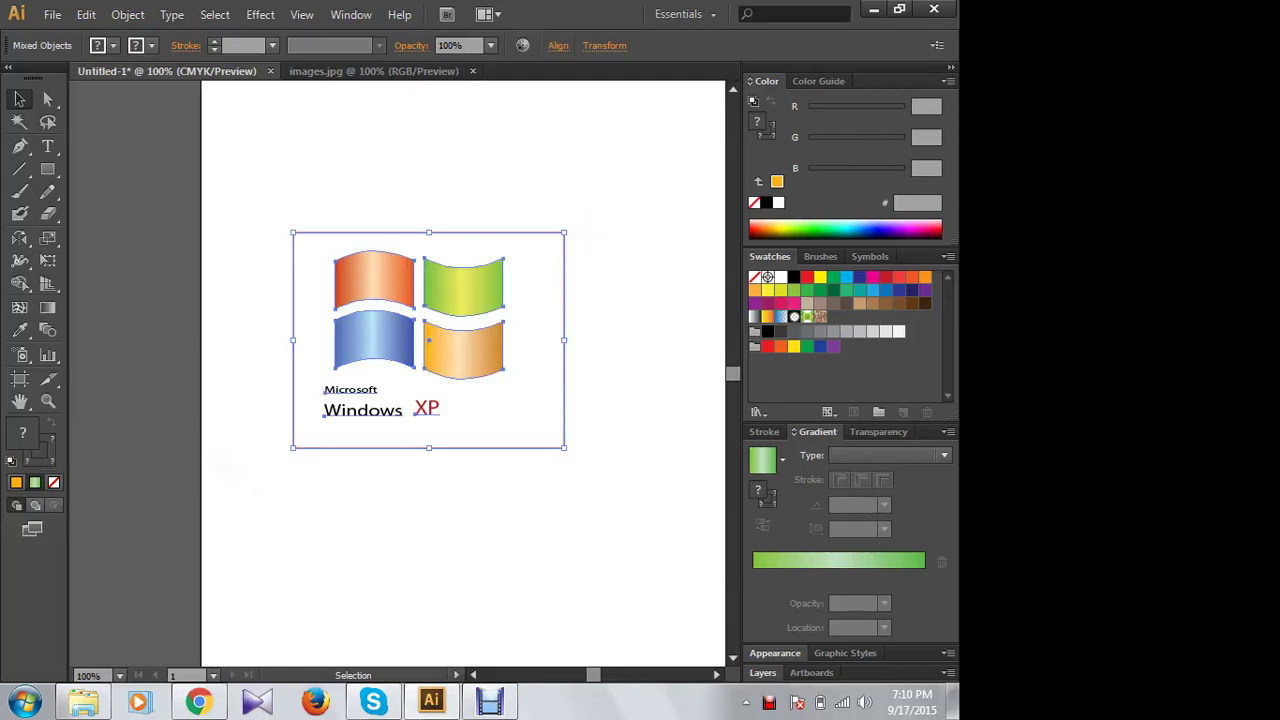
Step: Delete the Windows XP logo and draw a rectangle on the empty artboard
{"action": "key", "text": "Delete"}
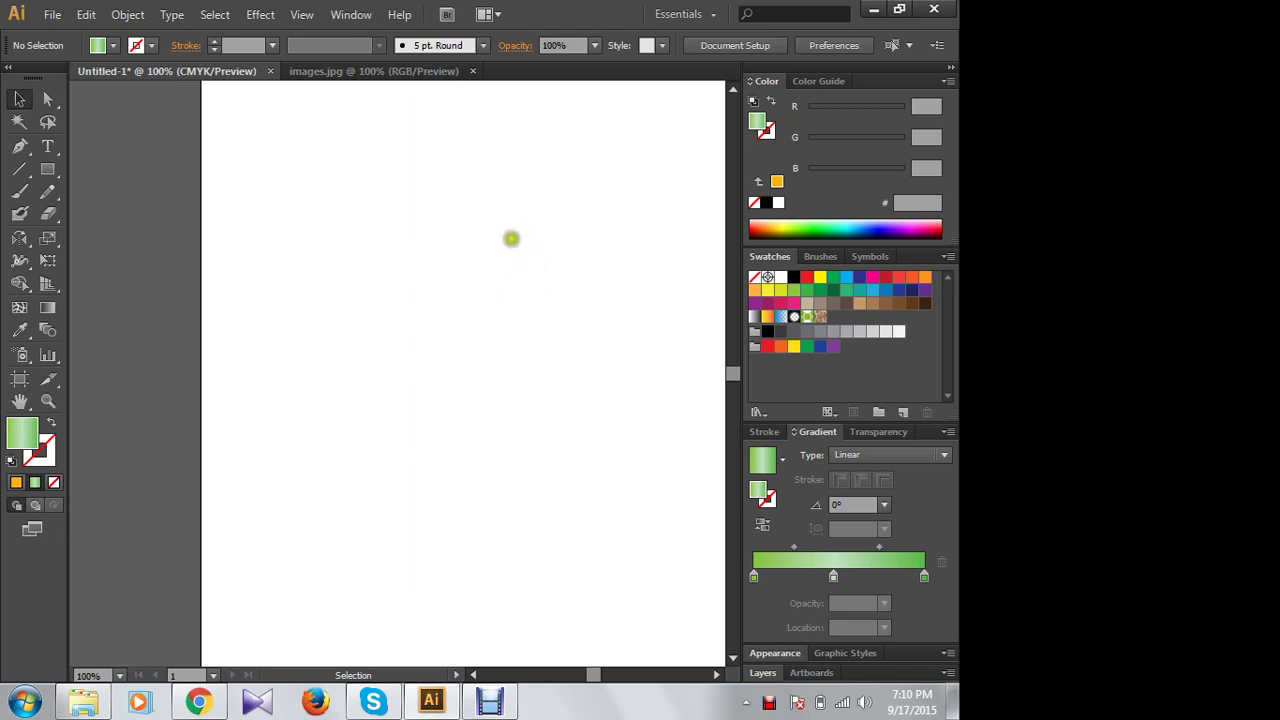
{"action": "left_click", "coordinate": [48, 170]}
{"action": "left_click_drag", "start_coordinate": [288, 179], "coordinate": [633, 379]}
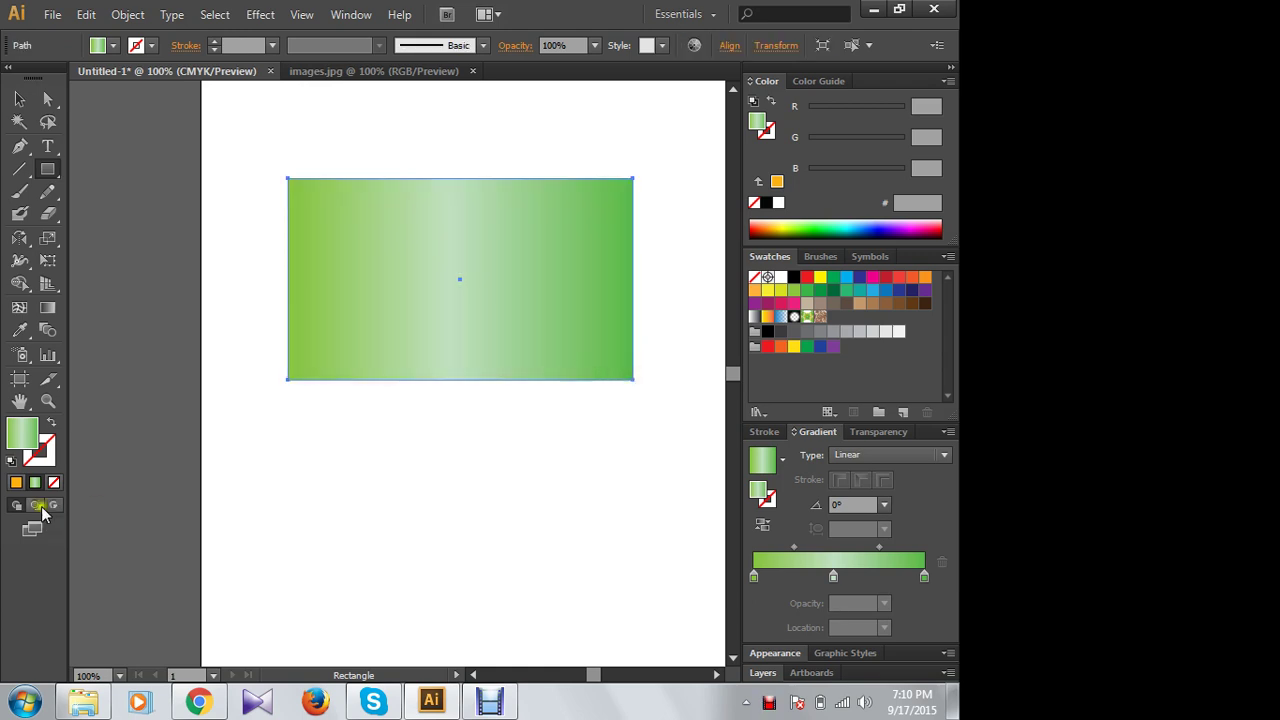
Step: Give the rectangle no fill and a thin black outline, then enlarge it toward the lower right
{"action": "left_click", "coordinate": [51, 423]}
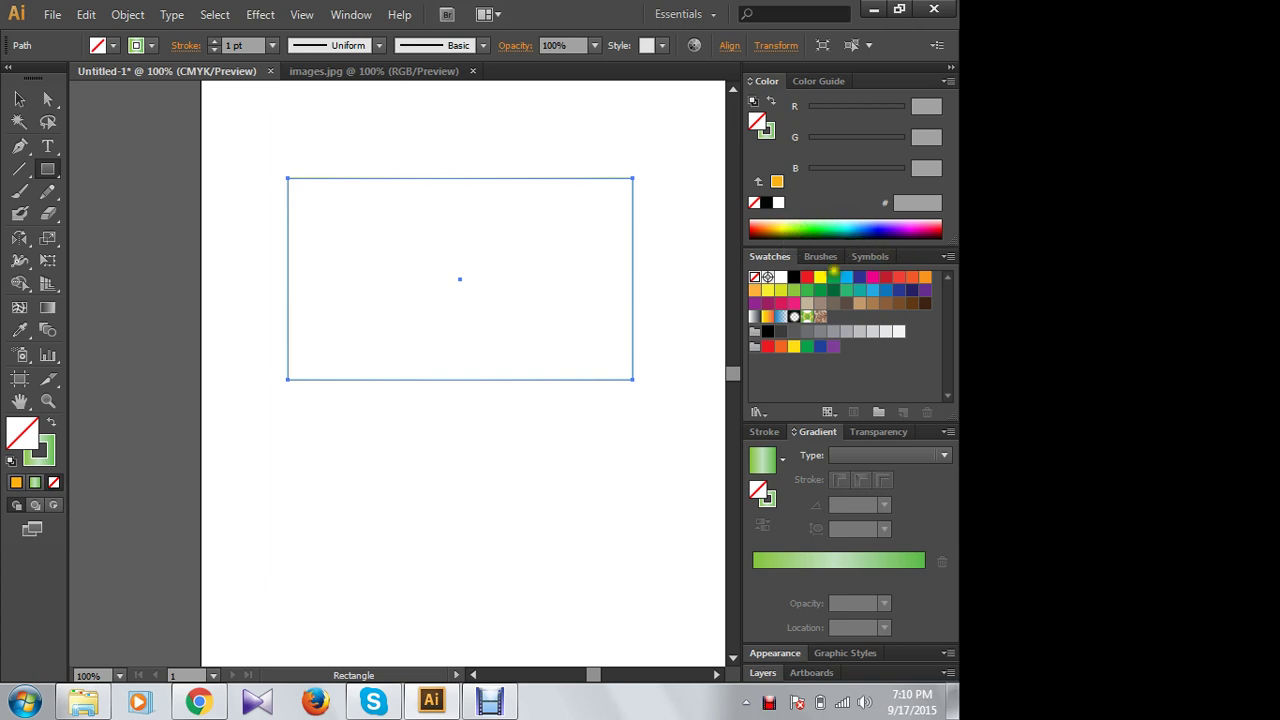
{"action": "left_click", "coordinate": [766, 203]}
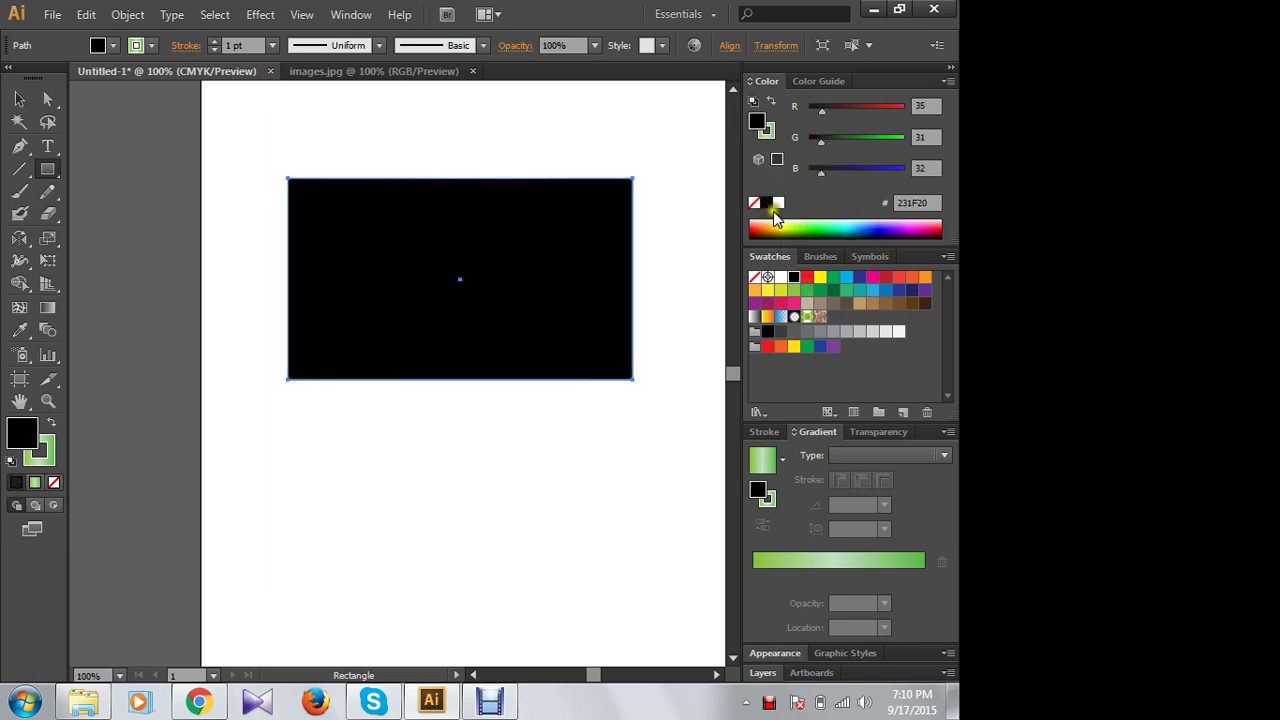
{"action": "left_click", "coordinate": [53, 423]}
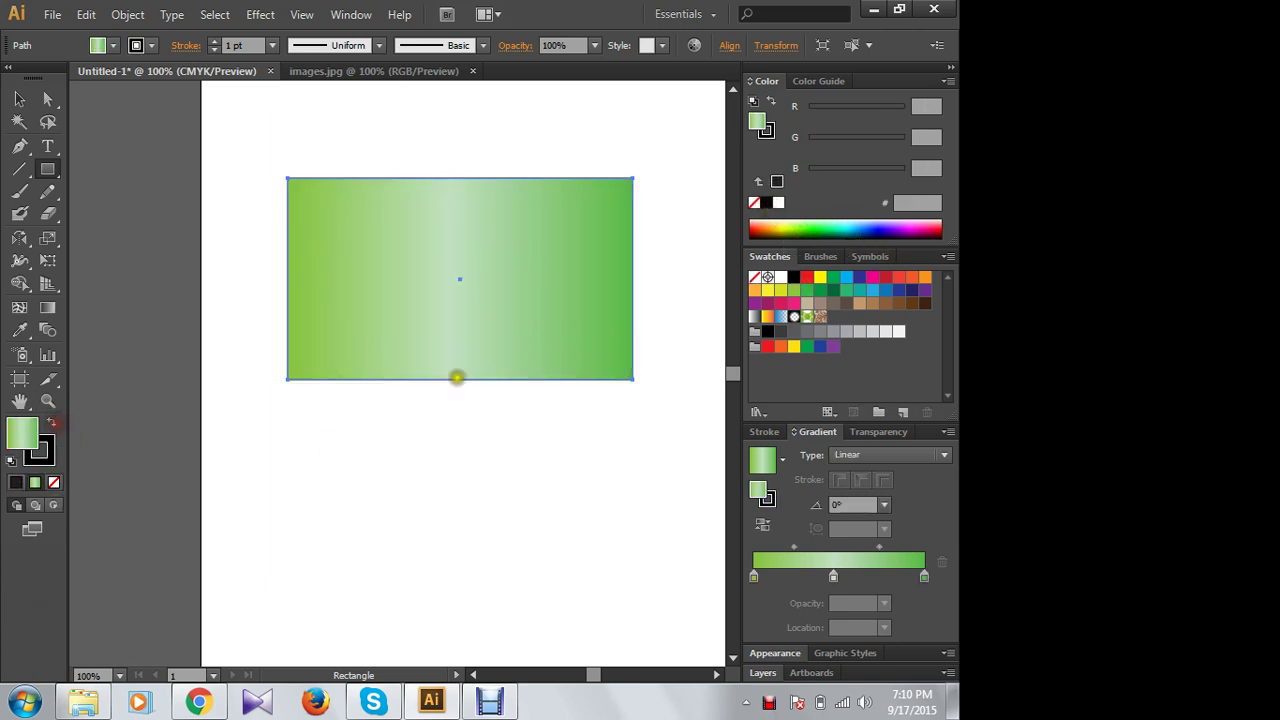
{"action": "left_click", "coordinate": [53, 482]}
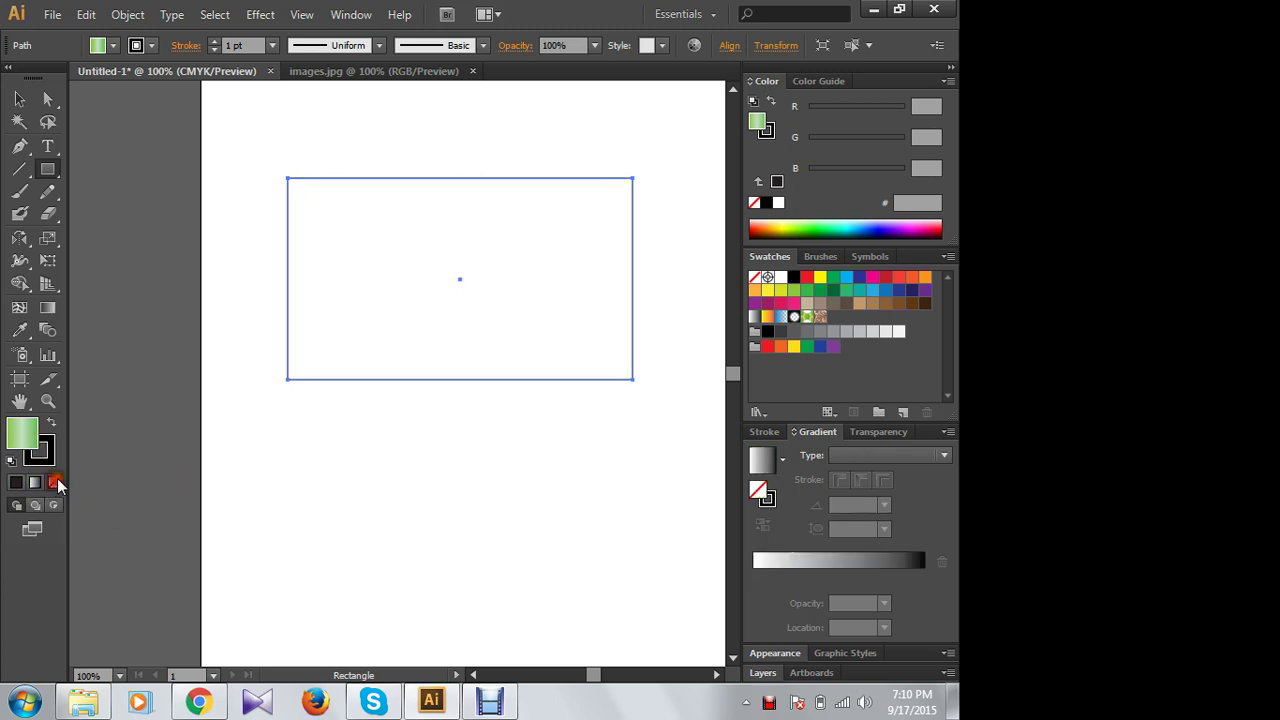
{"action": "left_click", "coordinate": [19, 99]}
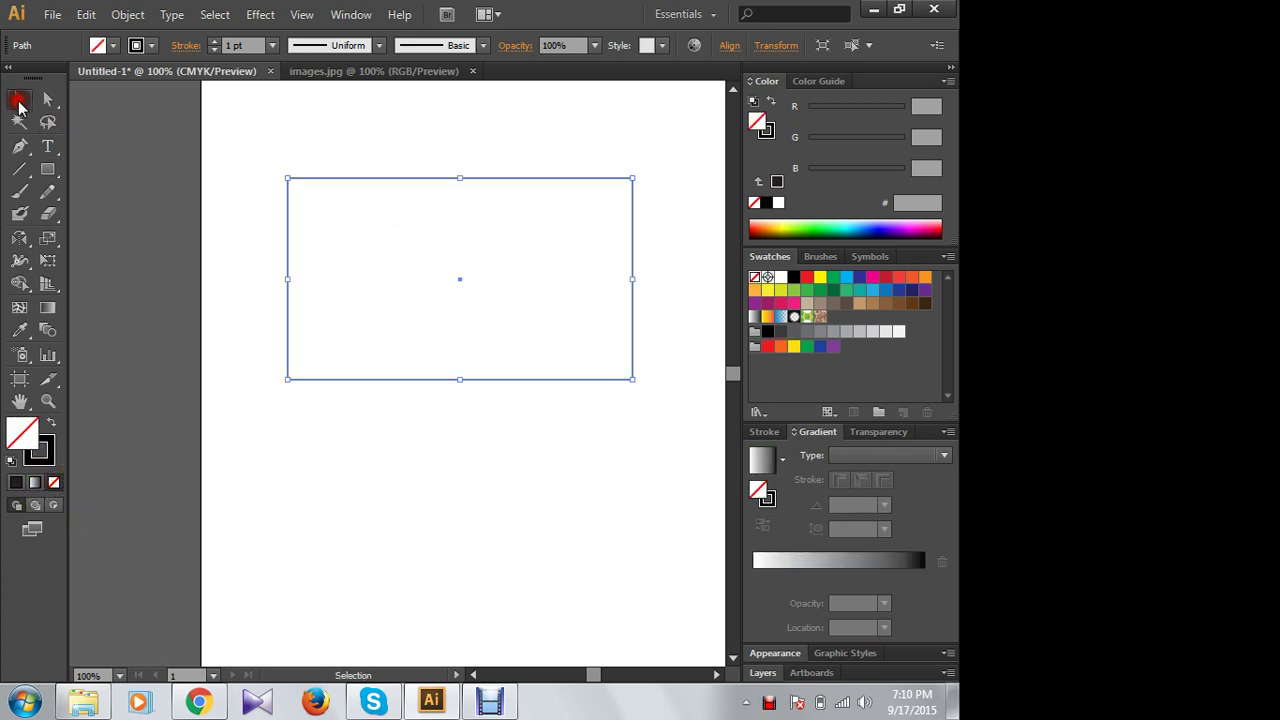
{"action": "left_click_drag", "start_coordinate": [630, 377], "coordinate": [643, 470]}
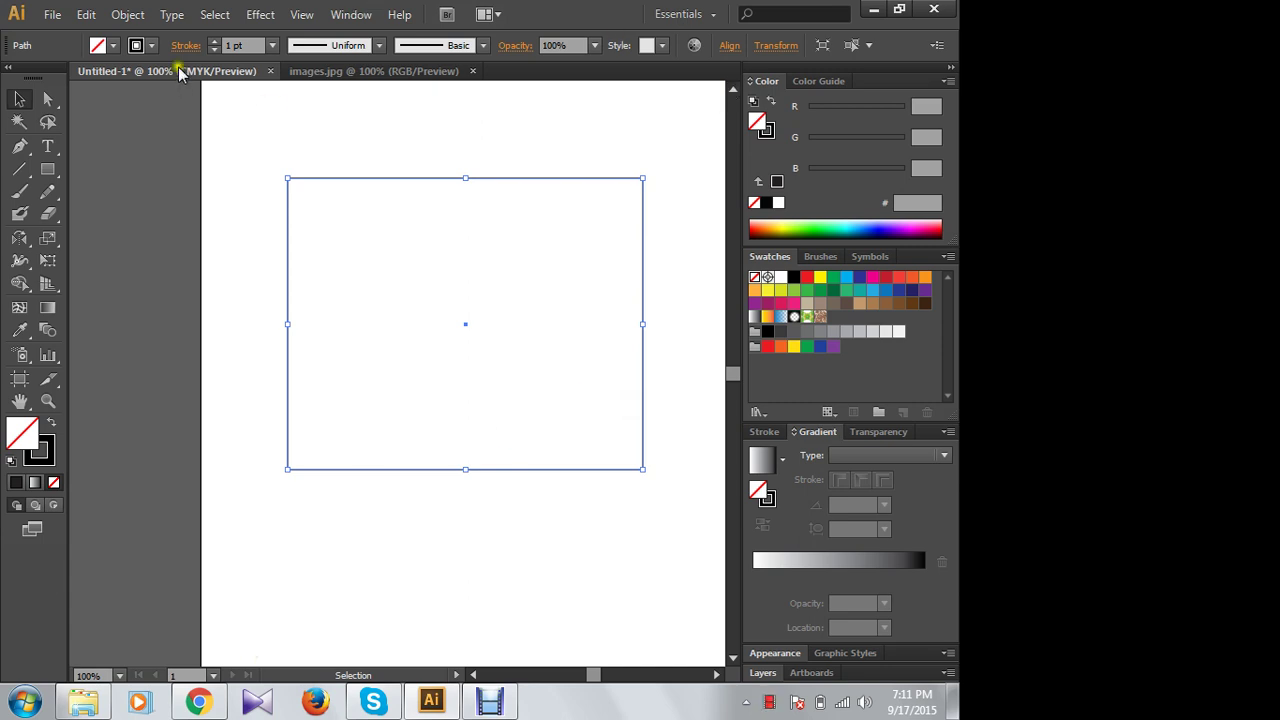
Step: Set the rectangle's size to 8 in wide by 6 in tall in the Transform panel
{"action": "left_click", "coordinate": [255, 22]}
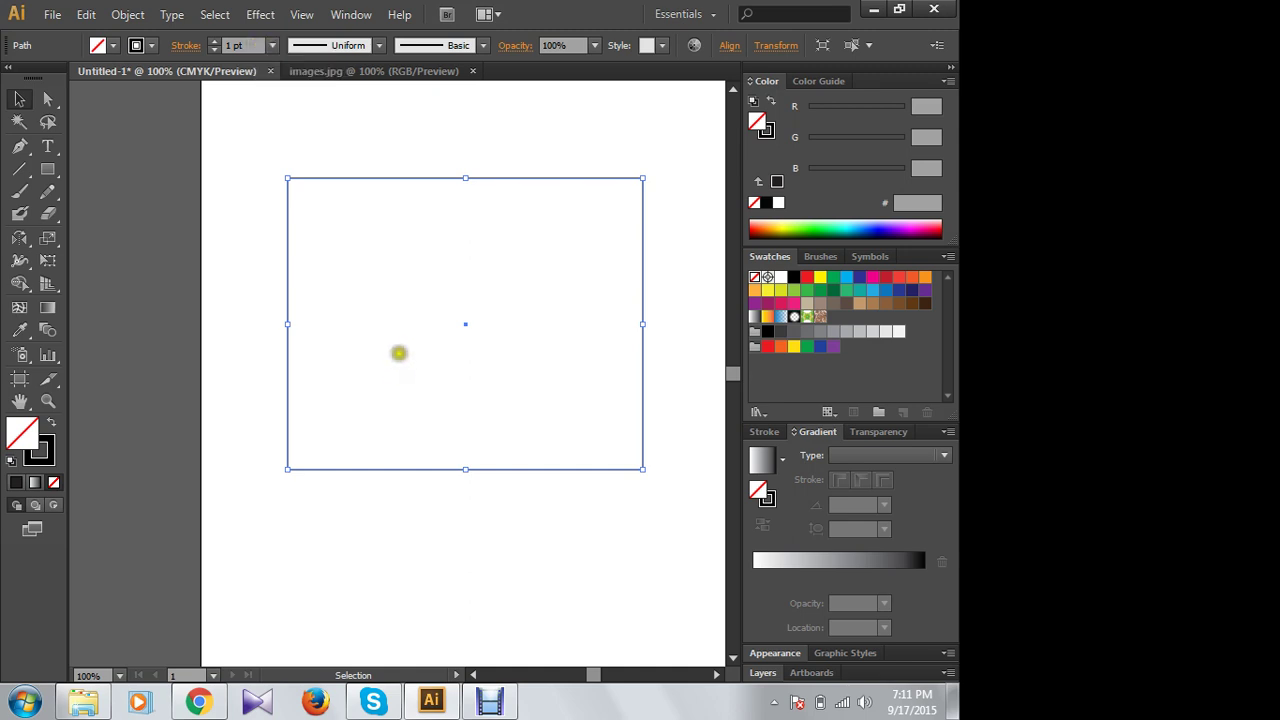
{"action": "left_click", "coordinate": [350, 14]}
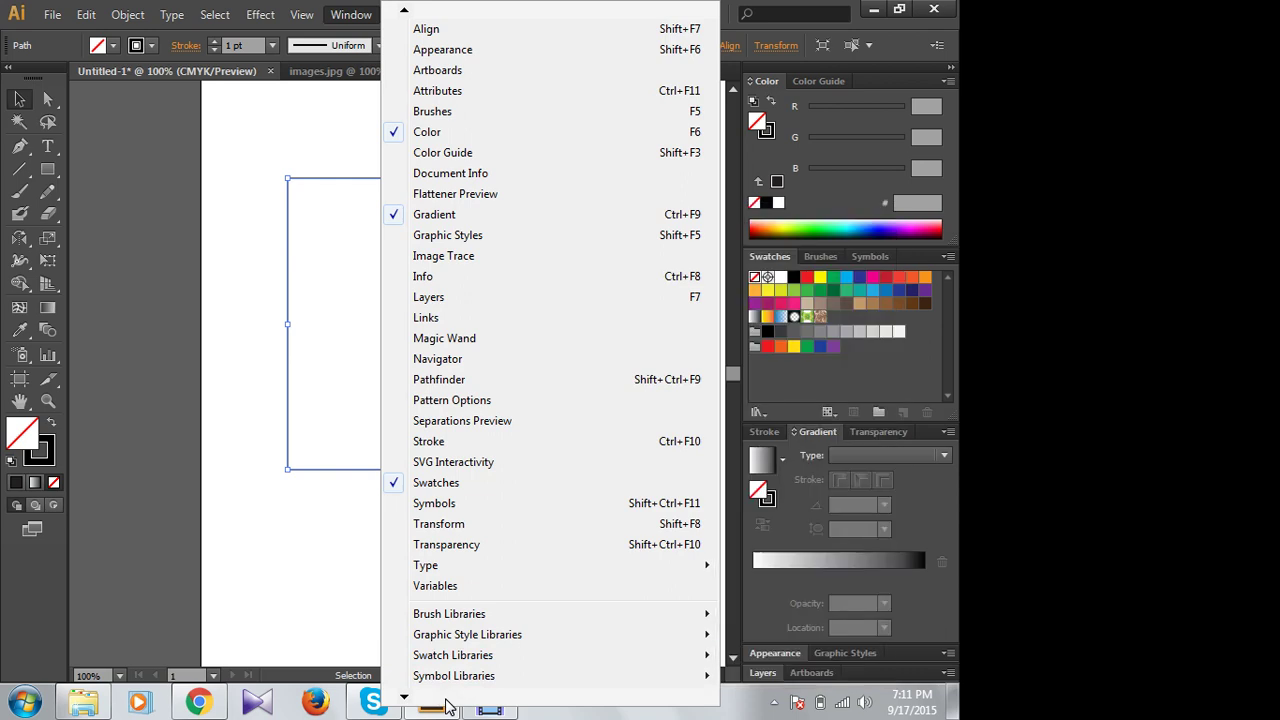
{"action": "left_click", "coordinate": [443, 523]}
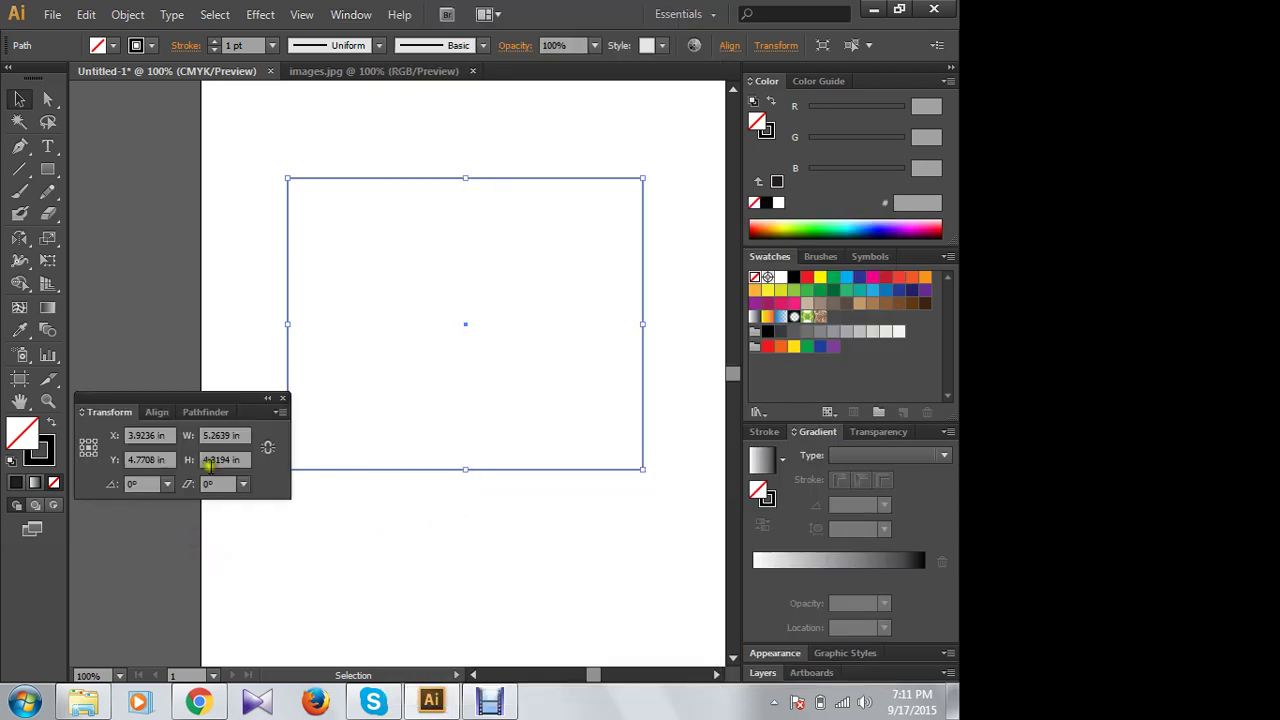
{"action": "left_click", "coordinate": [232, 435]}
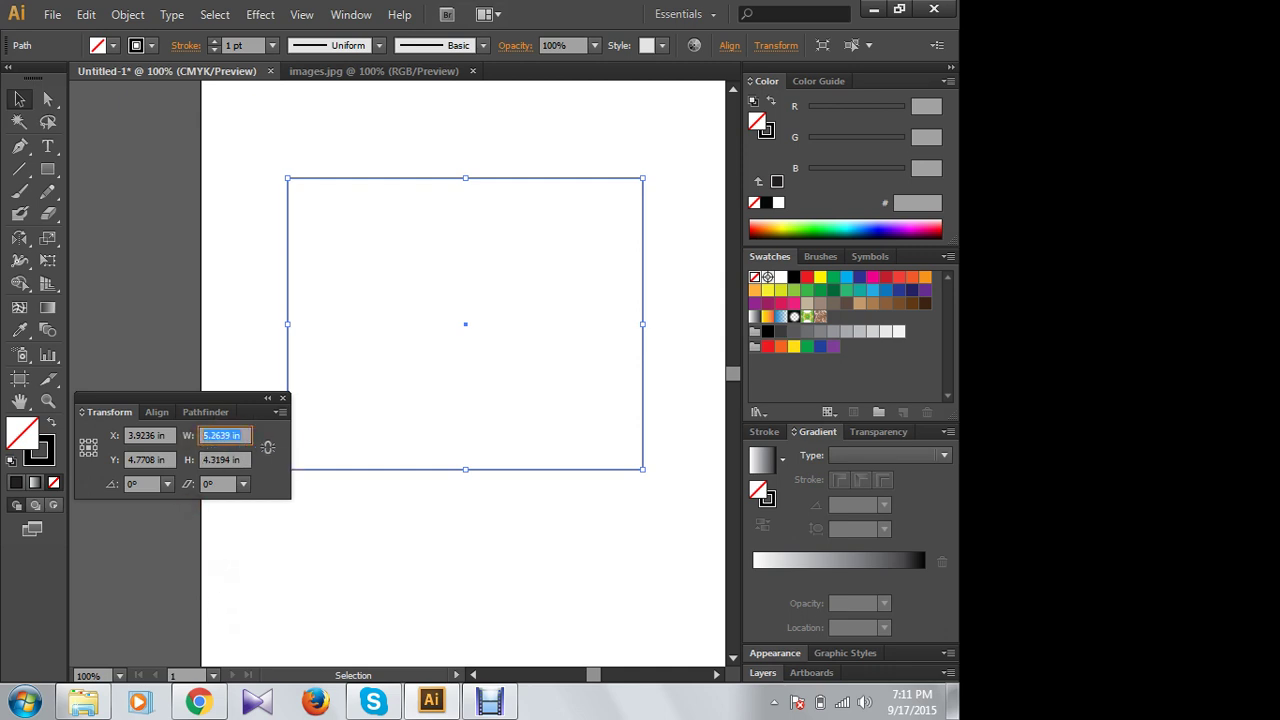
{"action": "type", "text": "8"}
{"action": "left_click", "coordinate": [240, 457]}
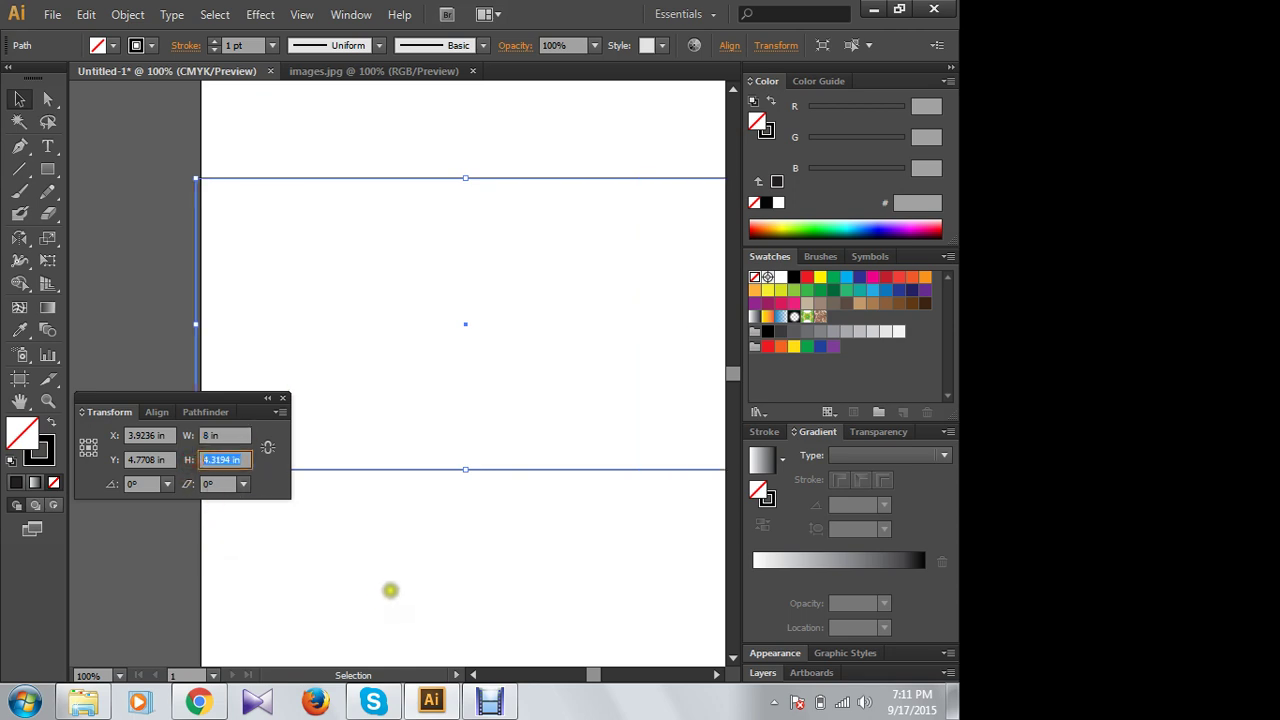
{"action": "type", "text": "6"}
{"action": "left_click", "coordinate": [19, 98]}
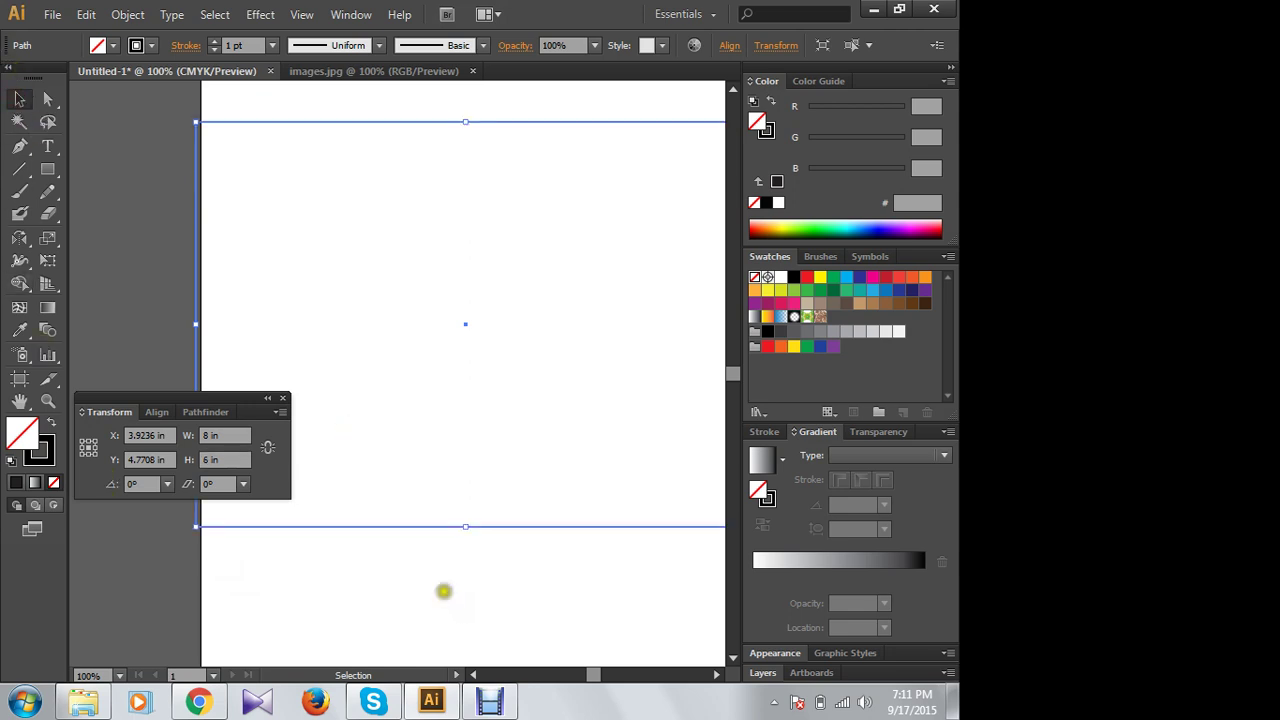
Step: Zoom out to the whole page and shift the rectangle slightly right
{"action": "left_click", "coordinate": [443, 589]}
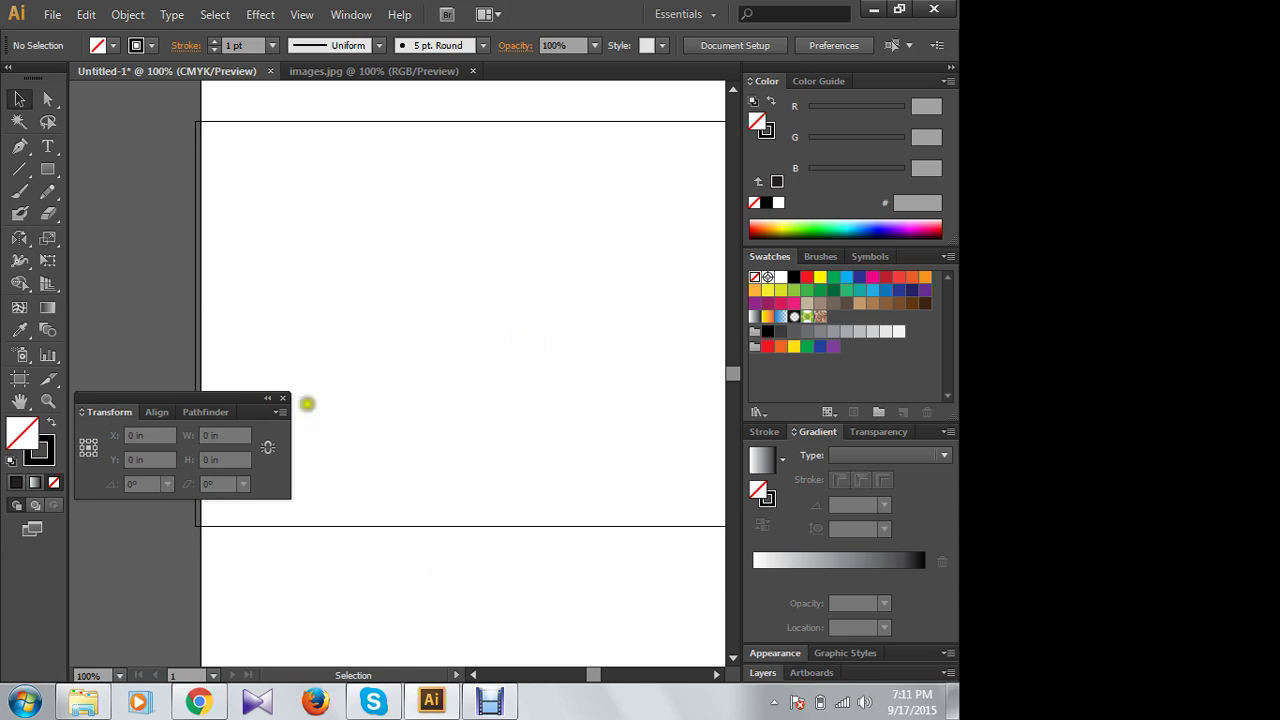
{"action": "mouse_move", "coordinate": [228, 400]}
{"action": "left_mouse_down"}
{"action": "mouse_move", "coordinate": [237, 508]}
{"action": "mouse_move", "coordinate": [216, 582]}
{"action": "left_mouse_up"}
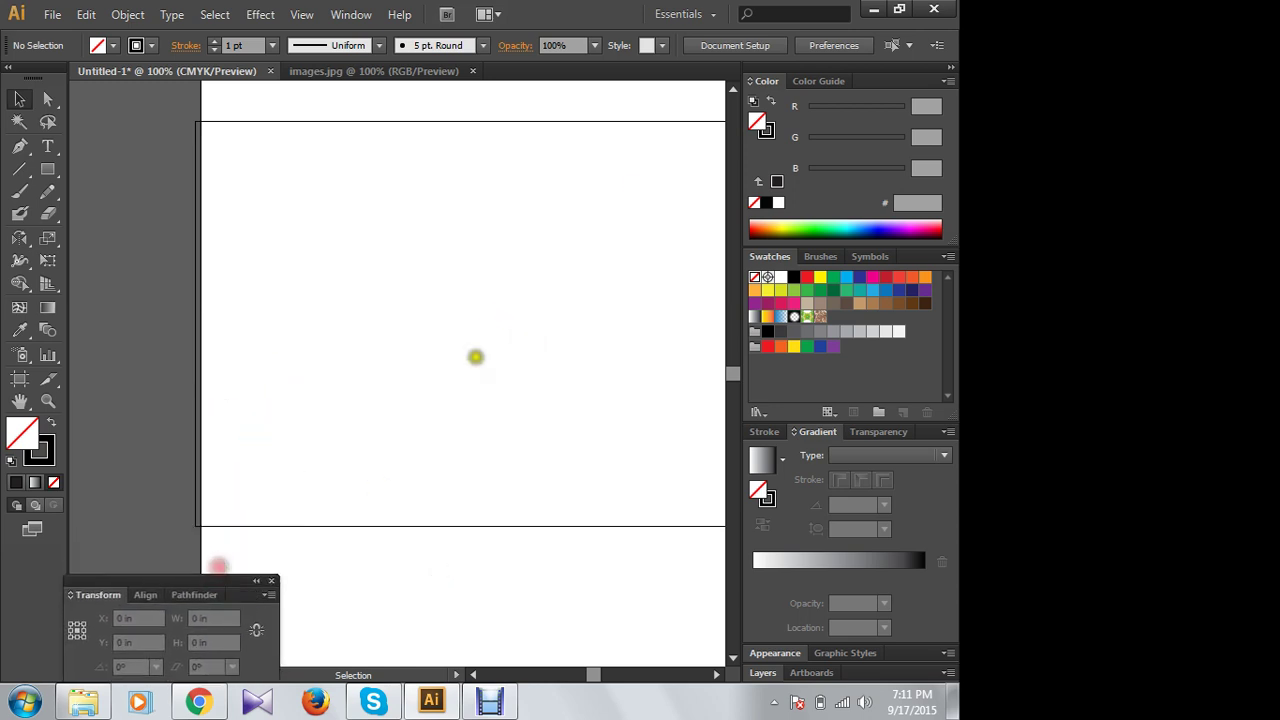
{"action": "key", "text": "ctrl+minus"}
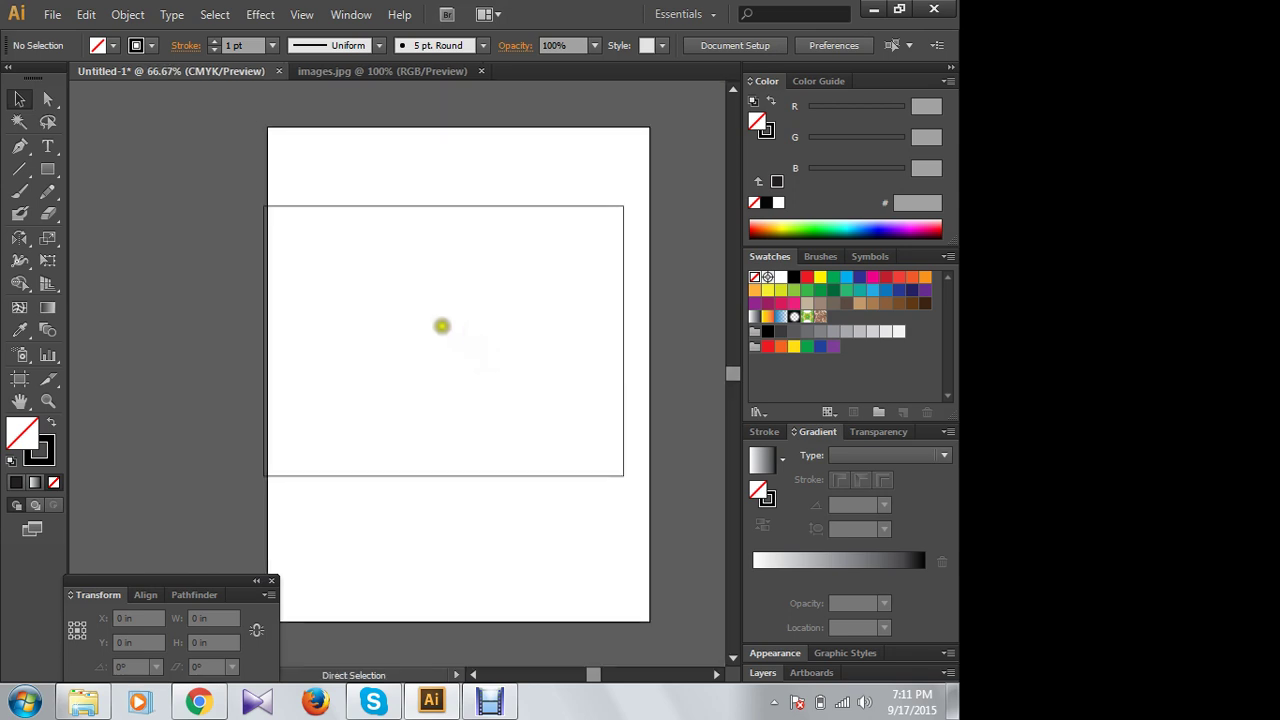
{"action": "left_click", "coordinate": [402, 204]}
{"action": "left_click_drag", "start_coordinate": [402, 204], "coordinate": [415, 202]}
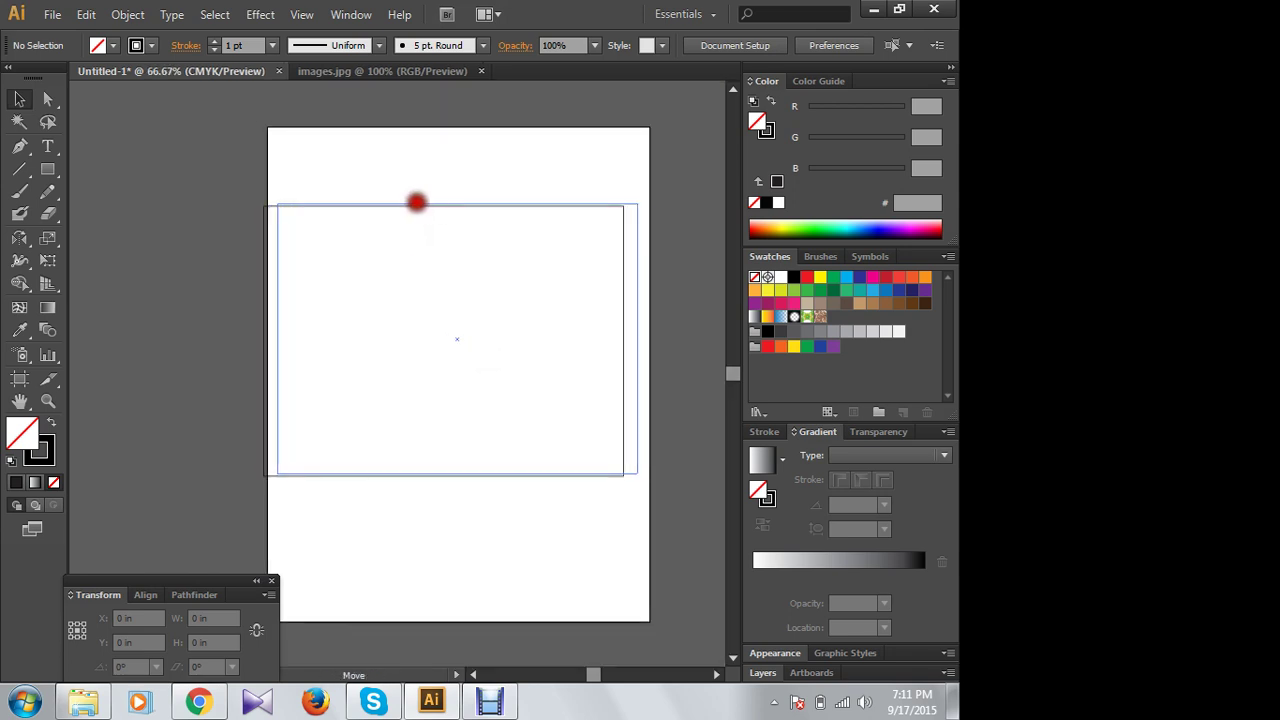
Step: Apply a 50 pt 3D Extrude & Bevel rotated to about -19°, -32° and 10°
{"action": "left_click", "coordinate": [260, 14]}
{"action": "mouse_move", "coordinate": [275, 121]}
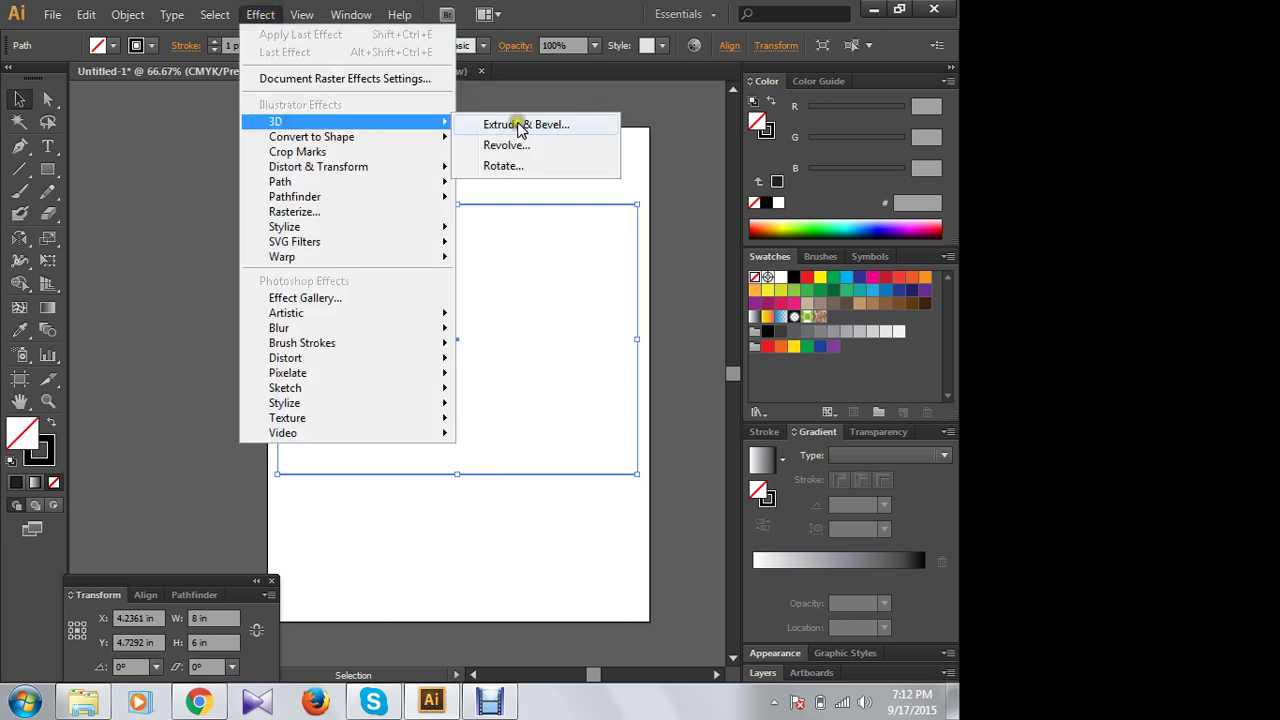
{"action": "left_click", "coordinate": [521, 126]}
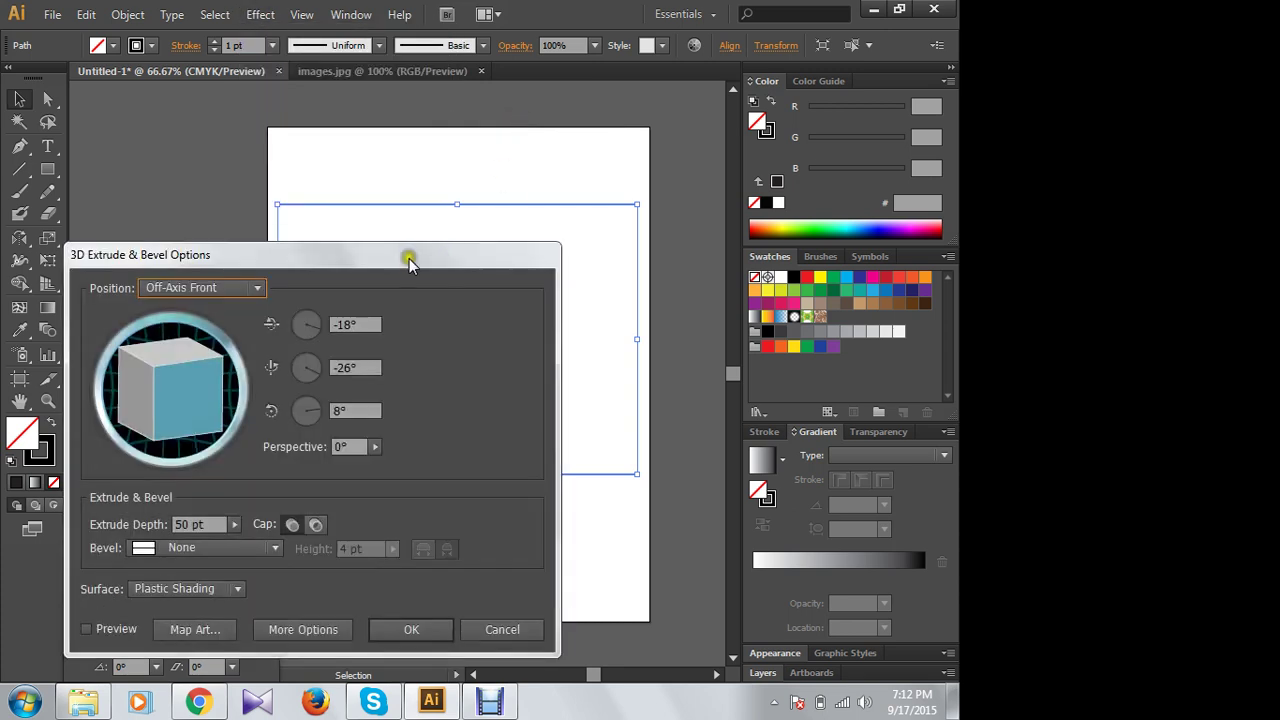
{"action": "left_click", "coordinate": [86, 629]}
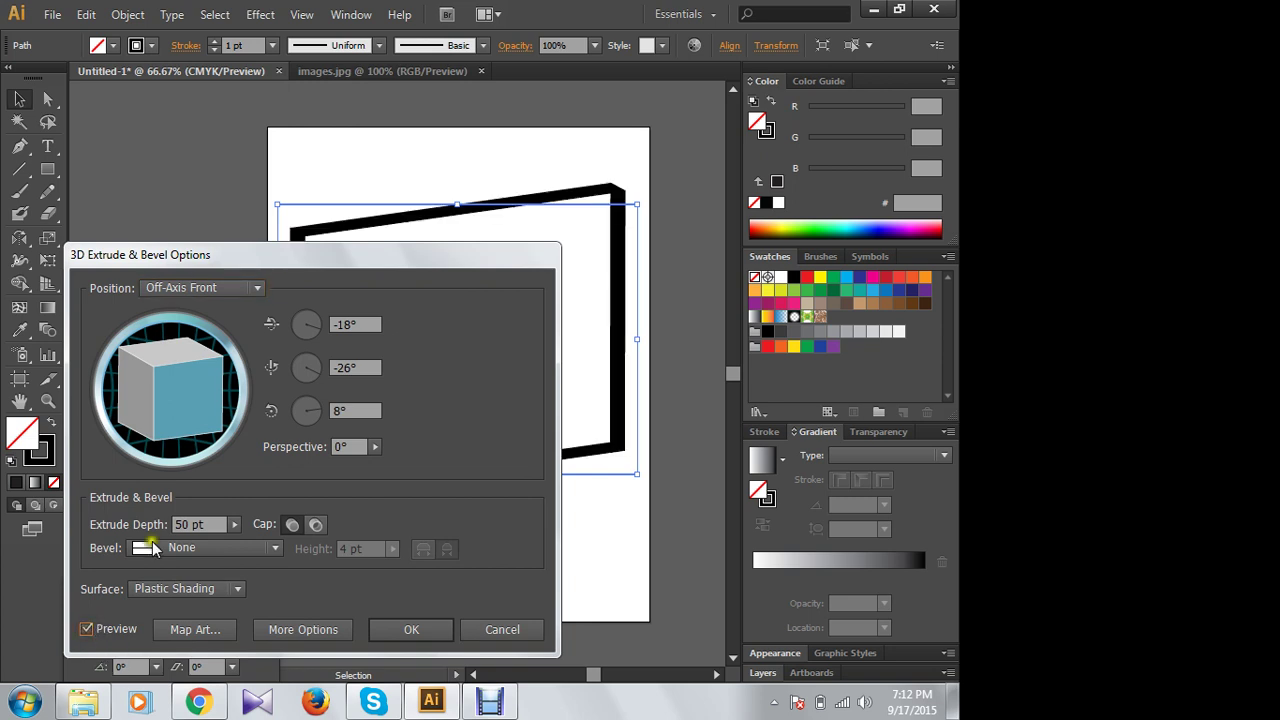
{"action": "mouse_move", "coordinate": [343, 262]}
{"action": "left_mouse_down"}
{"action": "mouse_move", "coordinate": [567, 370]}
{"action": "mouse_move", "coordinate": [399, 484]}
{"action": "mouse_move", "coordinate": [285, 493]}
{"action": "mouse_move", "coordinate": [606, 500]}
{"action": "mouse_move", "coordinate": [437, 417]}
{"action": "mouse_move", "coordinate": [880, 343]}
{"action": "mouse_move", "coordinate": [862, 343]}
{"action": "left_mouse_up"}
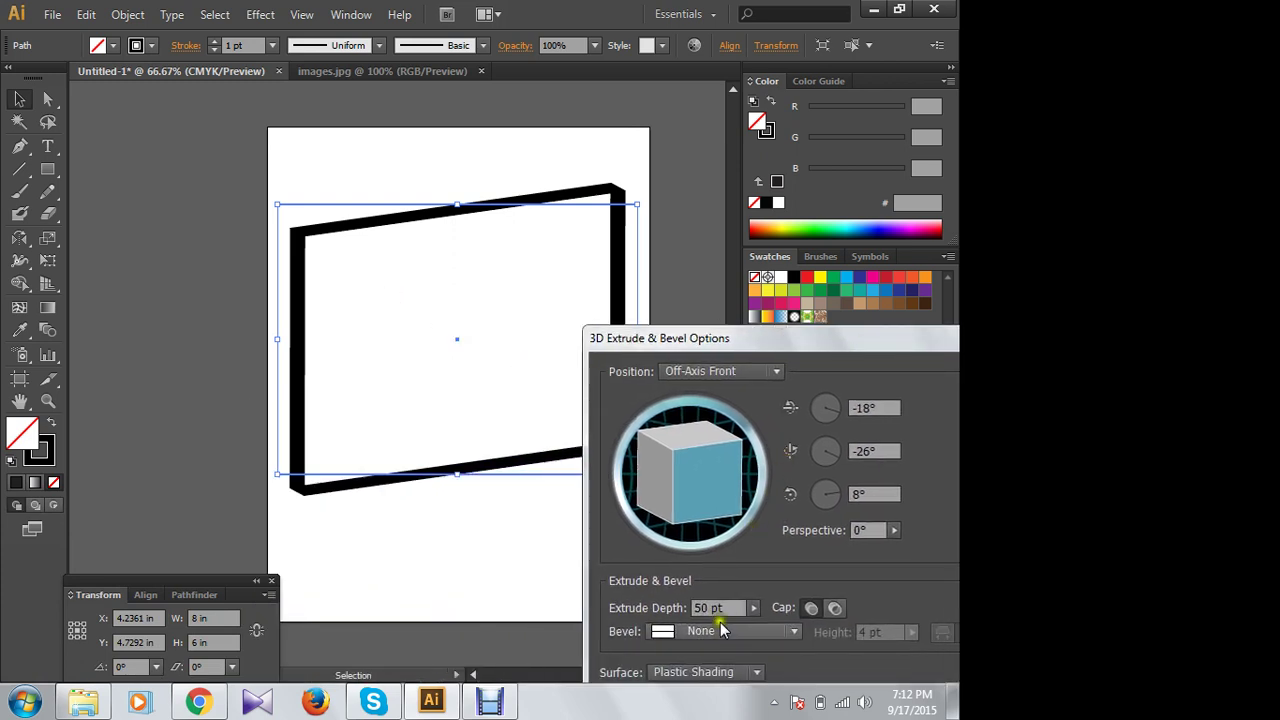
{"action": "left_click_drag", "start_coordinate": [674, 474], "coordinate": [670, 477]}
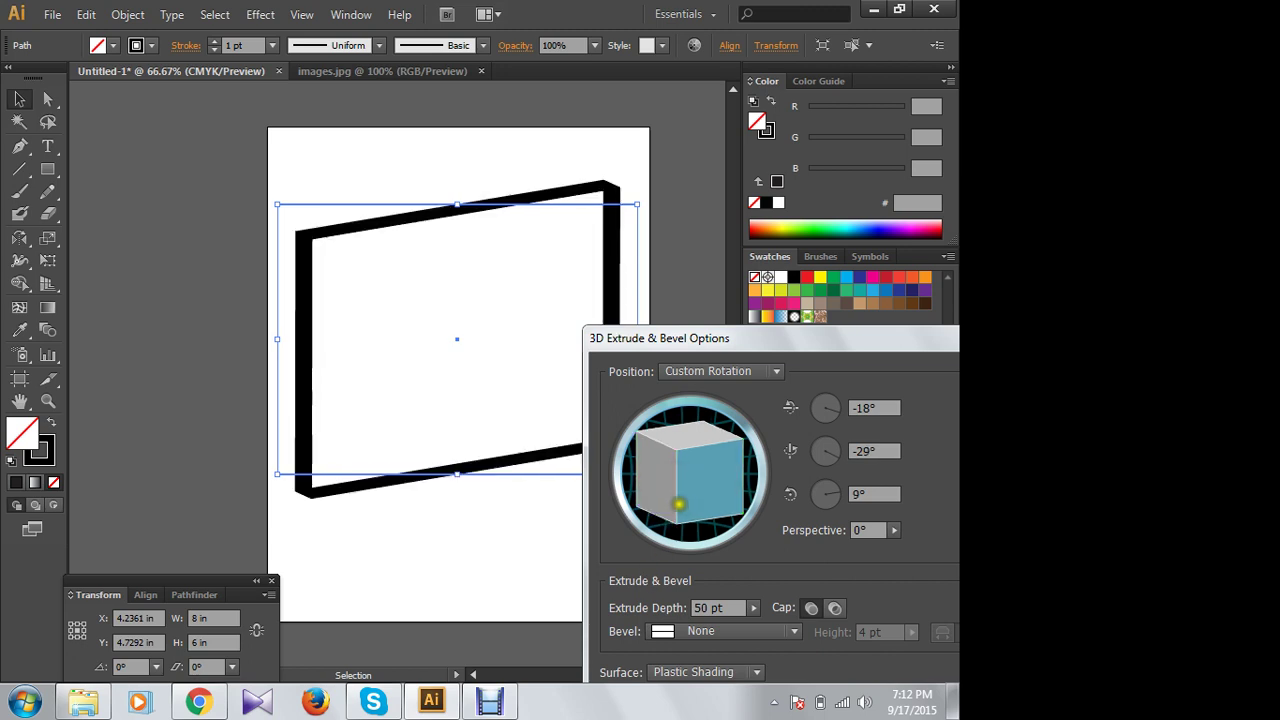
{"action": "left_click_drag", "start_coordinate": [676, 493], "coordinate": [678, 496]}
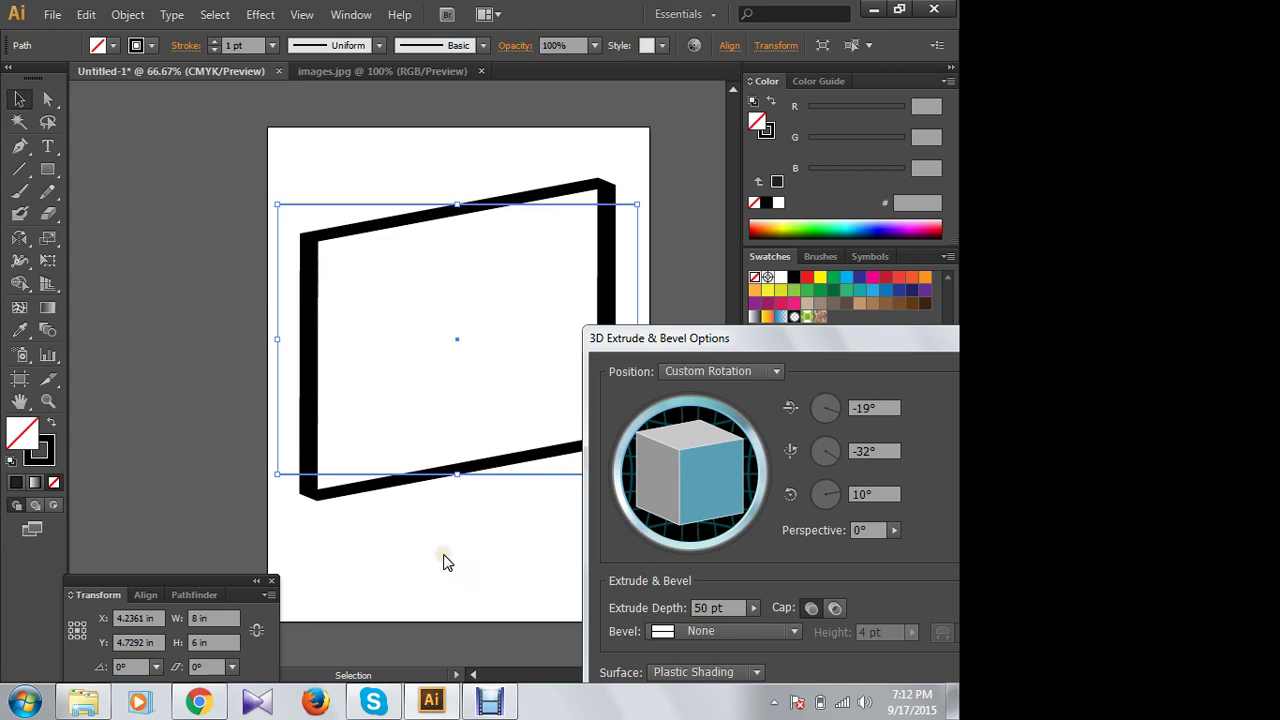
{"action": "left_click_drag", "start_coordinate": [803, 338], "coordinate": [677, 276]}
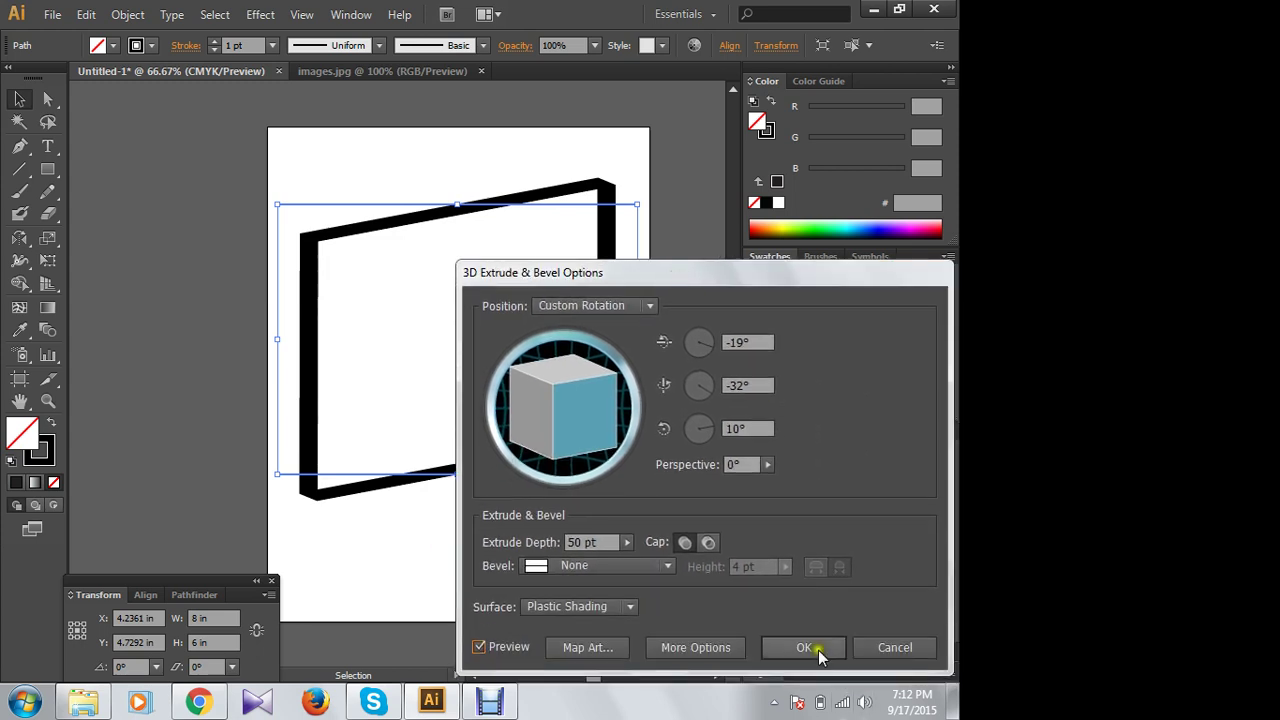
{"action": "left_click", "coordinate": [812, 647]}
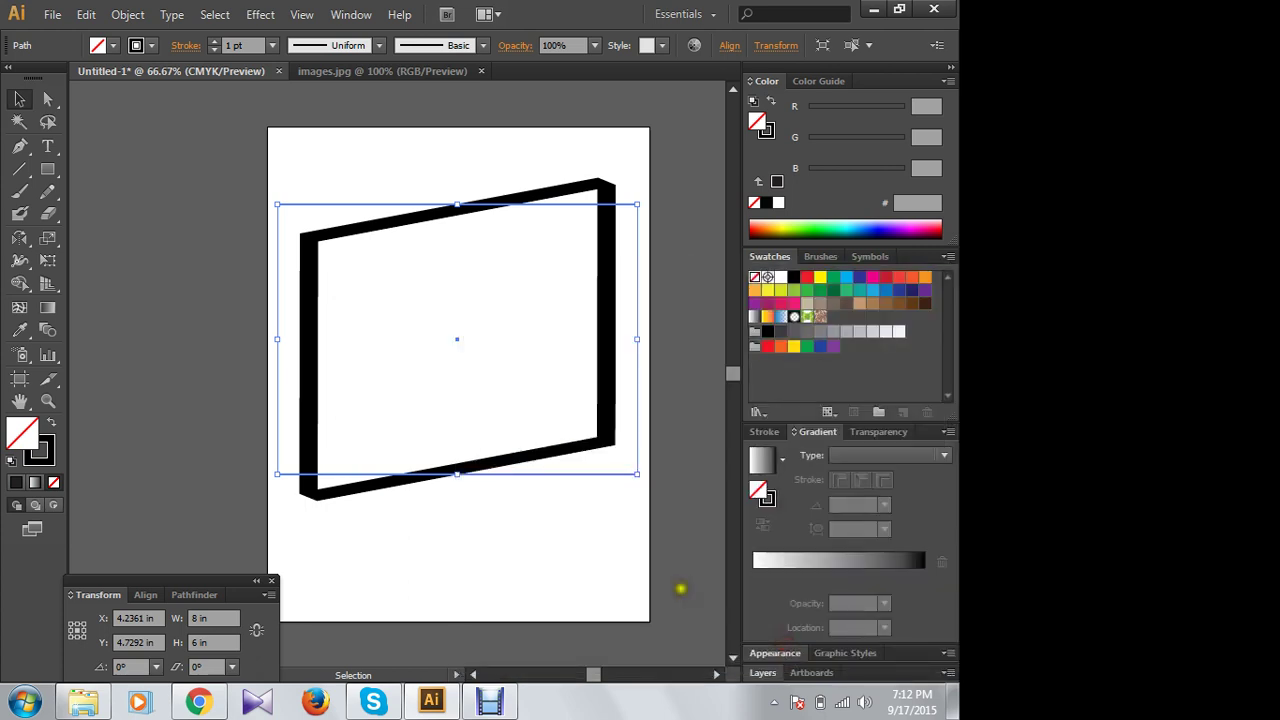
Step: Color the 3D frame's outline cyan 45FCFF and fill its face with black
{"action": "left_click", "coordinate": [46, 461]}
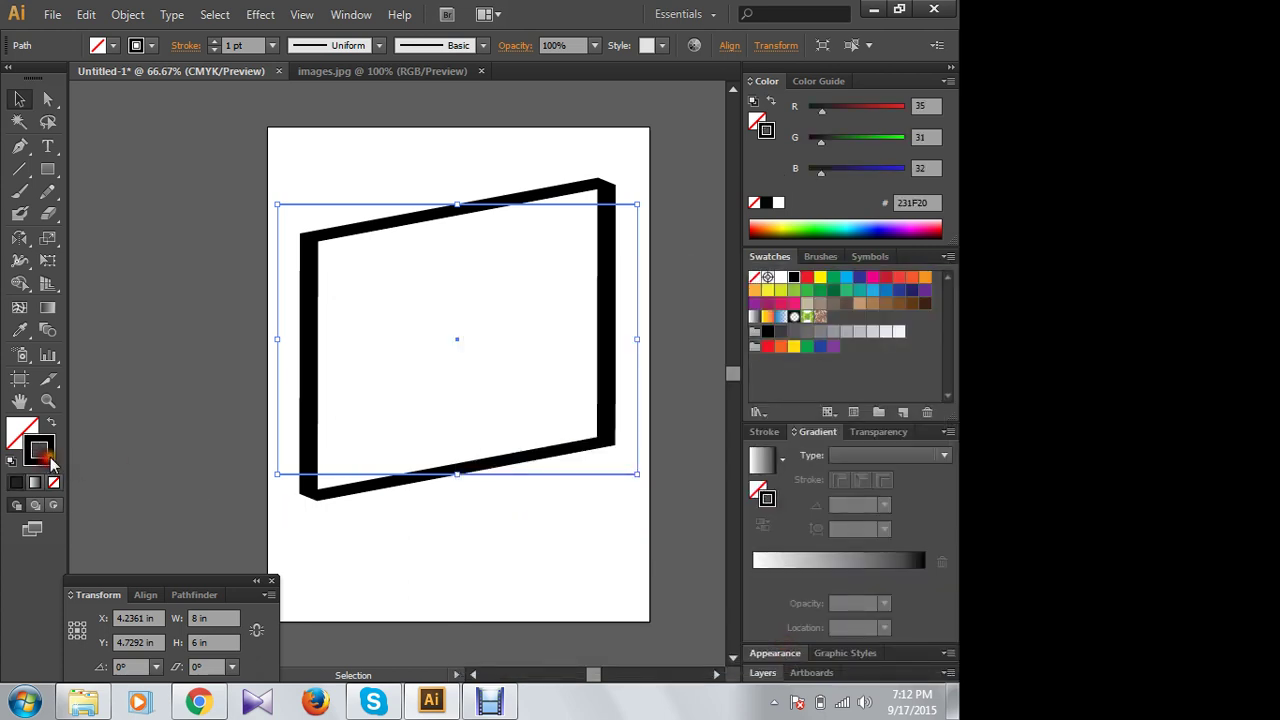
{"action": "left_click", "coordinate": [845, 225]}
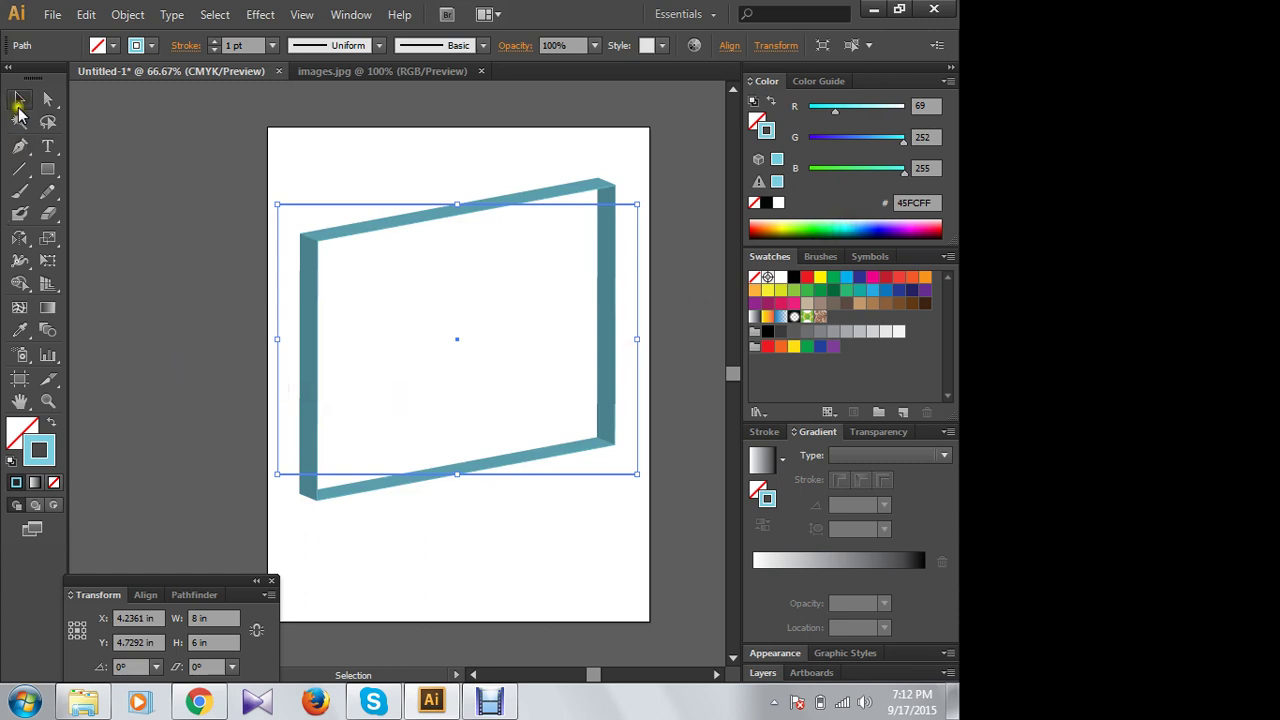
{"action": "left_click", "coordinate": [18, 430]}
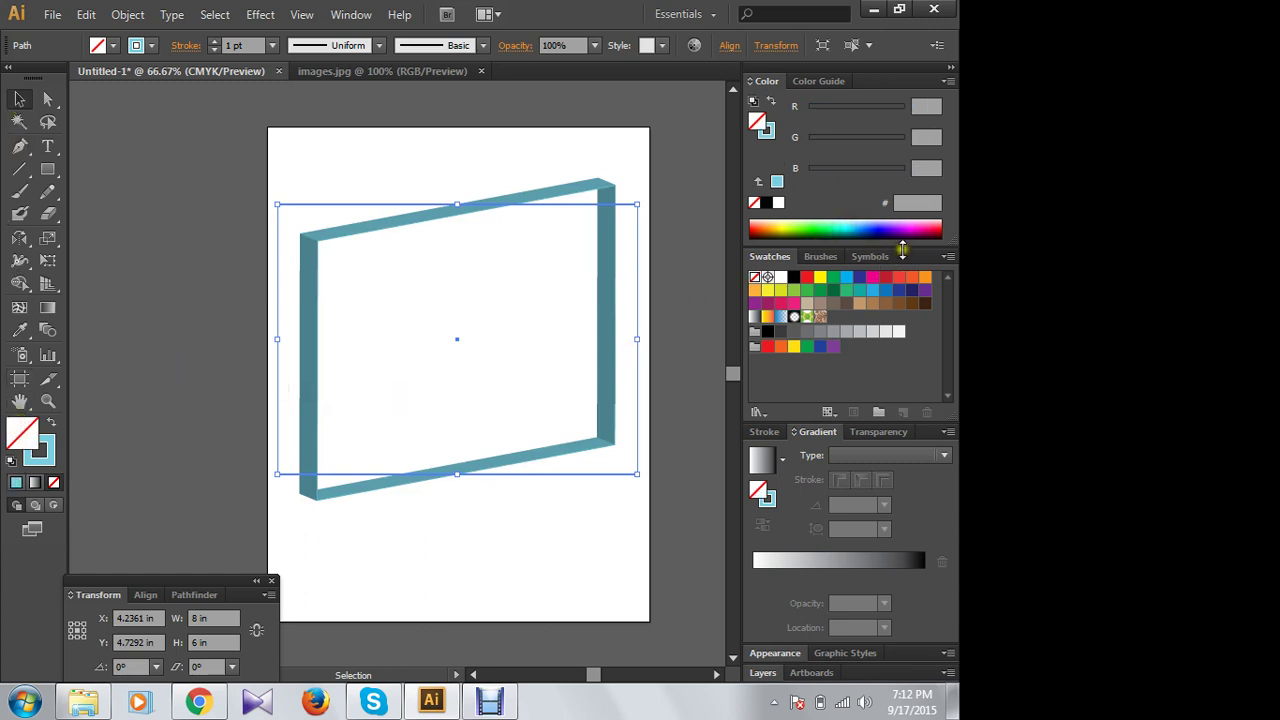
{"action": "left_click", "coordinate": [766, 203]}
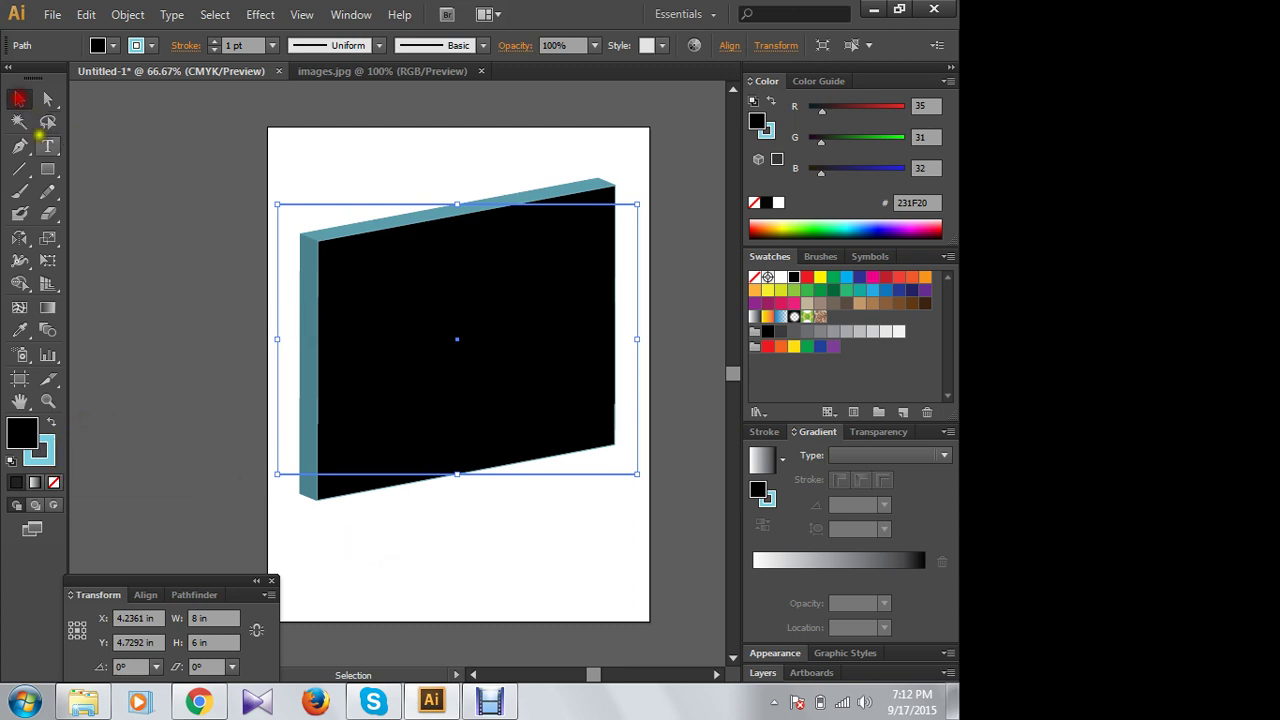
Step: Move the black 3D panel up near the top of the page
{"action": "left_click", "coordinate": [456, 527]}
{"action": "left_click_drag", "start_coordinate": [477, 428], "coordinate": [479, 301]}
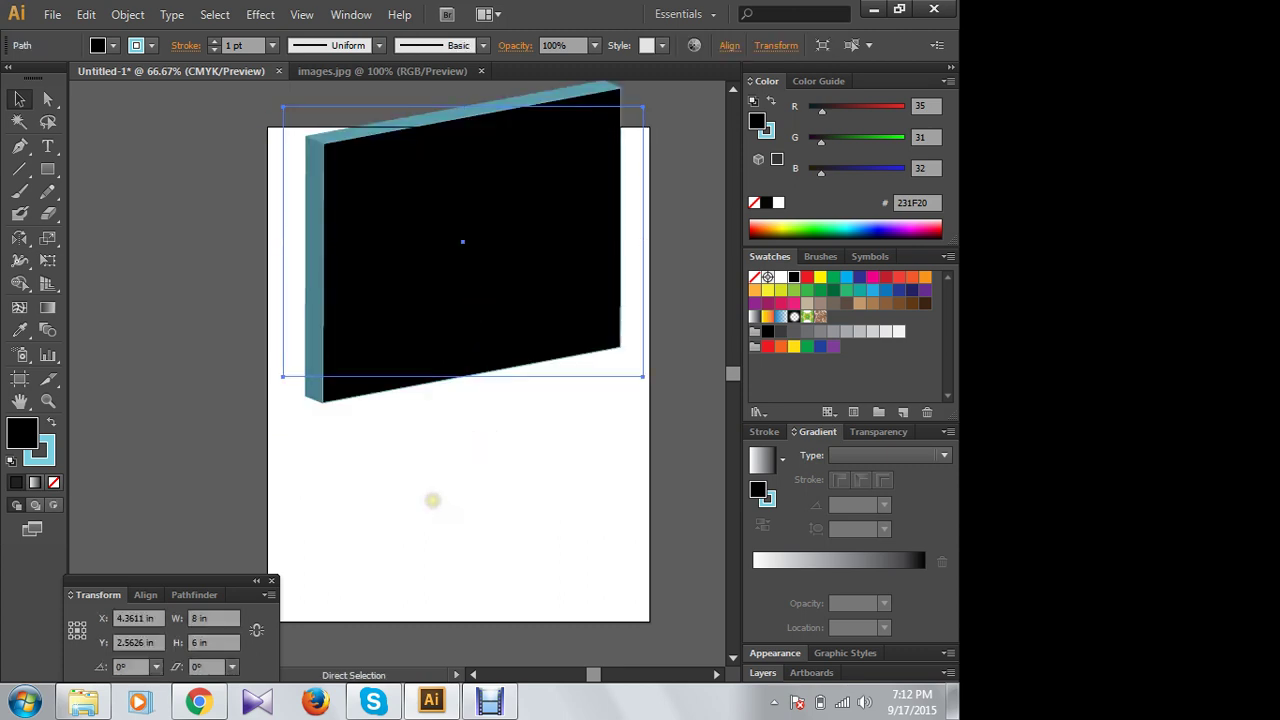
{"action": "key", "text": "ctrl+plus"}
{"action": "mouse_move", "coordinate": [549, 276]}
{"action": "left_mouse_down"}
{"action": "mouse_move", "coordinate": [483, 428]}
{"action": "mouse_move", "coordinate": [457, 403]}
{"action": "mouse_move", "coordinate": [487, 423]}
{"action": "left_mouse_up"}
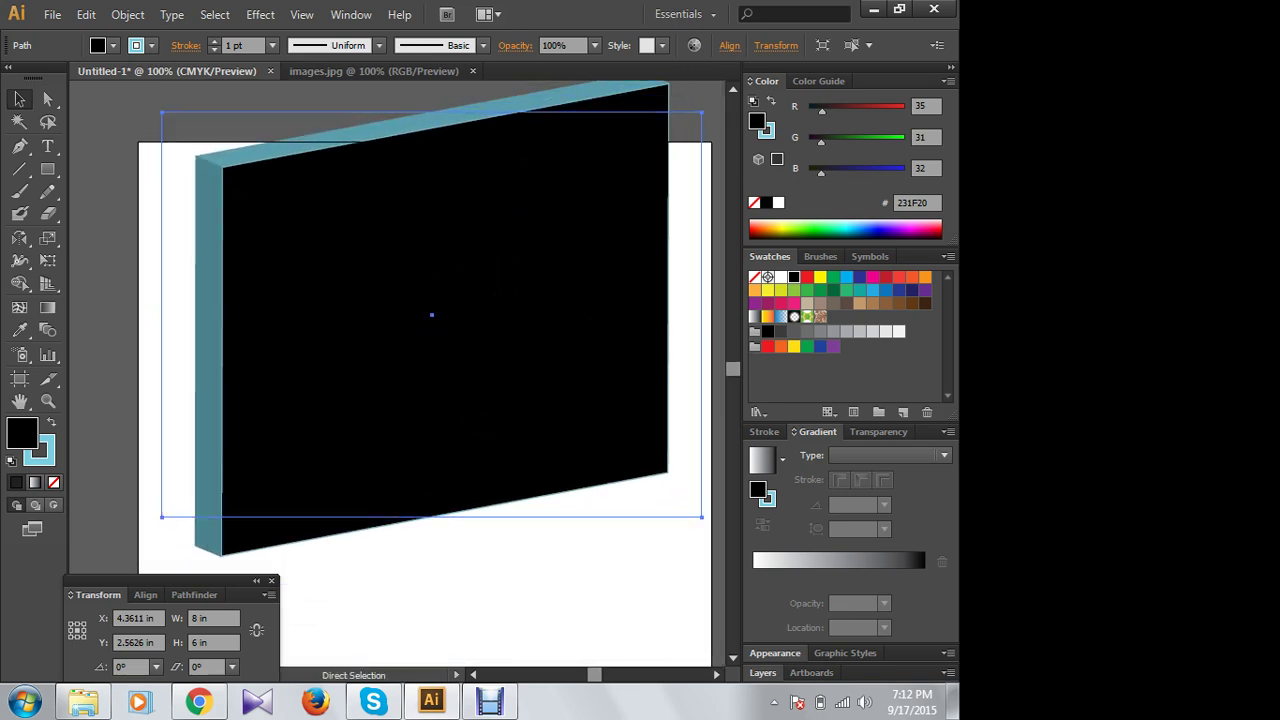
{"action": "key", "text": "ctrl+minus"}
{"action": "mouse_move", "coordinate": [466, 377]}
{"action": "left_mouse_down"}
{"action": "mouse_move", "coordinate": [475, 512]}
{"action": "mouse_move", "coordinate": [511, 450]}
{"action": "left_mouse_up"}
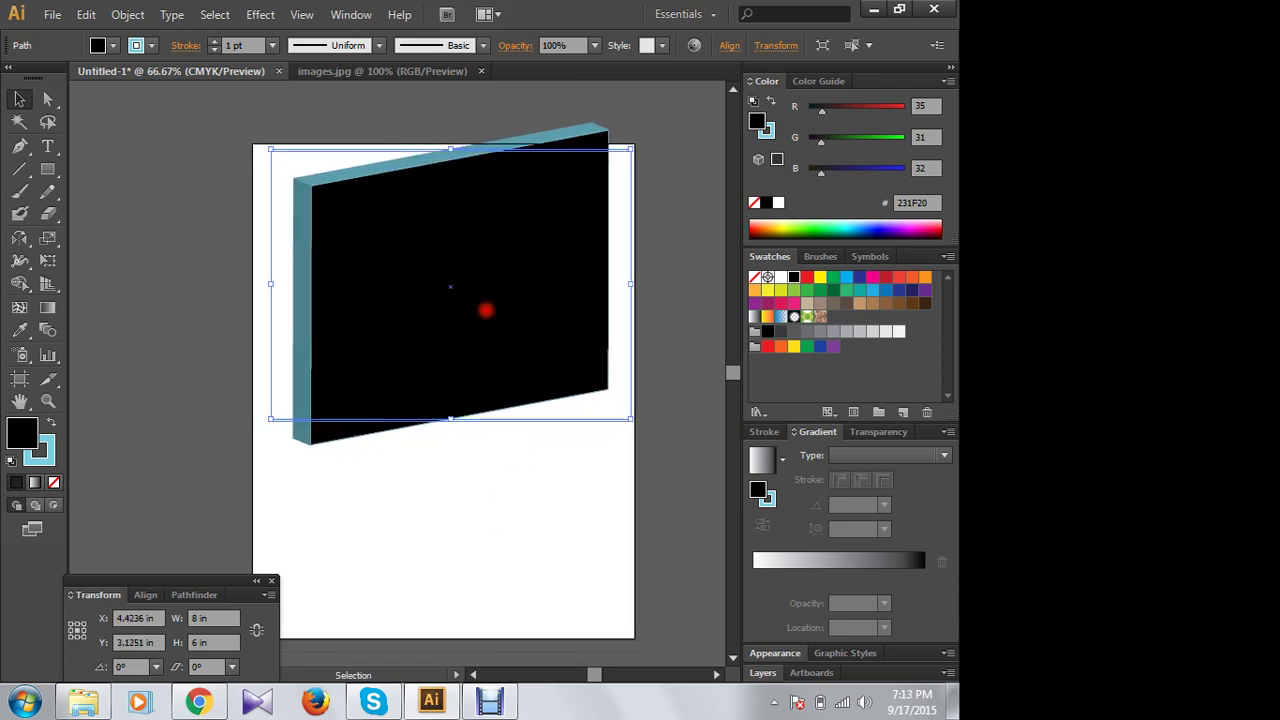
{"action": "left_click_drag", "start_coordinate": [483, 309], "coordinate": [472, 332]}
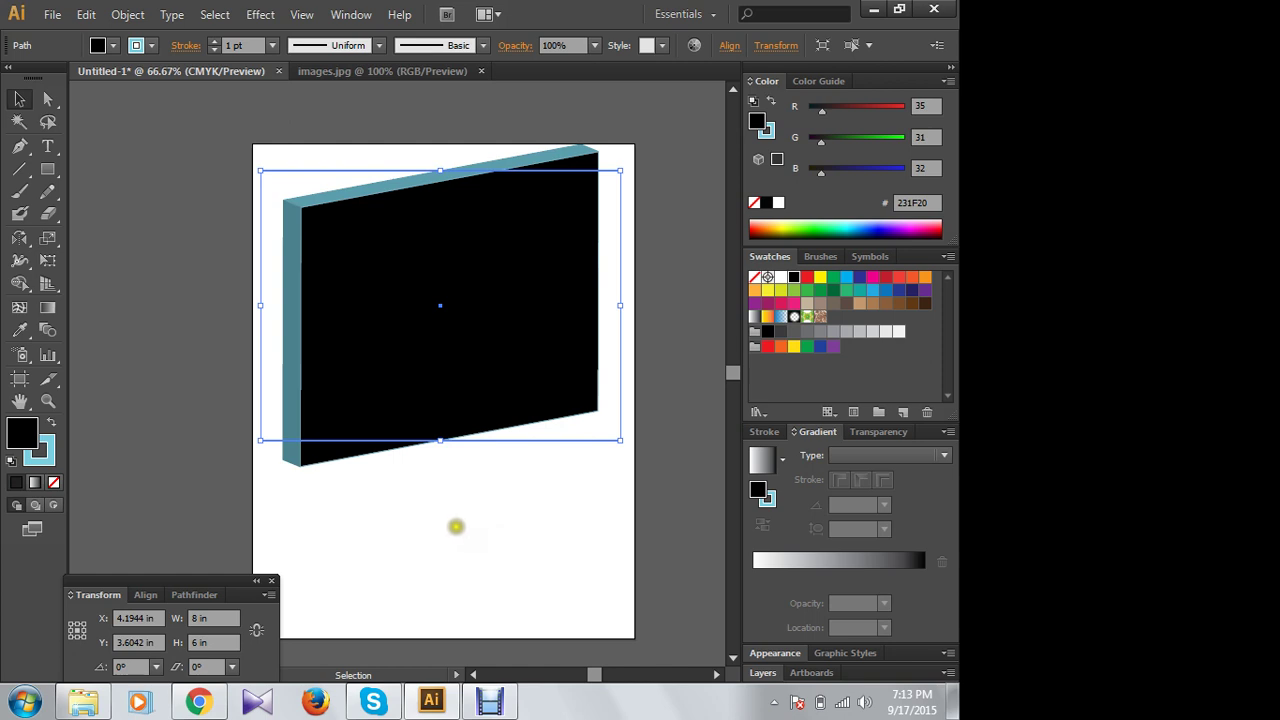
{"action": "left_click_drag", "start_coordinate": [460, 384], "coordinate": [443, 343]}
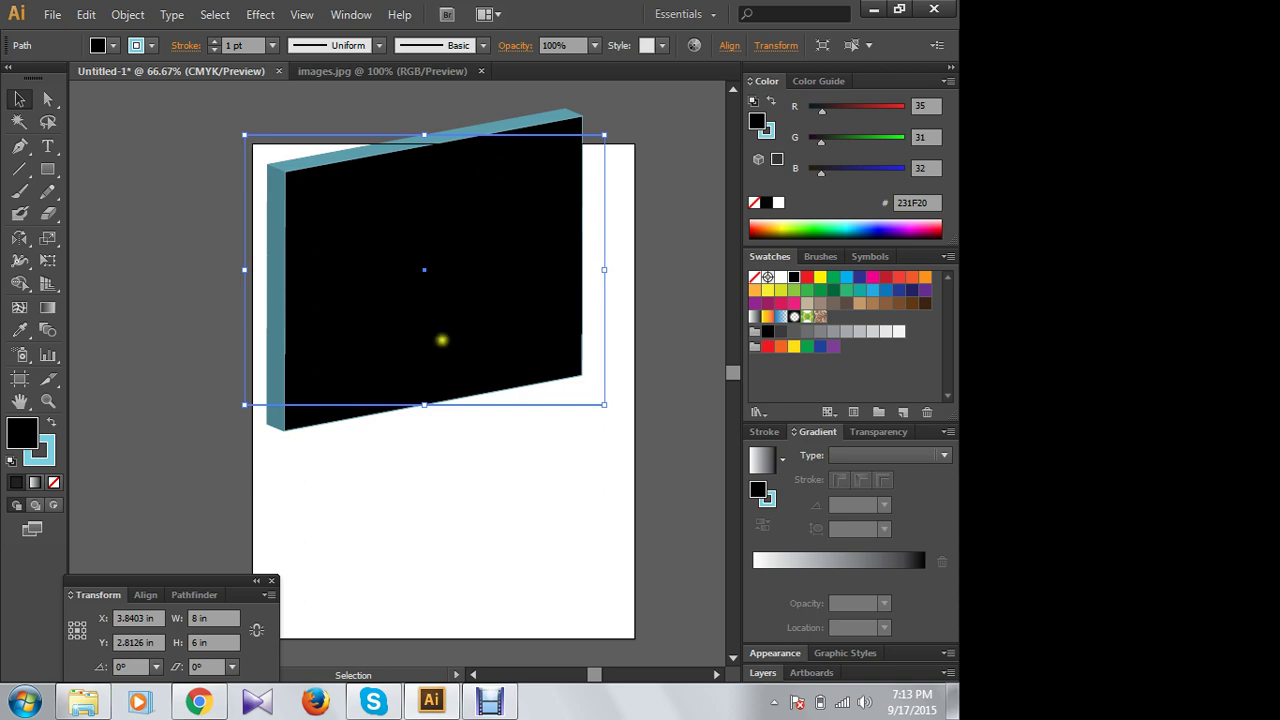
Step: Add an enlarged 'Sat' text label just below the 3D panel
{"action": "left_click", "coordinate": [45, 147]}
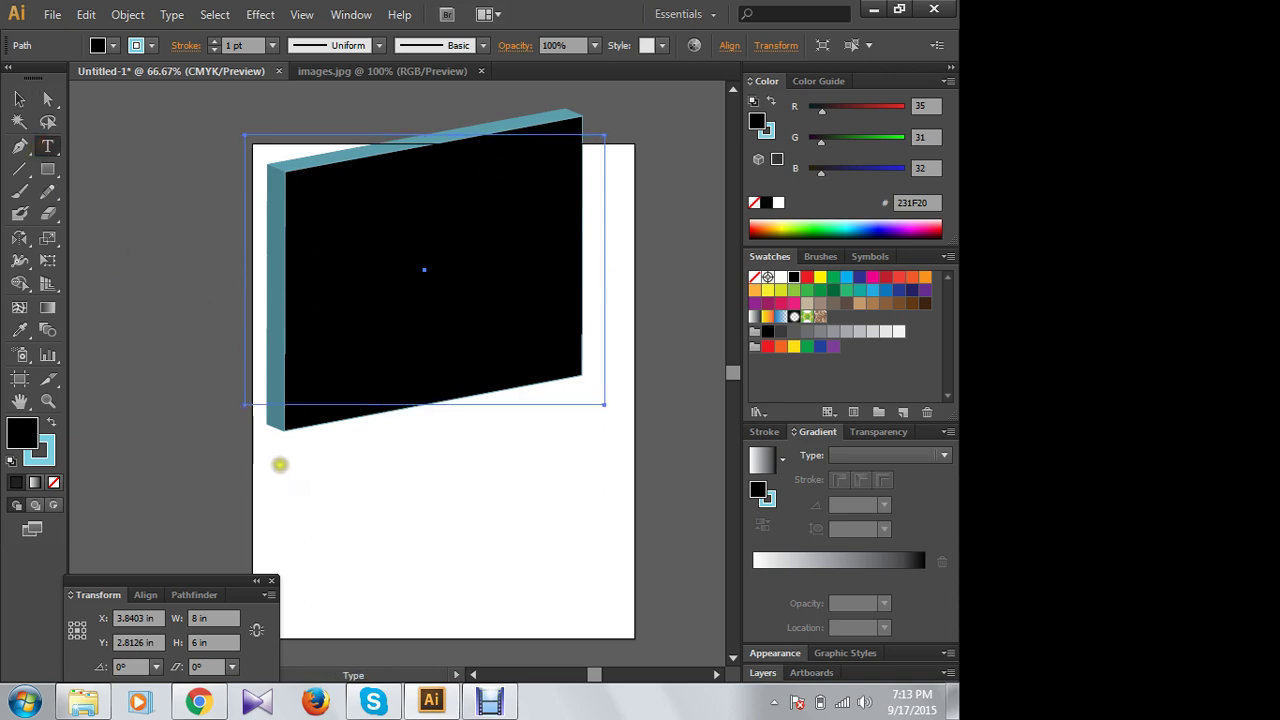
{"action": "left_click", "coordinate": [279, 464]}
{"action": "type", "text": "Sat"}
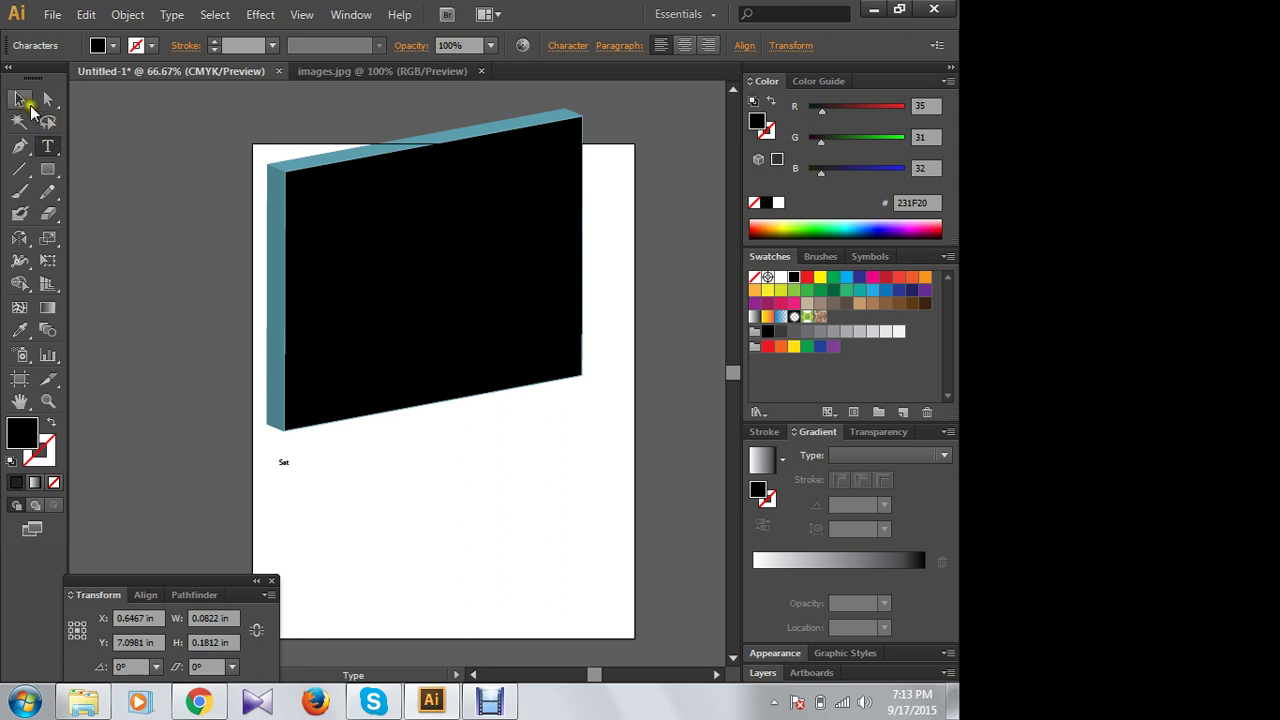
{"action": "left_click", "coordinate": [19, 99]}
{"action": "left_click_drag", "start_coordinate": [292, 471], "coordinate": [323, 478]}
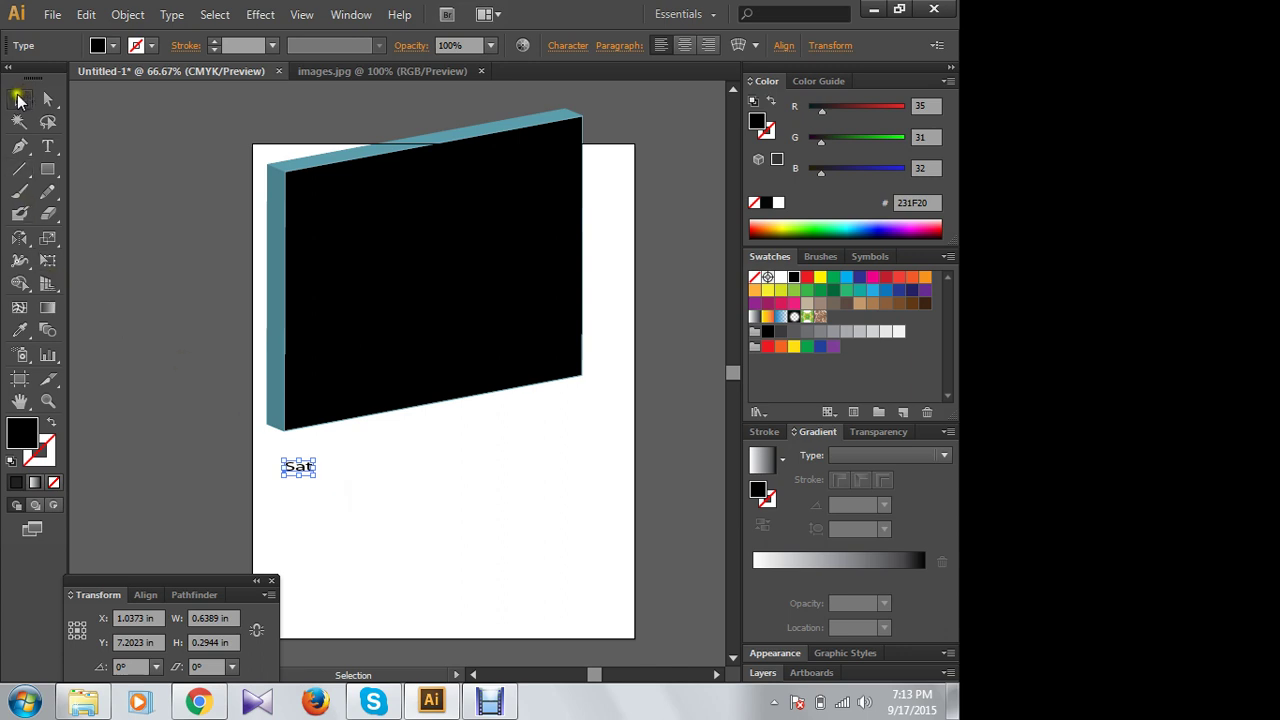
{"action": "left_click", "coordinate": [429, 480]}
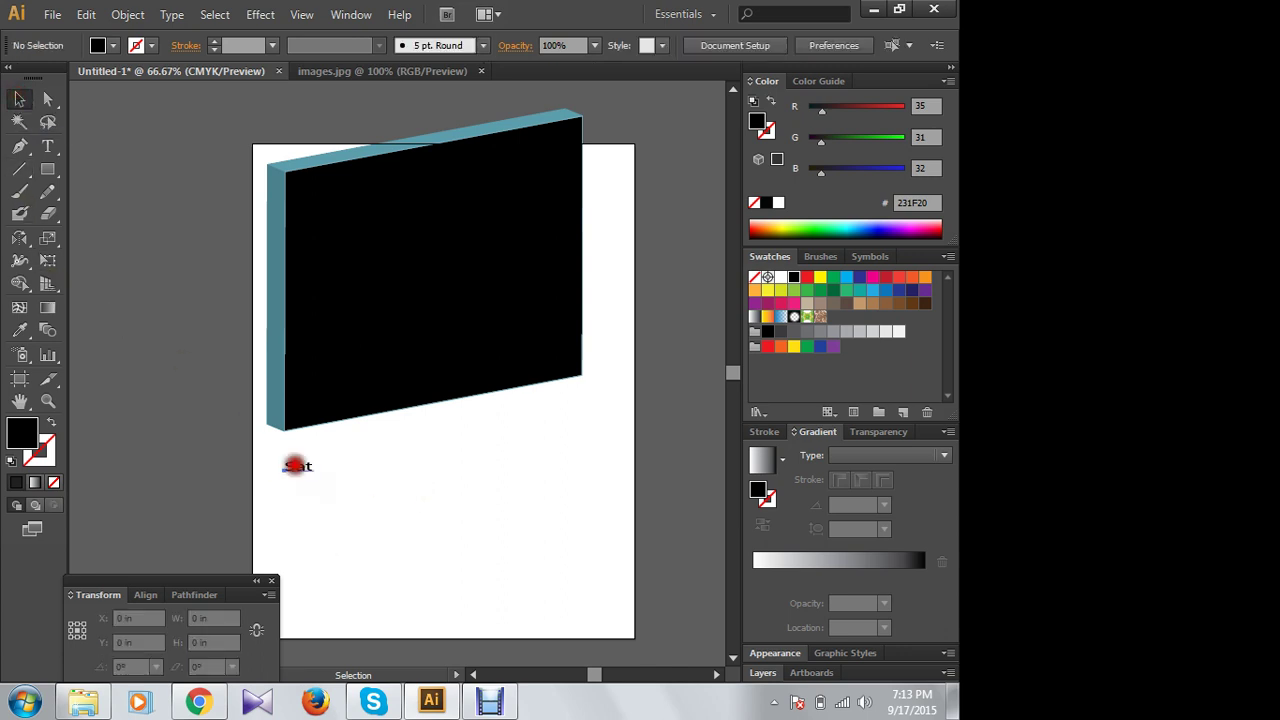
{"action": "left_click", "coordinate": [296, 466]}
{"action": "mouse_move", "coordinate": [304, 470]}
{"action": "left_mouse_down"}
{"action": "mouse_move", "coordinate": [323, 480]}
{"action": "mouse_move", "coordinate": [290, 465]}
{"action": "left_mouse_up"}
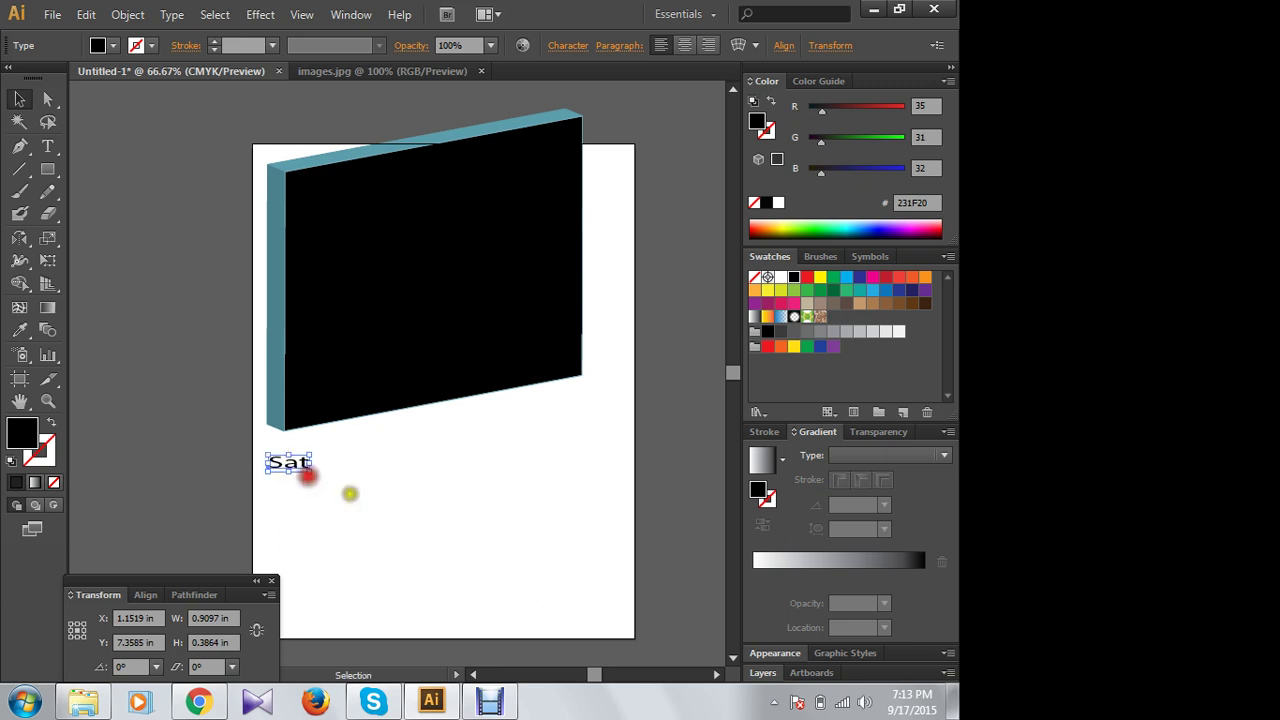
{"action": "left_click", "coordinate": [338, 492]}
Step: Copy 'Sat' to the right and repeat with Ctrl+D to make seven evenly spaced headers
{"action": "left_click", "coordinate": [288, 463]}
{"action": "left_click_drag", "start_coordinate": [283, 459], "coordinate": [360, 468]}
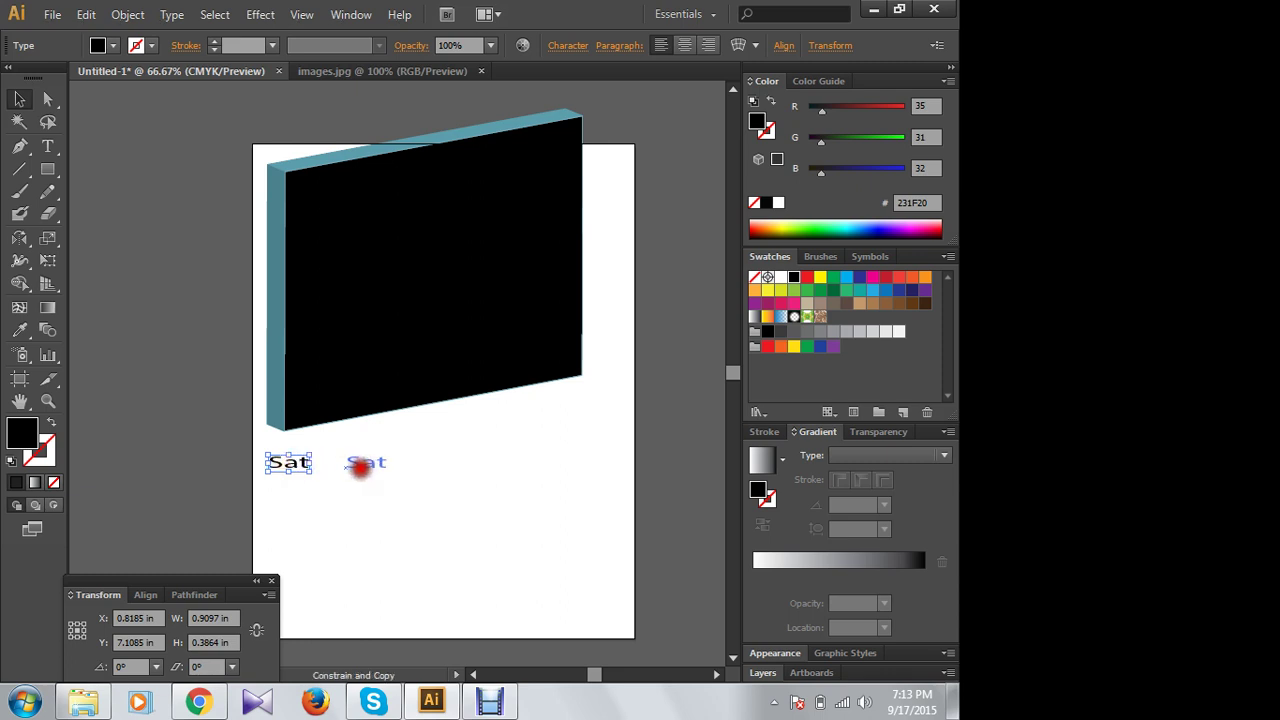
{"action": "left_click_drag", "start_coordinate": [360, 468], "coordinate": [365, 468]}
{"action": "left_click", "coordinate": [354, 582]}
{"action": "key", "text": "ctrl+d"}
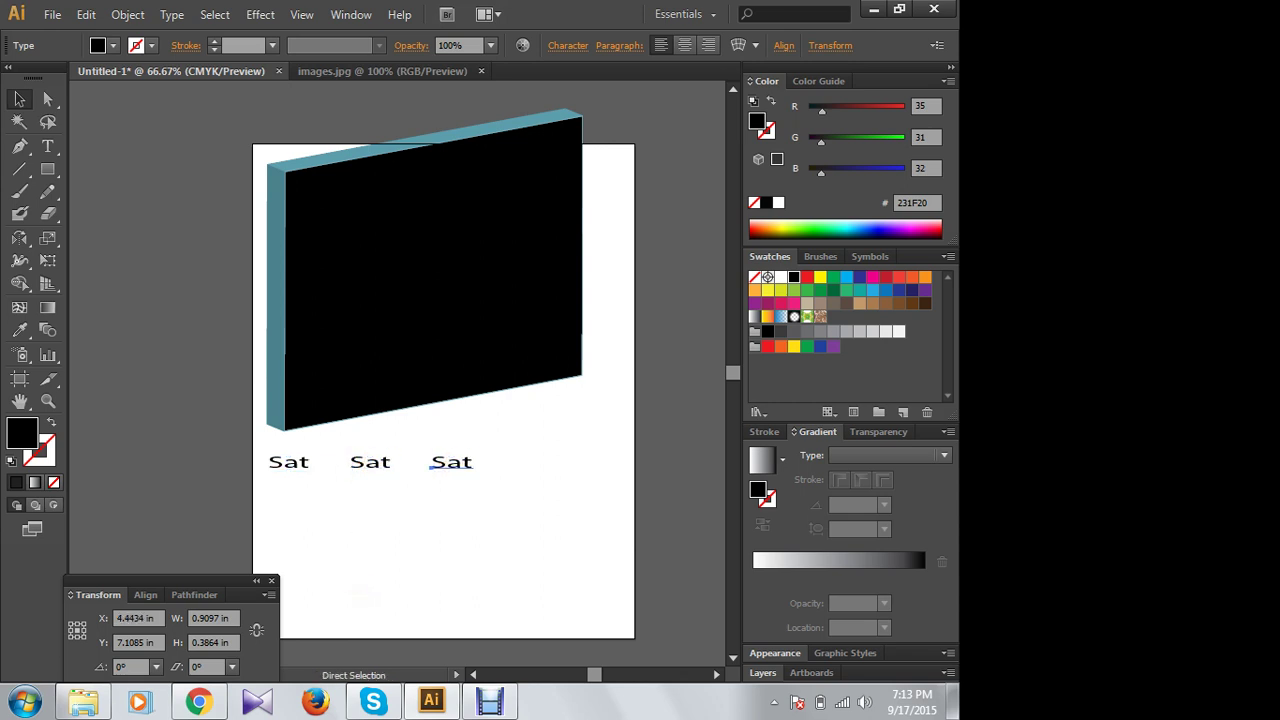
{"action": "left_click", "coordinate": [350, 582]}
{"action": "key", "text": "ctrl+d"}
{"action": "key", "text": "ctrl+d"}
{"action": "key", "text": "ctrl+d"}
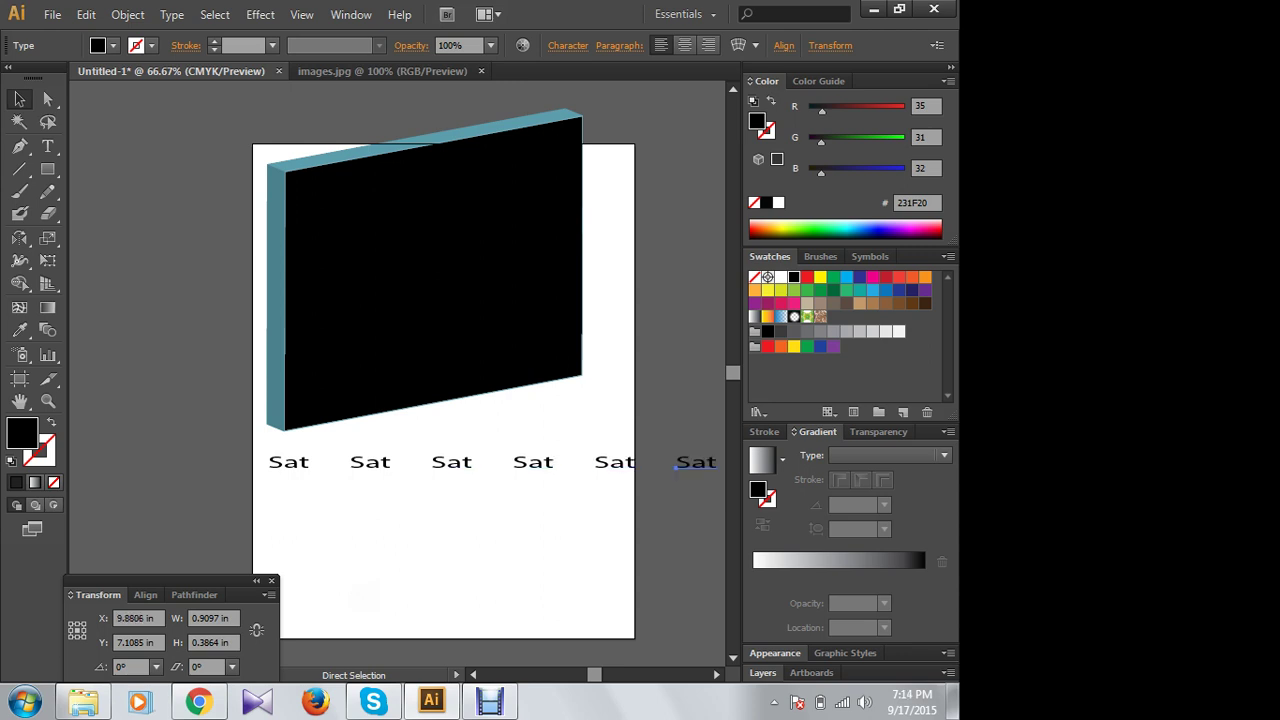
{"action": "mouse_move", "coordinate": [611, 537]}
{"action": "left_mouse_down"}
{"action": "mouse_move", "coordinate": [474, 470]}
{"action": "mouse_move", "coordinate": [483, 437]}
{"action": "left_mouse_up"}
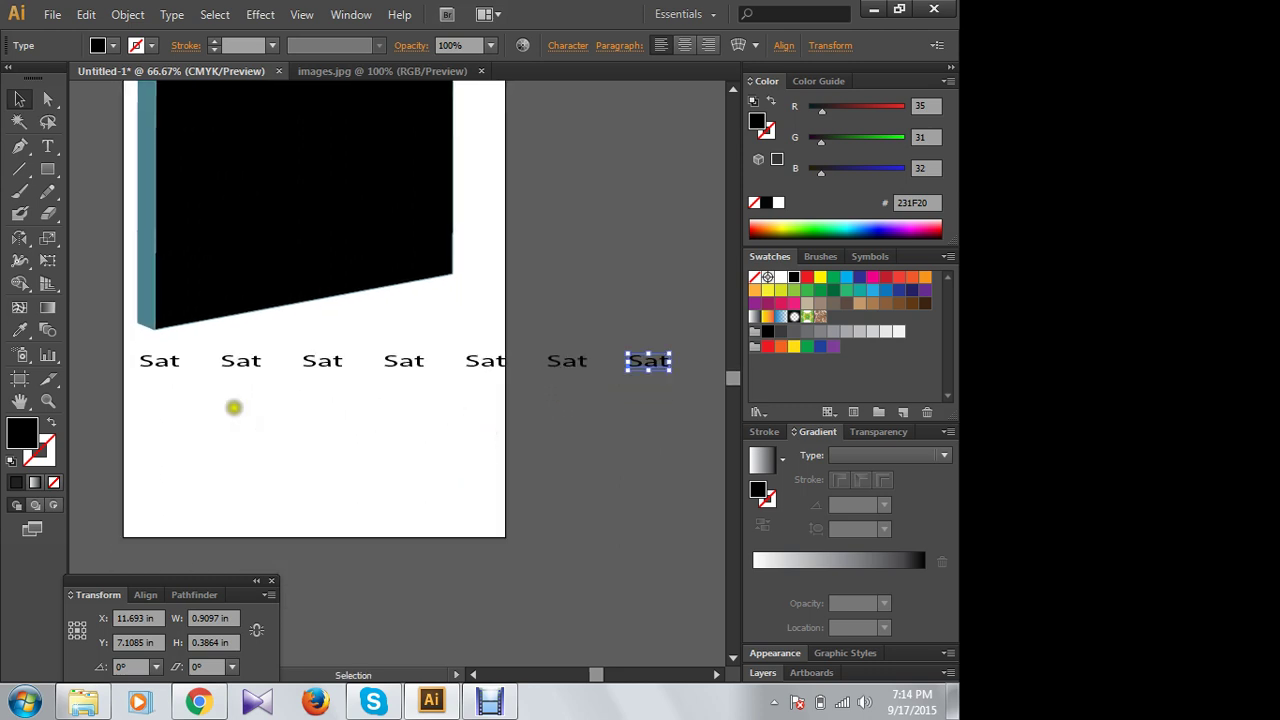
{"action": "left_click", "coordinate": [47, 146]}
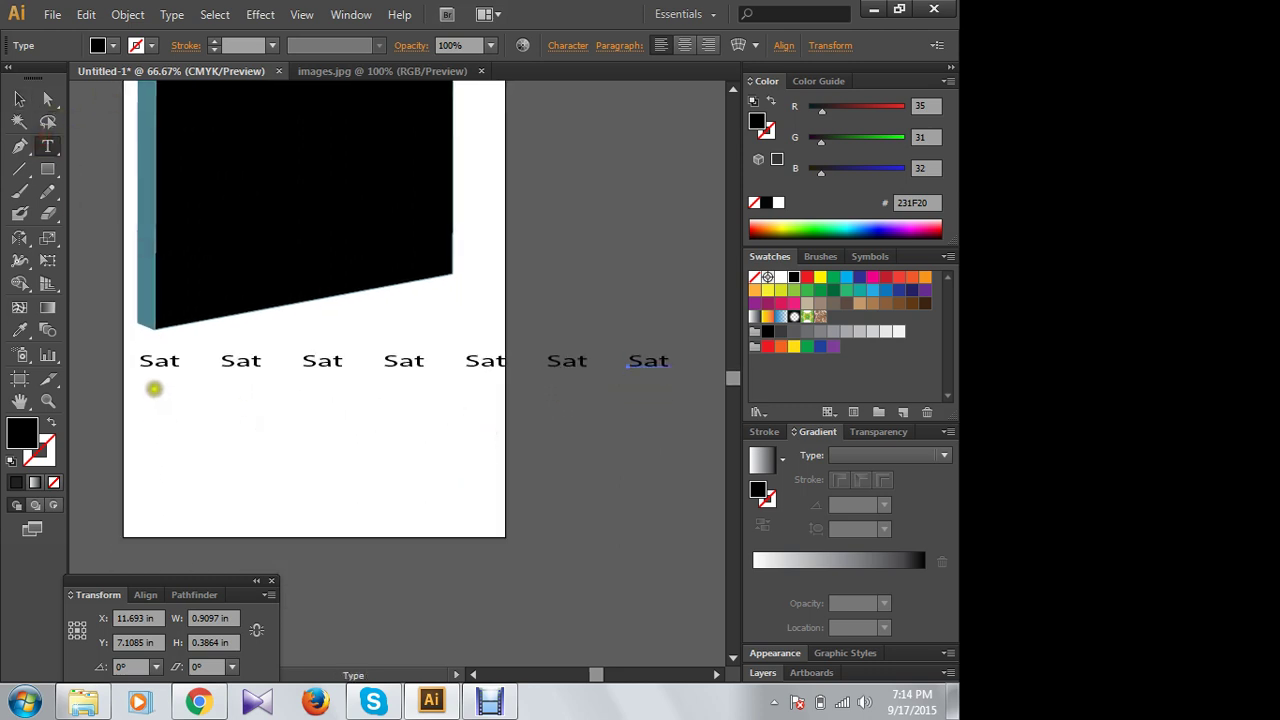
{"action": "left_click", "coordinate": [154, 389]}
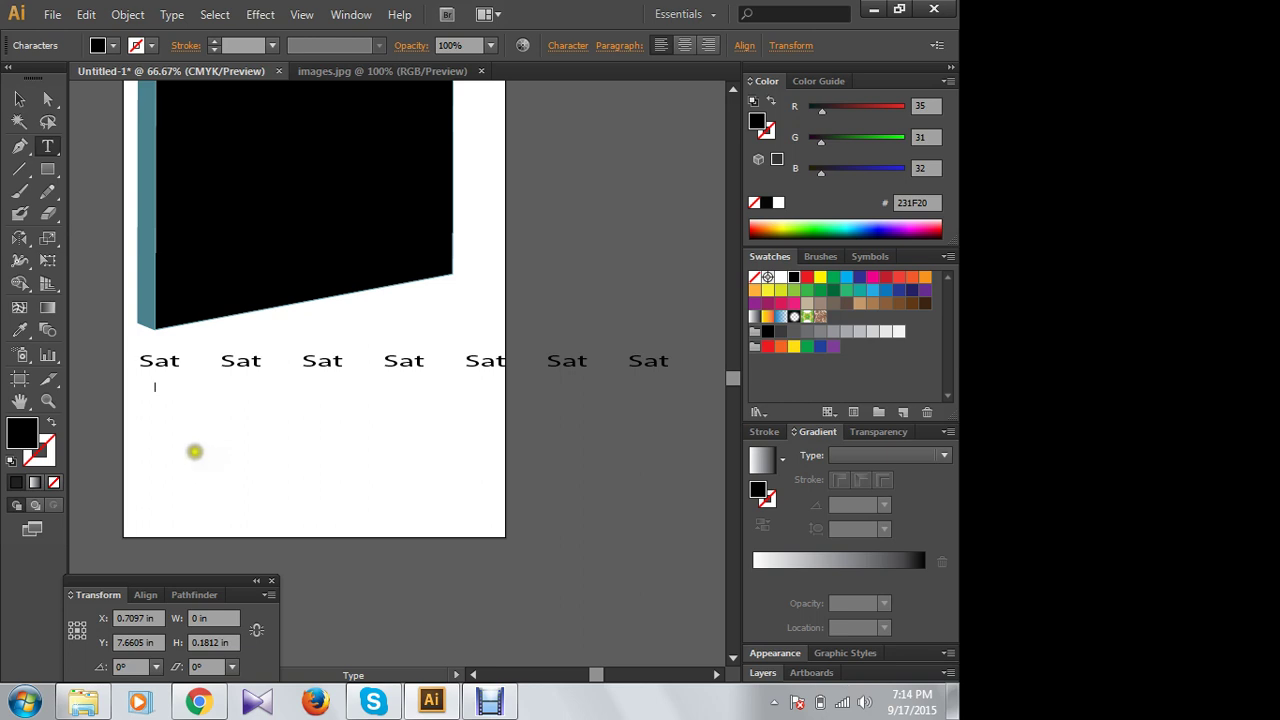
Step: Type '1', align it under the first Sat, and copy it toward the second column
{"action": "type", "text": "1"}
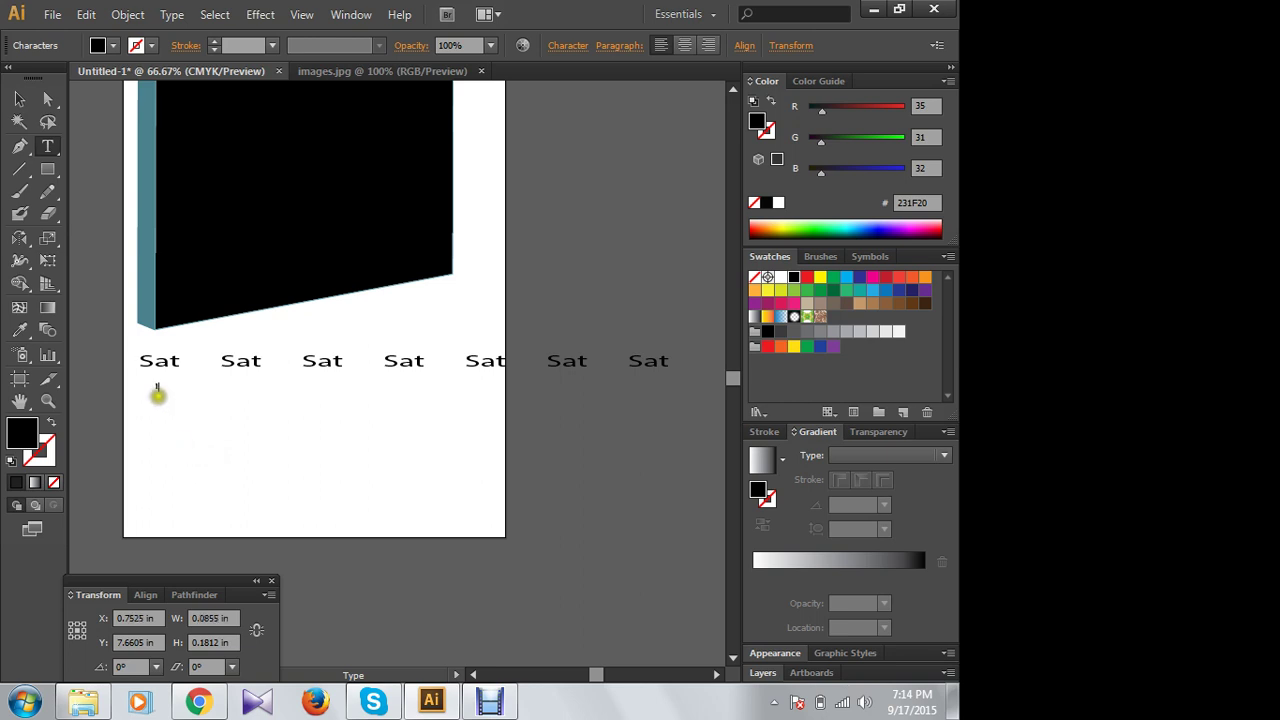
{"action": "left_click", "coordinate": [20, 99]}
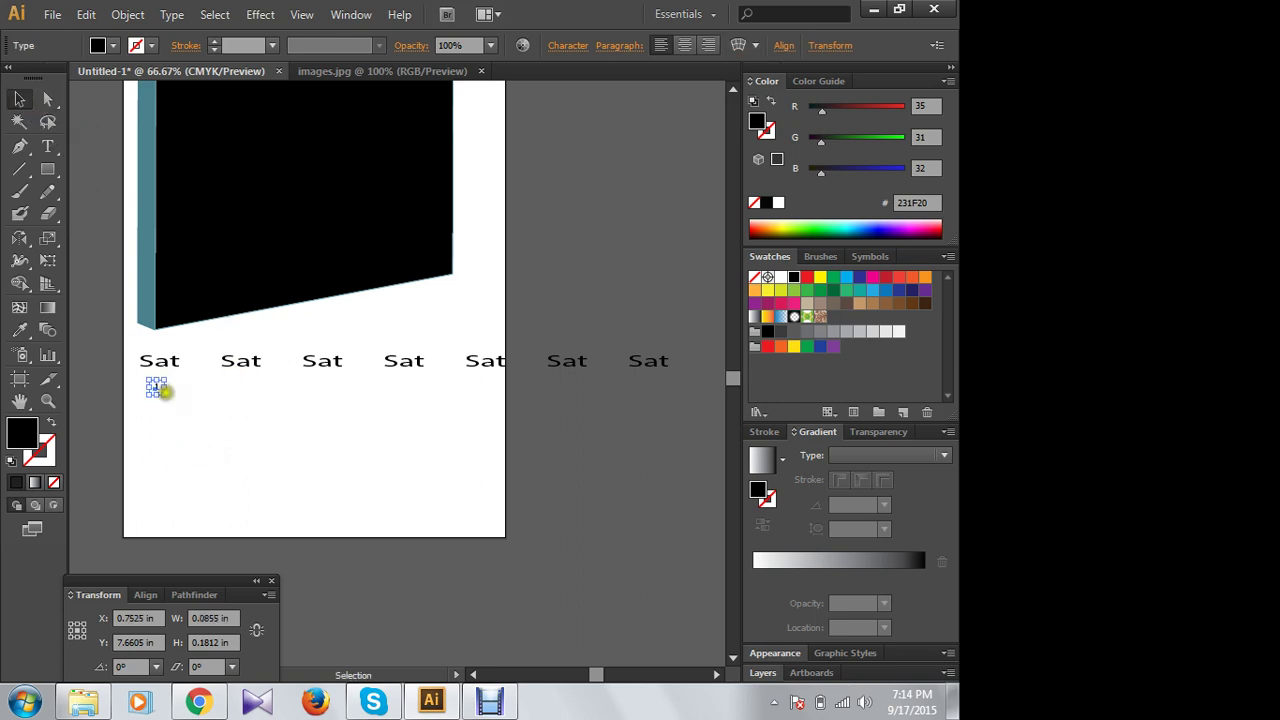
{"action": "left_click_drag", "start_coordinate": [166, 394], "coordinate": [178, 411]}
{"action": "left_click_drag", "start_coordinate": [330, 468], "coordinate": [325, 468]}
{"action": "left_click_drag", "start_coordinate": [325, 468], "coordinate": [306, 476]}
{"action": "left_click", "coordinate": [158, 397]}
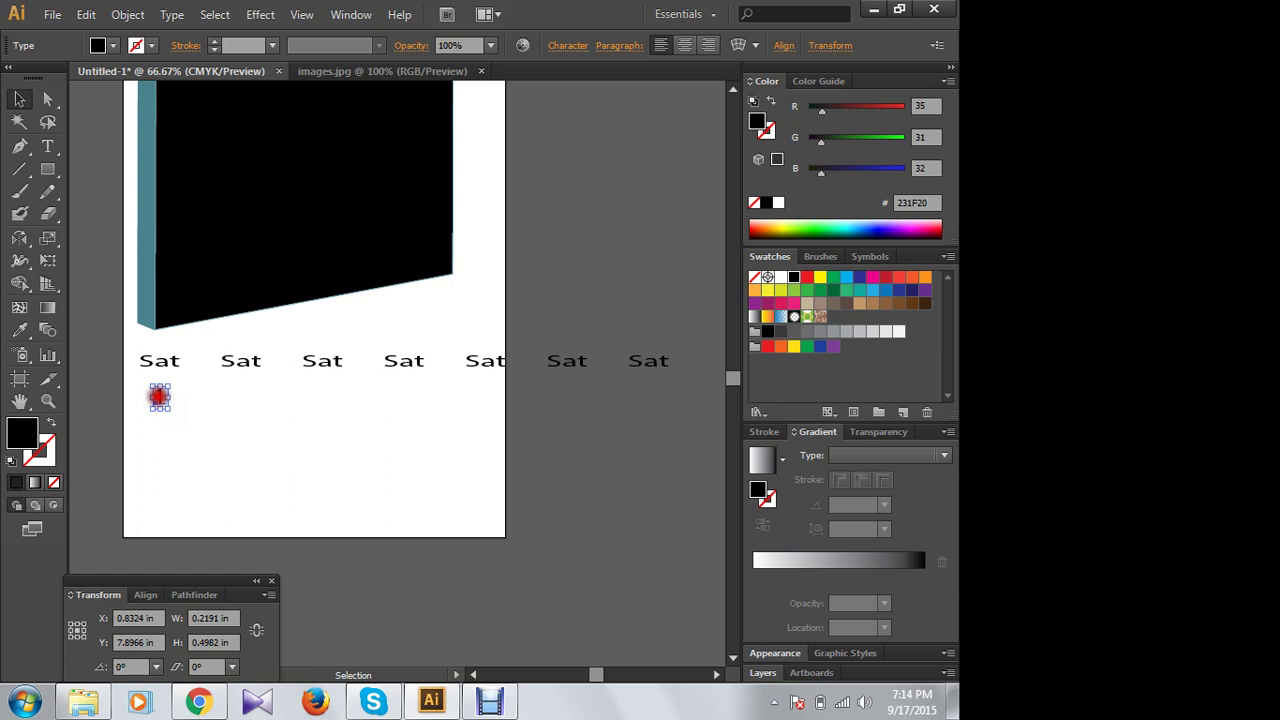
{"action": "left_click_drag", "start_coordinate": [158, 397], "coordinate": [241, 403]}
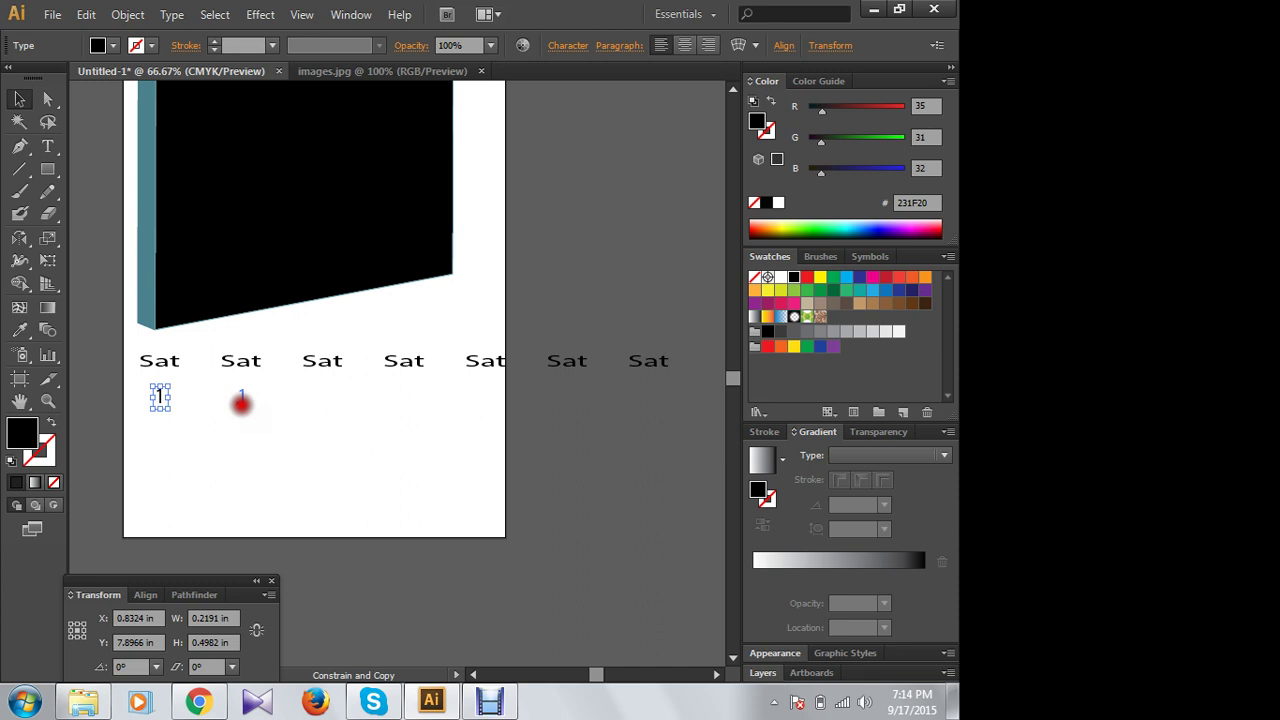
Step: Repeat the '1' across the row with Ctrl+D, removing extras, so each Sat has one
{"action": "left_click_drag", "start_coordinate": [241, 403], "coordinate": [241, 403]}
{"action": "key", "text": "ctrl+d"}
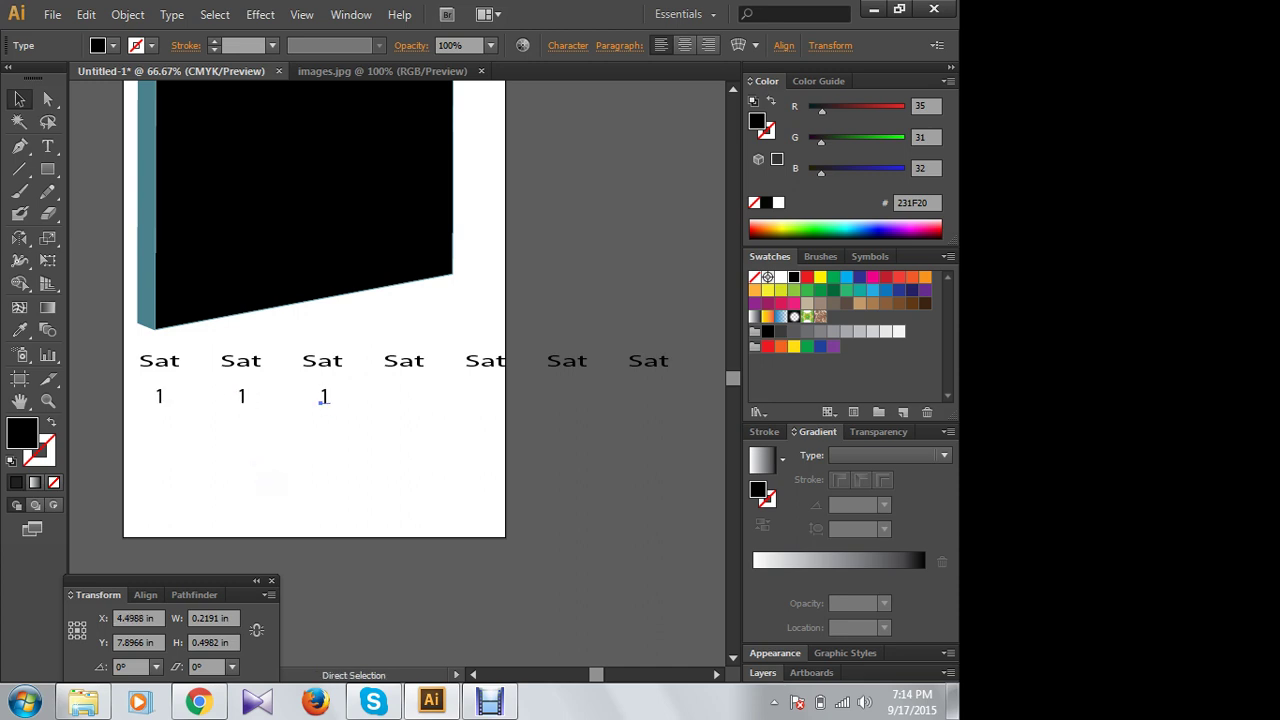
{"action": "key", "text": "ctrl+d"}
{"action": "key", "text": "ctrl+d"}
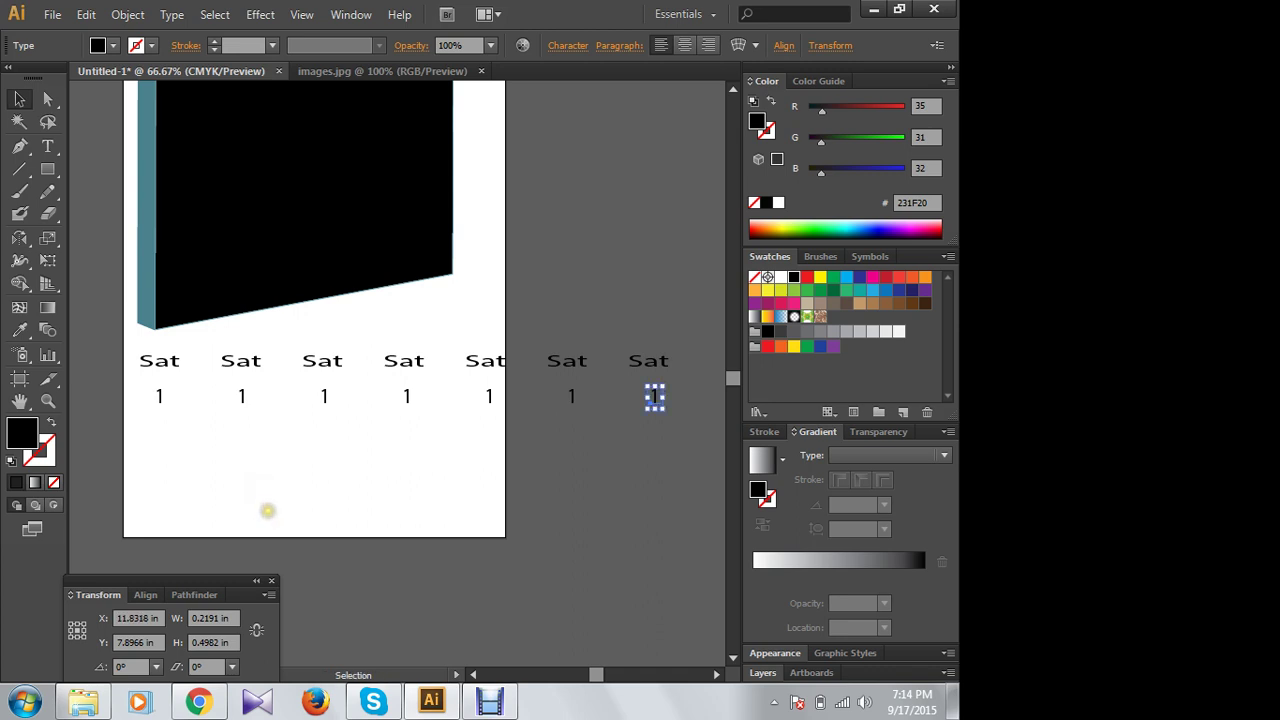
{"action": "key", "text": "Delete"}
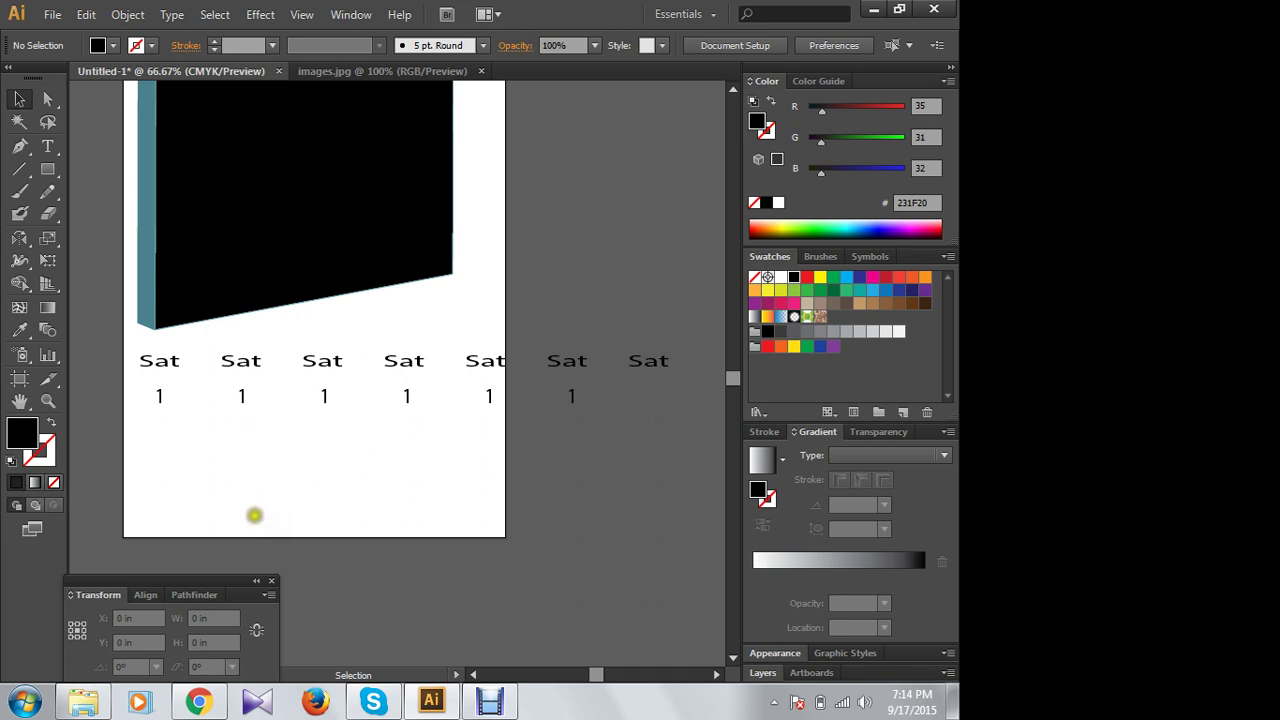
{"action": "key", "text": "ctrl+z"}
{"action": "key", "text": "ctrl+z"}
{"action": "key", "text": "ctrl+z"}
{"action": "key", "text": "ctrl+z"}
{"action": "key", "text": "ctrl+z"}
{"action": "key", "text": "ctrl+z"}
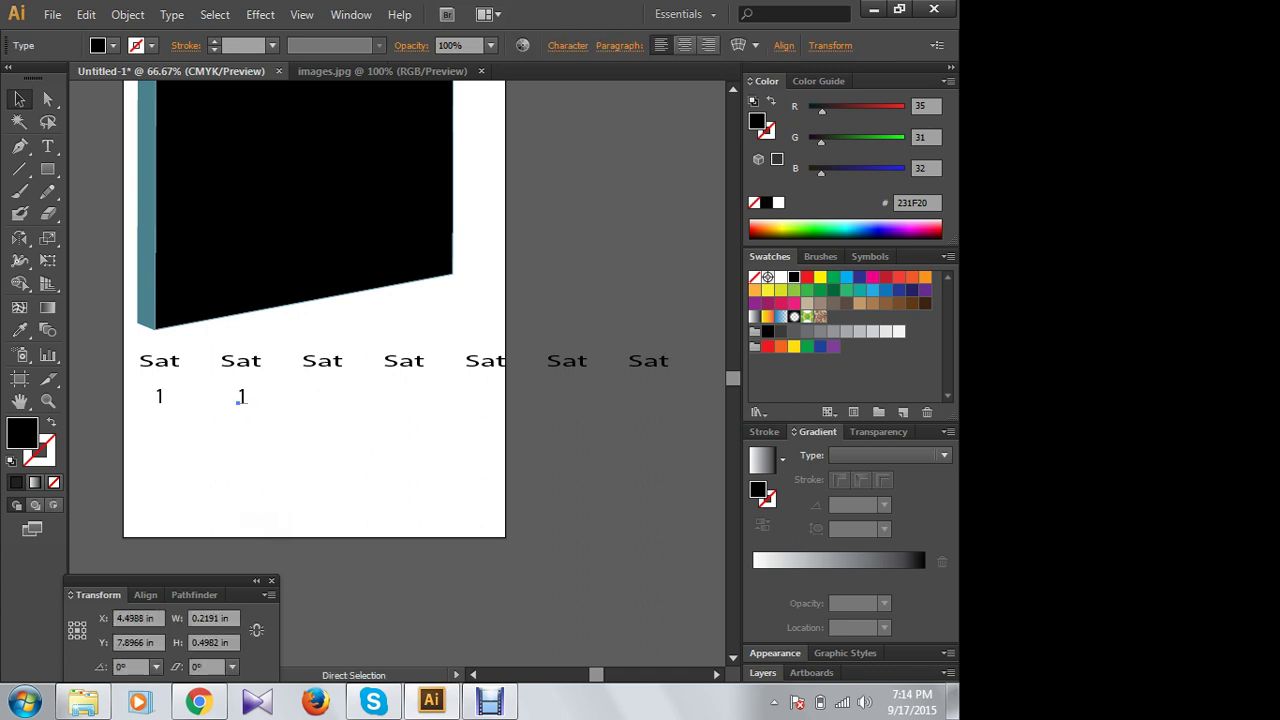
{"action": "left_click", "coordinate": [160, 396]}
{"action": "left_click_drag", "start_coordinate": [160, 396], "coordinate": [240, 397]}
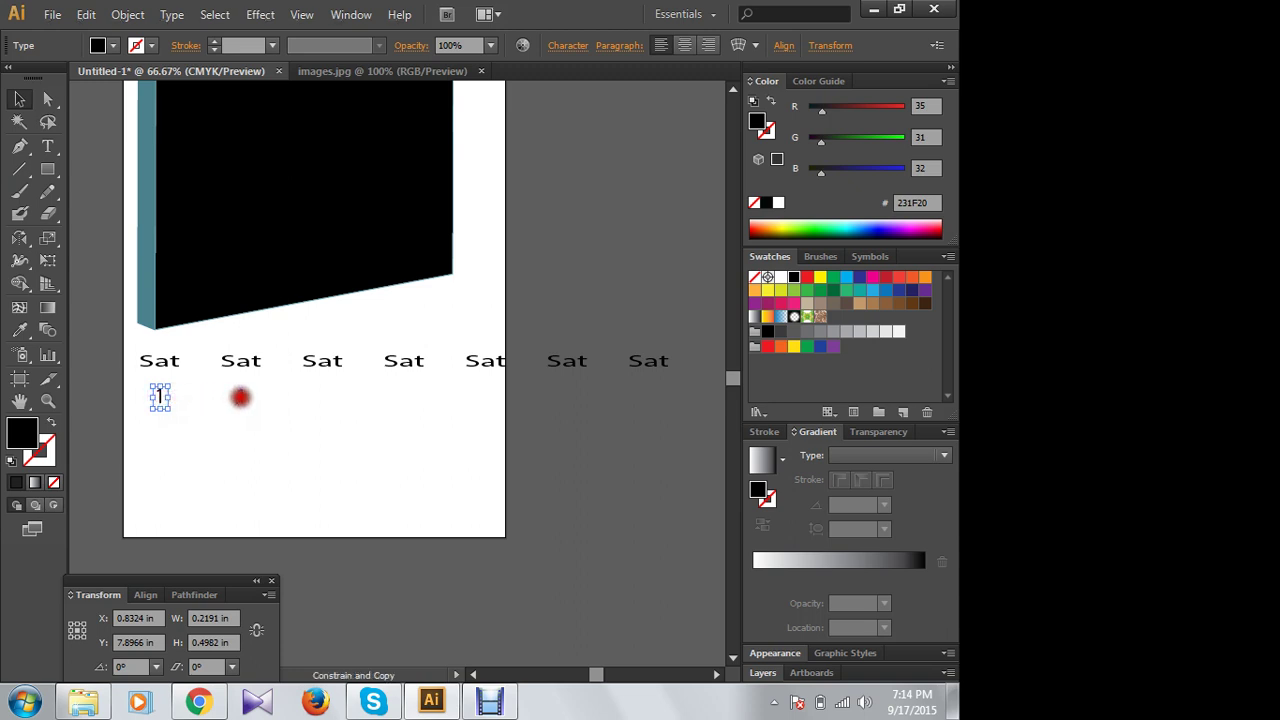
{"action": "left_click_drag", "start_coordinate": [240, 397], "coordinate": [240, 397]}
{"action": "key", "text": "ctrl+d"}
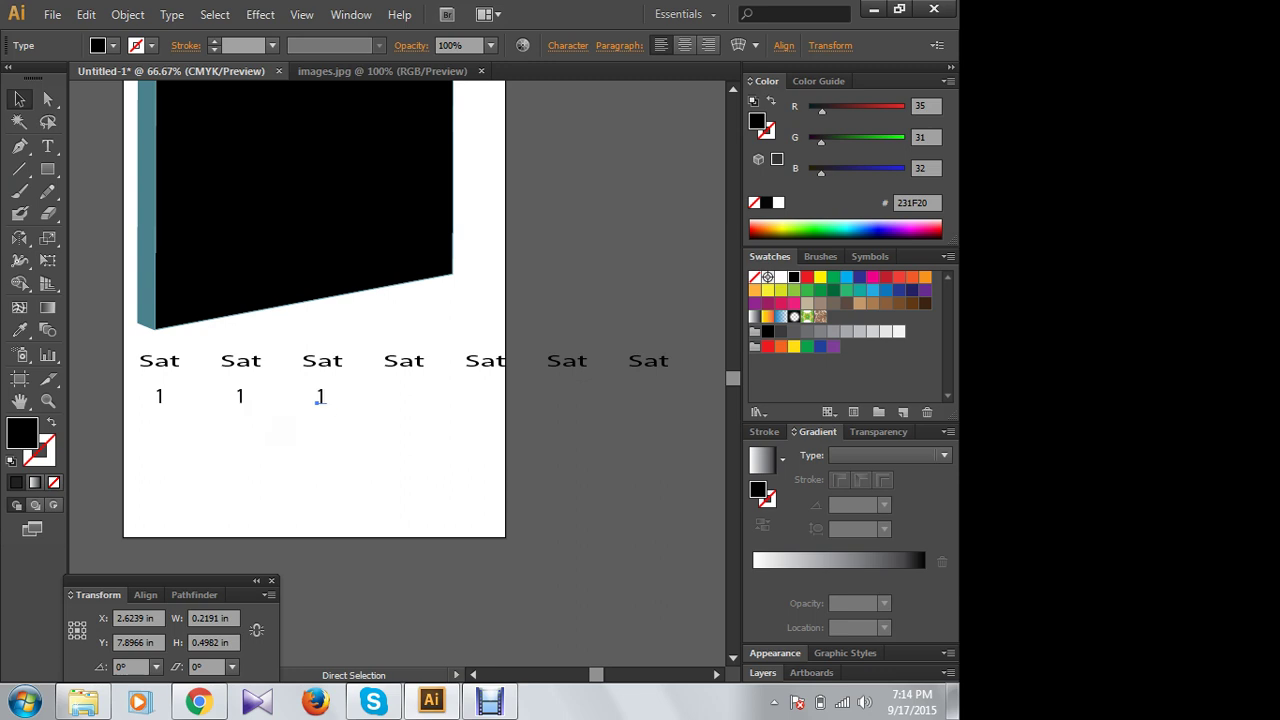
{"action": "key", "text": "ctrl+d"}
{"action": "key", "text": "ctrl+d"}
{"action": "key", "text": "ctrl+d"}
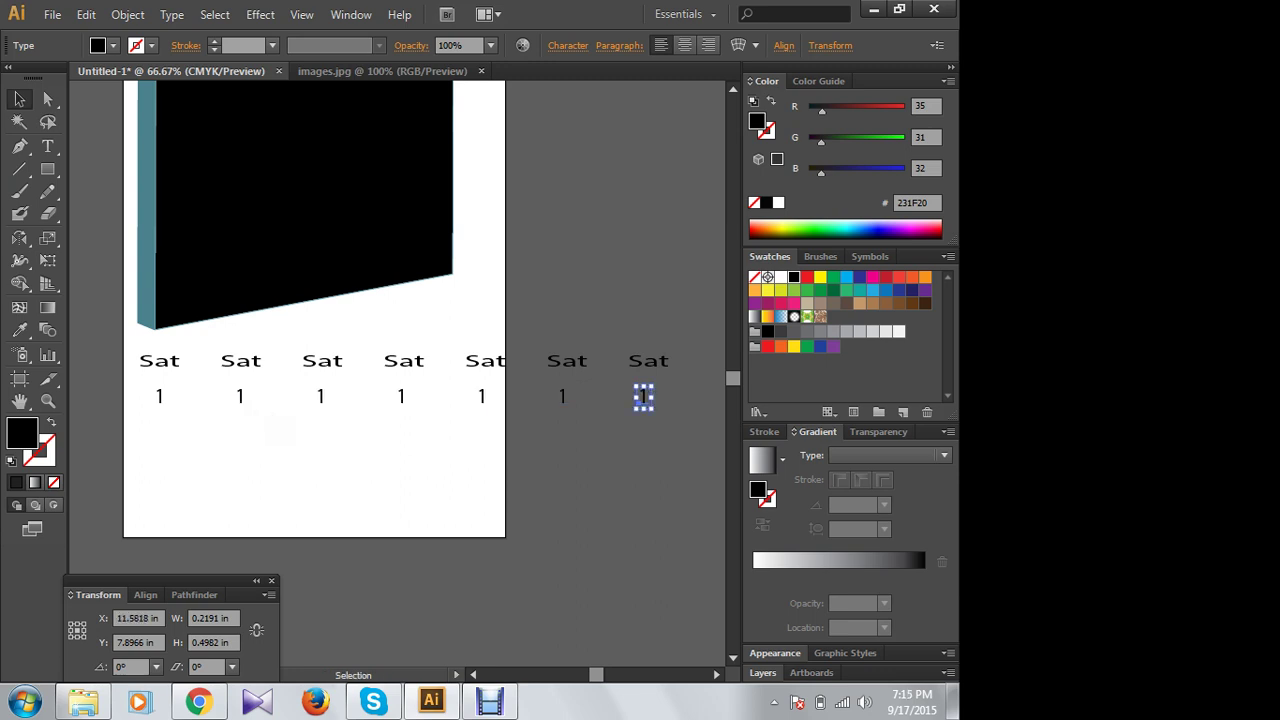
Step: Copy the row of 1s downward, then undo the duplicate row
{"action": "mouse_move", "coordinate": [651, 423]}
{"action": "left_mouse_down"}
{"action": "mouse_move", "coordinate": [615, 392]}
{"action": "mouse_move", "coordinate": [128, 382]}
{"action": "left_mouse_up"}
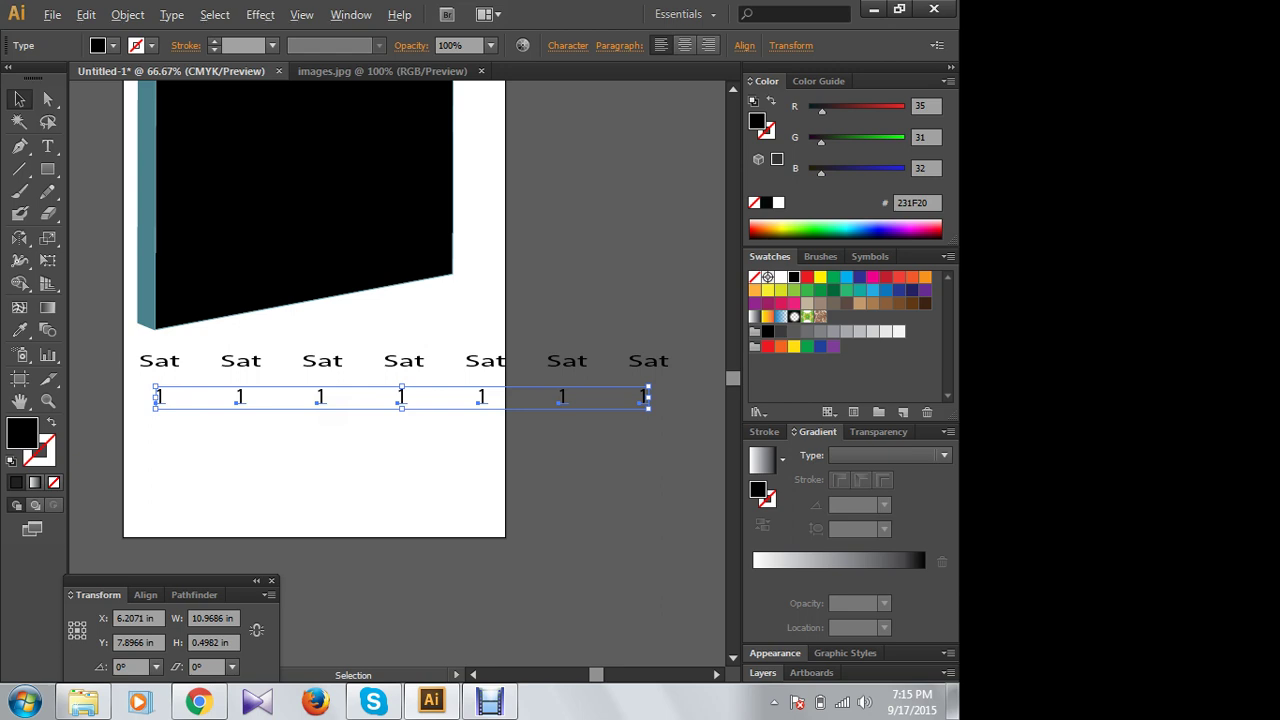
{"action": "left_click", "coordinate": [318, 396]}
{"action": "left_click_drag", "start_coordinate": [318, 396], "coordinate": [318, 440]}
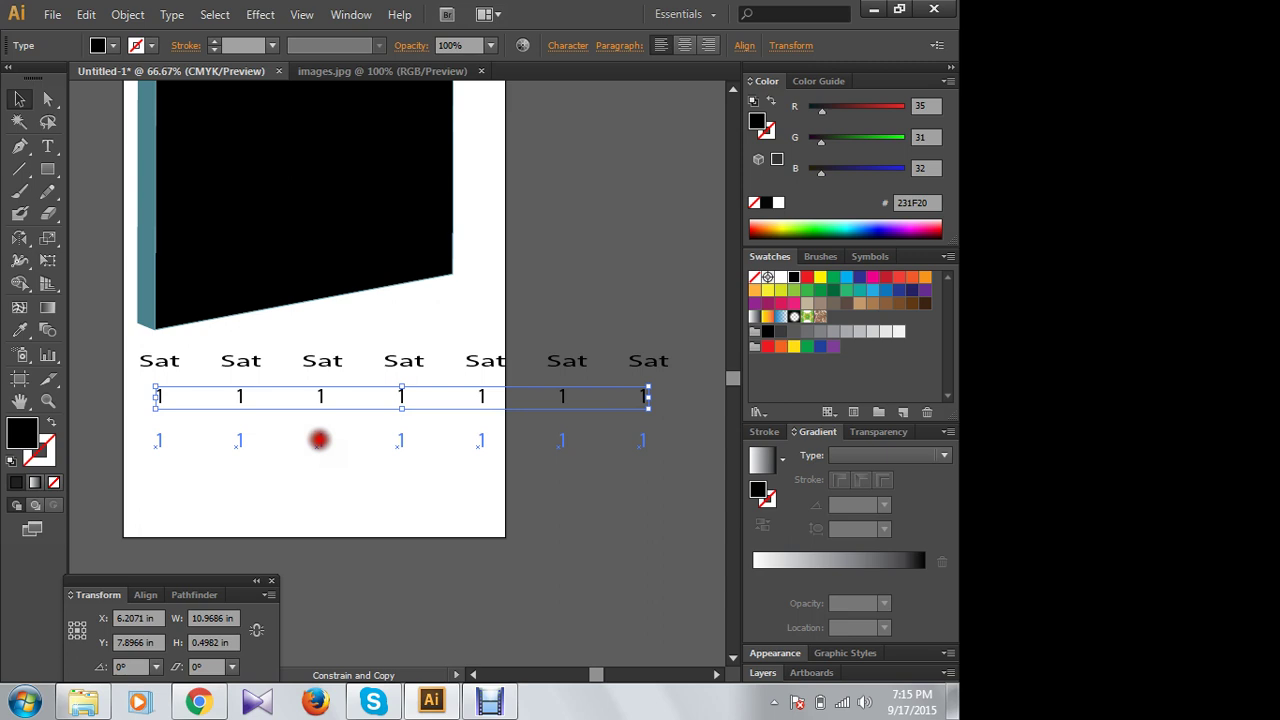
{"action": "left_click_drag", "start_coordinate": [318, 440], "coordinate": [318, 440]}
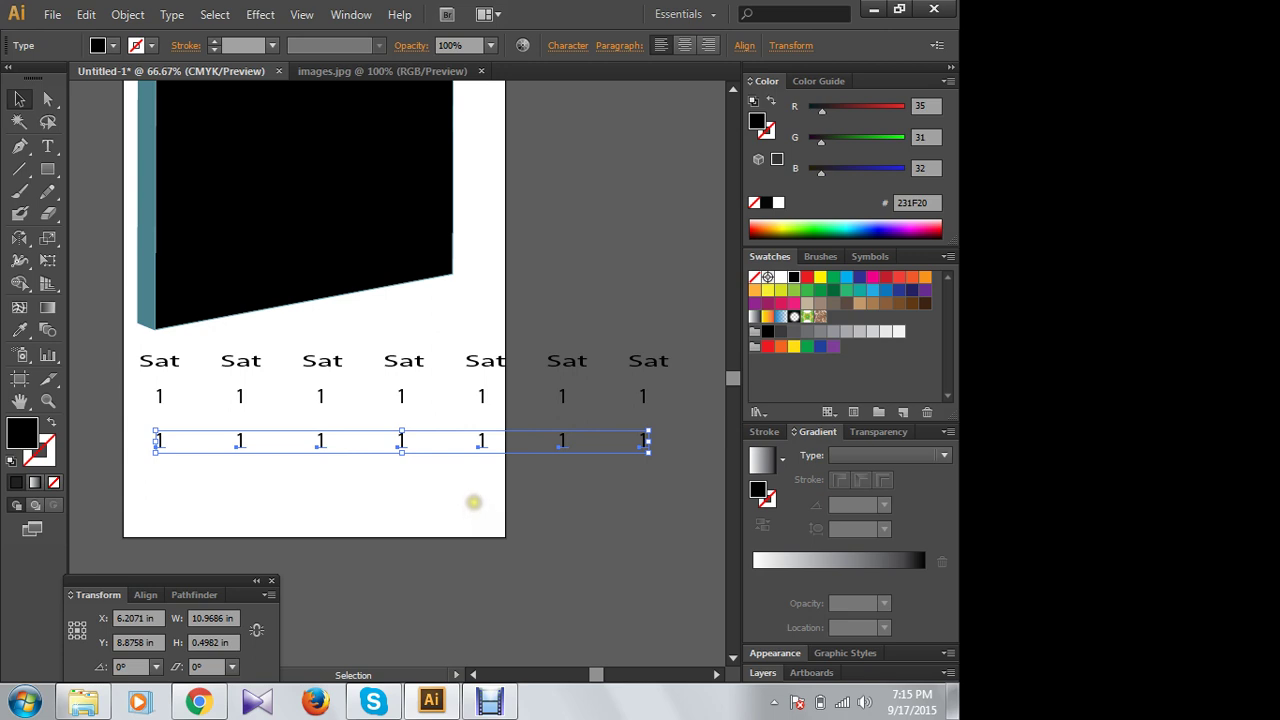
{"action": "key", "text": "ctrl+z"}
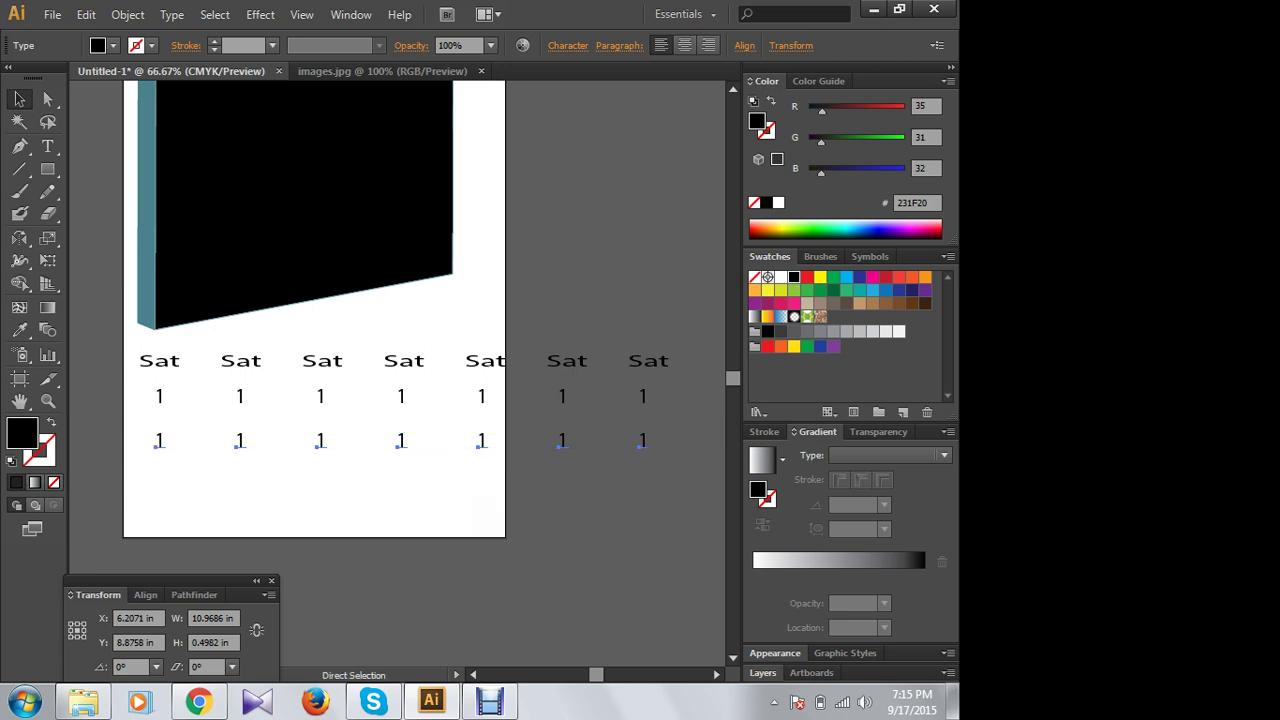
Step: Draw an unfilled black-outlined box around the row of 1s and select the row with its box
{"action": "left_click", "coordinate": [47, 169]}
{"action": "mouse_move", "coordinate": [141, 382]}
{"action": "left_mouse_down"}
{"action": "mouse_move", "coordinate": [683, 411]}
{"action": "mouse_move", "coordinate": [671, 413]}
{"action": "left_mouse_up"}
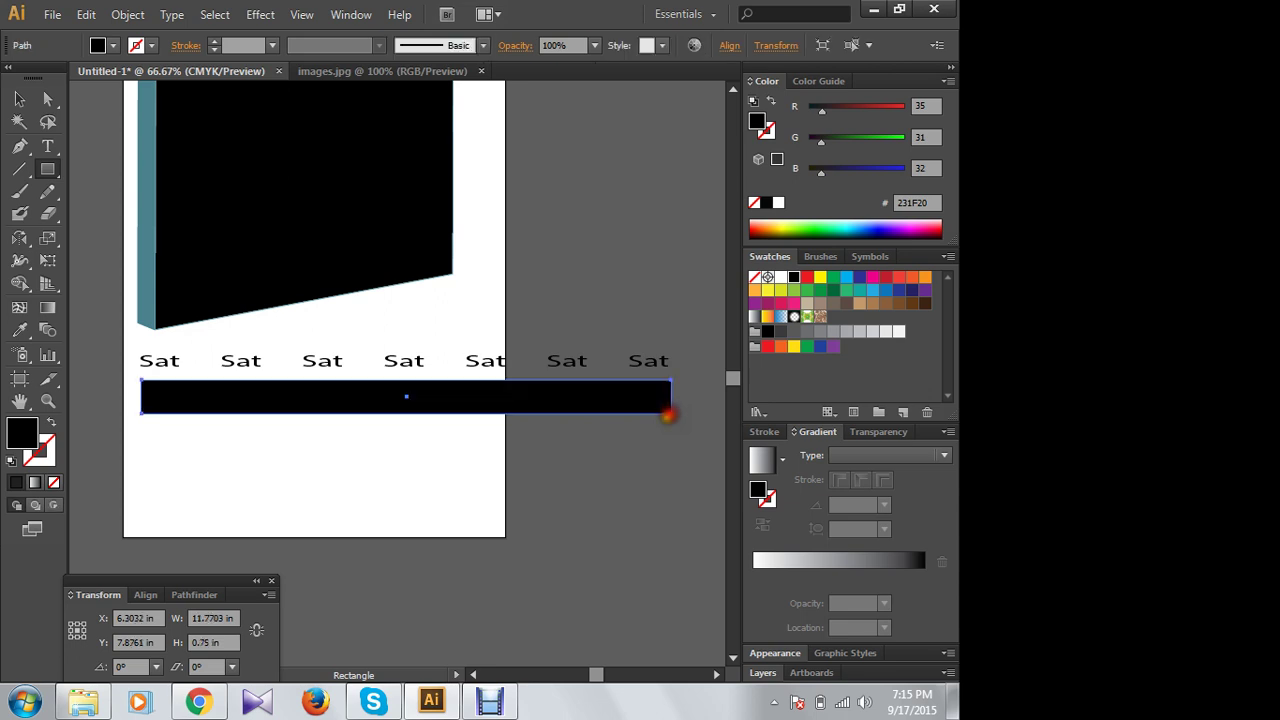
{"action": "left_click", "coordinate": [53, 425]}
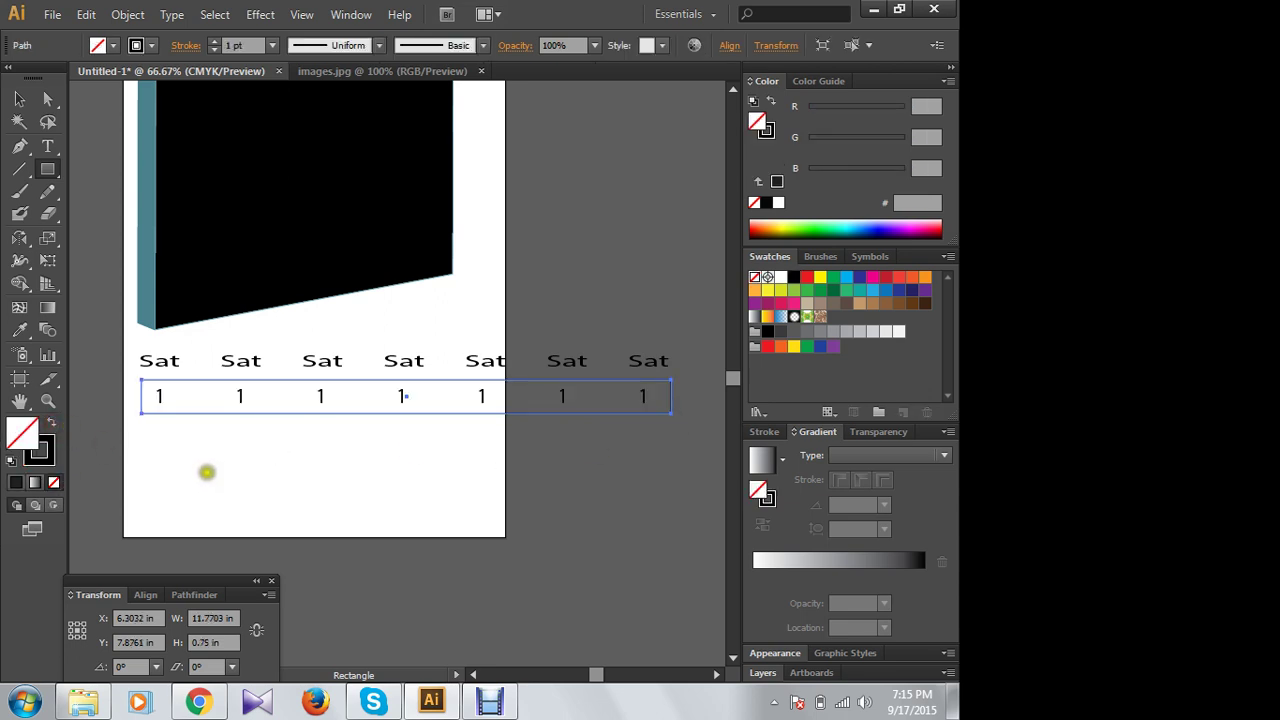
{"action": "left_click", "coordinate": [19, 98]}
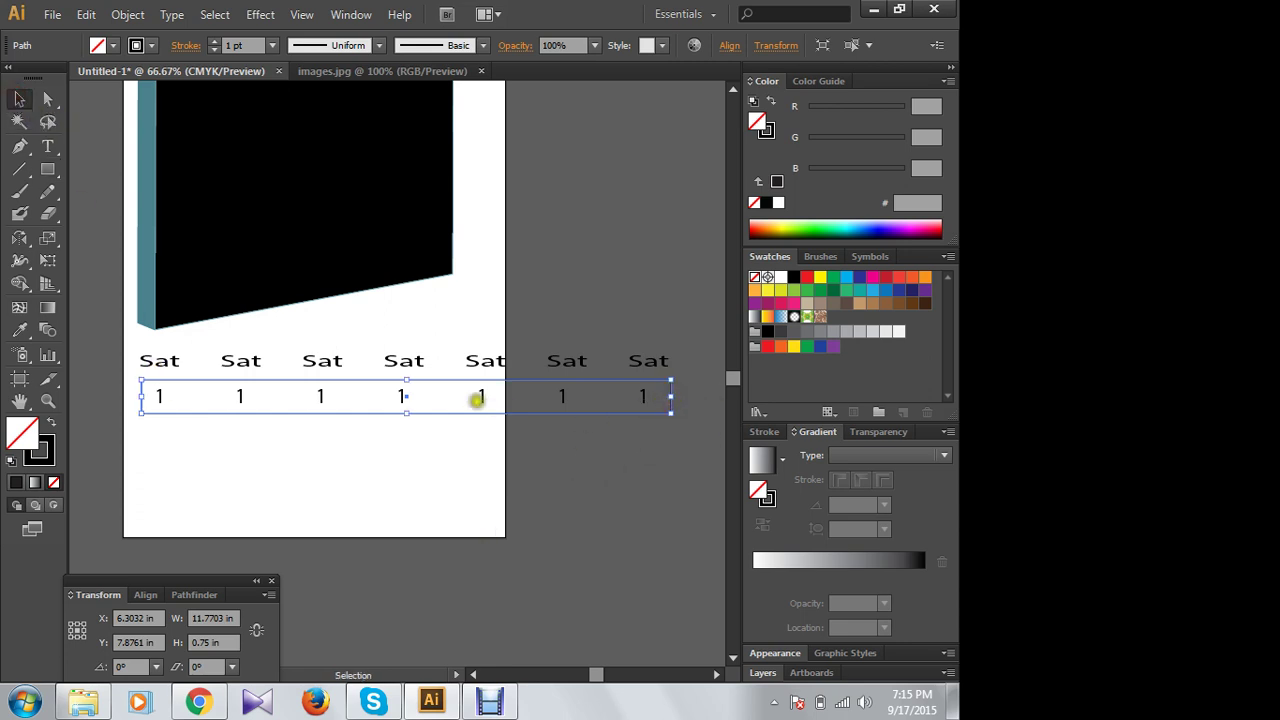
{"action": "left_click", "coordinate": [452, 444]}
{"action": "left_click_drag", "start_coordinate": [147, 433], "coordinate": [683, 386]}
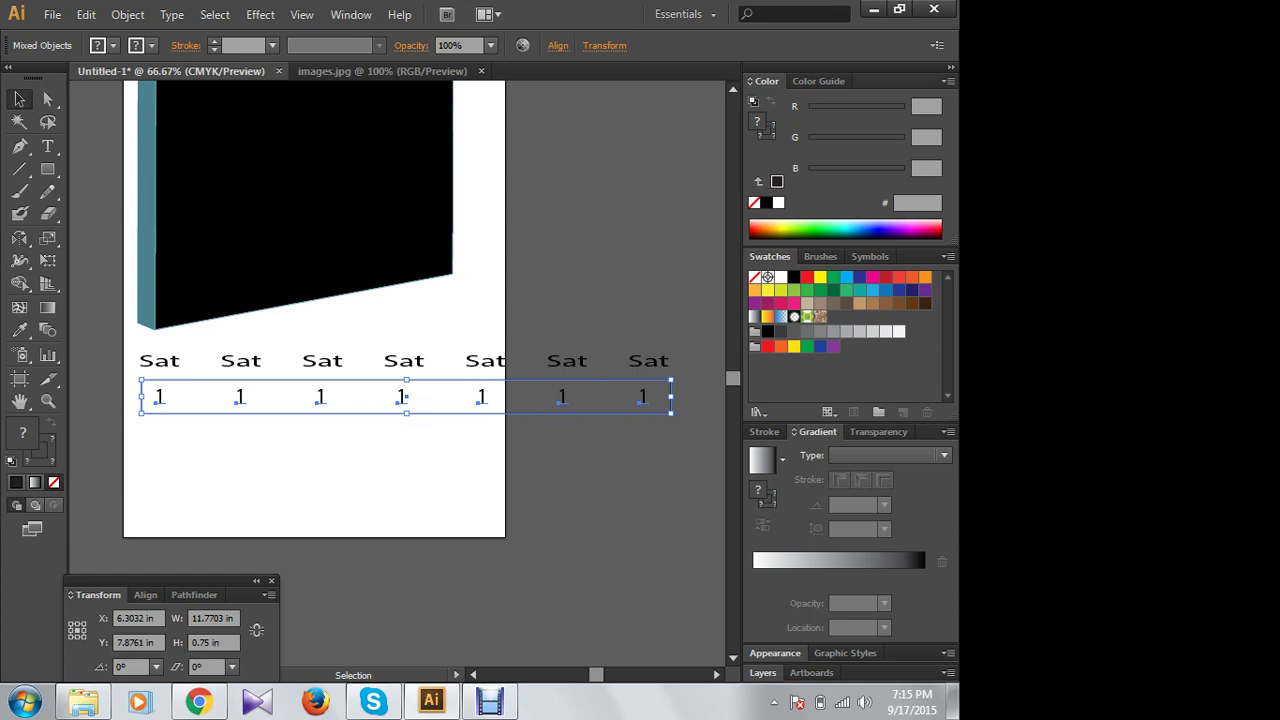
Step: Copy the boxed row downward and repeat with Ctrl+D to make five rows
{"action": "left_click", "coordinate": [401, 397]}
{"action": "left_click_drag", "start_coordinate": [401, 397], "coordinate": [405, 442]}
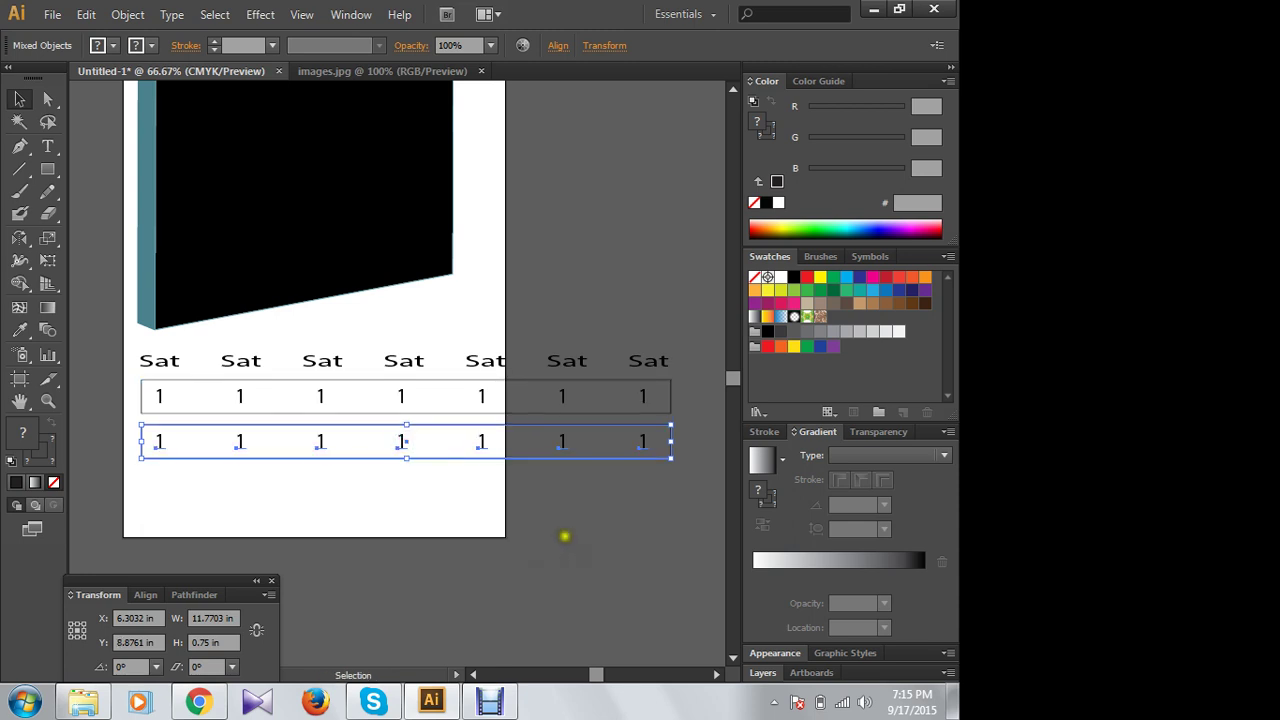
{"action": "key", "text": "ctrl+d"}
{"action": "key", "text": "ctrl+d"}
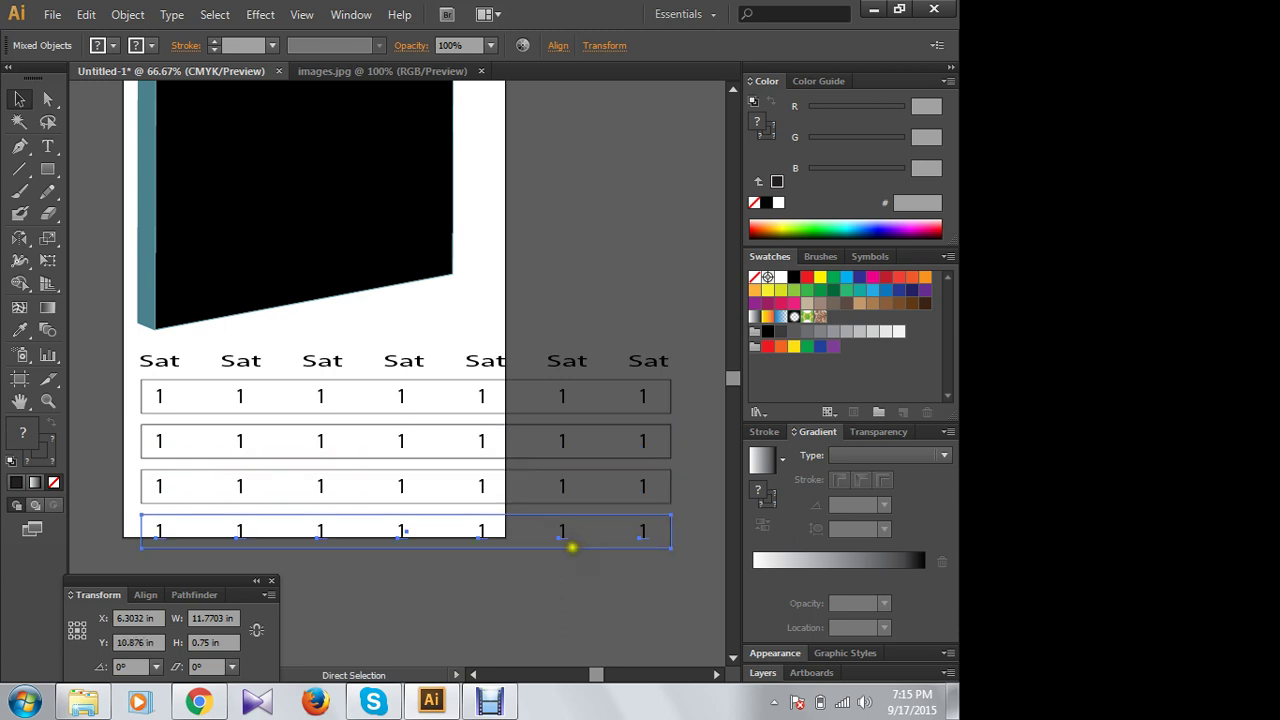
{"action": "key", "text": "ctrl+d"}
{"action": "left_click", "coordinate": [638, 590]}
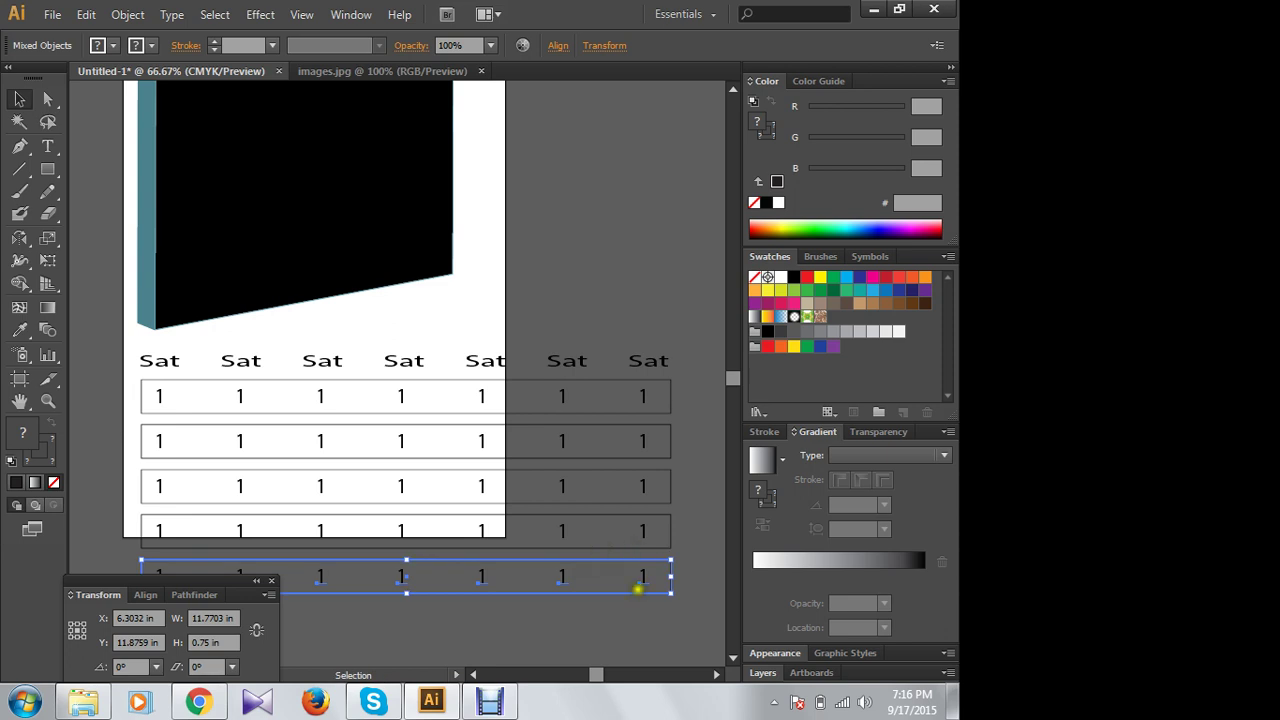
Step: Select all rows and headers, then scale the whole table down narrower
{"action": "left_click_drag", "start_coordinate": [594, 654], "coordinate": [591, 566]}
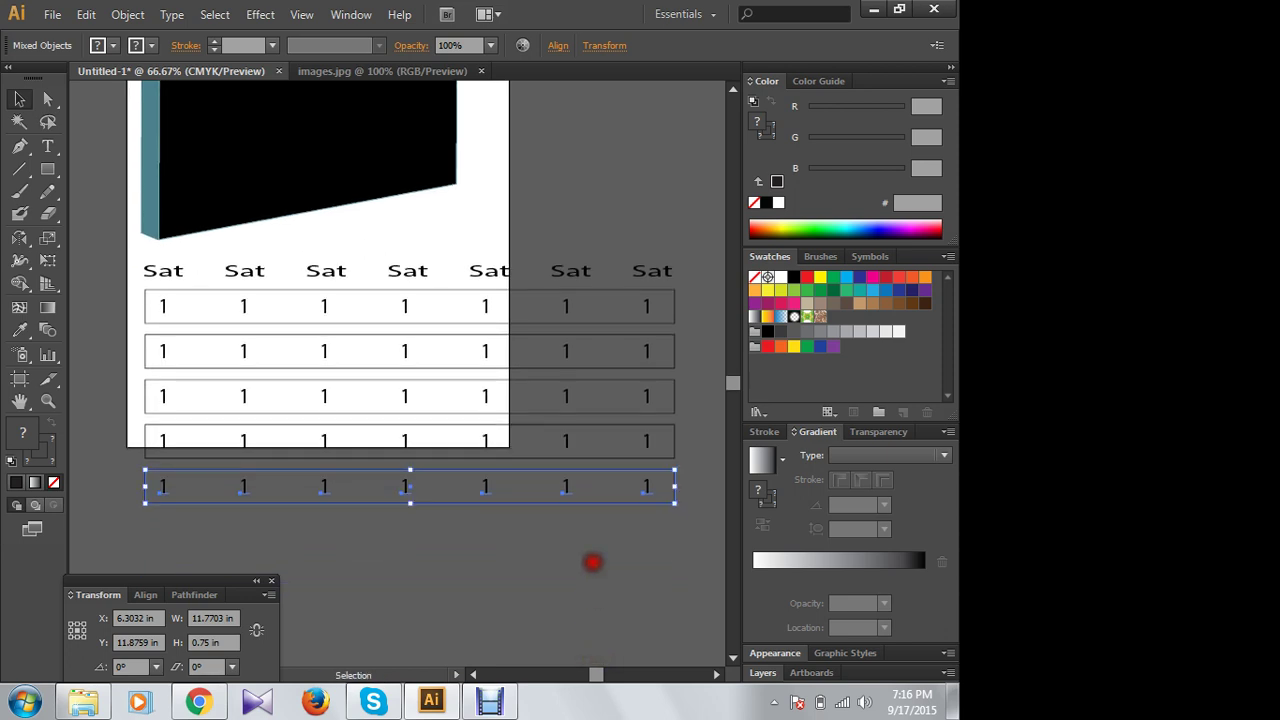
{"action": "left_click_drag", "start_coordinate": [688, 248], "coordinate": [261, 515]}
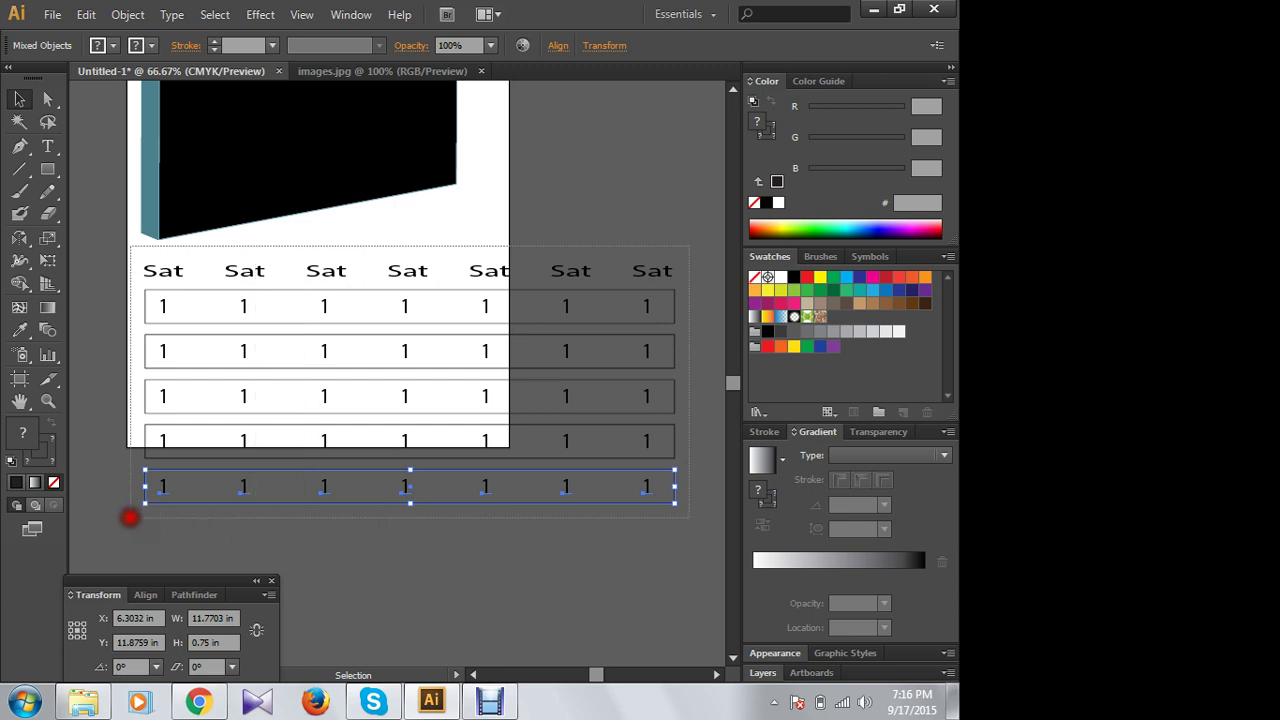
{"action": "left_click_drag", "start_coordinate": [261, 515], "coordinate": [129, 517]}
{"action": "left_click_drag", "start_coordinate": [676, 262], "coordinate": [537, 283]}
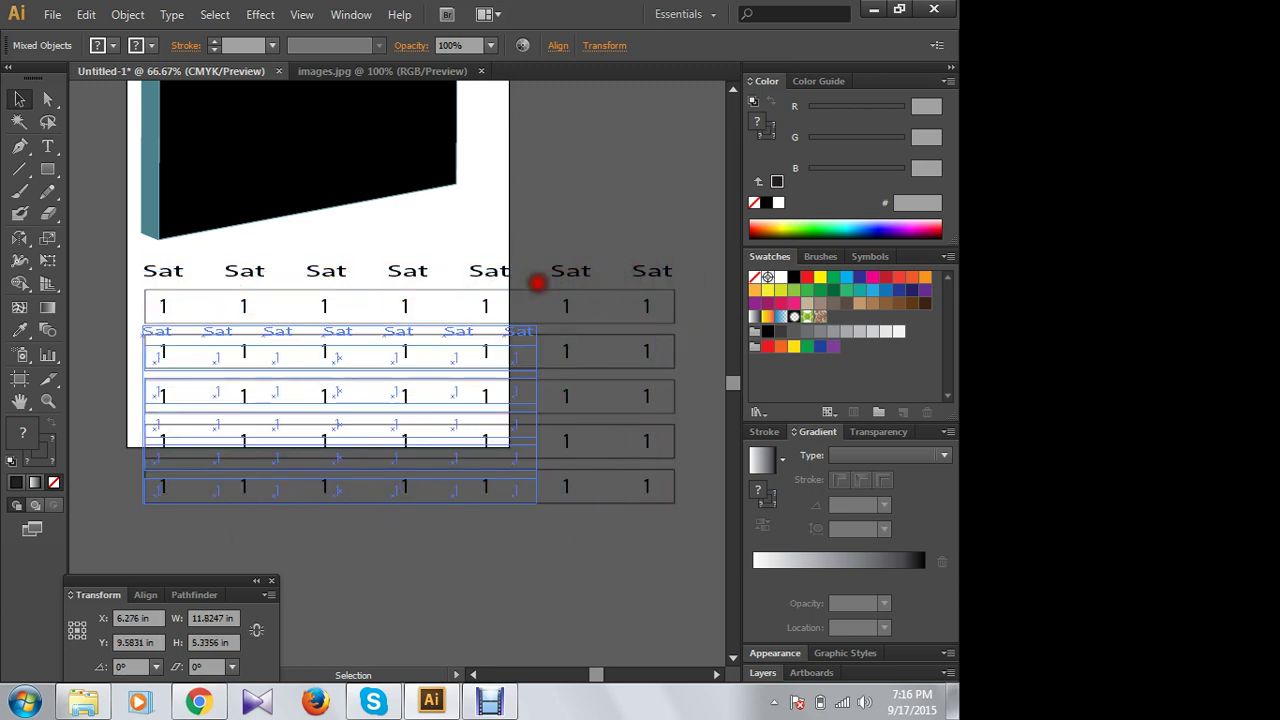
{"action": "left_click_drag", "start_coordinate": [537, 283], "coordinate": [537, 281]}
{"action": "left_click", "coordinate": [597, 274]}
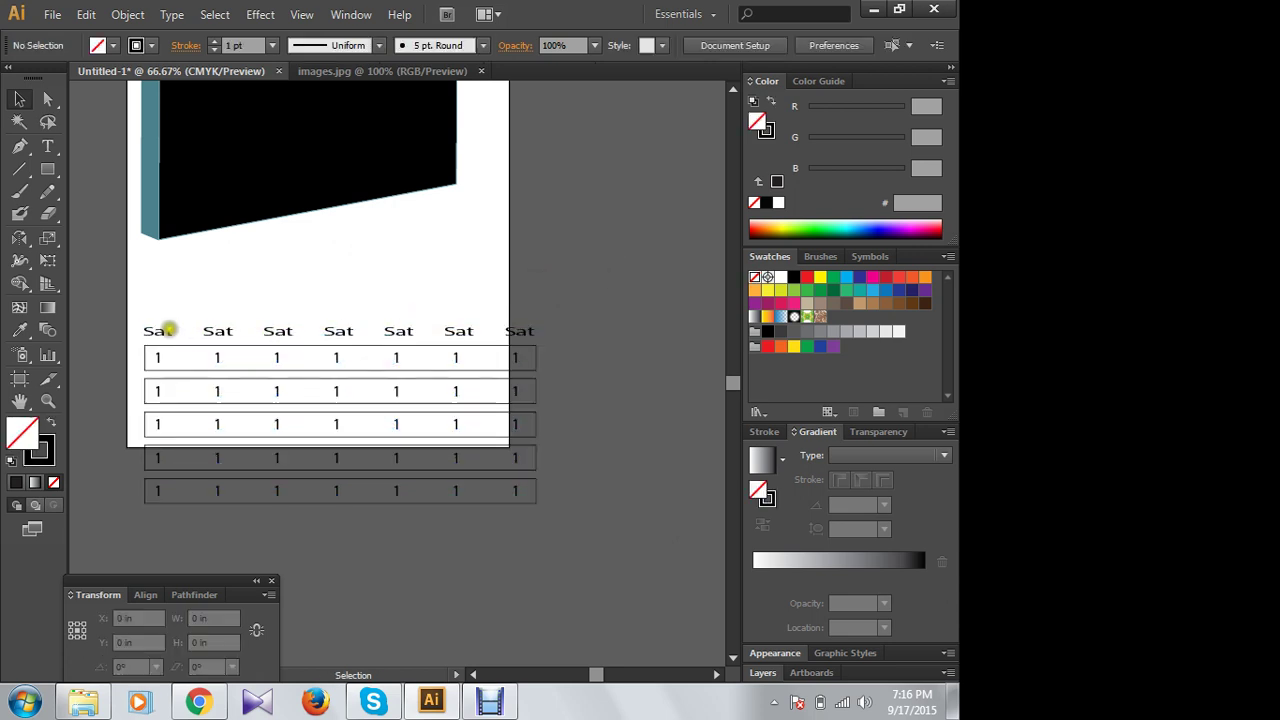
Step: Rename the second through fourth headers to Sun, Mon and Tue
{"action": "left_click", "coordinate": [152, 330]}
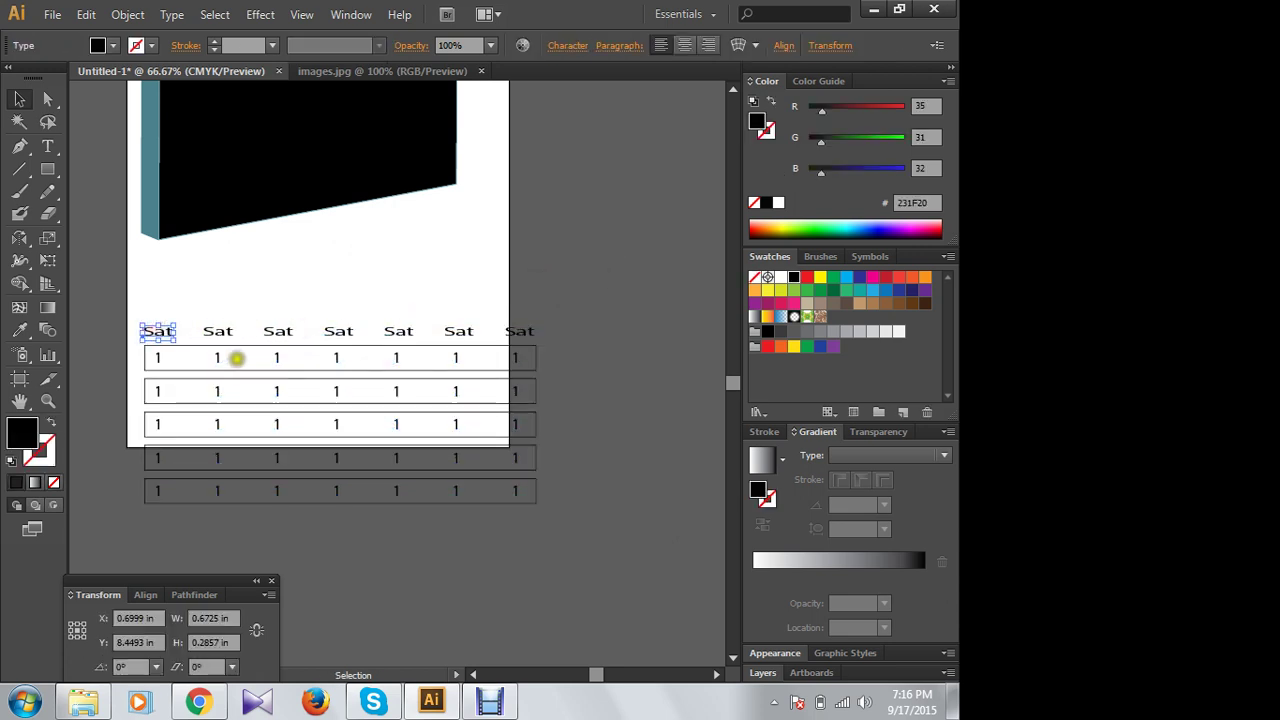
{"action": "double_click", "coordinate": [214, 331]}
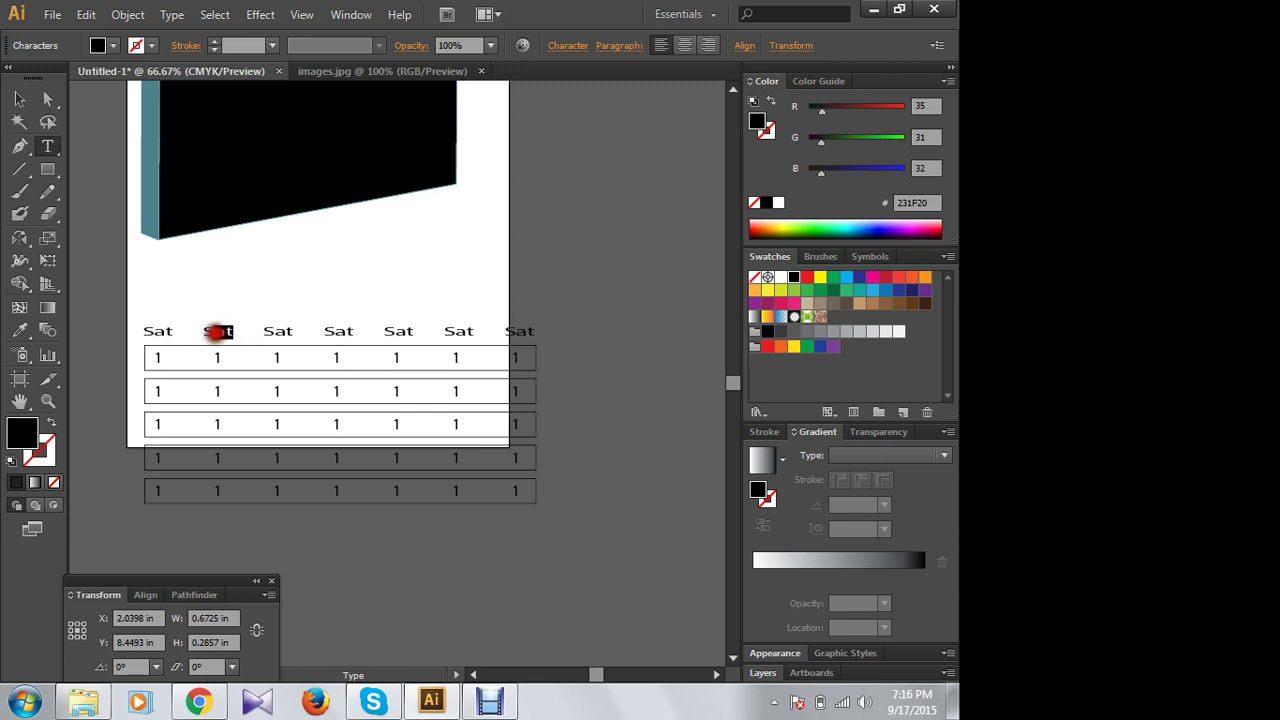
{"action": "type", "text": "Sun"}
{"action": "left_click", "coordinate": [280, 331]}
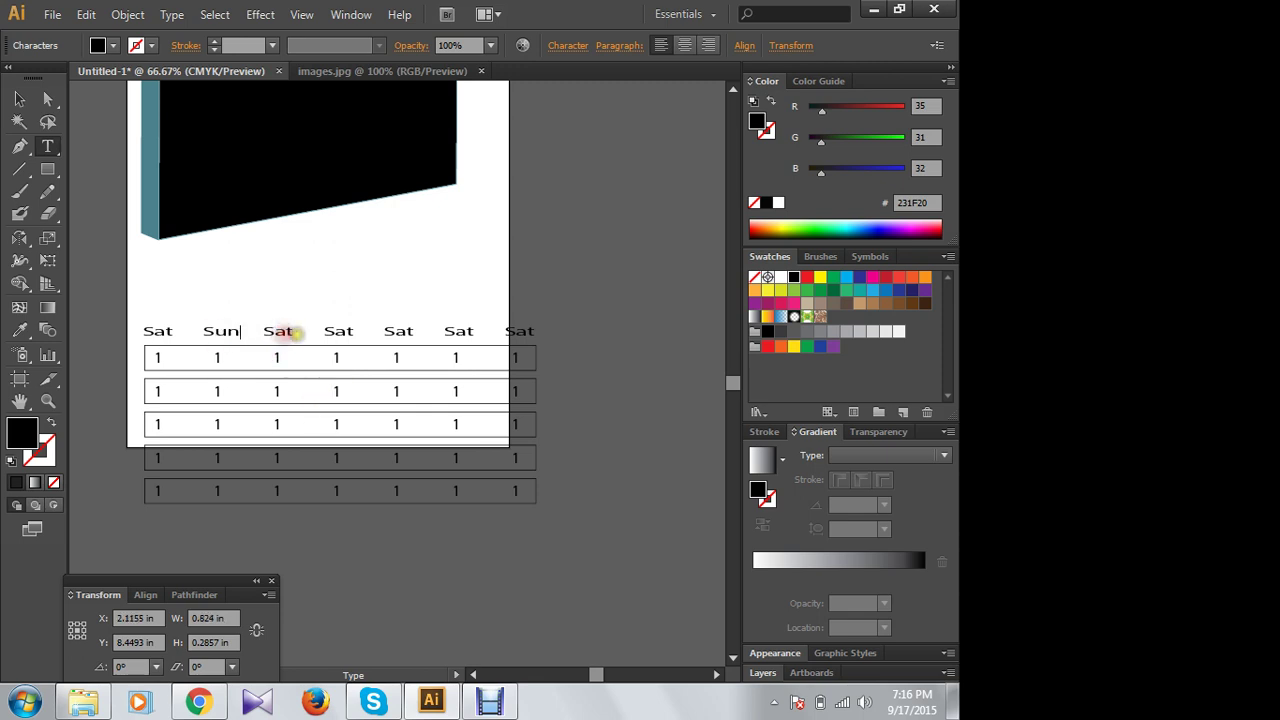
{"action": "double_click", "coordinate": [289, 332]}
{"action": "left_click", "coordinate": [288, 331]}
{"action": "left_click_drag", "start_coordinate": [288, 331], "coordinate": [264, 331]}
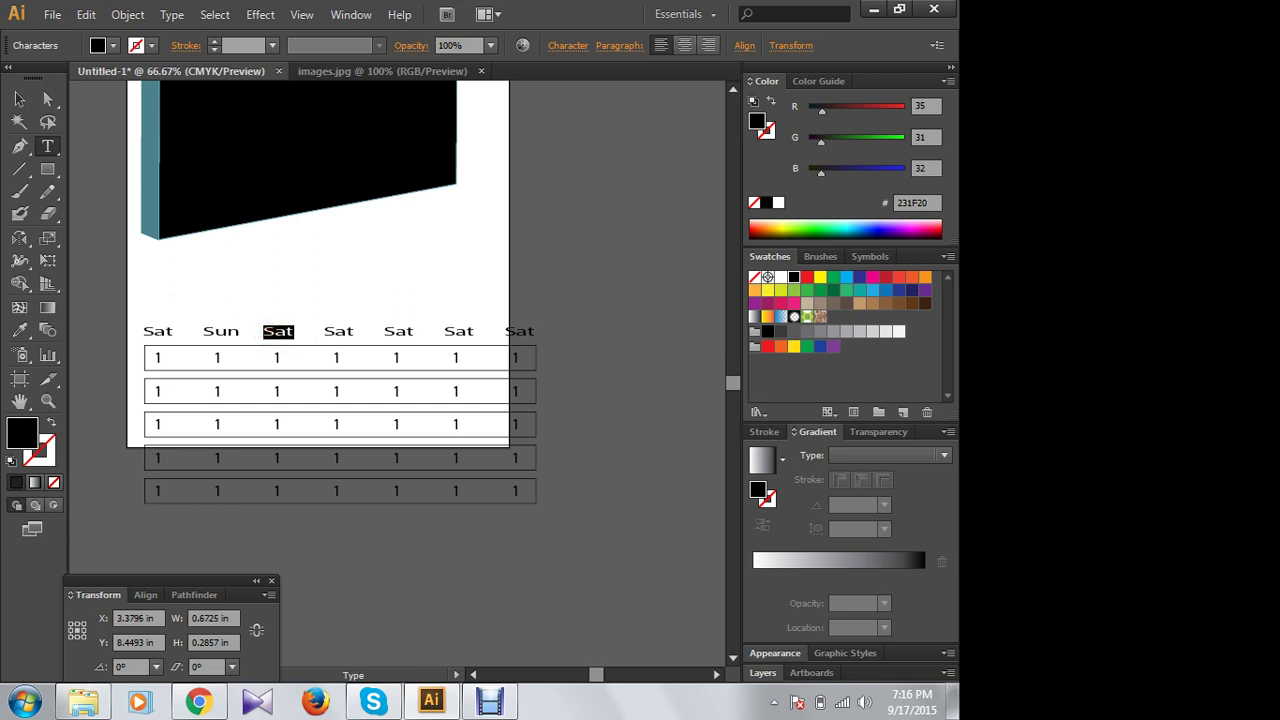
{"action": "type", "text": "Mon"}
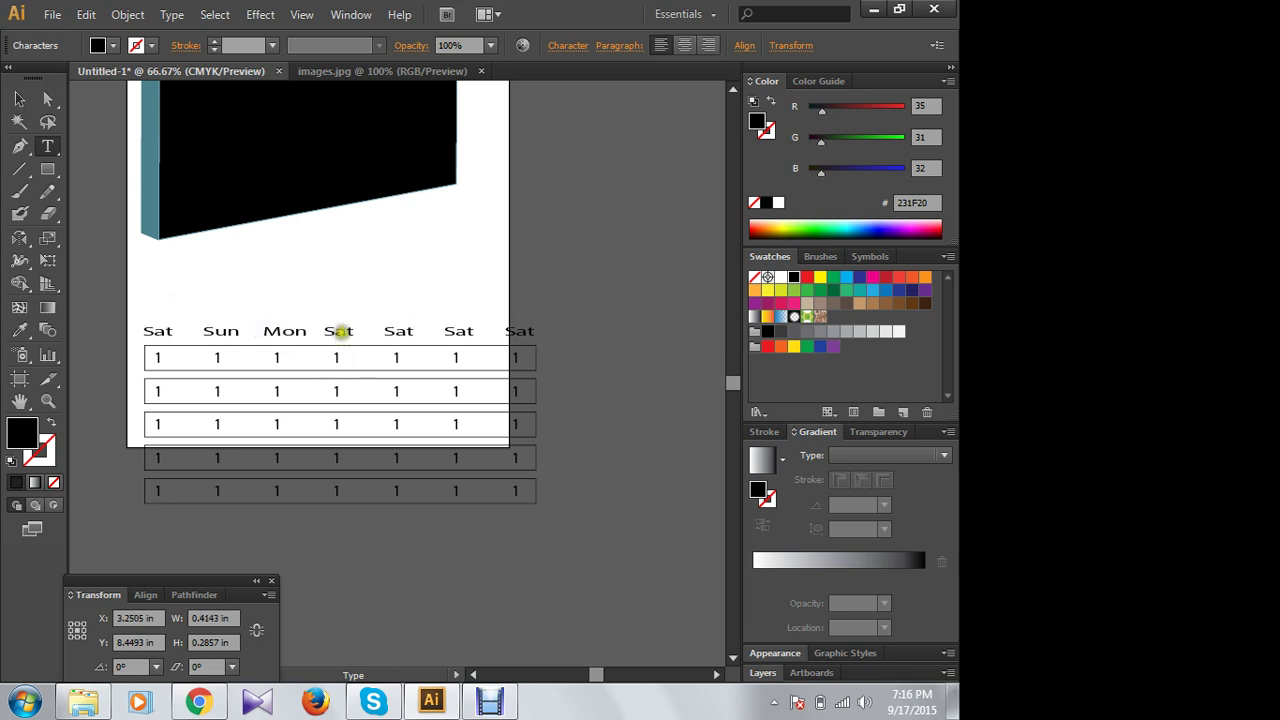
{"action": "double_click", "coordinate": [337, 331]}
{"action": "type", "text": "Tue"}
Step: Rename the fifth through seventh headers to Wed, Thu and Fri
{"action": "double_click", "coordinate": [400, 331]}
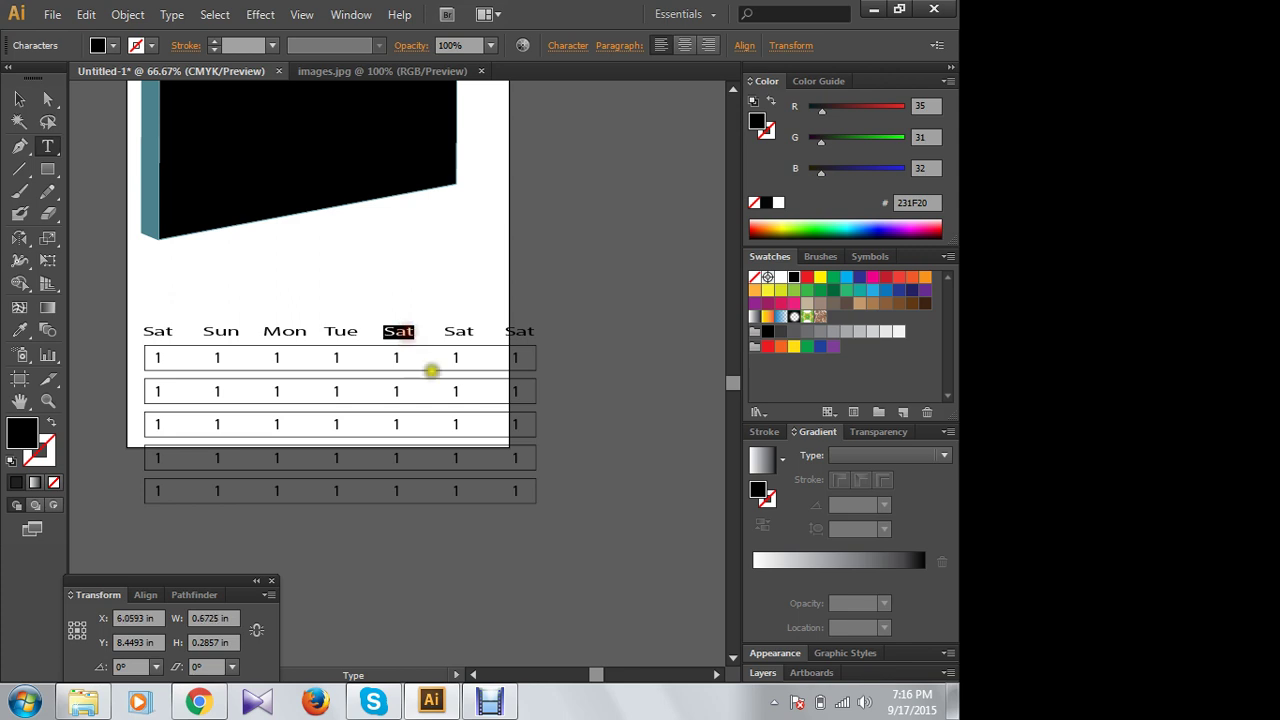
{"action": "type", "text": "We"}
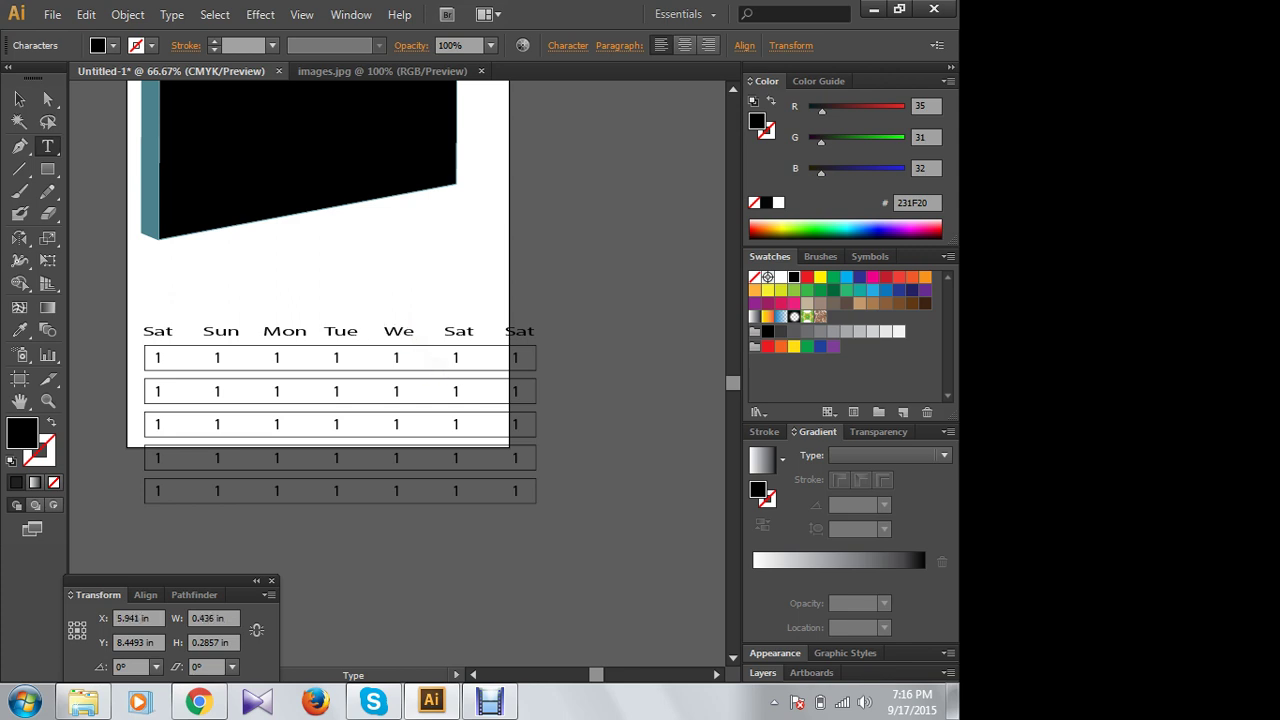
{"action": "type", "text": "d"}
{"action": "double_click", "coordinate": [458, 336]}
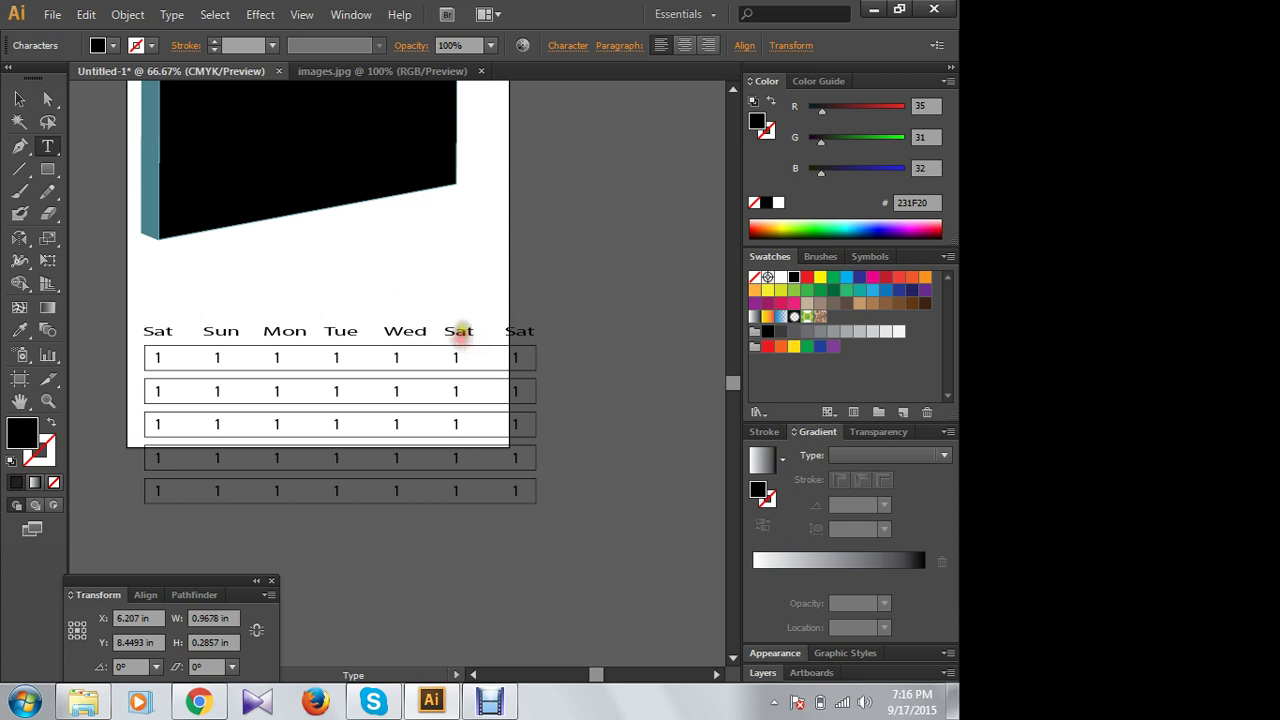
{"action": "double_click", "coordinate": [453, 334]}
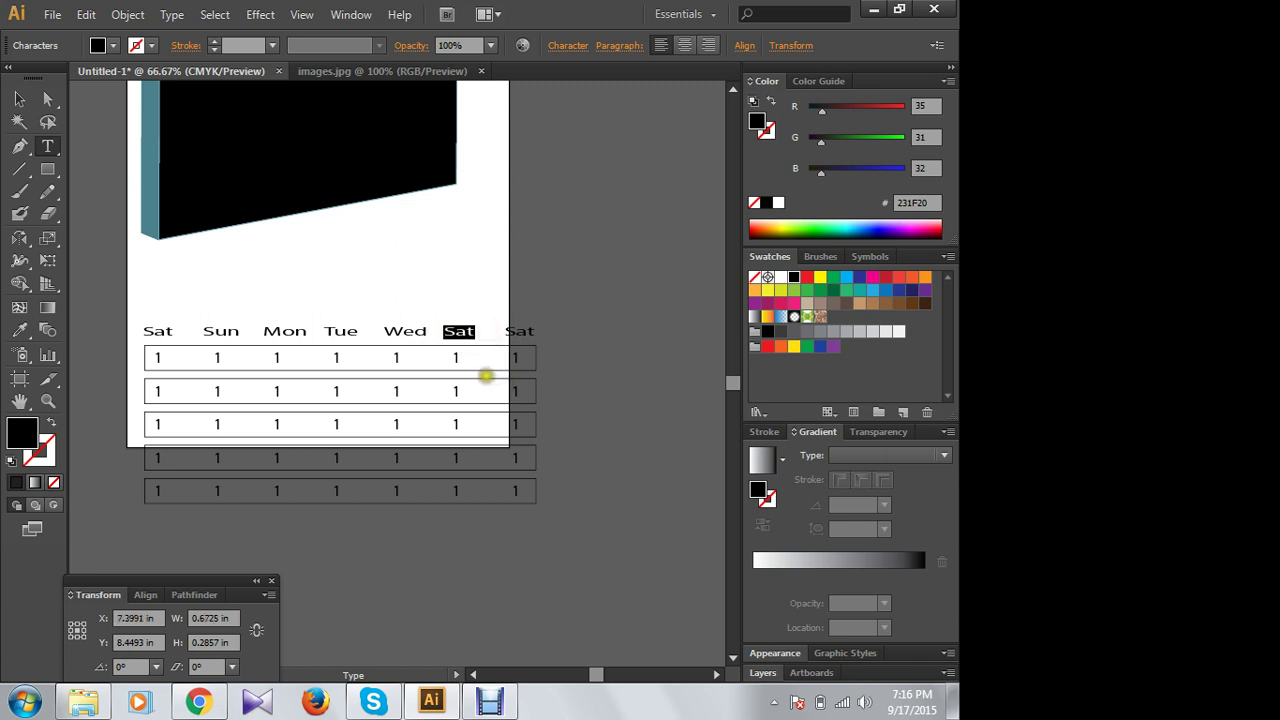
{"action": "type", "text": "Thu"}
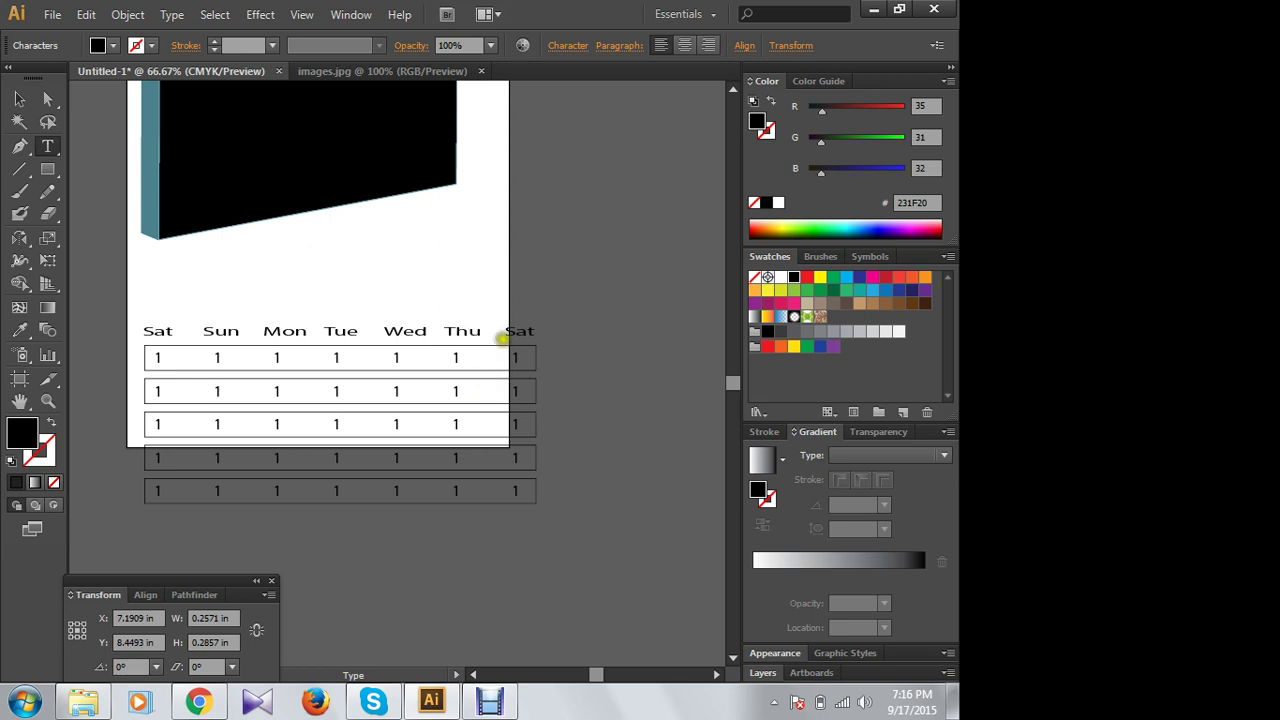
{"action": "left_click", "coordinate": [513, 334]}
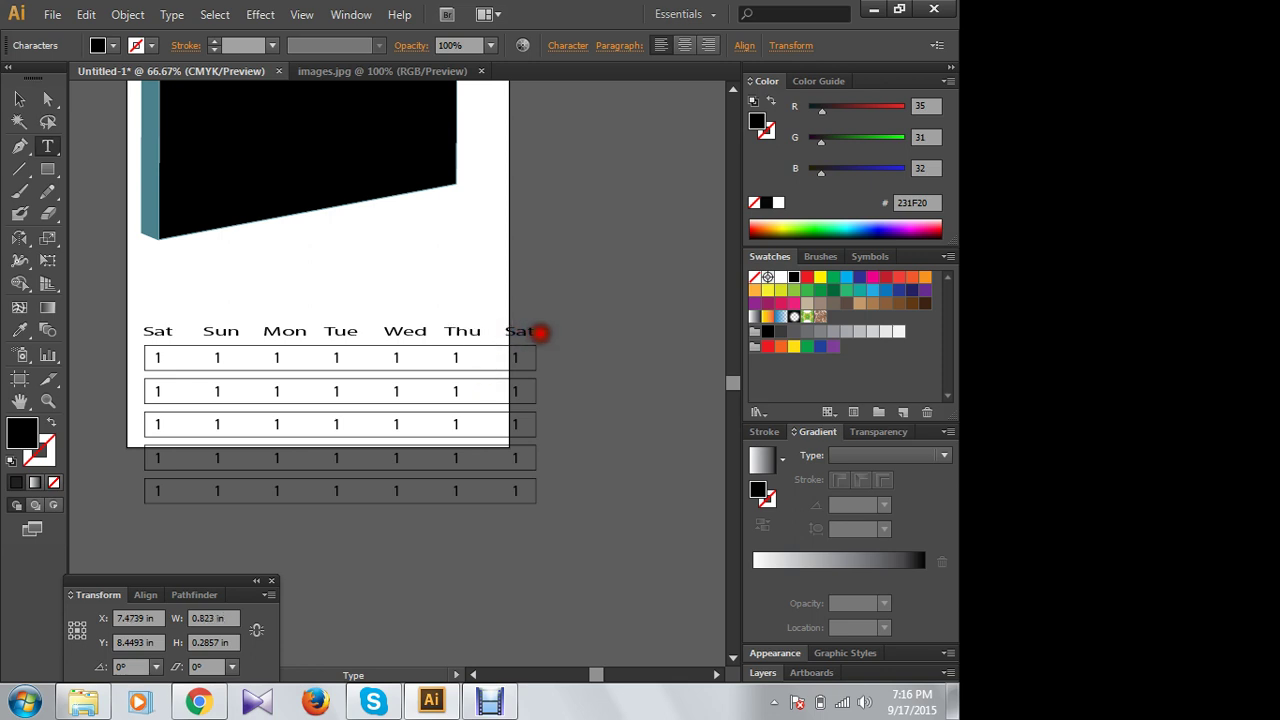
{"action": "left_click_drag", "start_coordinate": [504, 332], "coordinate": [540, 337]}
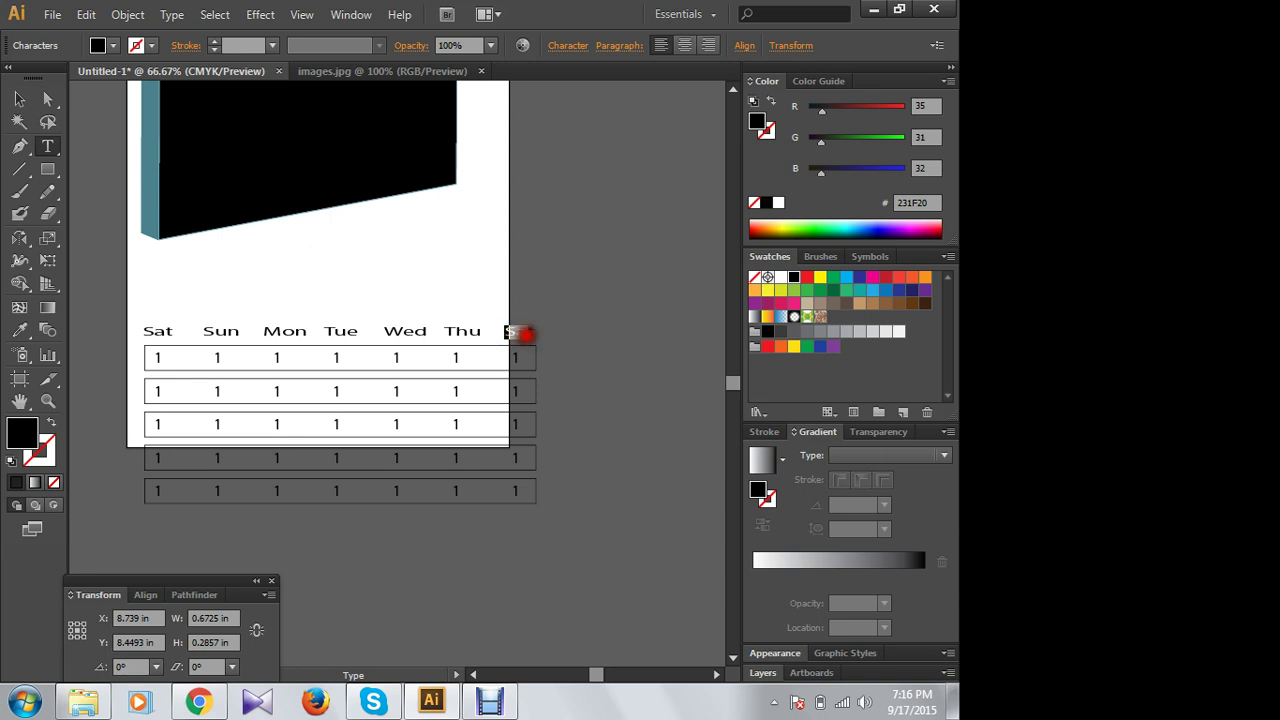
{"action": "type", "text": "Fri"}
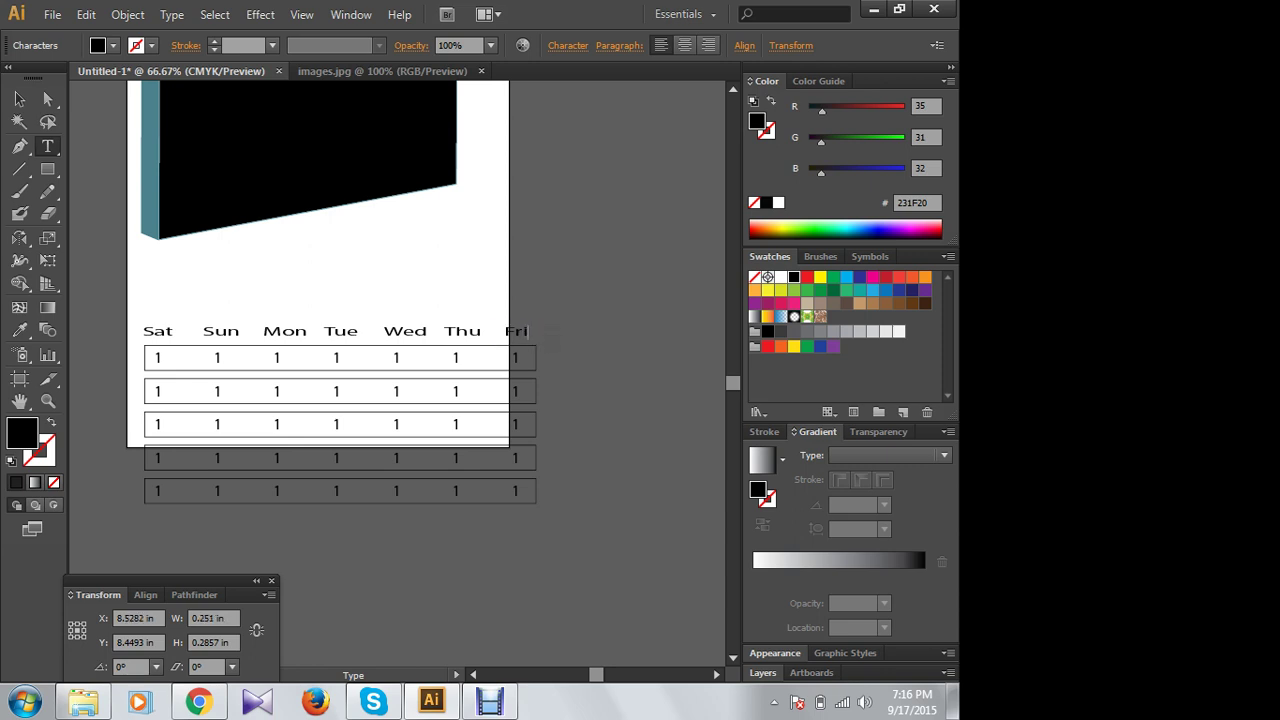
{"action": "left_click", "coordinate": [20, 99]}
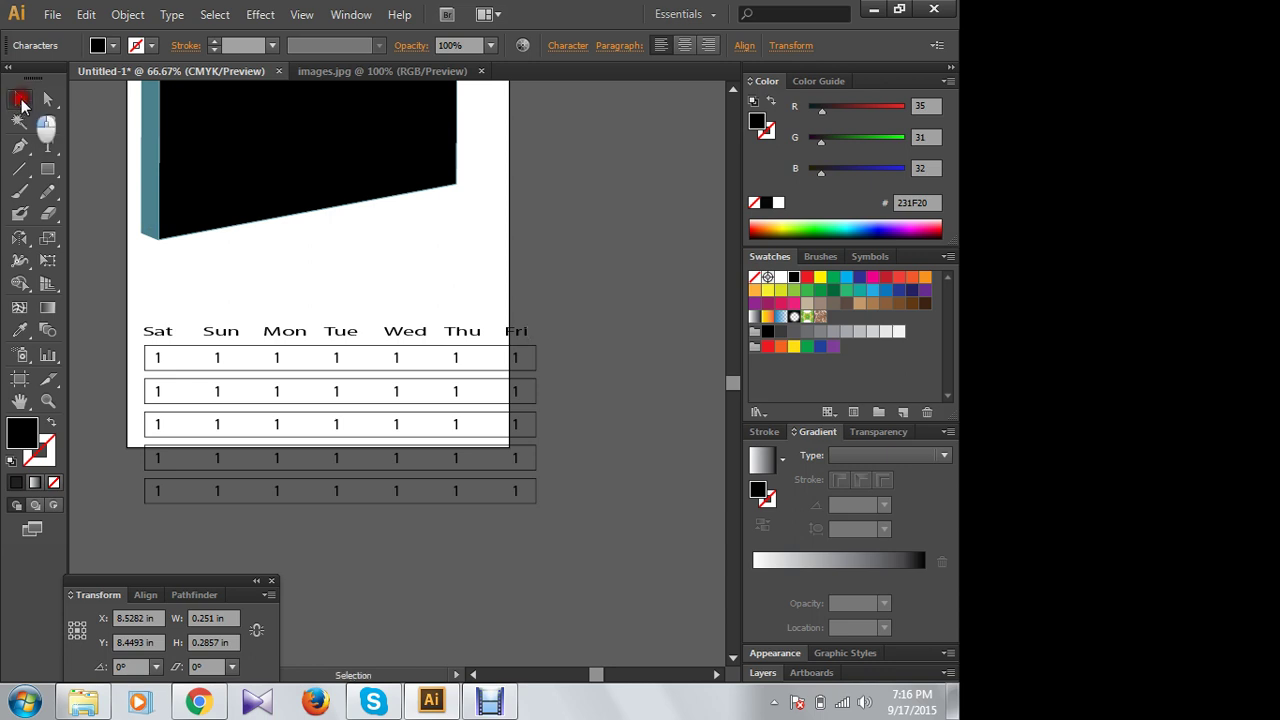
Step: Select the Fri header together with the Friday dates beneath it
{"action": "left_click", "coordinate": [634, 328]}
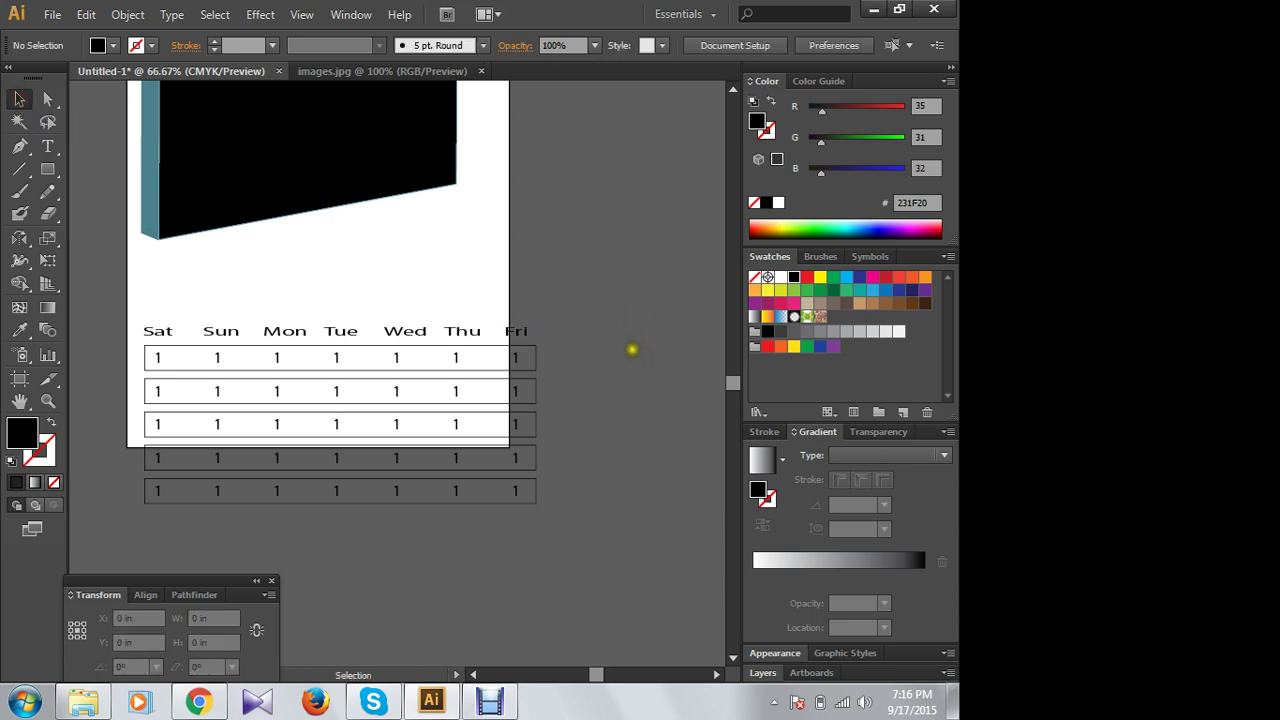
{"action": "mouse_move", "coordinate": [495, 318]}
{"action": "left_mouse_down"}
{"action": "mouse_move", "coordinate": [532, 516]}
{"action": "mouse_move", "coordinate": [529, 506]}
{"action": "left_mouse_up"}
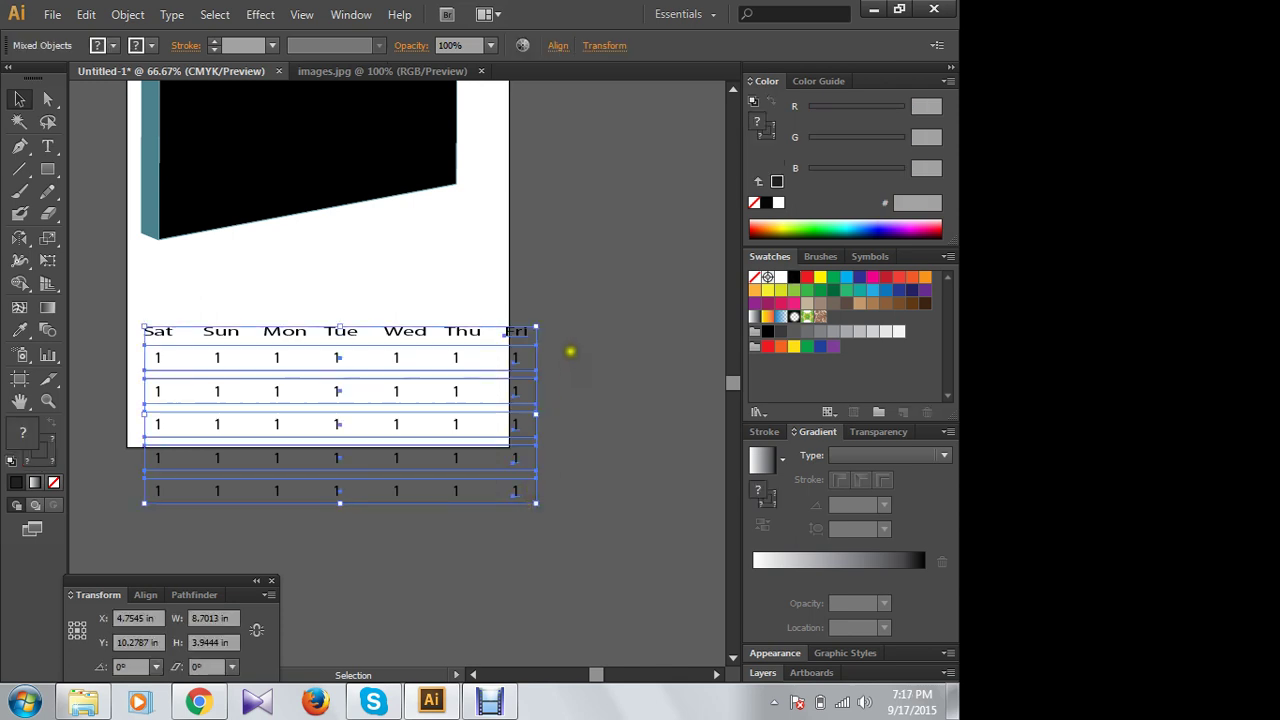
{"action": "left_click", "coordinate": [570, 350]}
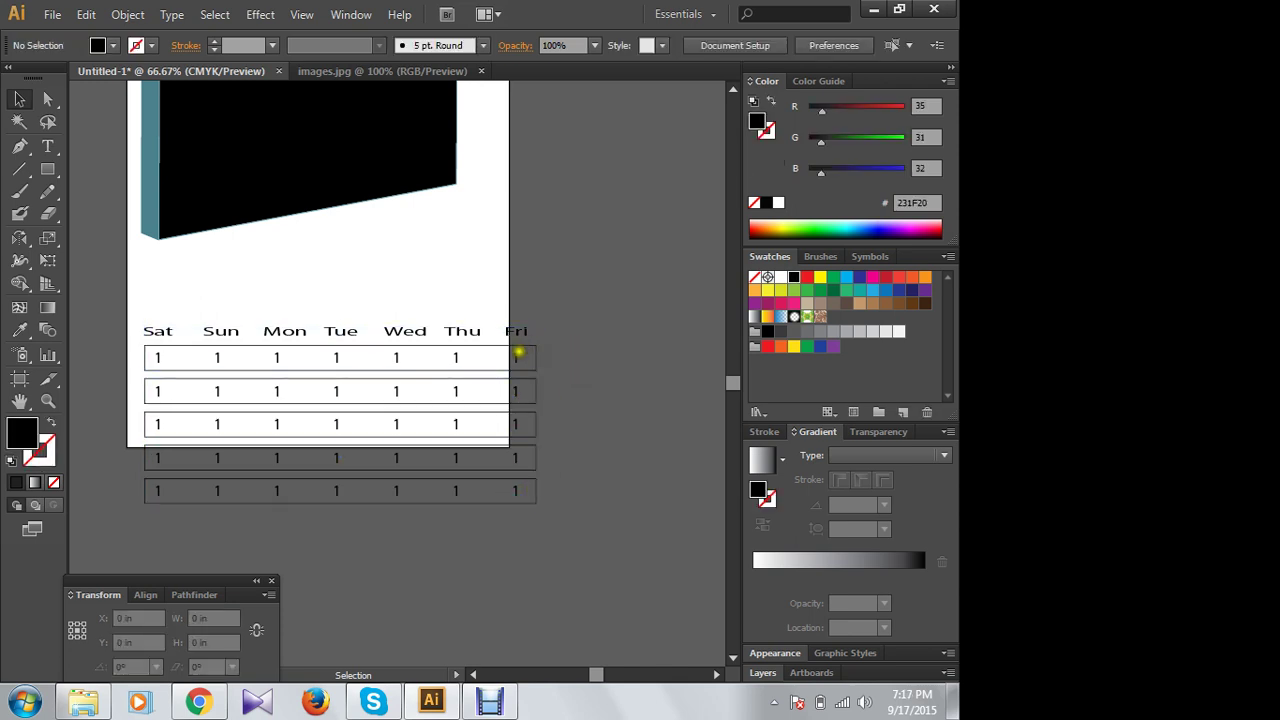
{"action": "left_click", "coordinate": [520, 359]}
{"action": "left_click", "coordinate": [510, 366]}
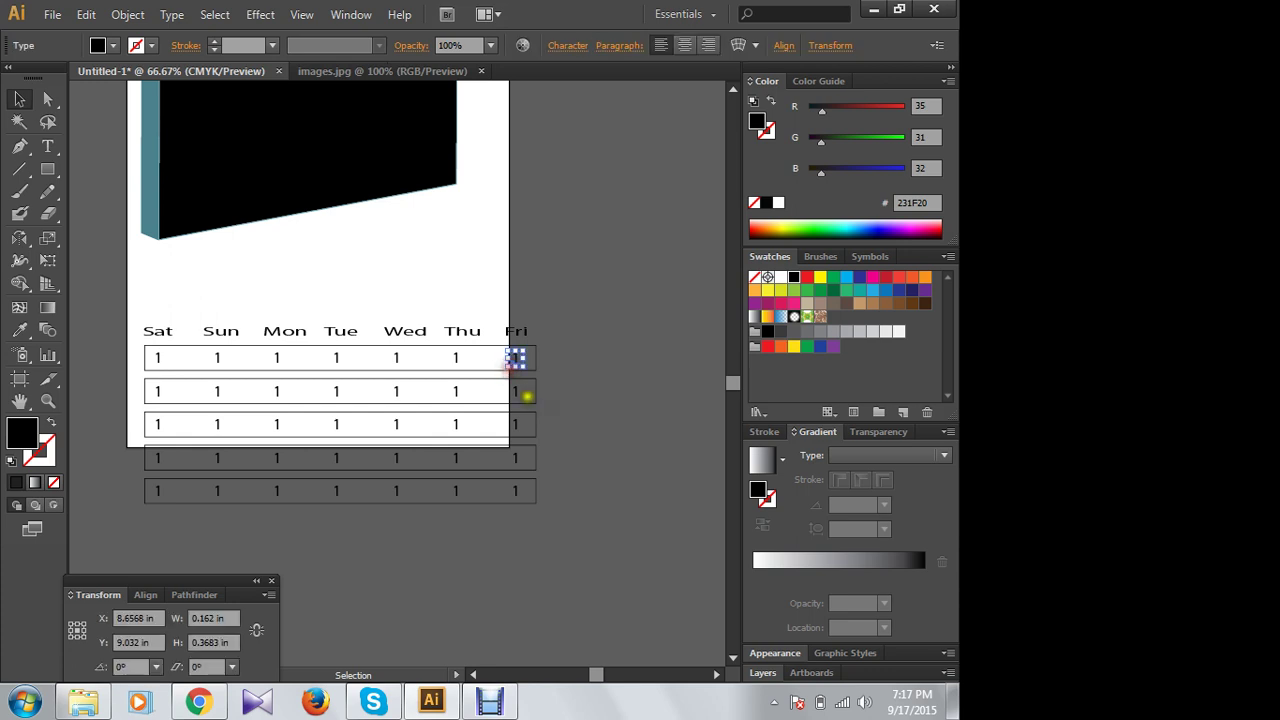
{"action": "left_click", "coordinate": [541, 318]}
{"action": "left_click", "coordinate": [519, 331]}
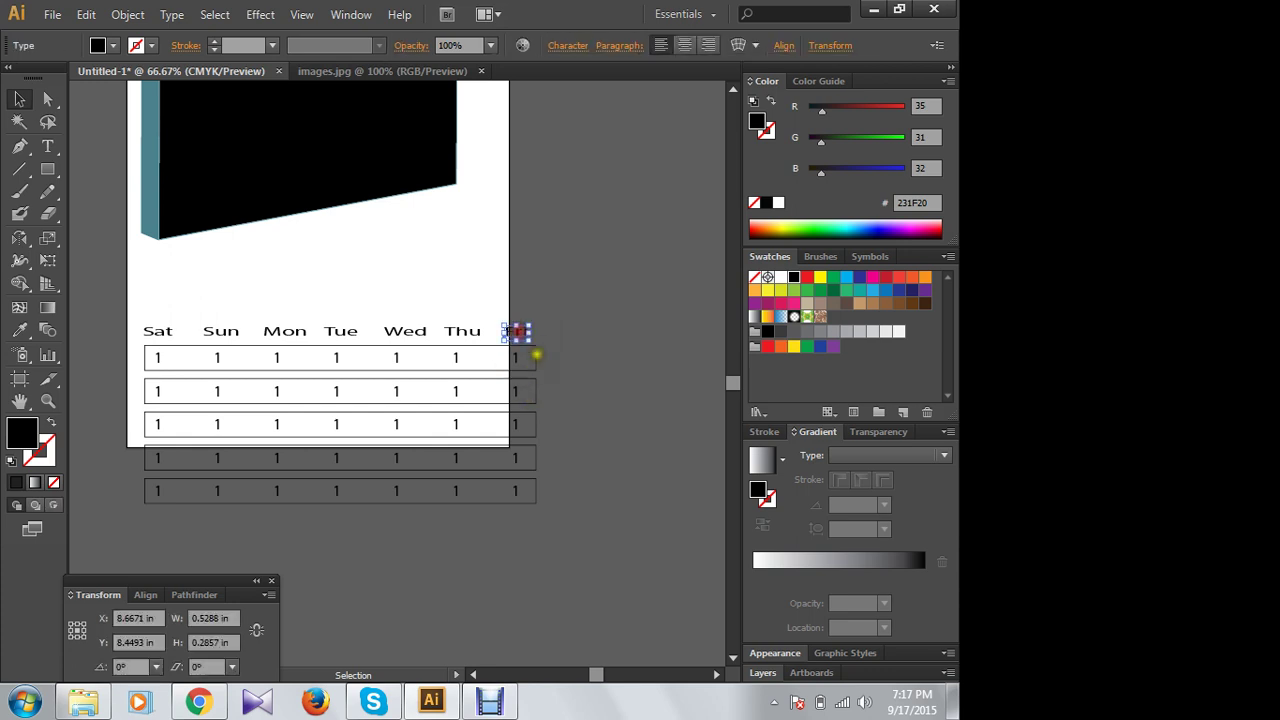
Step: Select the Fri header and its five Friday dates and fill them red (B9002B)
{"action": "left_click", "coordinate": [512, 363], "text": "shift"}
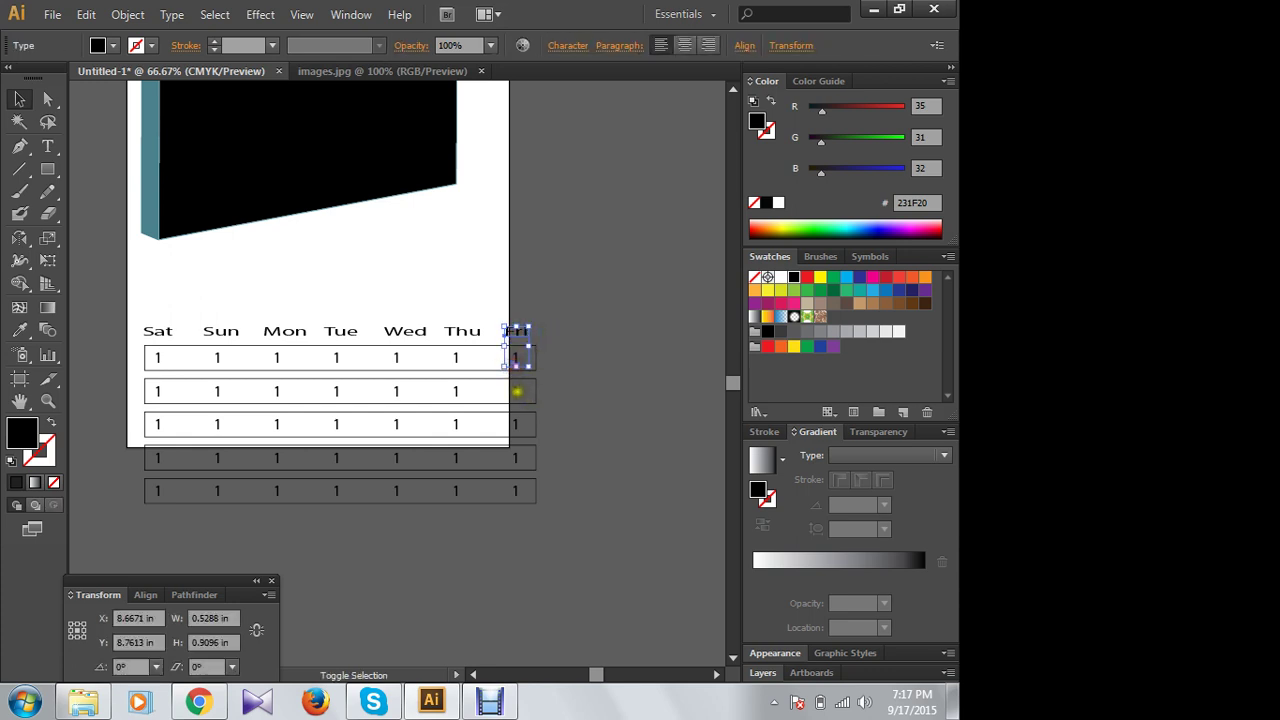
{"action": "left_click", "coordinate": [517, 396], "text": "shift"}
{"action": "left_click", "coordinate": [517, 424], "text": "shift"}
{"action": "left_click", "coordinate": [515, 463], "text": "shift"}
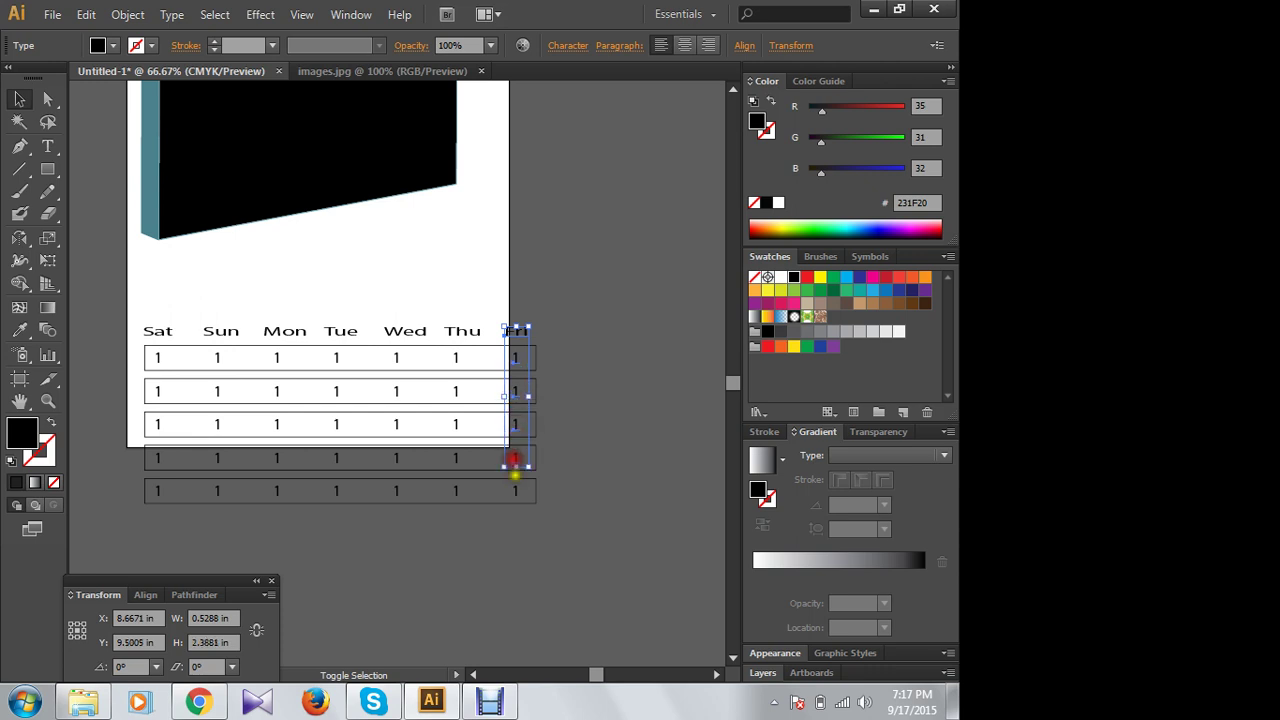
{"action": "left_click", "coordinate": [514, 491], "text": "shift"}
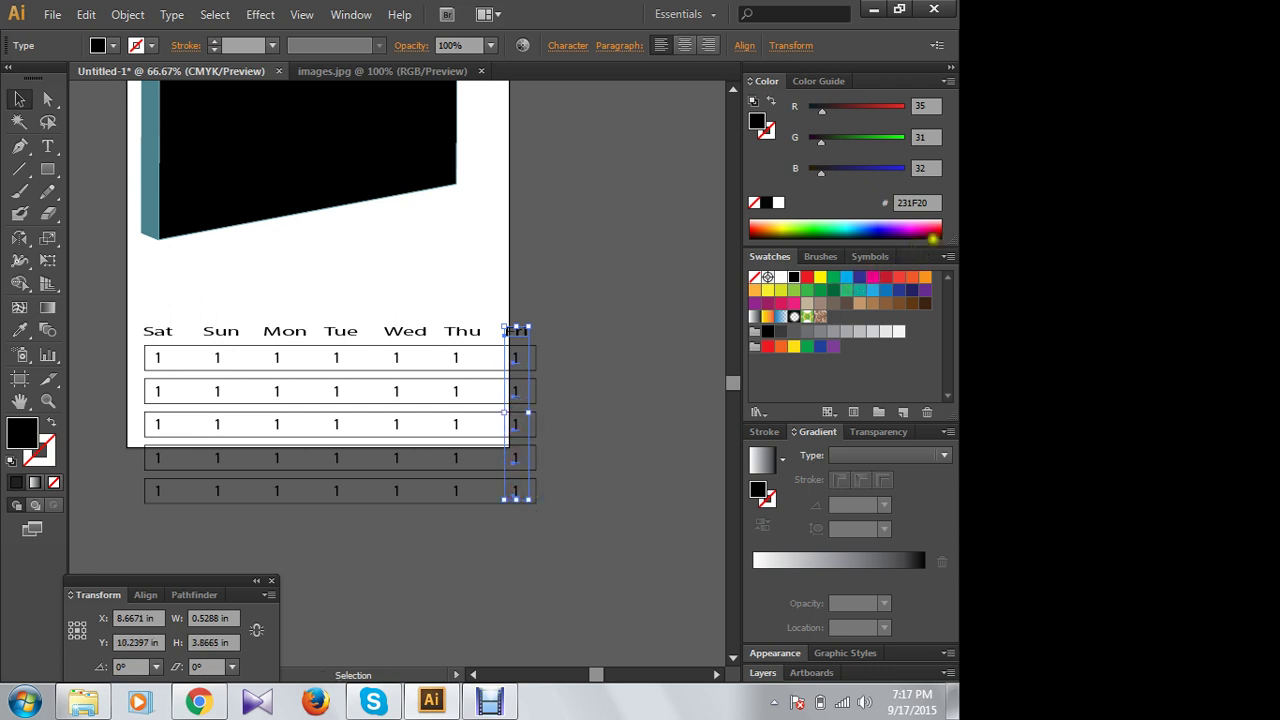
{"action": "left_click", "coordinate": [933, 229]}
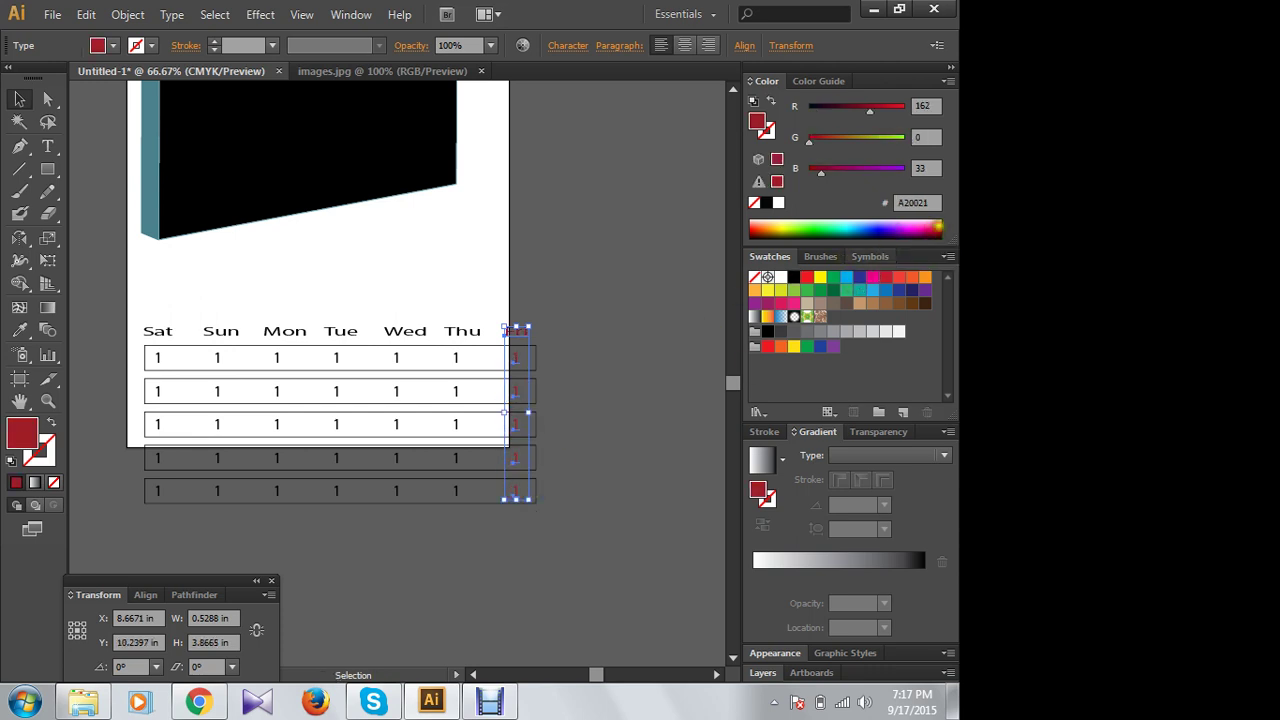
{"action": "left_click", "coordinate": [932, 226]}
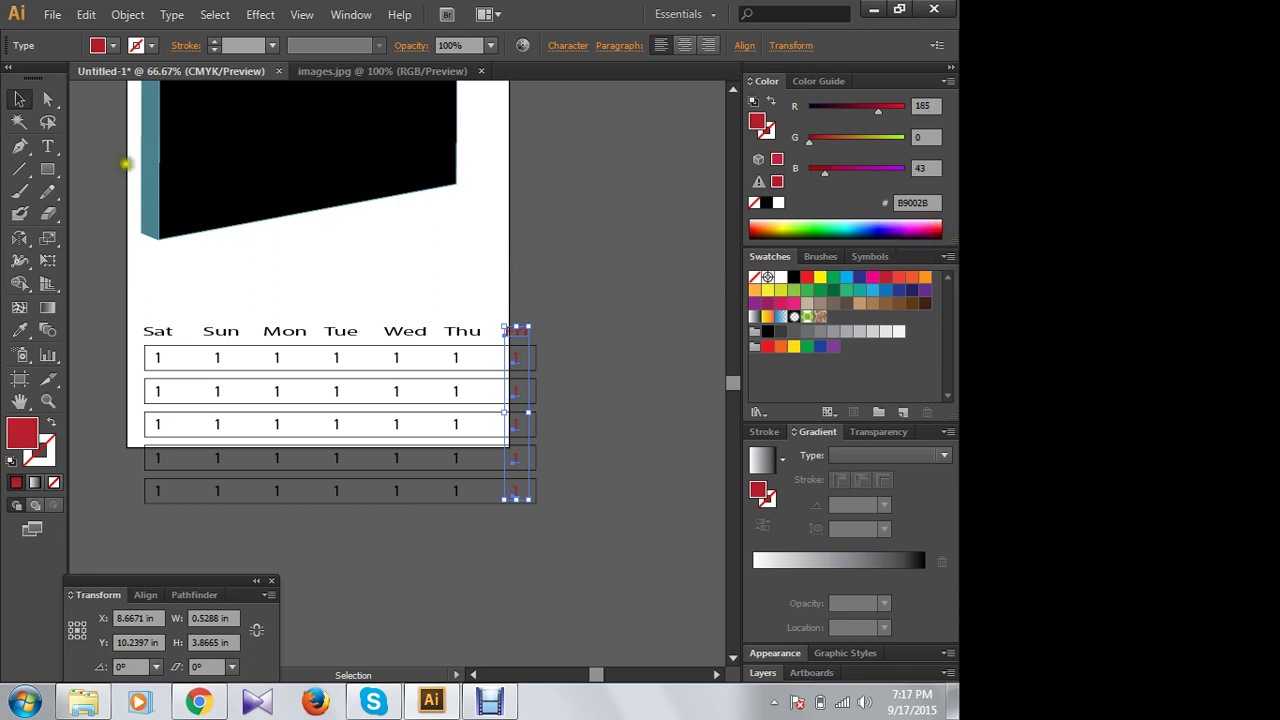
{"action": "left_click", "coordinate": [267, 283]}
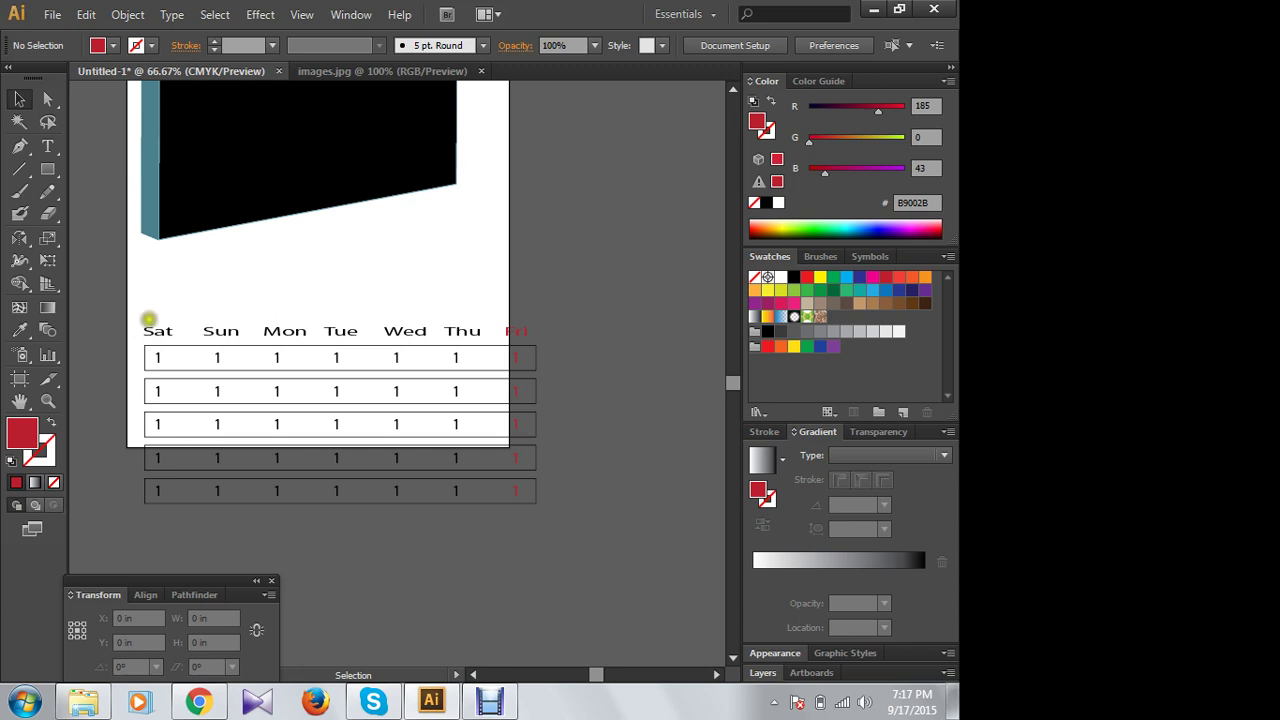
{"action": "mouse_move", "coordinate": [140, 318]}
{"action": "left_mouse_down"}
{"action": "mouse_move", "coordinate": [416, 523]}
{"action": "mouse_move", "coordinate": [471, 514]}
{"action": "left_mouse_up"}
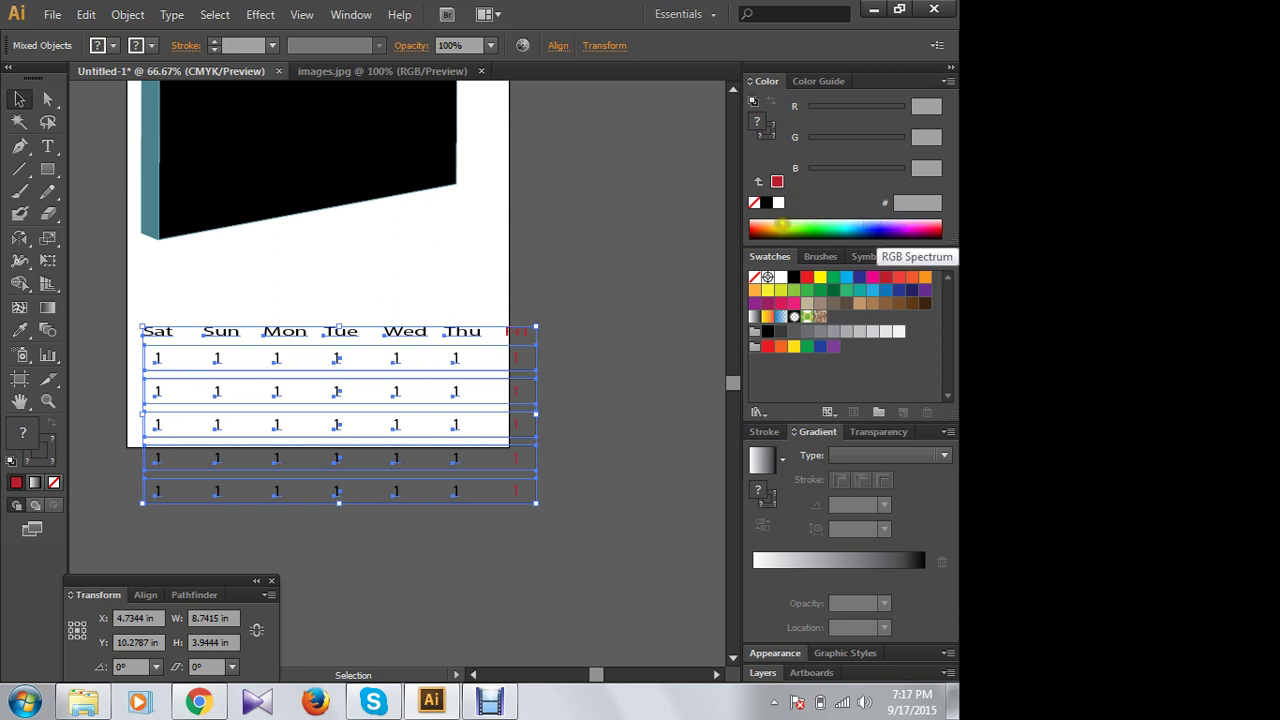
{"action": "left_click", "coordinate": [781, 225]}
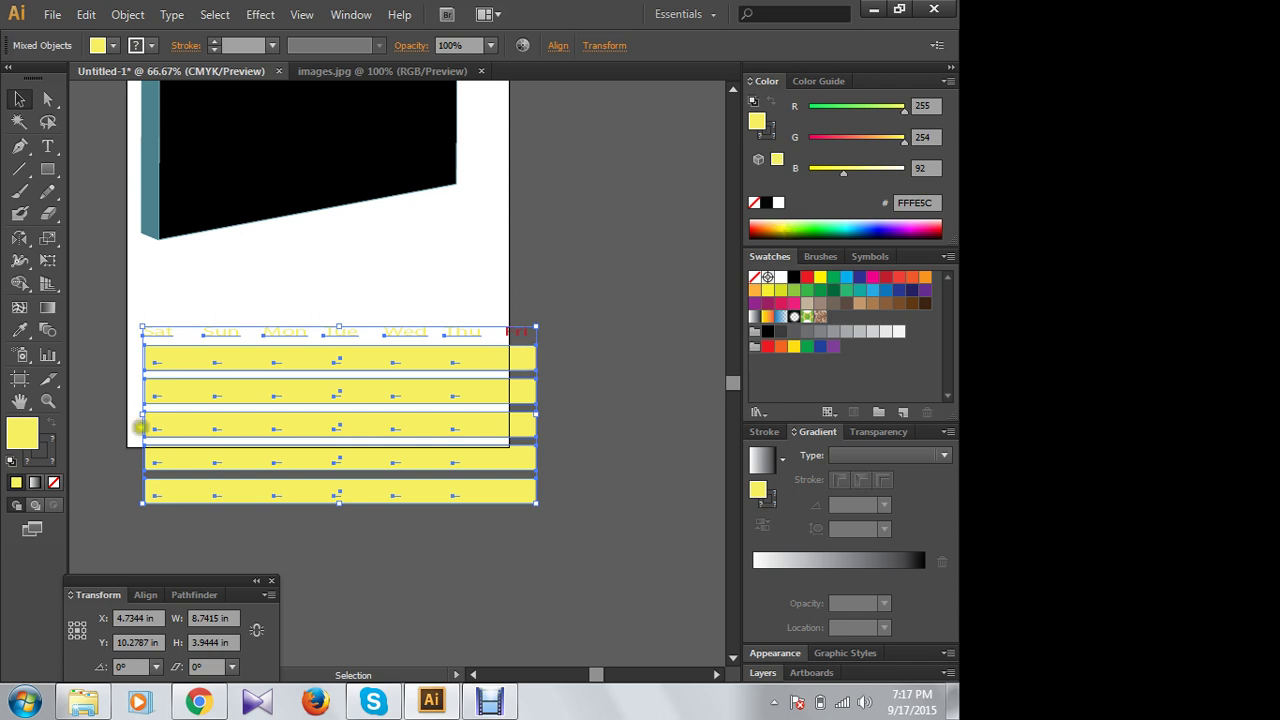
{"action": "key", "text": "ctrl+z"}
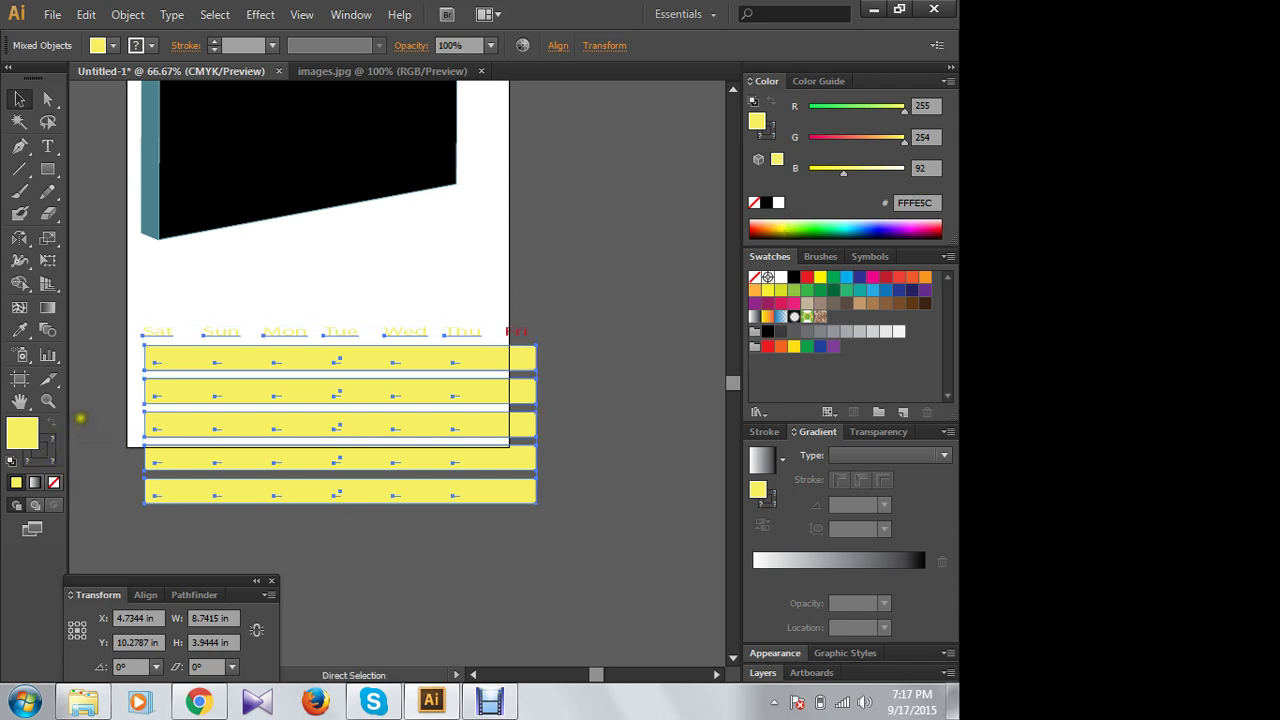
{"action": "left_click", "coordinate": [608, 269]}
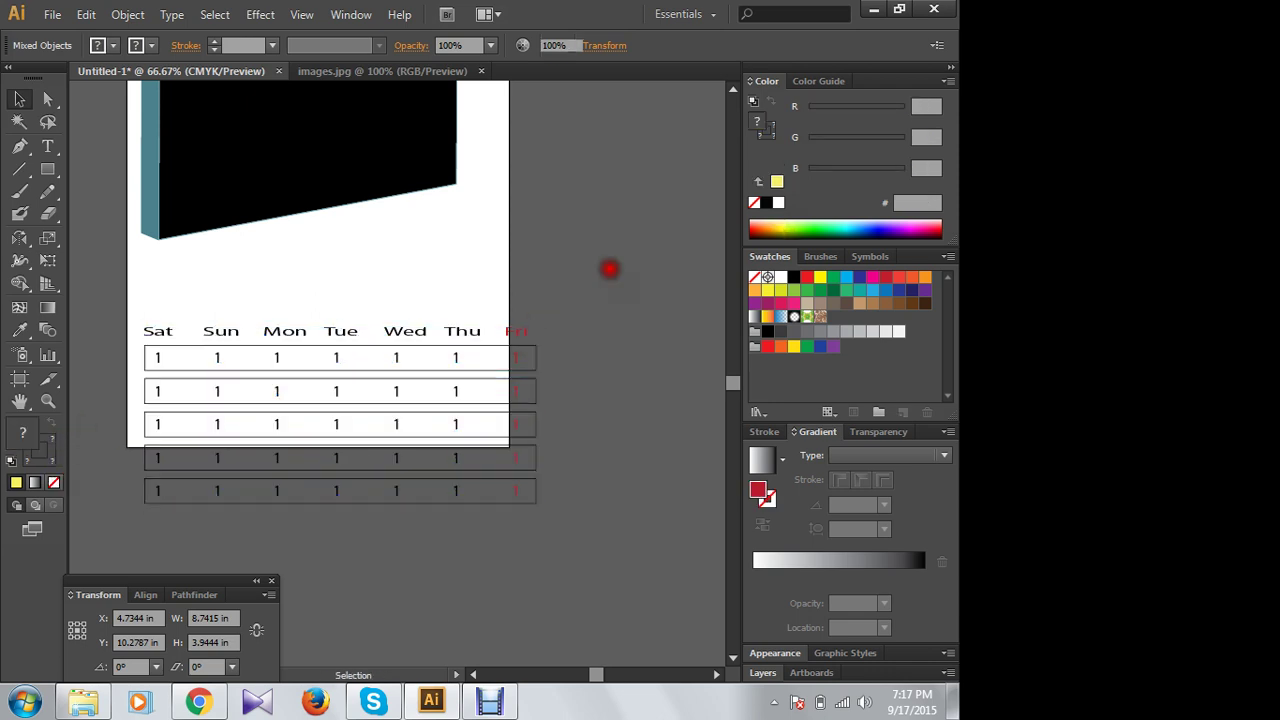
{"action": "left_click_drag", "start_coordinate": [476, 352], "coordinate": [152, 357]}
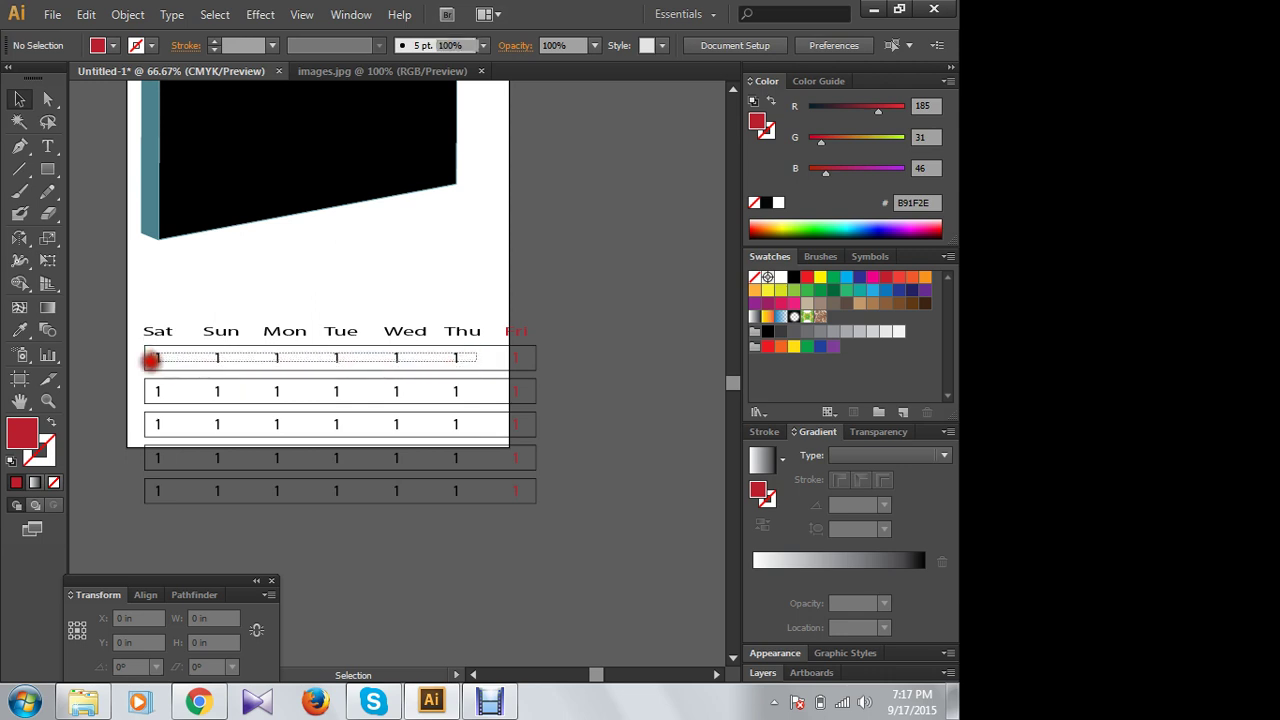
{"action": "left_click_drag", "start_coordinate": [152, 357], "coordinate": [151, 358]}
{"action": "left_click", "coordinate": [459, 263]}
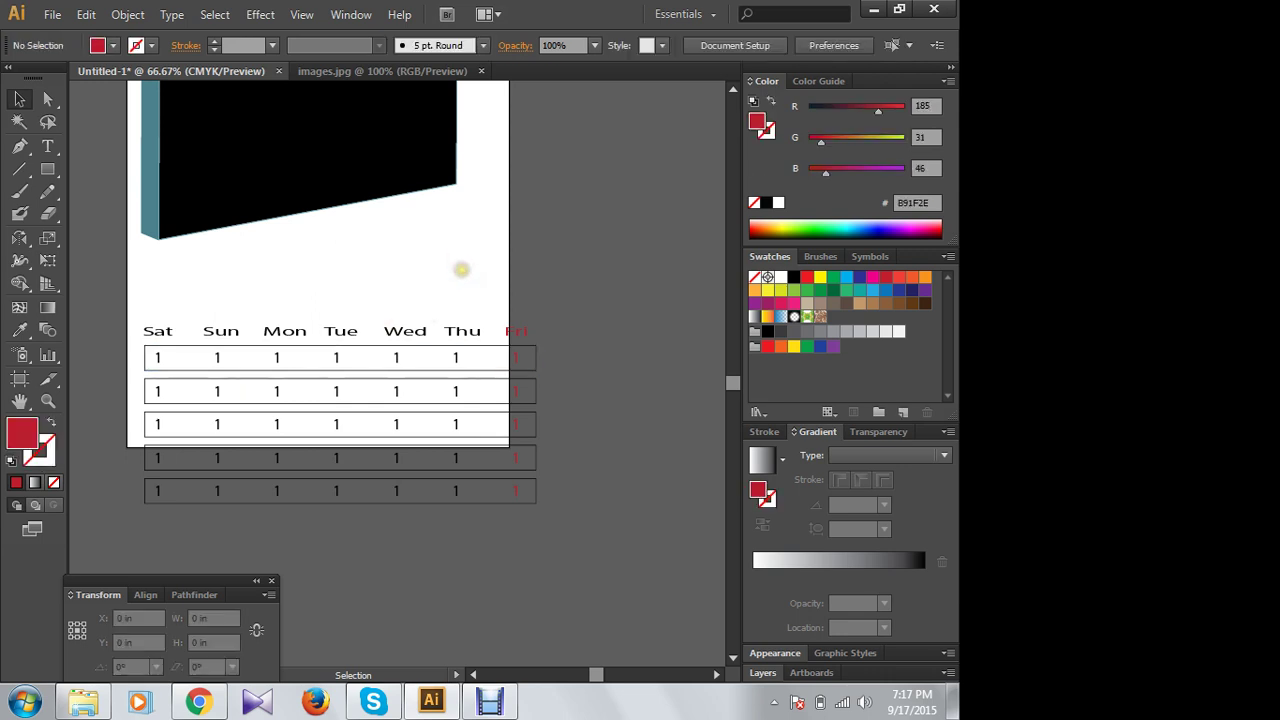
{"action": "left_click", "coordinate": [155, 357]}
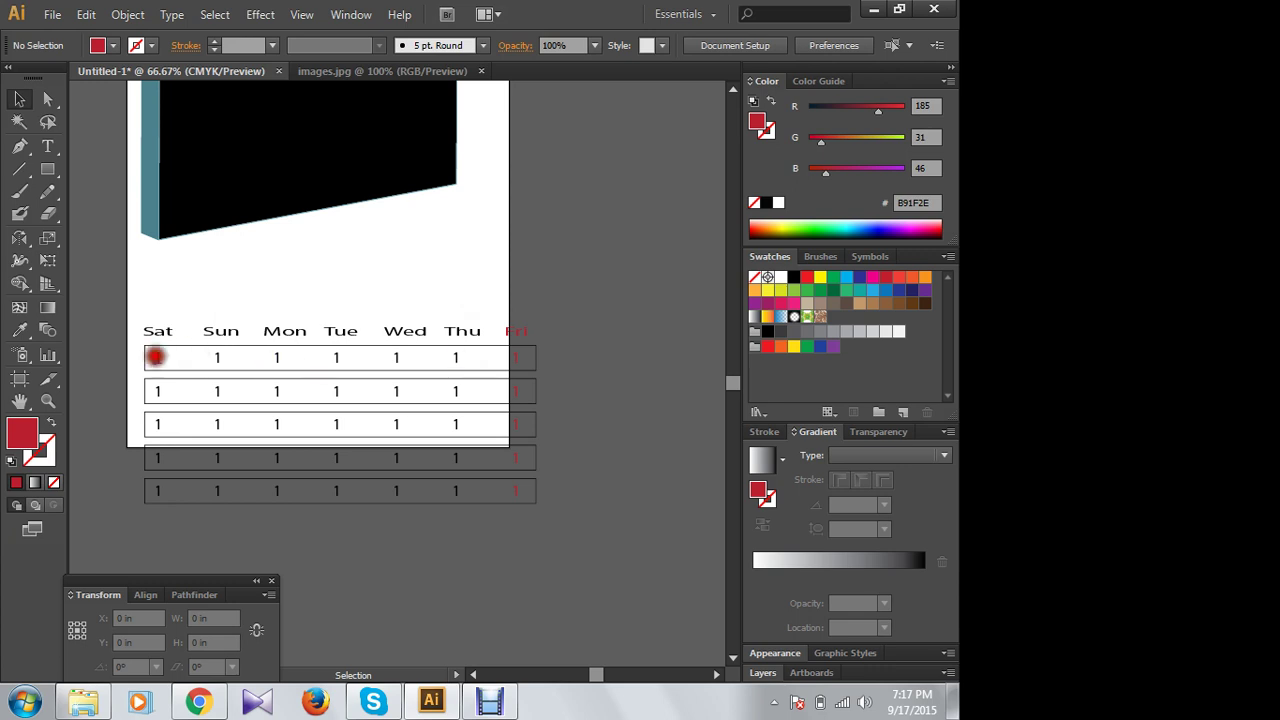
{"action": "left_click", "coordinate": [318, 265]}
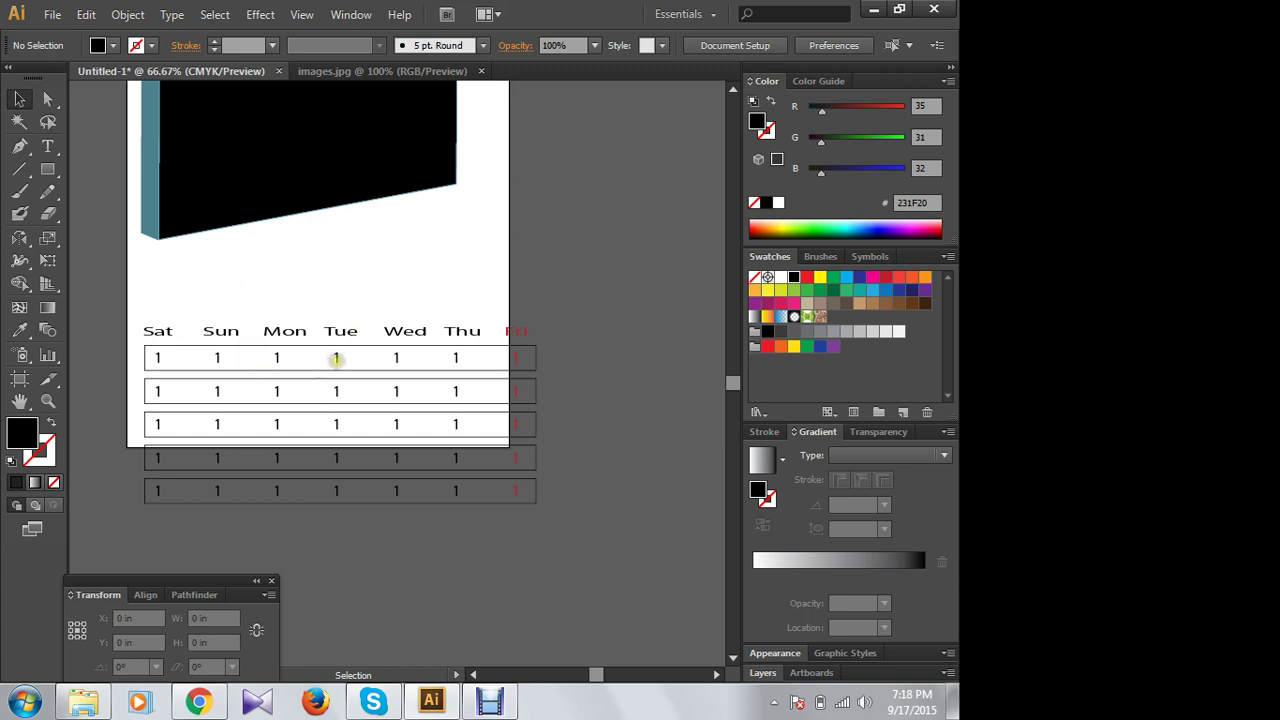
Step: Delete the first-row Sat, Sun and Mon dates
{"action": "left_click", "coordinate": [336, 358]}
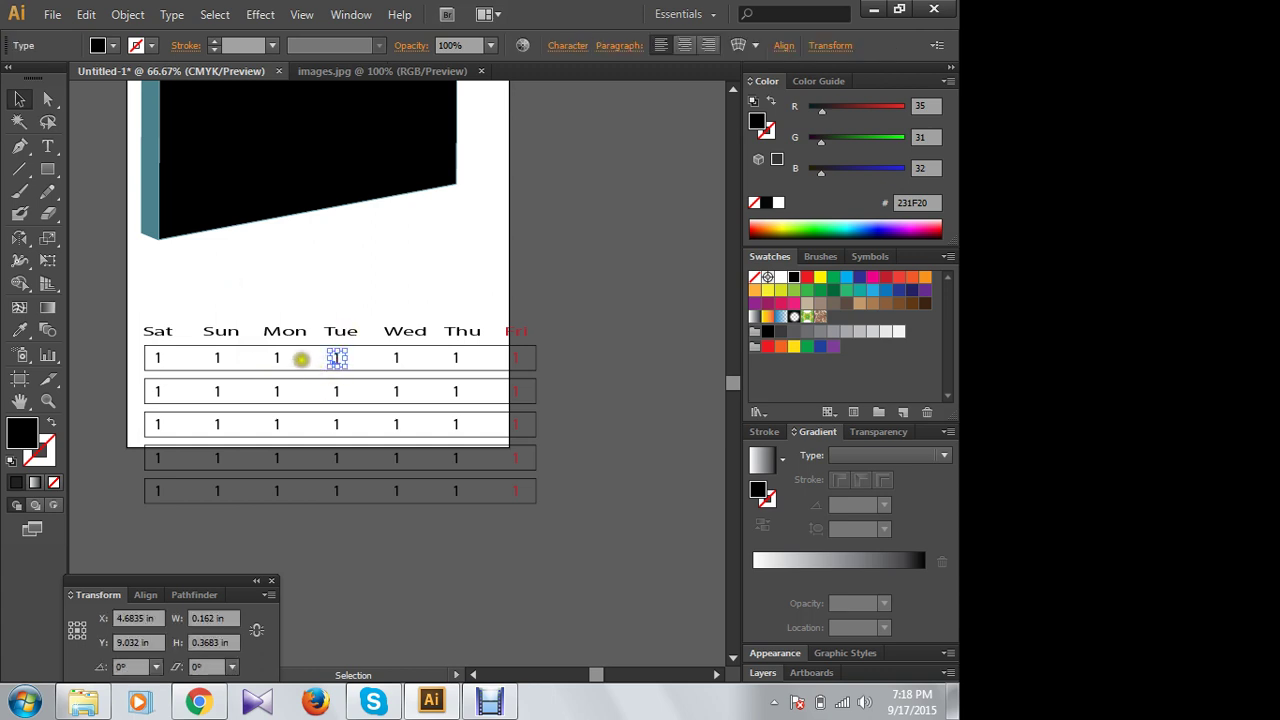
{"action": "left_click_drag", "start_coordinate": [297, 356], "coordinate": [149, 357]}
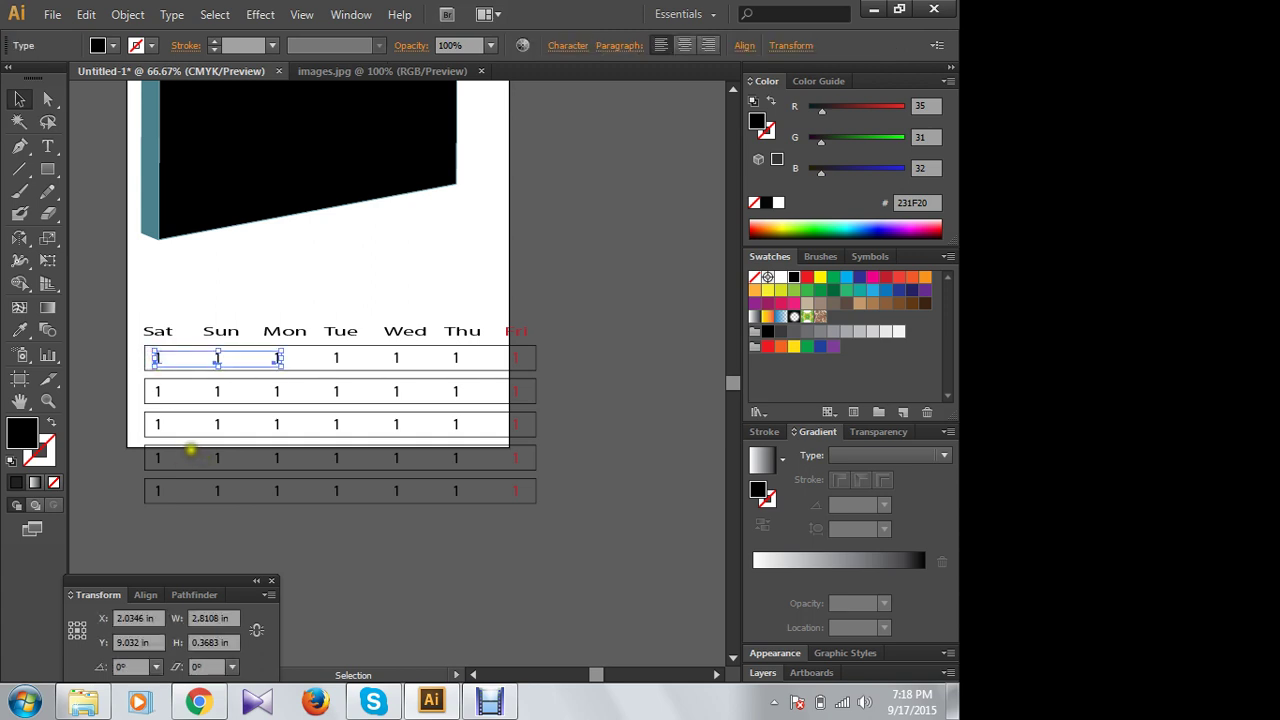
{"action": "key", "text": "Delete"}
Step: Change the first-row Wed date from 1 to 2
{"action": "left_click", "coordinate": [336, 357]}
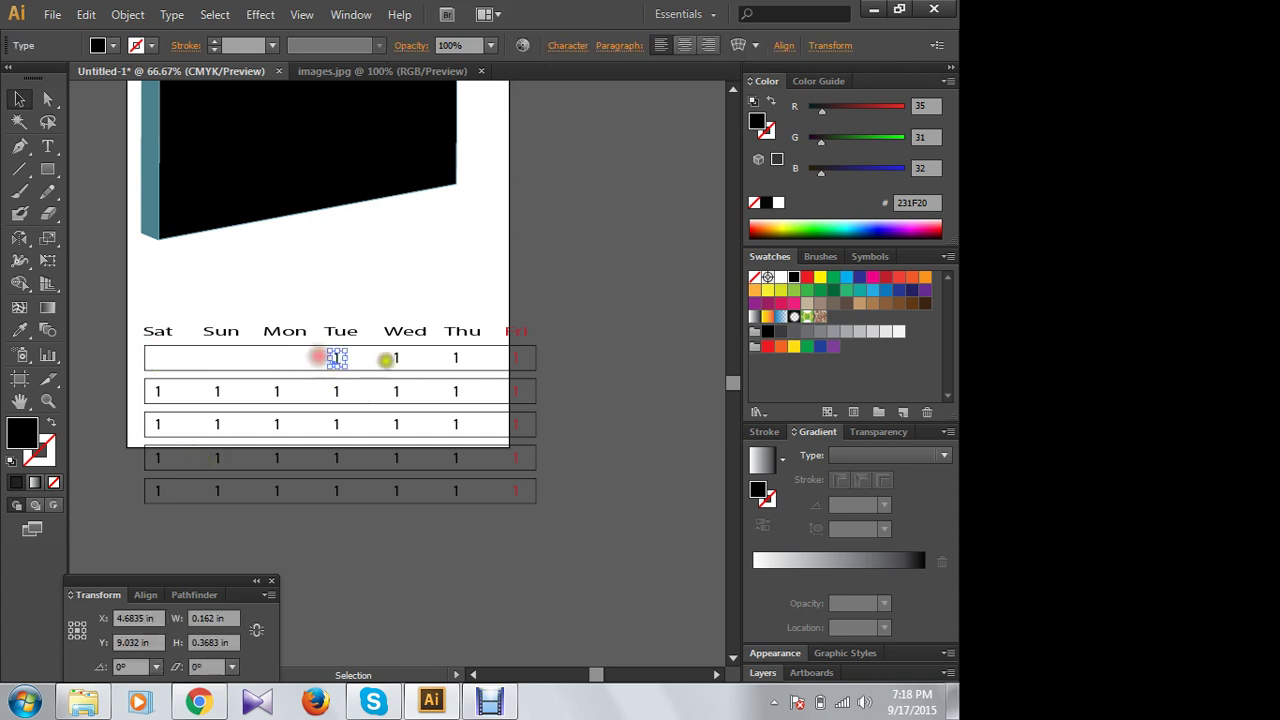
{"action": "double_click", "coordinate": [395, 358]}
{"action": "left_click_drag", "start_coordinate": [393, 358], "coordinate": [422, 363]}
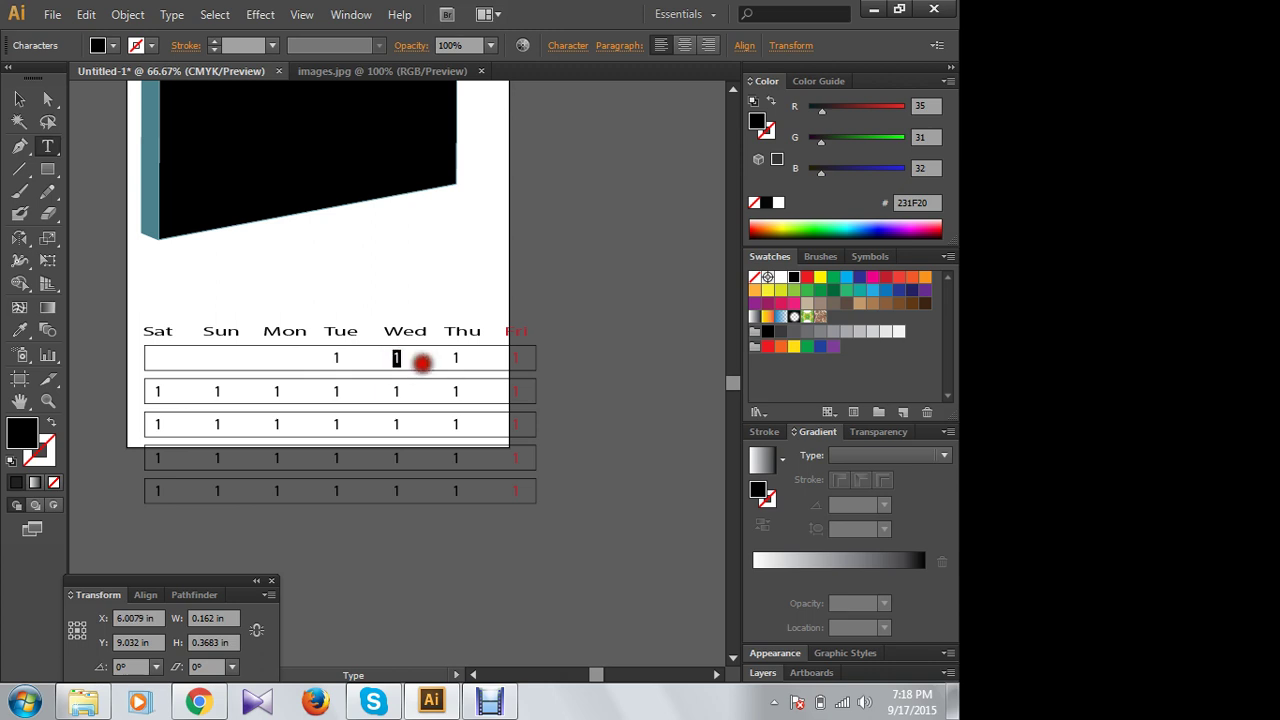
{"action": "type", "text": "2"}
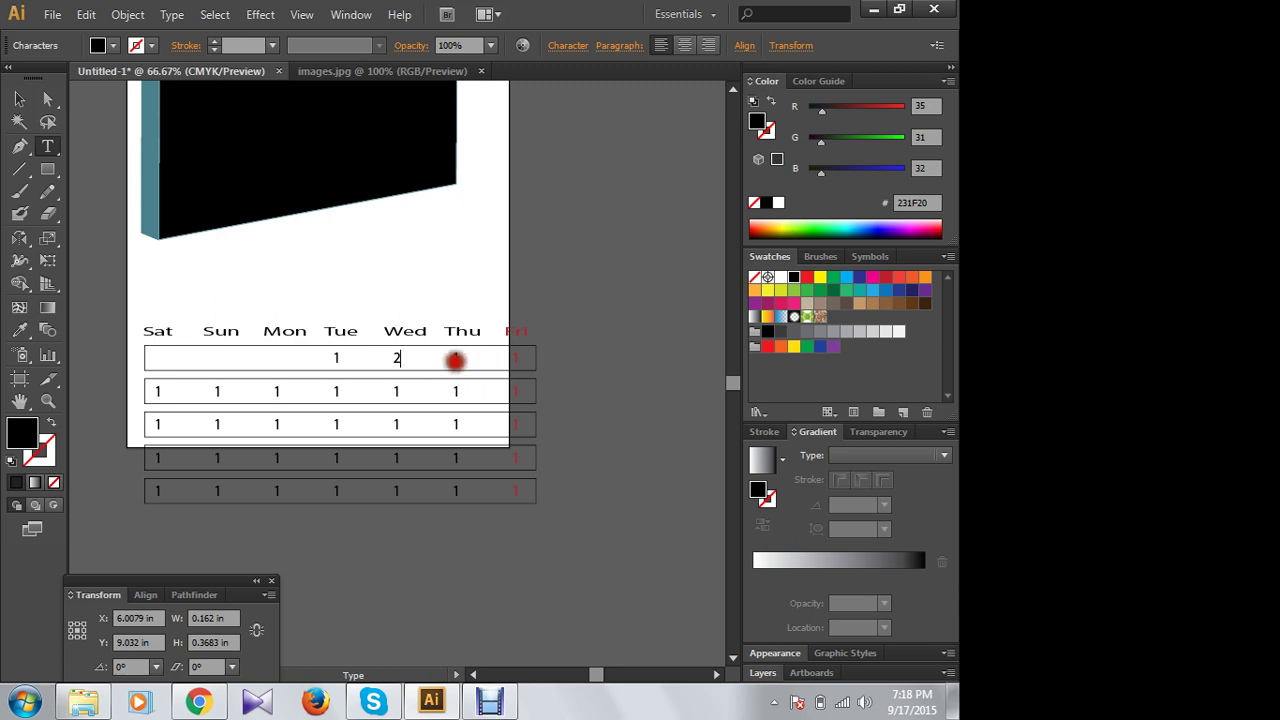
{"action": "left_click", "coordinate": [20, 99]}
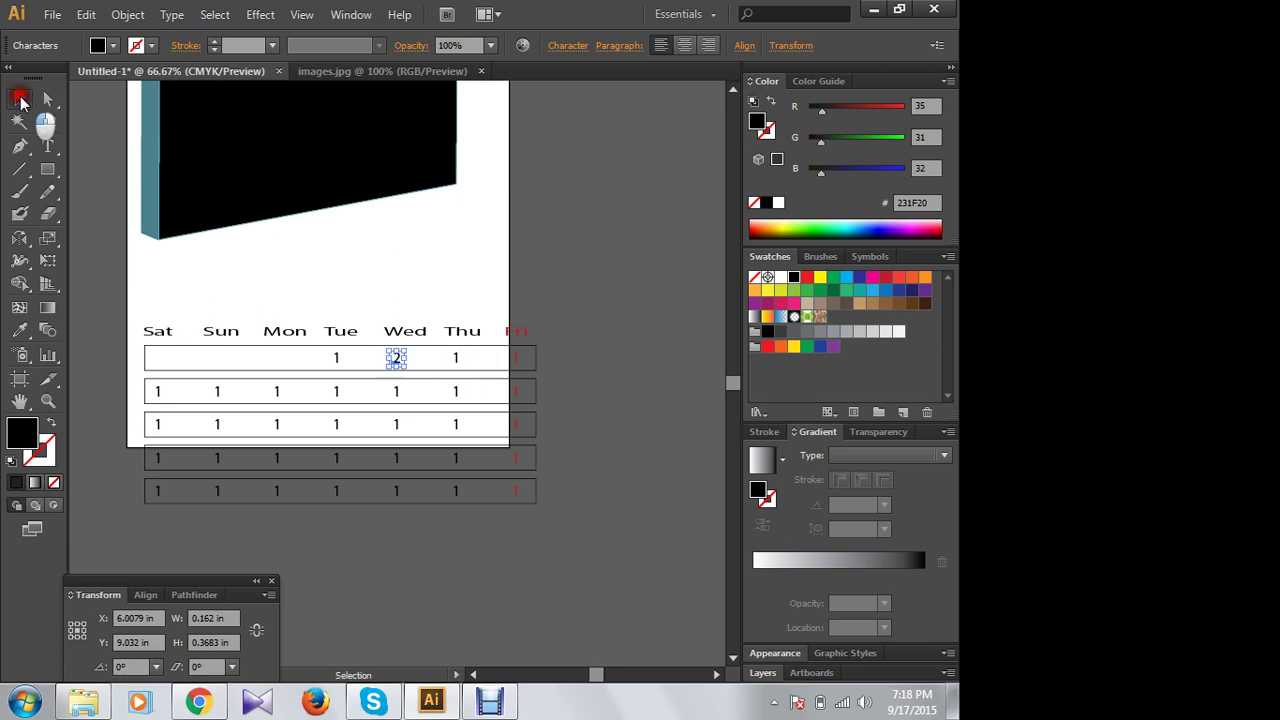
Step: Change the first-row Thu date from 1 to 3
{"action": "left_click", "coordinate": [456, 357]}
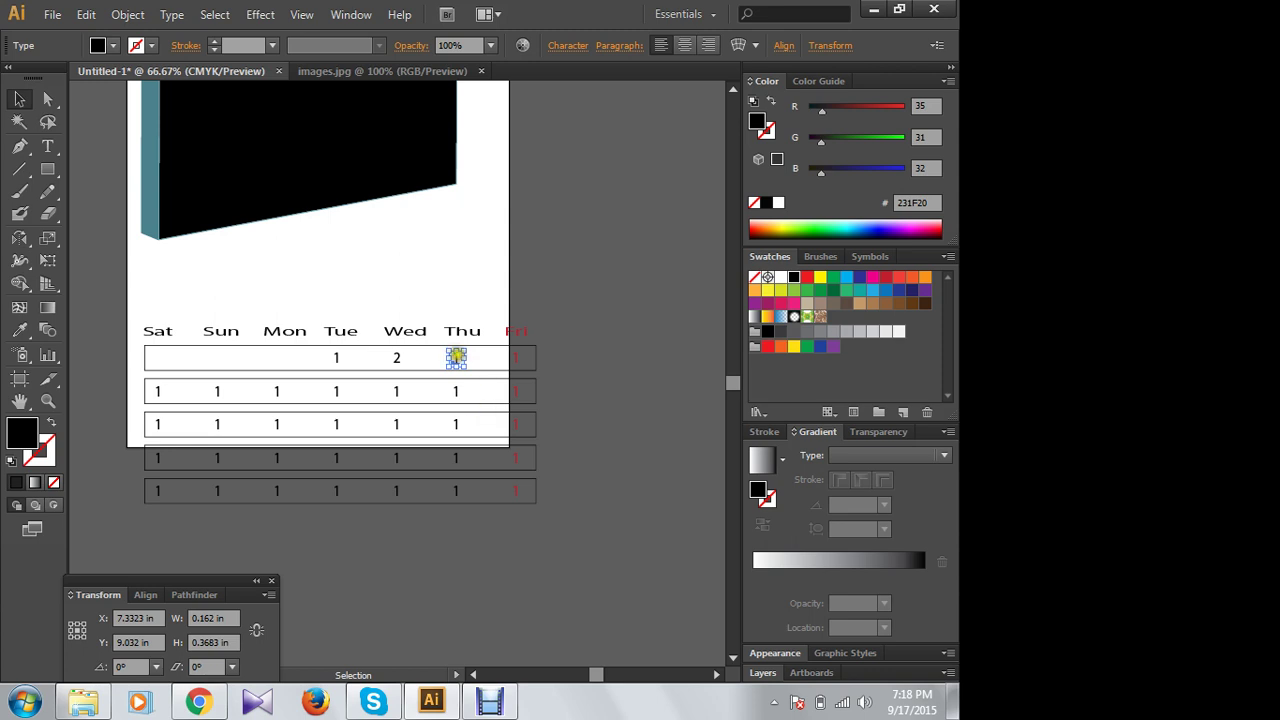
{"action": "double_click", "coordinate": [455, 357]}
{"action": "left_click_drag", "start_coordinate": [438, 358], "coordinate": [466, 358]}
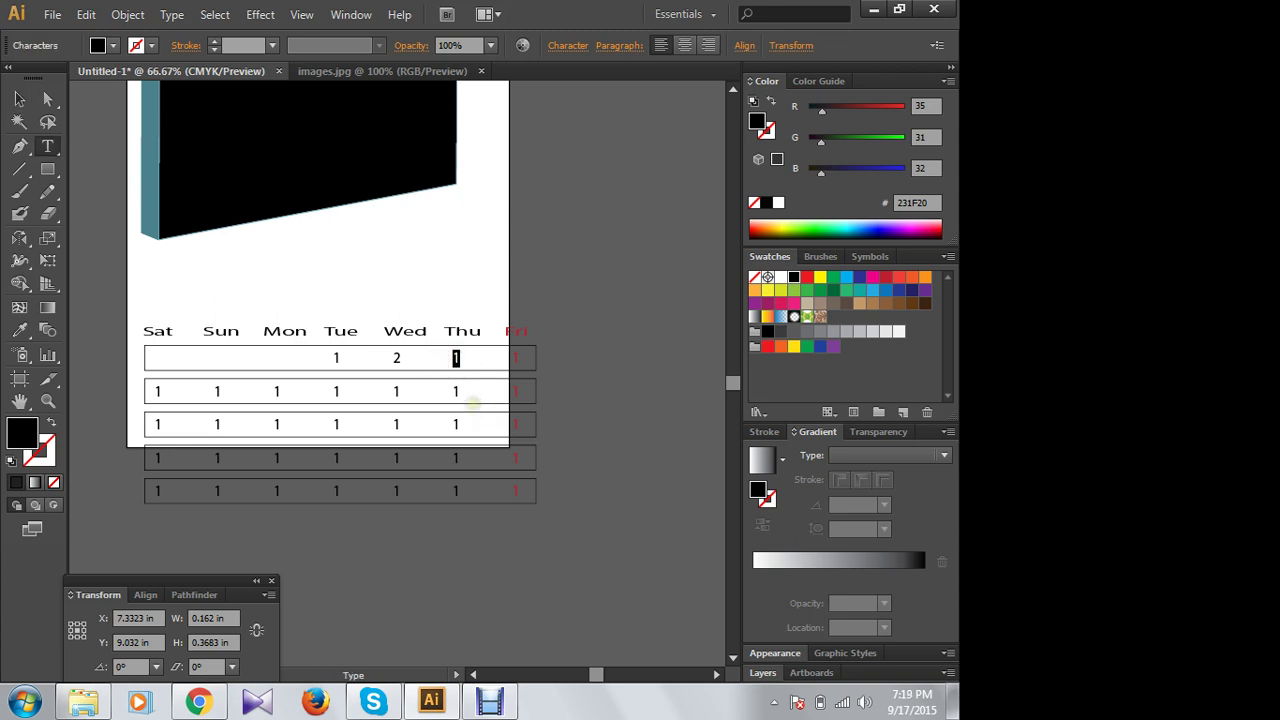
{"action": "type", "text": "3"}
{"action": "left_click", "coordinate": [510, 360]}
{"action": "left_click", "coordinate": [455, 358]}
{"action": "left_click_drag", "start_coordinate": [455, 358], "coordinate": [519, 361]}
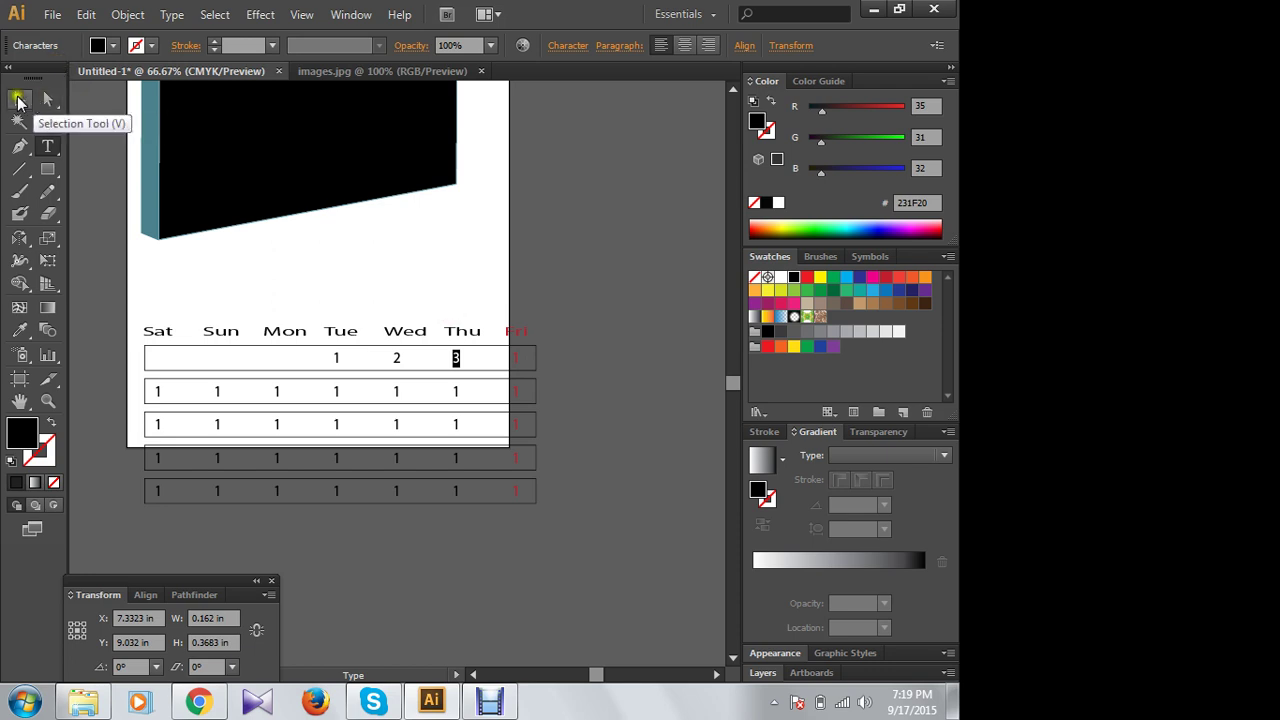
{"action": "left_click", "coordinate": [20, 99]}
{"action": "left_click", "coordinate": [517, 361]}
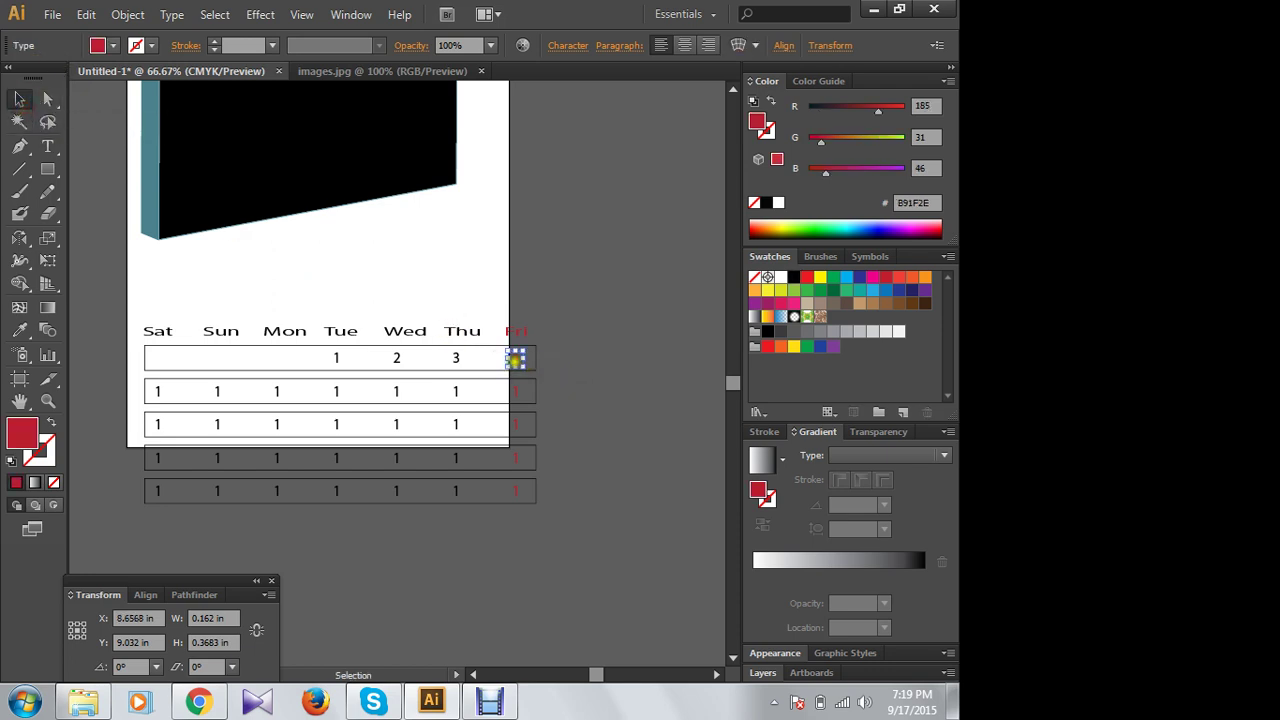
{"action": "double_click", "coordinate": [515, 358]}
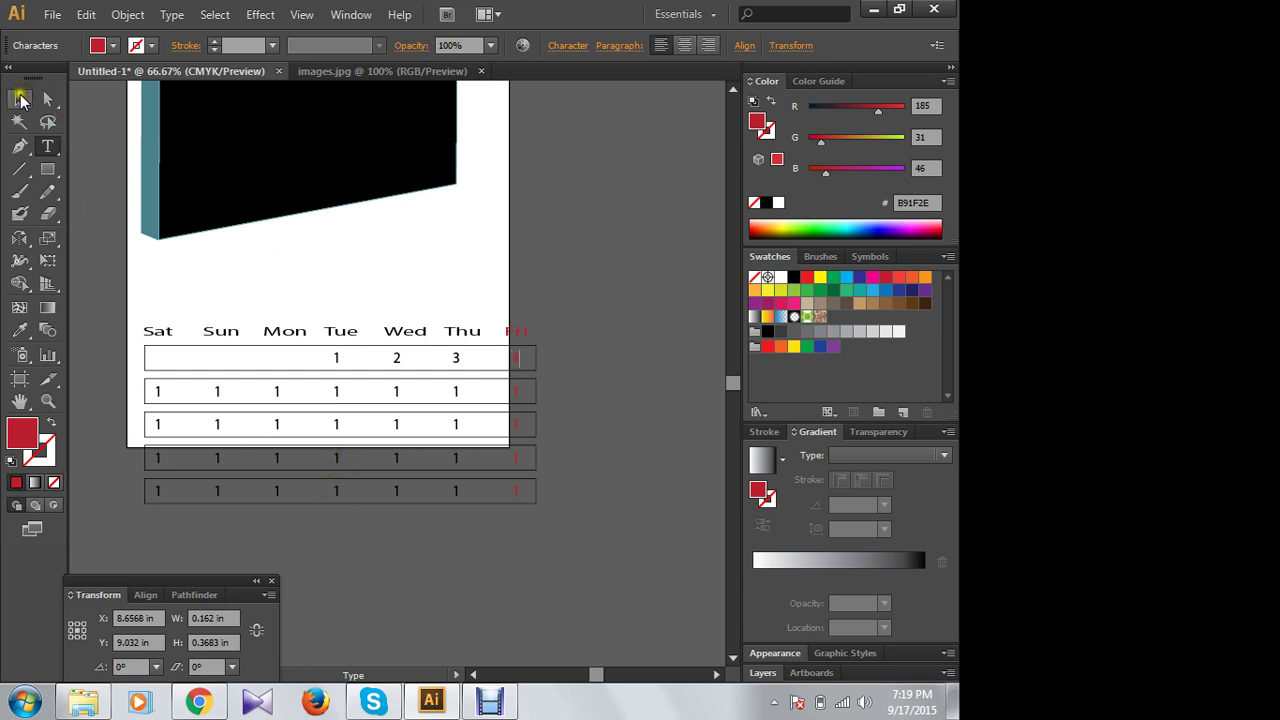
Step: Change the row-two Sat placeholder 1 to 5
{"action": "left_click", "coordinate": [19, 99]}
{"action": "double_click", "coordinate": [159, 390]}
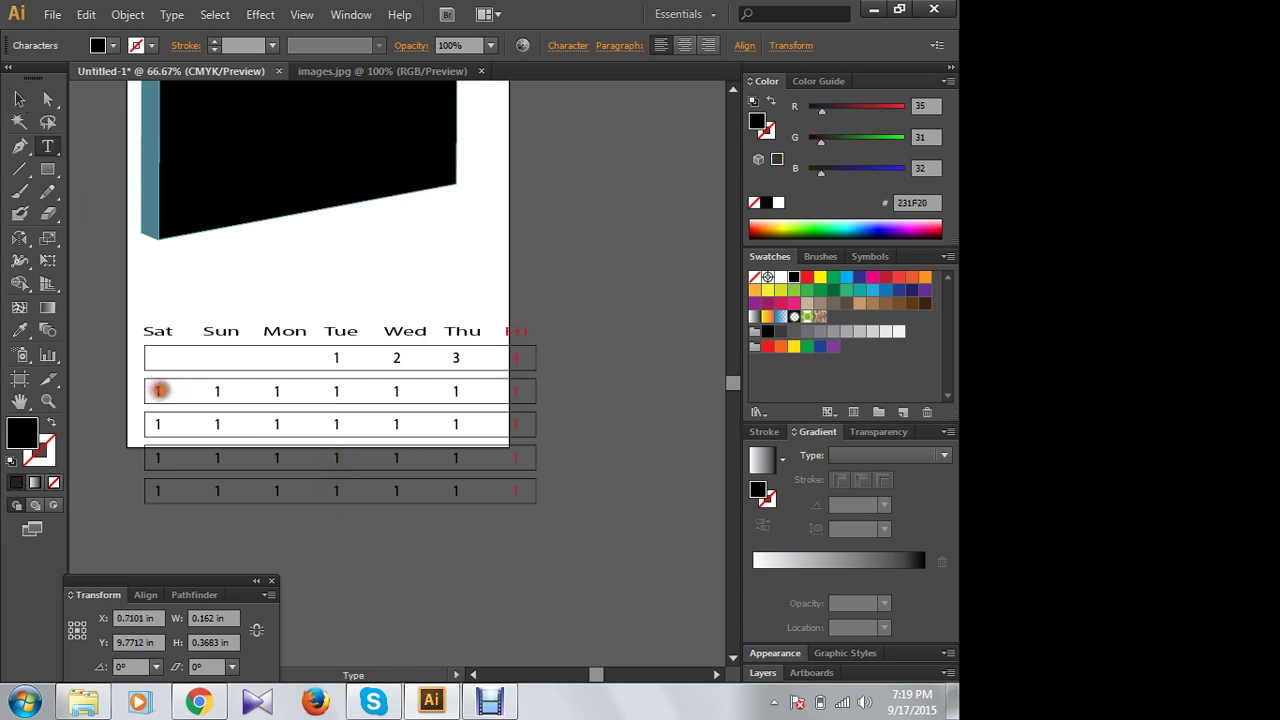
{"action": "double_click", "coordinate": [157, 391]}
{"action": "type", "text": "5"}
{"action": "left_click", "coordinate": [215, 392]}
{"action": "double_click", "coordinate": [216, 393]}
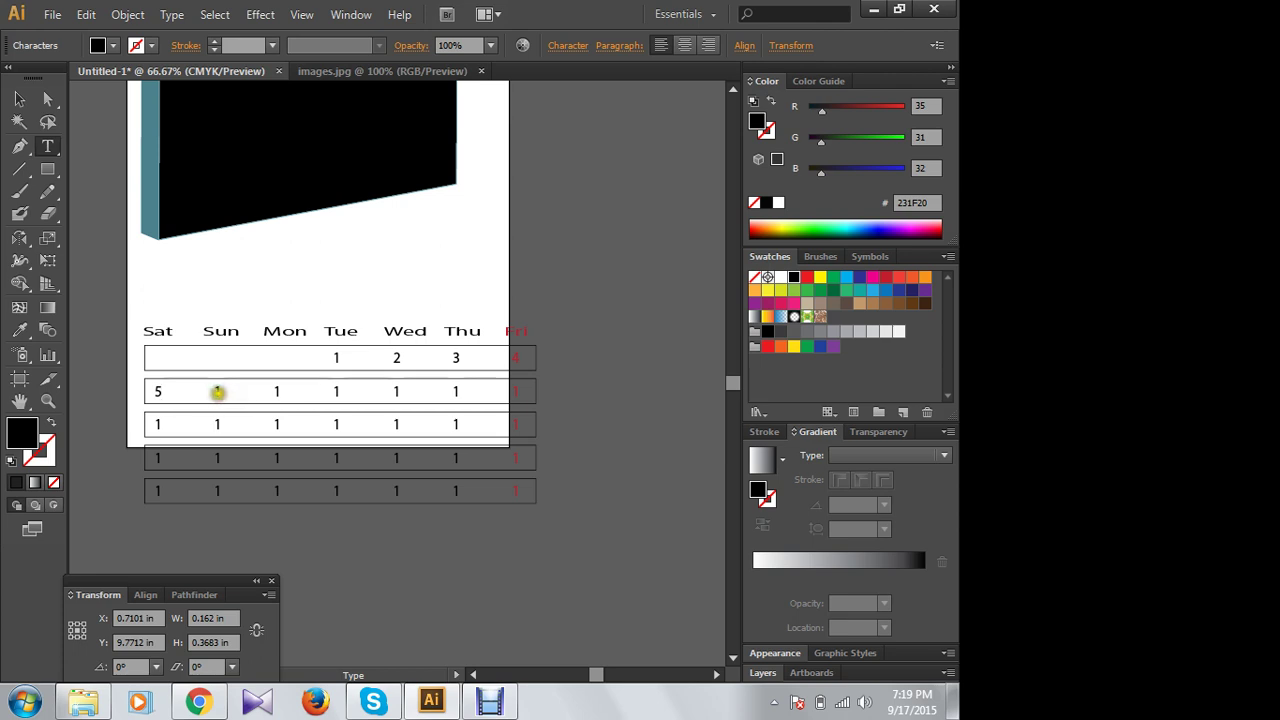
{"action": "double_click", "coordinate": [217, 392]}
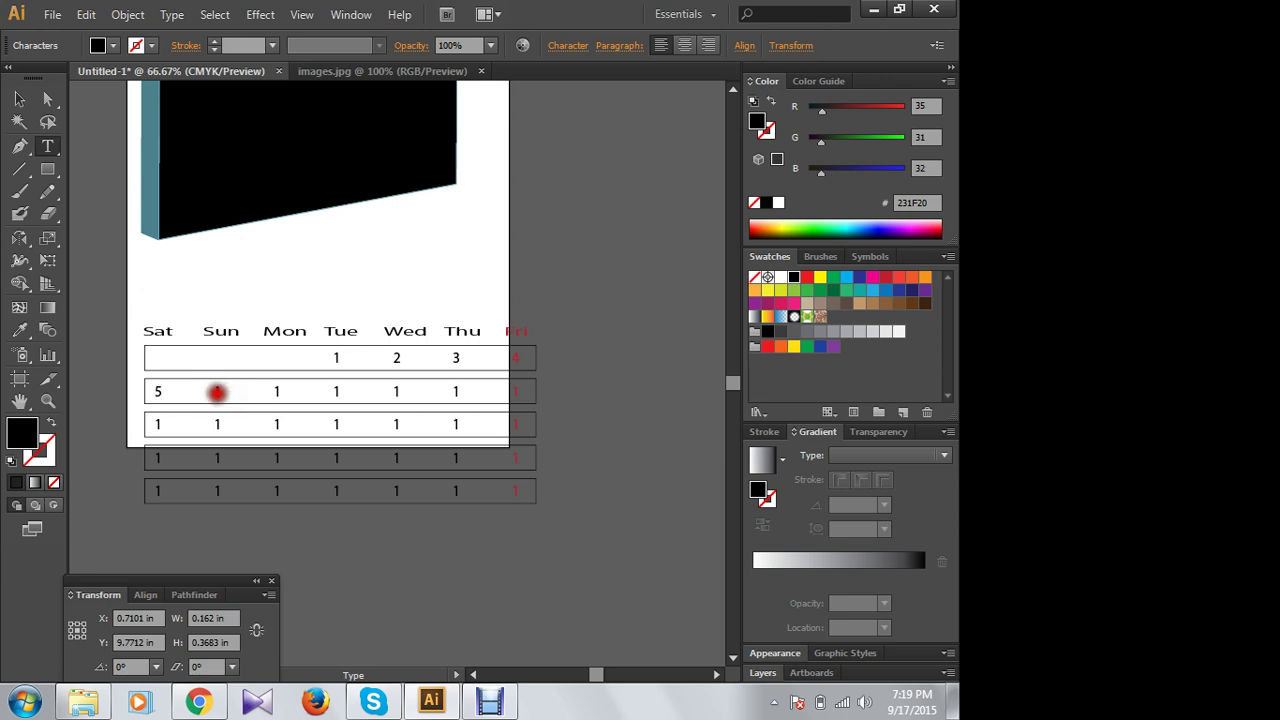
{"action": "left_click", "coordinate": [19, 98]}
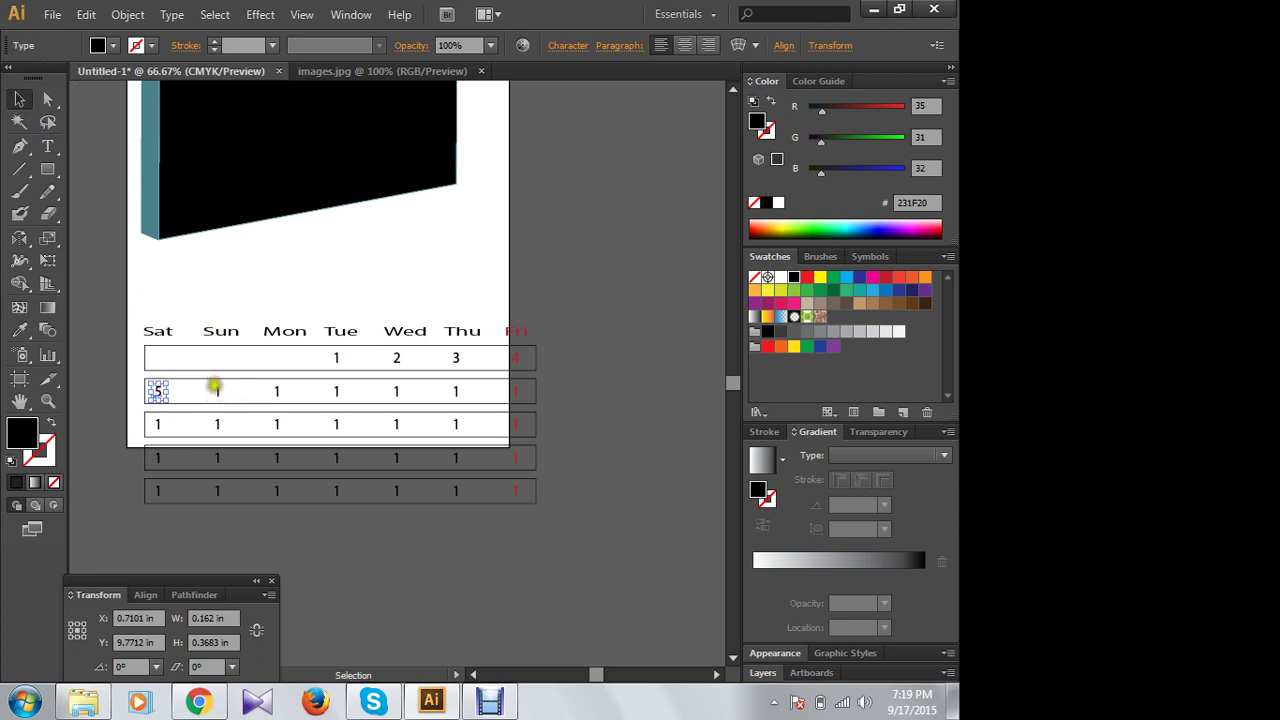
Step: Change the row-two Sun placeholder 1 to 6
{"action": "left_click", "coordinate": [215, 390]}
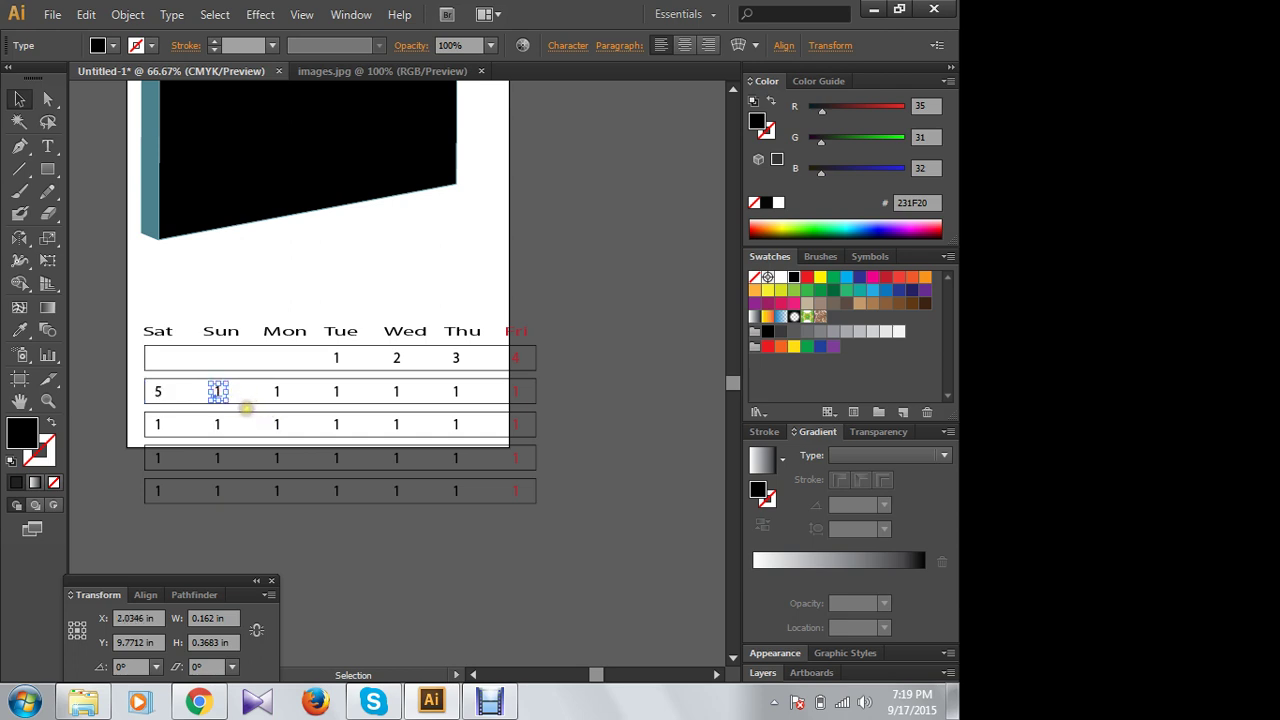
{"action": "double_click", "coordinate": [218, 390]}
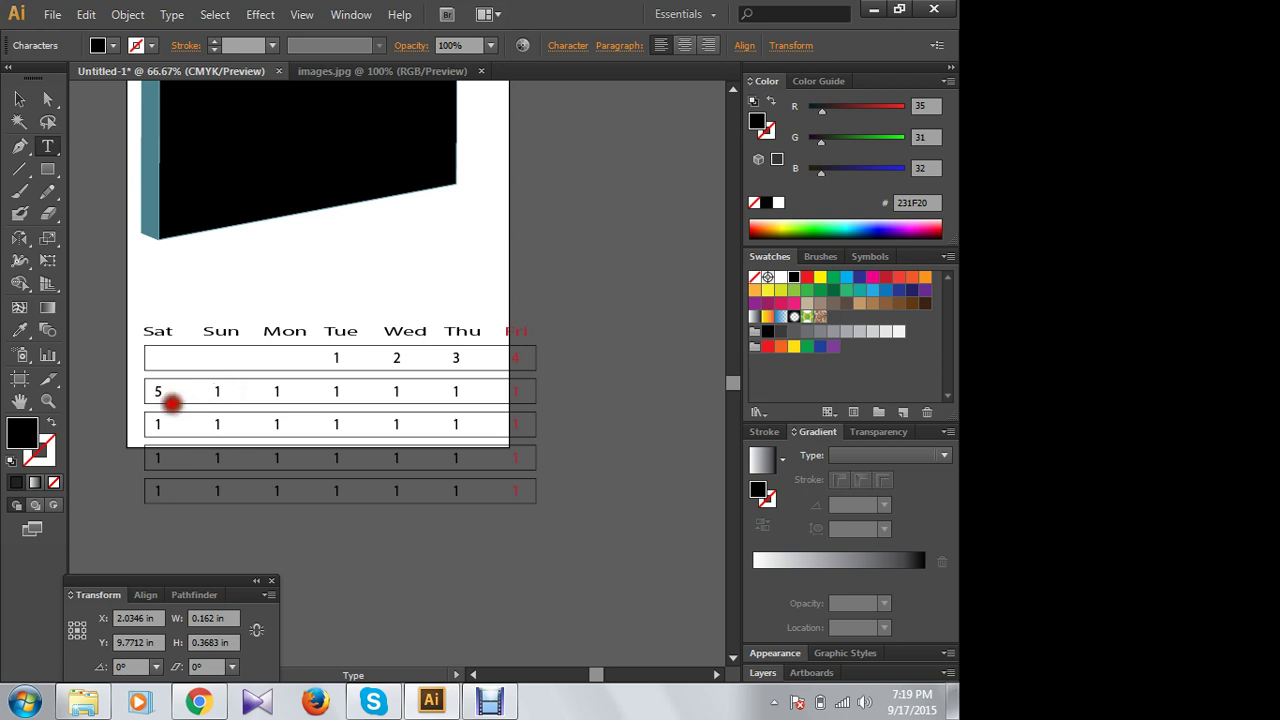
{"action": "type", "text": "6"}
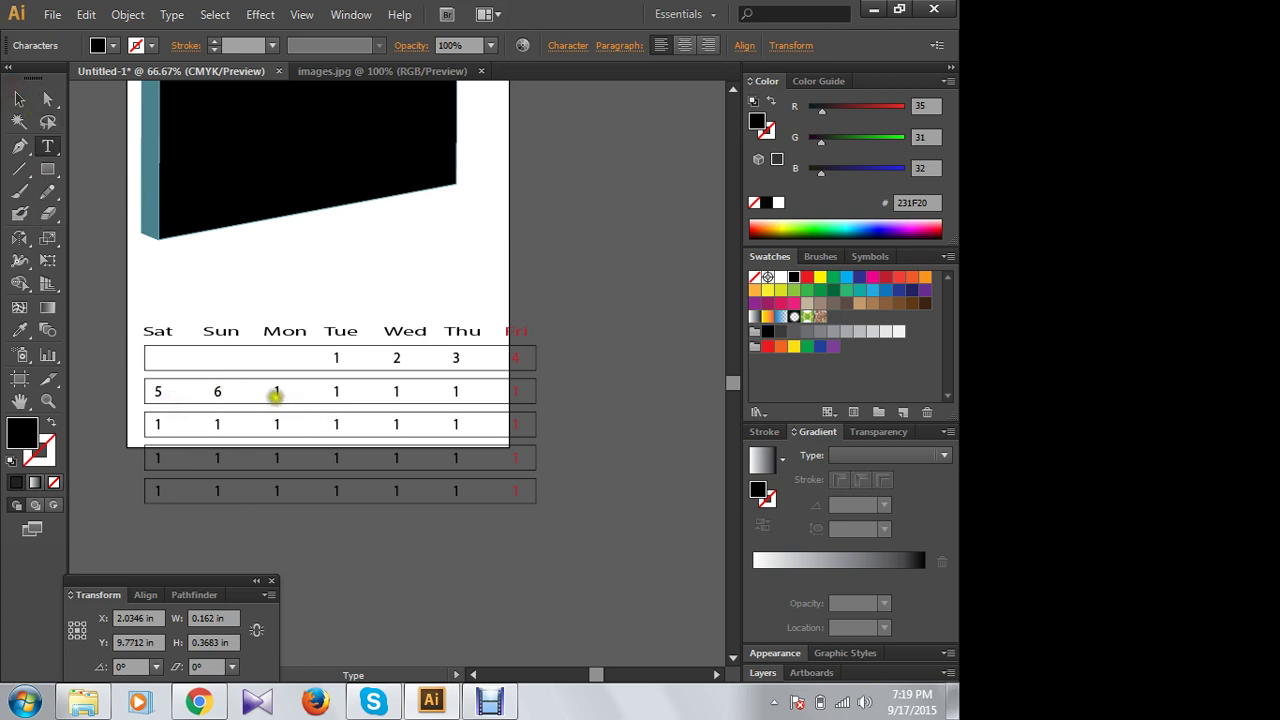
{"action": "left_click", "coordinate": [297, 394]}
{"action": "left_click", "coordinate": [19, 99]}
{"action": "left_click", "coordinate": [218, 391]}
Step: Change the row-two Mon placeholder to 7 and marquee-select the whole calendar
{"action": "left_click", "coordinate": [277, 391]}
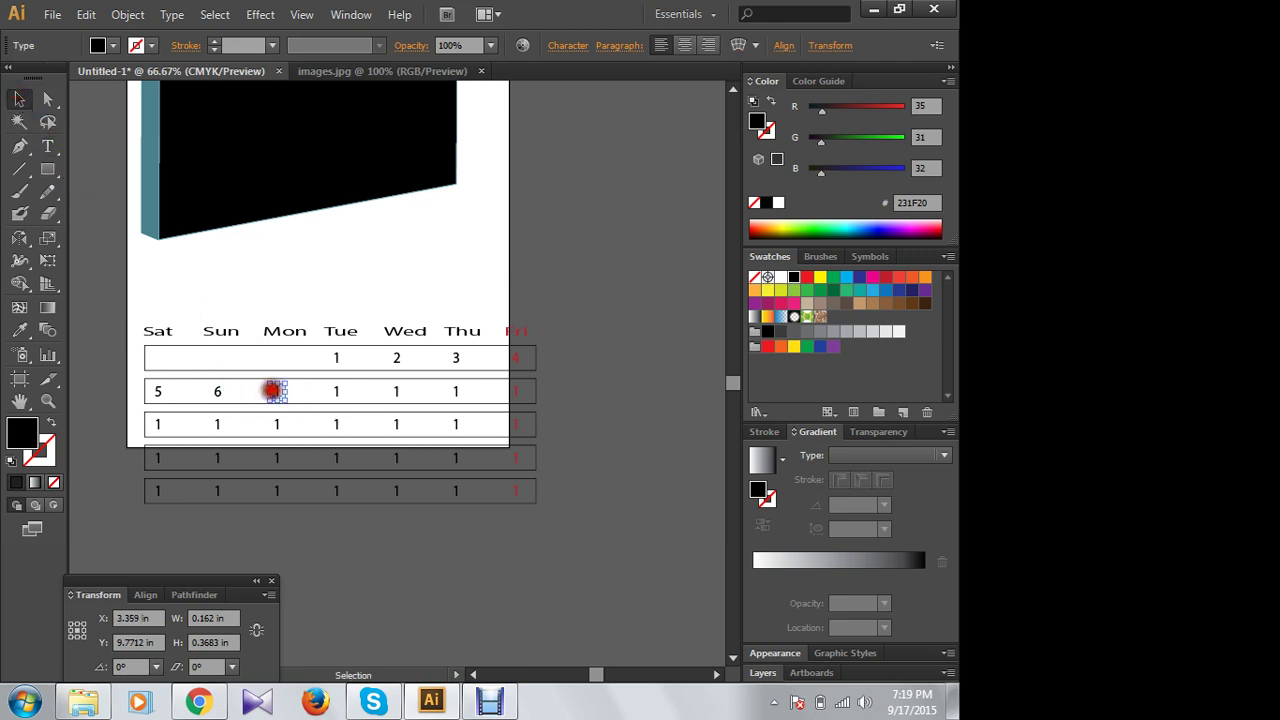
{"action": "double_click", "coordinate": [273, 391]}
{"action": "left_click_drag", "start_coordinate": [269, 391], "coordinate": [297, 391]}
{"action": "type", "text": "7"}
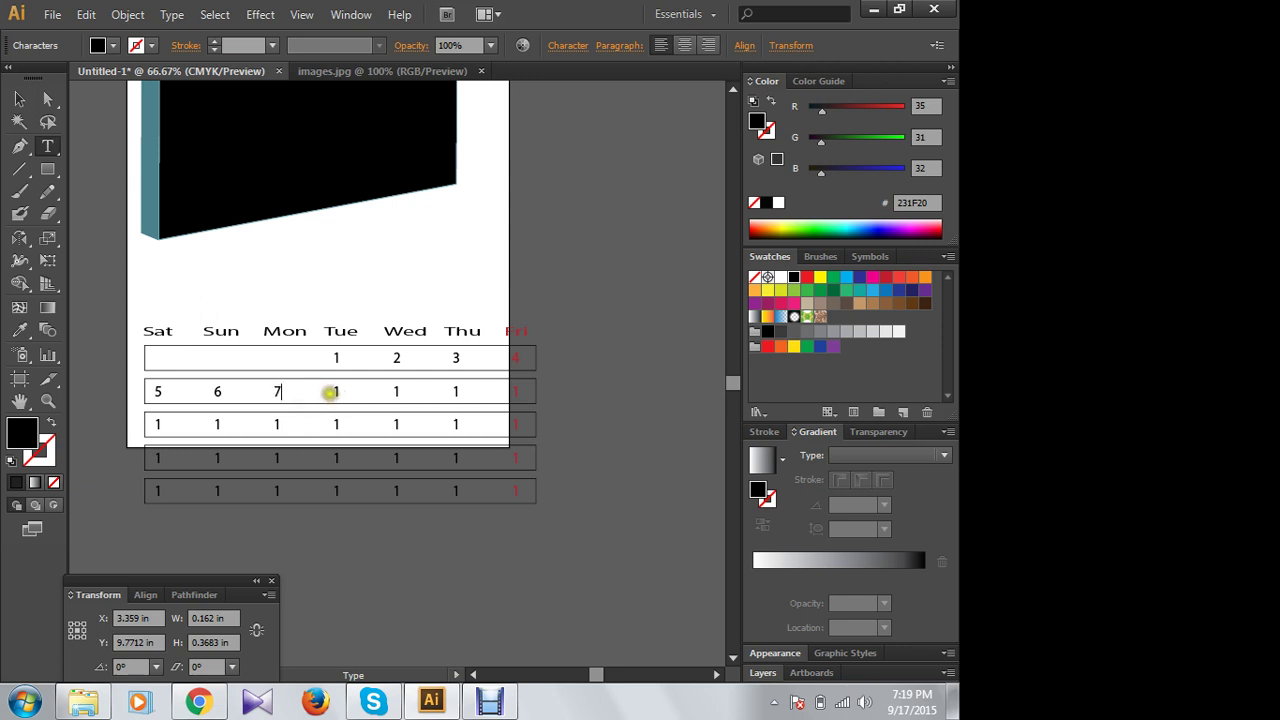
{"action": "left_click", "coordinate": [340, 395]}
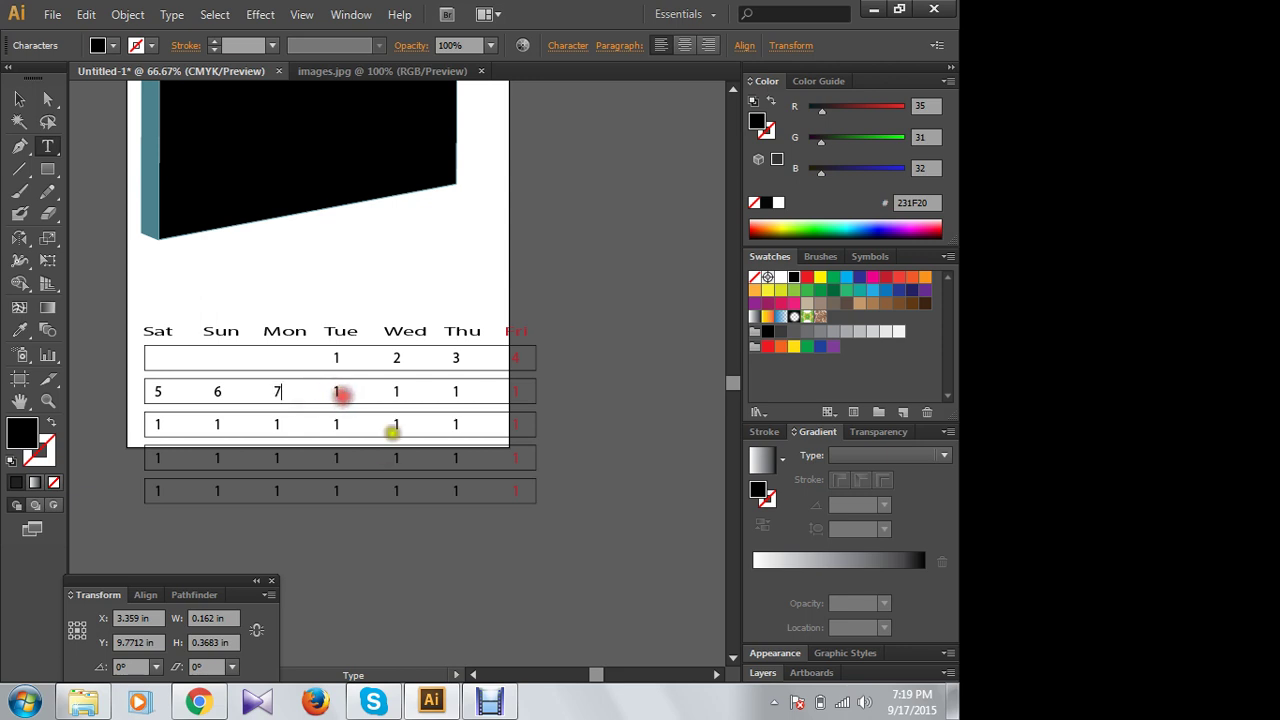
{"action": "left_click", "coordinate": [19, 98]}
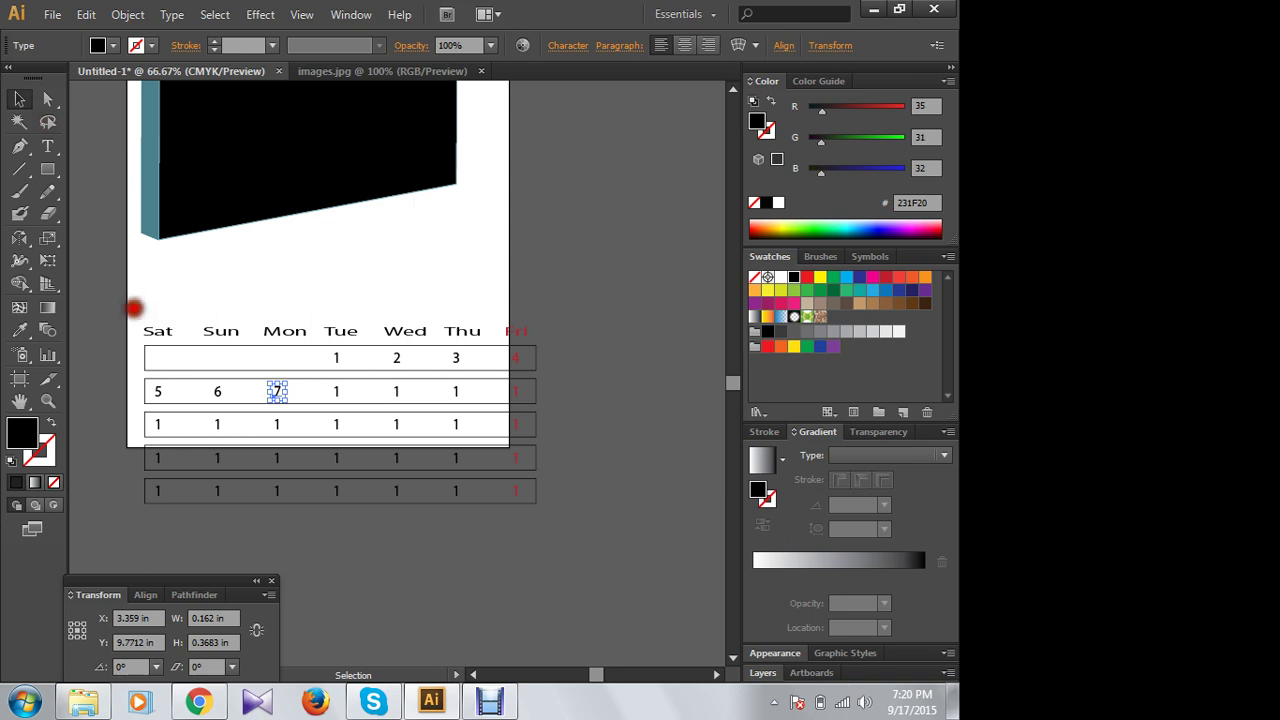
{"action": "mouse_move", "coordinate": [131, 305]}
{"action": "left_mouse_down"}
{"action": "mouse_move", "coordinate": [574, 523]}
{"action": "mouse_move", "coordinate": [584, 607]}
{"action": "left_mouse_up"}
Step: Retype the row-two Tue and Wed dates as 8 and 9
{"action": "left_click_drag", "start_coordinate": [509, 584], "coordinate": [651, 511]}
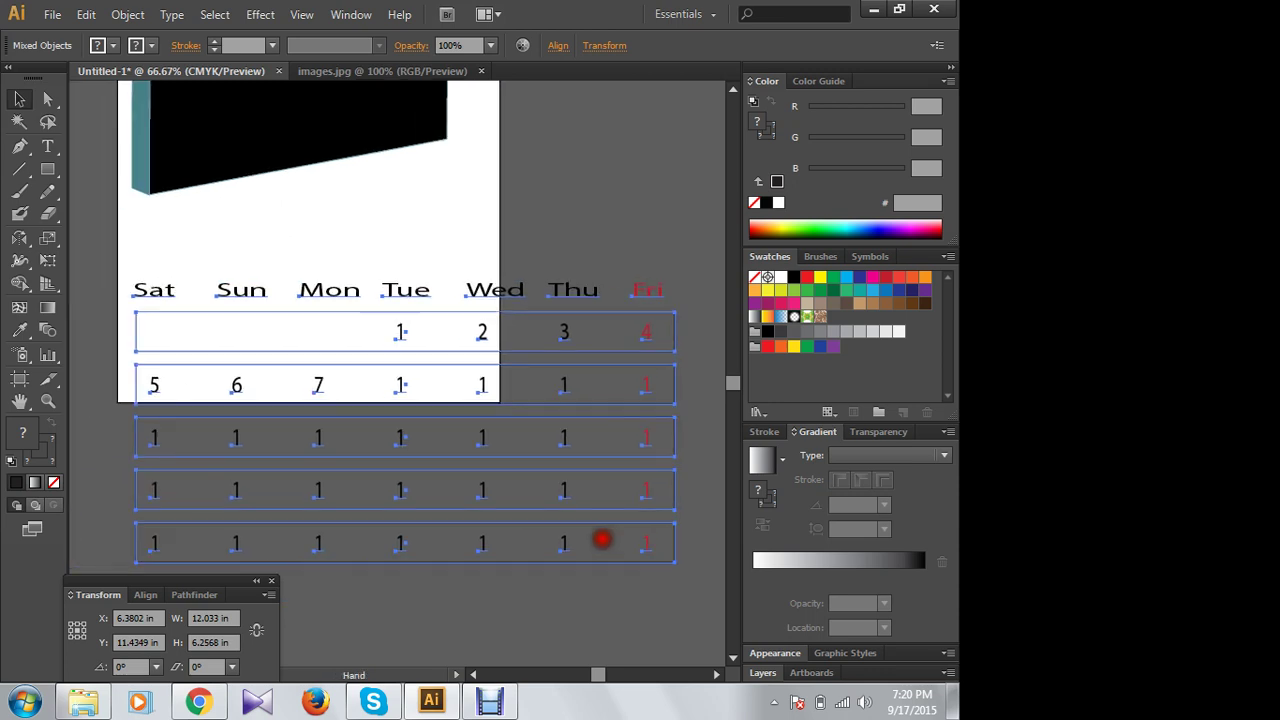
{"action": "left_click", "coordinate": [456, 360]}
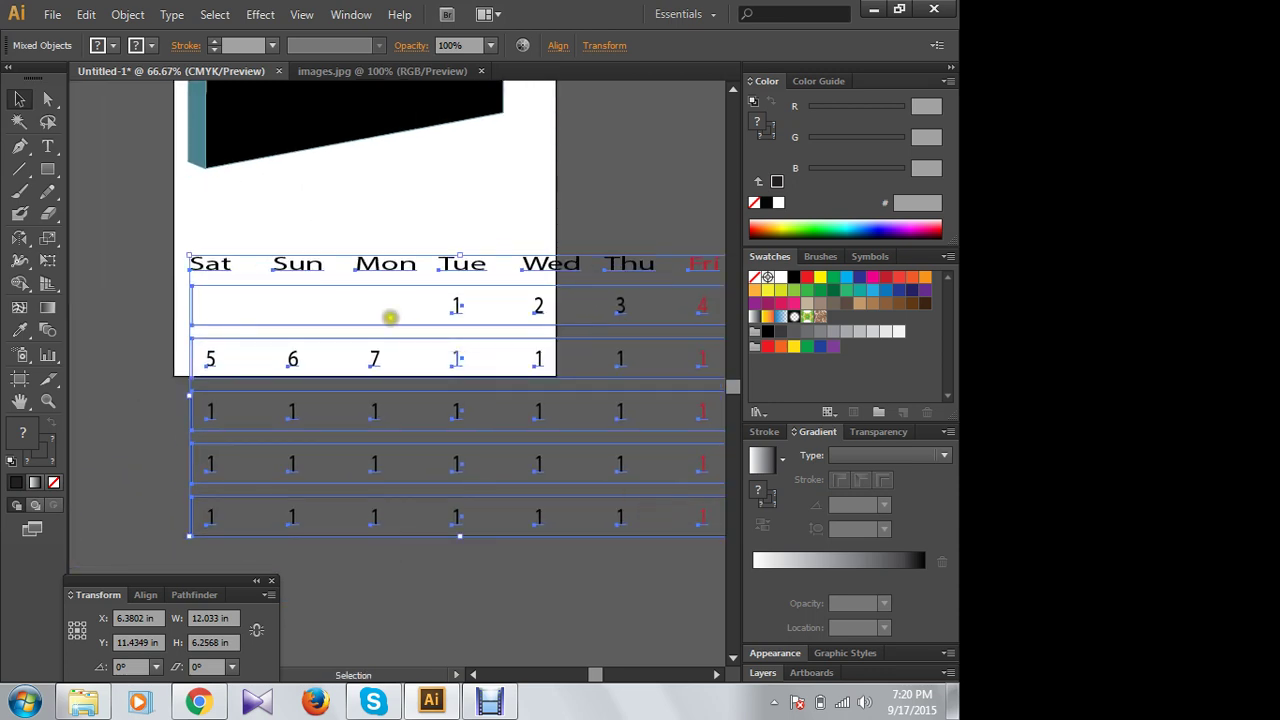
{"action": "left_click", "coordinate": [218, 180]}
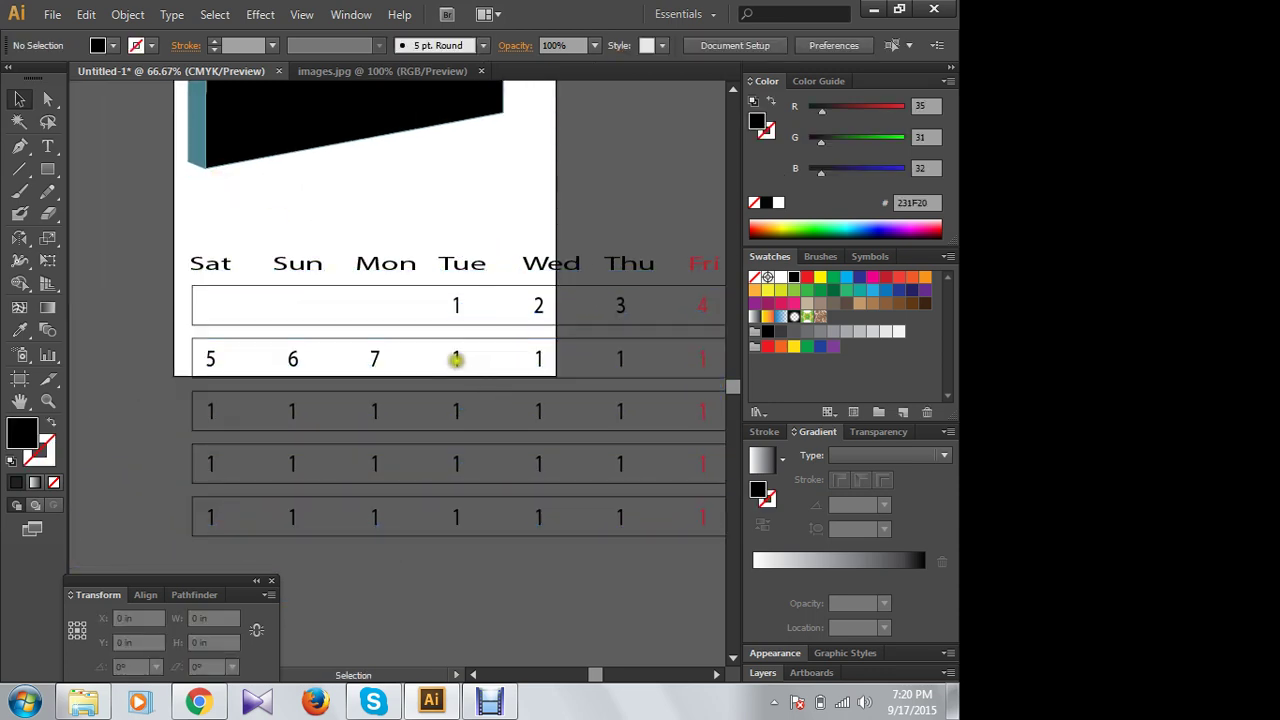
{"action": "key", "text": "t"}
{"action": "left_click", "coordinate": [456, 357]}
{"action": "left_click_drag", "start_coordinate": [452, 358], "coordinate": [490, 363]}
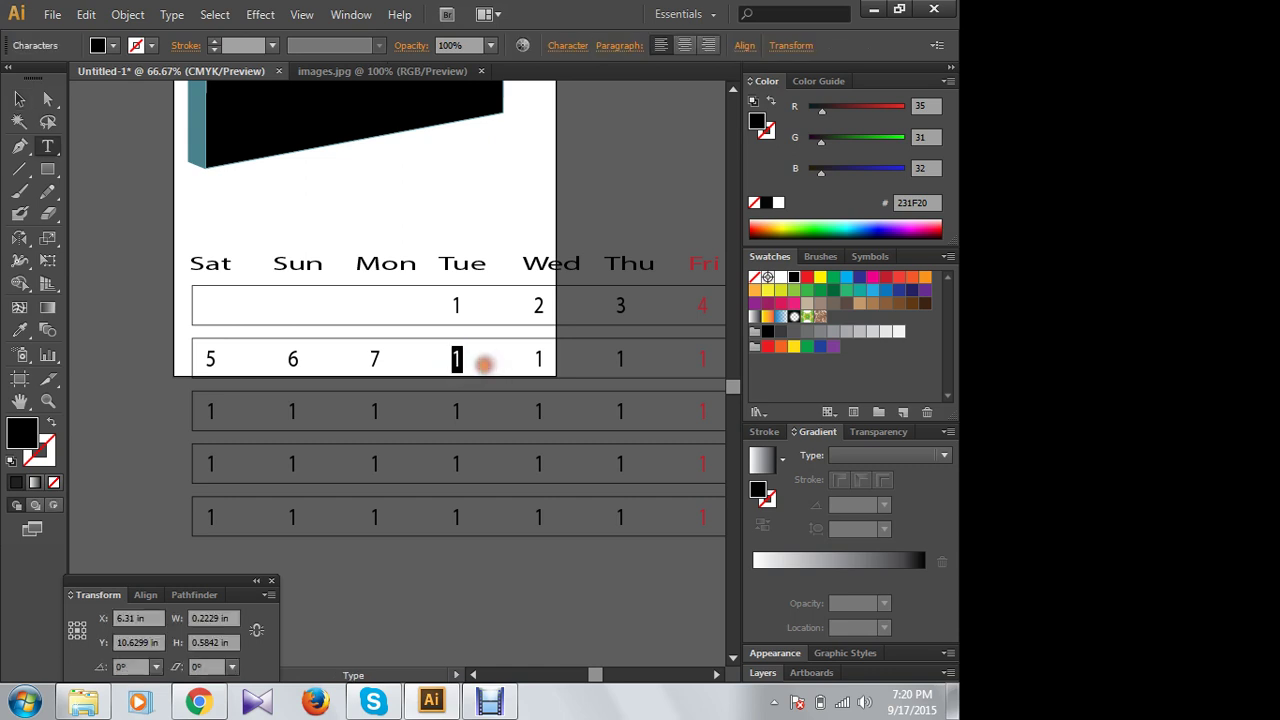
{"action": "type", "text": "8"}
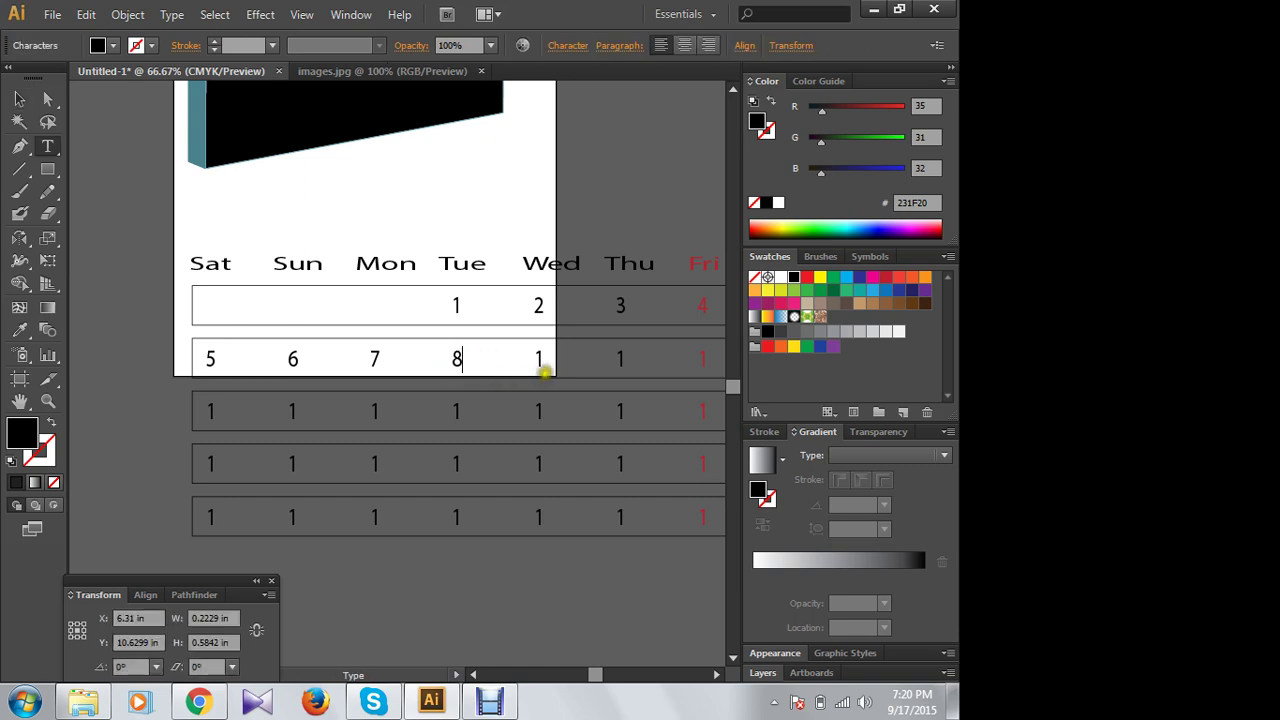
{"action": "left_click_drag", "start_coordinate": [533, 360], "coordinate": [554, 360]}
{"action": "type", "text": "9"}
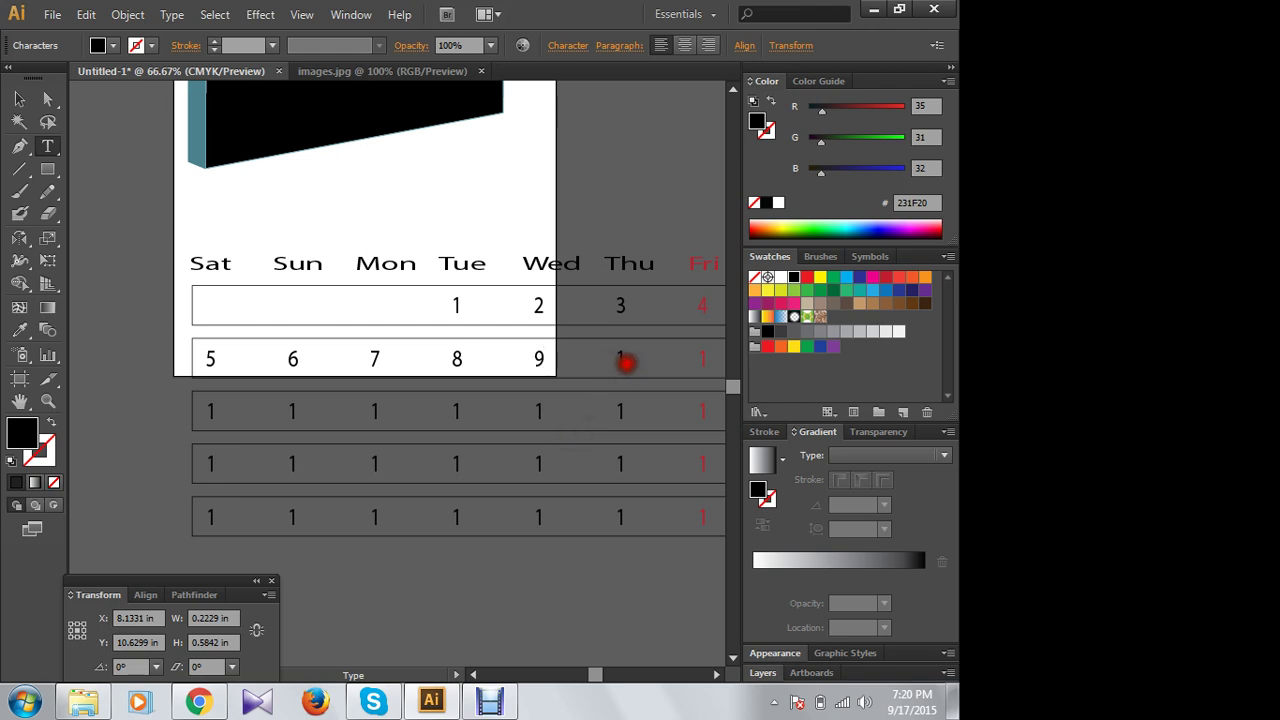
Step: Make the row-two Thu date 10 and the red Fri date 11
{"action": "left_click_drag", "start_coordinate": [616, 360], "coordinate": [631, 364]}
{"action": "left_click", "coordinate": [638, 362]}
{"action": "type", "text": "0"}
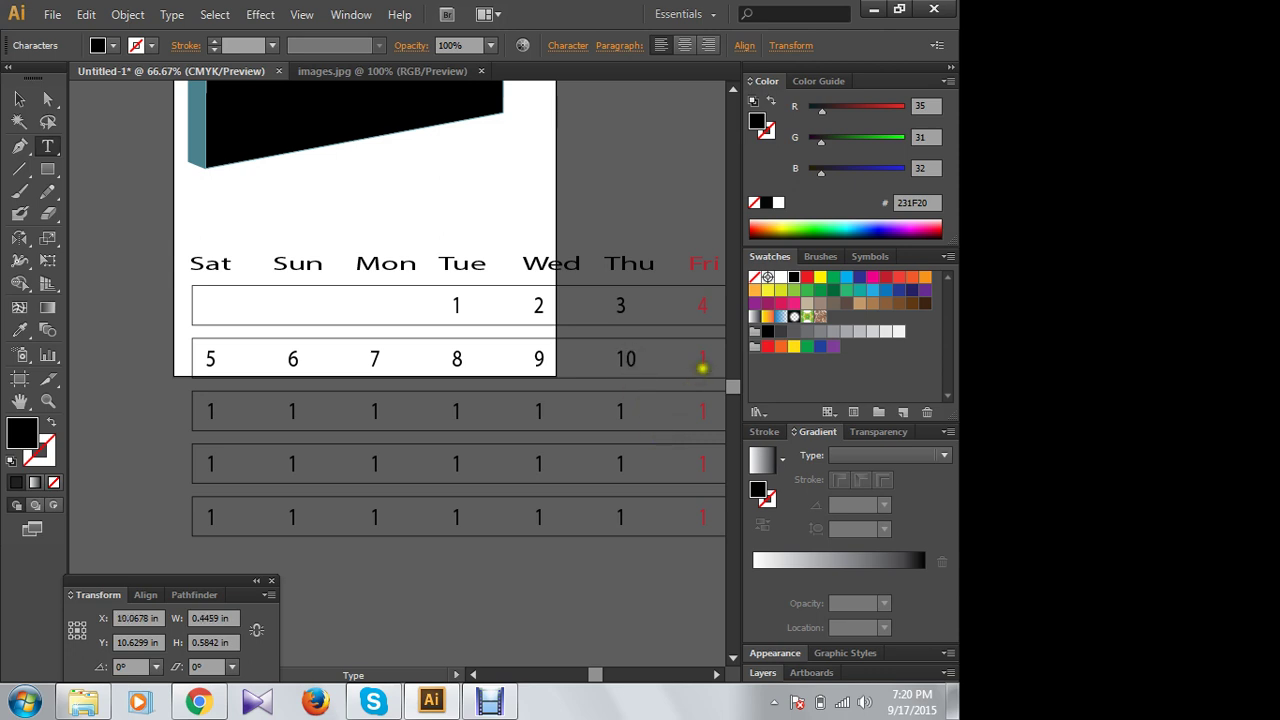
{"action": "left_click", "coordinate": [705, 360]}
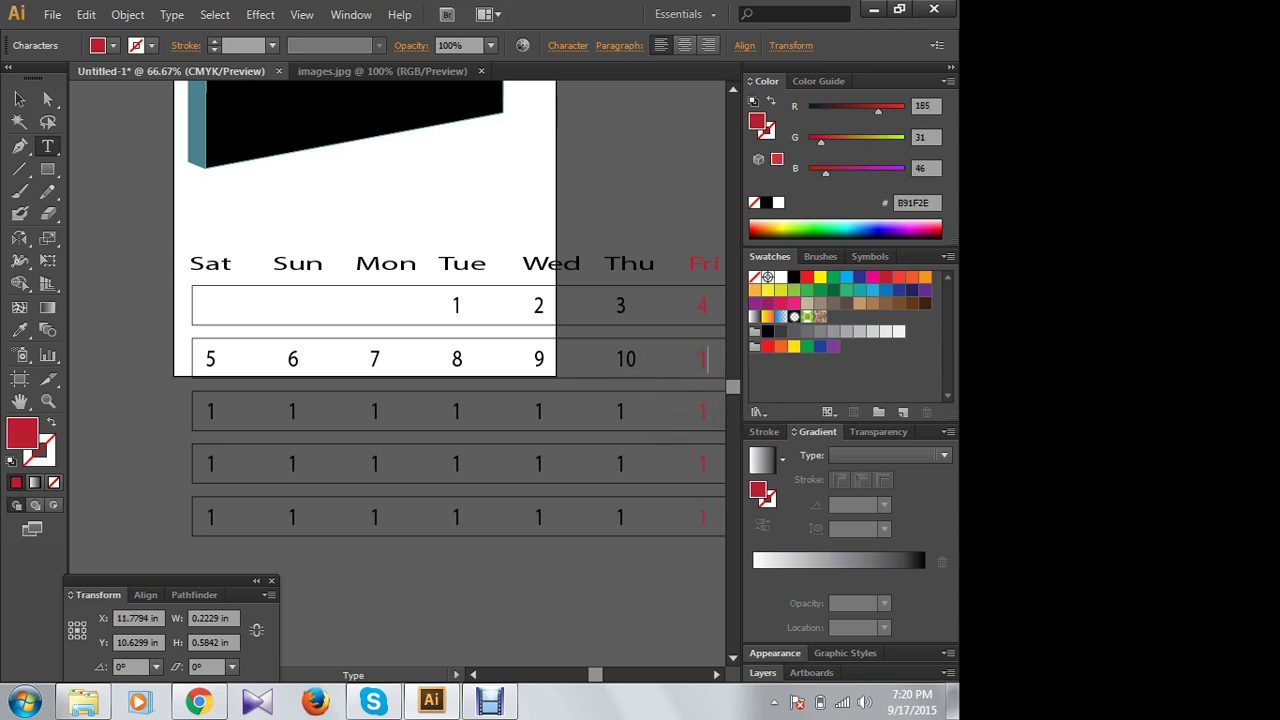
{"action": "type", "text": "1"}
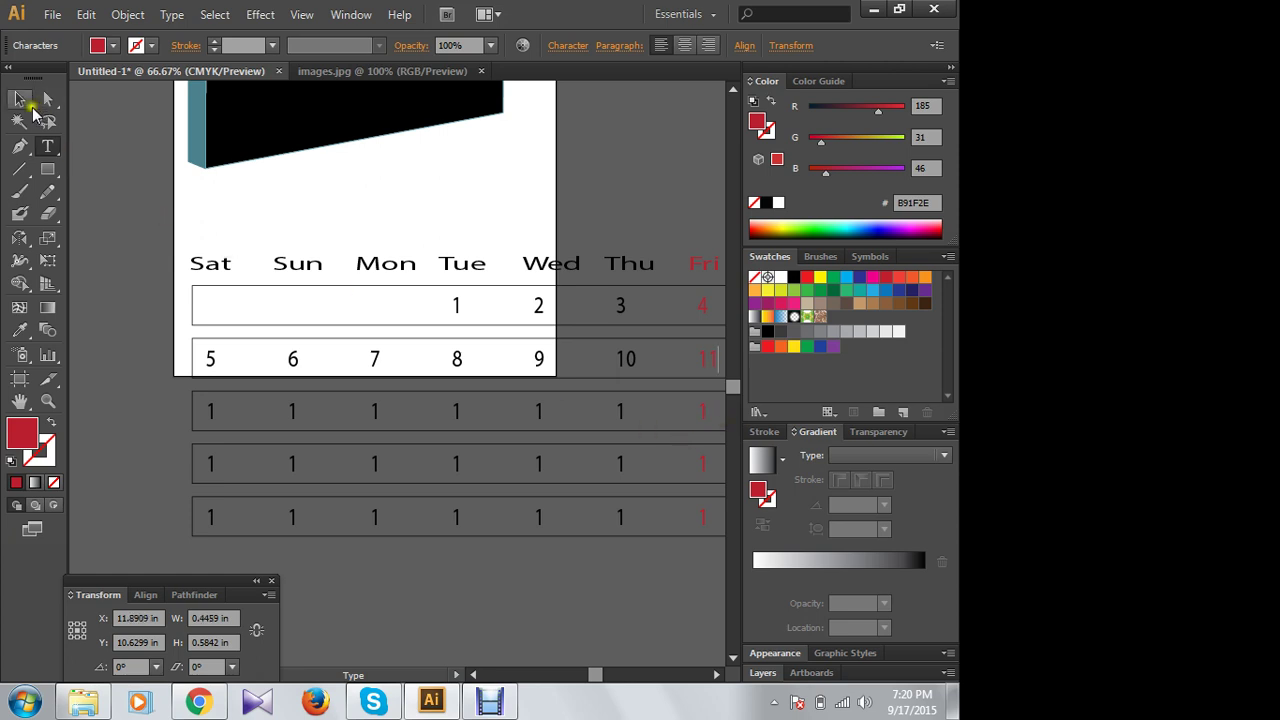
{"action": "left_click", "coordinate": [24, 102]}
{"action": "mouse_move", "coordinate": [551, 343]}
{"action": "left_mouse_down"}
{"action": "mouse_move", "coordinate": [423, 314]}
{"action": "mouse_move", "coordinate": [495, 302]}
{"action": "left_mouse_up"}
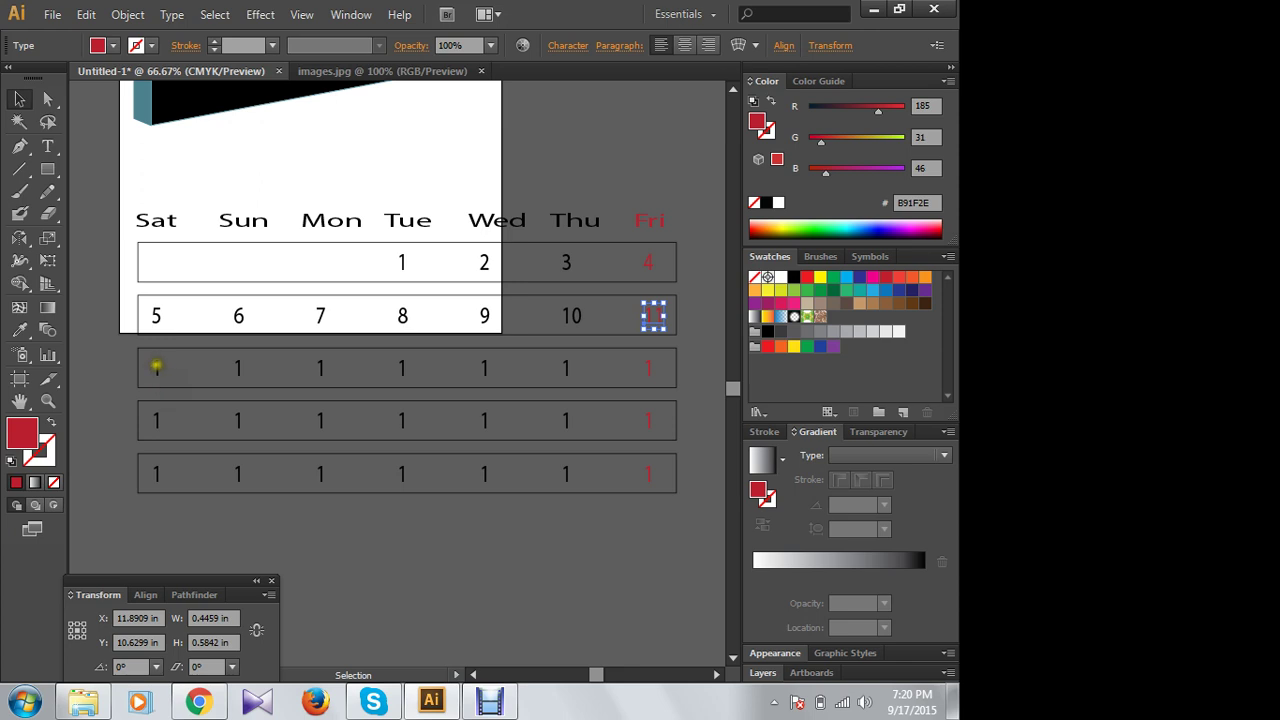
{"action": "left_click", "coordinate": [156, 367]}
Step: Number the row-three Sat, Sun and Mon cells 12, 13 and 14
{"action": "double_click", "coordinate": [158, 368]}
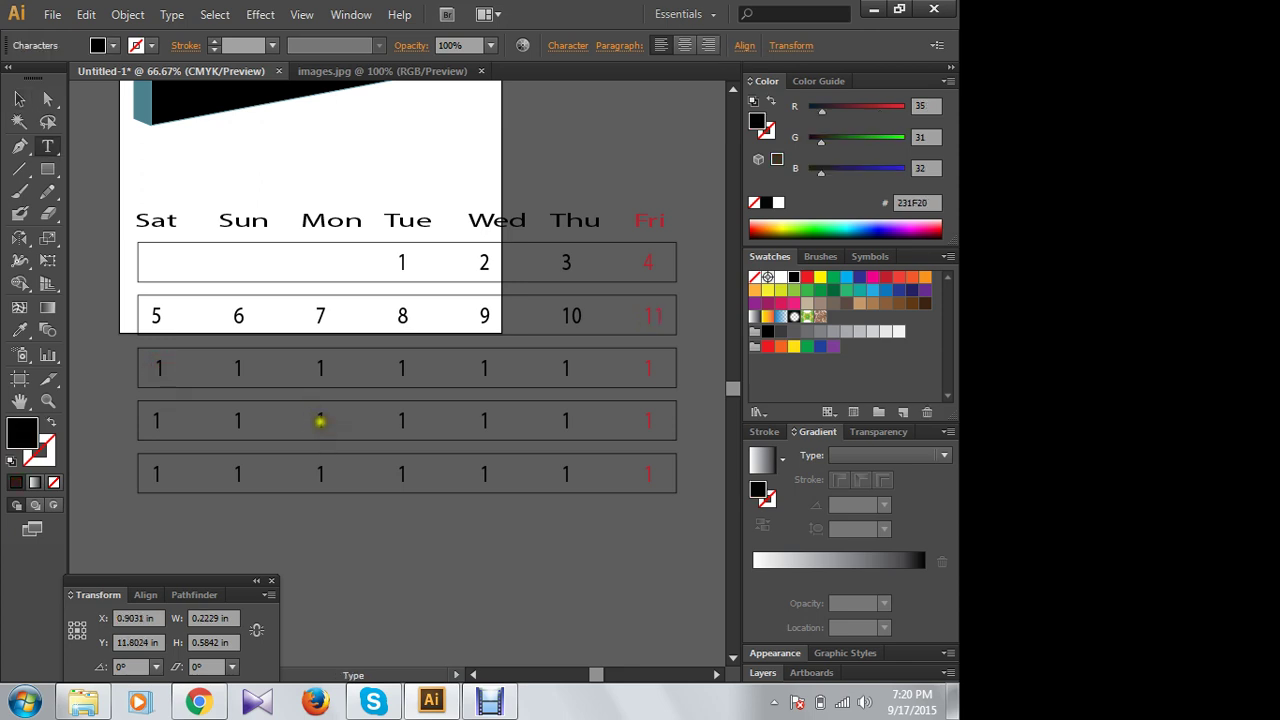
{"action": "type", "text": "2"}
{"action": "left_click", "coordinate": [153, 369]}
{"action": "left_click", "coordinate": [239, 367]}
{"action": "type", "text": "3"}
{"action": "left_click", "coordinate": [328, 370]}
{"action": "type", "text": "4"}
{"action": "left_click", "coordinate": [409, 367]}
{"action": "left_click", "coordinate": [405, 370]}
{"action": "left_click", "coordinate": [325, 368]}
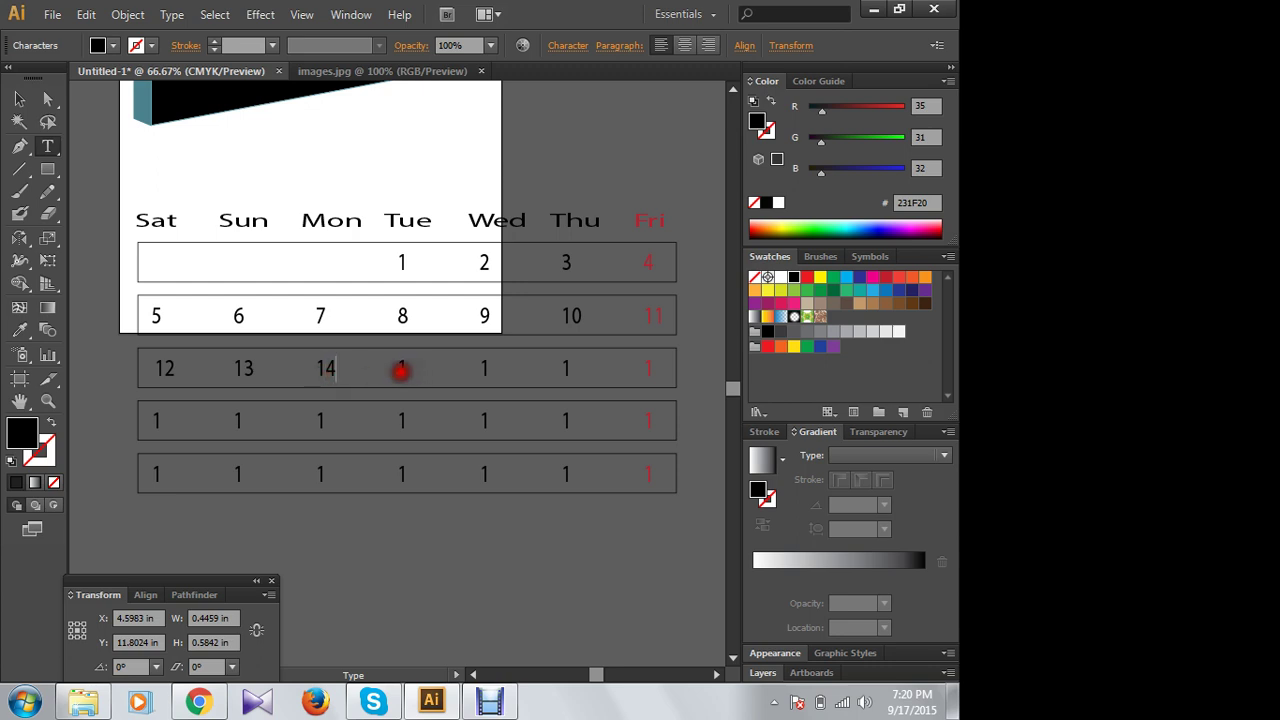
{"action": "left_click", "coordinate": [18, 98]}
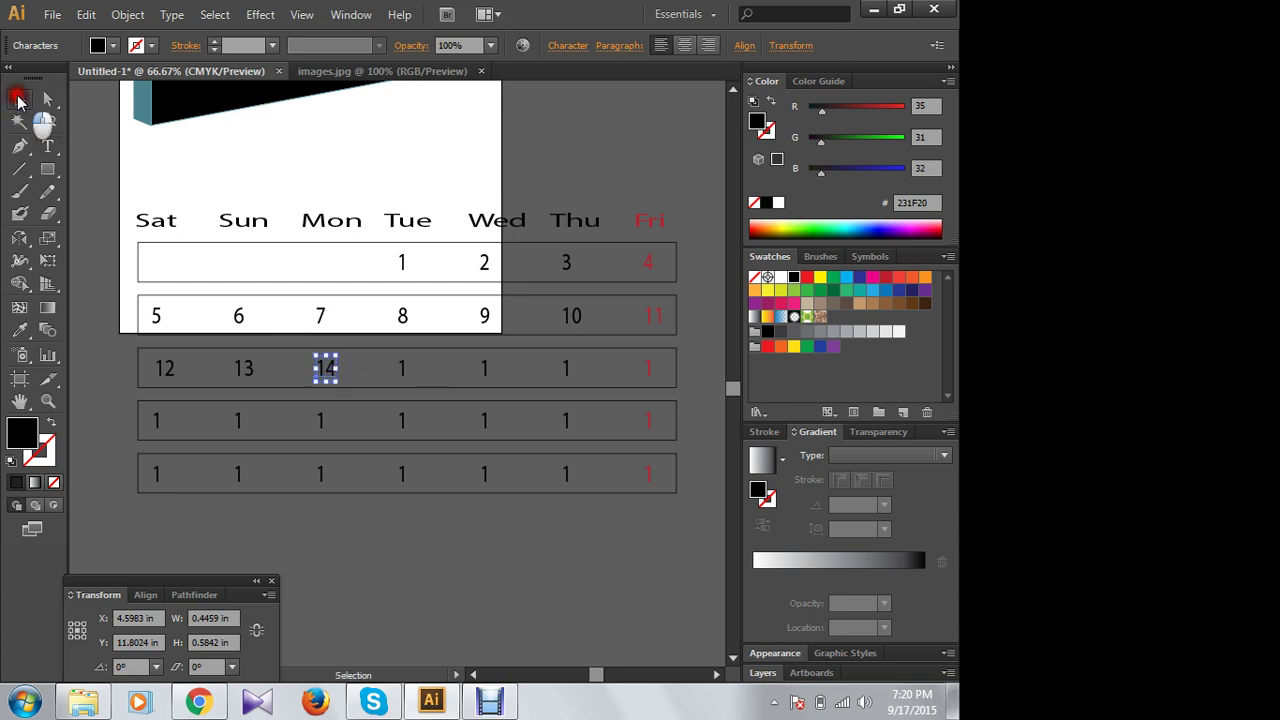
Step: Select and deselect the third-row rectangle, then zoom out to 50%
{"action": "left_click", "coordinate": [402, 369]}
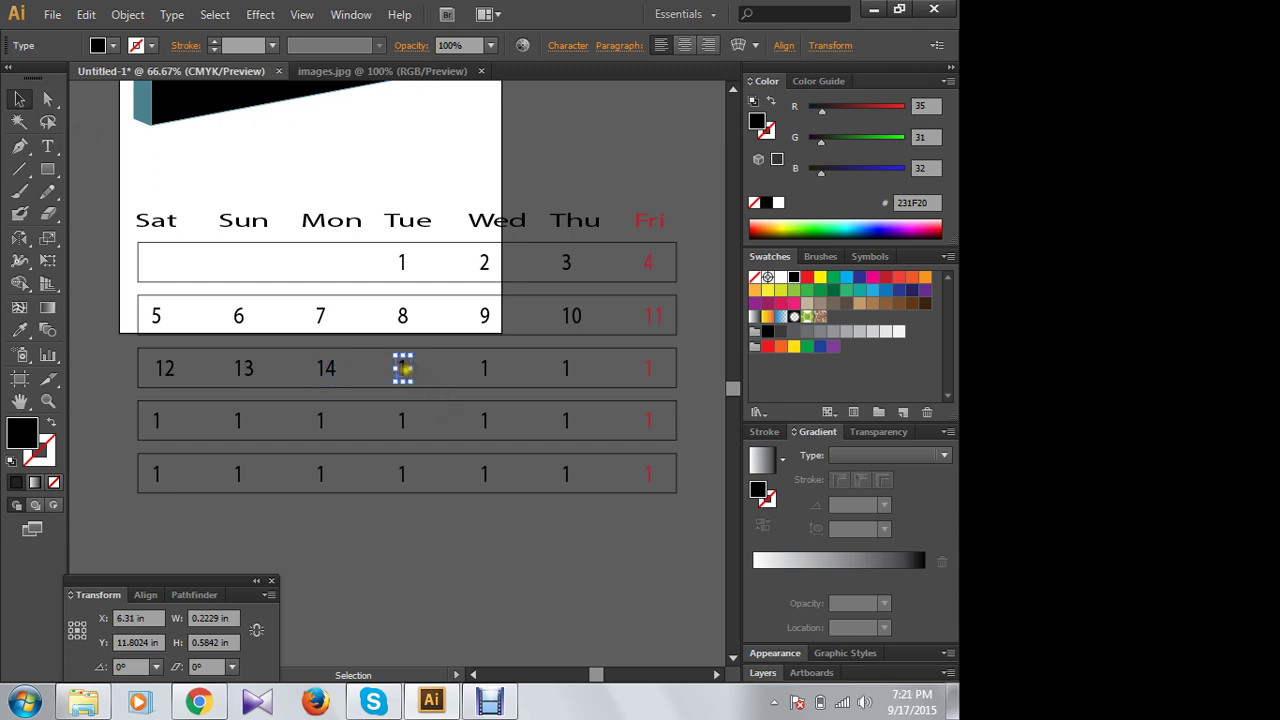
{"action": "left_click", "coordinate": [407, 369]}
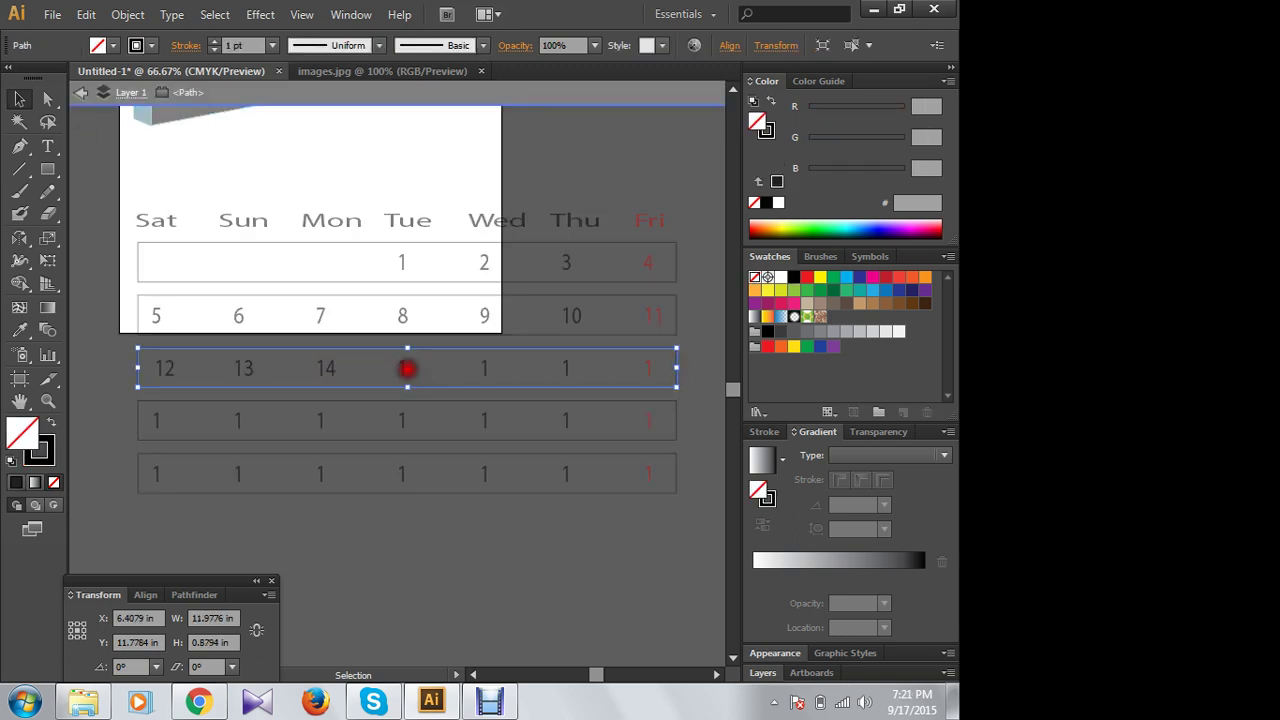
{"action": "left_click", "coordinate": [443, 534]}
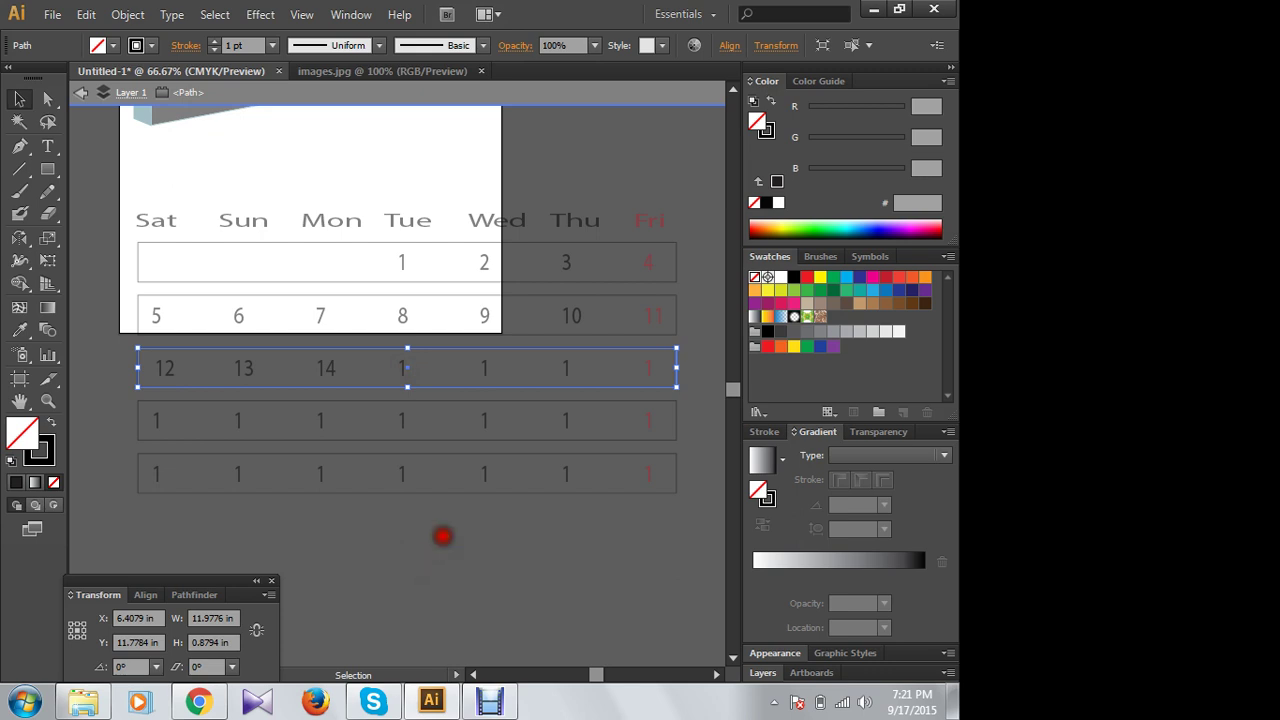
{"action": "left_click", "coordinate": [400, 369]}
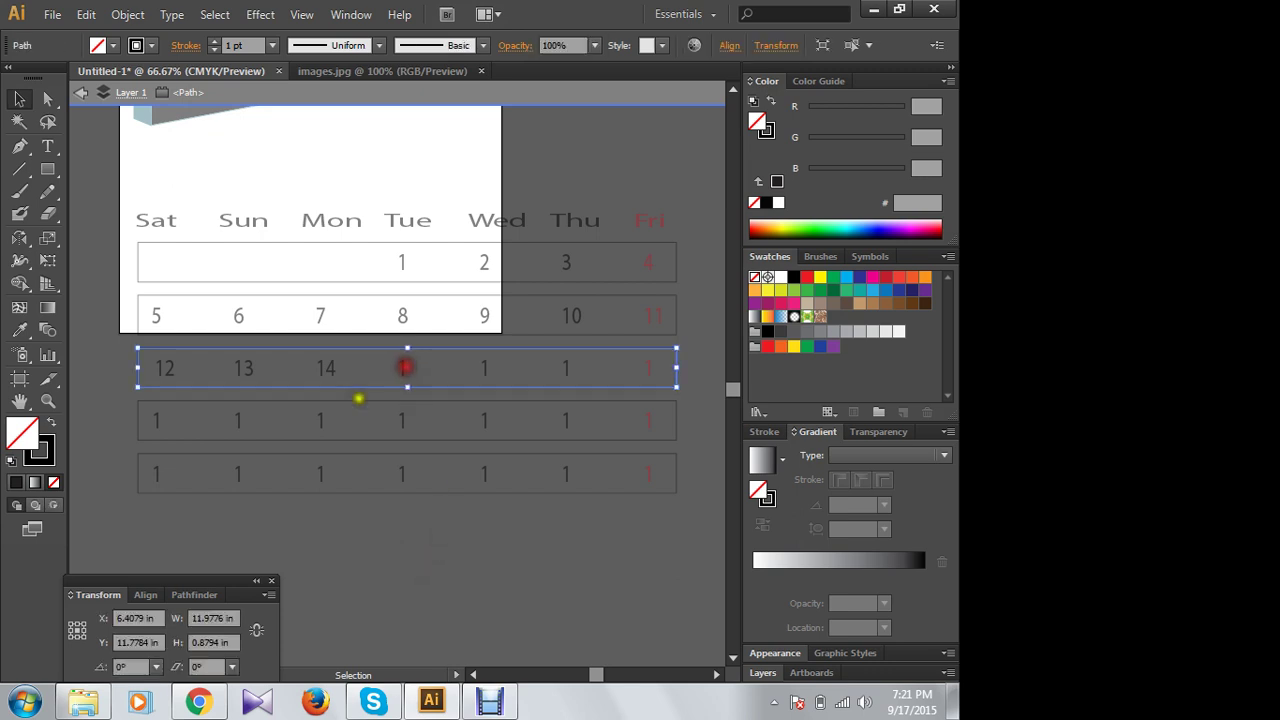
{"action": "left_click", "coordinate": [20, 98]}
{"action": "left_click", "coordinate": [586, 176]}
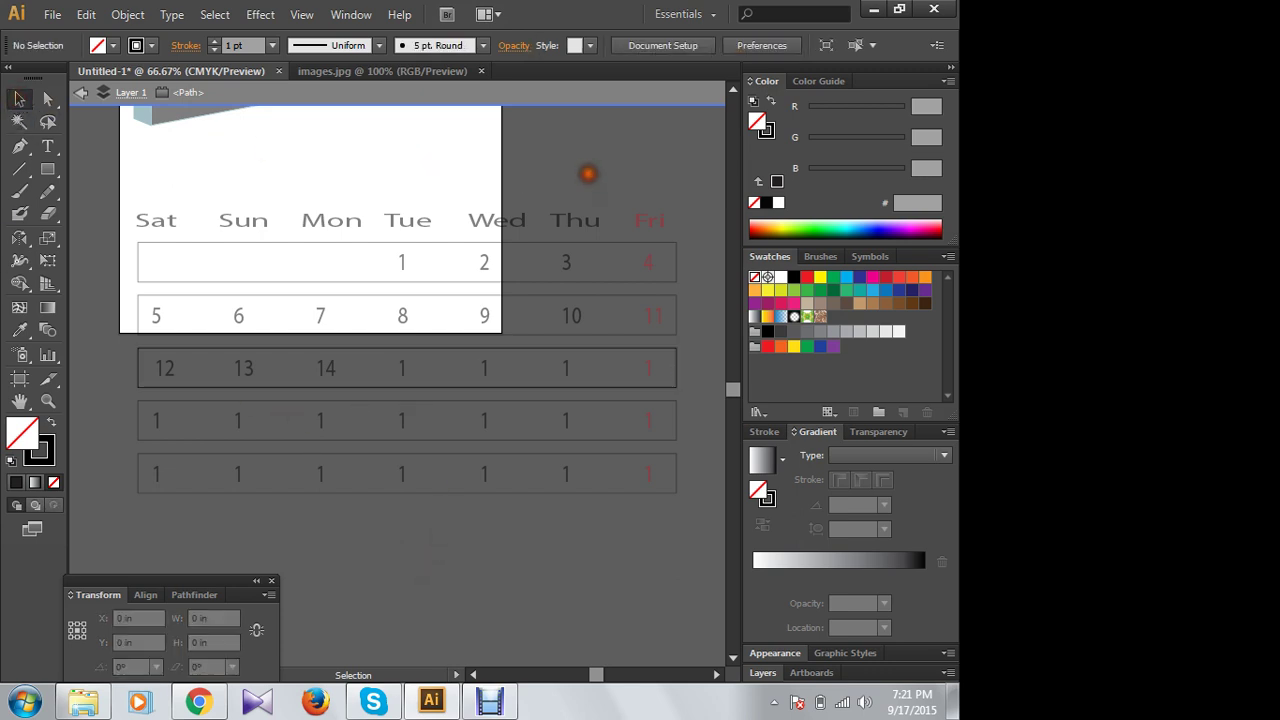
{"action": "left_click", "coordinate": [420, 545]}
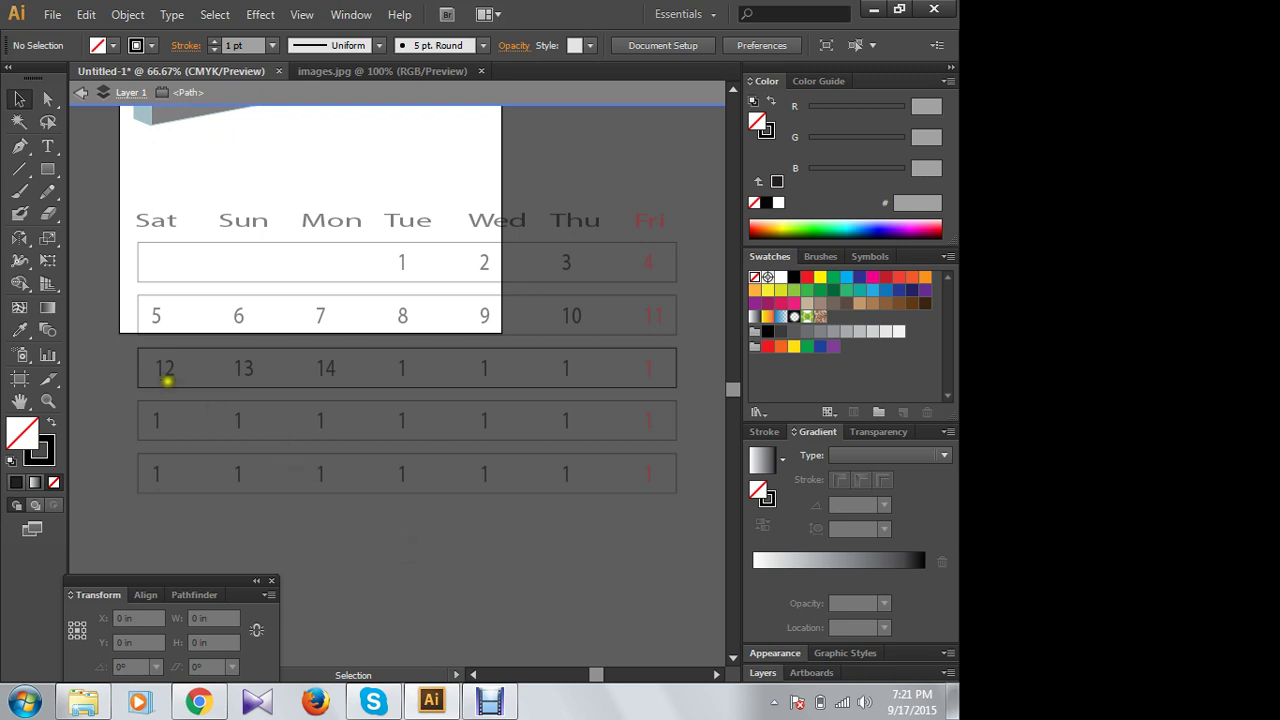
{"action": "left_click", "coordinate": [163, 366]}
{"action": "left_click", "coordinate": [103, 396]}
{"action": "key", "text": "ctrl+minus"}
Step: Exit isolation mode and change row three's Mon date to 14
{"action": "left_click", "coordinate": [540, 206]}
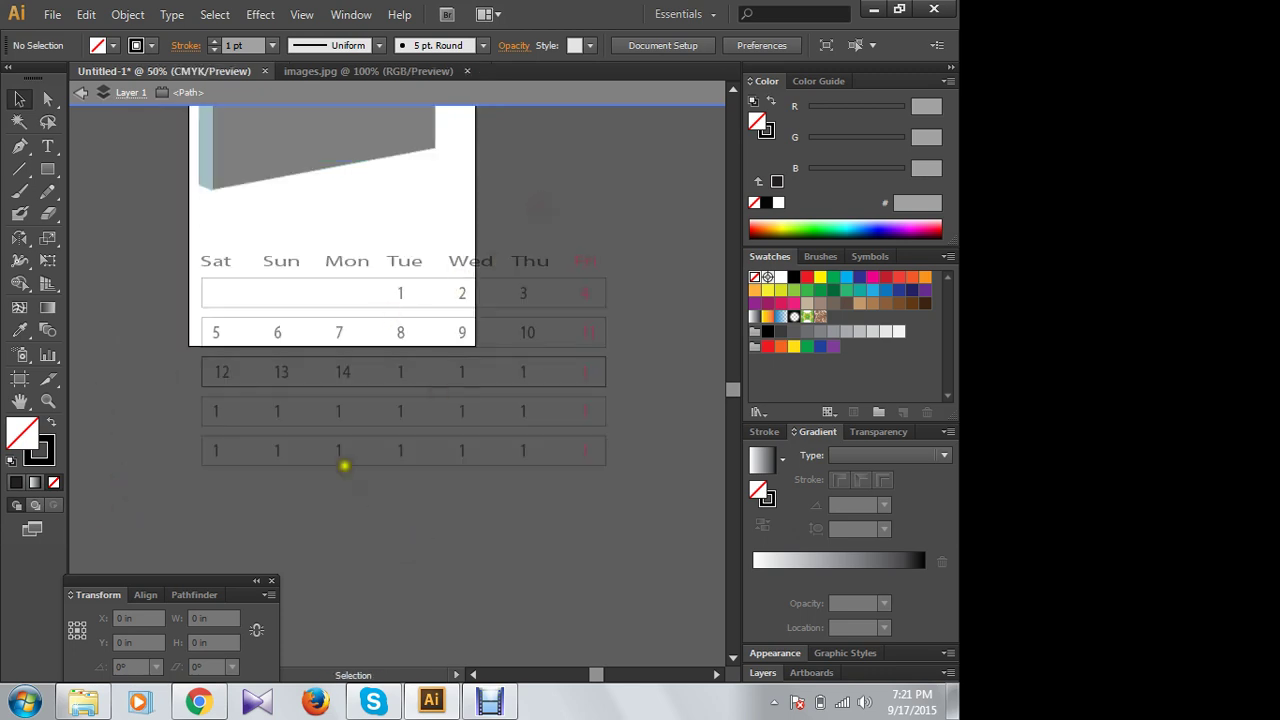
{"action": "double_click", "coordinate": [297, 466]}
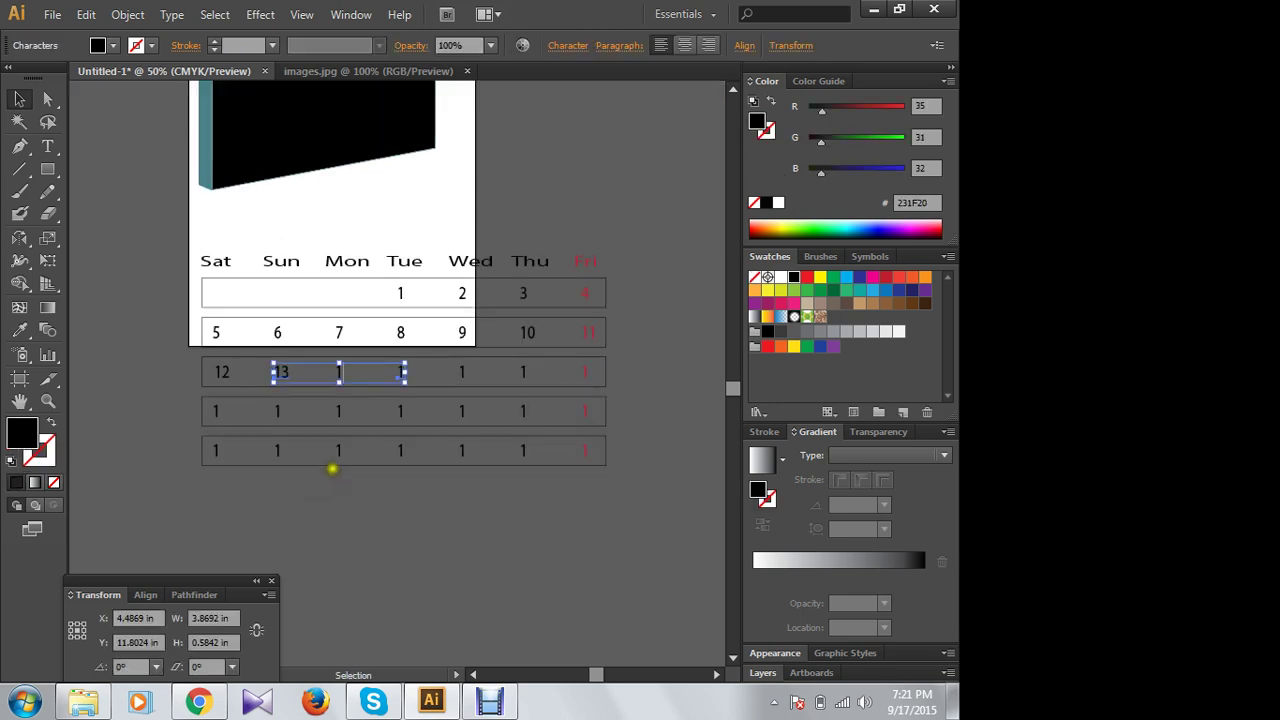
{"action": "left_click", "coordinate": [415, 495]}
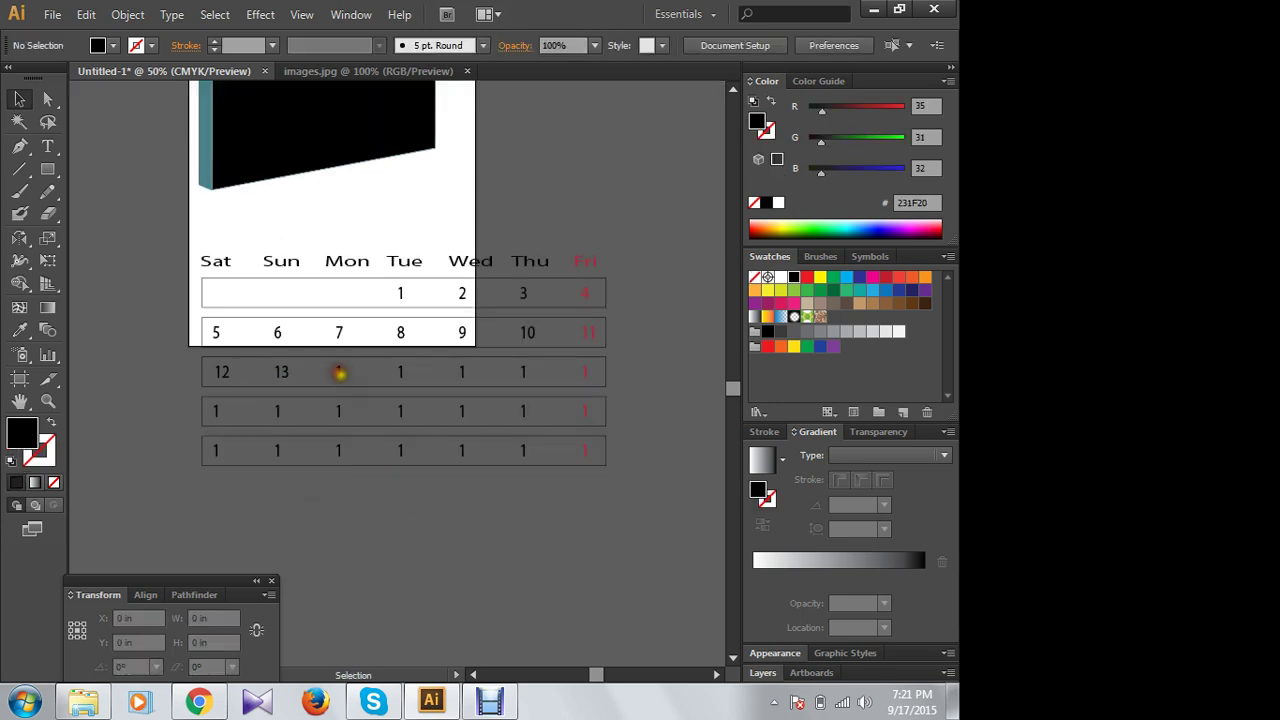
{"action": "double_click", "coordinate": [338, 372]}
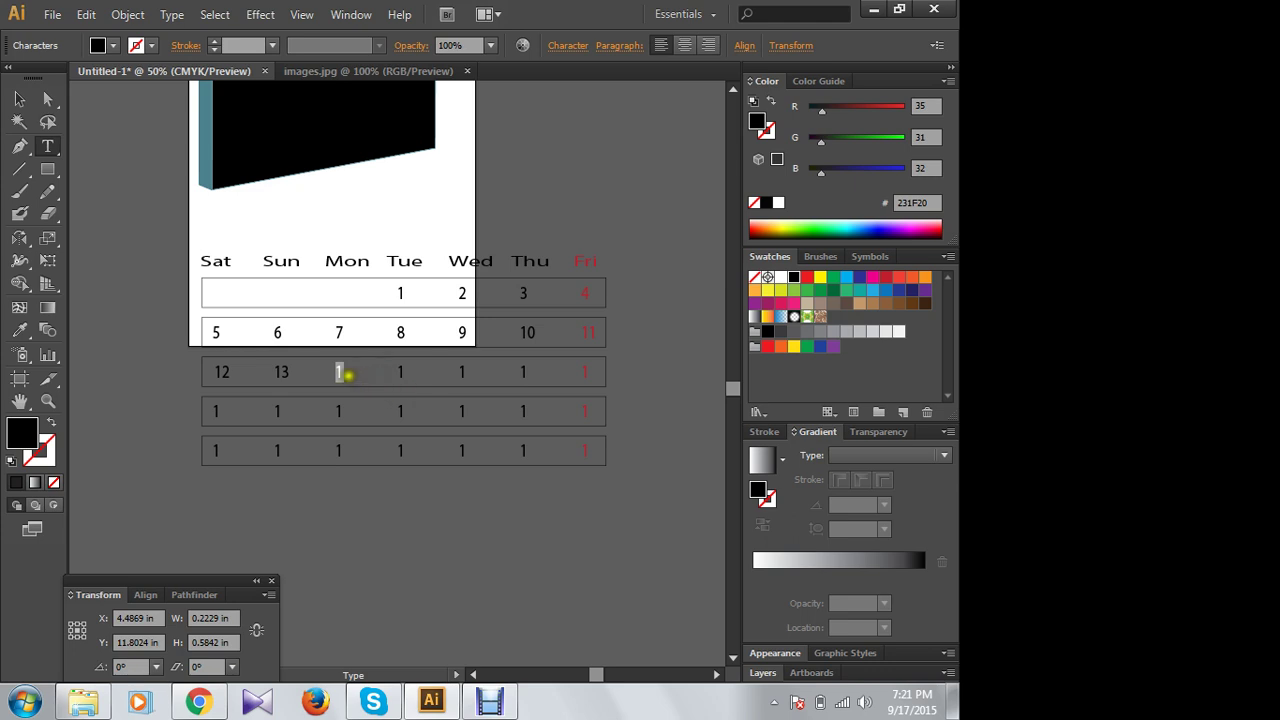
{"action": "left_click", "coordinate": [345, 373]}
{"action": "type", "text": "4"}
{"action": "left_click", "coordinate": [400, 374]}
{"action": "left_click", "coordinate": [399, 374]}
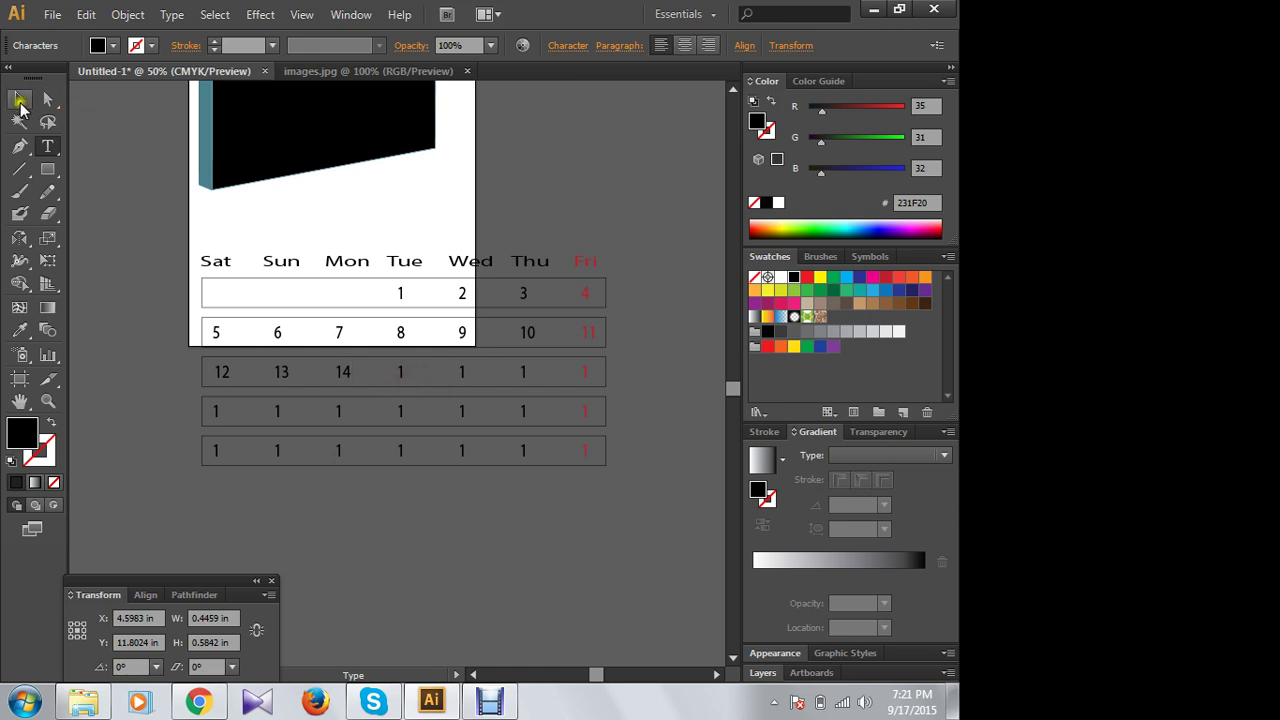
{"action": "left_click", "coordinate": [19, 98]}
Step: Change row three's Tue and Wed dates to 15 and 16
{"action": "key", "text": "t"}
{"action": "left_click", "coordinate": [400, 372]}
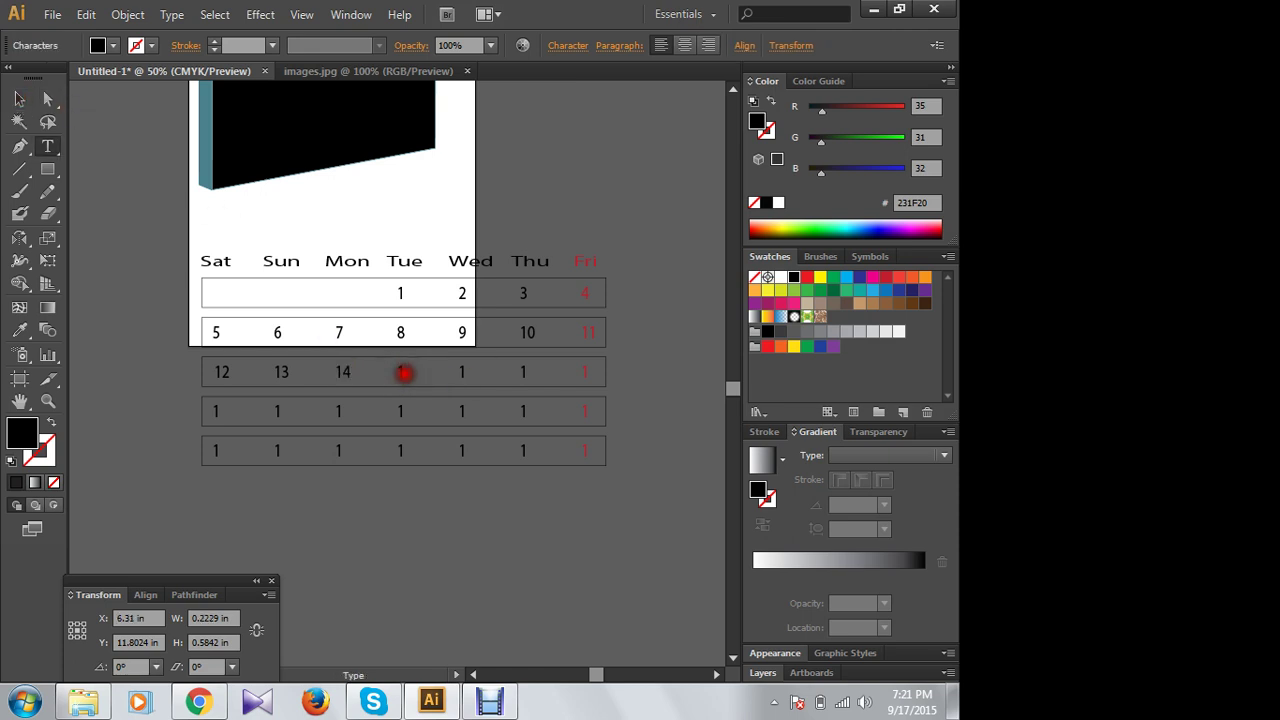
{"action": "type", "text": "5"}
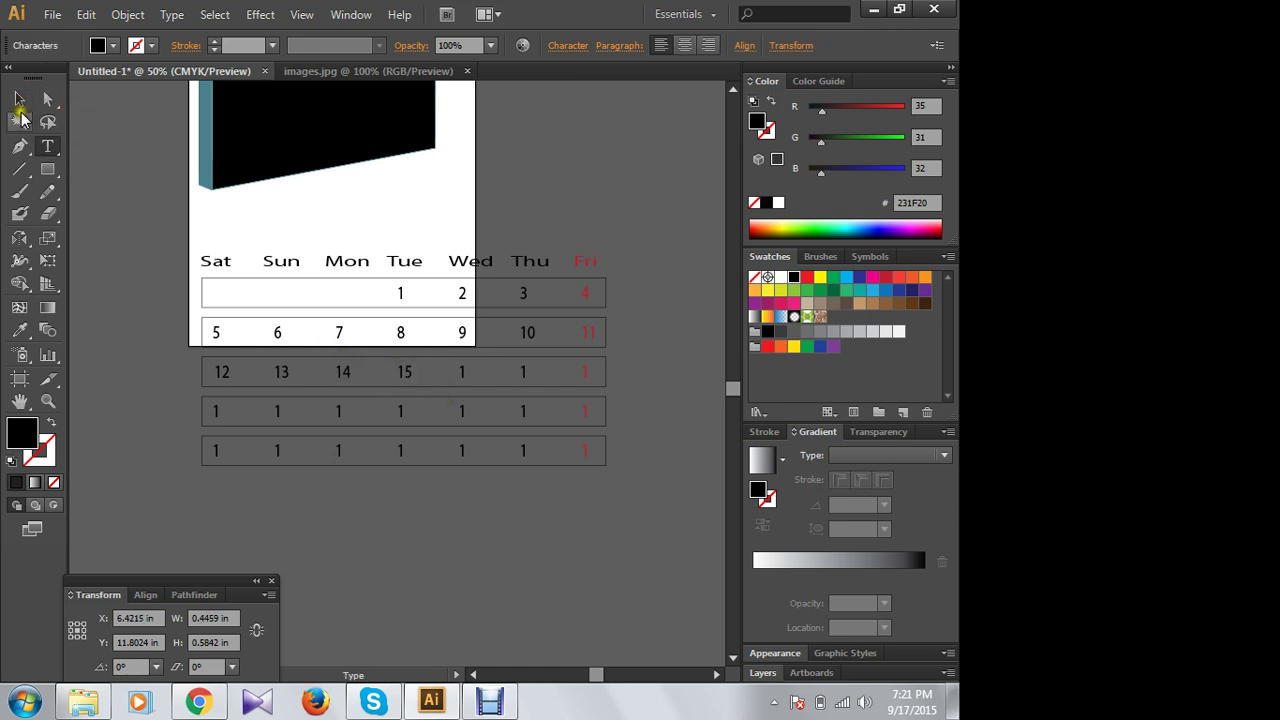
{"action": "left_click", "coordinate": [19, 98]}
{"action": "left_click", "coordinate": [462, 372]}
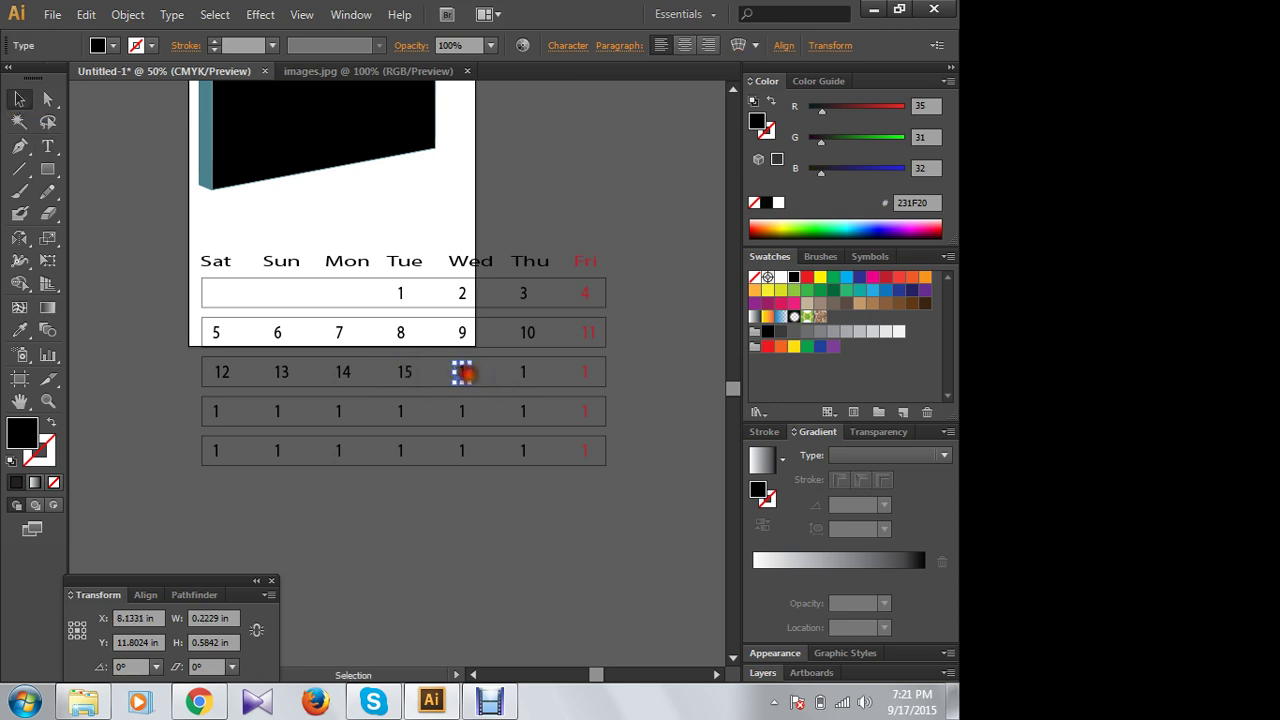
{"action": "key", "text": "t"}
{"action": "left_click", "coordinate": [463, 372]}
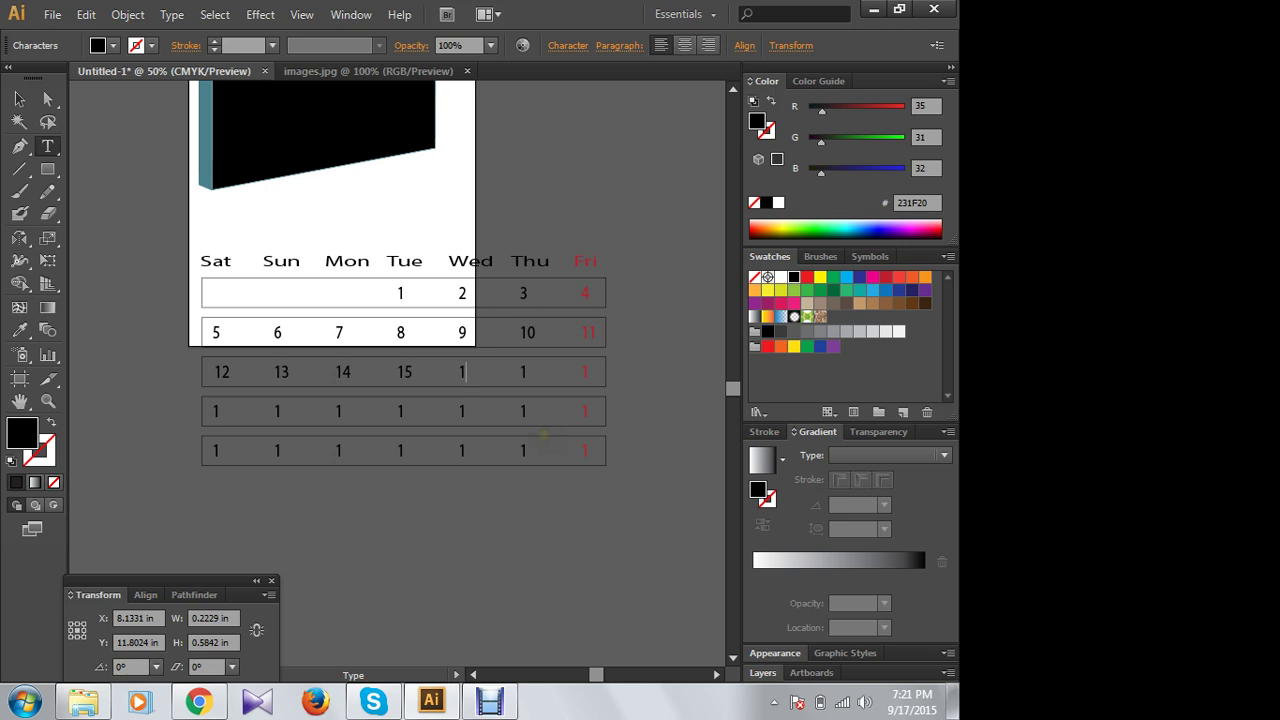
{"action": "type", "text": "6"}
Step: Change row three's Thu date to 17 and the red Fri date to 18
{"action": "left_click", "coordinate": [530, 373]}
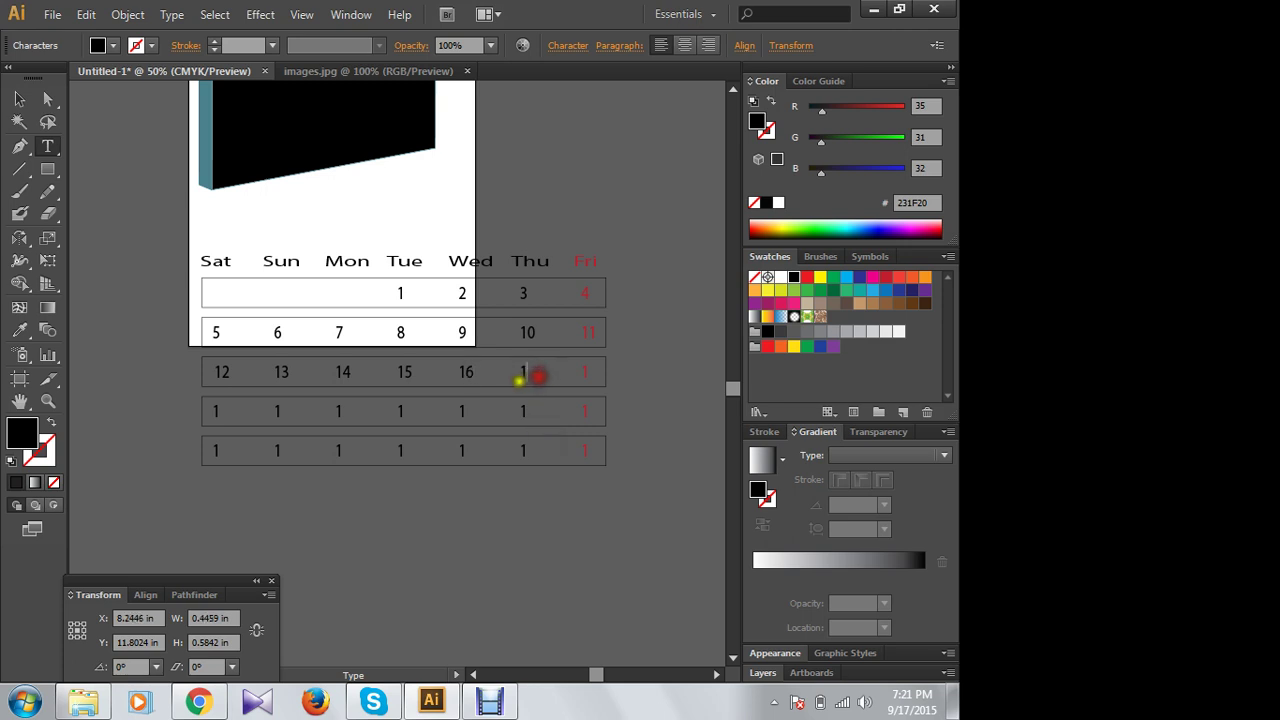
{"action": "type", "text": "7"}
{"action": "double_click", "coordinate": [587, 373]}
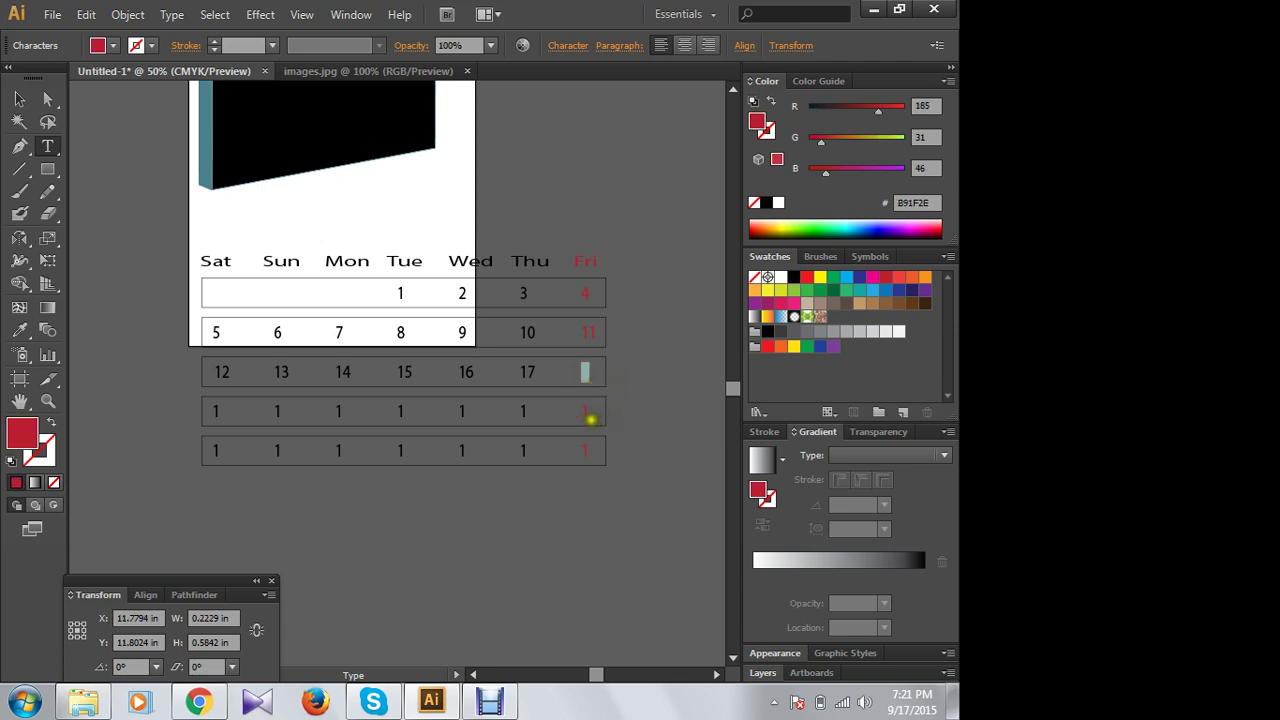
{"action": "type", "text": "1"}
{"action": "key", "text": "ctrl+a"}
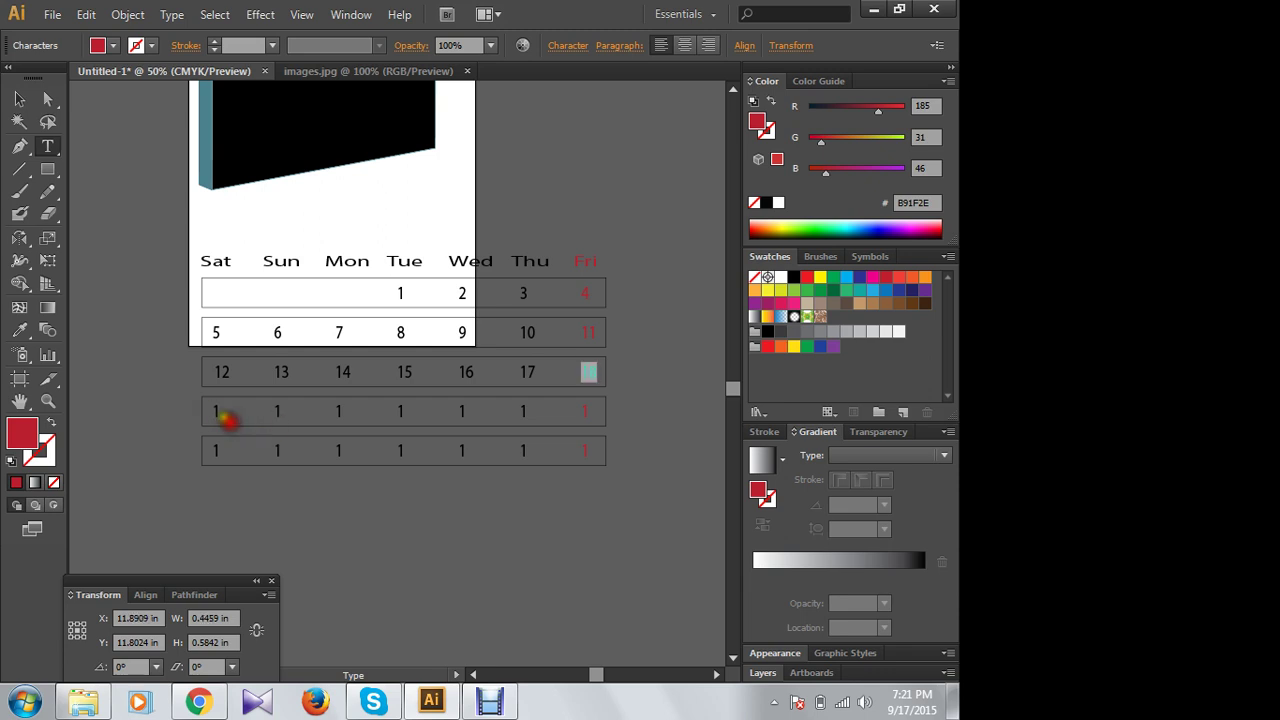
{"action": "double_click", "coordinate": [214, 411]}
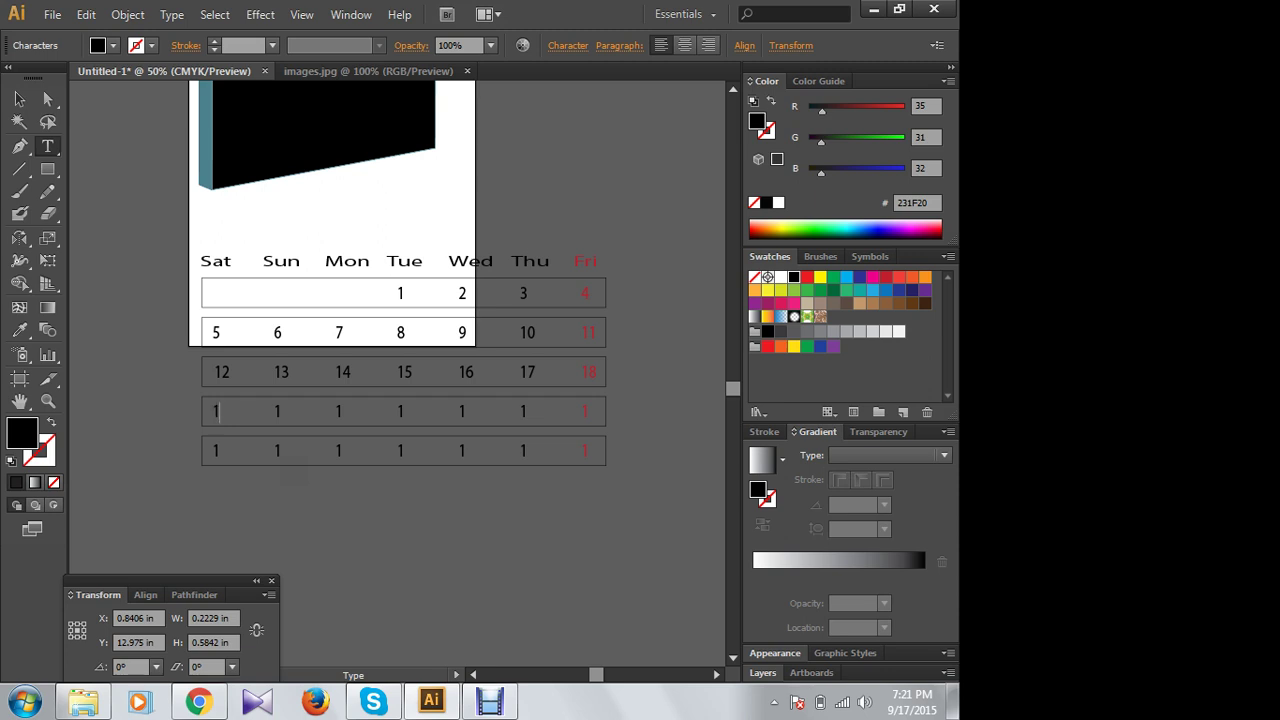
{"action": "type", "text": "9"}
Step: Number row four's Sun and Mon cells 20 and 21
{"action": "double_click", "coordinate": [277, 413]}
{"action": "type", "text": "2"}
{"action": "double_click", "coordinate": [310, 416]}
{"action": "type", "text": "2"}
{"action": "left_click_drag", "start_coordinate": [405, 414], "coordinate": [390, 414]}
{"action": "left_click", "coordinate": [427, 416]}
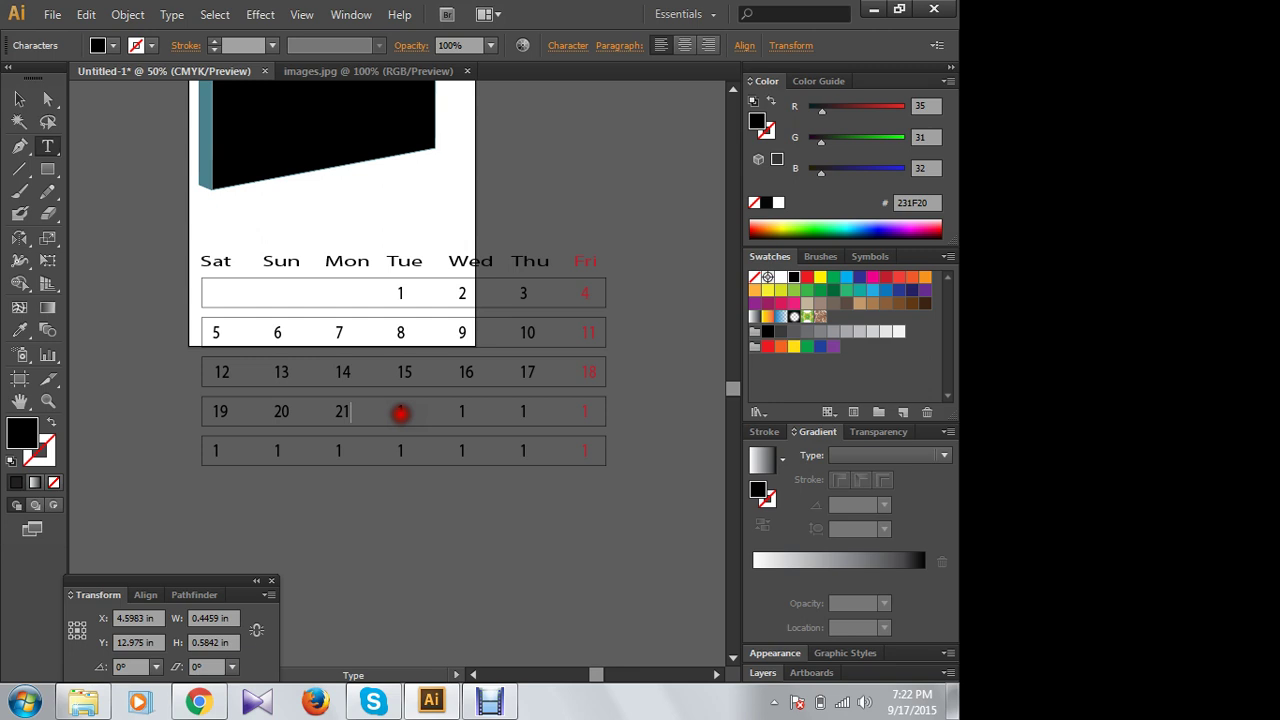
{"action": "left_click", "coordinate": [19, 98]}
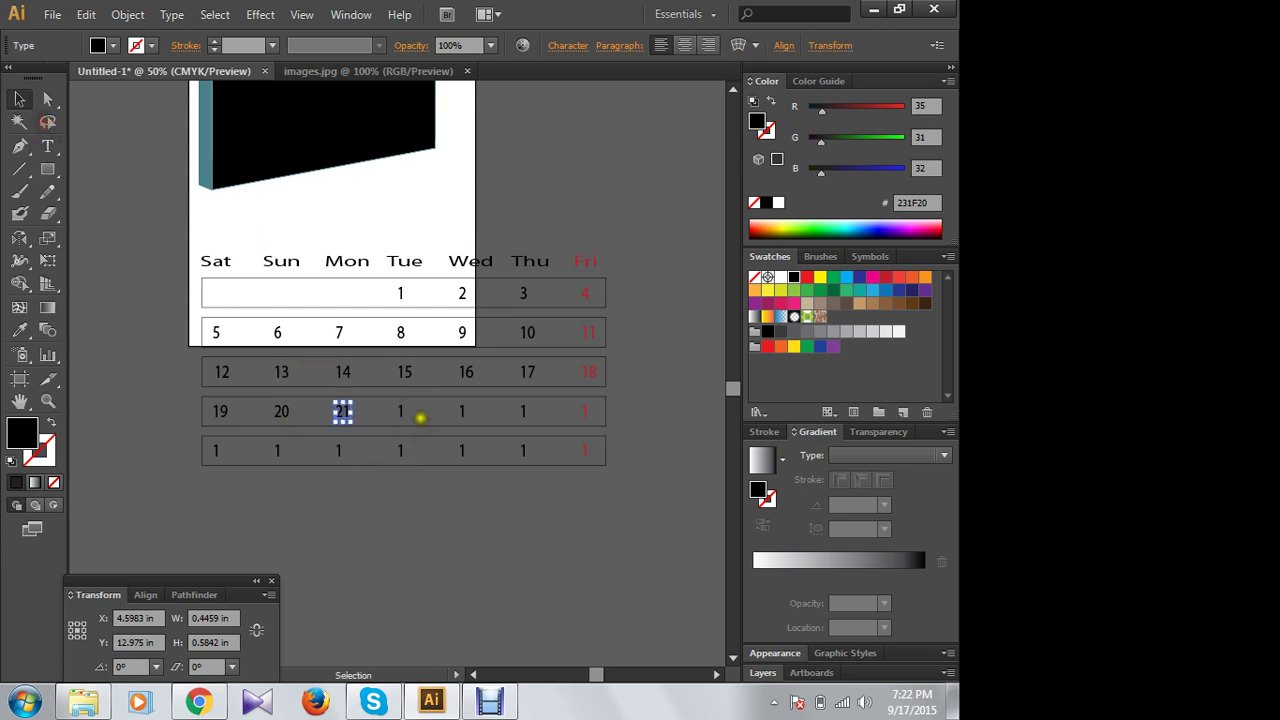
Step: Number row four's Tue and Wed cells 22 and 23
{"action": "key", "text": "t"}
{"action": "left_click_drag", "start_coordinate": [399, 411], "coordinate": [416, 418]}
{"action": "type", "text": "22"}
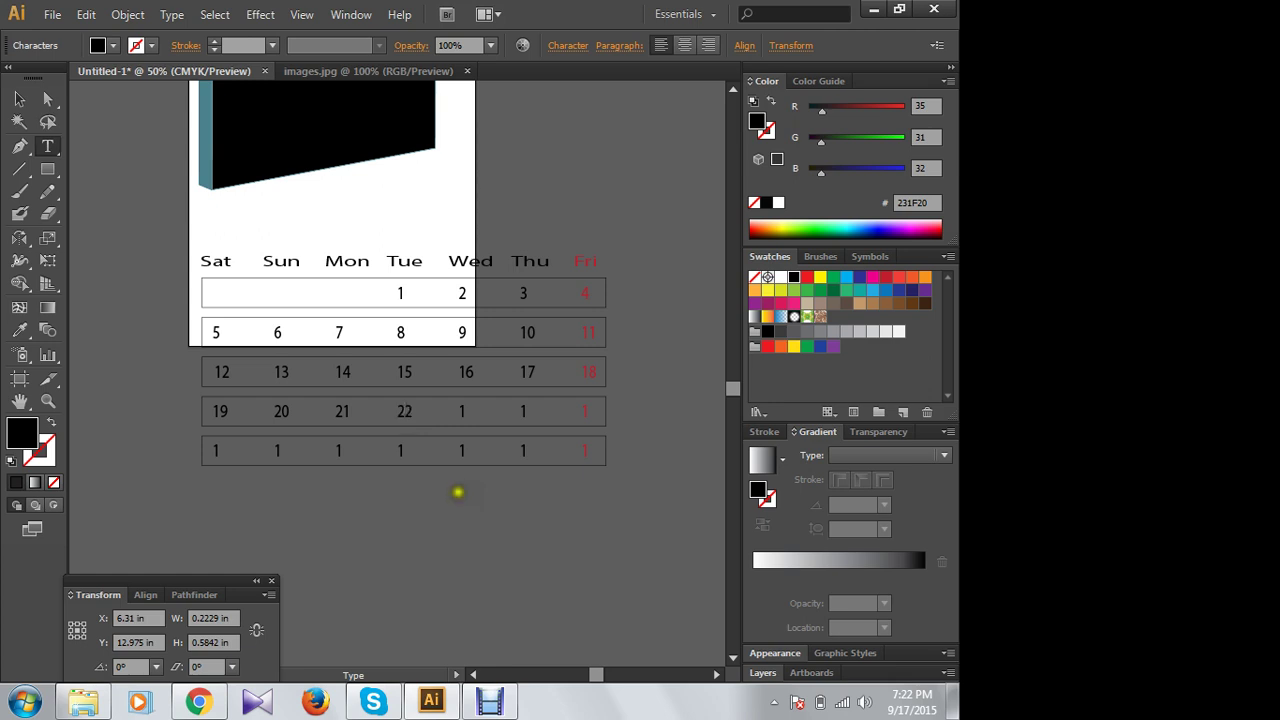
{"action": "left_click", "coordinate": [464, 414]}
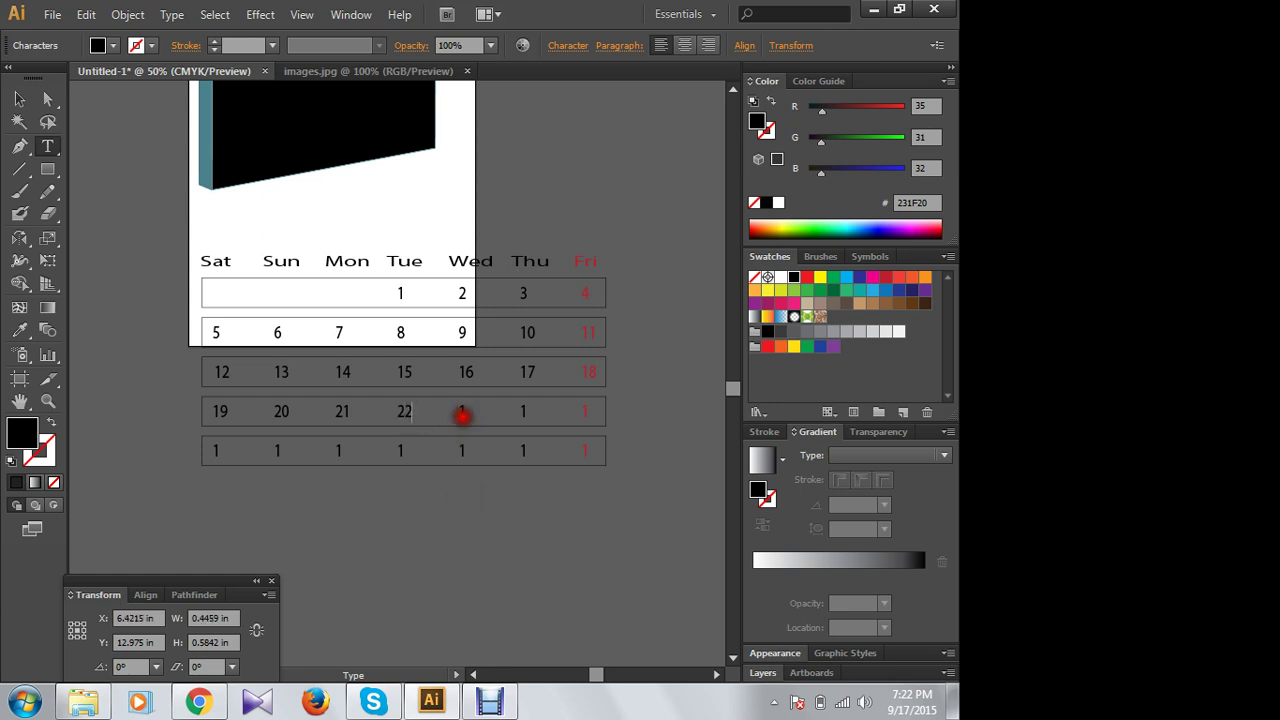
{"action": "left_click_drag", "start_coordinate": [462, 414], "coordinate": [490, 418]}
{"action": "type", "text": "23"}
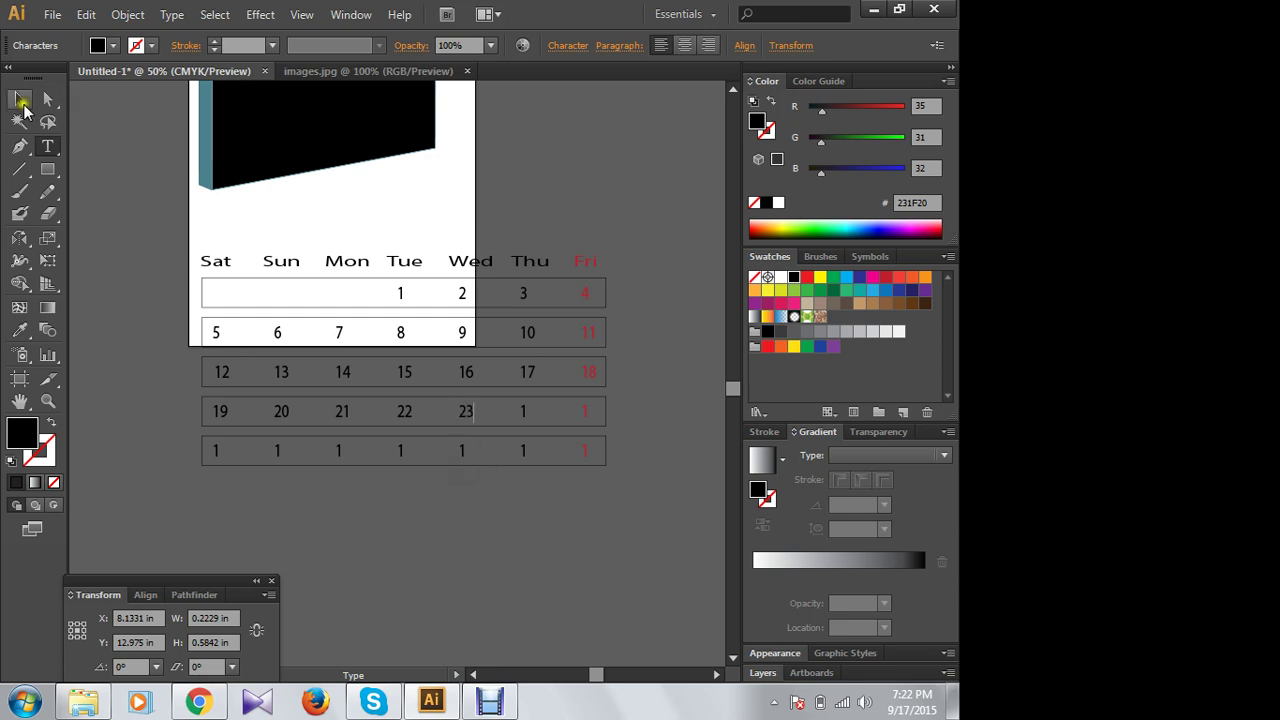
{"action": "left_click", "coordinate": [19, 98]}
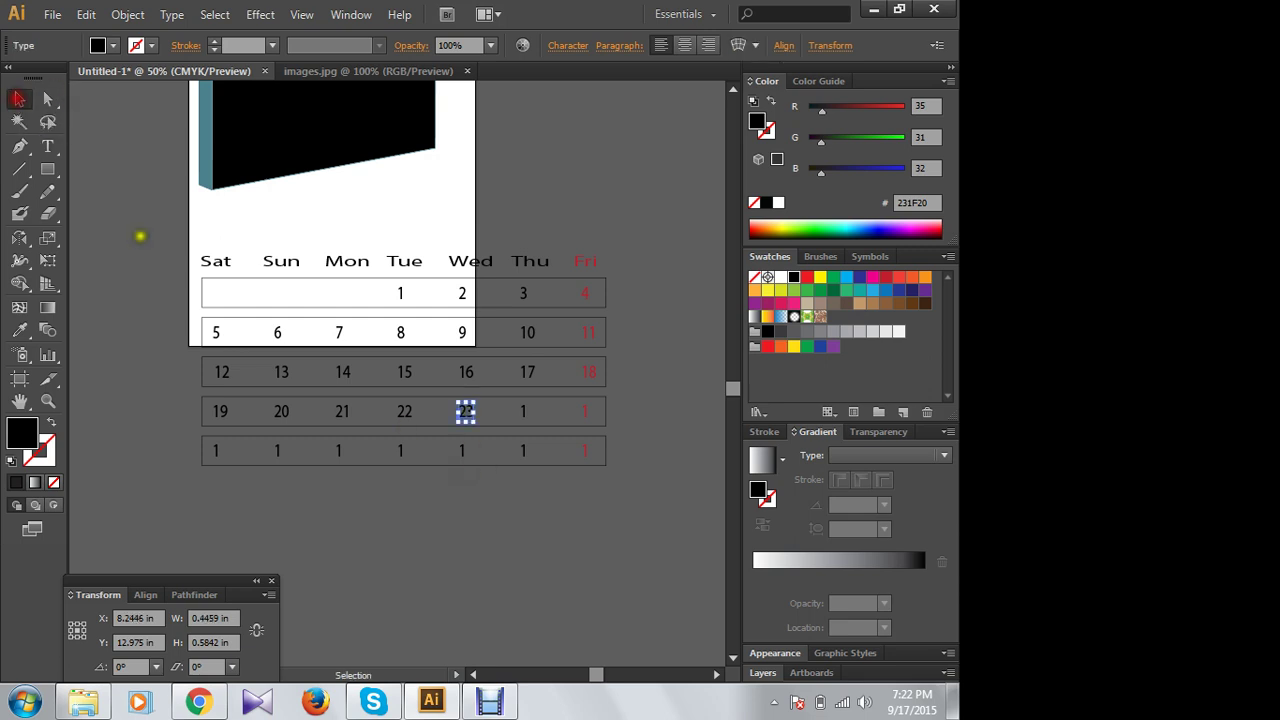
Step: Number row four's Thu cell 24 and the red Fri cell 25
{"action": "key", "text": "t"}
{"action": "left_click", "coordinate": [524, 411]}
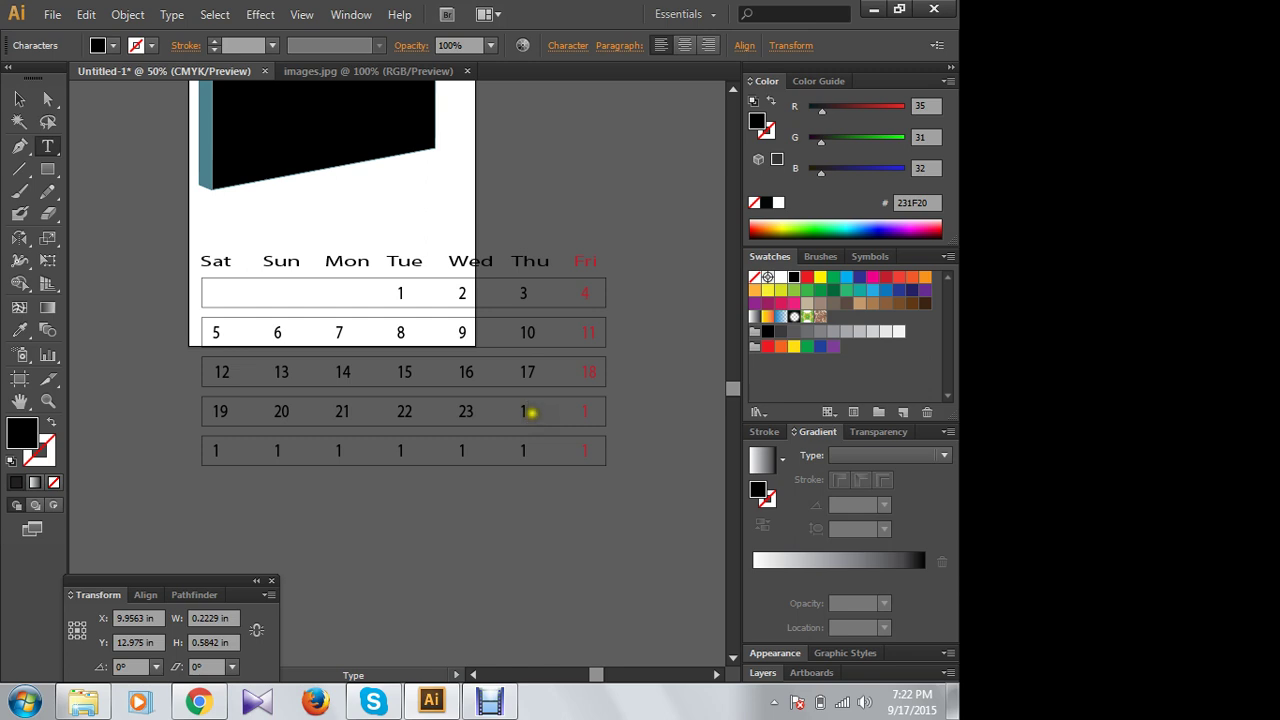
{"action": "left_click_drag", "start_coordinate": [531, 412], "coordinate": [510, 419]}
{"action": "type", "text": "24"}
{"action": "left_click", "coordinate": [19, 98]}
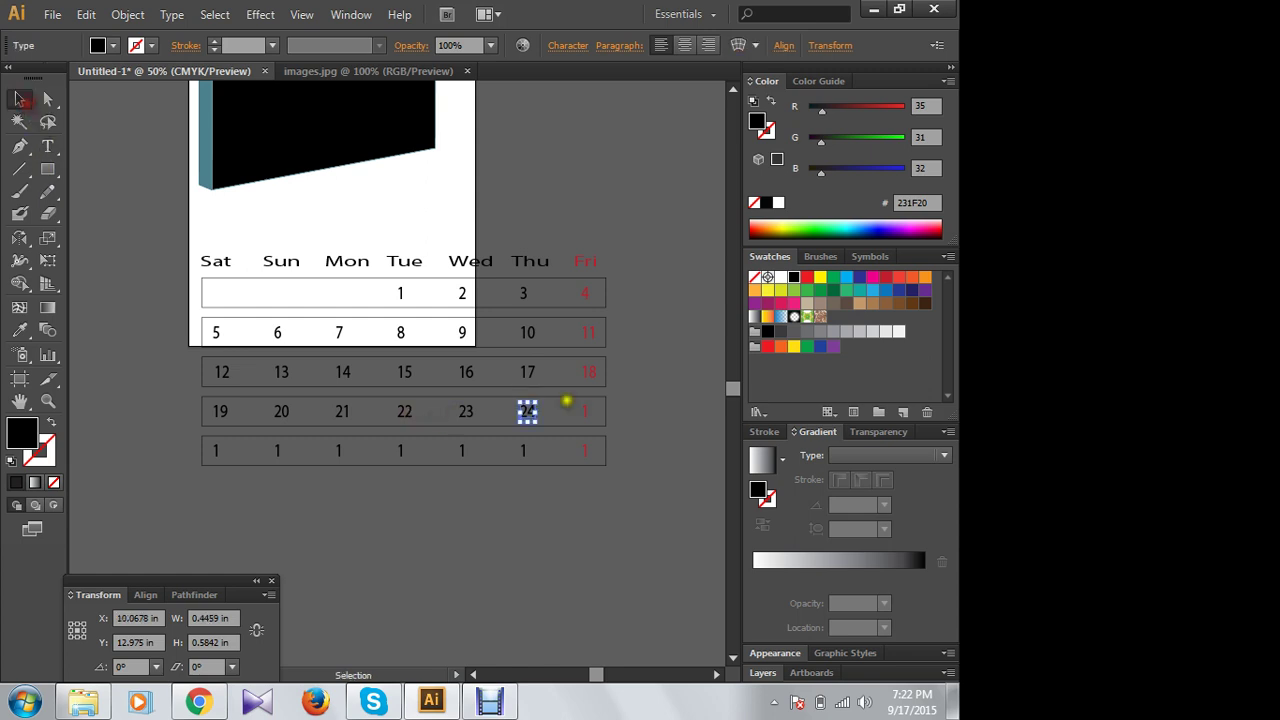
{"action": "double_click", "coordinate": [583, 412]}
{"action": "left_click_drag", "start_coordinate": [585, 412], "coordinate": [580, 431]}
{"action": "type", "text": "25"}
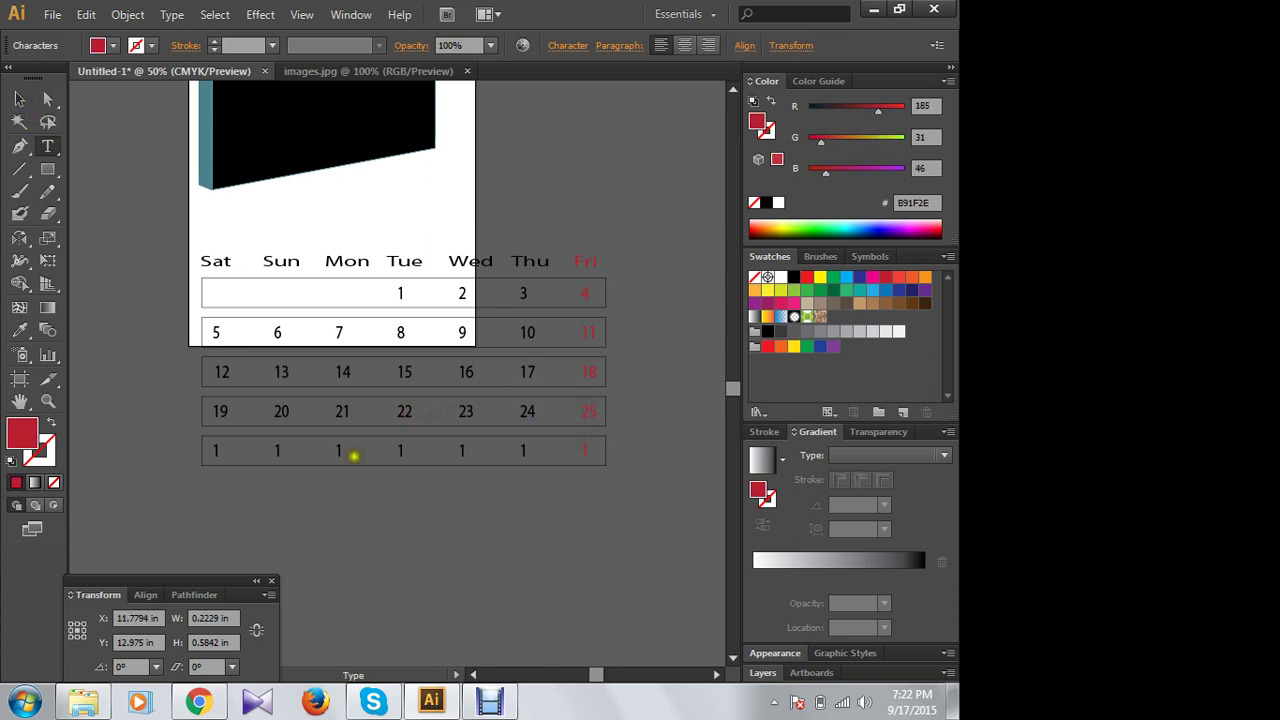
{"action": "left_click", "coordinate": [19, 98]}
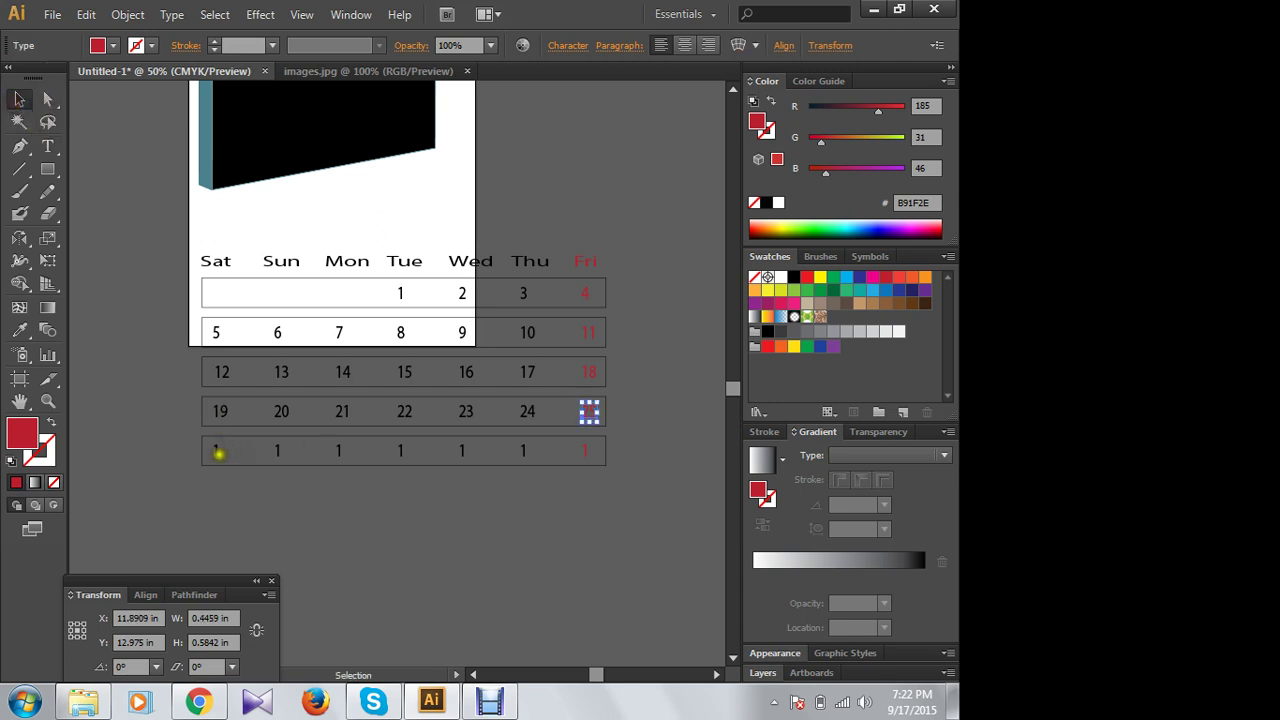
Step: Change the last row's Sat, Sun and Mon placeholder 1s to 26, 27 and 28
{"action": "double_click", "coordinate": [216, 450]}
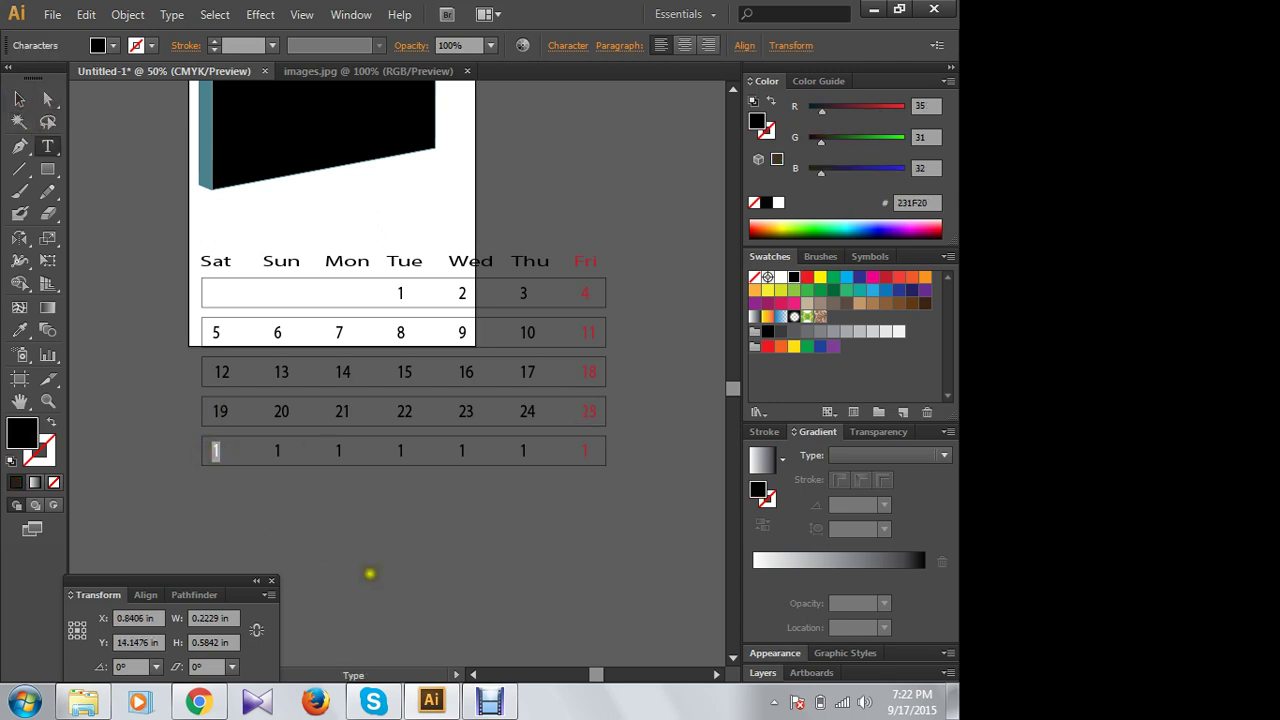
{"action": "type", "text": "26"}
{"action": "left_click", "coordinate": [19, 98]}
{"action": "double_click", "coordinate": [277, 450]}
{"action": "type", "text": "27"}
{"action": "left_click", "coordinate": [19, 98]}
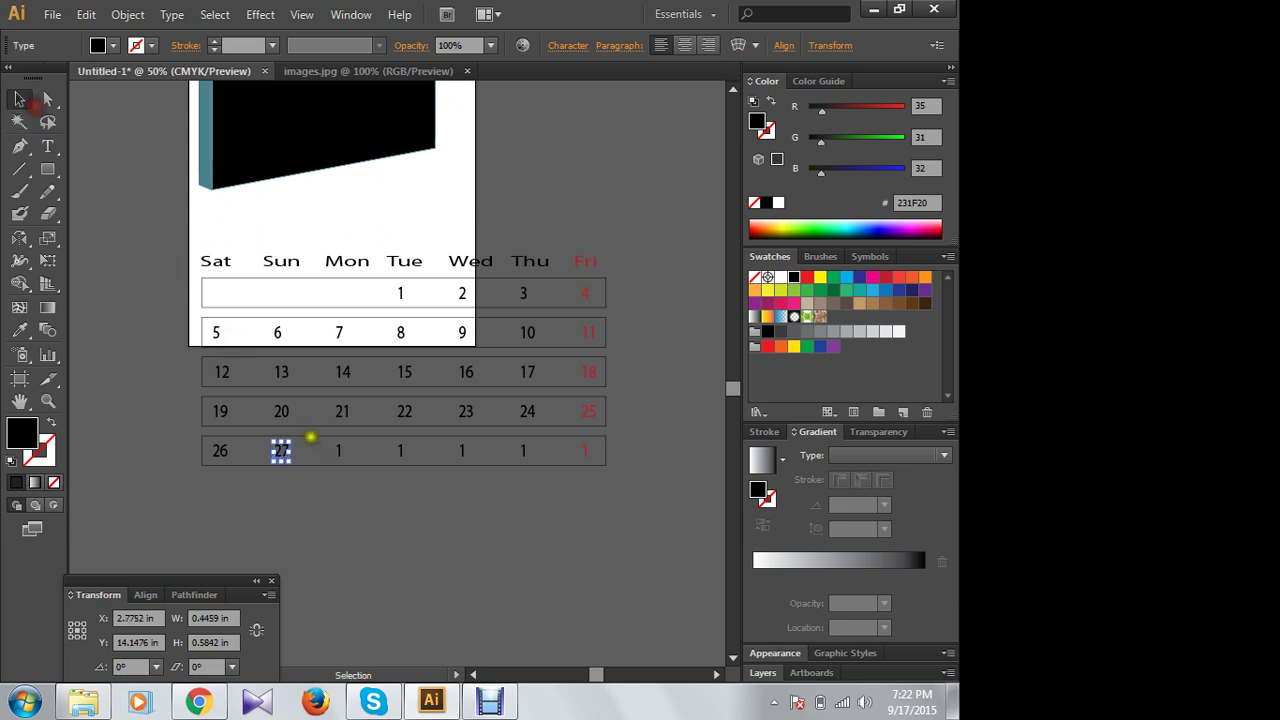
{"action": "double_click", "coordinate": [341, 452]}
{"action": "type", "text": "28"}
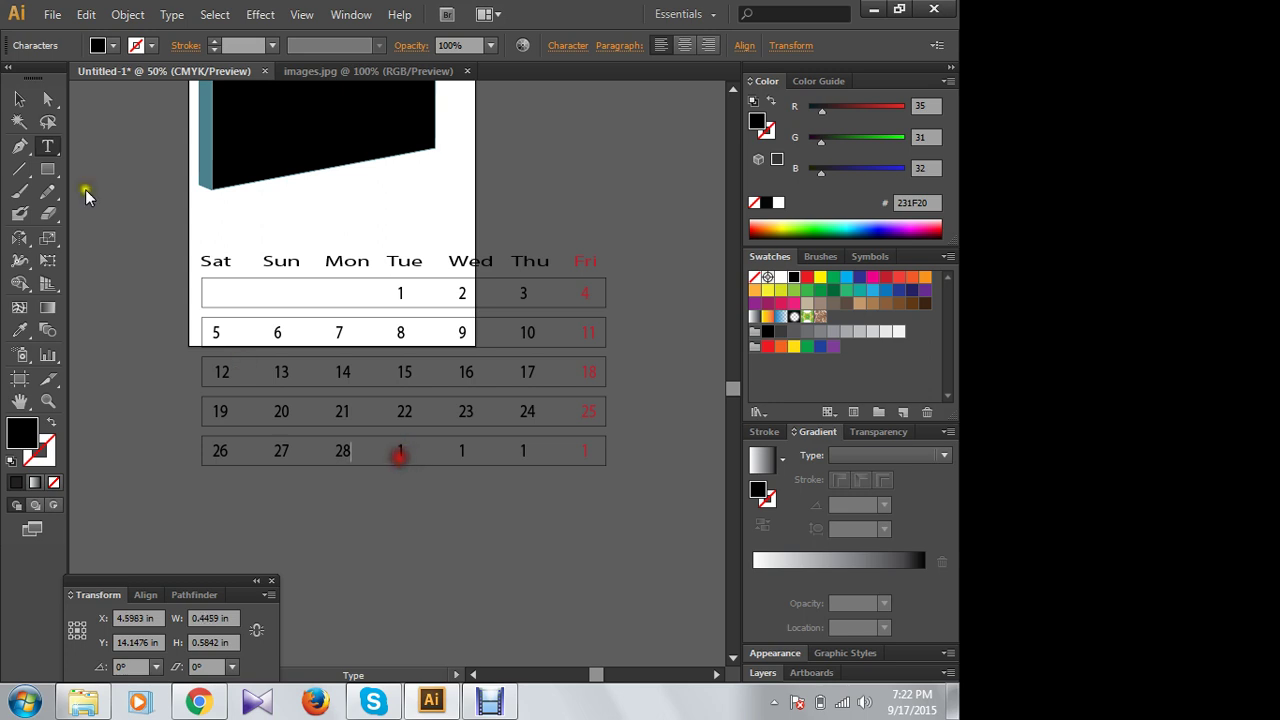
{"action": "left_click", "coordinate": [20, 102]}
Step: Change the last row's Tue and Wed cells to 29 and 30
{"action": "double_click", "coordinate": [400, 451]}
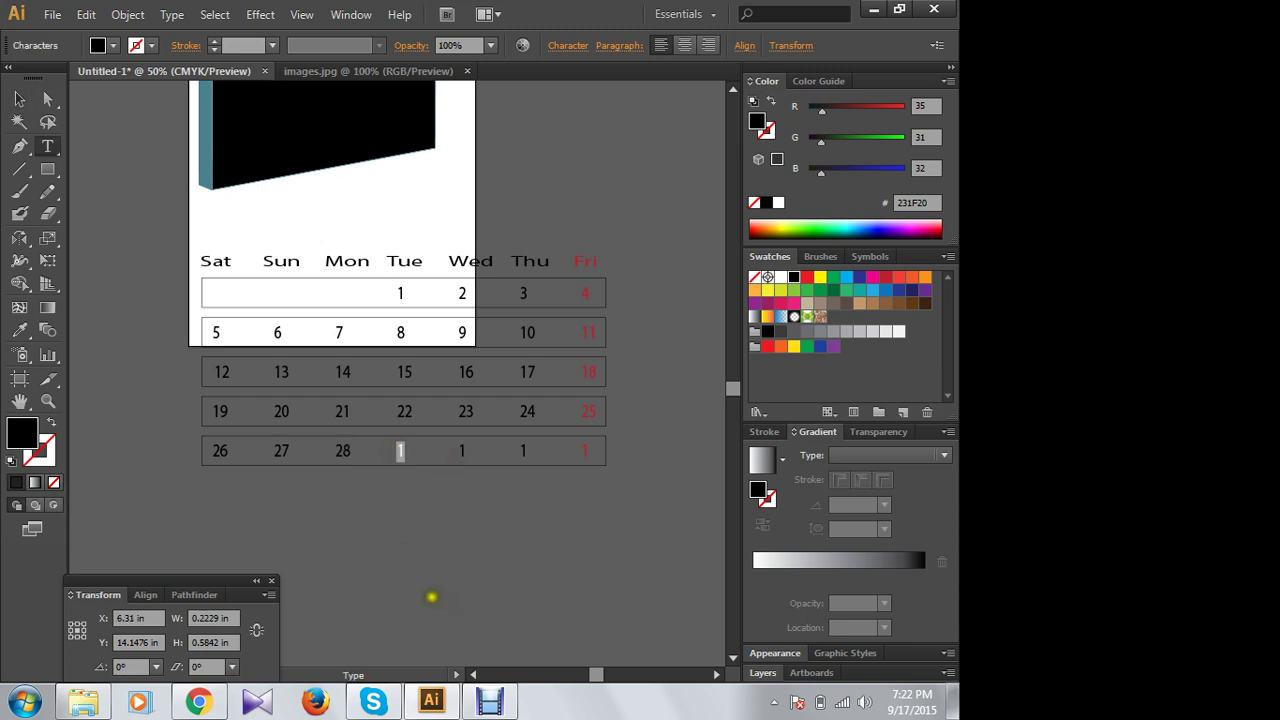
{"action": "type", "text": "29"}
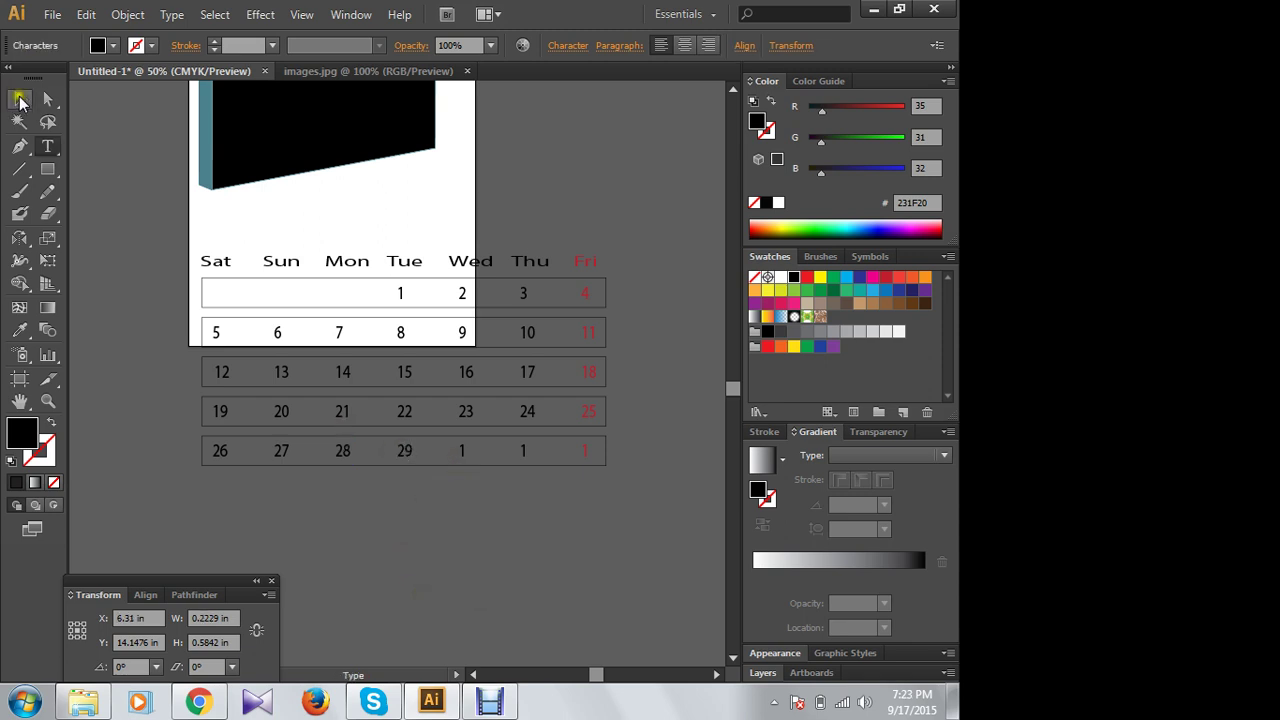
{"action": "left_click", "coordinate": [20, 99]}
{"action": "double_click", "coordinate": [465, 450]}
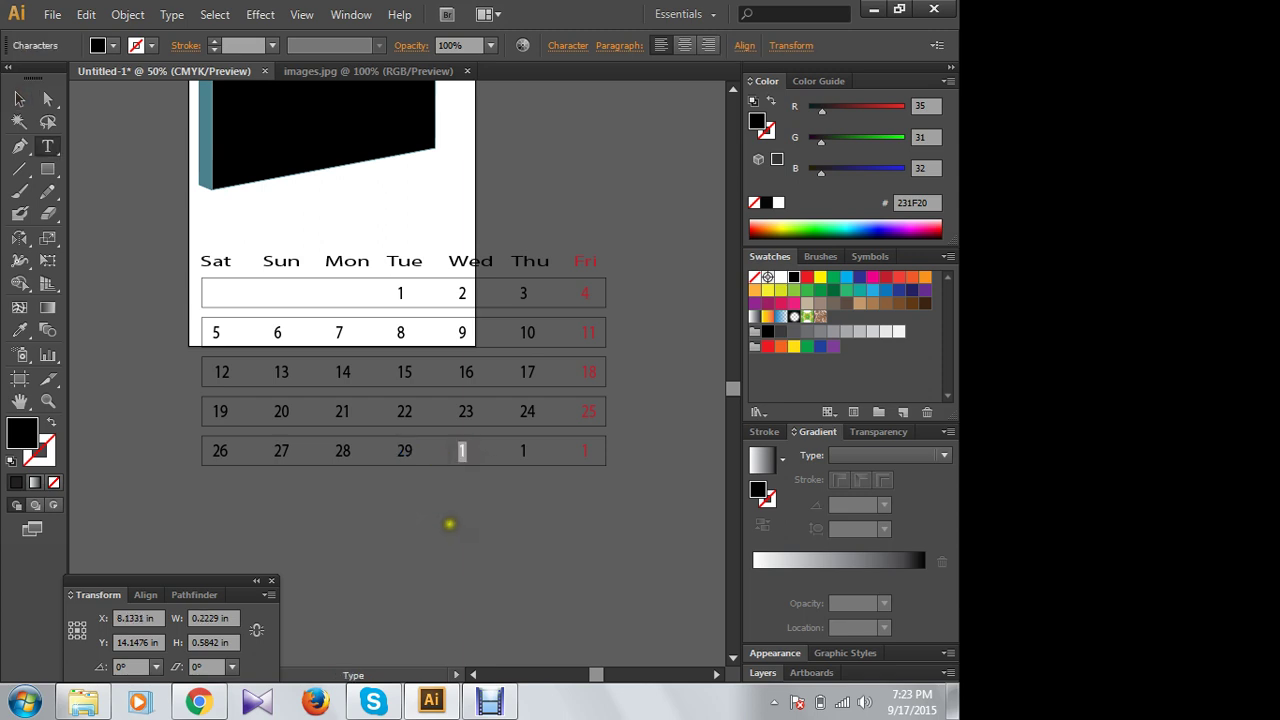
{"action": "type", "text": "30"}
{"action": "left_click", "coordinate": [20, 99]}
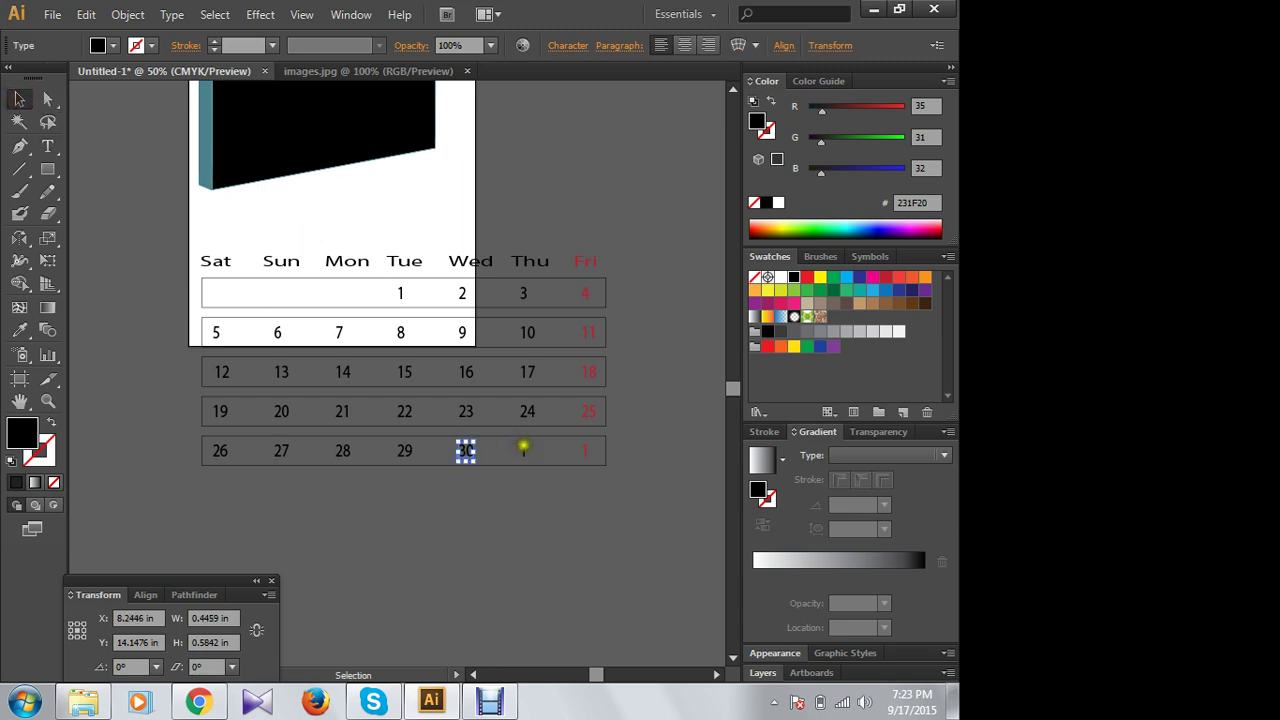
{"action": "left_click", "coordinate": [547, 502]}
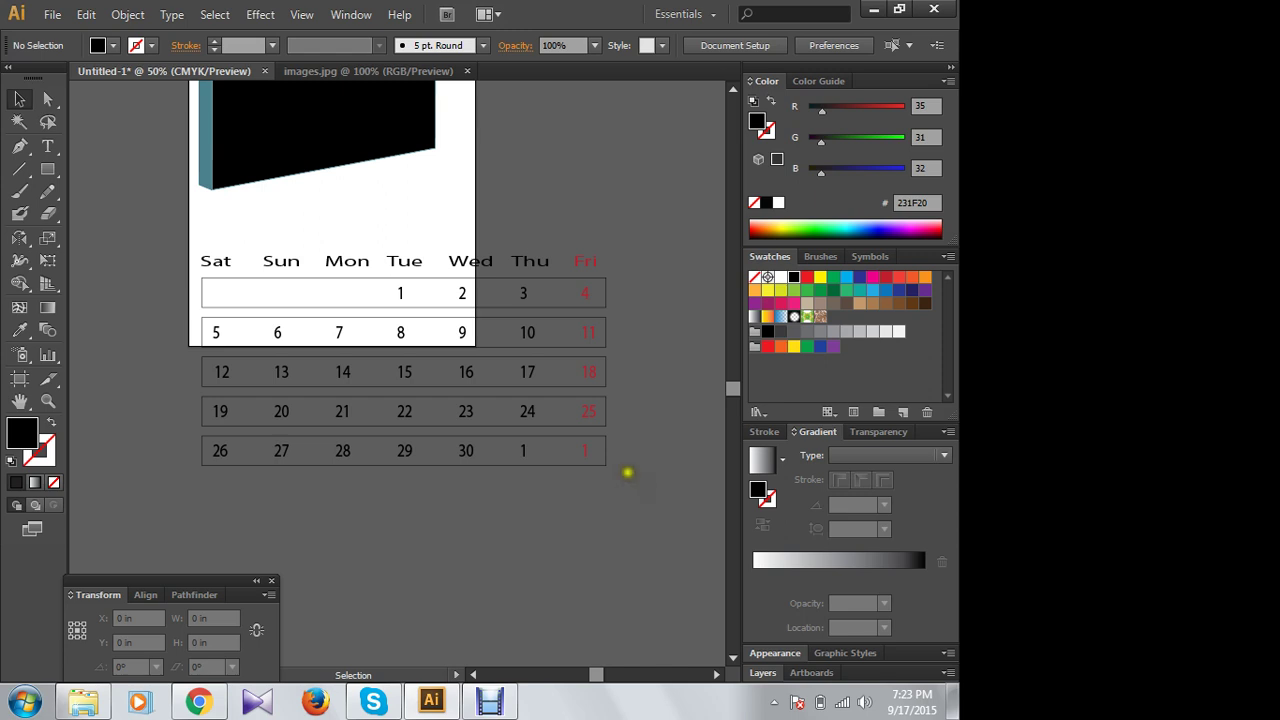
{"action": "left_click", "coordinate": [522, 450]}
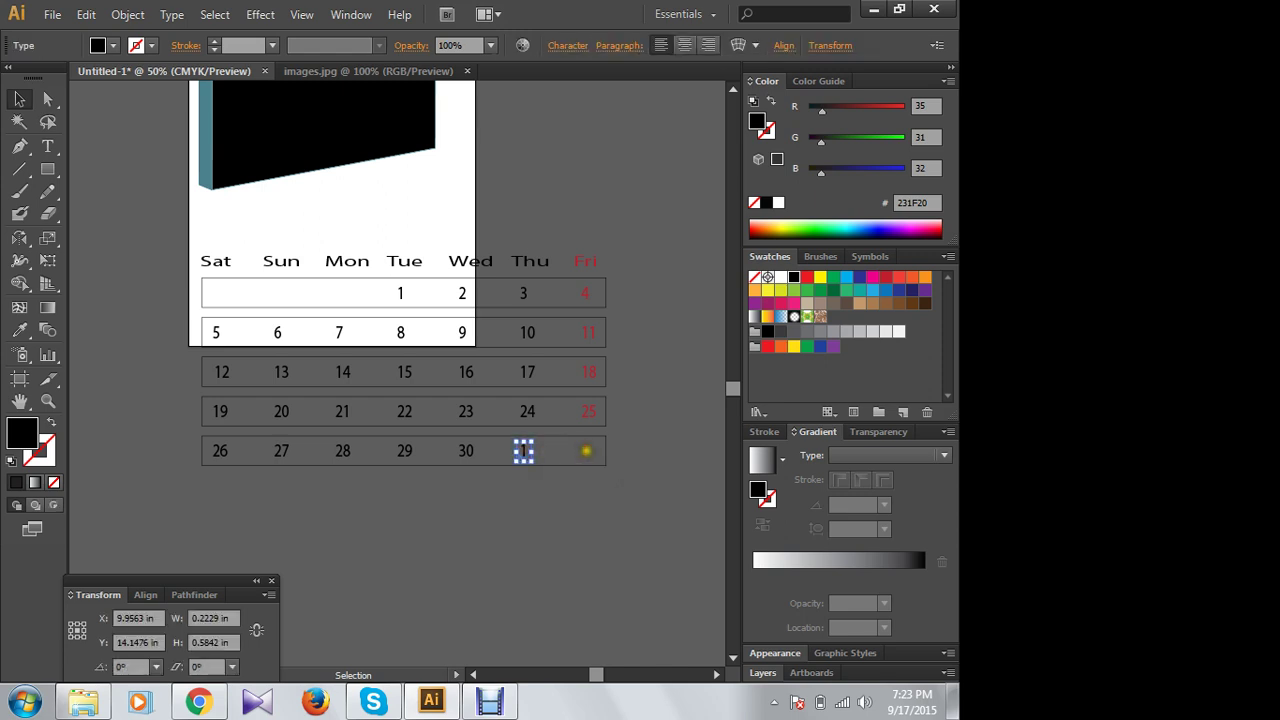
Step: Delete the leftover Thu and Fri 1s from the last row
{"action": "left_click", "coordinate": [585, 450]}
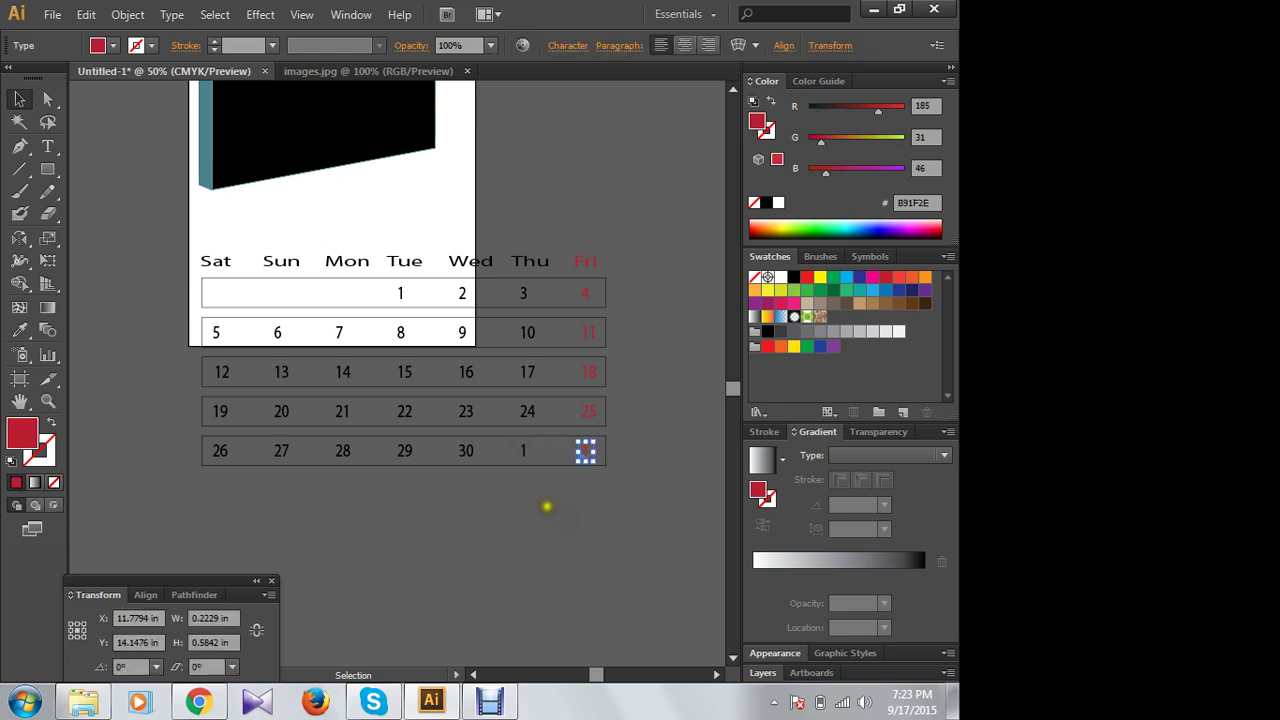
{"action": "left_click_drag", "start_coordinate": [514, 455], "coordinate": [587, 452]}
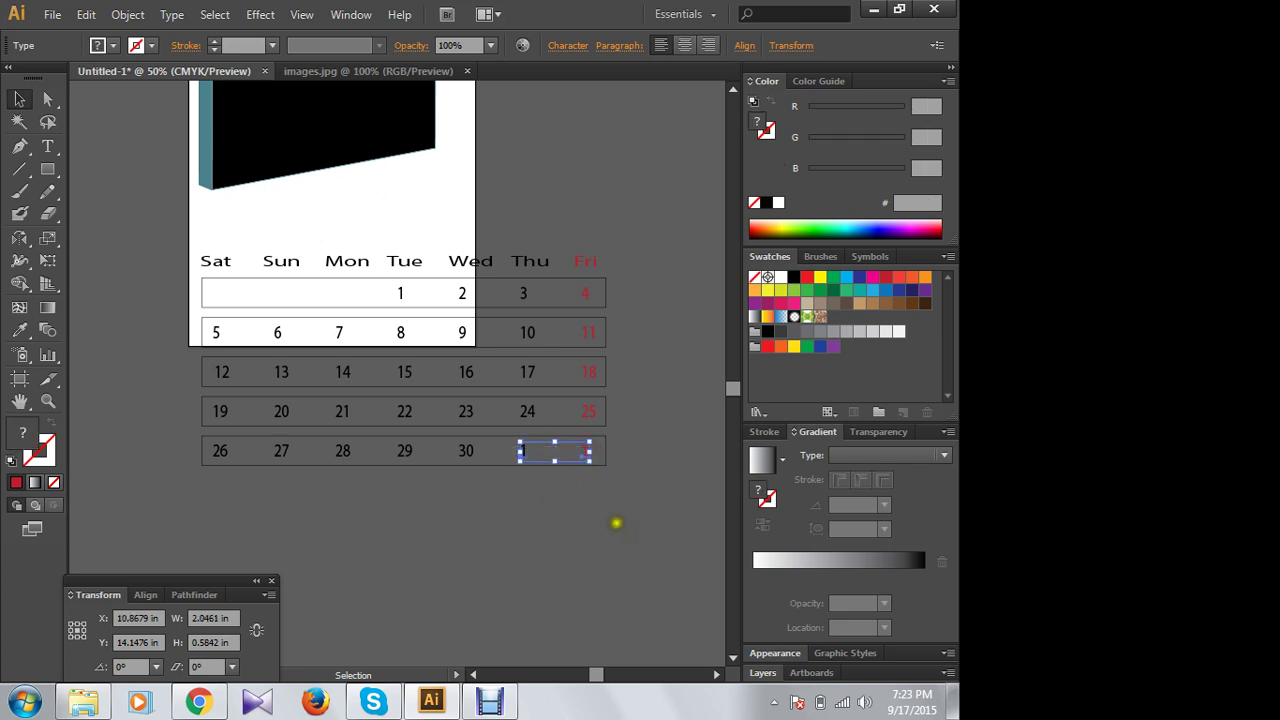
{"action": "key", "text": "Delete"}
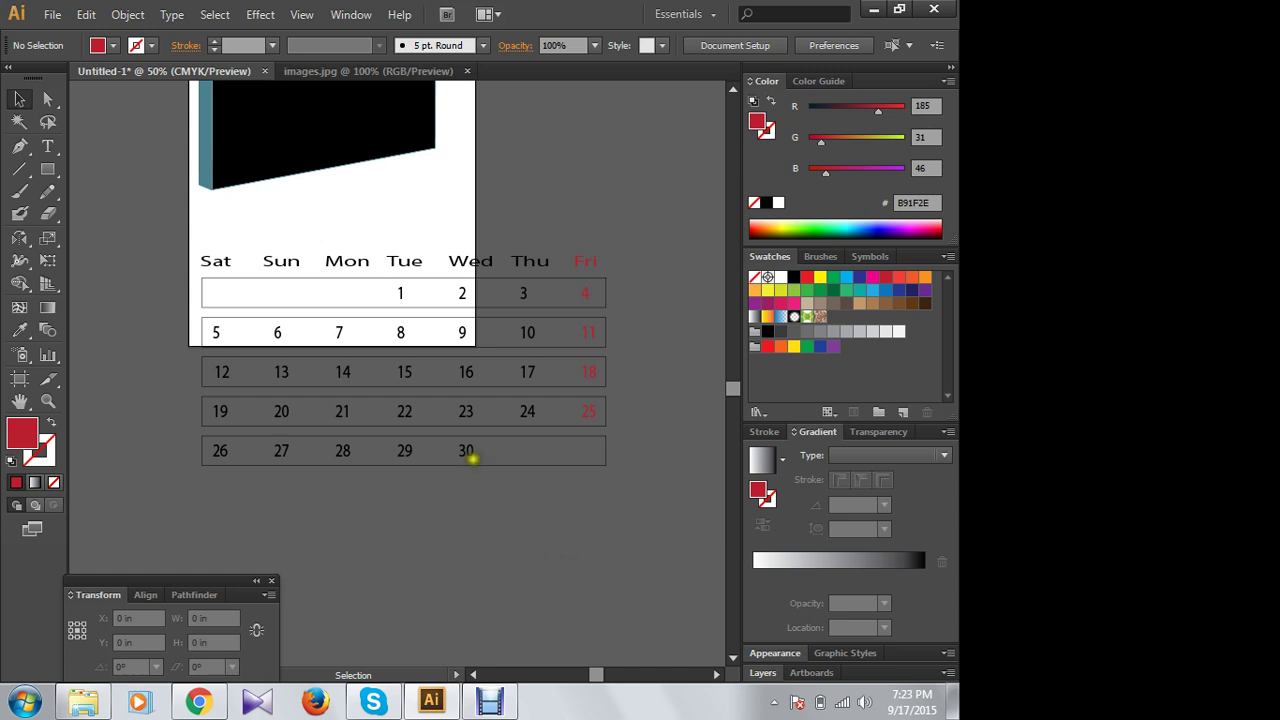
{"action": "left_click_drag", "start_coordinate": [158, 249], "coordinate": [638, 487]}
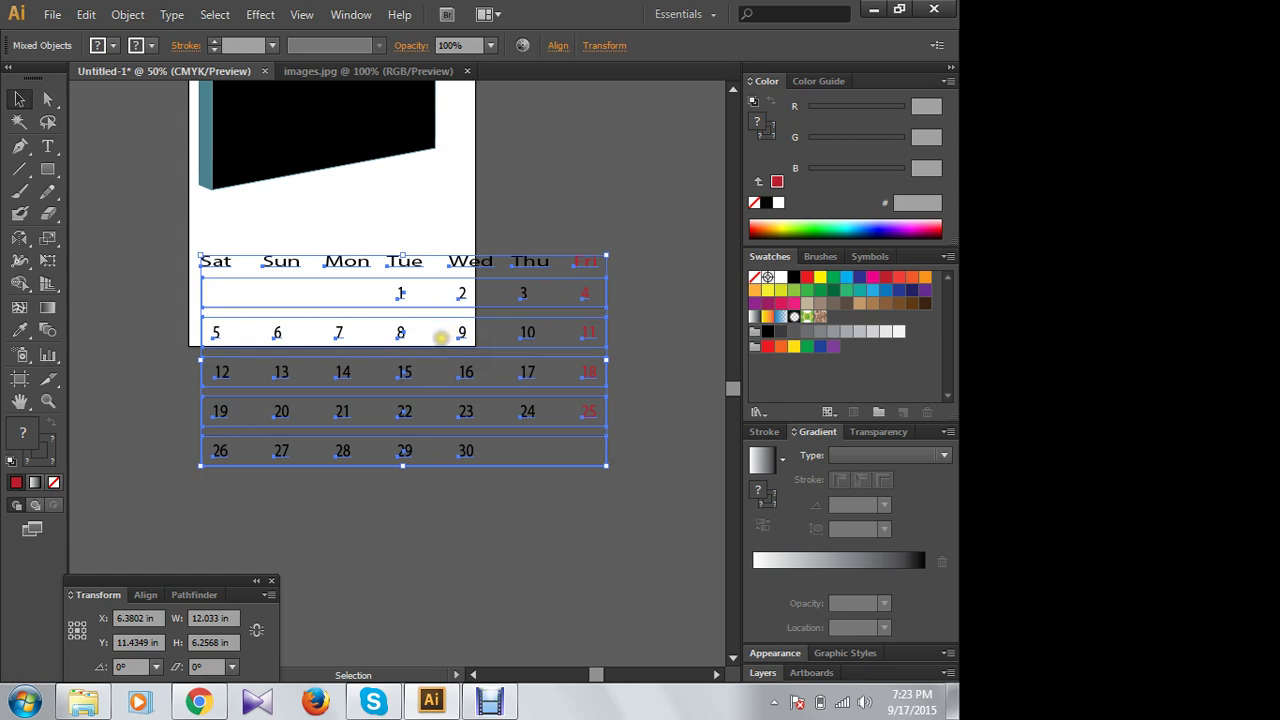
{"action": "left_click", "coordinate": [425, 215]}
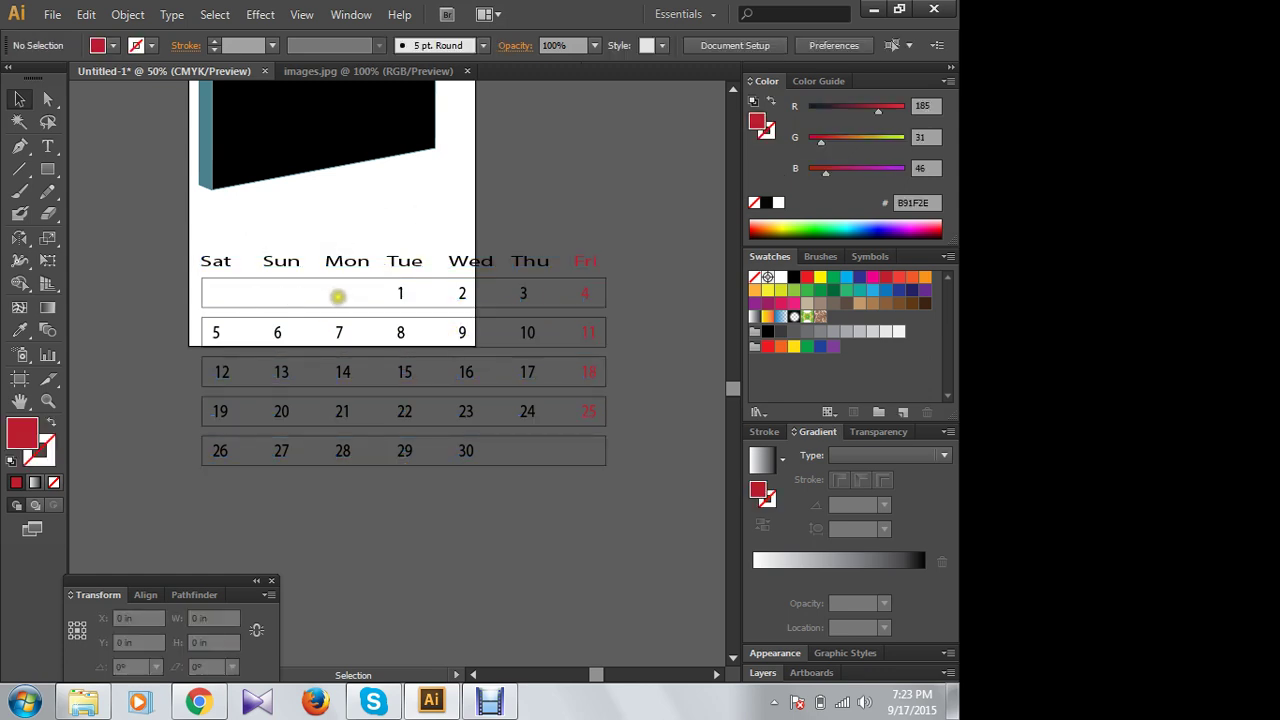
Step: Select the first week row's box, try and undo a yellow fill, then select dates 1–3
{"action": "mouse_move", "coordinate": [354, 288]}
{"action": "left_mouse_down"}
{"action": "mouse_move", "coordinate": [530, 295]}
{"action": "mouse_move", "coordinate": [398, 293]}
{"action": "left_mouse_up"}
{"action": "left_click", "coordinate": [645, 277]}
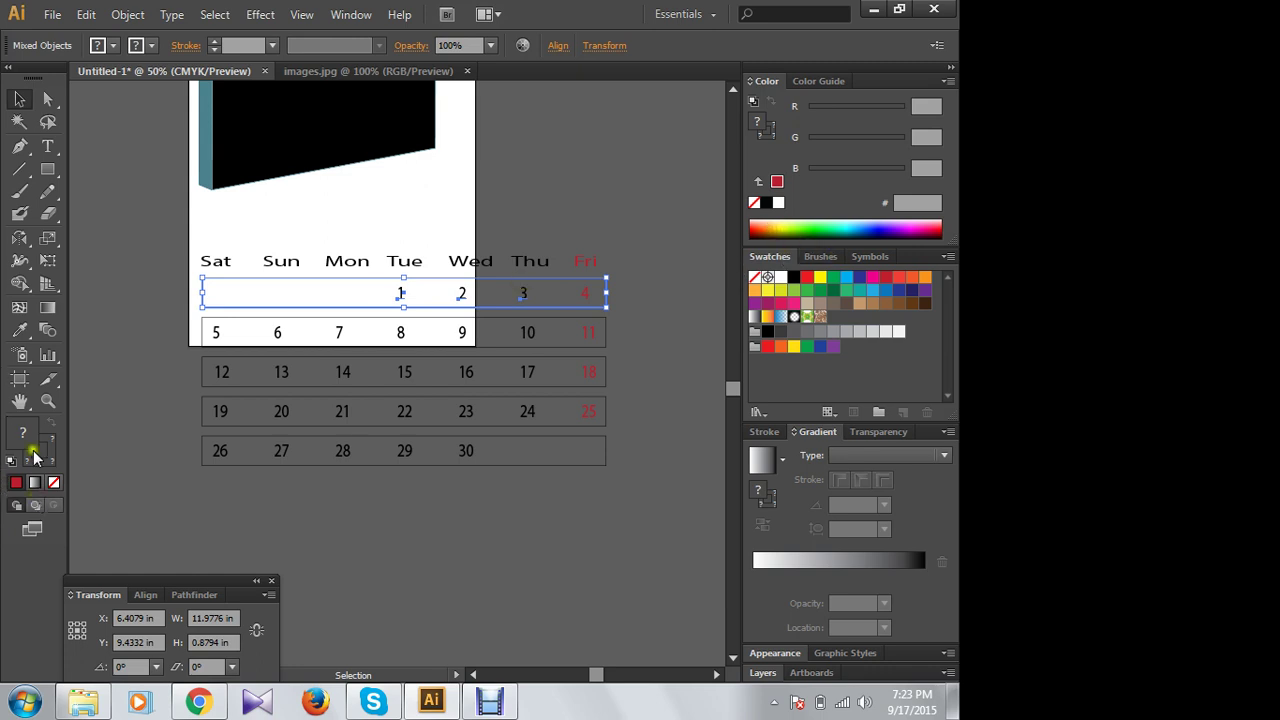
{"action": "left_click", "coordinate": [774, 230]}
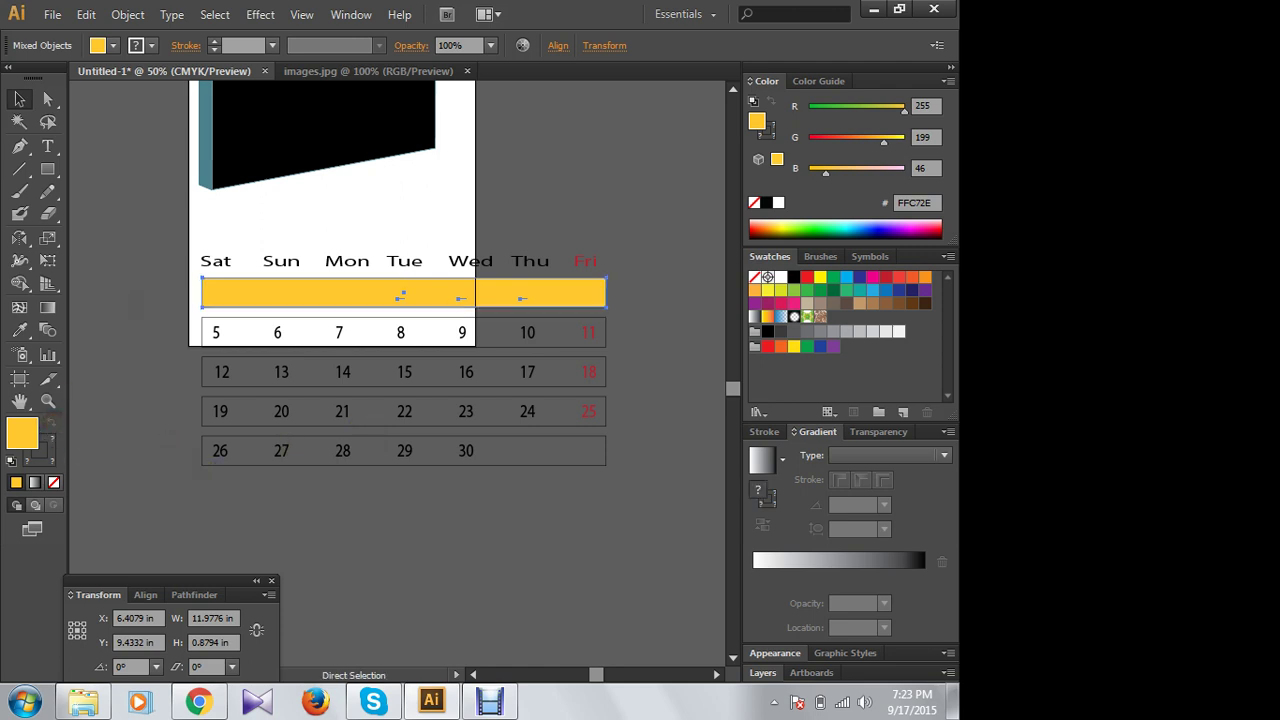
{"action": "key", "text": "ctrl+z"}
{"action": "left_click", "coordinate": [133, 176]}
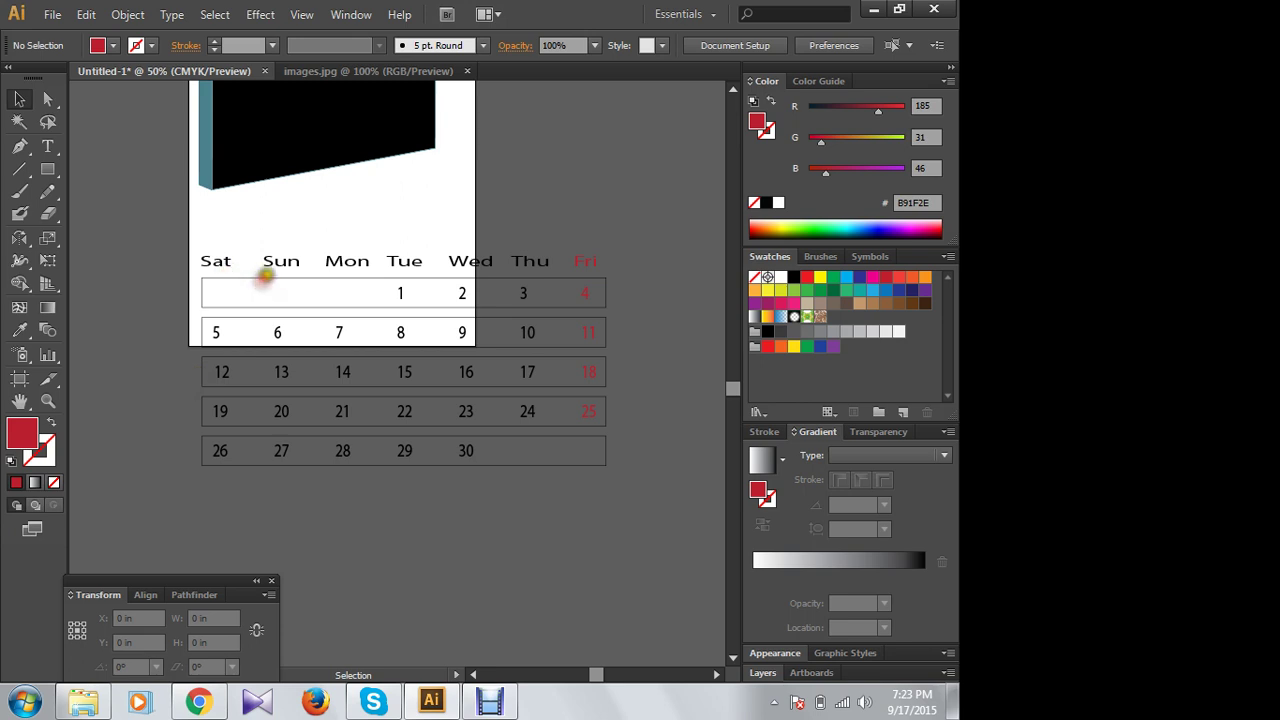
{"action": "left_click", "coordinate": [265, 278]}
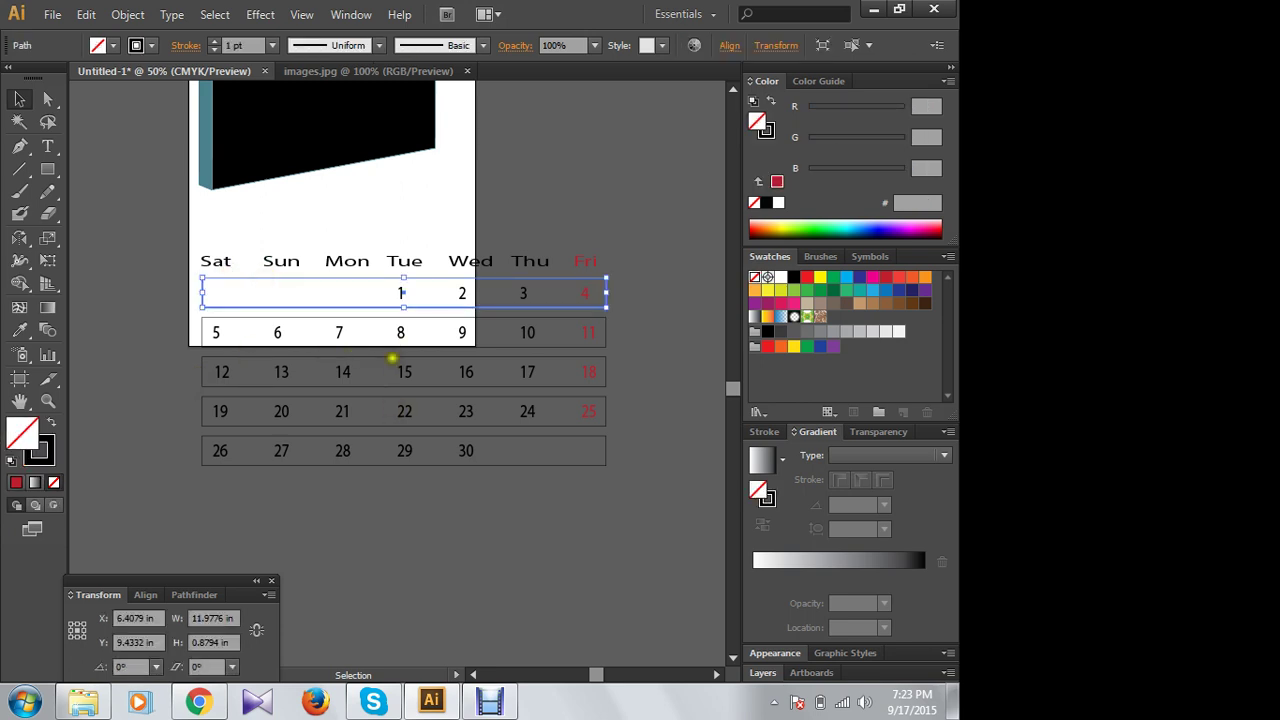
{"action": "left_click", "coordinate": [390, 369]}
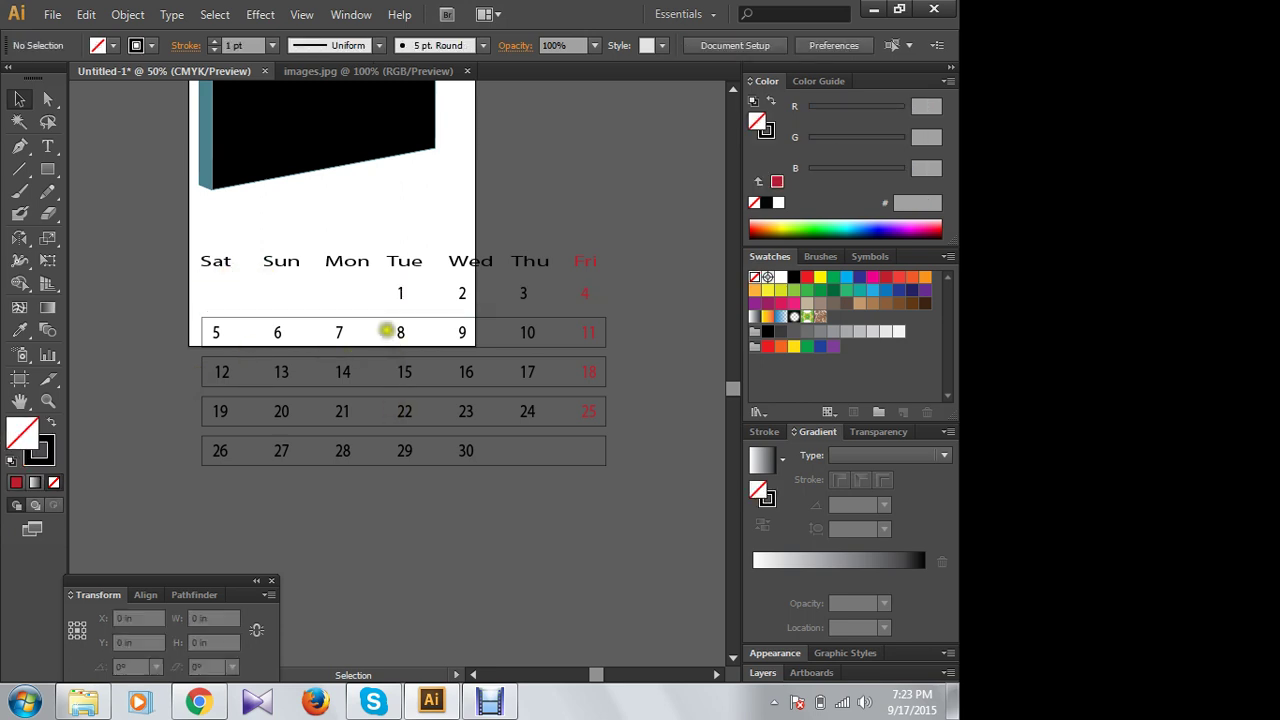
{"action": "left_click_drag", "start_coordinate": [386, 287], "coordinate": [538, 300]}
Step: Colour the dates 1, 2 and 3 olive yellow
{"action": "left_click", "coordinate": [786, 232]}
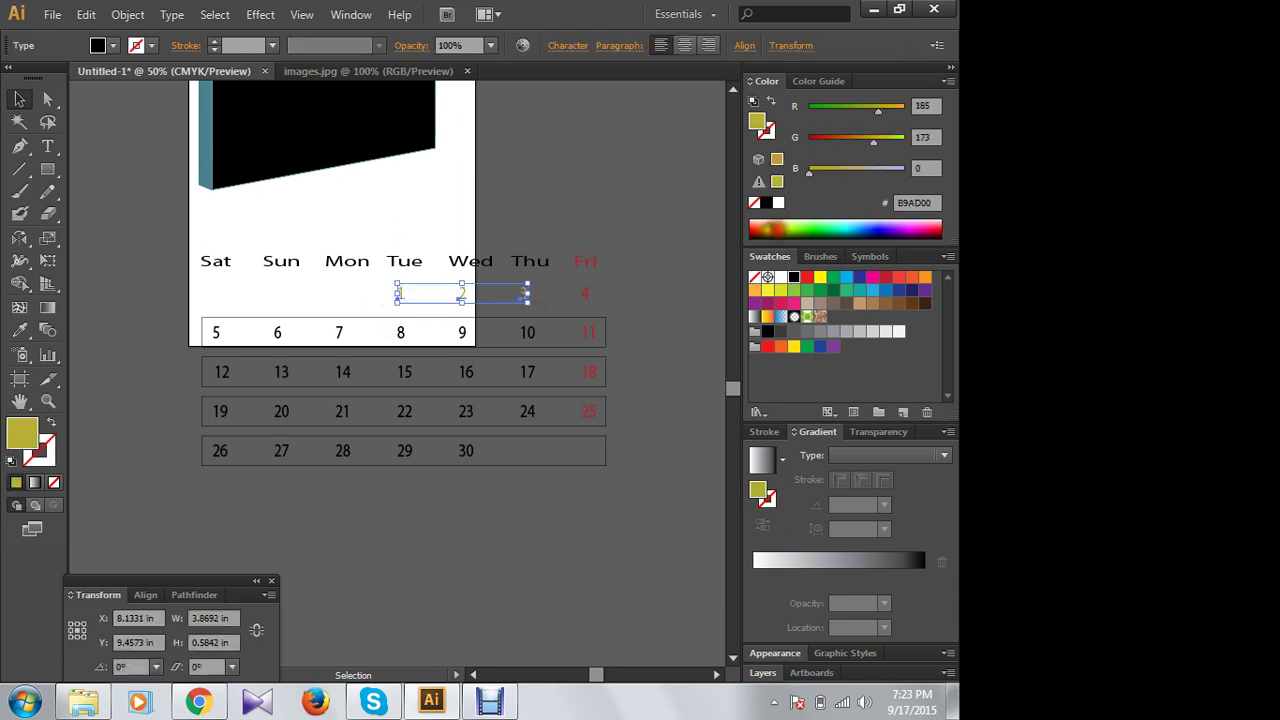
{"action": "left_click", "coordinate": [330, 291]}
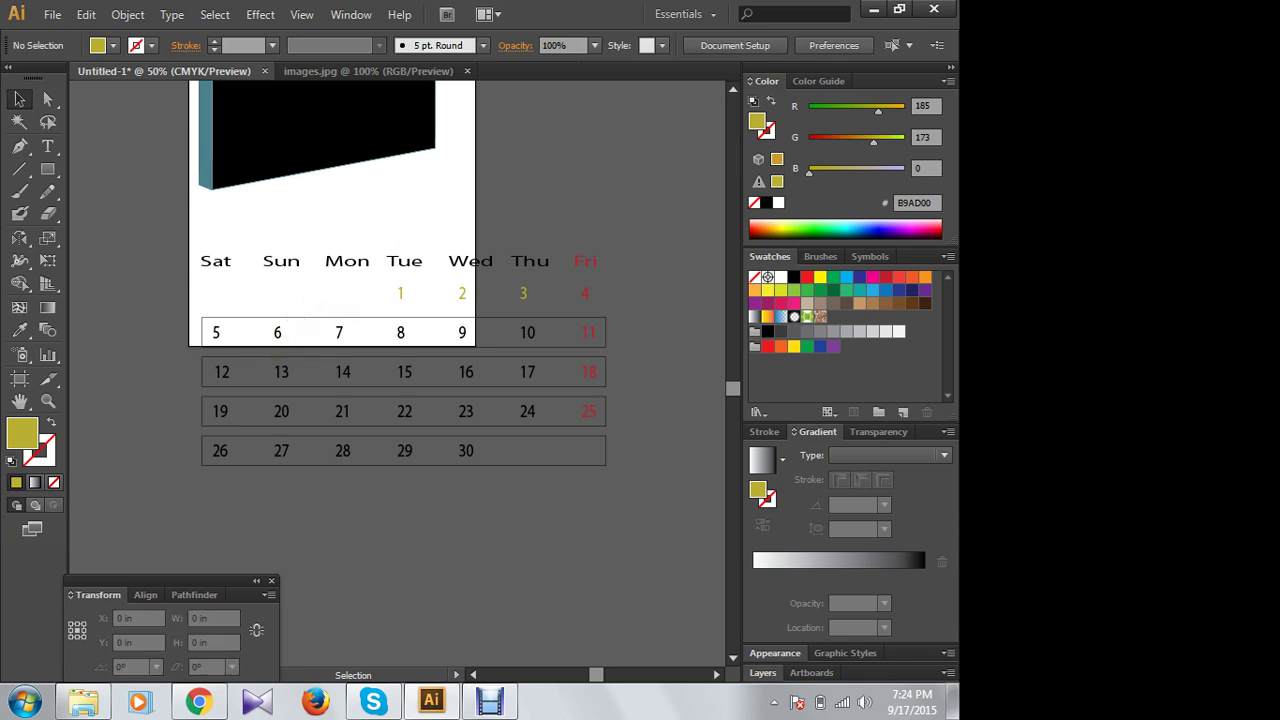
{"action": "left_click", "coordinate": [306, 315]}
{"action": "left_click", "coordinate": [309, 324]}
{"action": "left_click", "coordinate": [308, 281]}
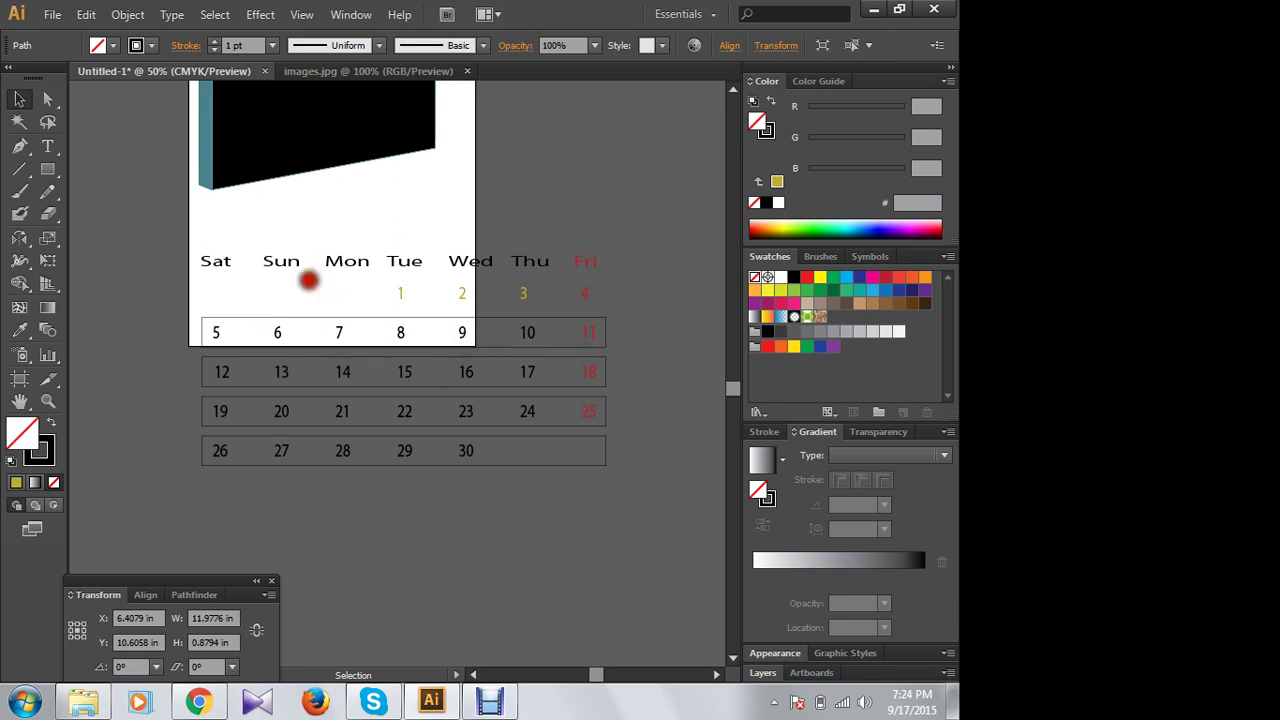
Step: Recolour dates 5–10 by sampling date 2's olive, then set them yellow-green AFB900
{"action": "left_click", "coordinate": [212, 332]}
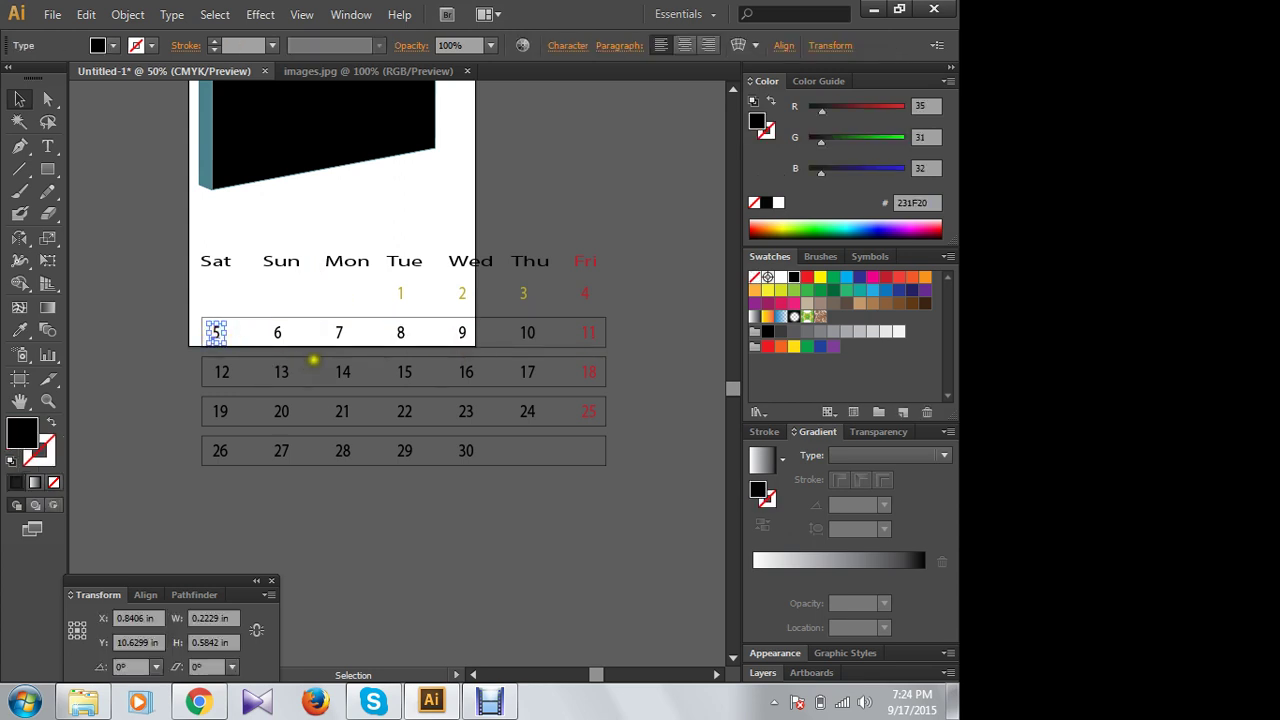
{"action": "left_click", "coordinate": [278, 332], "text": "shift"}
{"action": "left_click", "coordinate": [340, 332], "text": "shift"}
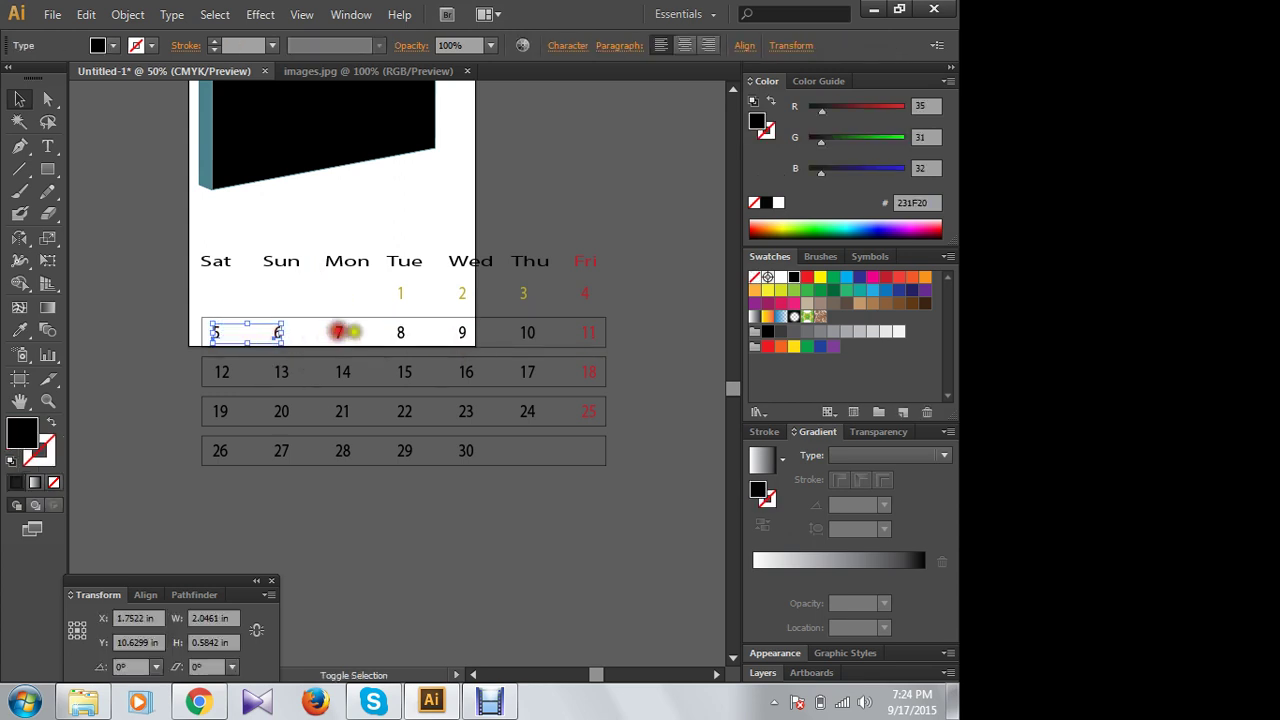
{"action": "left_click", "coordinate": [340, 332], "text": "shift"}
{"action": "left_click", "coordinate": [400, 332], "text": "shift"}
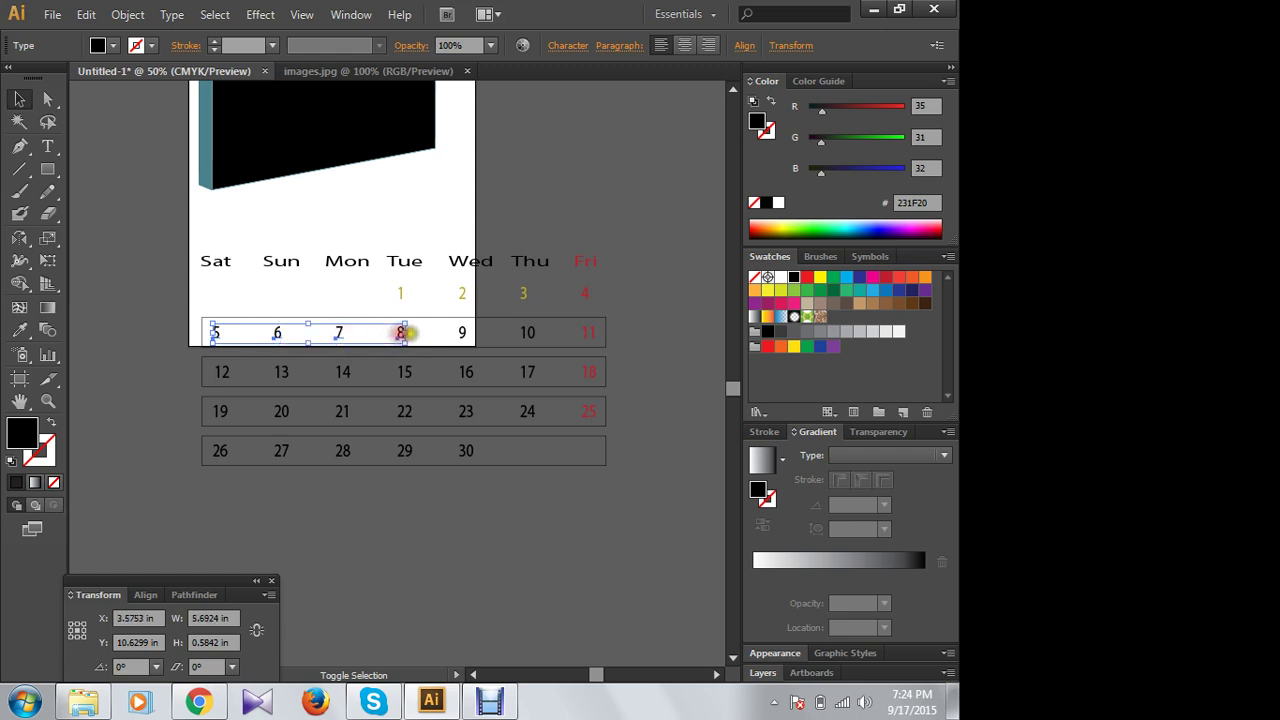
{"action": "left_click", "coordinate": [461, 332], "text": "shift"}
{"action": "left_click", "coordinate": [527, 333], "text": "shift"}
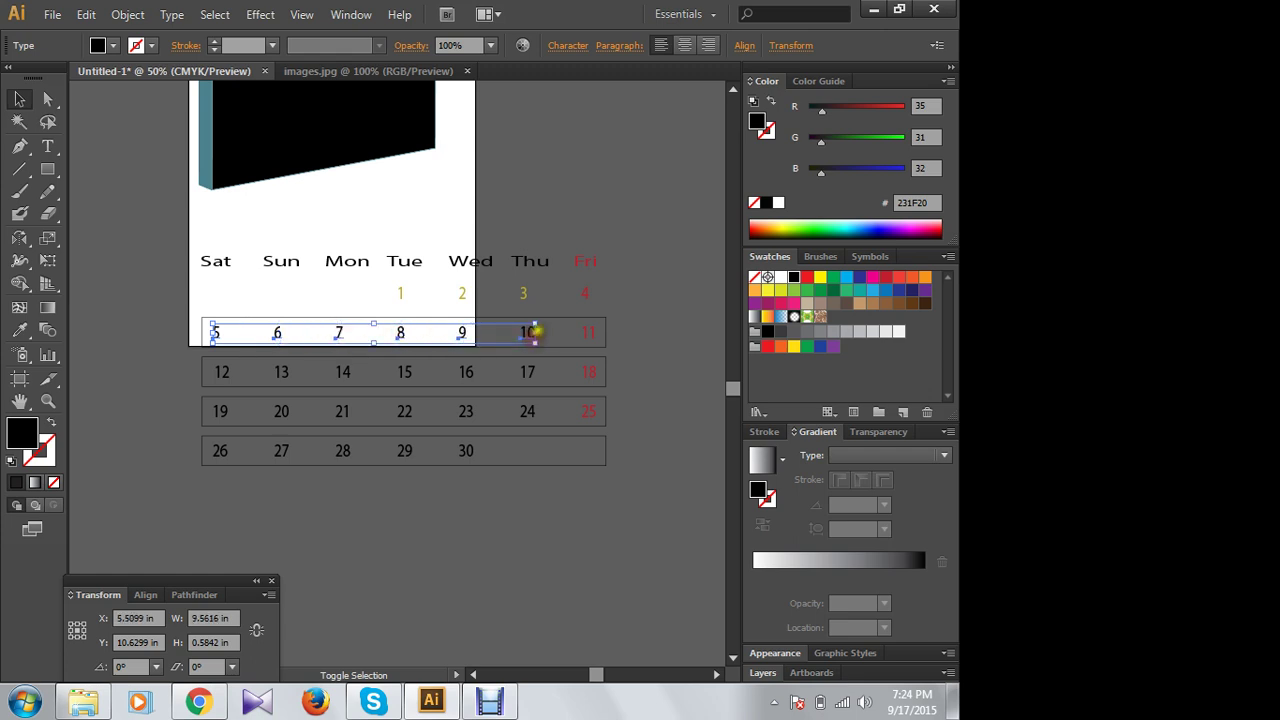
{"action": "key", "text": "i"}
{"action": "left_click", "coordinate": [462, 293]}
{"action": "key", "text": "v"}
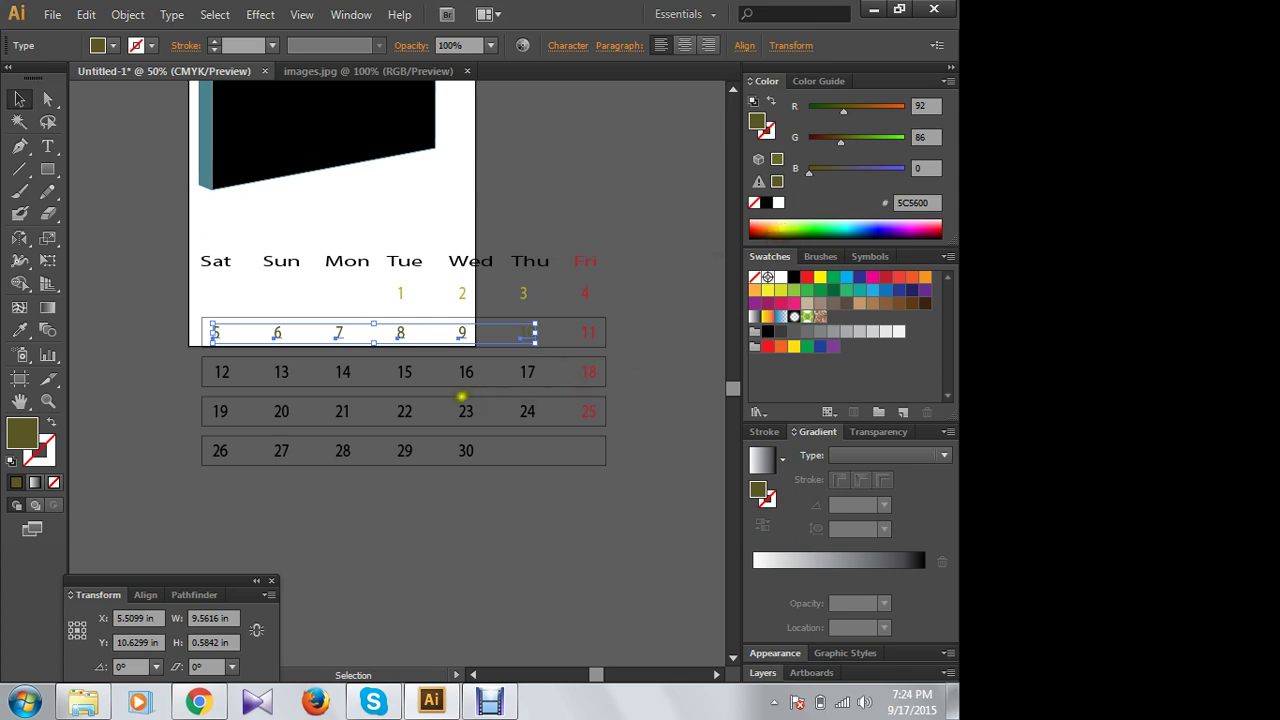
{"action": "left_click", "coordinate": [781, 231]}
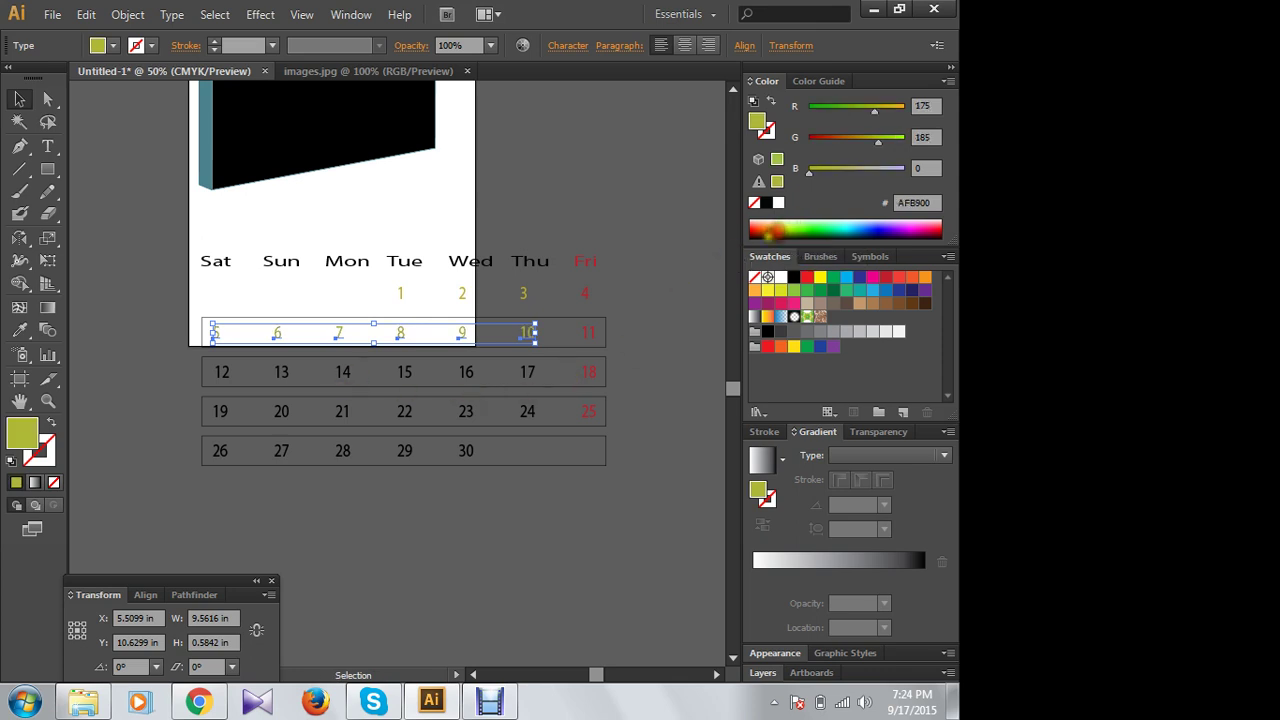
{"action": "left_click", "coordinate": [249, 286]}
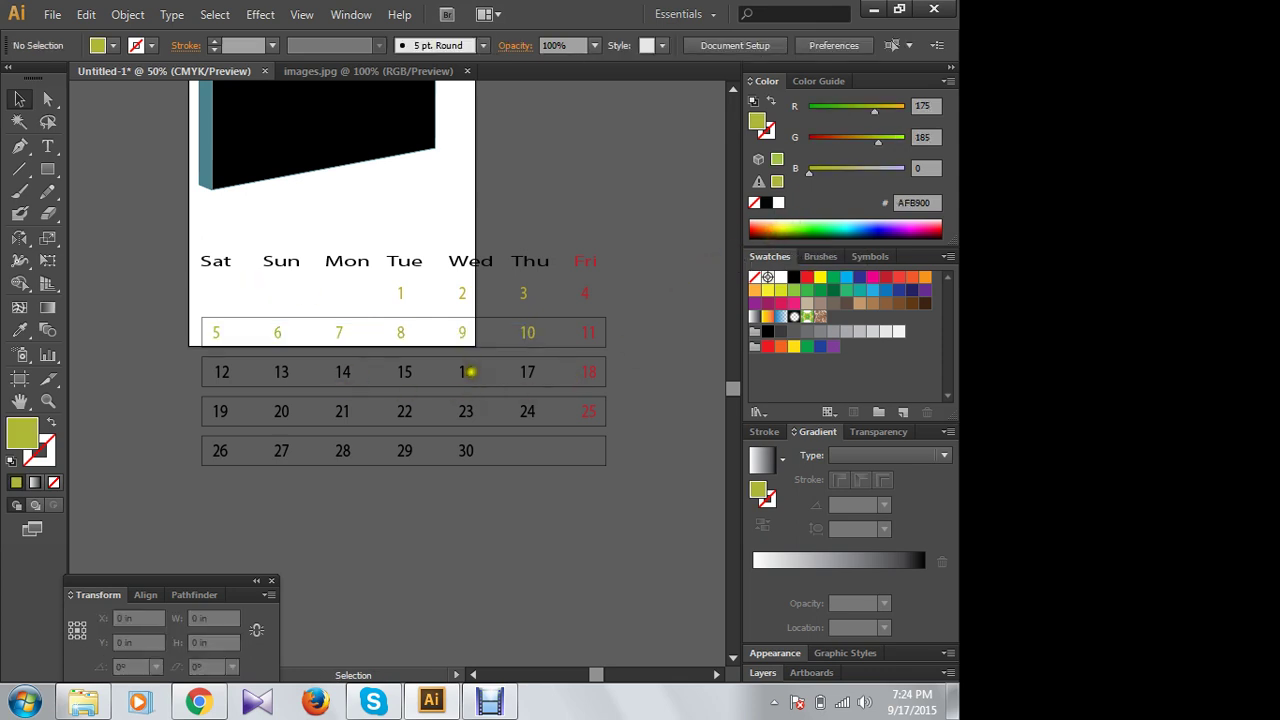
Step: Colour the dates 12–17 yellow, undoing an accidental fill on the row box
{"action": "left_click", "coordinate": [221, 373]}
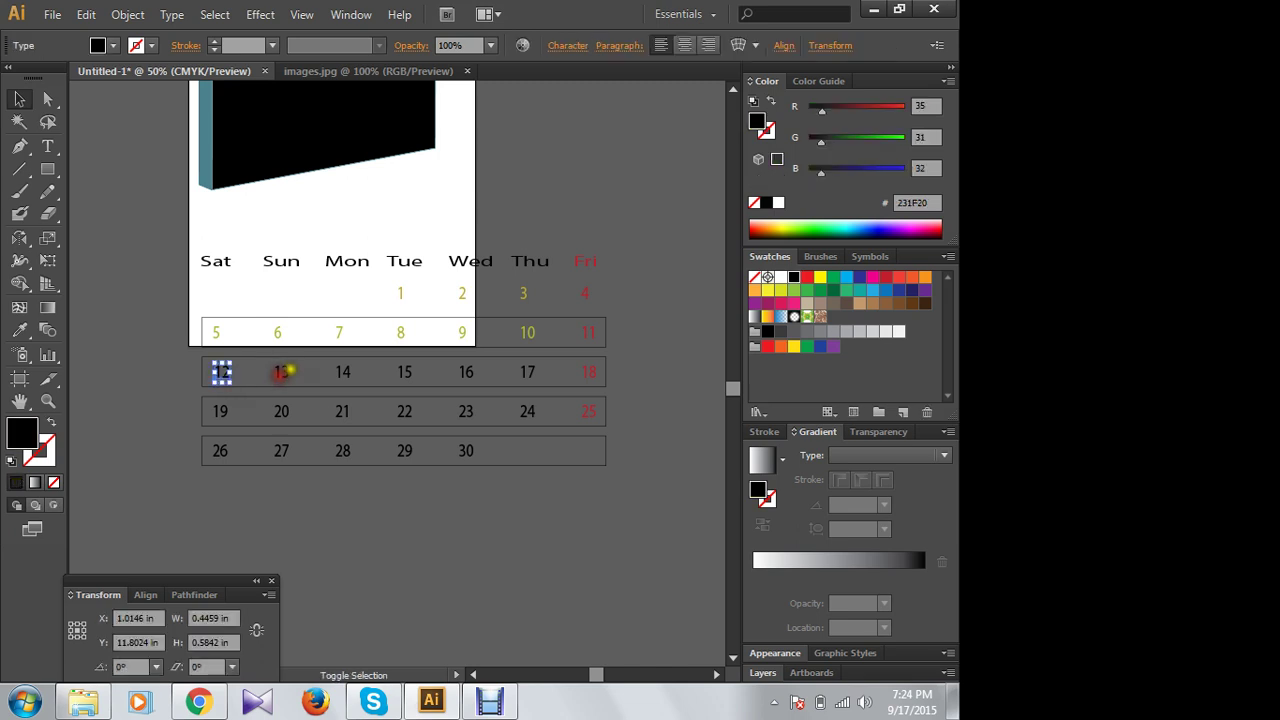
{"action": "left_click", "coordinate": [280, 372], "text": "shift"}
{"action": "left_click", "coordinate": [349, 372], "text": "shift"}
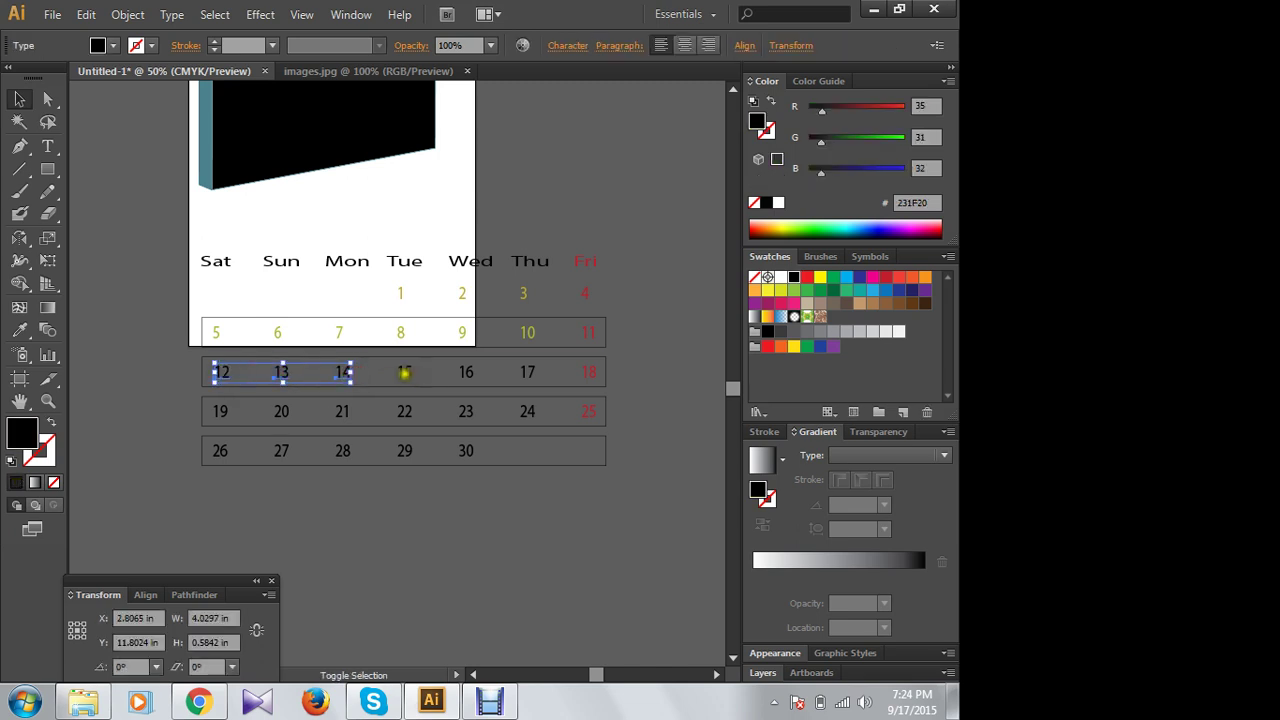
{"action": "left_click", "coordinate": [408, 372], "text": "shift"}
{"action": "left_click", "coordinate": [468, 372], "text": "shift"}
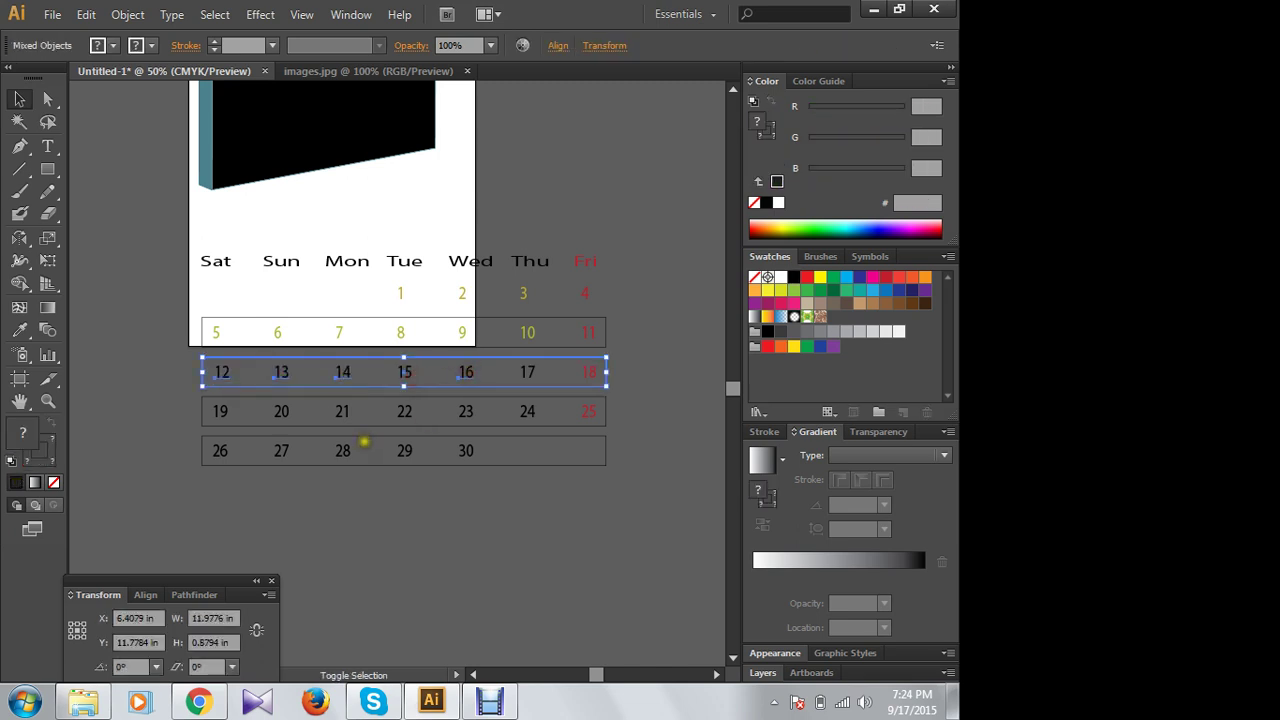
{"action": "left_click", "coordinate": [528, 372], "text": "shift"}
{"action": "left_click", "coordinate": [781, 229]}
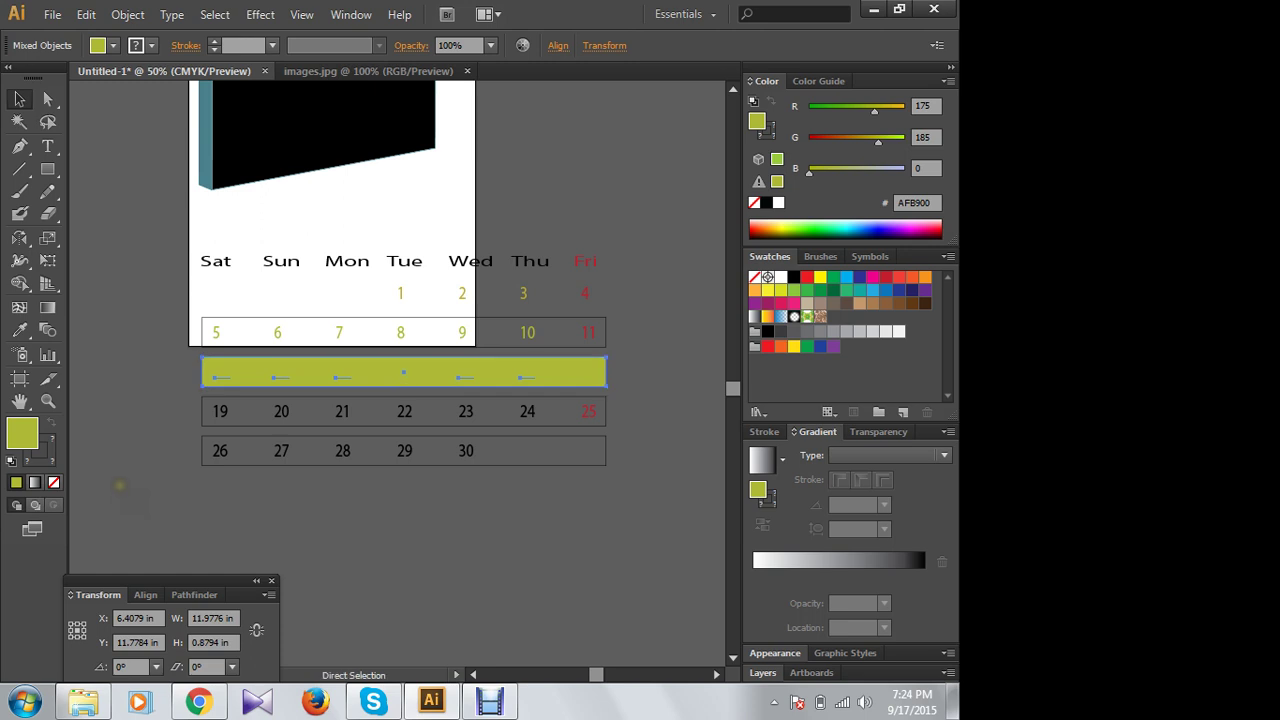
{"action": "key", "text": "ctrl+z"}
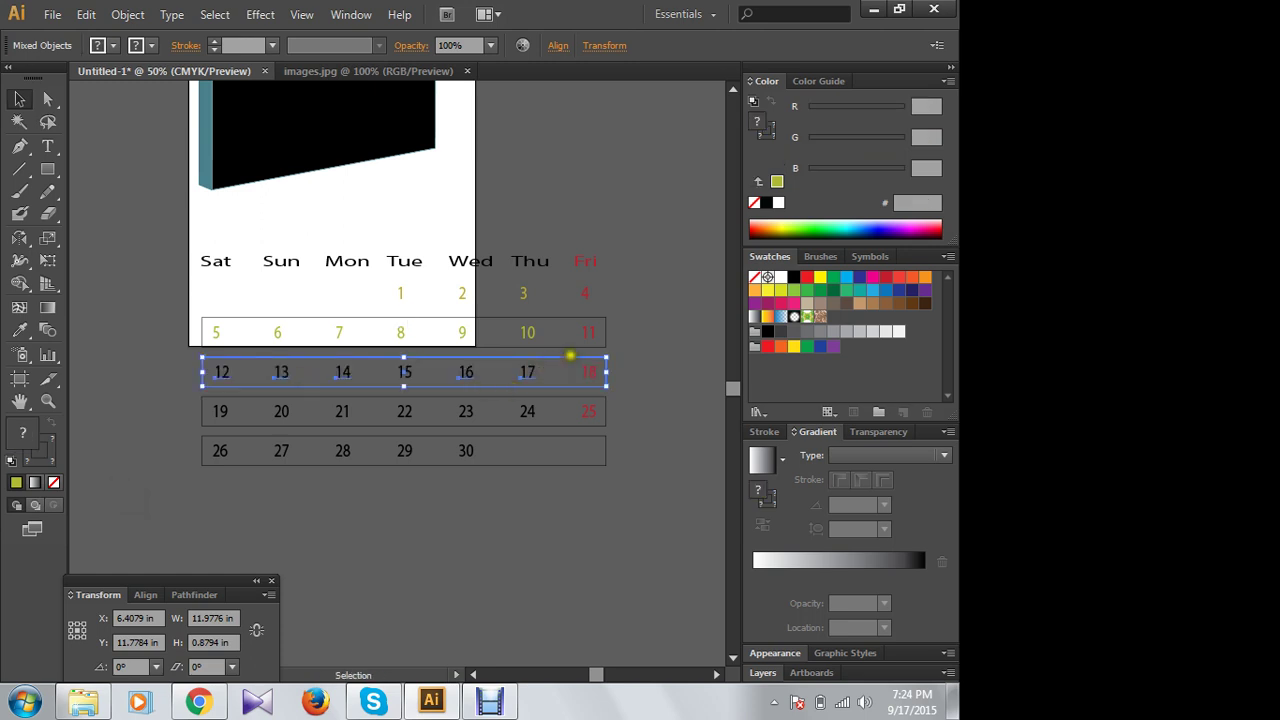
{"action": "left_click", "coordinate": [559, 357], "text": "shift"}
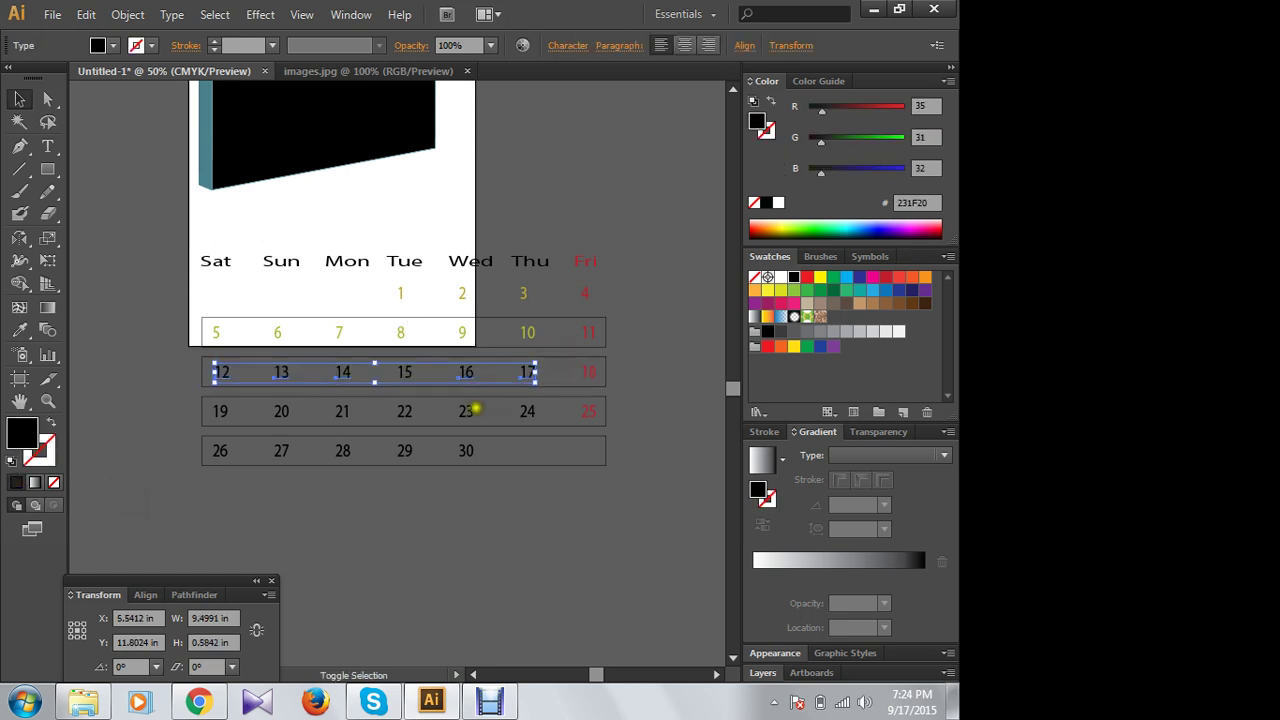
{"action": "left_click", "coordinate": [772, 228]}
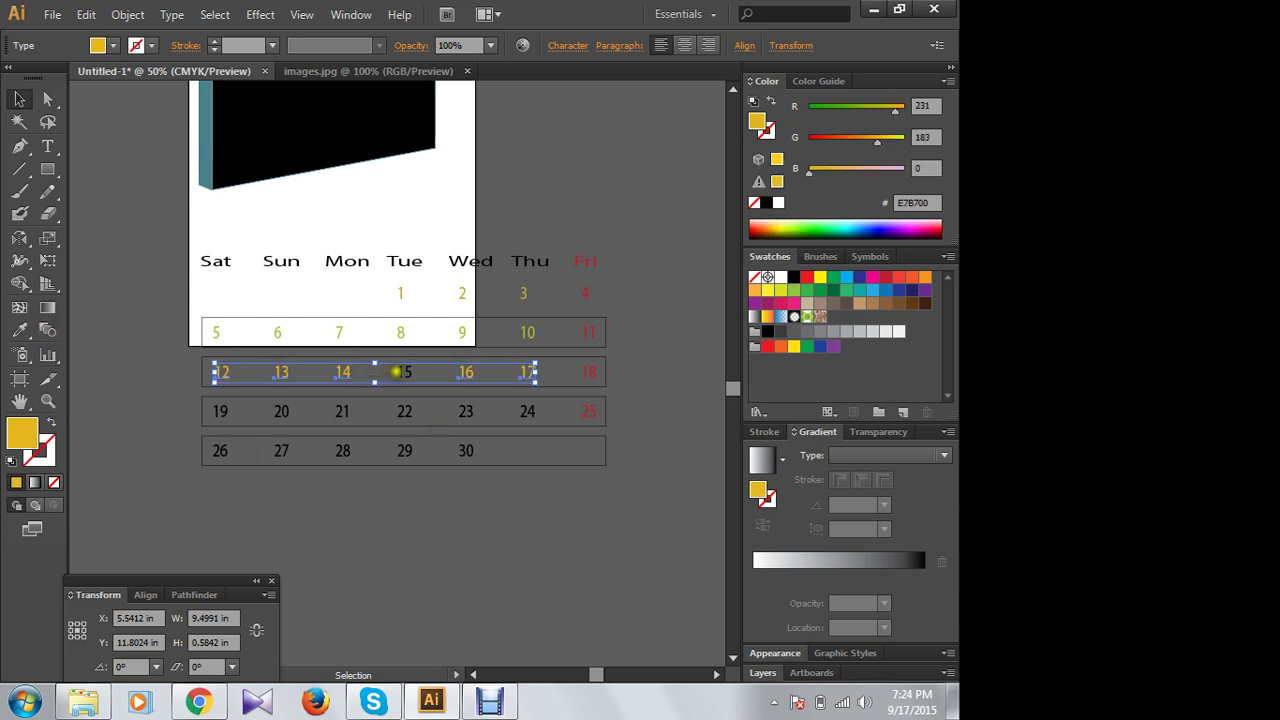
Step: Give the date 15 on its own a slightly darker gold fill
{"action": "left_click", "coordinate": [396, 372]}
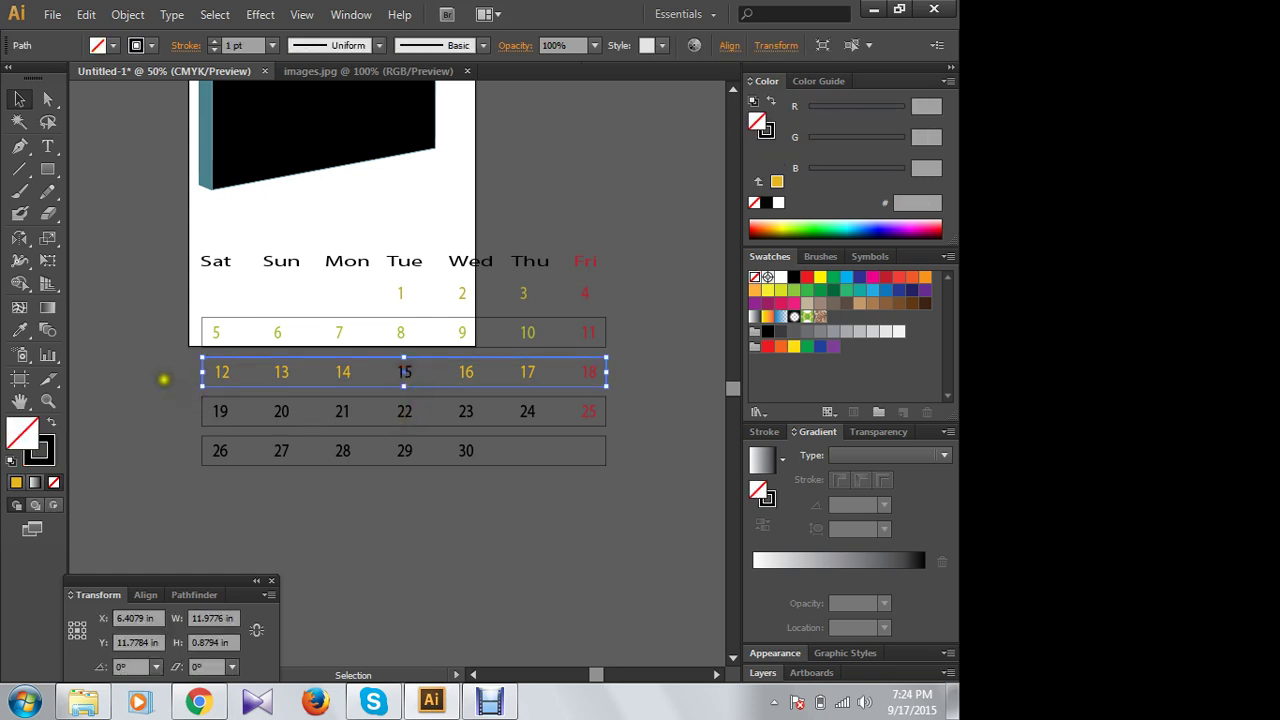
{"action": "left_click", "coordinate": [186, 378]}
{"action": "left_click", "coordinate": [399, 372]}
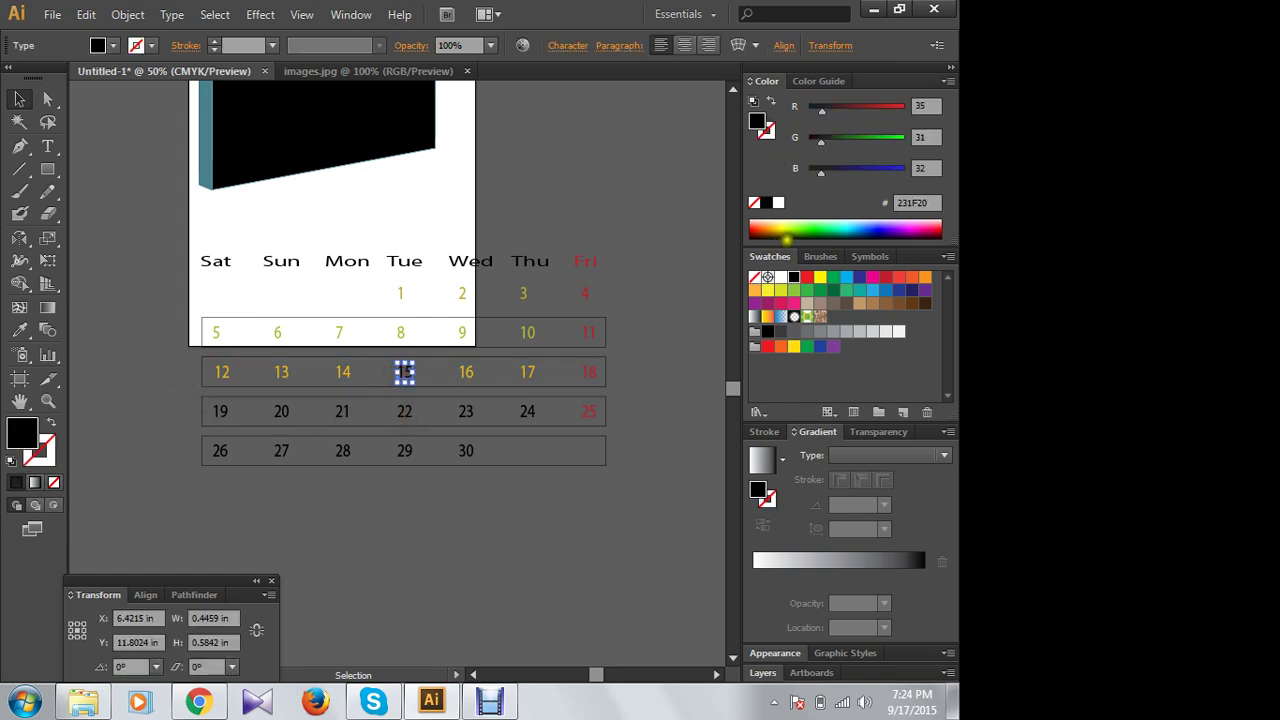
{"action": "left_click", "coordinate": [775, 229]}
Step: Start selecting the fourth row's dates 19–21, then clear the selection
{"action": "left_click", "coordinate": [131, 340]}
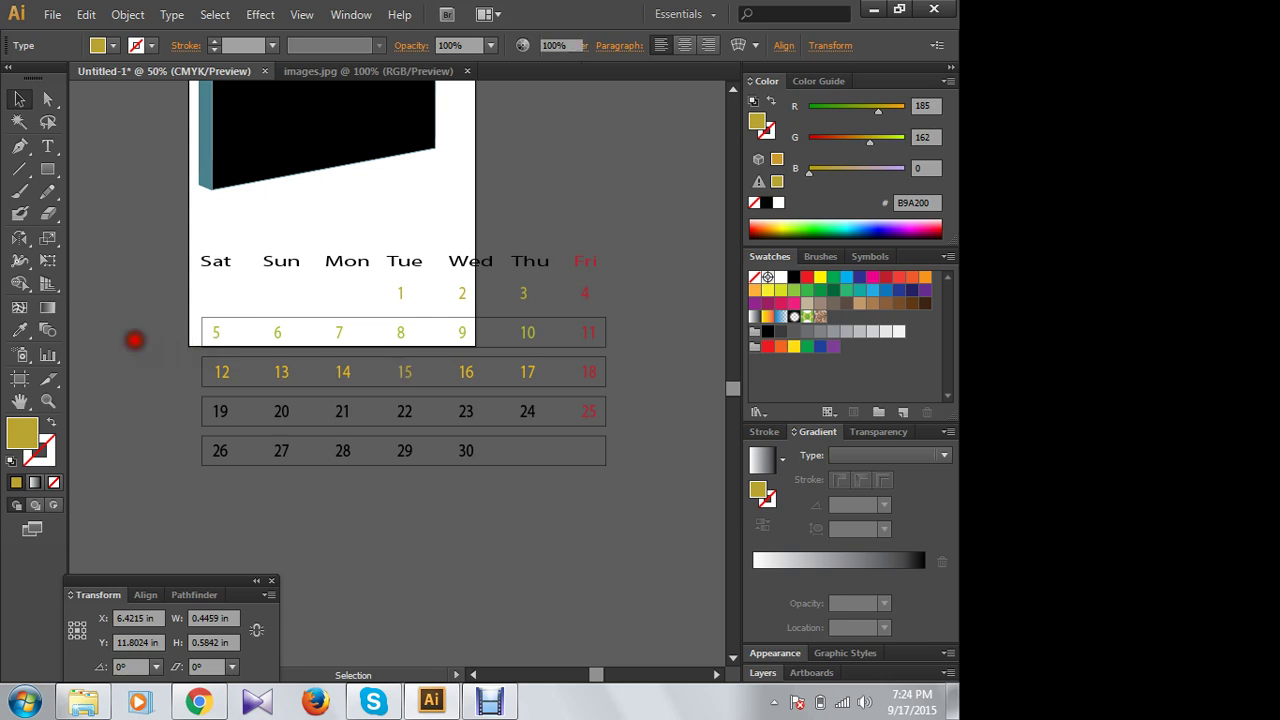
{"action": "left_click", "coordinate": [218, 408]}
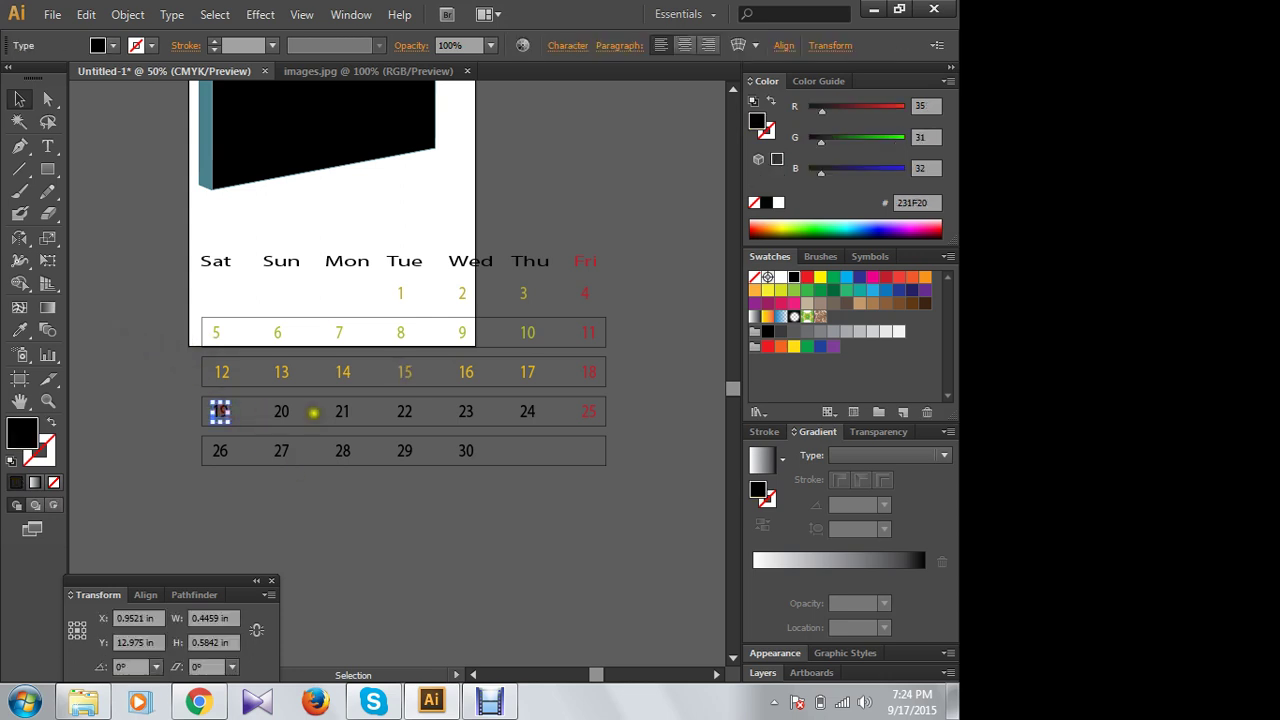
{"action": "left_click", "coordinate": [281, 411], "text": "shift"}
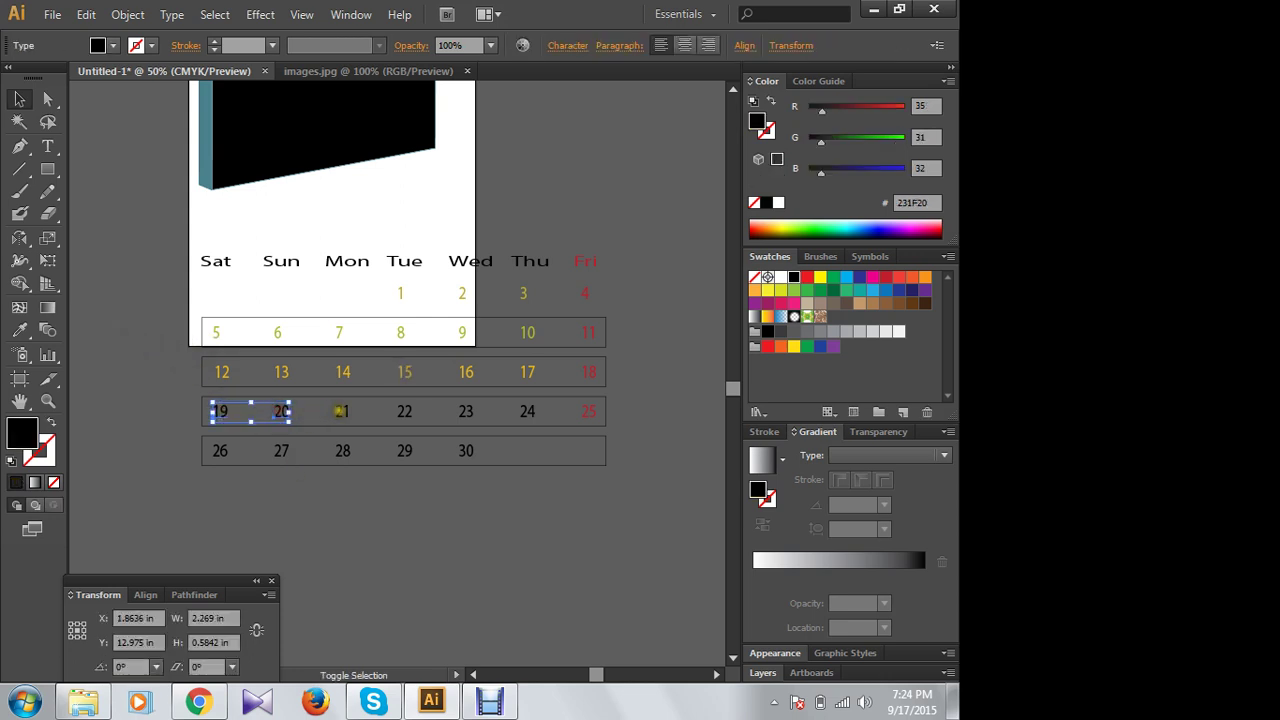
{"action": "left_click", "coordinate": [342, 411], "text": "shift"}
{"action": "left_click", "coordinate": [402, 413], "text": "shift"}
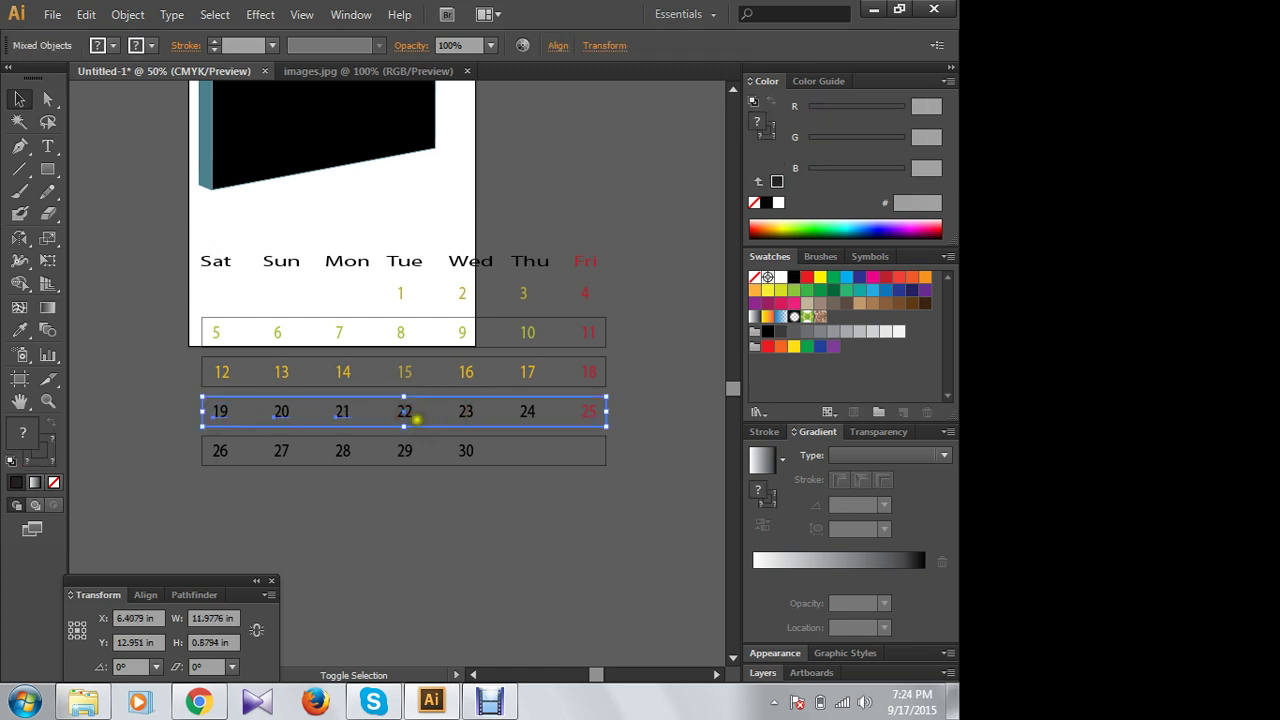
{"action": "left_click", "coordinate": [195, 403]}
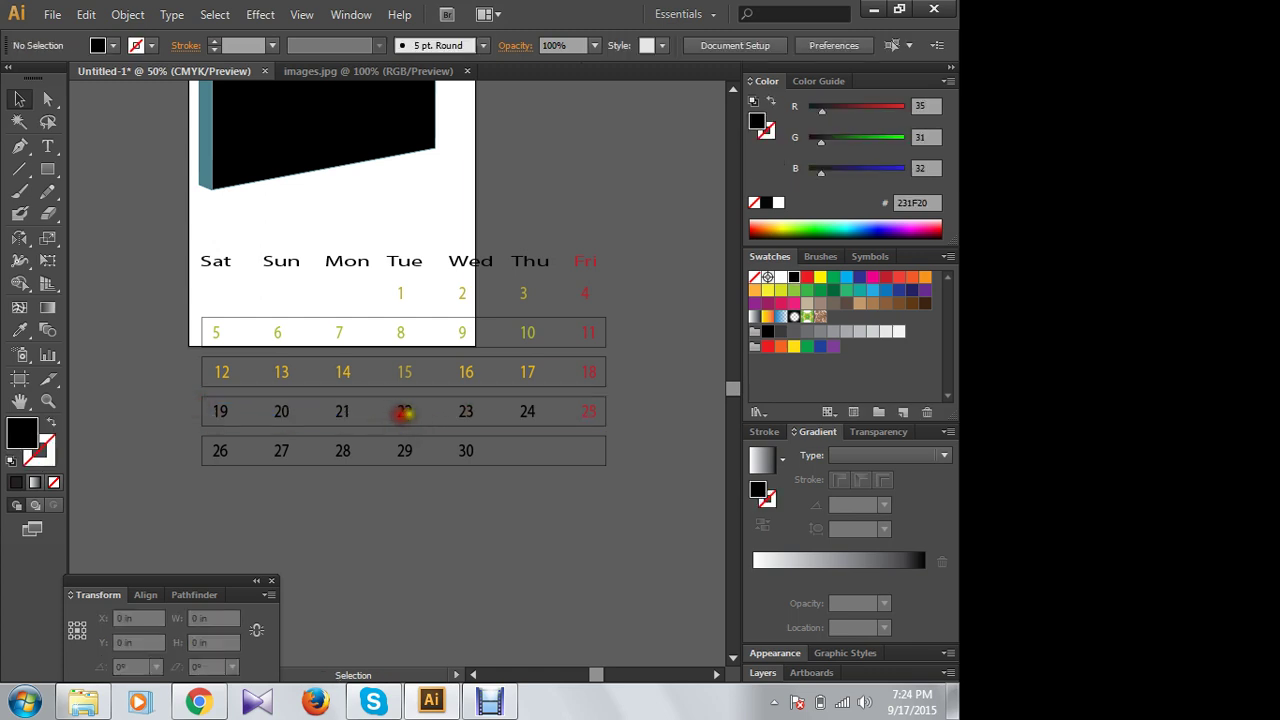
{"action": "left_click", "coordinate": [403, 412]}
{"action": "left_click", "coordinate": [151, 389]}
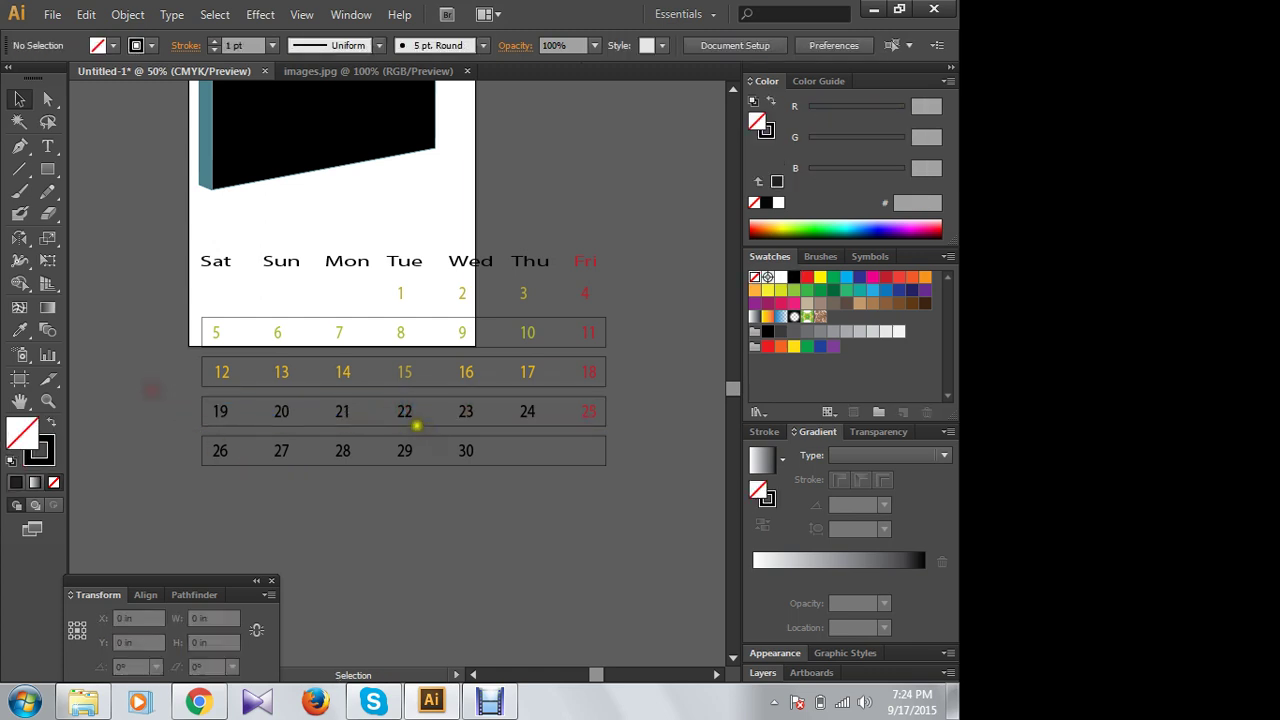
Step: Select dates 19–24 and colour them yellow after trying a blue fill
{"action": "left_click", "coordinate": [407, 412]}
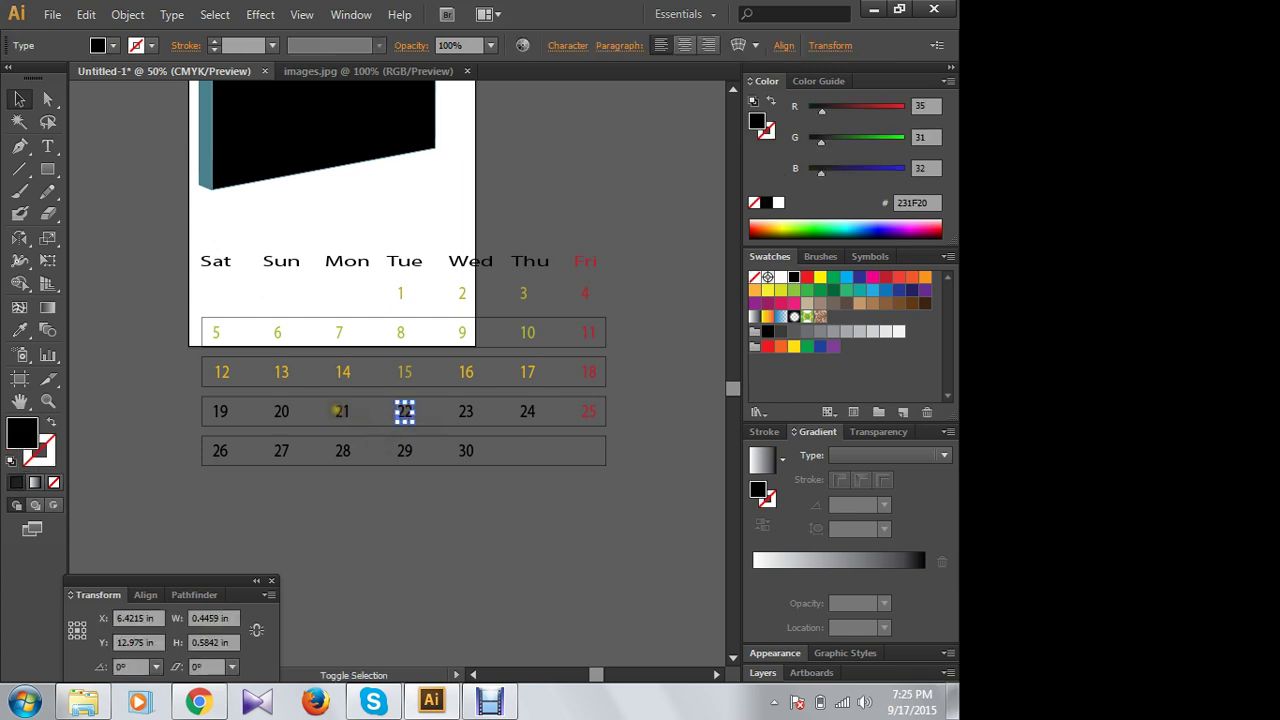
{"action": "left_click", "coordinate": [338, 411], "text": "shift"}
{"action": "left_click", "coordinate": [281, 411], "text": "shift"}
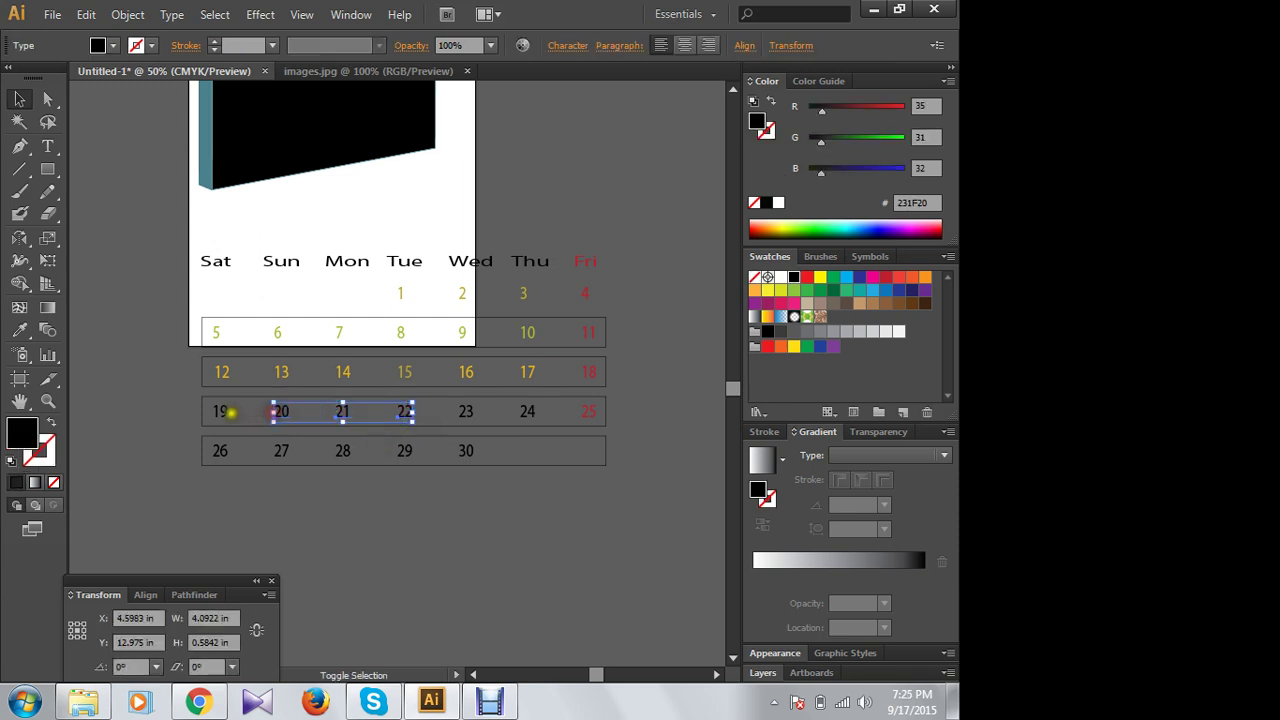
{"action": "left_click", "coordinate": [219, 412], "text": "shift"}
{"action": "left_click", "coordinate": [466, 412], "text": "shift"}
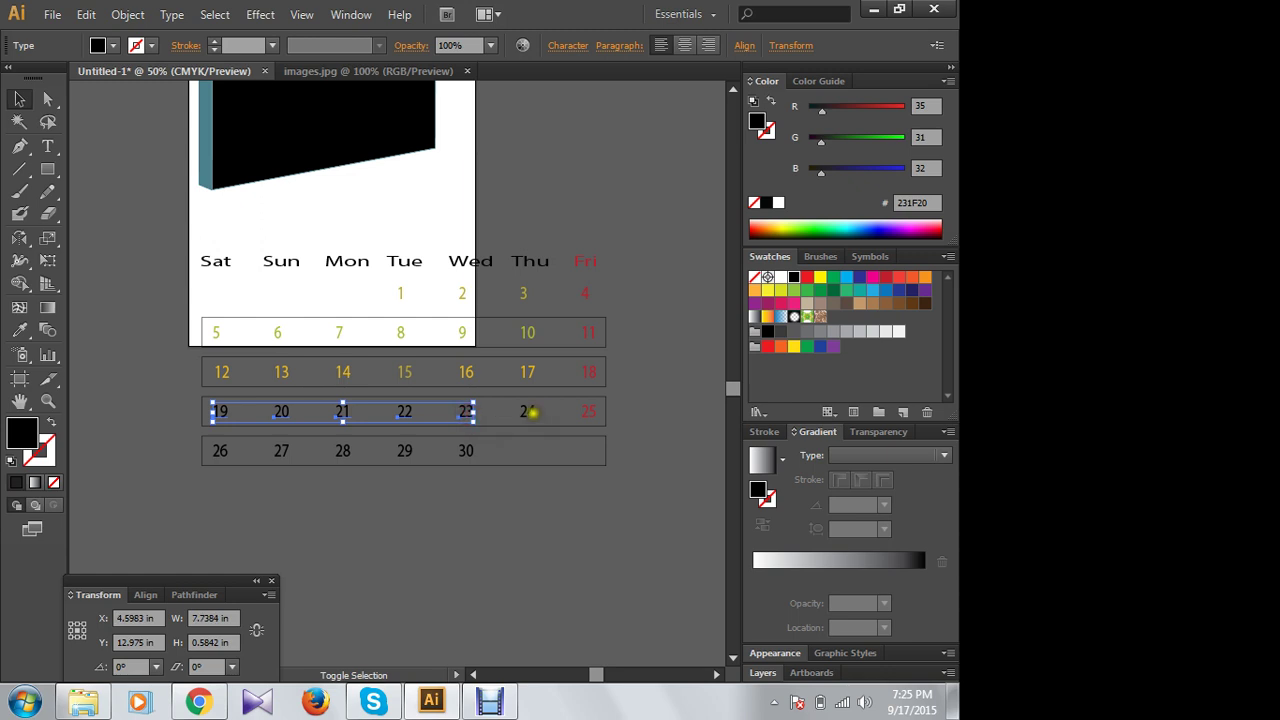
{"action": "left_click", "coordinate": [525, 412], "text": "shift"}
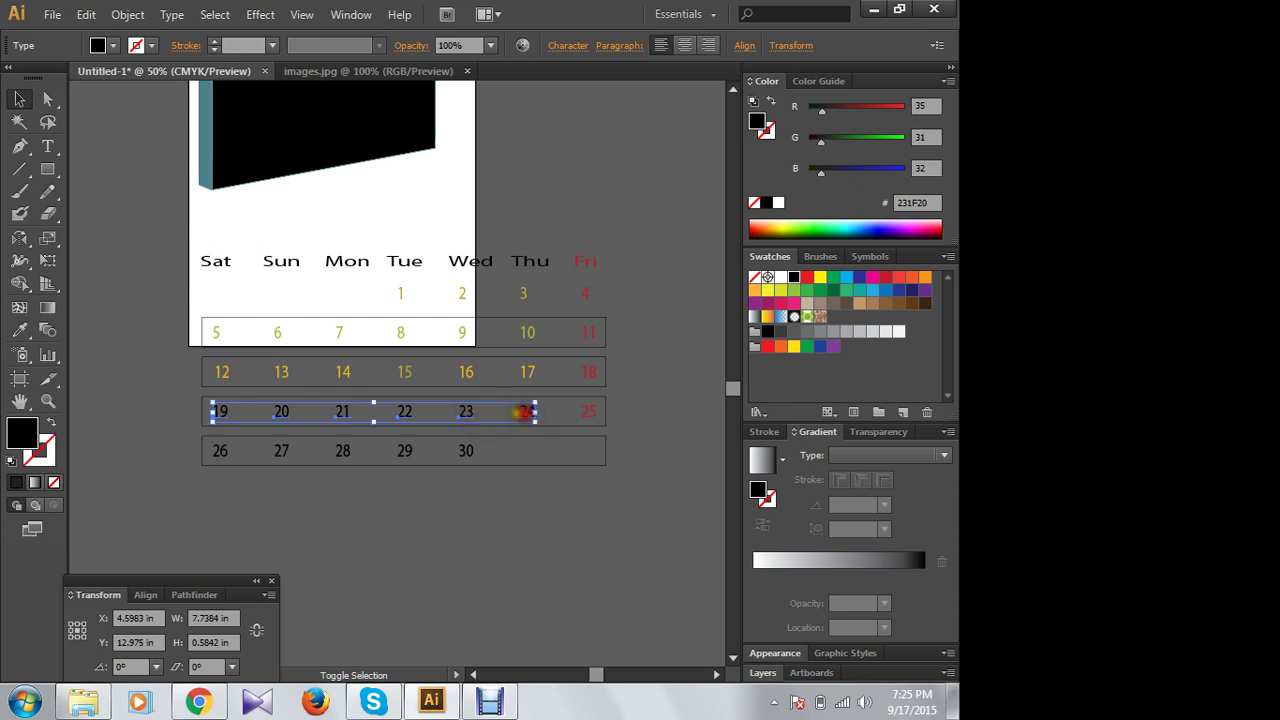
{"action": "left_click", "coordinate": [872, 232]}
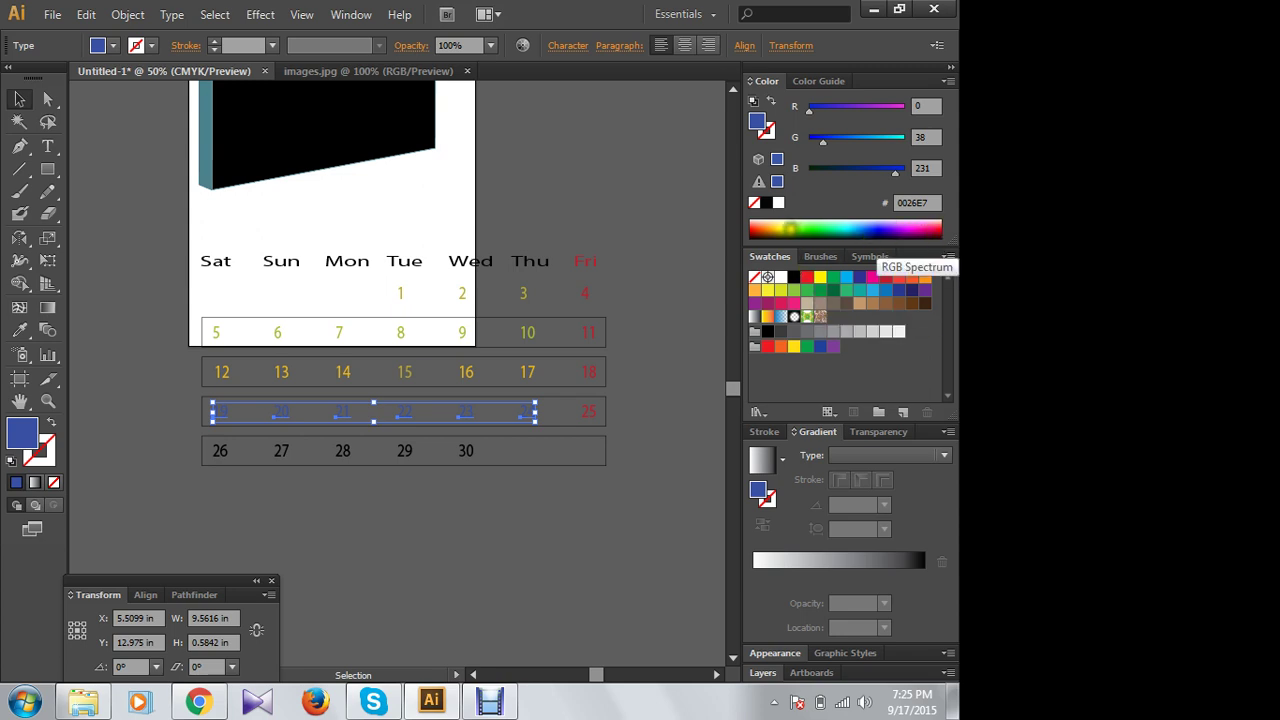
{"action": "left_click", "coordinate": [782, 227]}
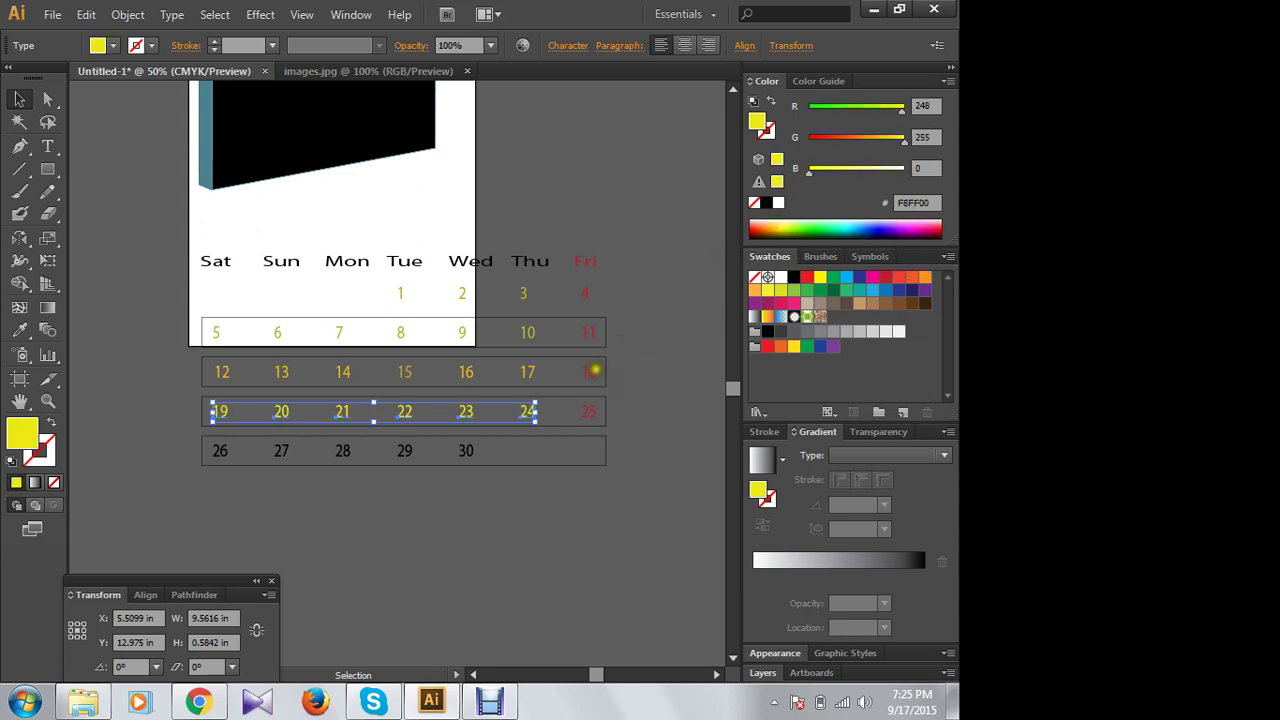
Step: Select dates 26–30 and colour them bright yellow FFF017
{"action": "left_click", "coordinate": [220, 450]}
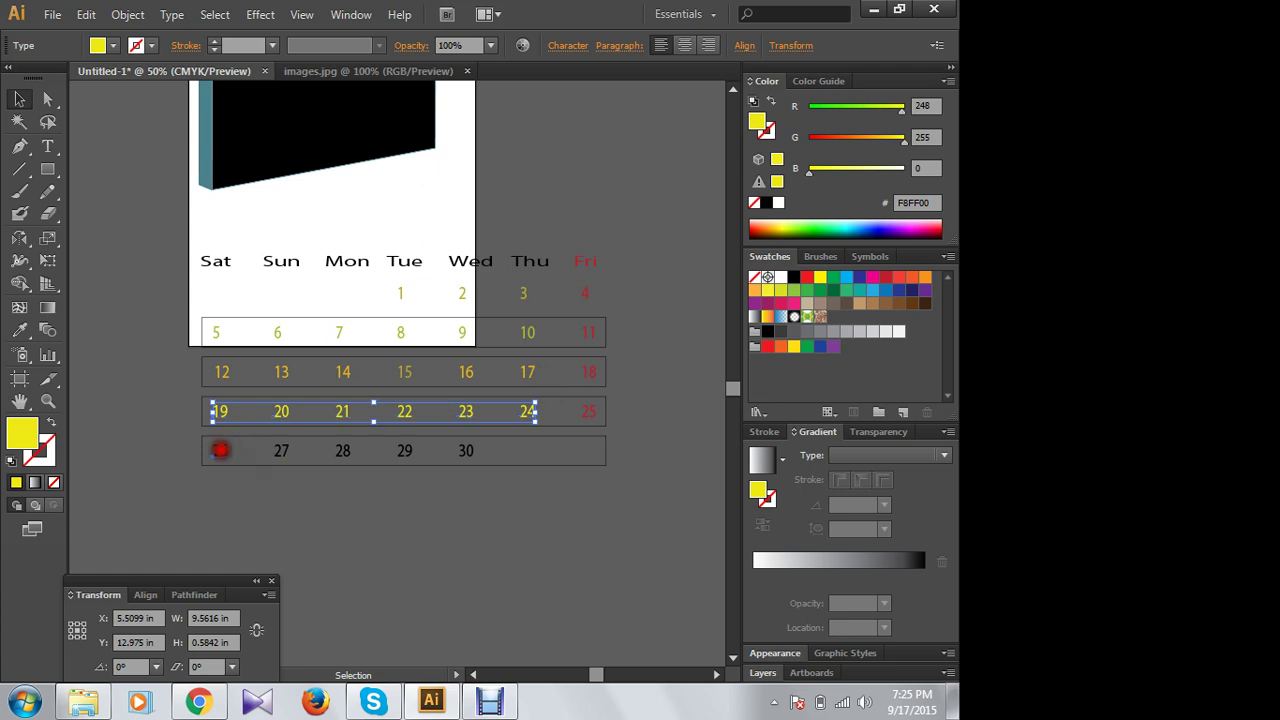
{"action": "left_click", "coordinate": [278, 450], "text": "shift"}
{"action": "left_click", "coordinate": [345, 451], "text": "shift"}
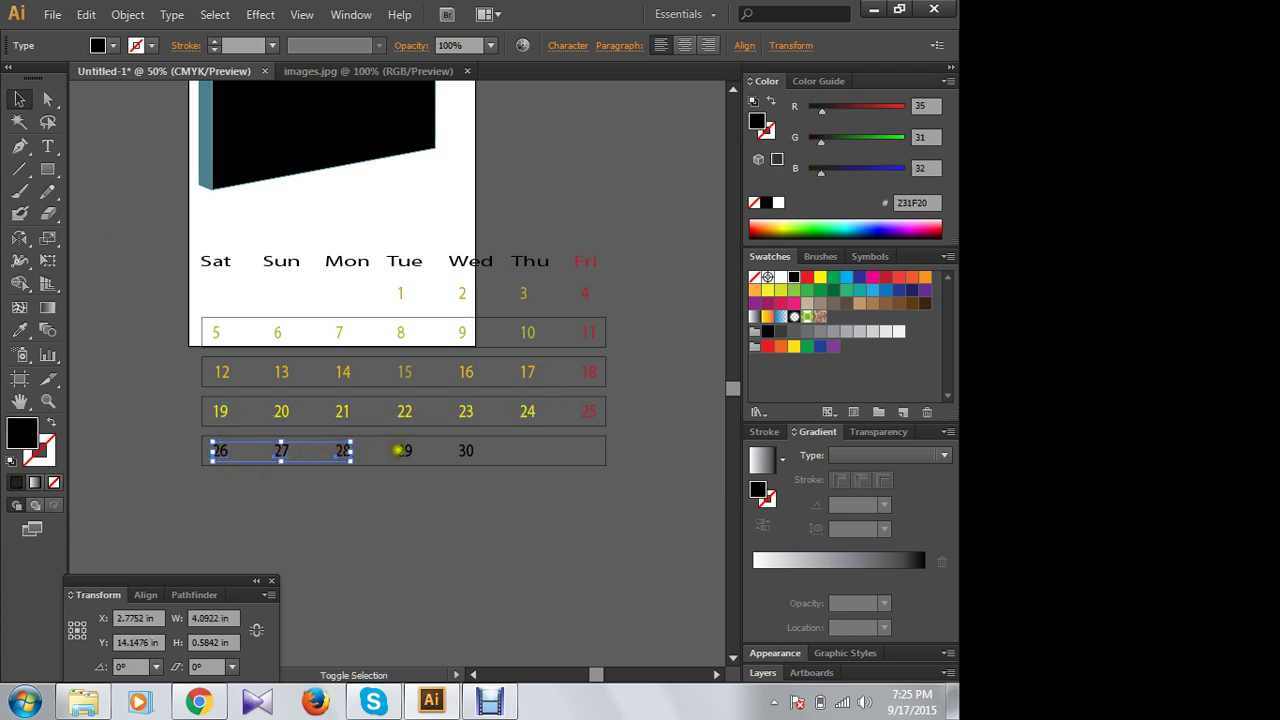
{"action": "left_click", "coordinate": [404, 450], "text": "shift"}
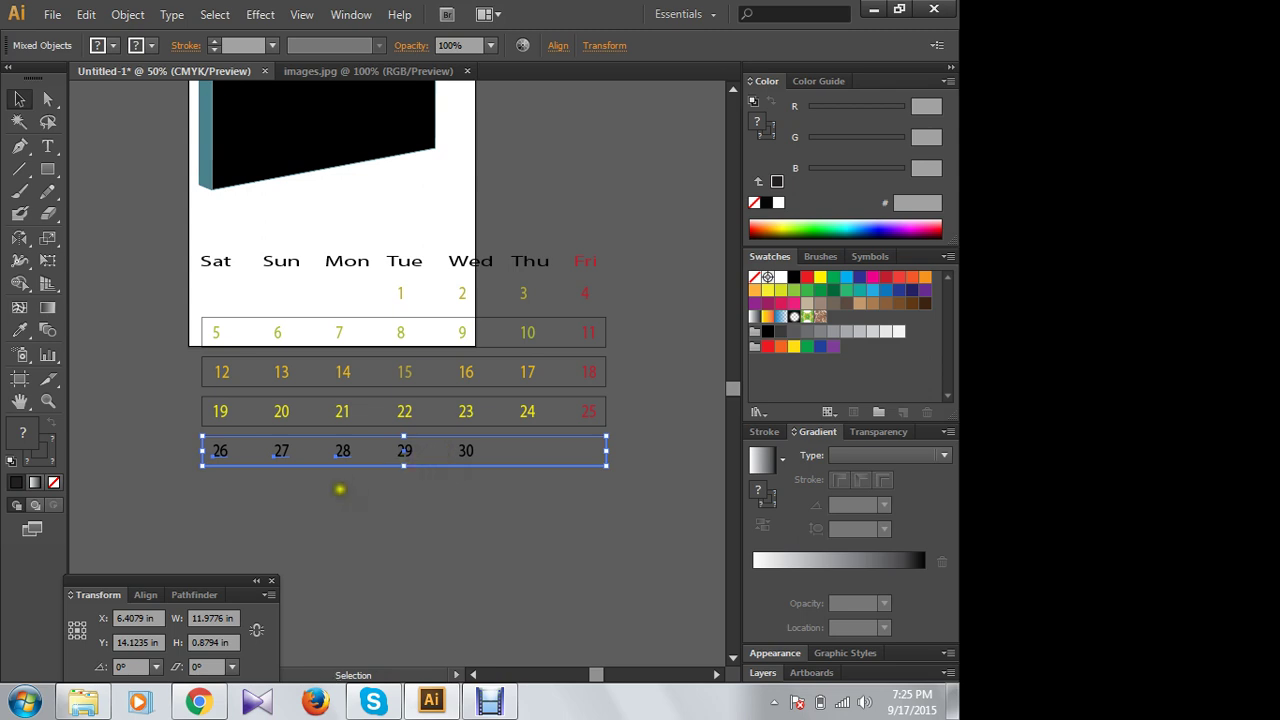
{"action": "left_click", "coordinate": [328, 487]}
{"action": "left_click", "coordinate": [220, 450]}
{"action": "left_click", "coordinate": [282, 450], "text": "shift"}
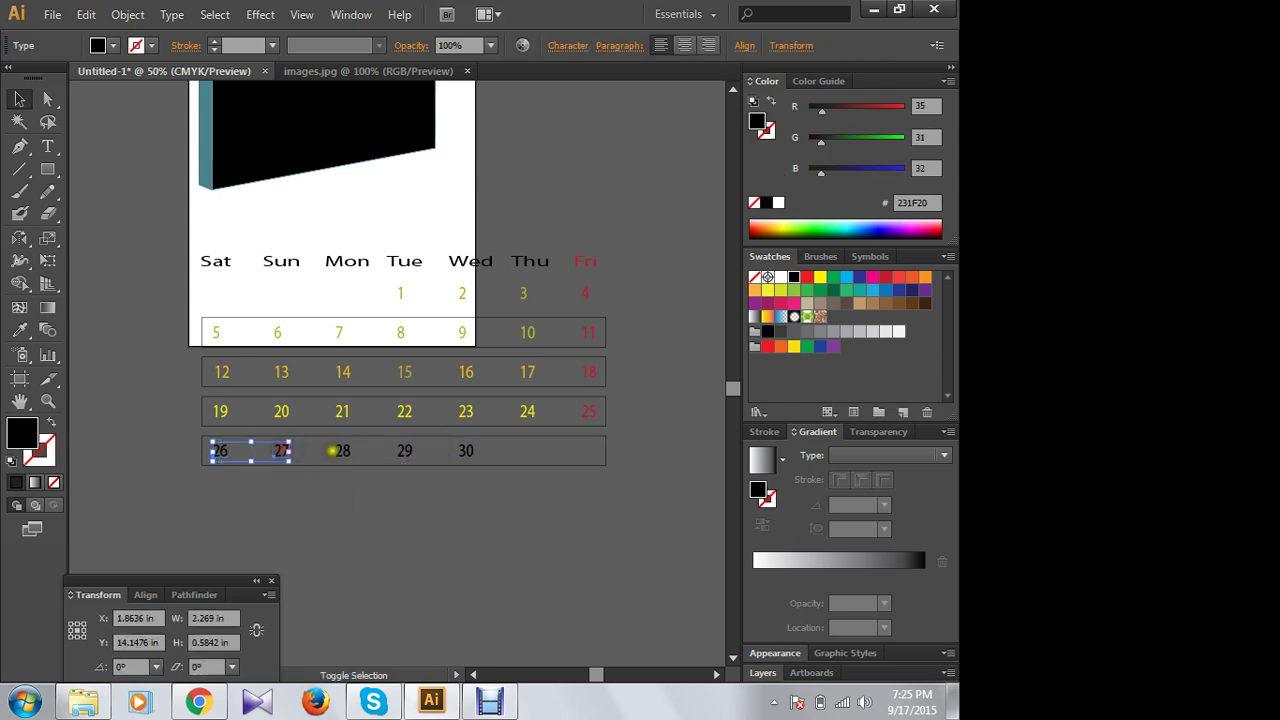
{"action": "left_click", "coordinate": [343, 450], "text": "shift"}
{"action": "left_click", "coordinate": [400, 450], "text": "shift"}
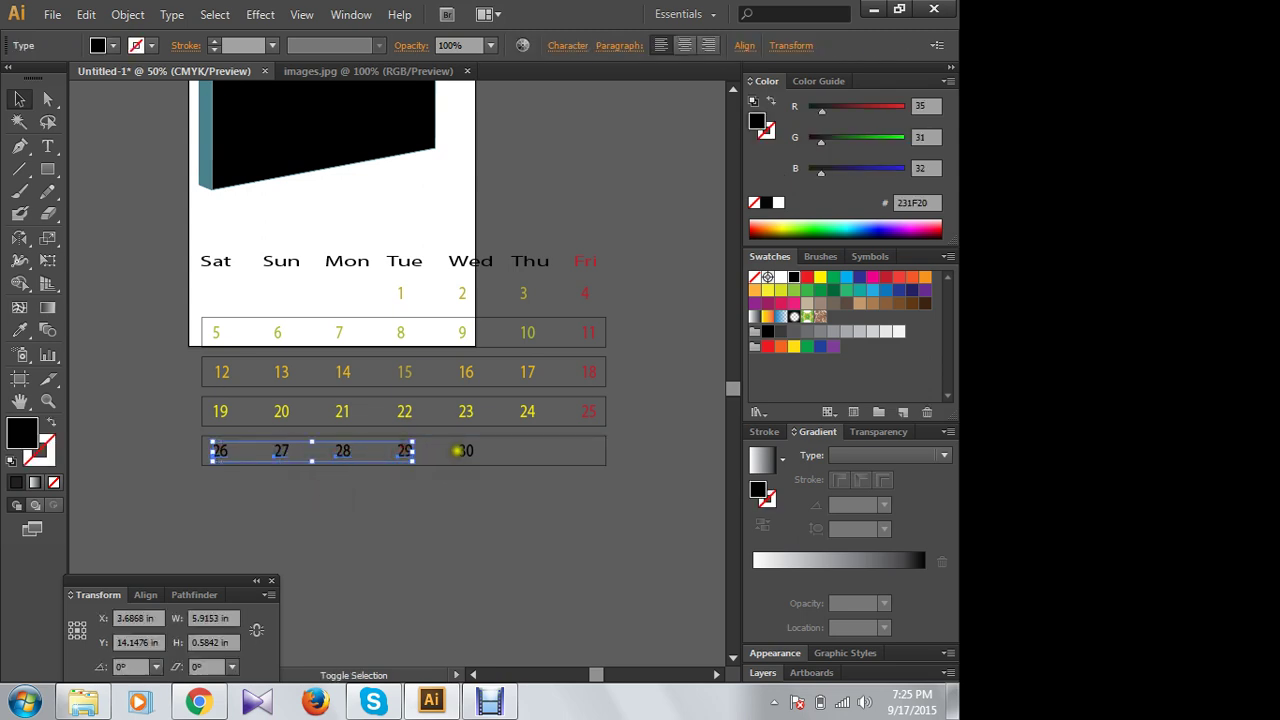
{"action": "left_click", "coordinate": [466, 450], "text": "shift"}
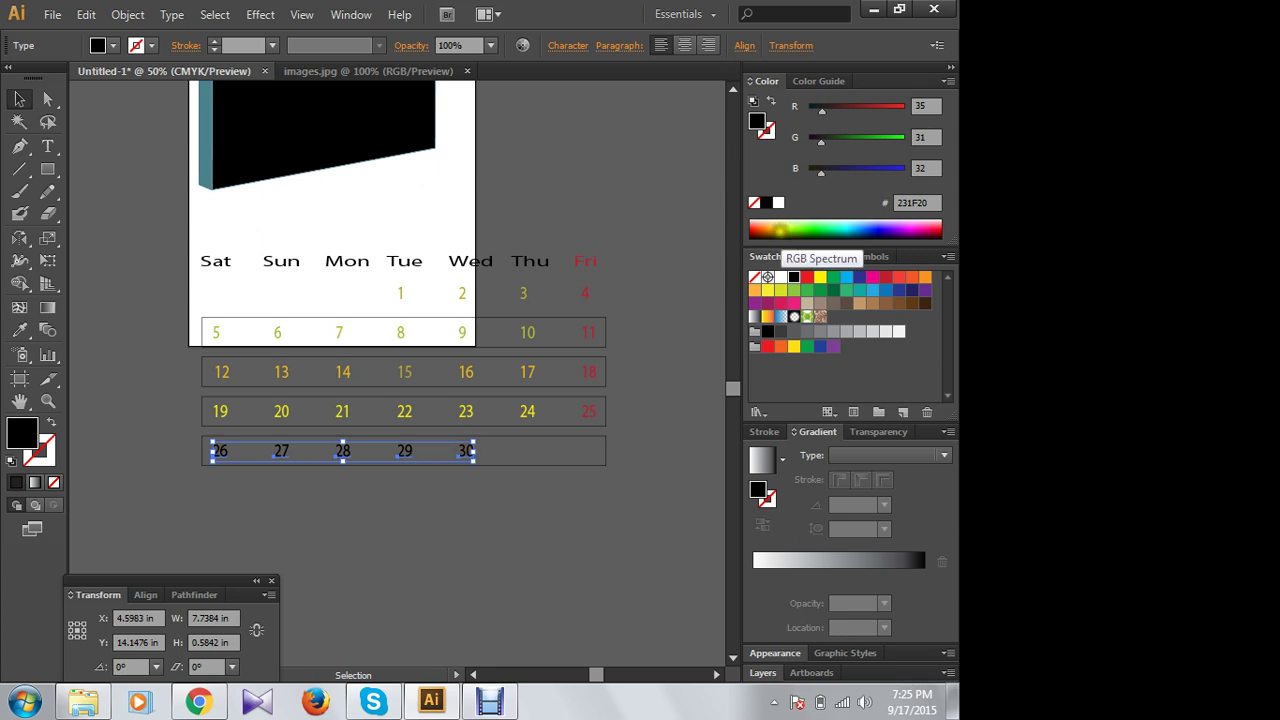
{"action": "left_click", "coordinate": [776, 229]}
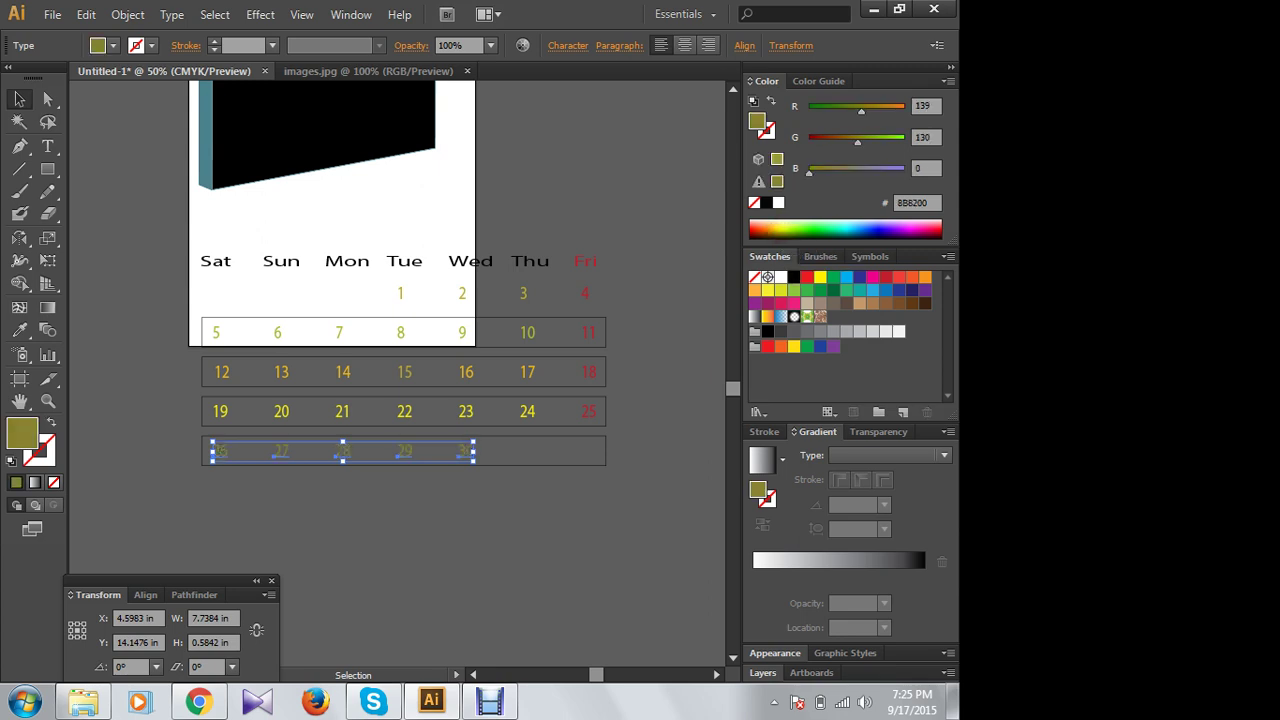
{"action": "left_click", "coordinate": [776, 223]}
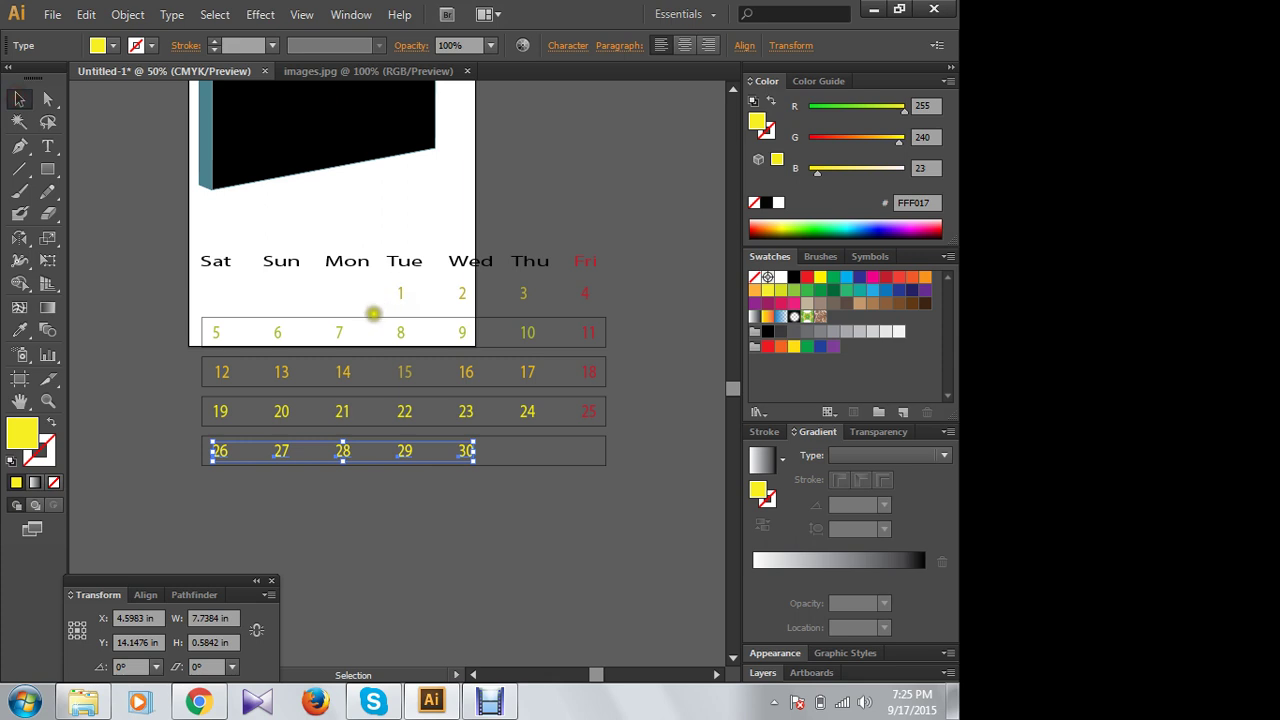
Step: Duplicate the 5–11 row frame over the 1–4 row and remove its fill
{"action": "left_click", "coordinate": [370, 317]}
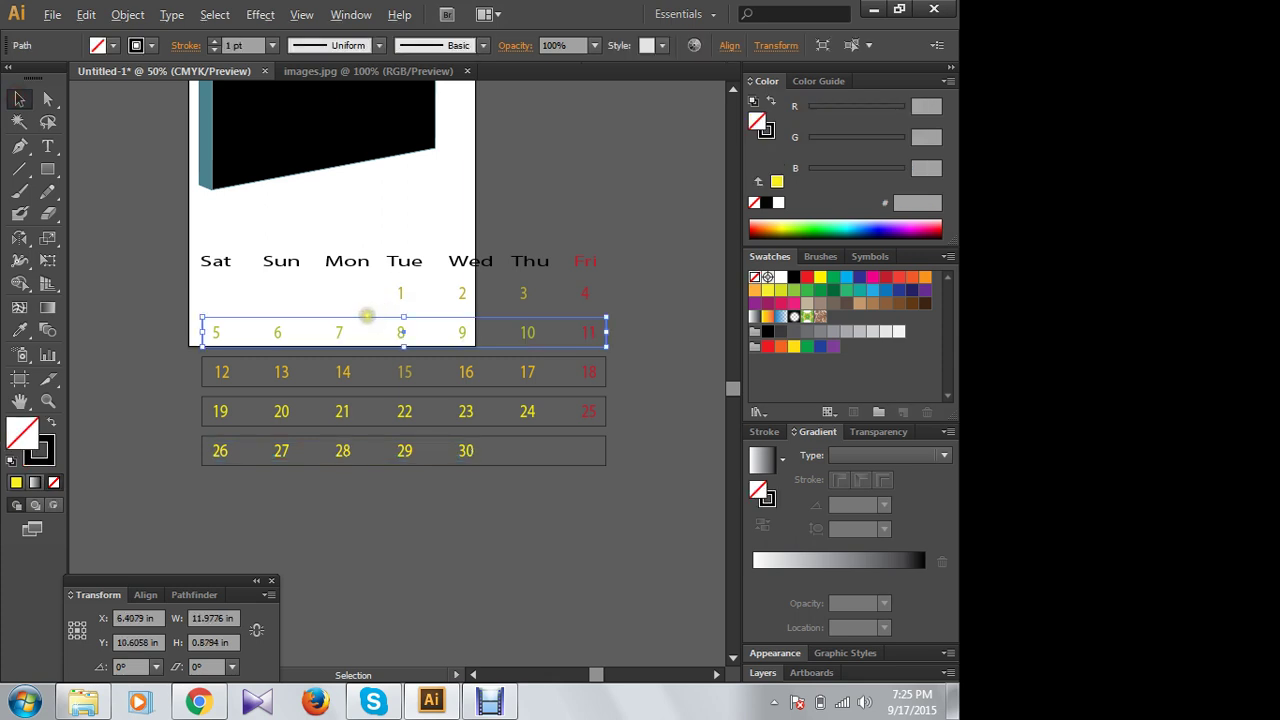
{"action": "left_click_drag", "start_coordinate": [367, 317], "coordinate": [376, 277]}
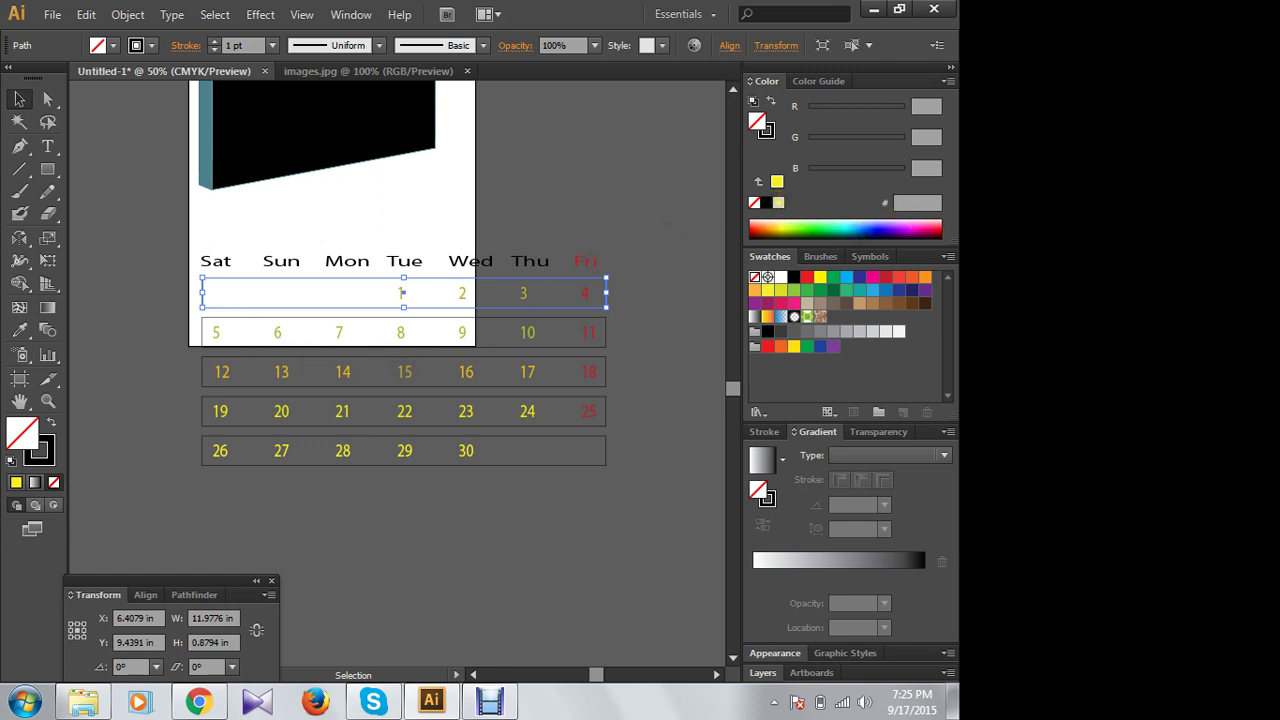
{"action": "left_click", "coordinate": [779, 203]}
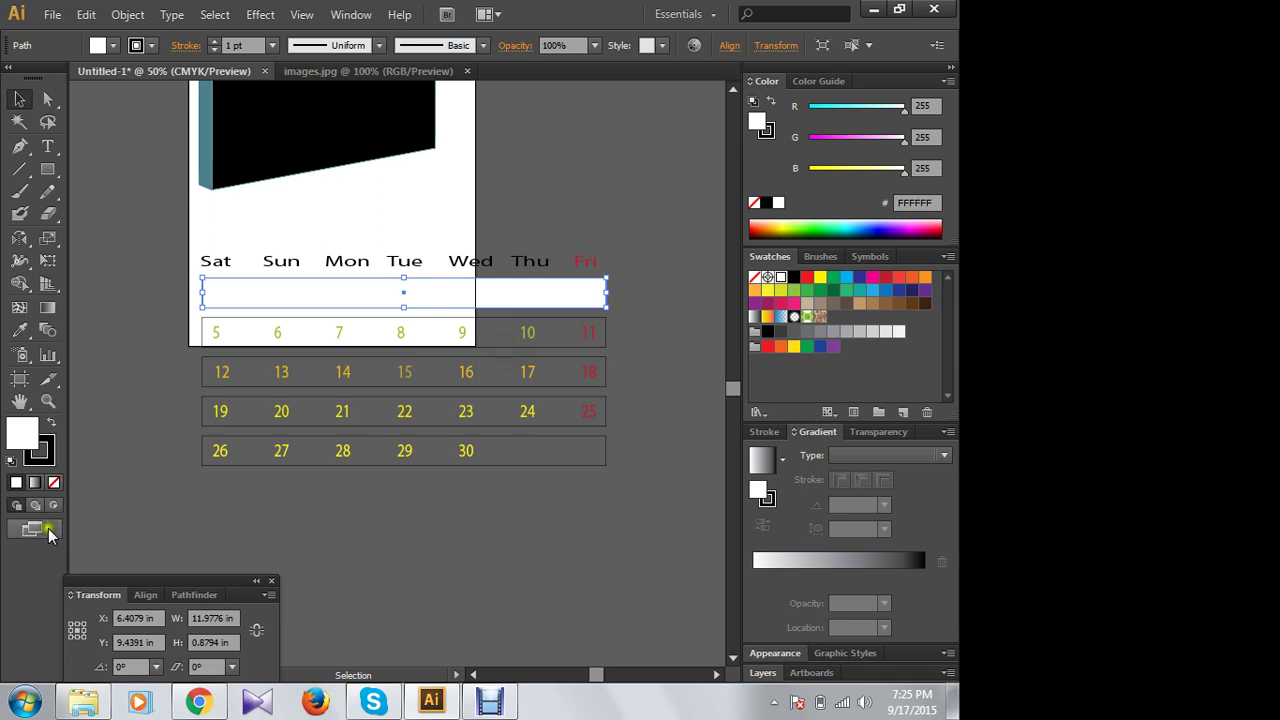
{"action": "left_click", "coordinate": [53, 423]}
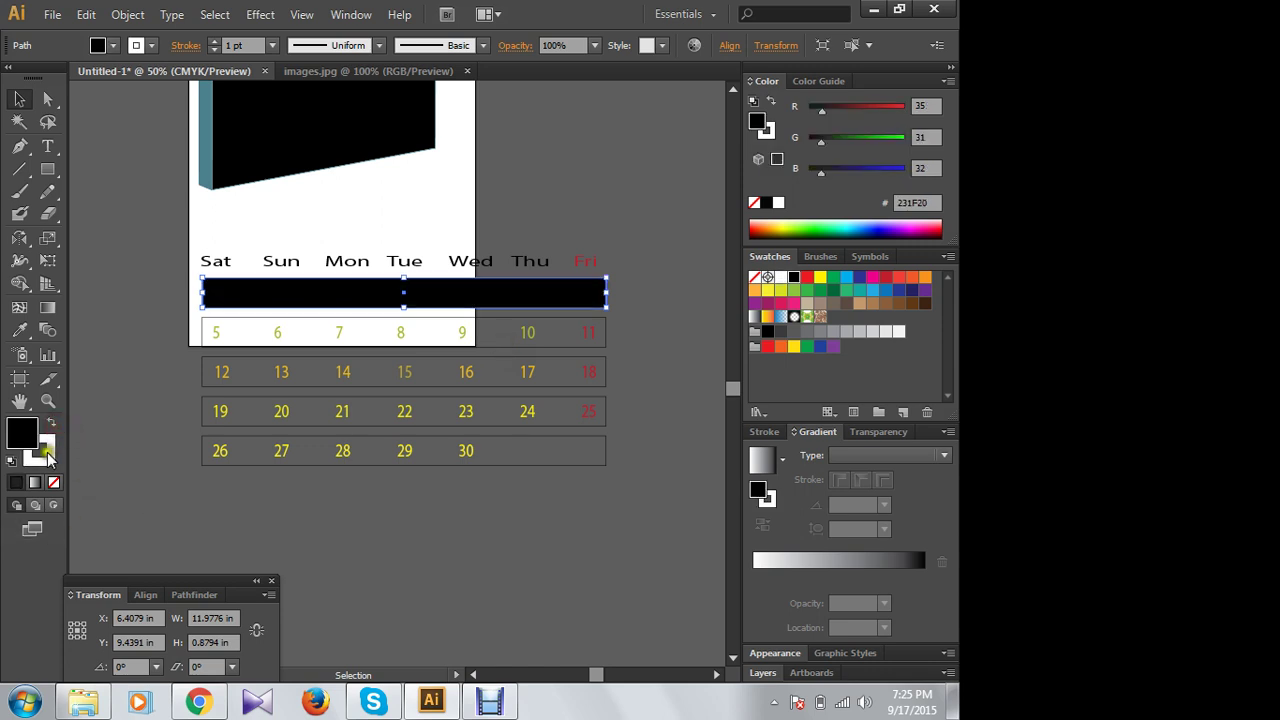
{"action": "left_click", "coordinate": [53, 482]}
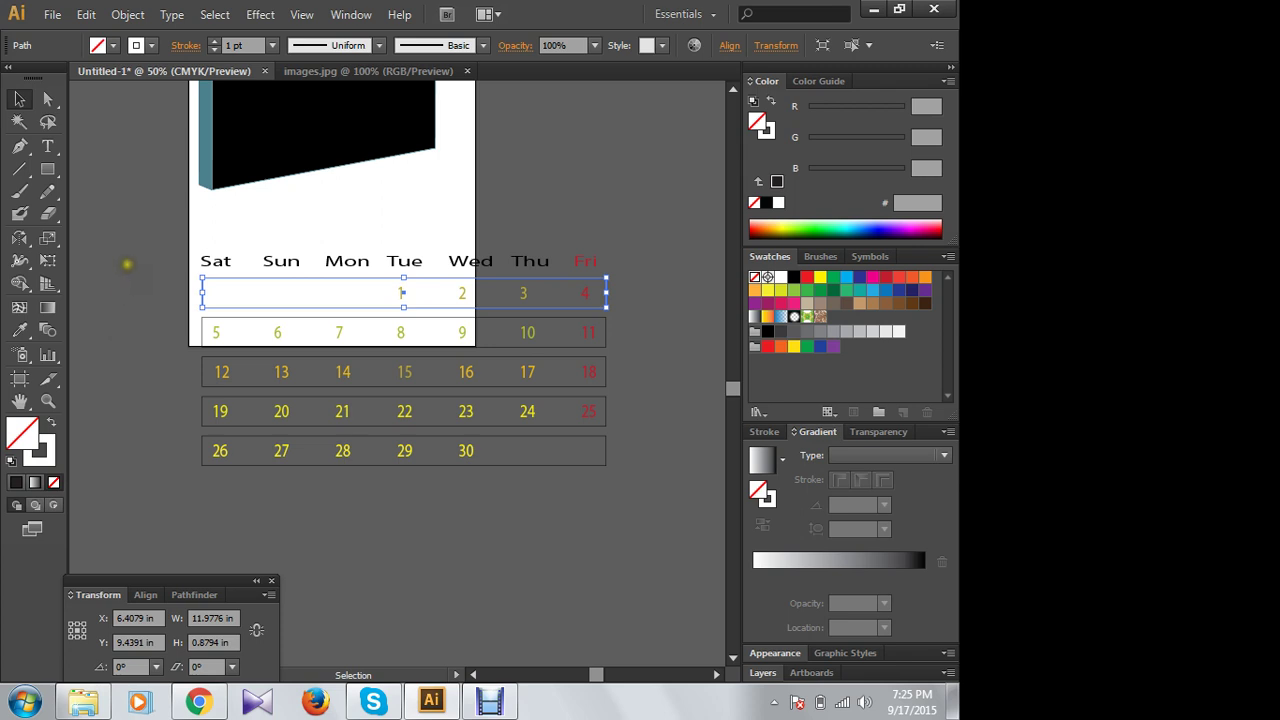
{"action": "left_click", "coordinate": [131, 270]}
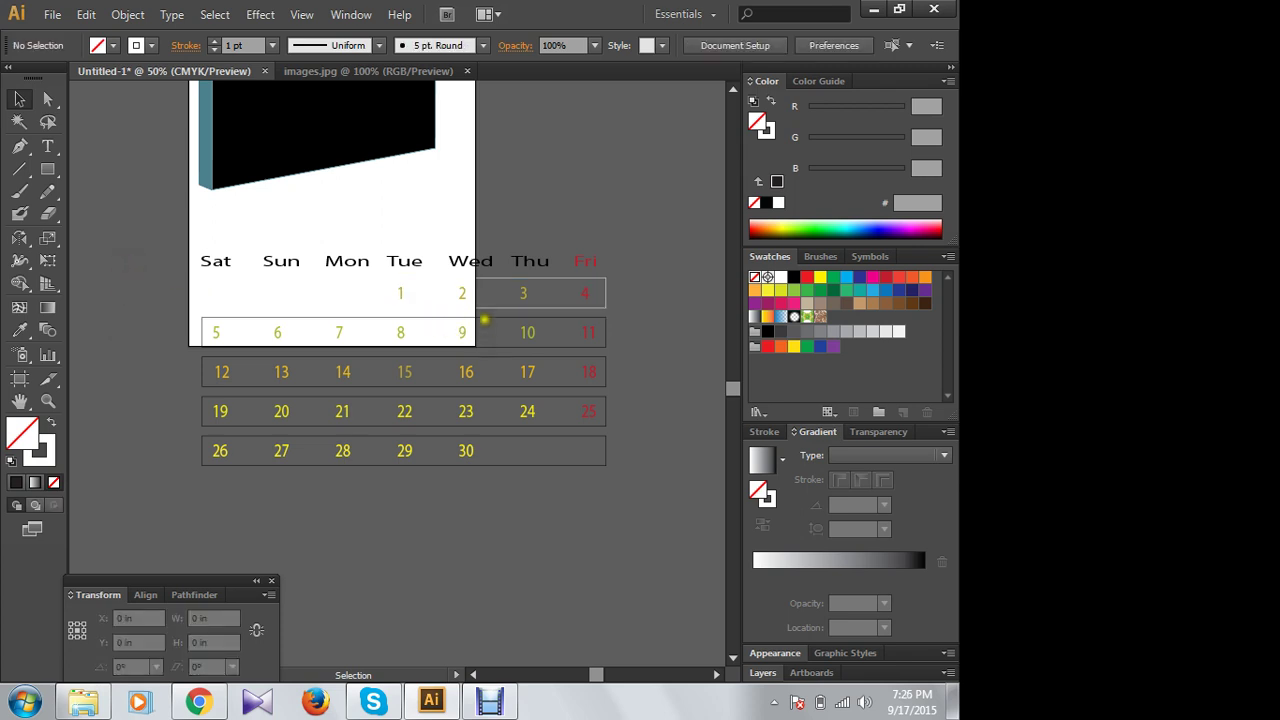
Step: Make the 5–11 and 12–18 row outlines white
{"action": "left_click", "coordinate": [485, 321]}
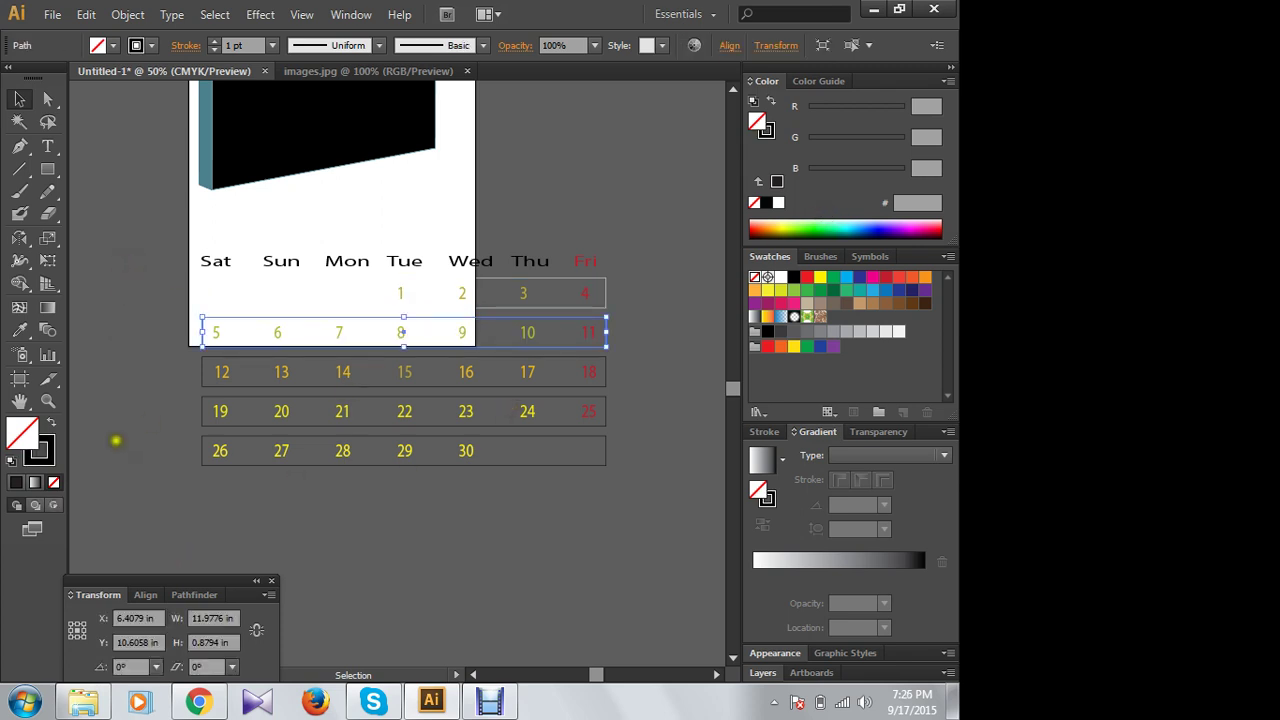
{"action": "left_click", "coordinate": [39, 452]}
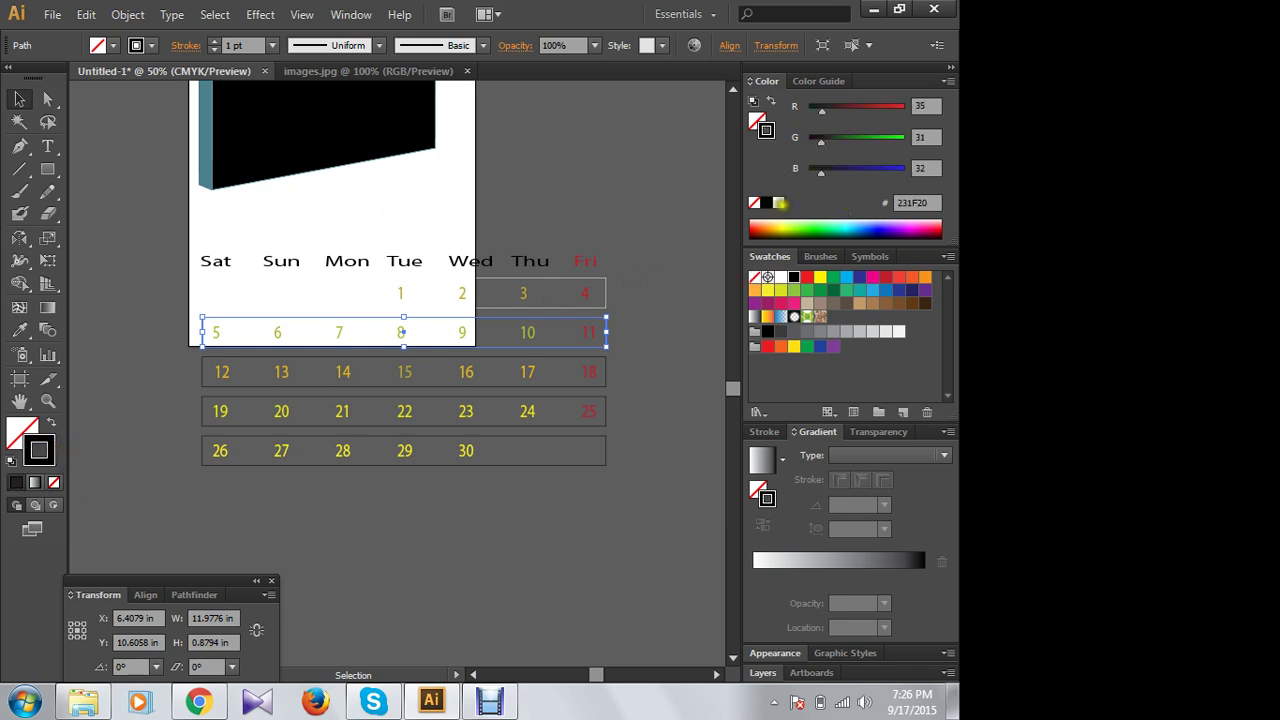
{"action": "left_click", "coordinate": [779, 203]}
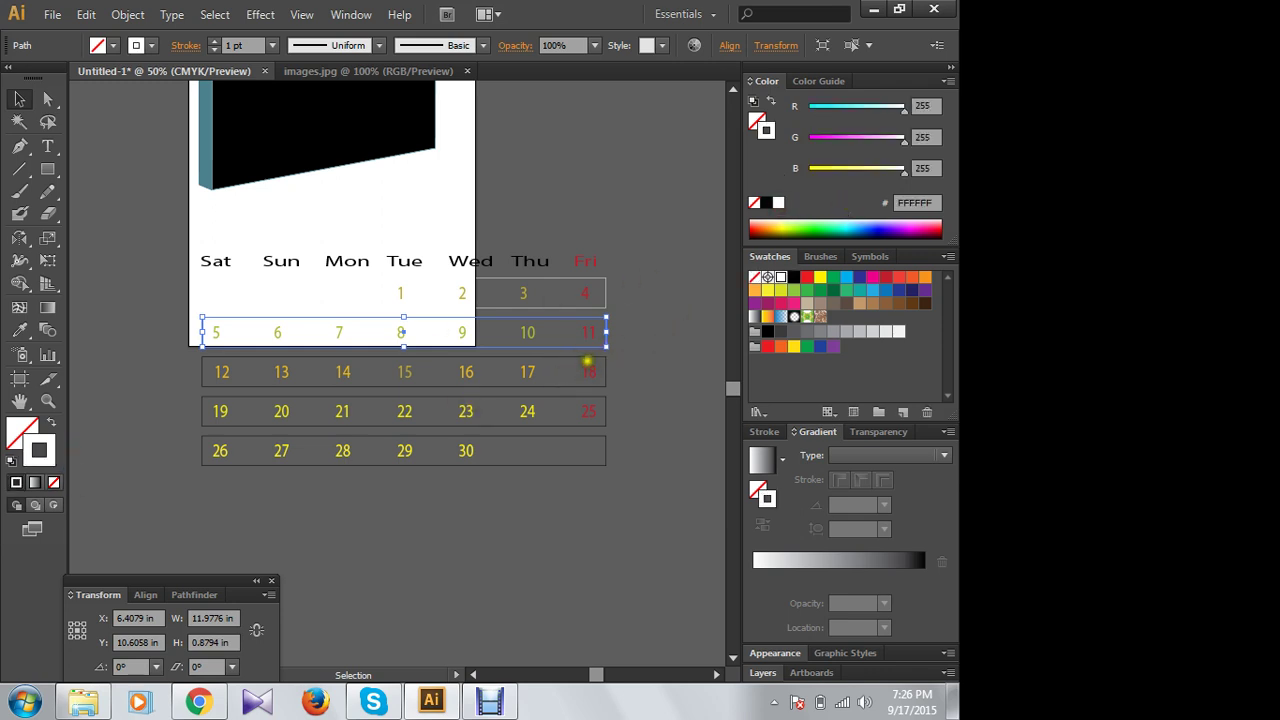
{"action": "left_click", "coordinate": [586, 365]}
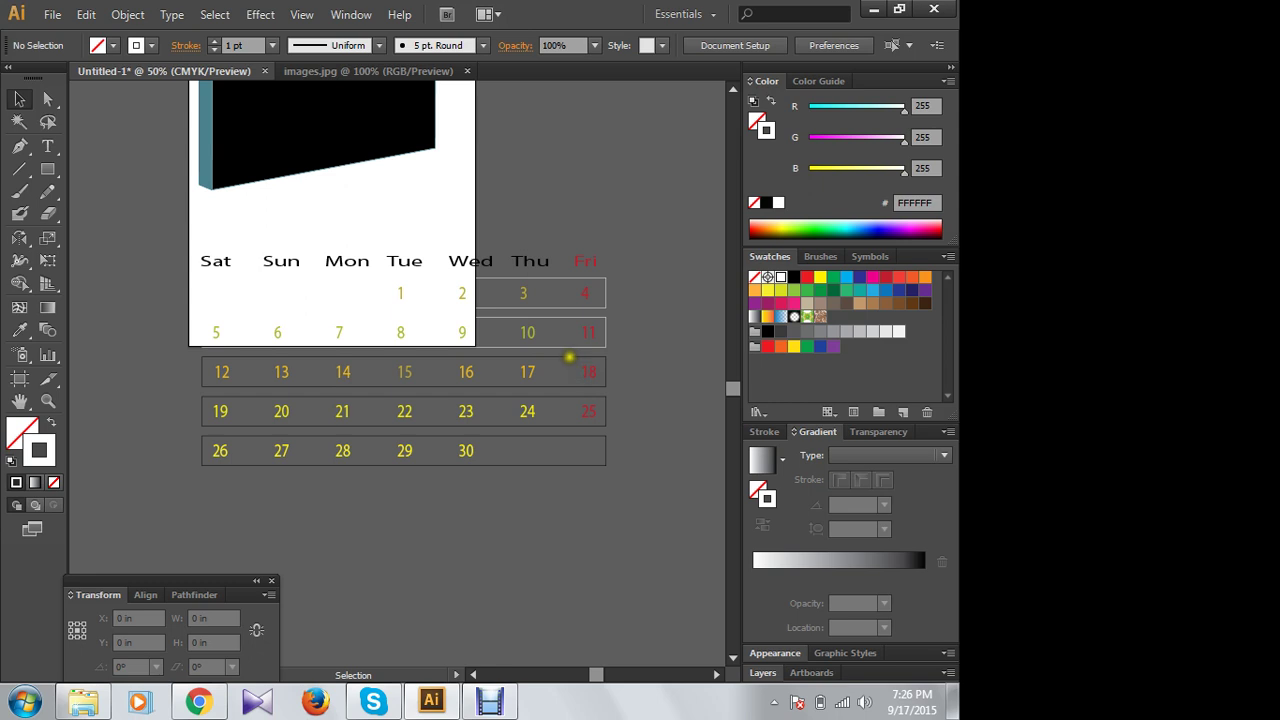
{"action": "left_click", "coordinate": [569, 357]}
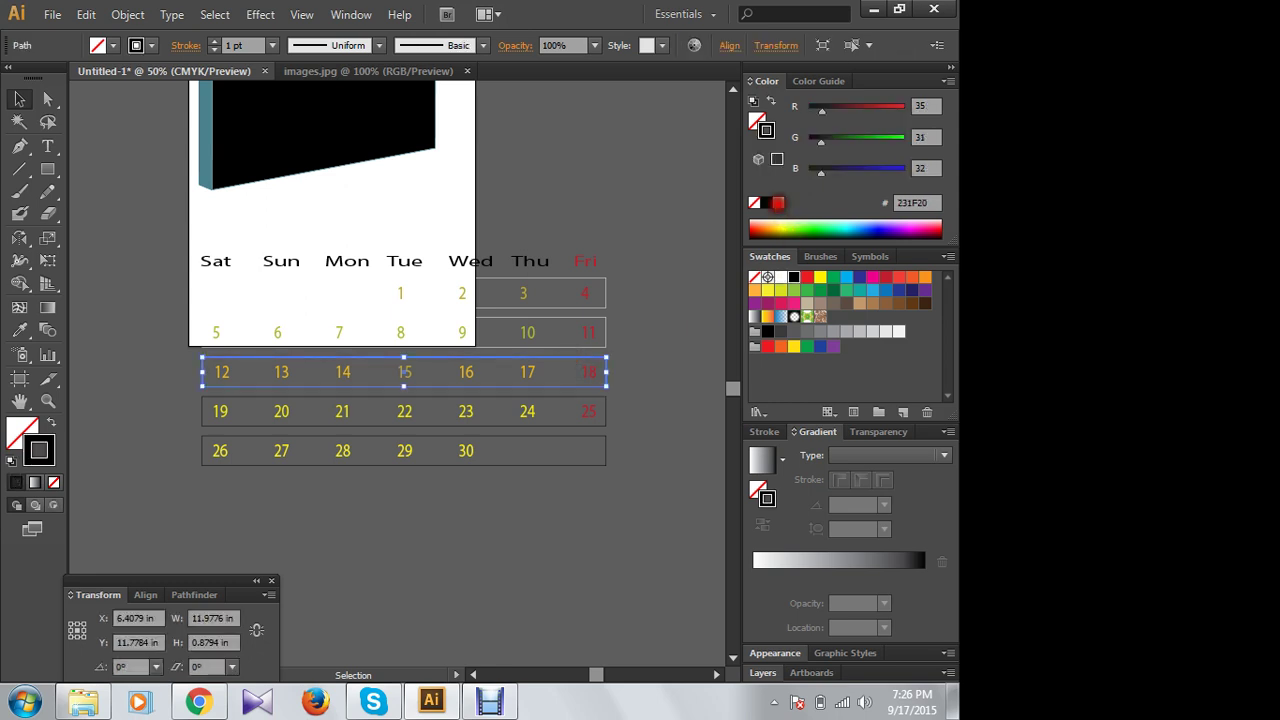
{"action": "left_click", "coordinate": [779, 203]}
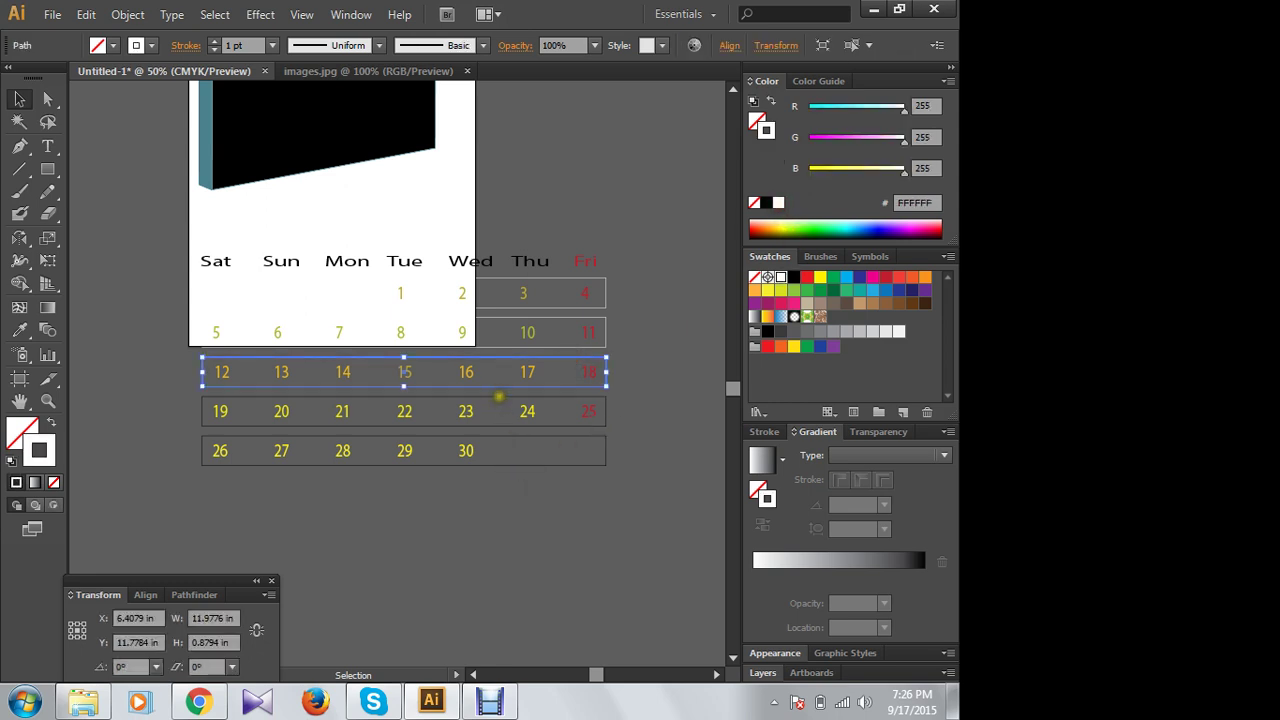
Step: Make the 19–25 and 26–30 row outlines white and check all rows together
{"action": "left_click", "coordinate": [499, 398]}
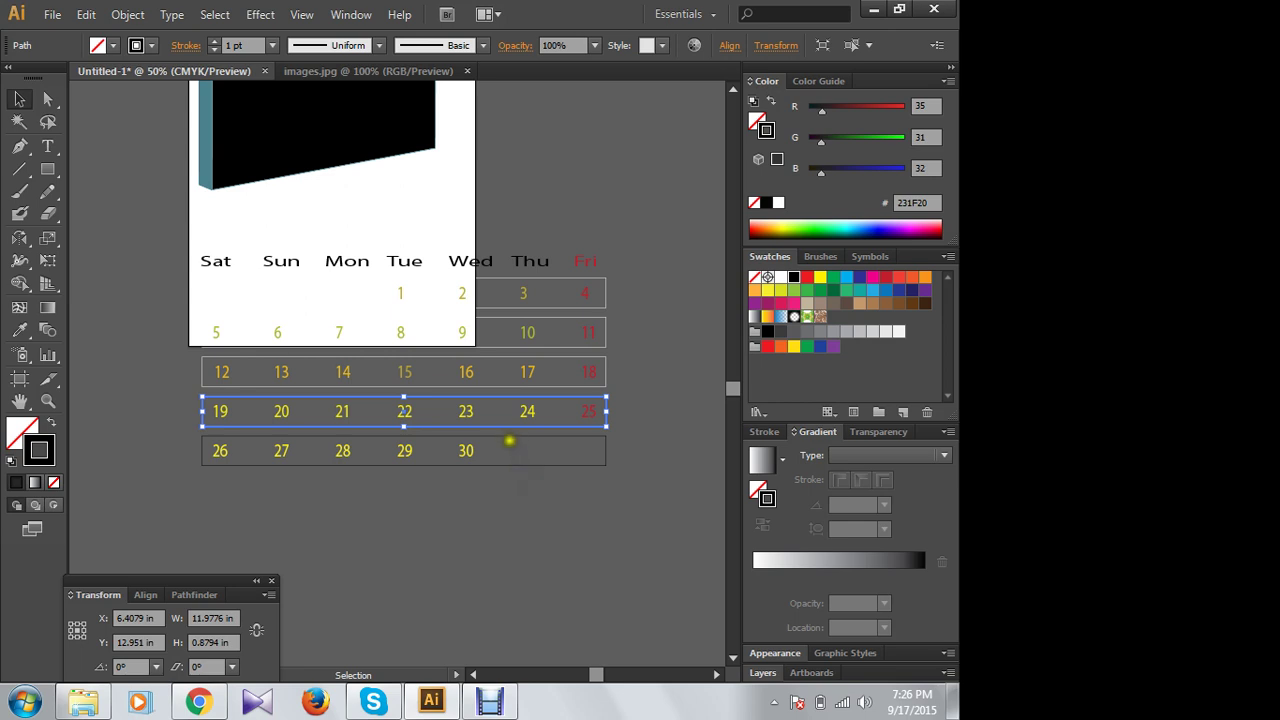
{"action": "left_click", "coordinate": [509, 440], "text": "shift"}
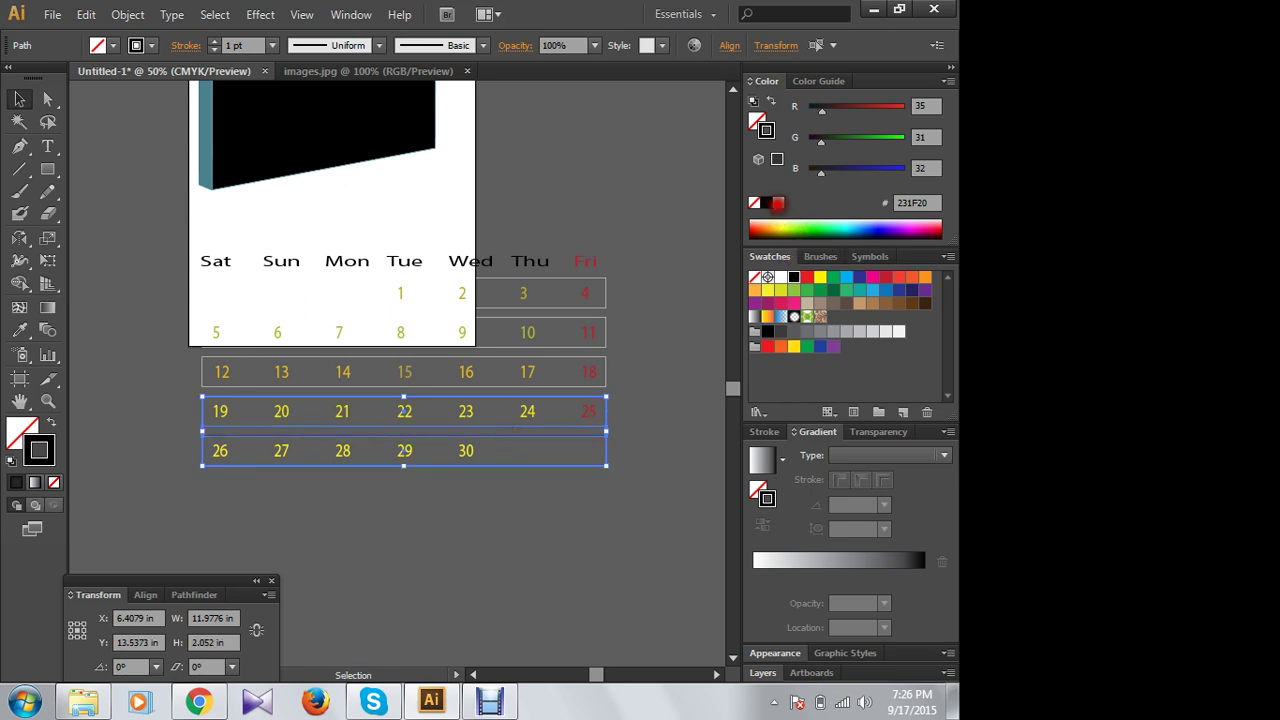
{"action": "left_click", "coordinate": [778, 203]}
{"action": "left_click", "coordinate": [624, 514]}
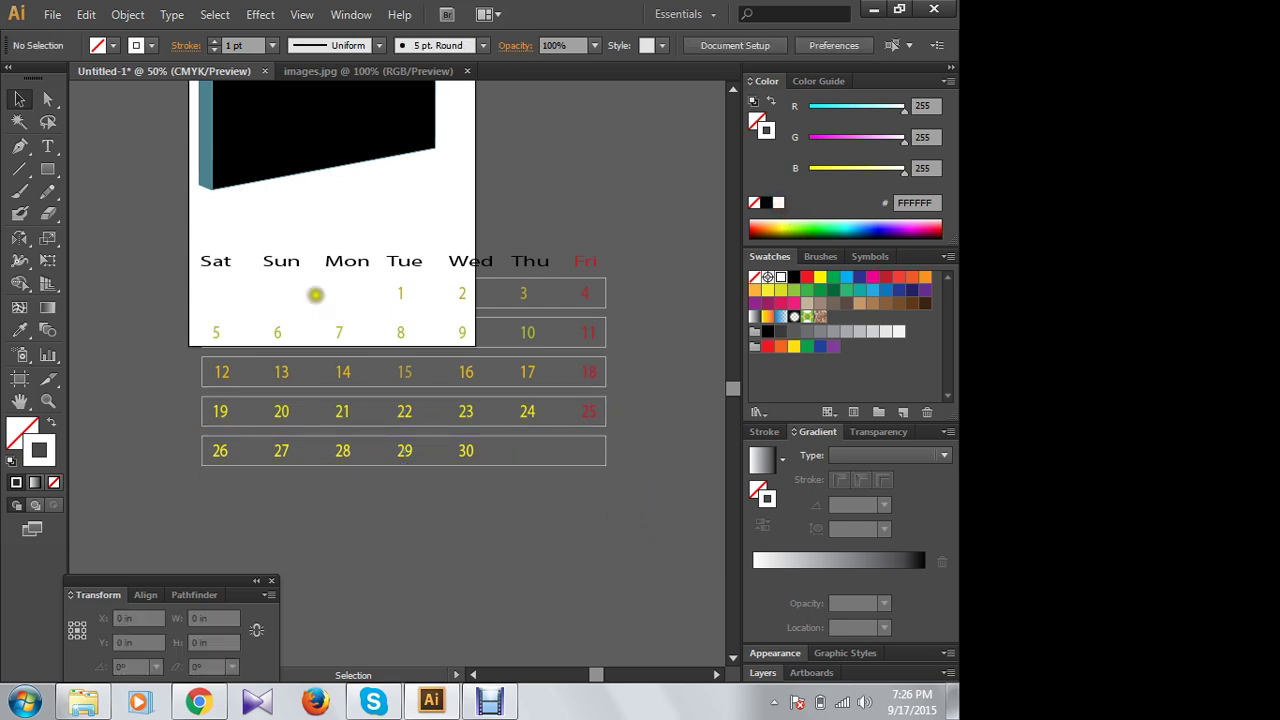
{"action": "mouse_move", "coordinate": [176, 238]}
{"action": "left_mouse_down"}
{"action": "mouse_move", "coordinate": [633, 503]}
{"action": "mouse_move", "coordinate": [627, 490]}
{"action": "left_mouse_up"}
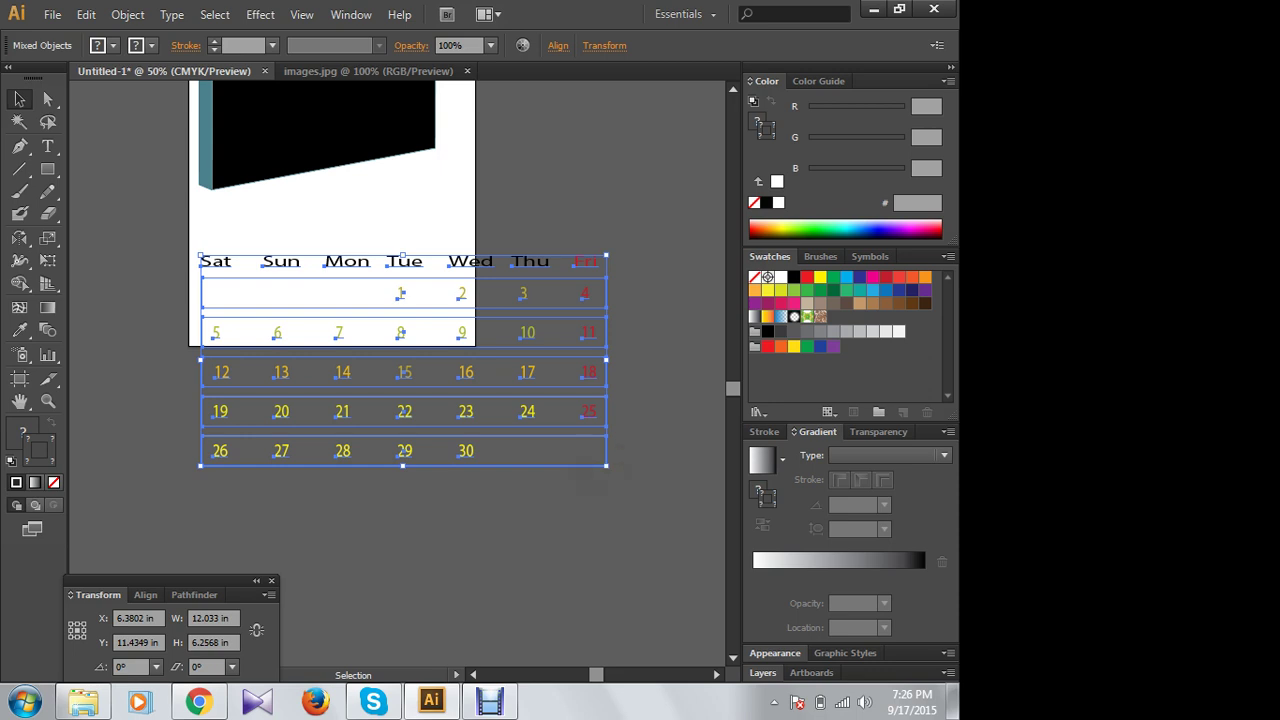
{"action": "left_click", "coordinate": [162, 241]}
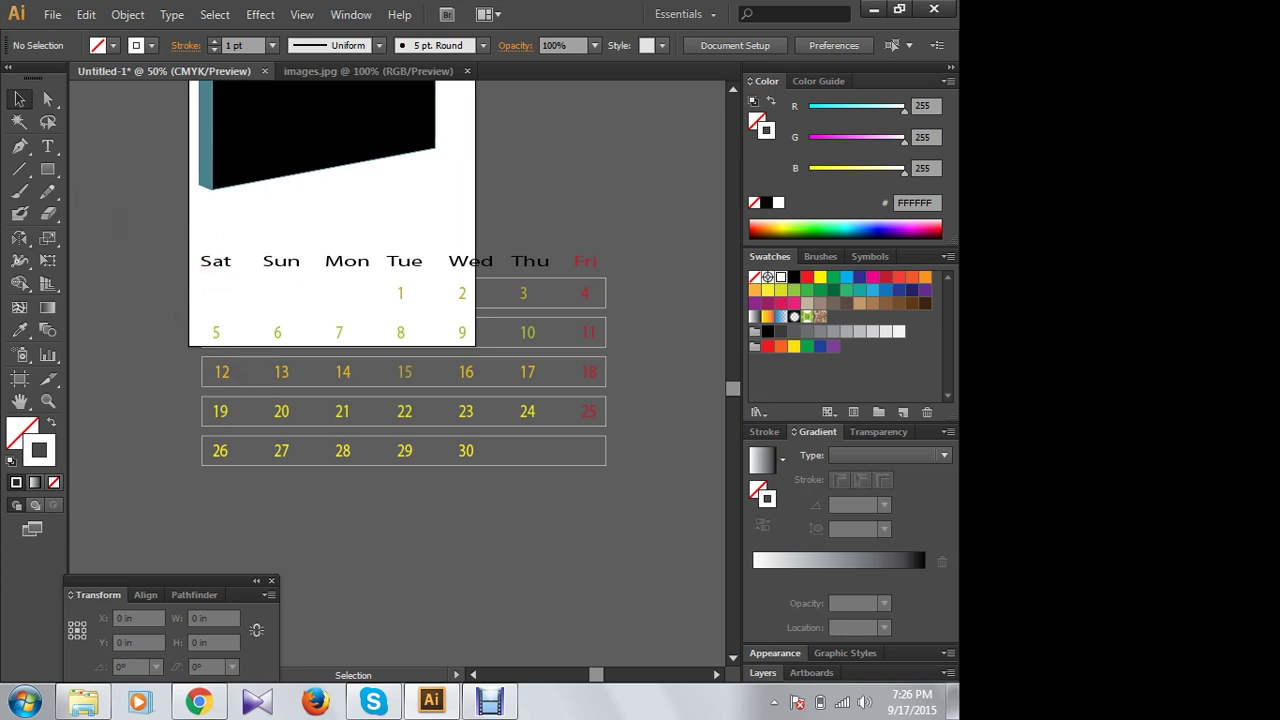
{"action": "left_click", "coordinate": [47, 169]}
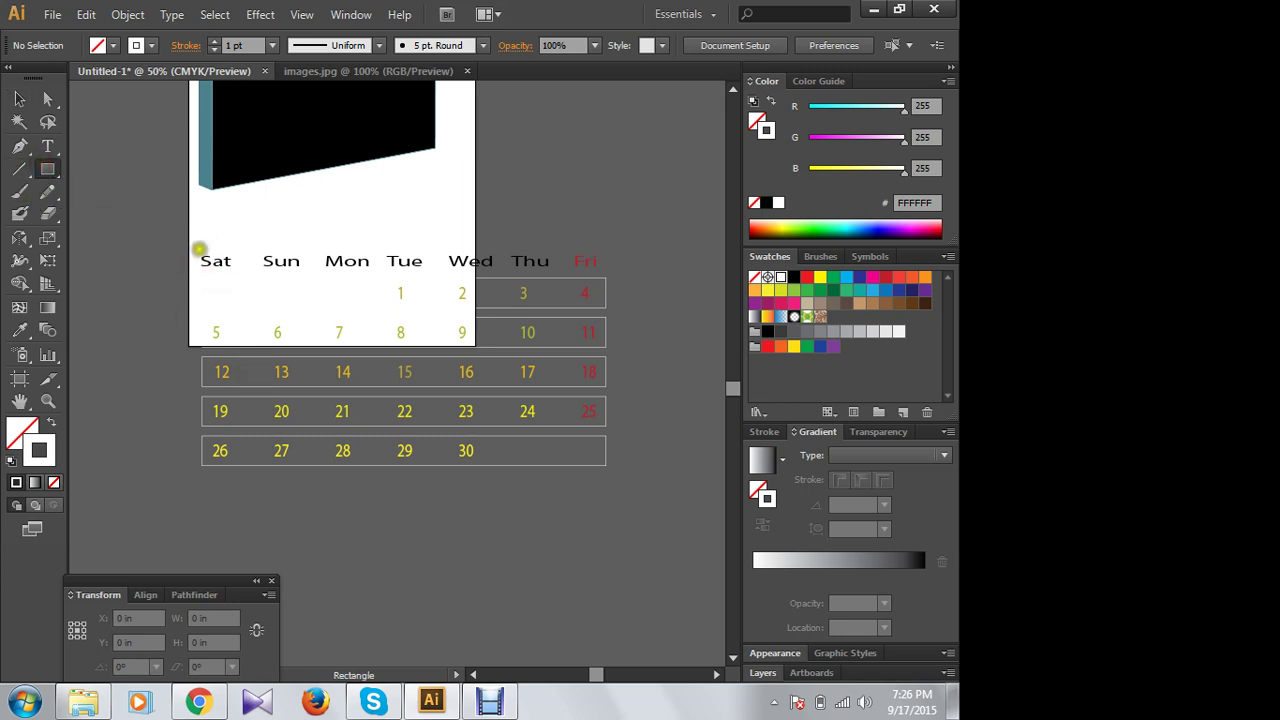
Step: Draw a tall frame around the Sat column and adjust its width to fit
{"action": "left_click_drag", "start_coordinate": [191, 242], "coordinate": [245, 465]}
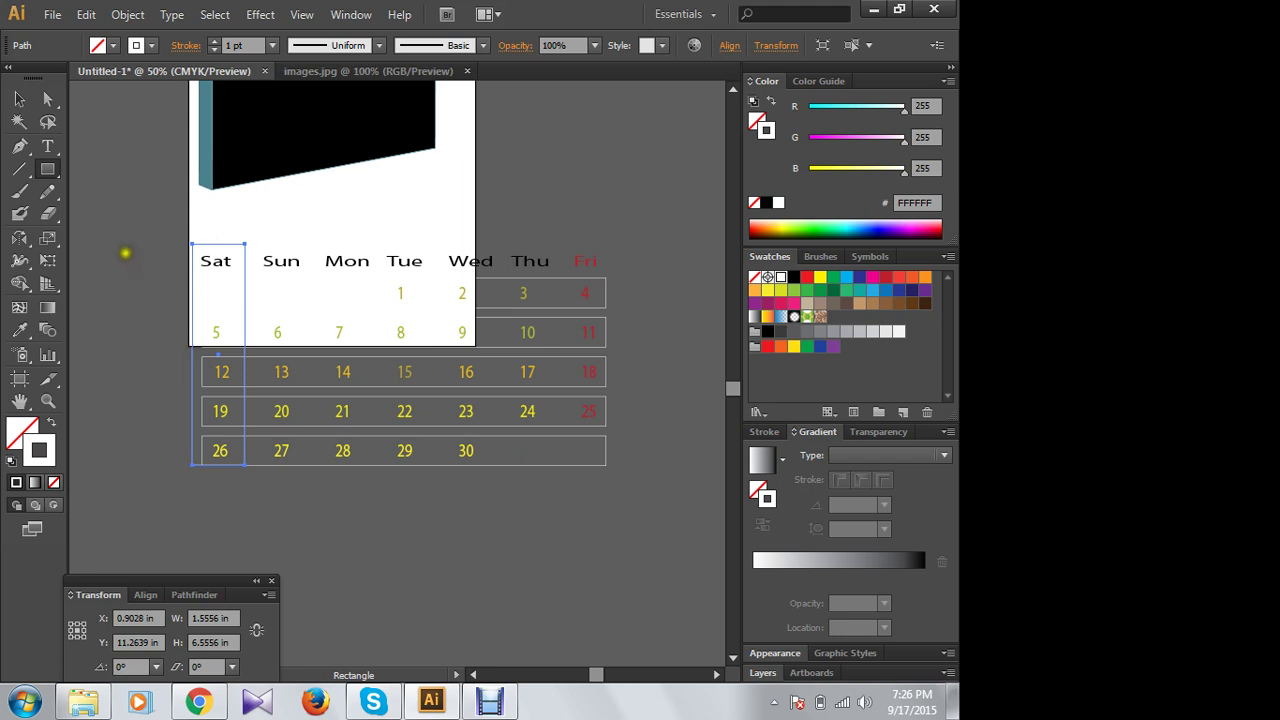
{"action": "left_click", "coordinate": [19, 99]}
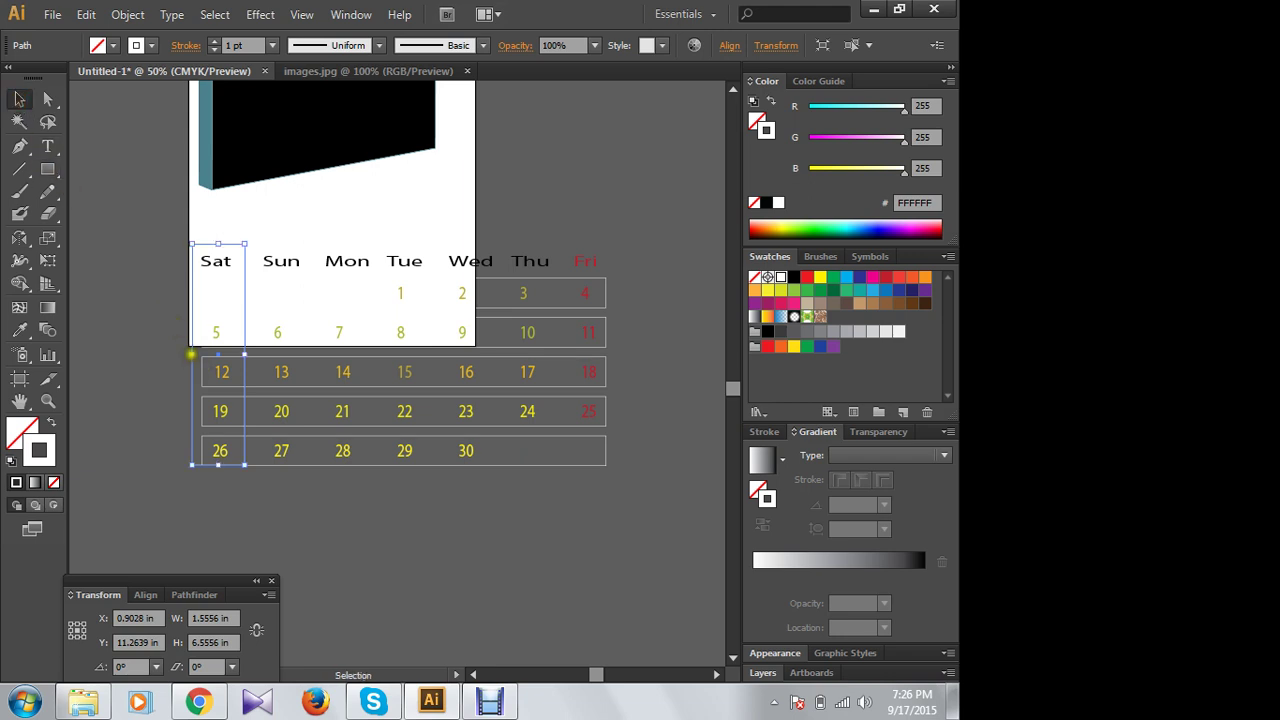
{"action": "left_click_drag", "start_coordinate": [191, 354], "coordinate": [202, 352]}
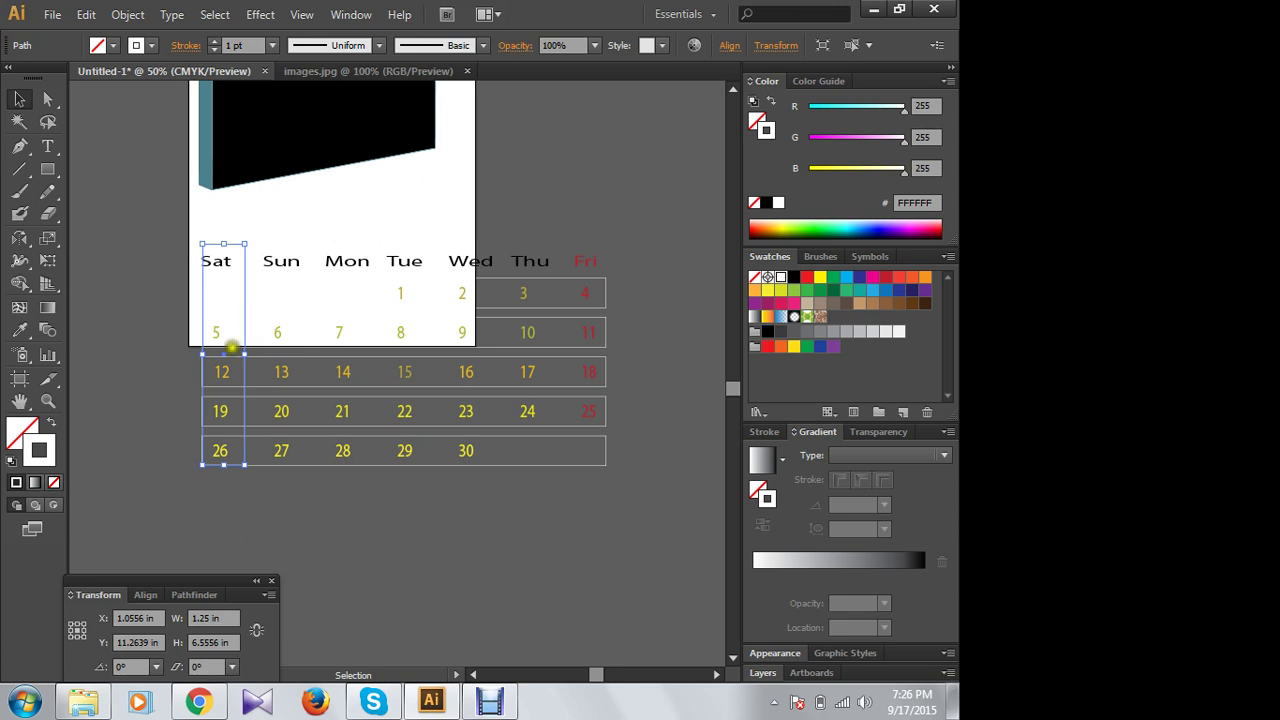
{"action": "left_click_drag", "start_coordinate": [201, 354], "coordinate": [194, 354]}
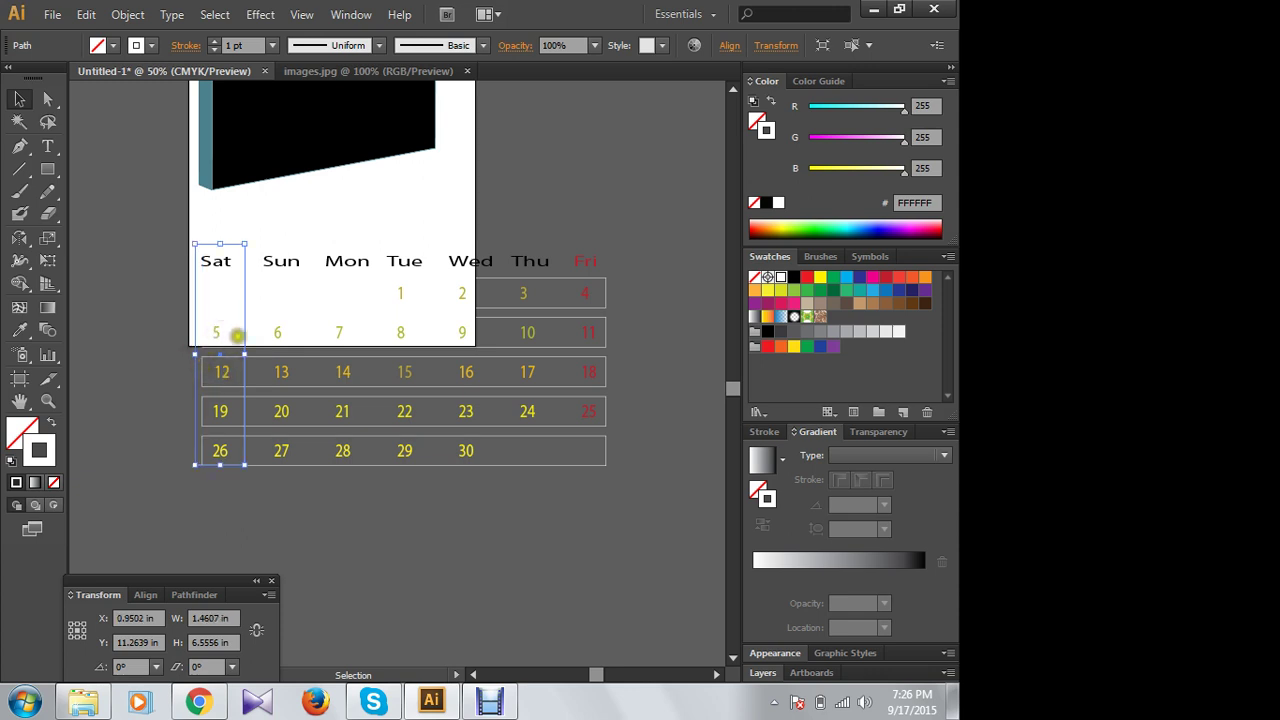
{"action": "left_click_drag", "start_coordinate": [195, 355], "coordinate": [201, 355]}
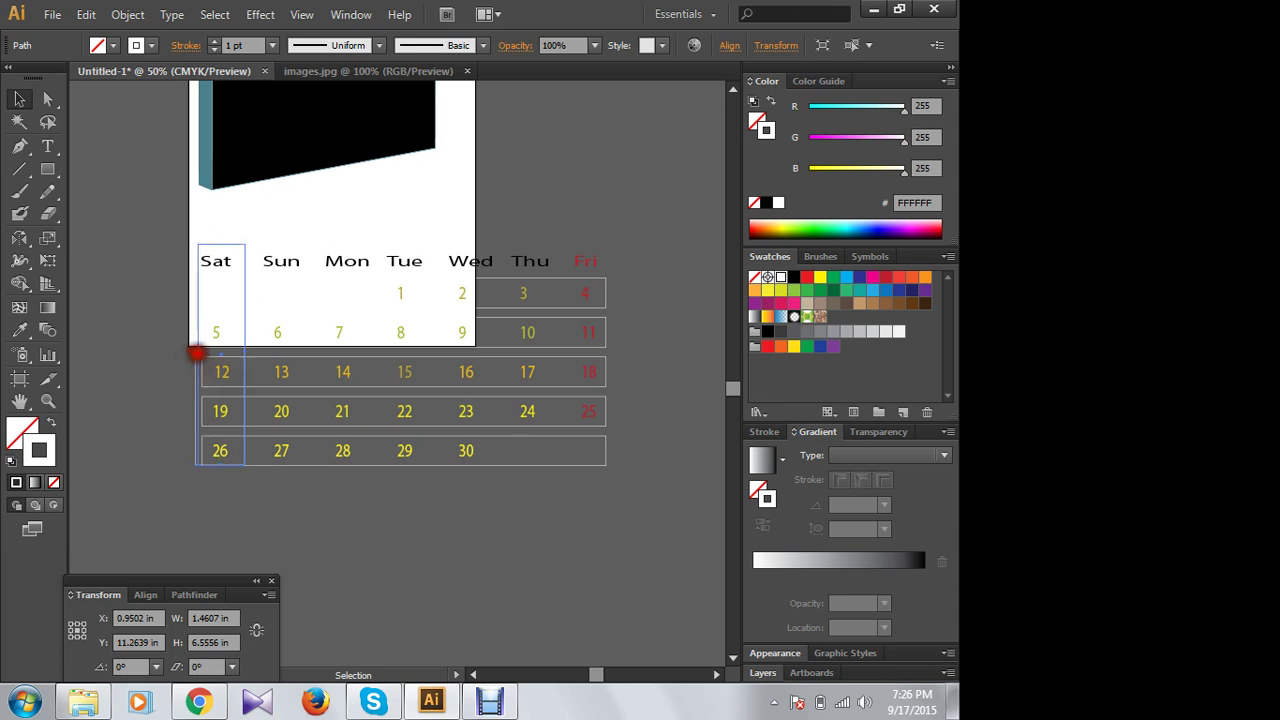
Step: Nudge the Sat heading slightly right to sit above its column frame
{"action": "left_click", "coordinate": [215, 262]}
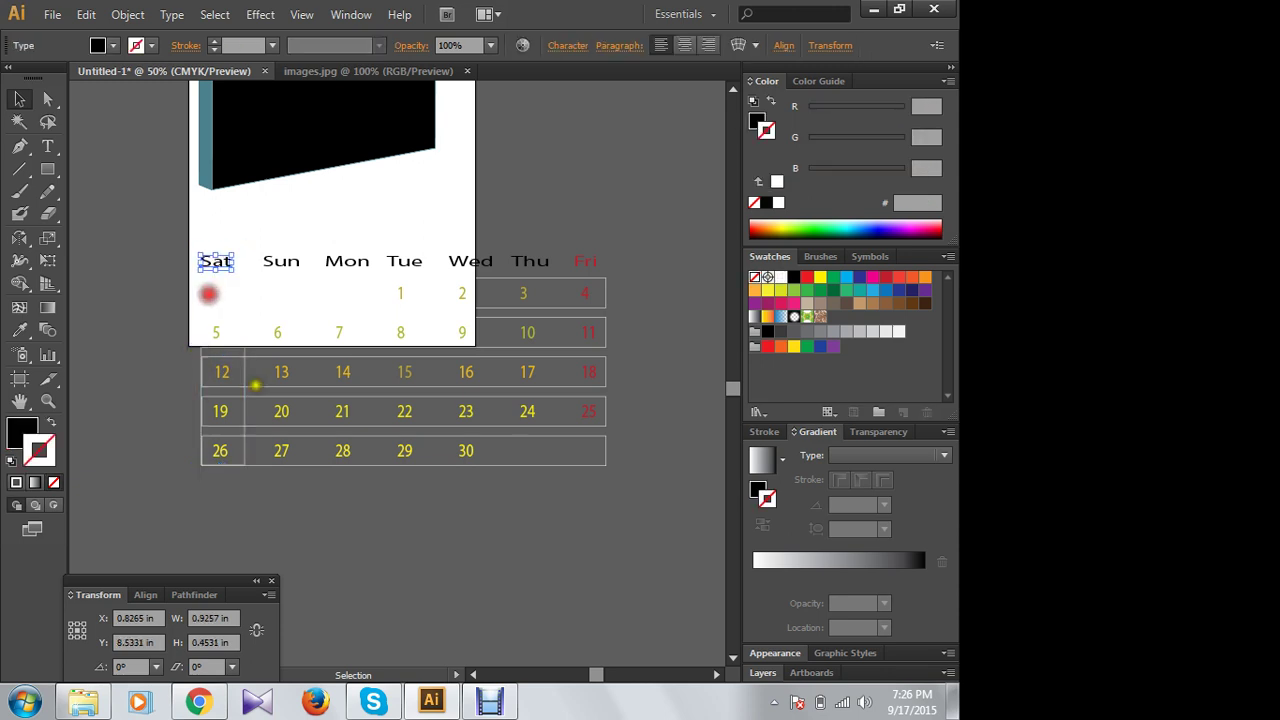
{"action": "key", "text": "Right"}
{"action": "key", "text": "Right"}
{"action": "left_click", "coordinate": [129, 232]}
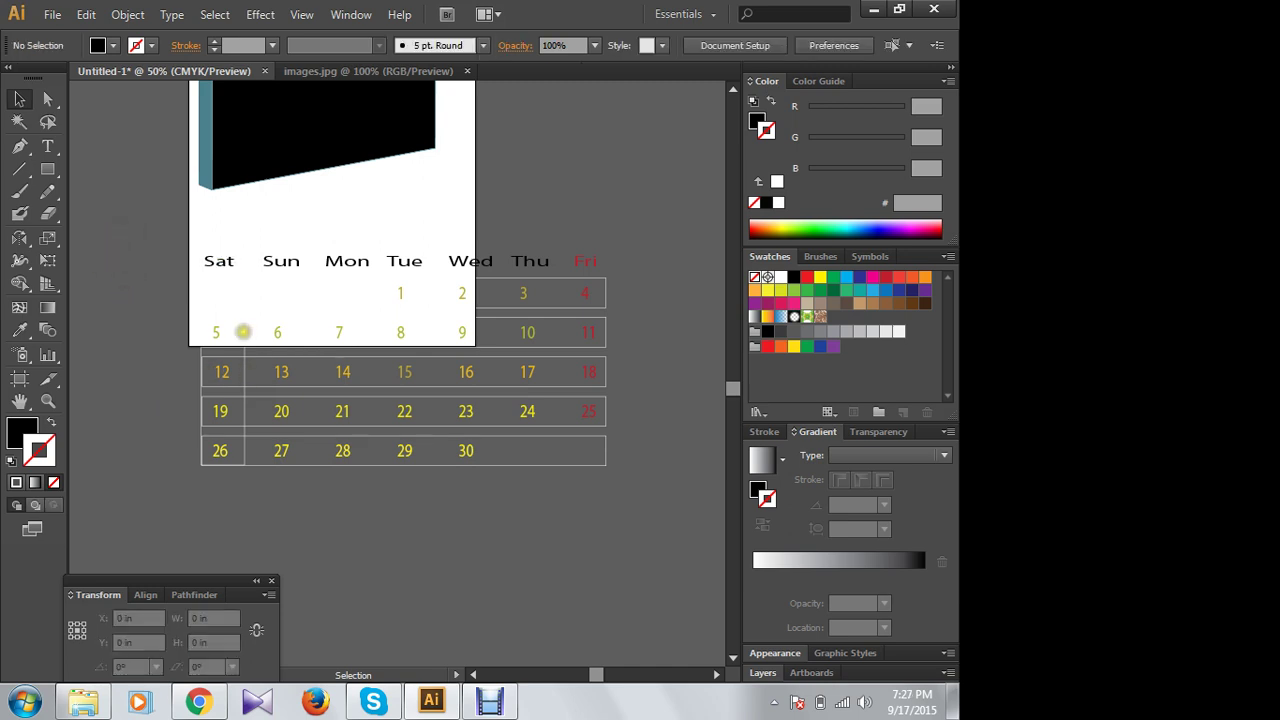
{"action": "left_click", "coordinate": [244, 366]}
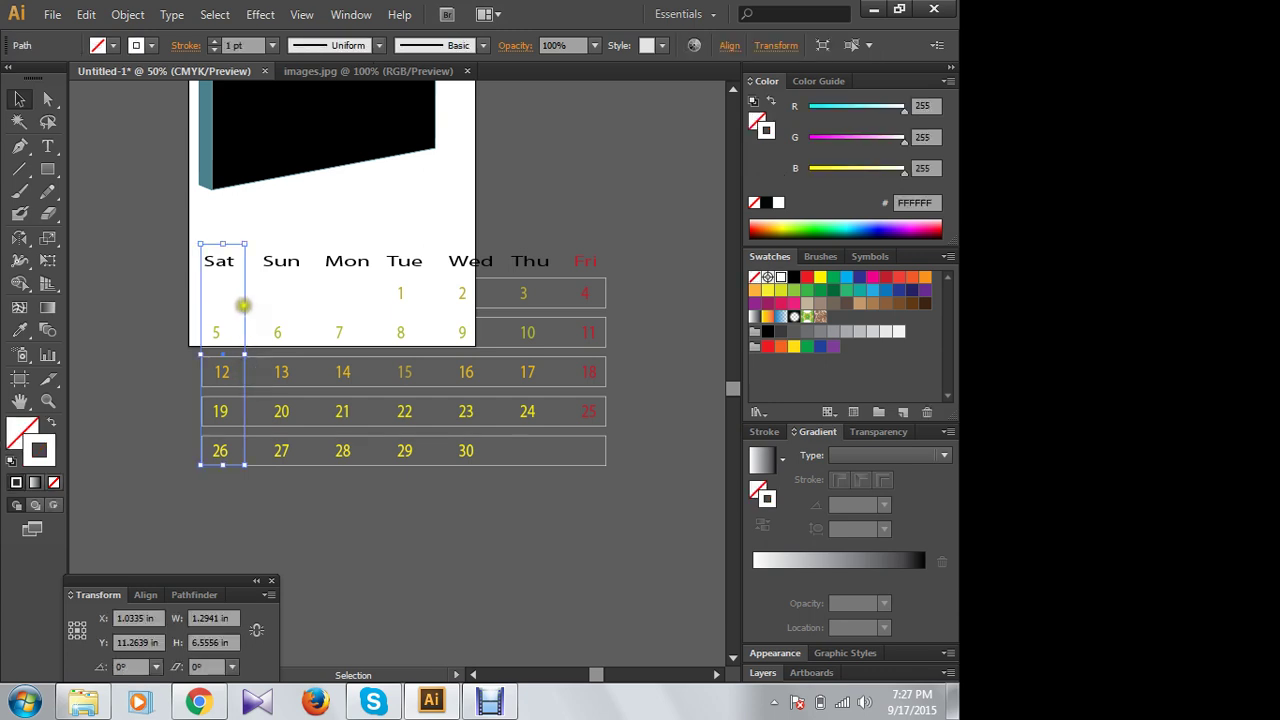
Step: Copy the Sat column frame across onto the Sun, Mon and Tue columns
{"action": "left_click", "coordinate": [243, 305]}
{"action": "left_click_drag", "start_coordinate": [243, 305], "coordinate": [302, 311]}
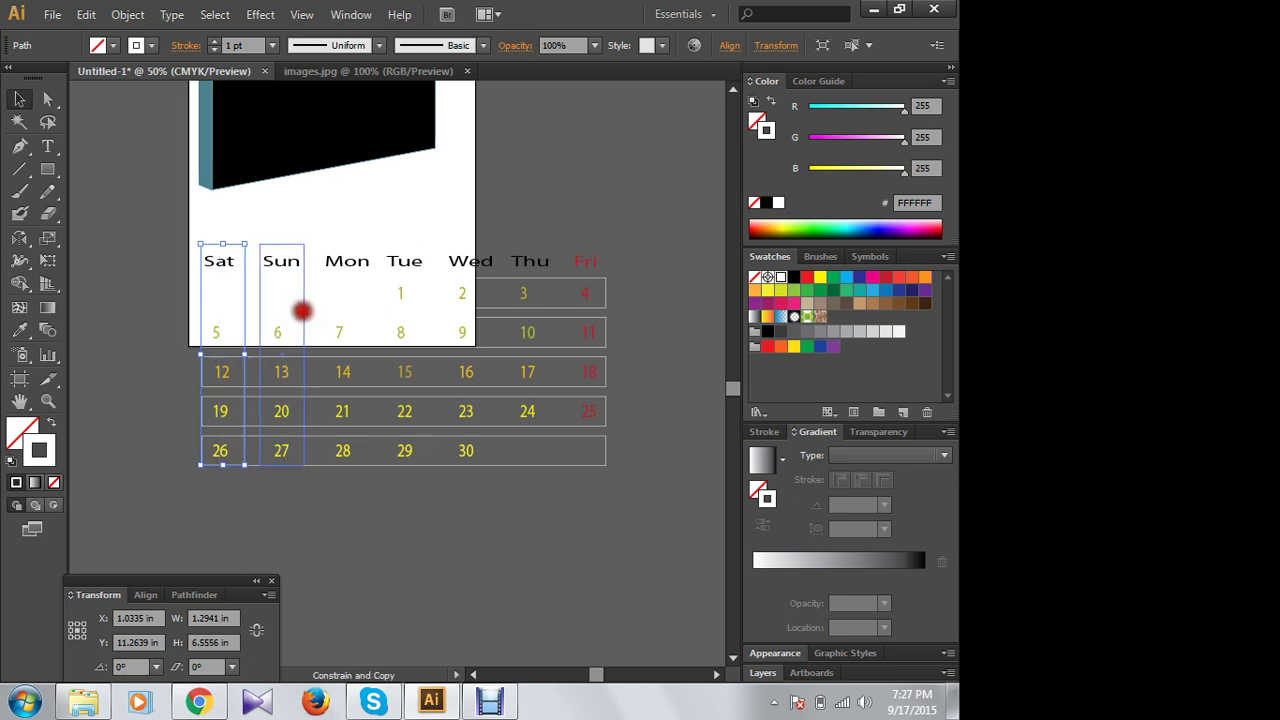
{"action": "left_click_drag", "start_coordinate": [302, 311], "coordinate": [304, 312]}
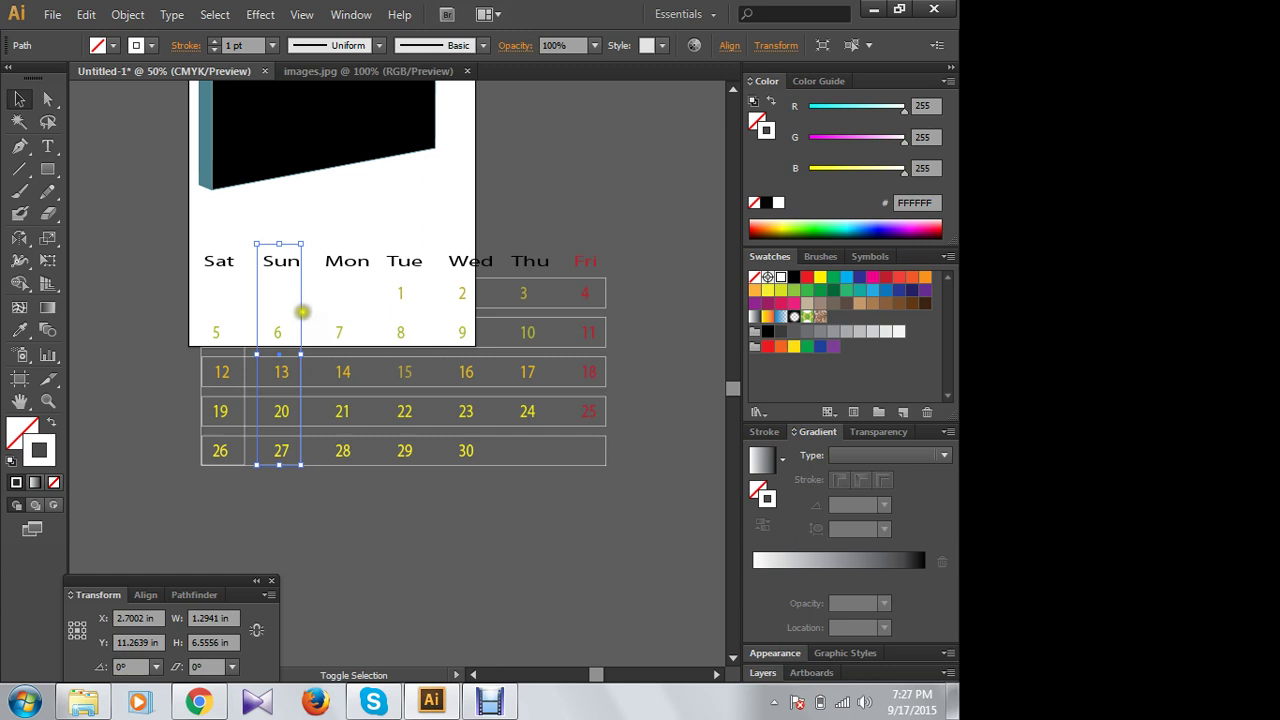
{"action": "left_click", "coordinate": [301, 312], "text": "shift"}
{"action": "left_click", "coordinate": [300, 314]}
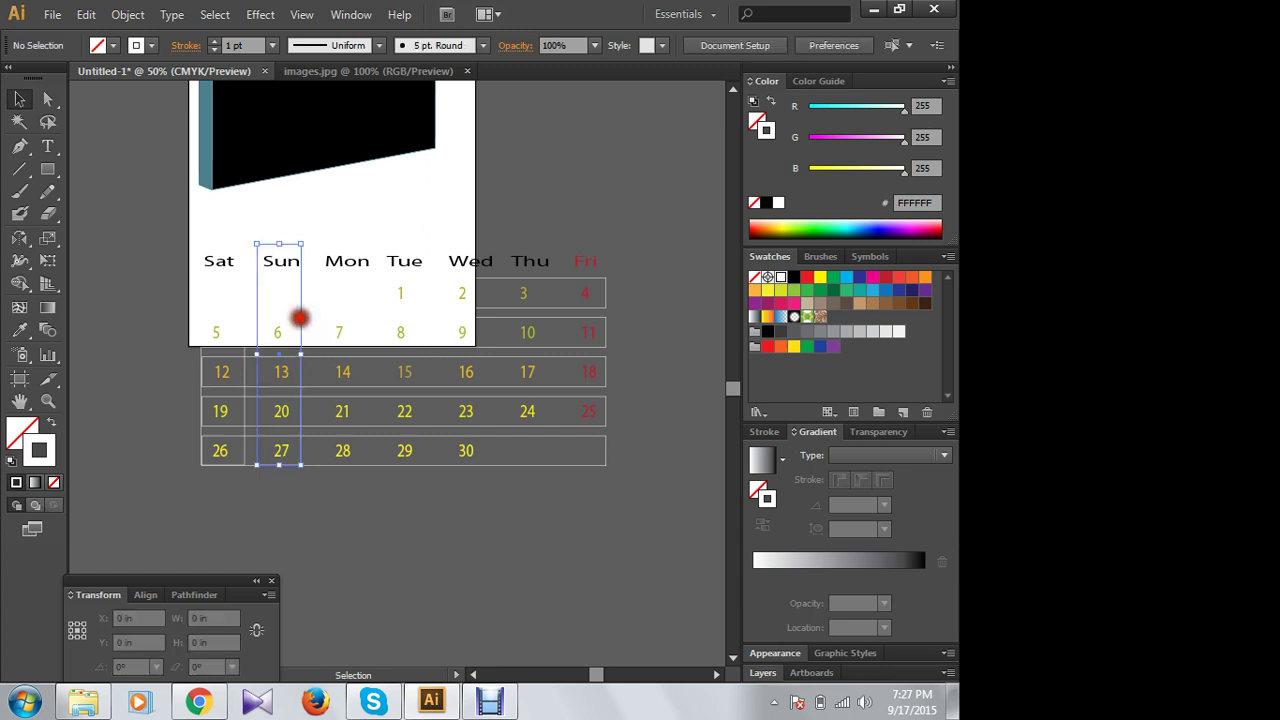
{"action": "left_click_drag", "start_coordinate": [299, 318], "coordinate": [368, 317]}
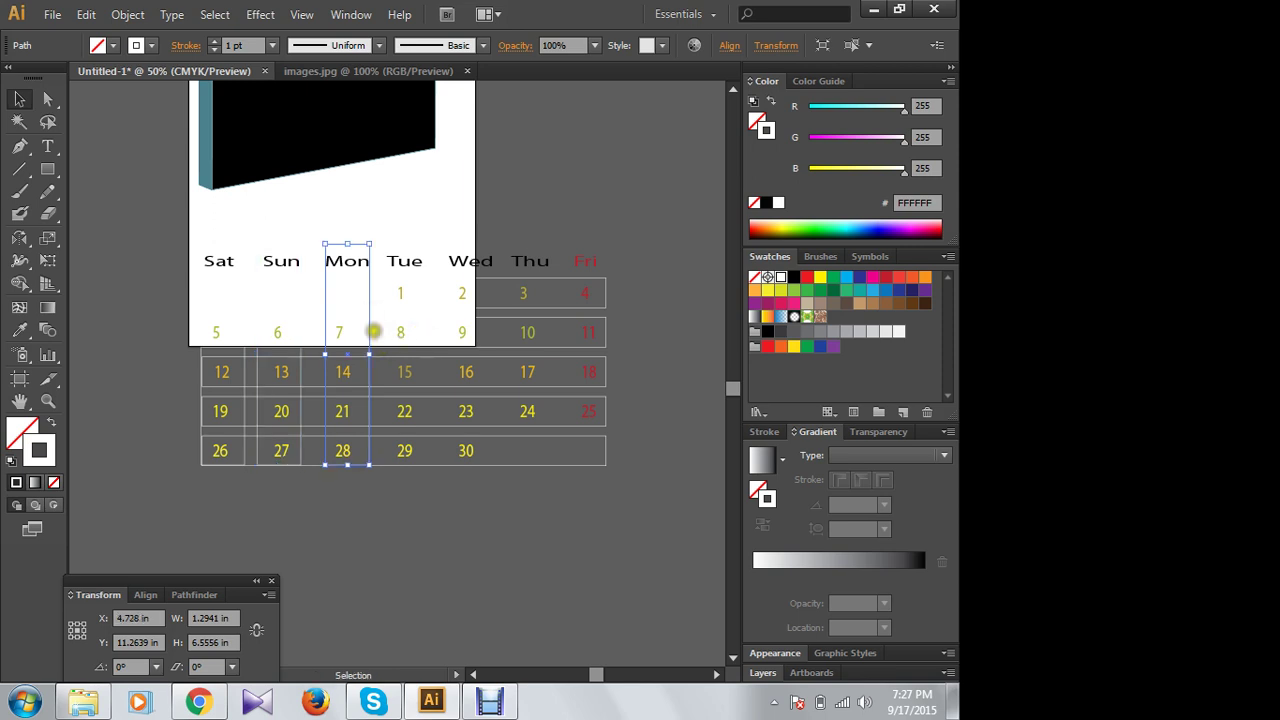
{"action": "left_click", "coordinate": [369, 309]}
{"action": "left_click_drag", "start_coordinate": [369, 314], "coordinate": [428, 317]}
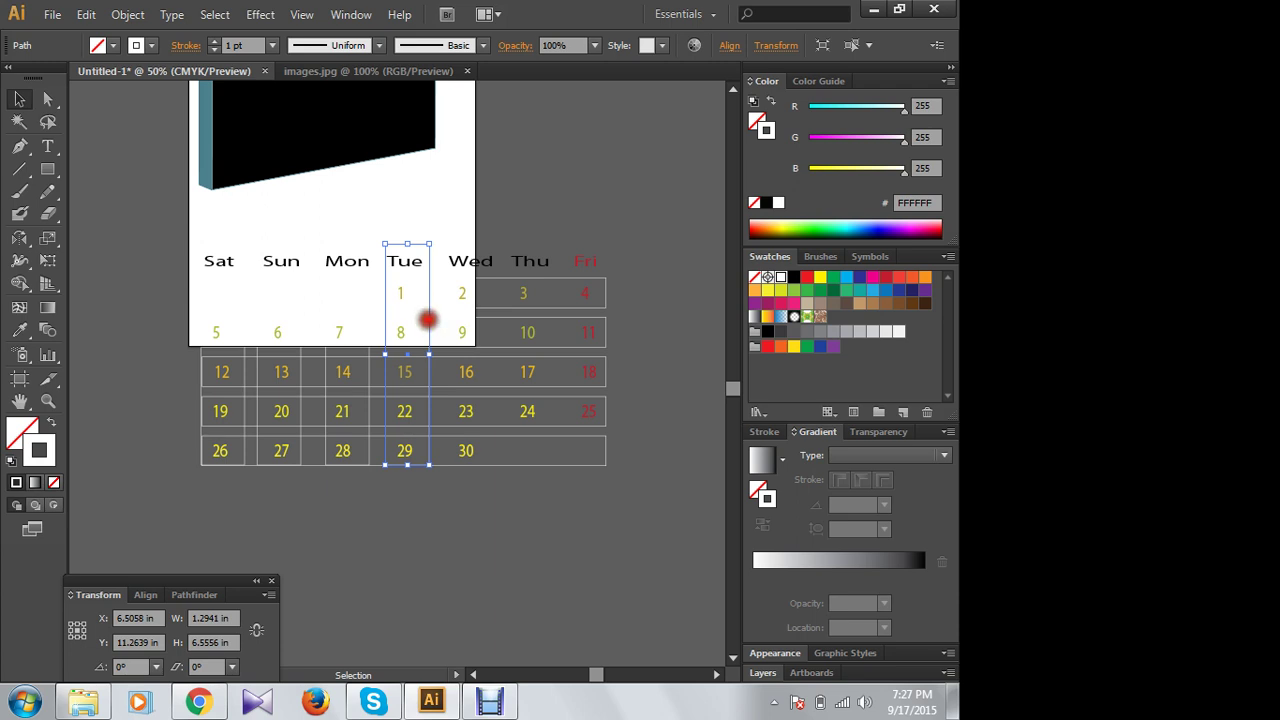
{"action": "left_click", "coordinate": [449, 314]}
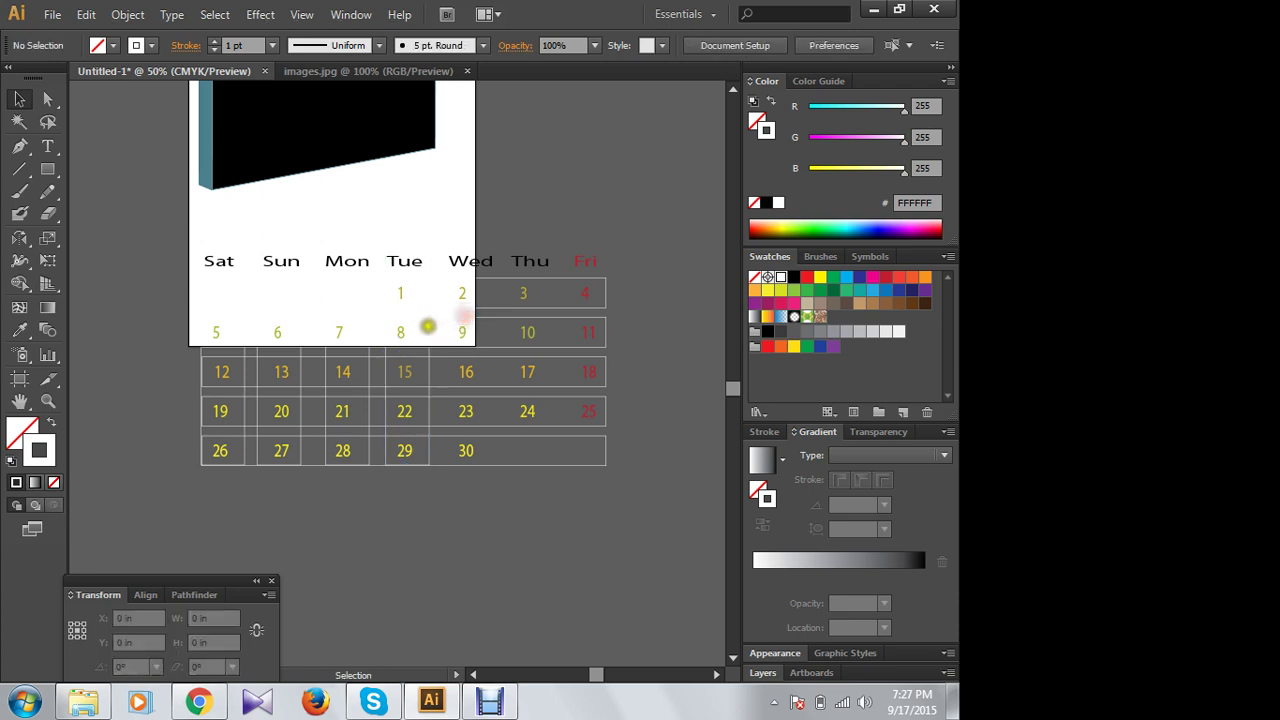
Step: Copy the column frame onto the Wed, Thu and Fri columns
{"action": "left_click", "coordinate": [427, 326]}
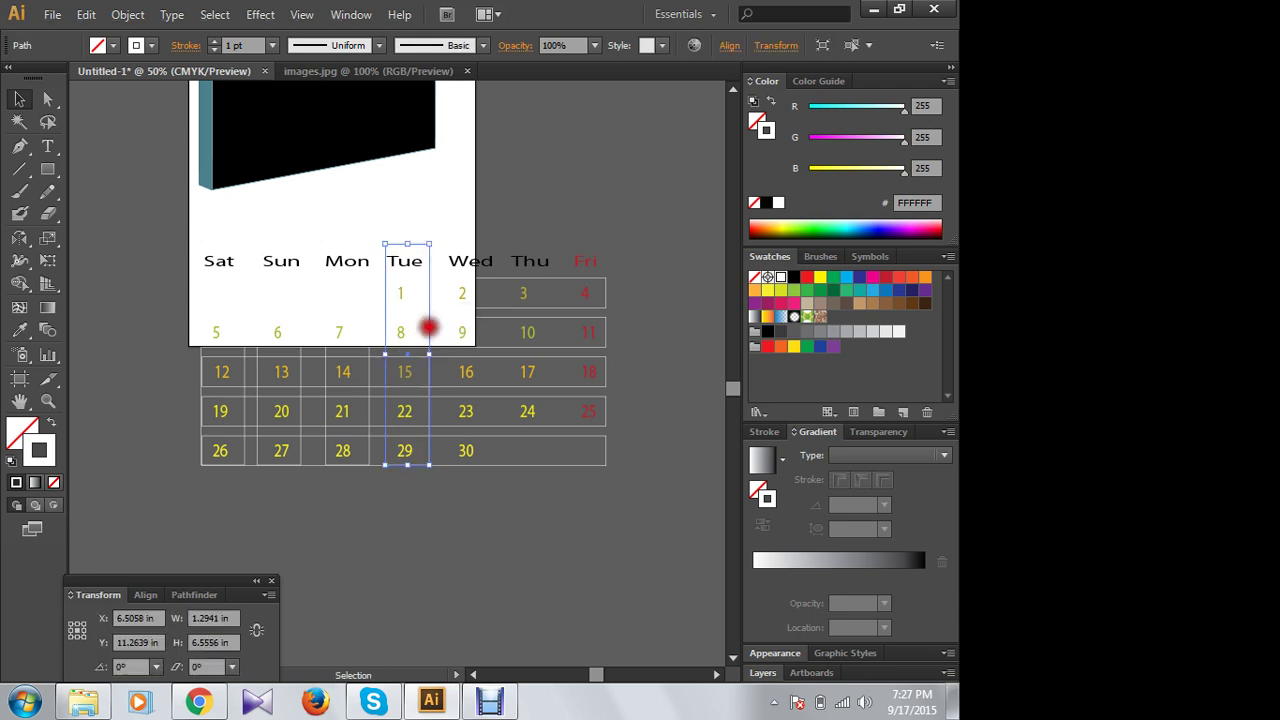
{"action": "left_click_drag", "start_coordinate": [428, 326], "coordinate": [491, 323]}
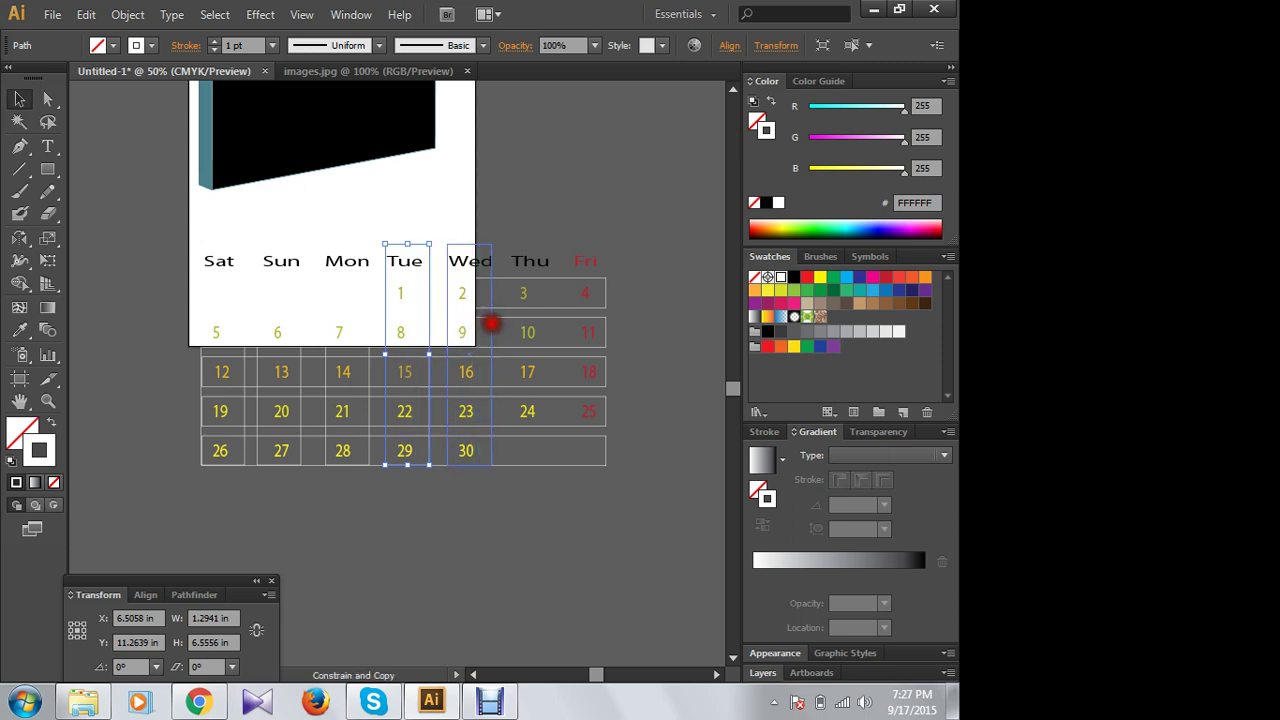
{"action": "left_click_drag", "start_coordinate": [491, 323], "coordinate": [492, 350]}
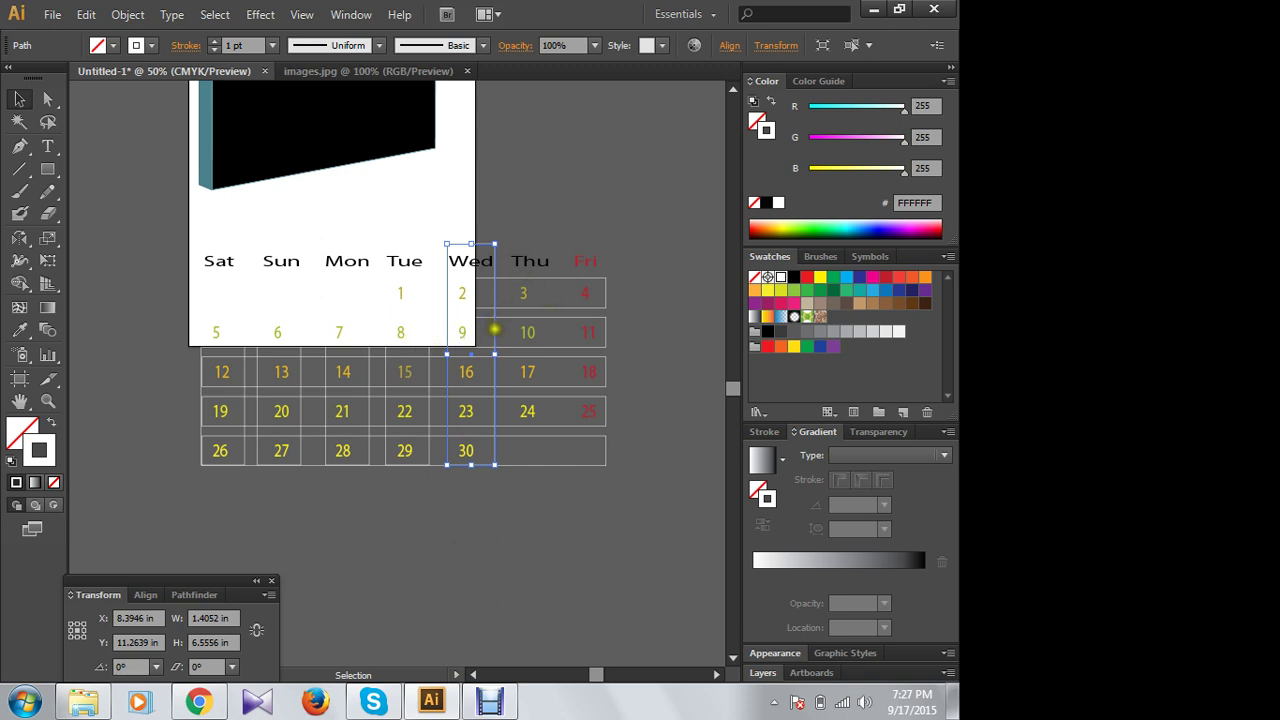
{"action": "left_click", "coordinate": [493, 330]}
{"action": "left_click_drag", "start_coordinate": [494, 329], "coordinate": [554, 328]}
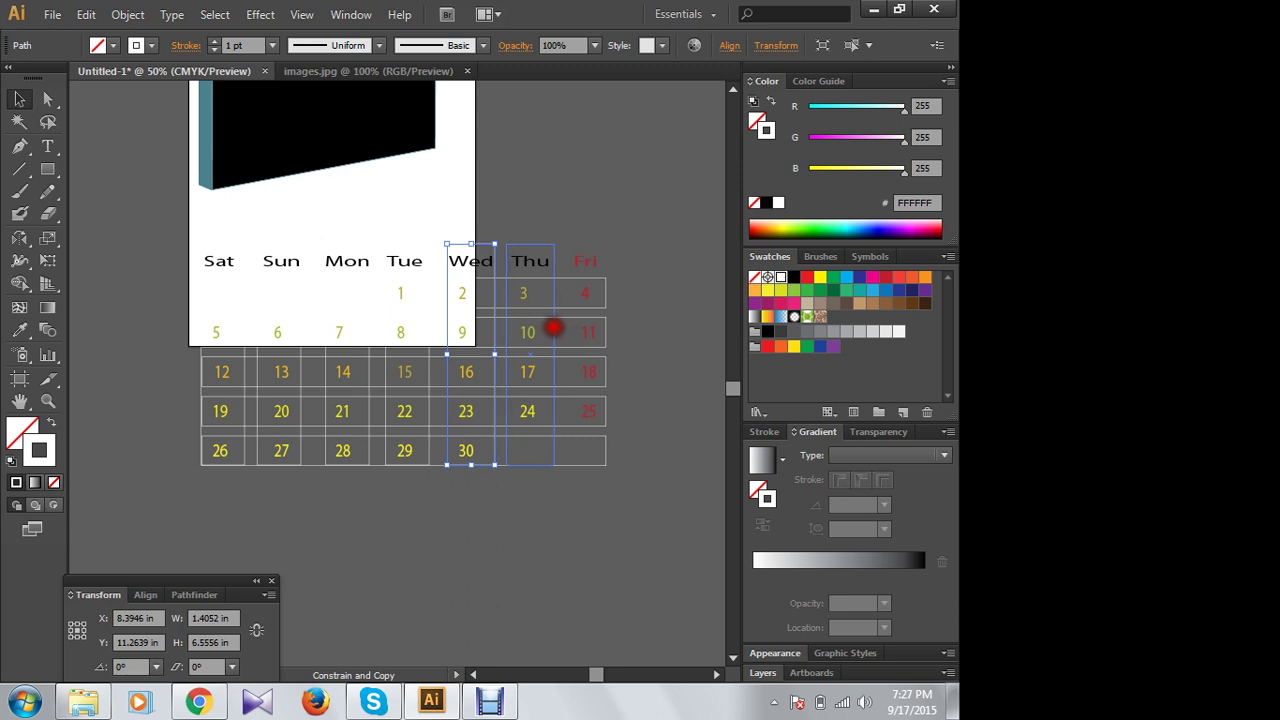
{"action": "left_click_drag", "start_coordinate": [553, 328], "coordinate": [603, 332]}
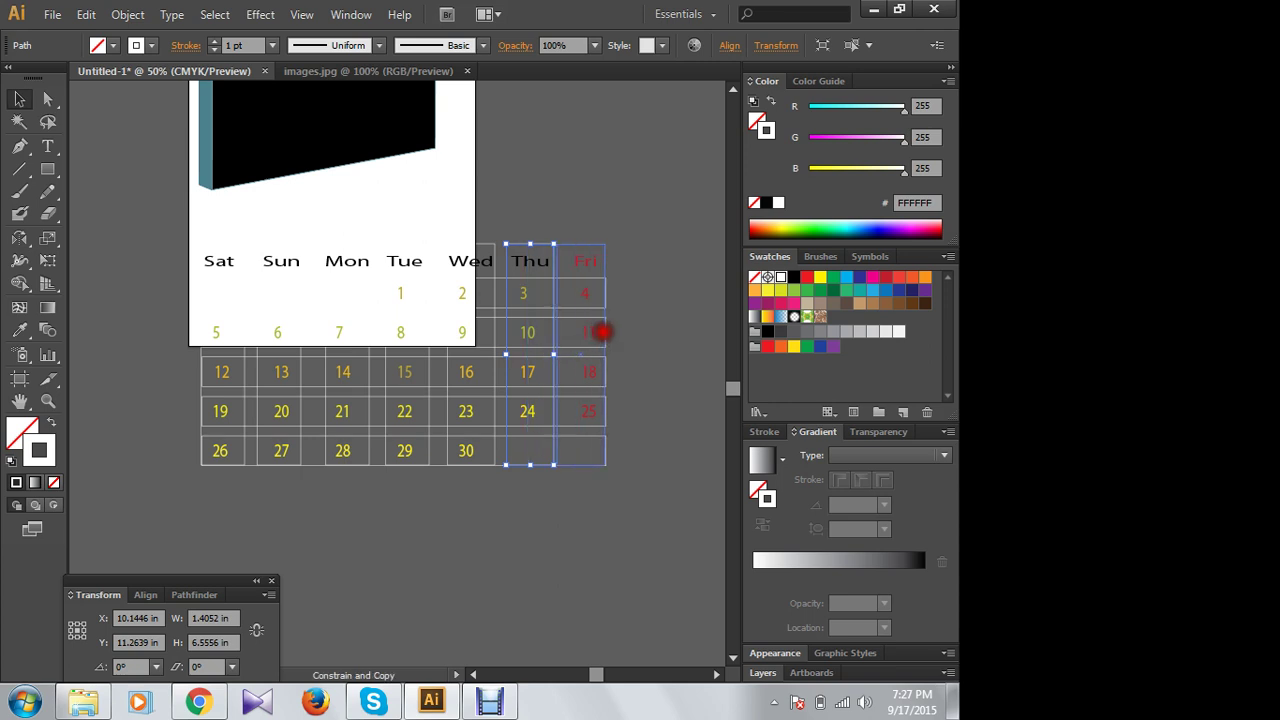
{"action": "left_click_drag", "start_coordinate": [603, 332], "coordinate": [602, 331]}
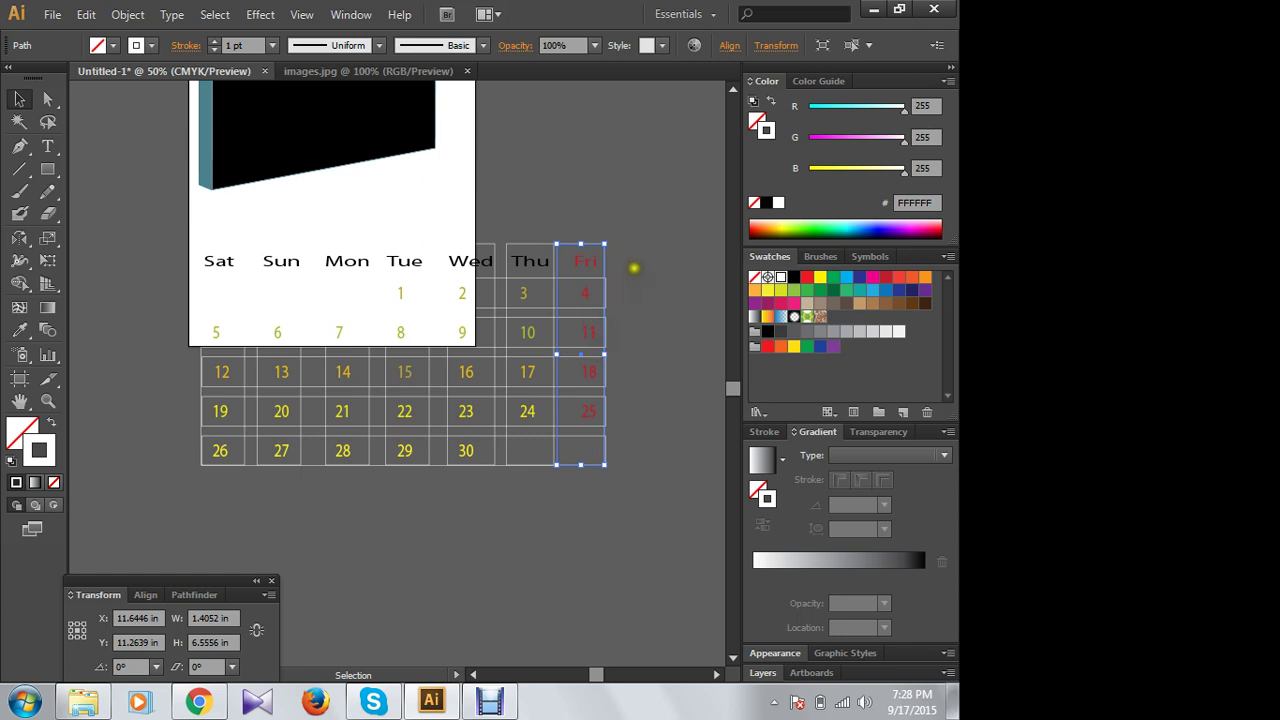
{"action": "left_click", "coordinate": [634, 268]}
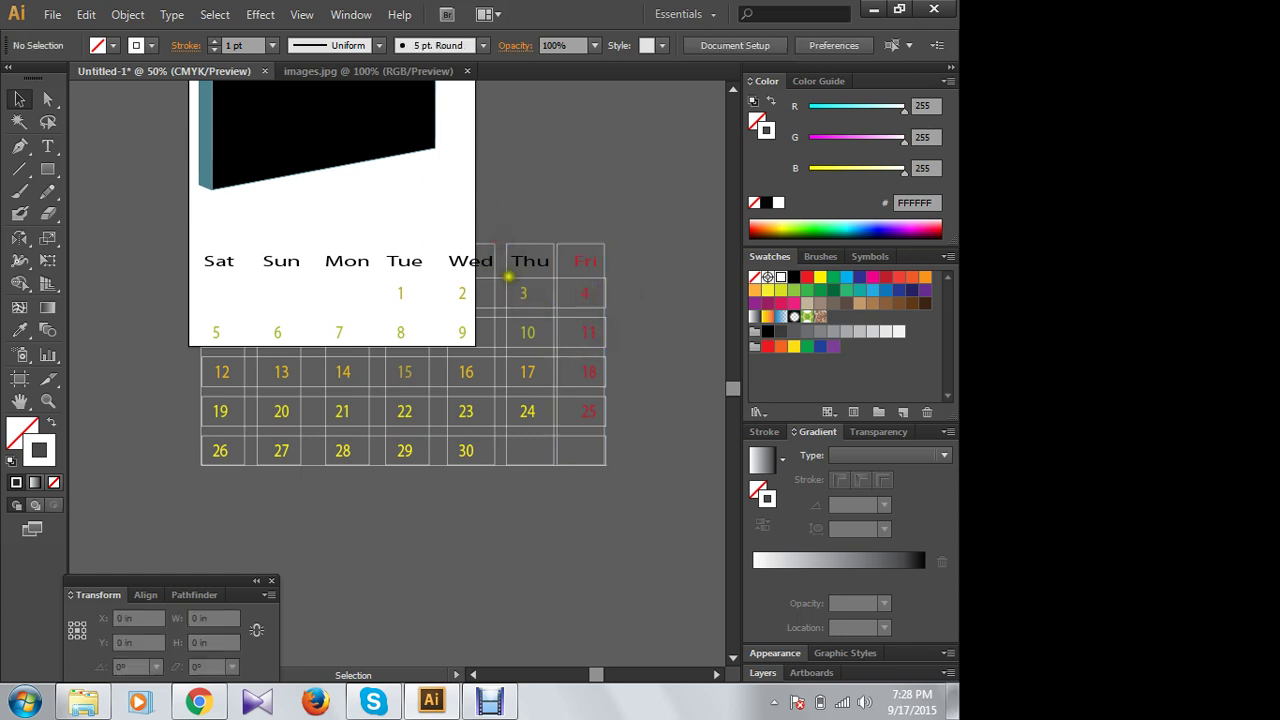
Step: Try lowering the Thu and Fri column tops, then raise Fri back to the header row
{"action": "left_click", "coordinate": [508, 278]}
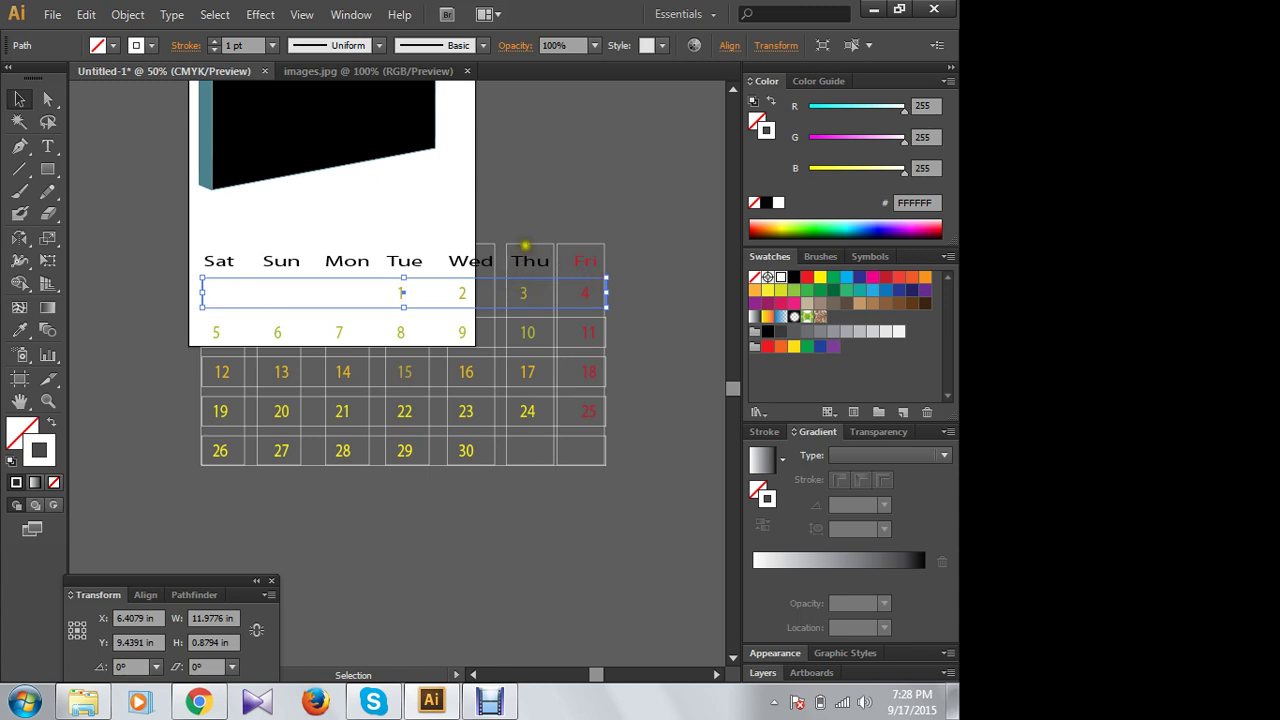
{"action": "left_click", "coordinate": [526, 250]}
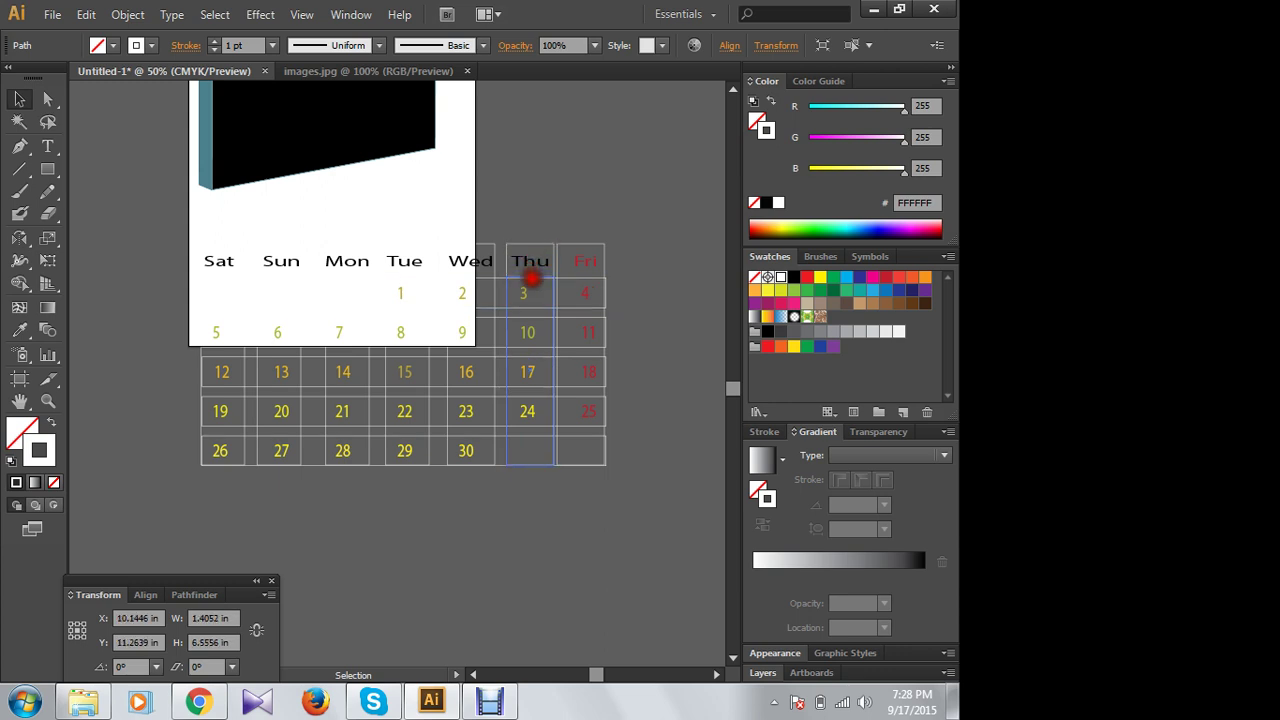
{"action": "left_click_drag", "start_coordinate": [528, 280], "coordinate": [529, 278]}
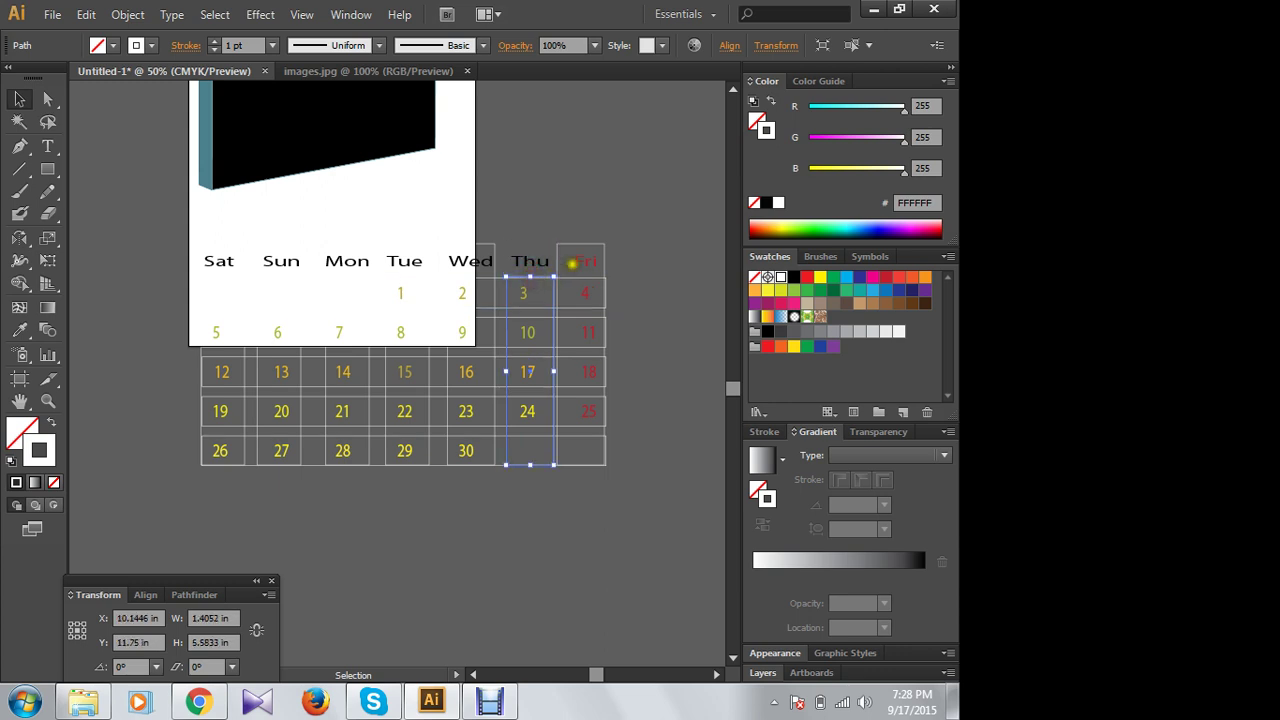
{"action": "left_click", "coordinate": [586, 247]}
{"action": "left_click_drag", "start_coordinate": [583, 244], "coordinate": [583, 278]}
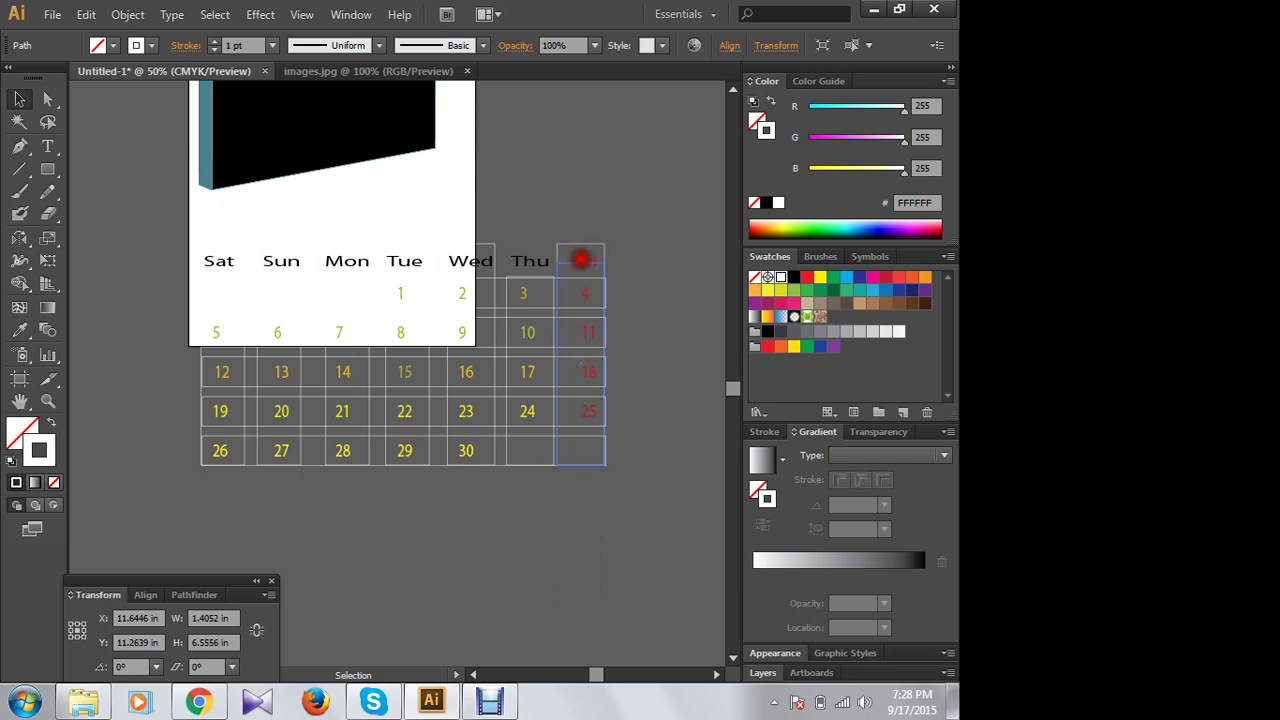
{"action": "left_click", "coordinate": [648, 244]}
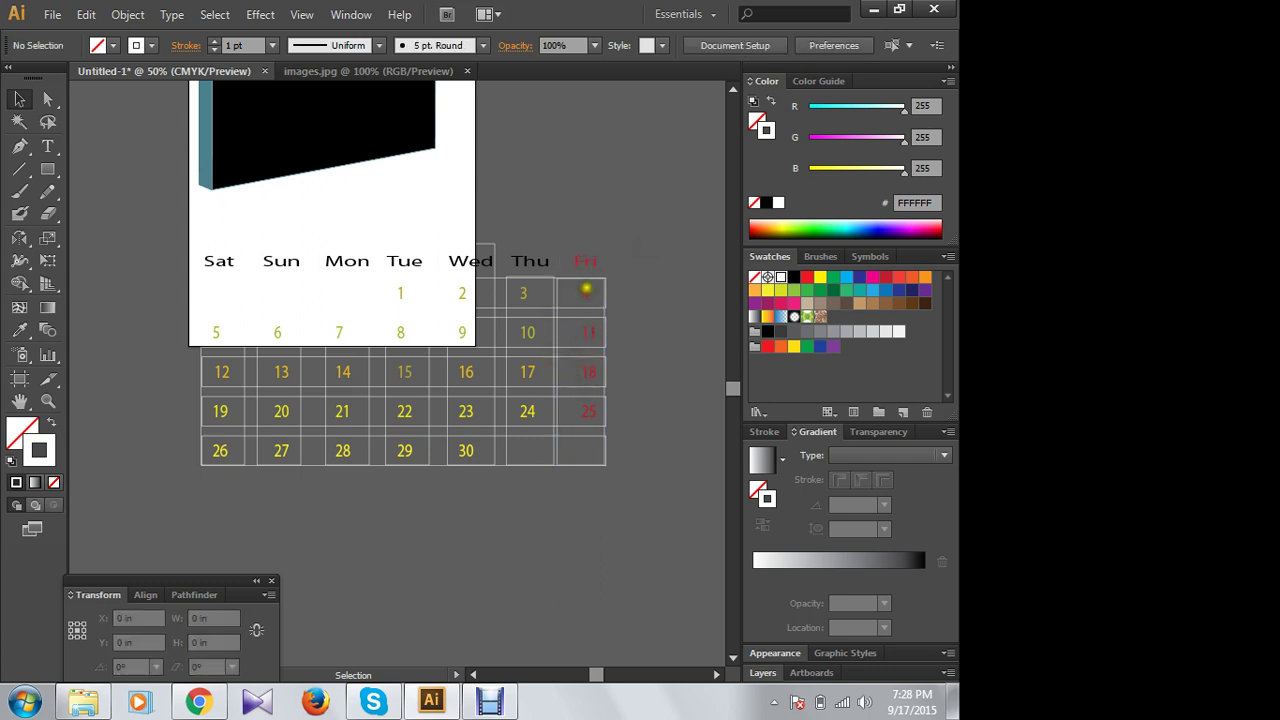
{"action": "left_click_drag", "start_coordinate": [580, 280], "coordinate": [580, 247]}
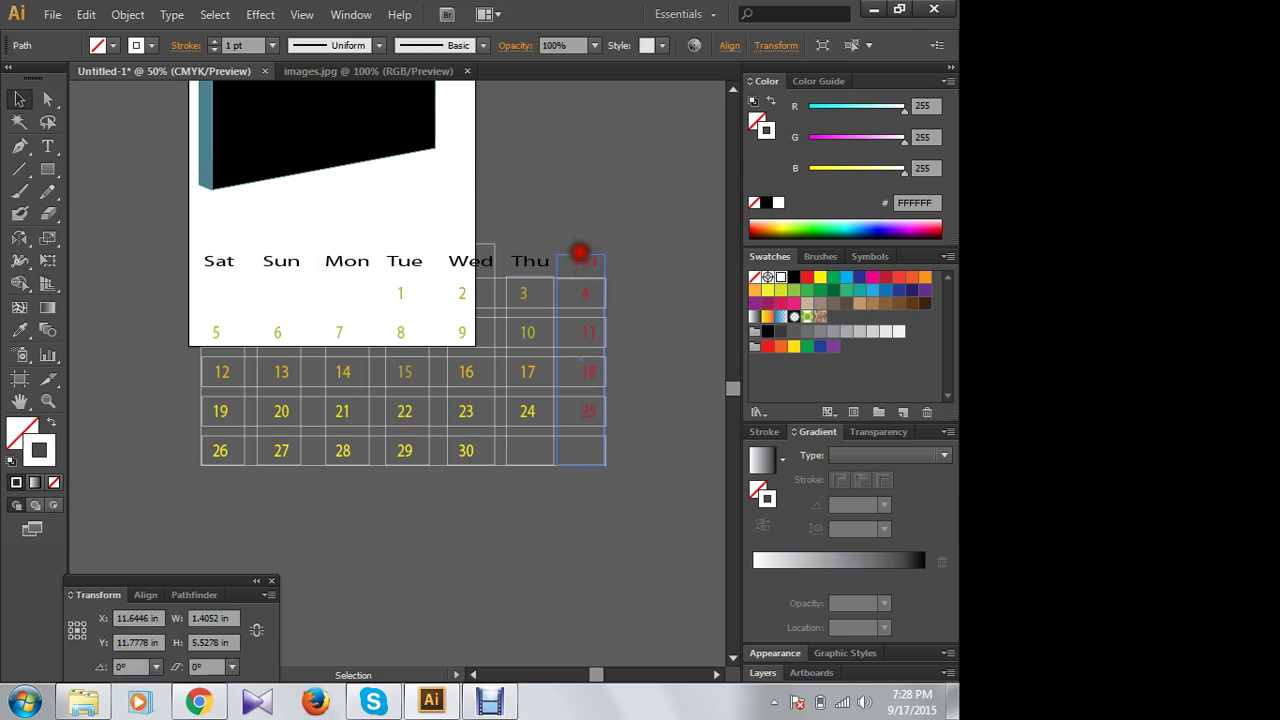
Step: Raise the Thu column frame's top edge up to the header row
{"action": "left_click", "coordinate": [530, 277]}
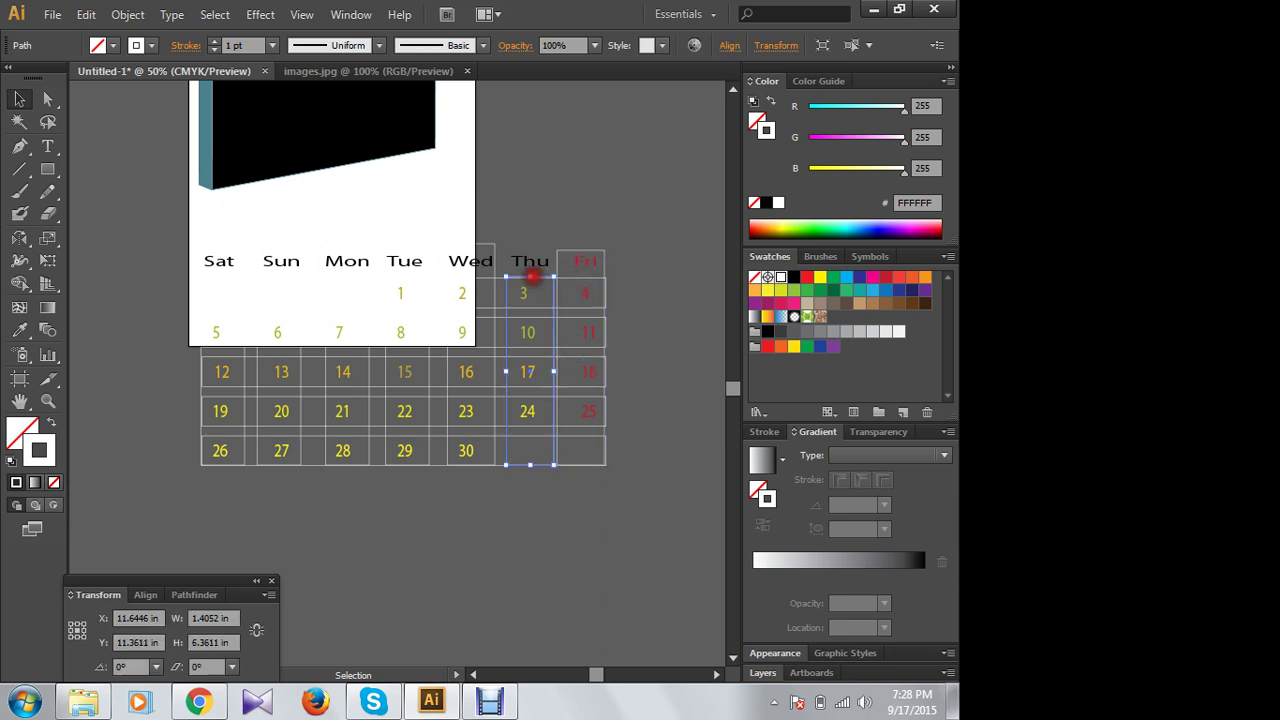
{"action": "left_click", "coordinate": [530, 272]}
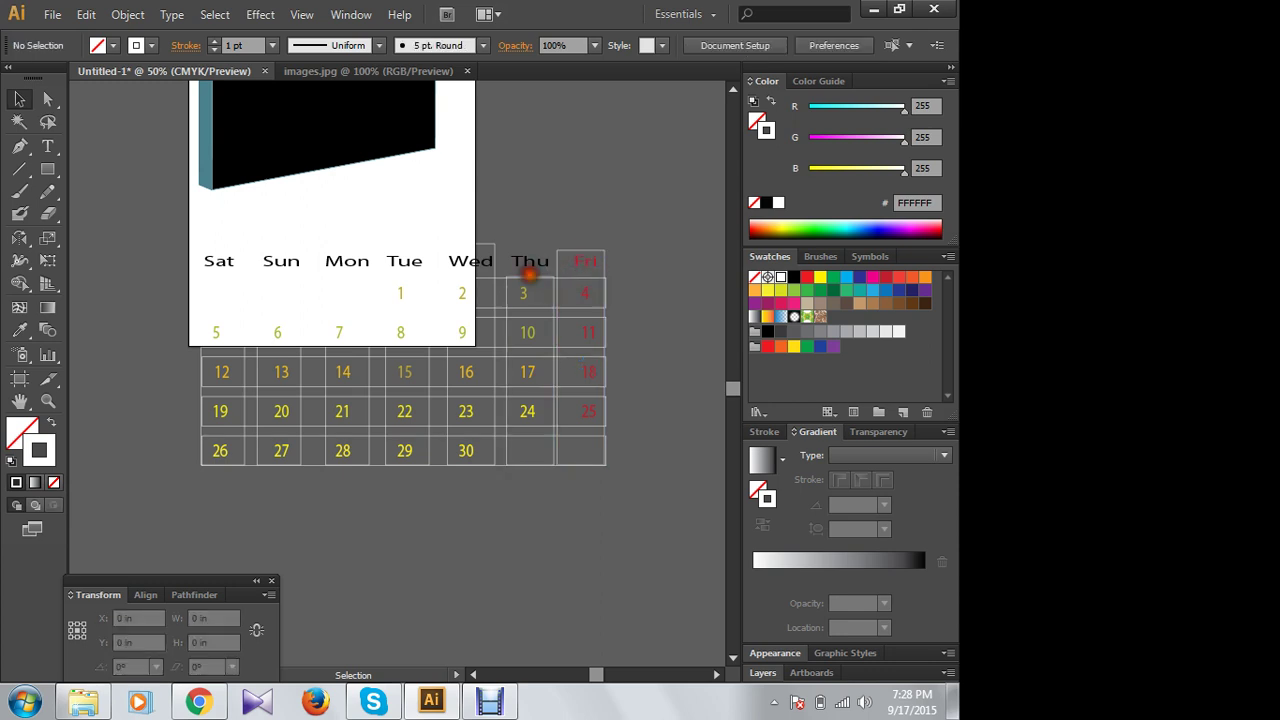
{"action": "left_click", "coordinate": [530, 276]}
{"action": "left_click_drag", "start_coordinate": [528, 277], "coordinate": [527, 246]}
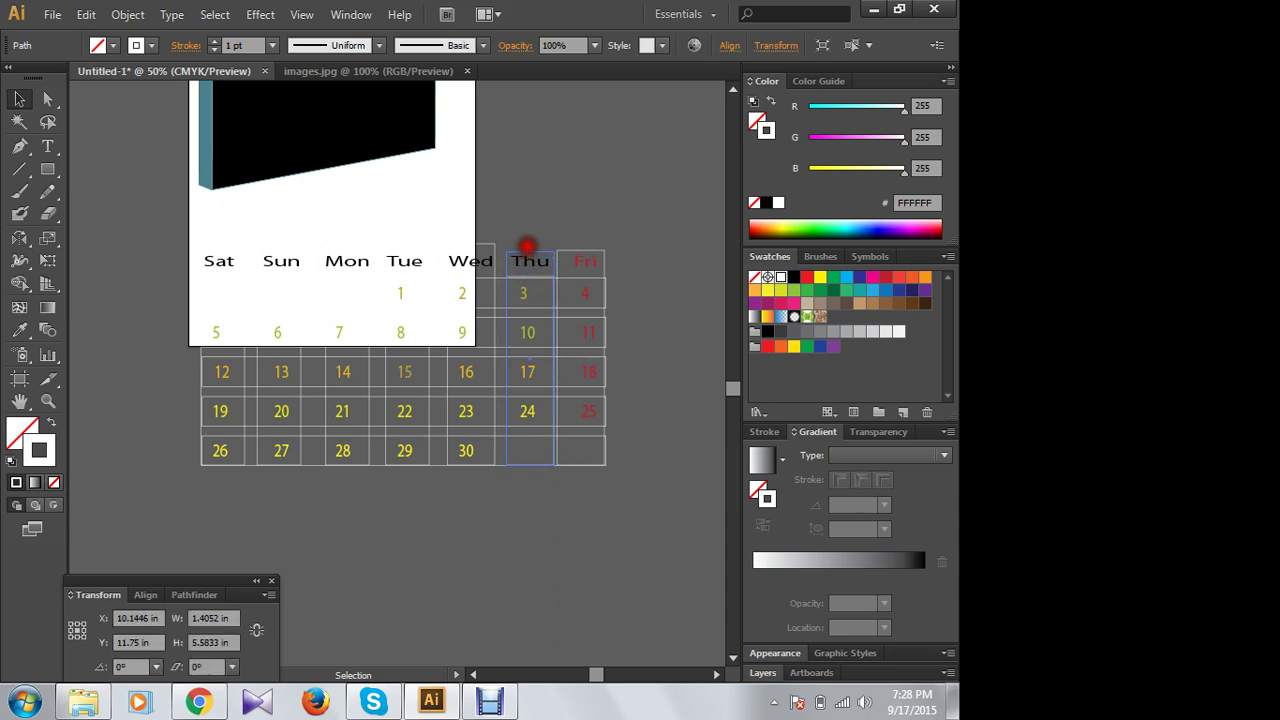
{"action": "left_click_drag", "start_coordinate": [527, 245], "coordinate": [529, 246]}
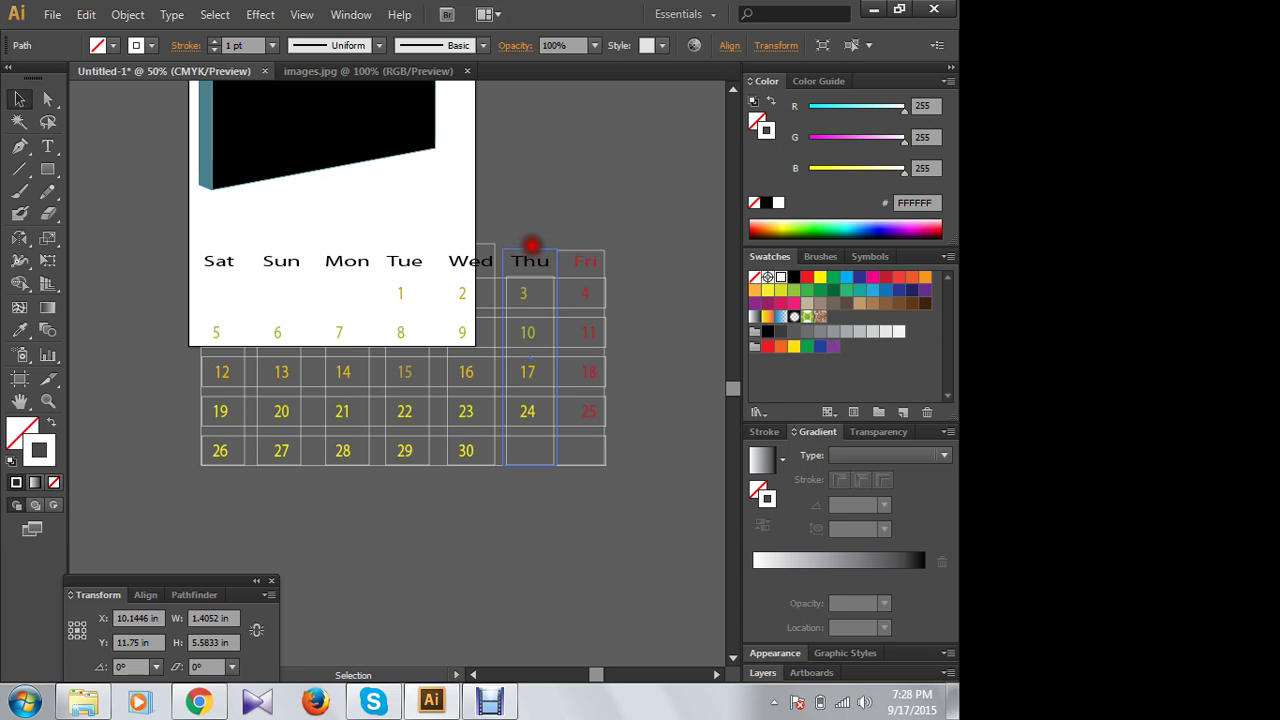
{"action": "left_click_drag", "start_coordinate": [531, 245], "coordinate": [529, 246]}
{"action": "left_click", "coordinate": [543, 214]}
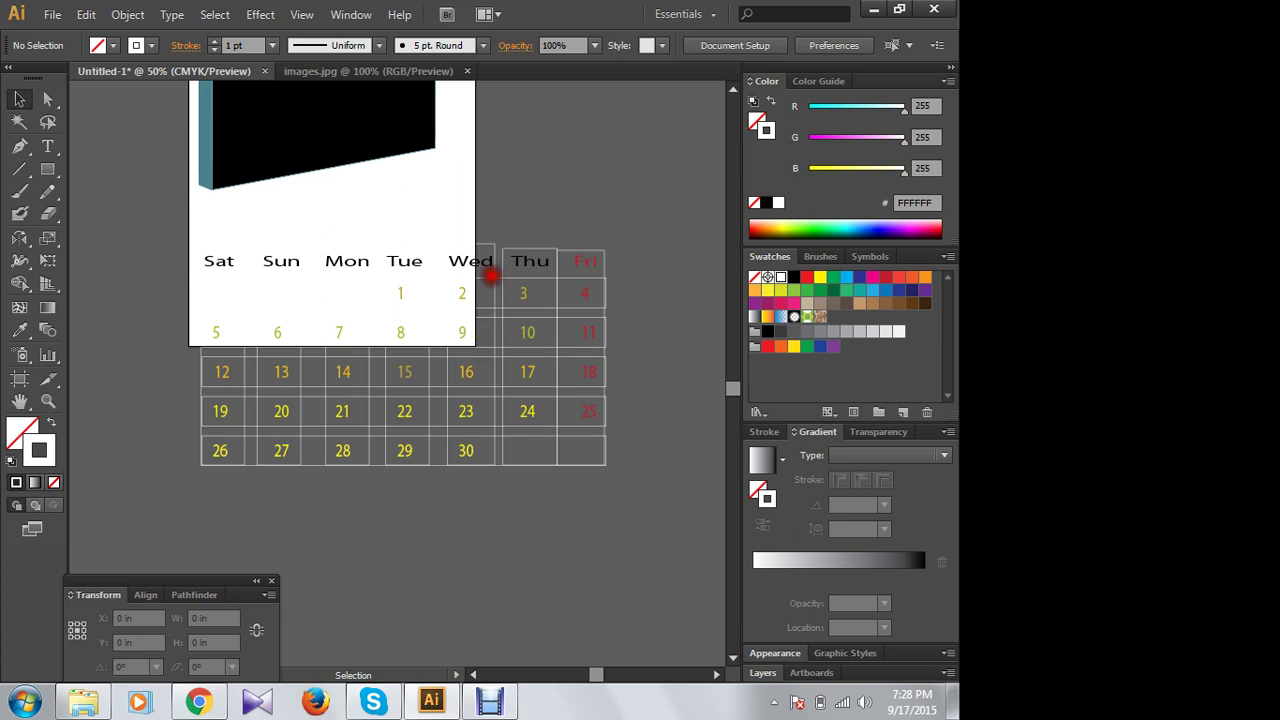
Step: Check the Wed and Fri column outlines and the finished grid
{"action": "left_click", "coordinate": [482, 259]}
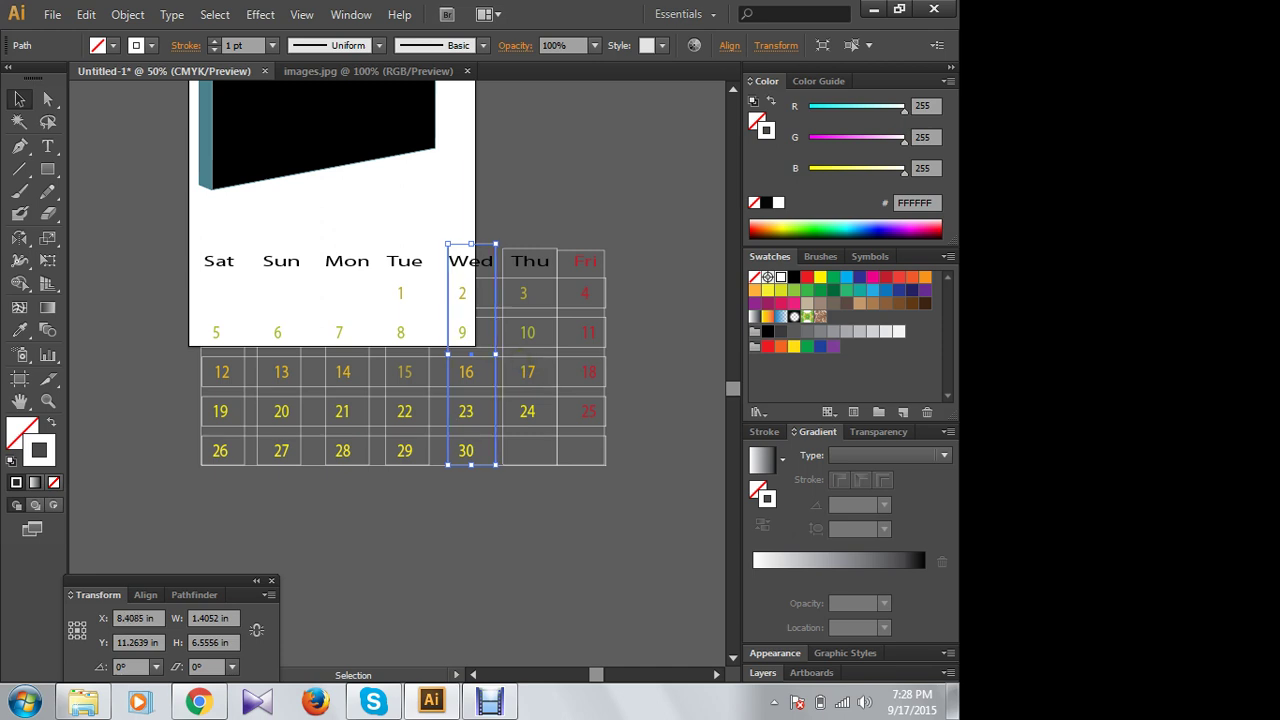
{"action": "left_click", "coordinate": [588, 197]}
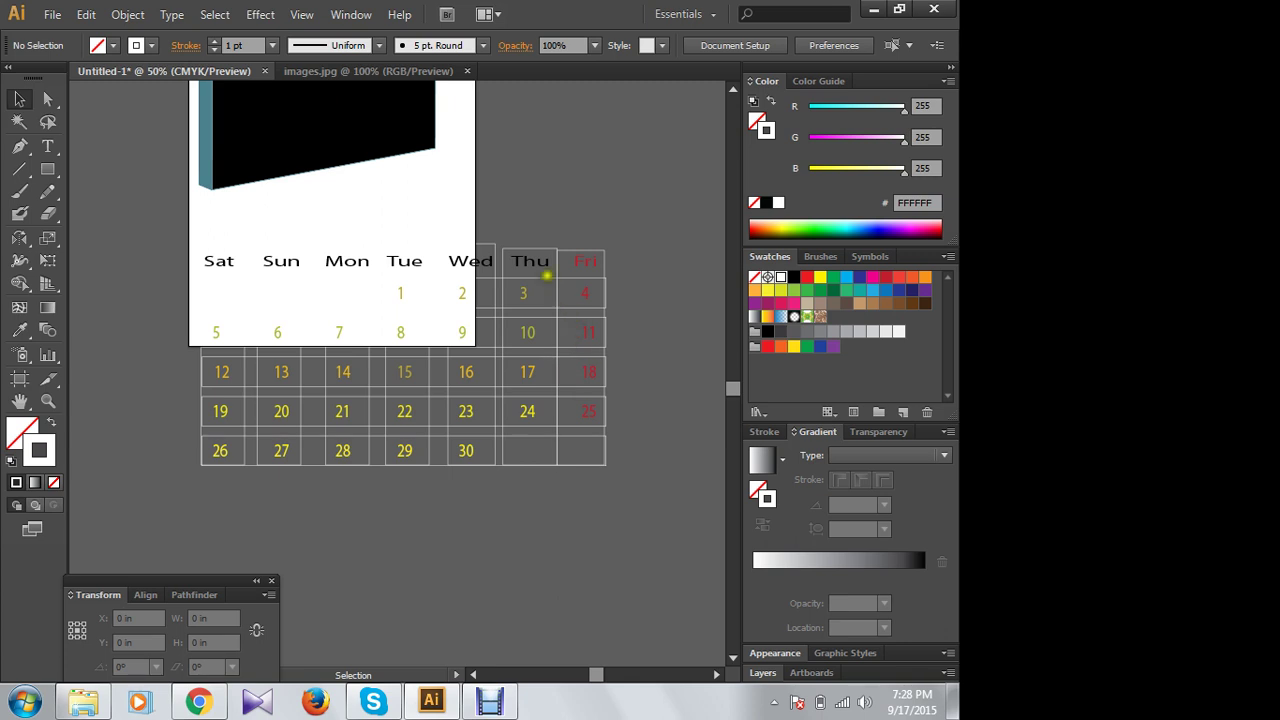
{"action": "left_click", "coordinate": [572, 252]}
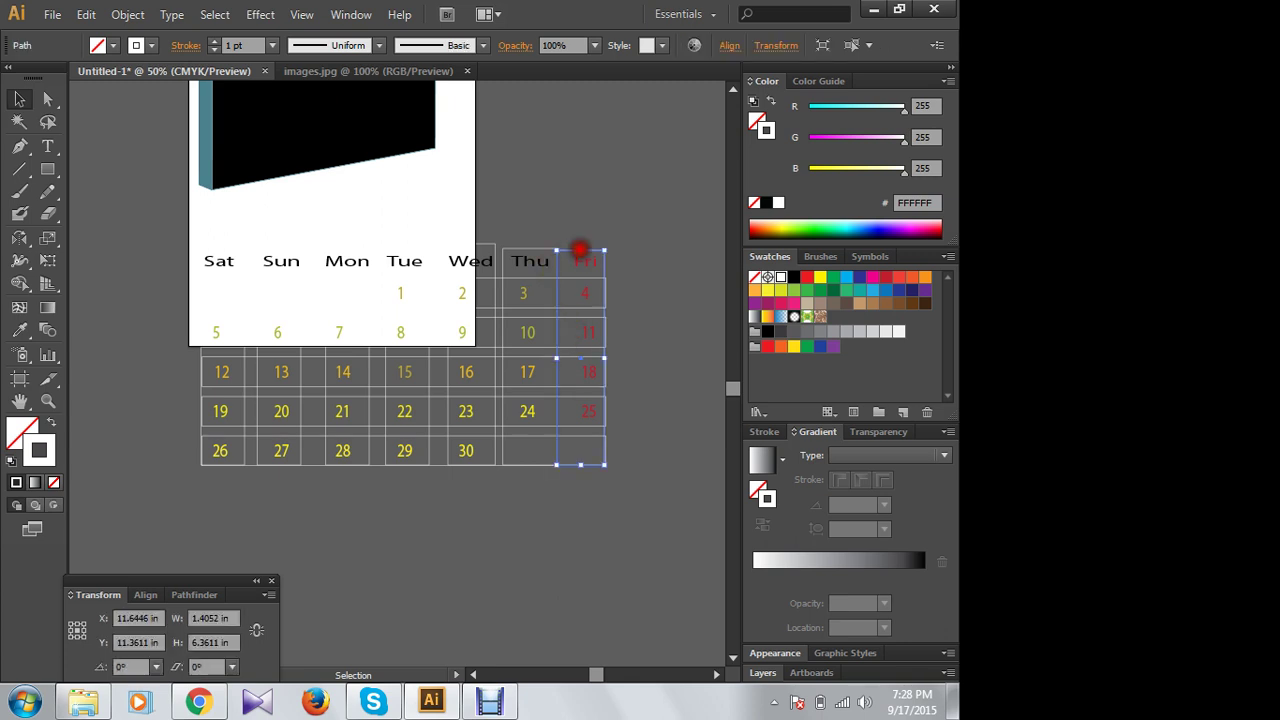
{"action": "left_click", "coordinate": [597, 218]}
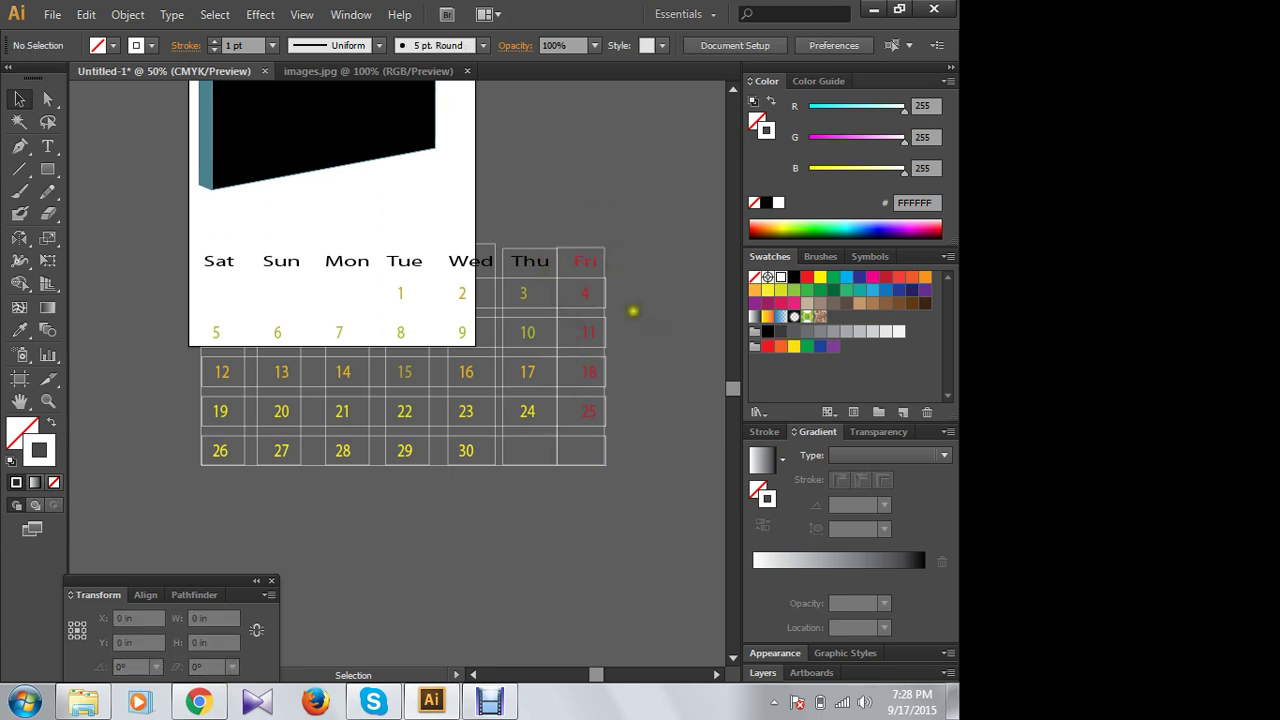
{"action": "left_click", "coordinate": [607, 393]}
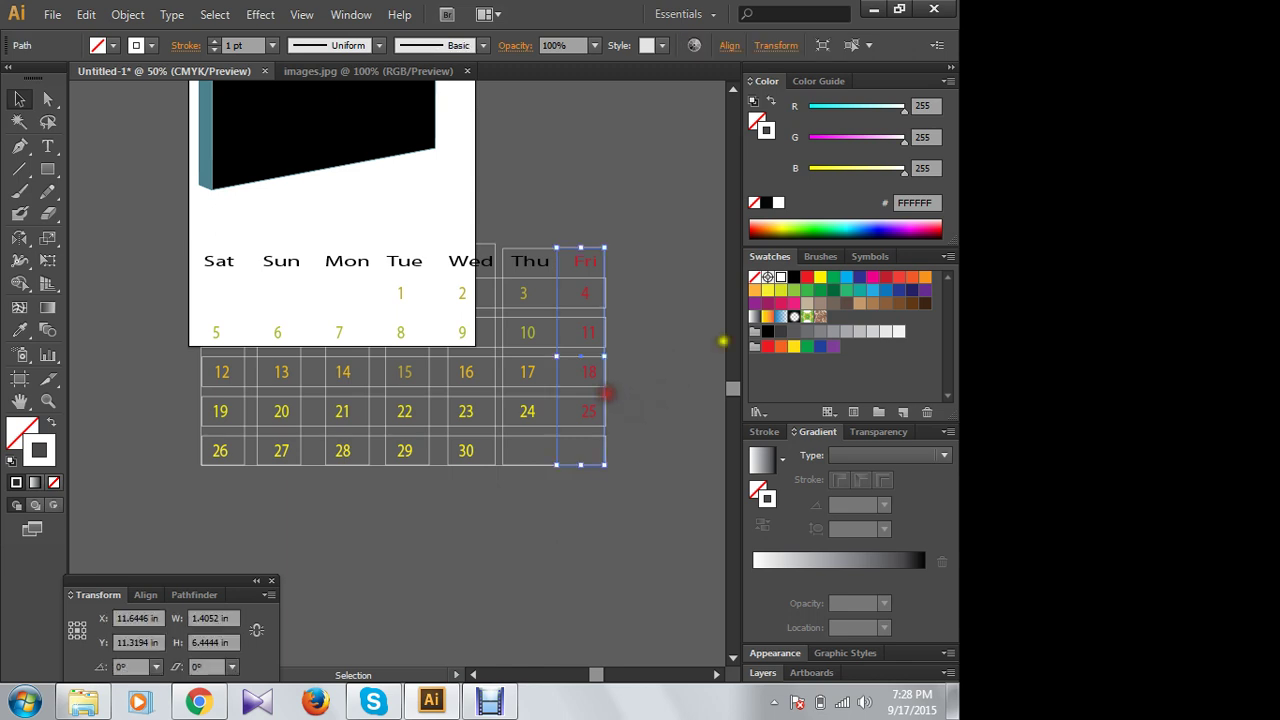
{"action": "left_click", "coordinate": [668, 265]}
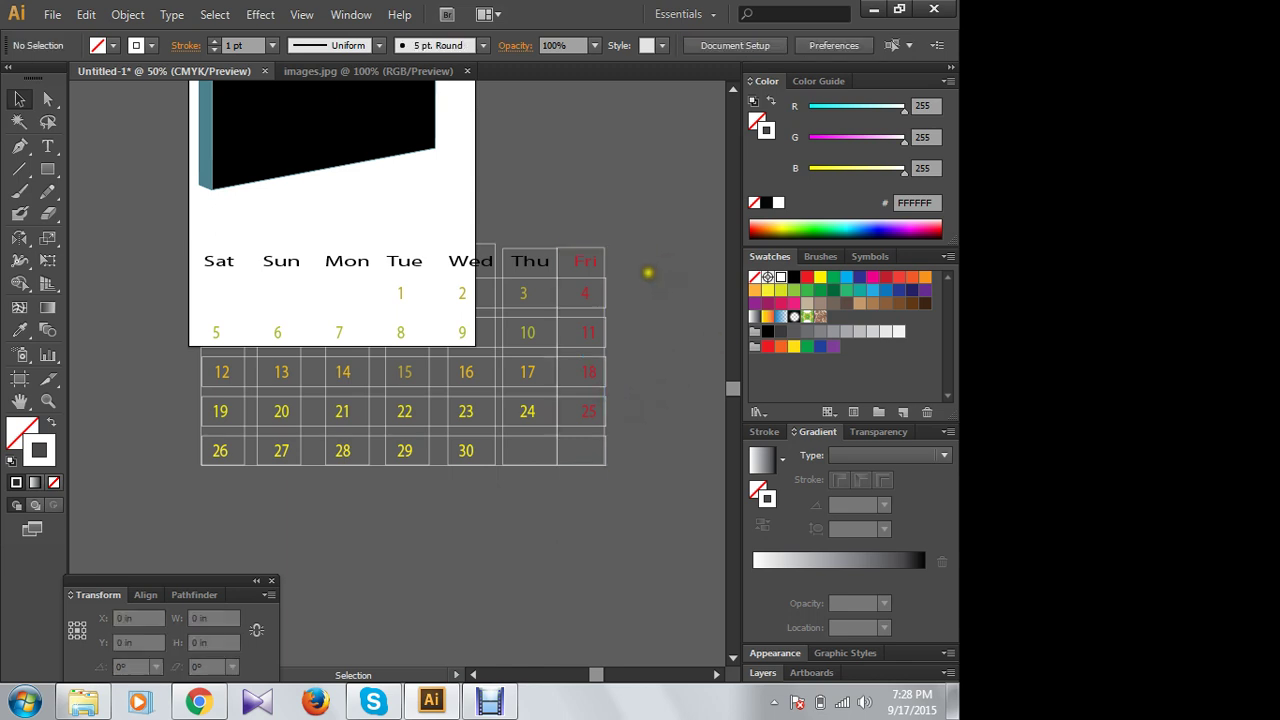
Step: Zoom in and nudge the grid's right edge line slightly right
{"action": "key", "text": "ctrl+plus"}
{"action": "key", "text": "ctrl+plus"}
{"action": "key", "text": "ctrl+plus"}
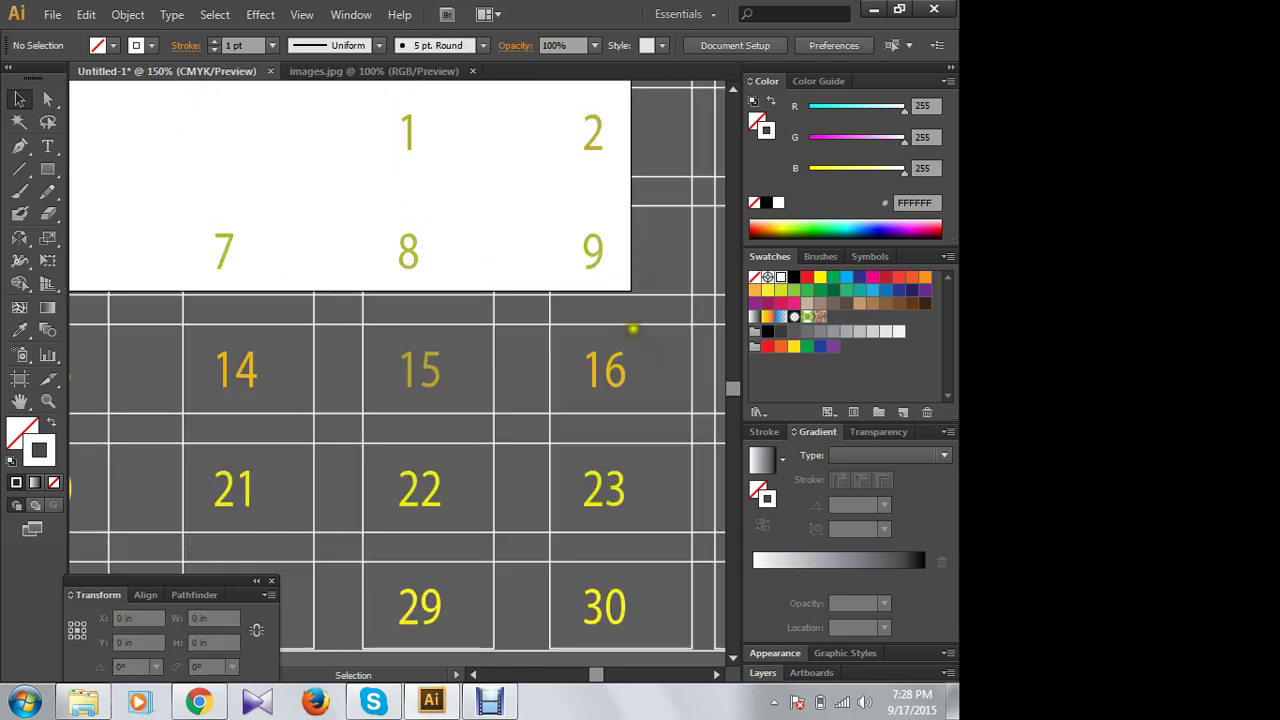
{"action": "left_click_drag", "start_coordinate": [666, 260], "coordinate": [245, 297]}
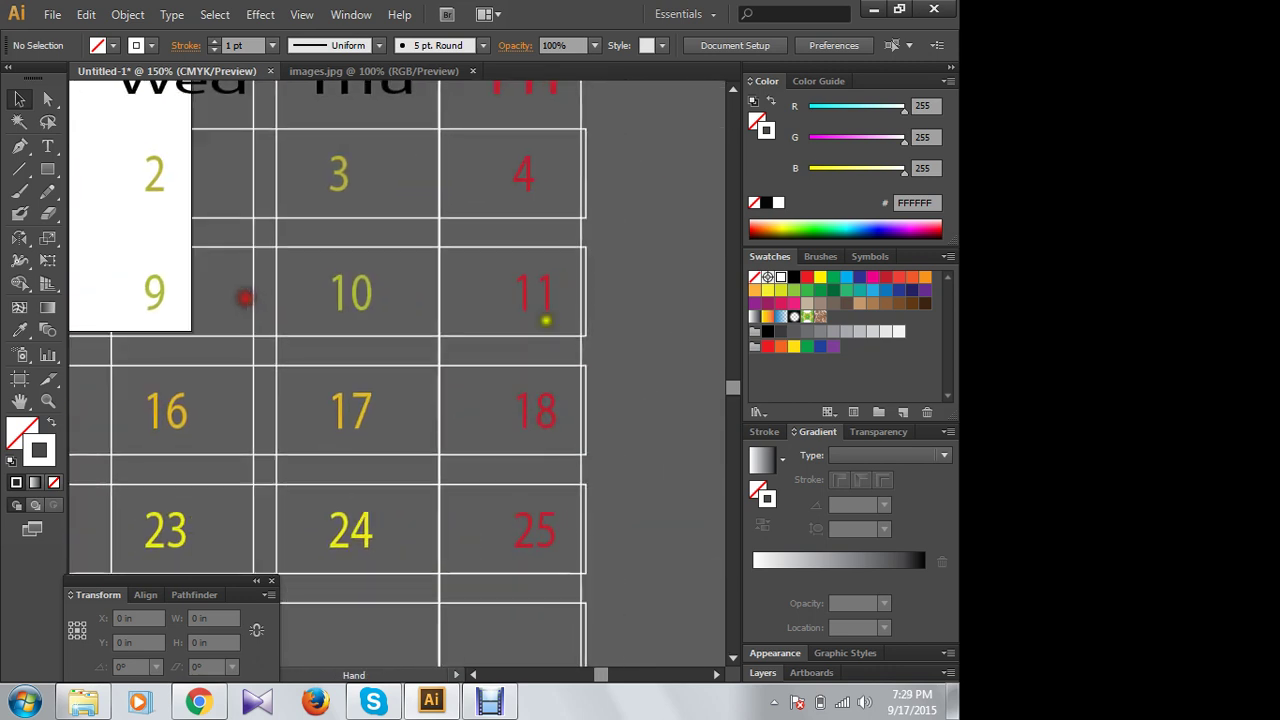
{"action": "left_click", "coordinate": [684, 260]}
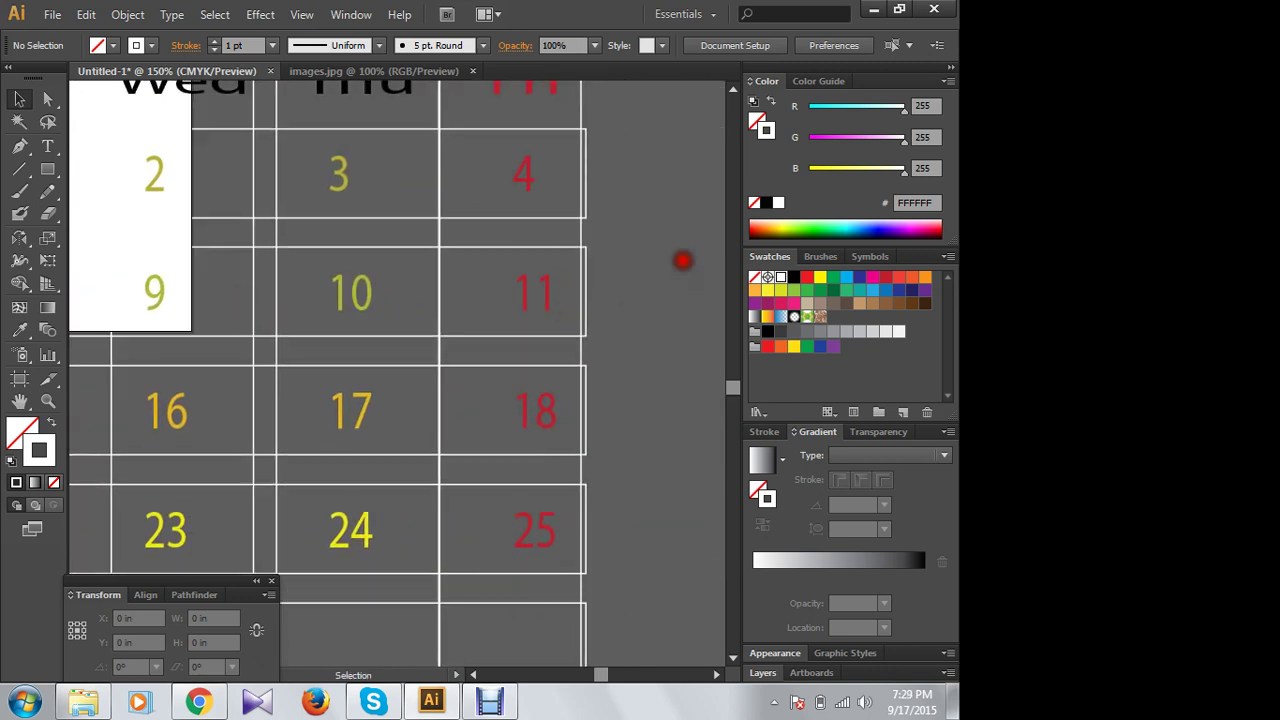
{"action": "left_click", "coordinate": [581, 243]}
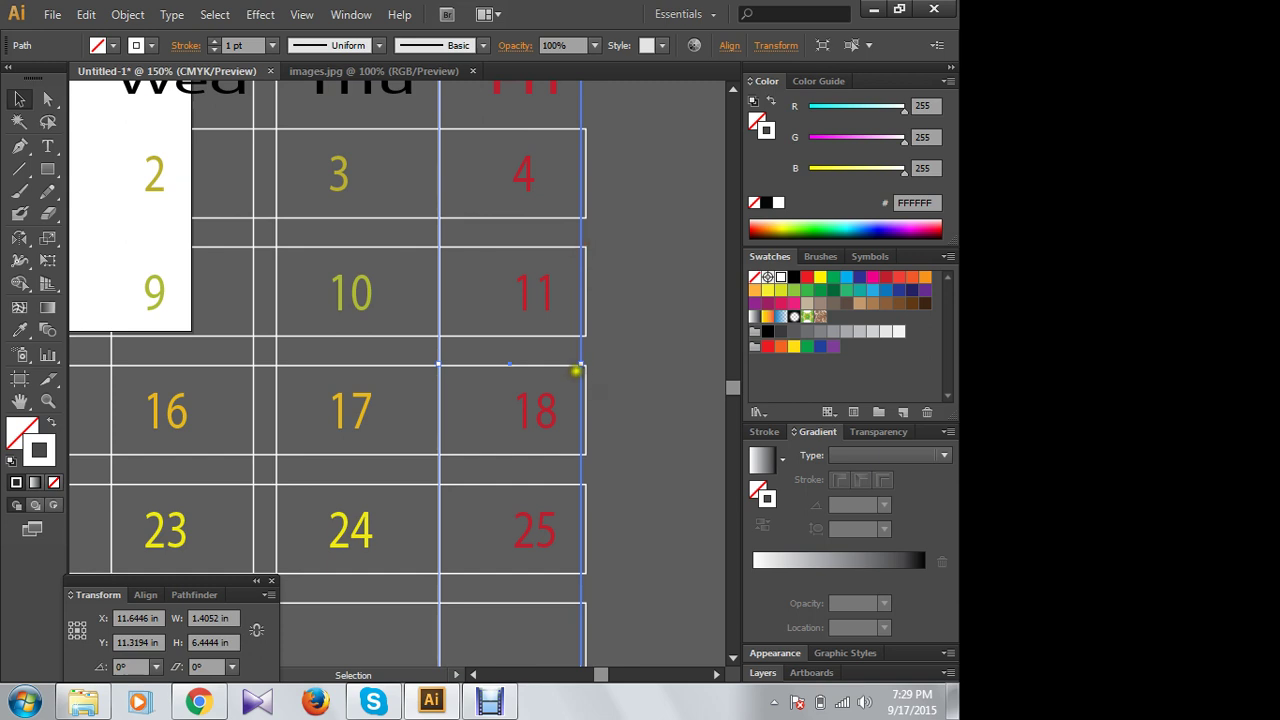
{"action": "left_click_drag", "start_coordinate": [581, 363], "coordinate": [586, 358]}
{"action": "left_click", "coordinate": [648, 337]}
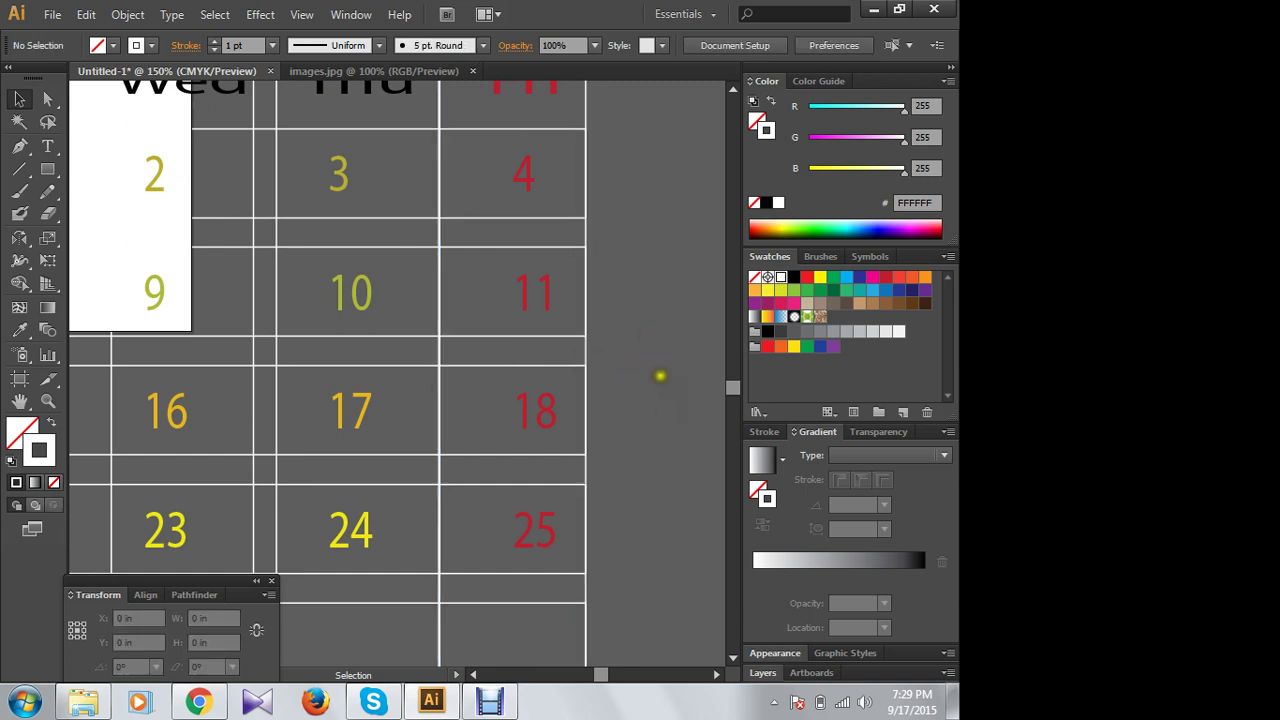
Step: Align the Sat column frame's left edge with the grid border, then zoom back out
{"action": "left_click_drag", "start_coordinate": [330, 340], "coordinate": [629, 340]}
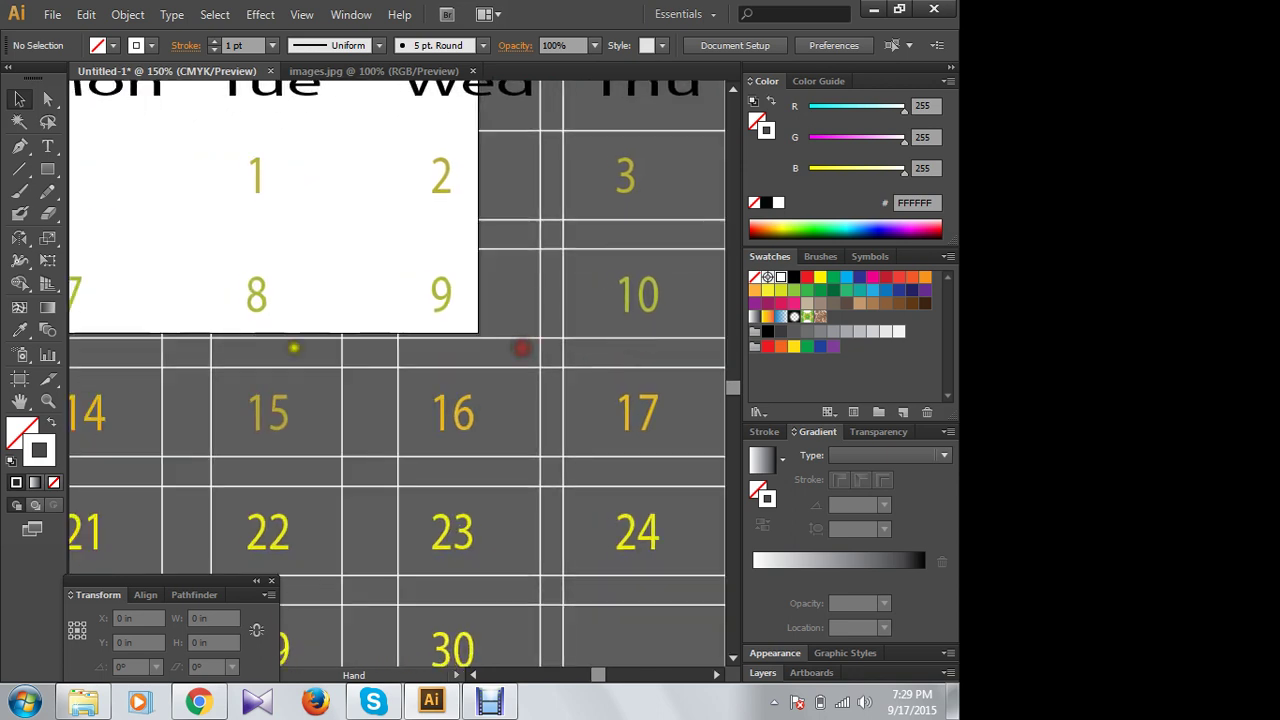
{"action": "left_click_drag", "start_coordinate": [291, 349], "coordinate": [580, 357]}
{"action": "left_click_drag", "start_coordinate": [266, 349], "coordinate": [551, 334]}
{"action": "left_click_drag", "start_coordinate": [359, 331], "coordinate": [432, 336]}
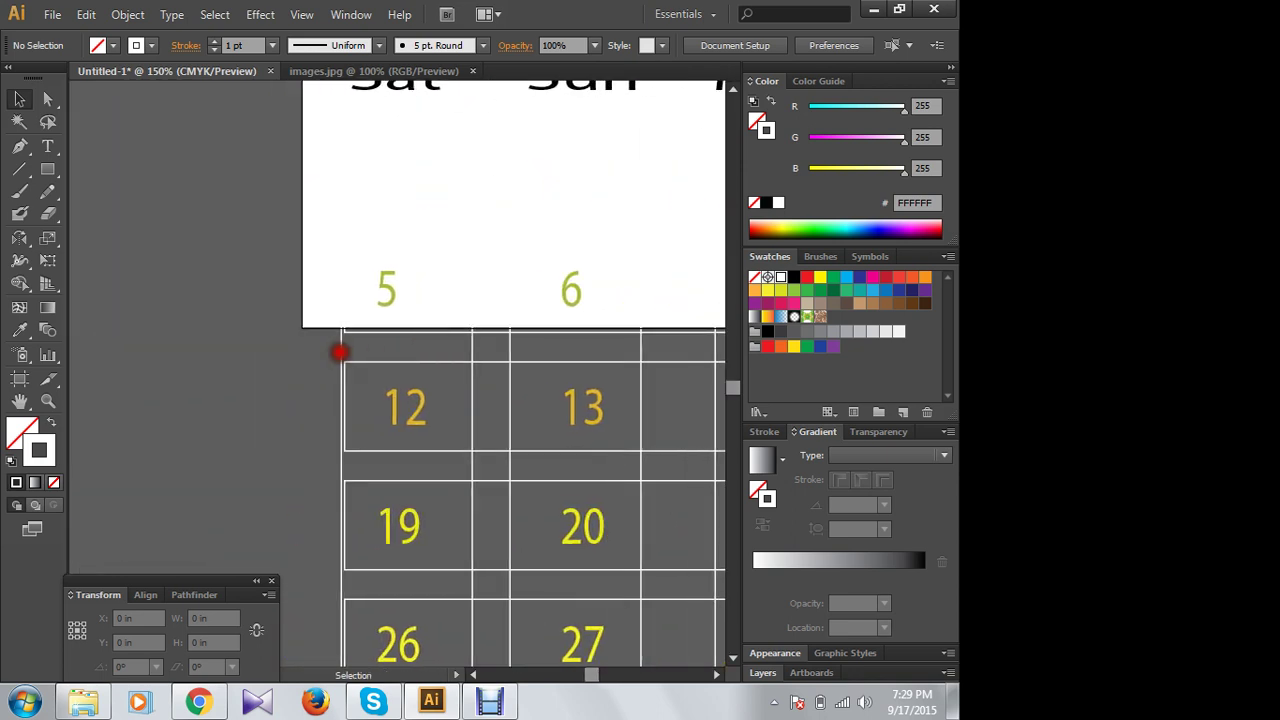
{"action": "left_click", "coordinate": [342, 351]}
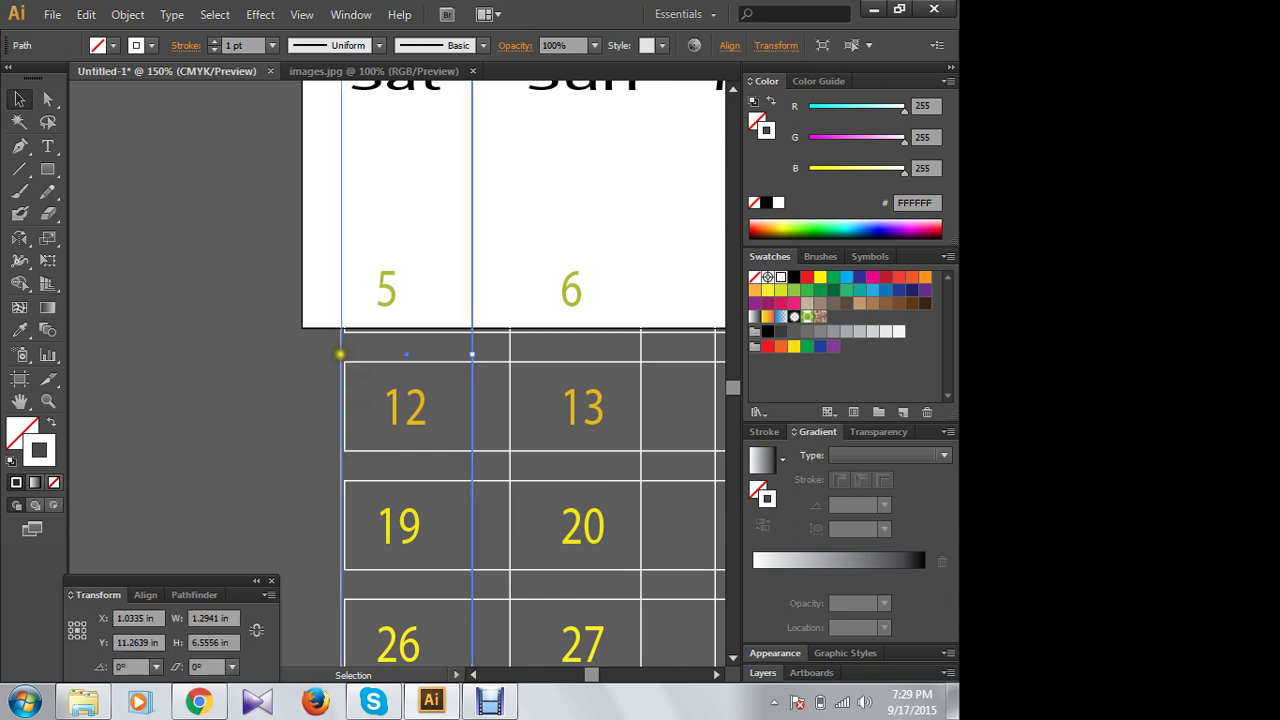
{"action": "left_click_drag", "start_coordinate": [340, 353], "coordinate": [345, 352]}
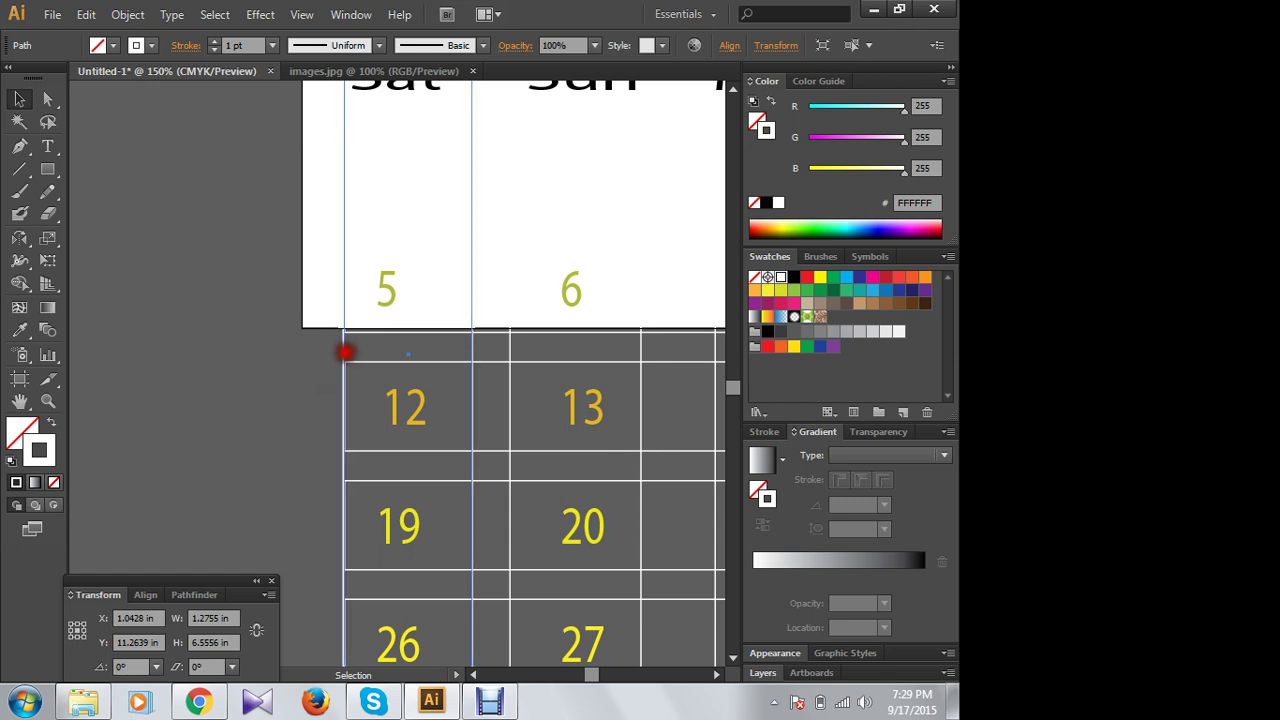
{"action": "left_click", "coordinate": [286, 363]}
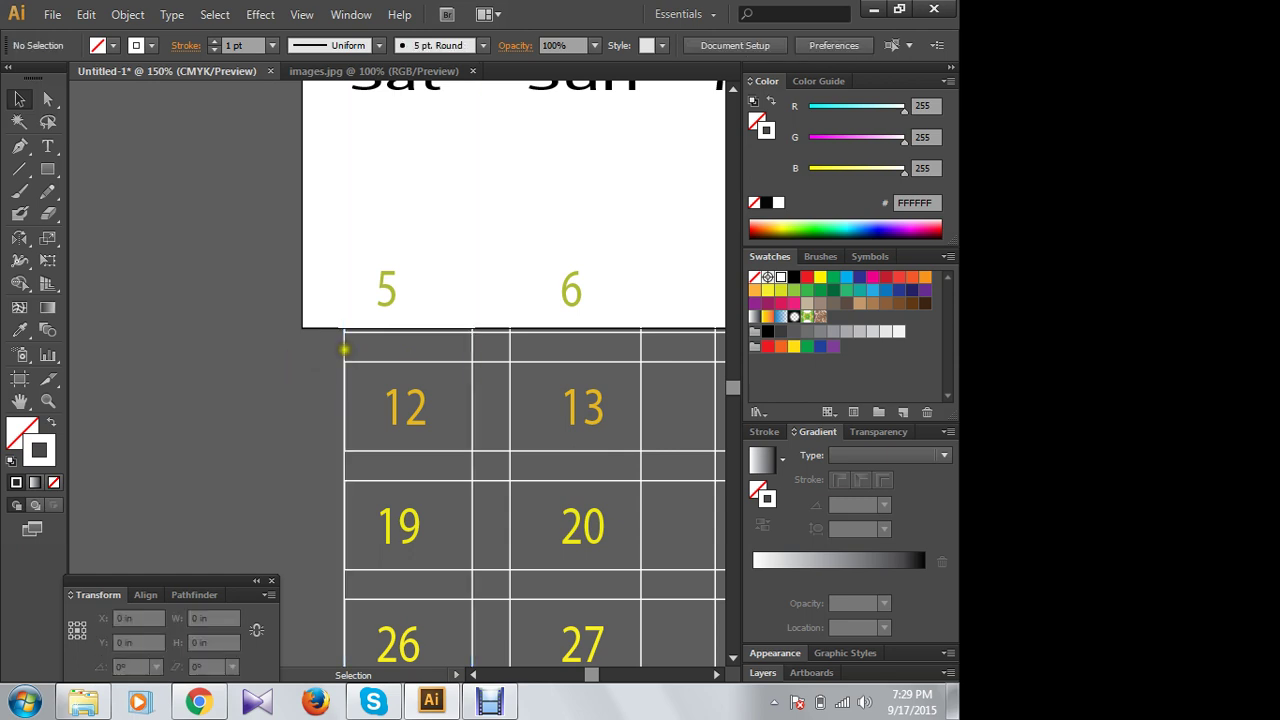
{"action": "left_click", "coordinate": [343, 349]}
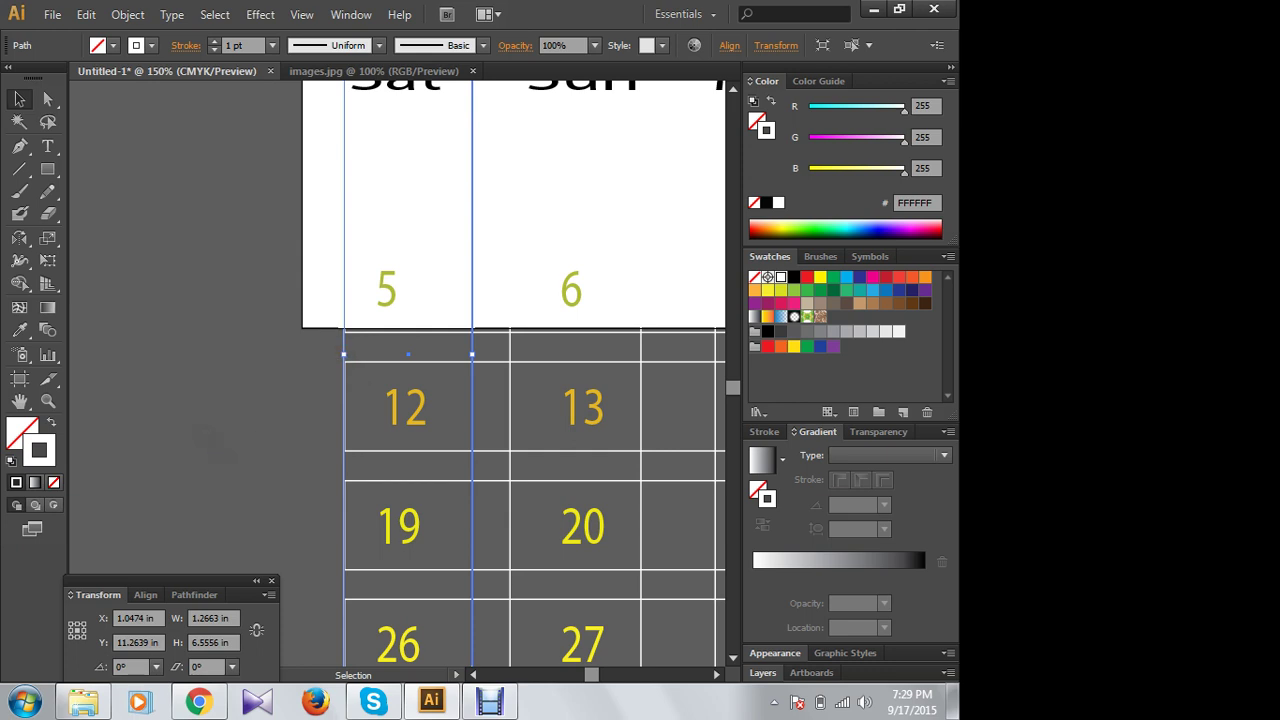
{"action": "key", "text": "Right"}
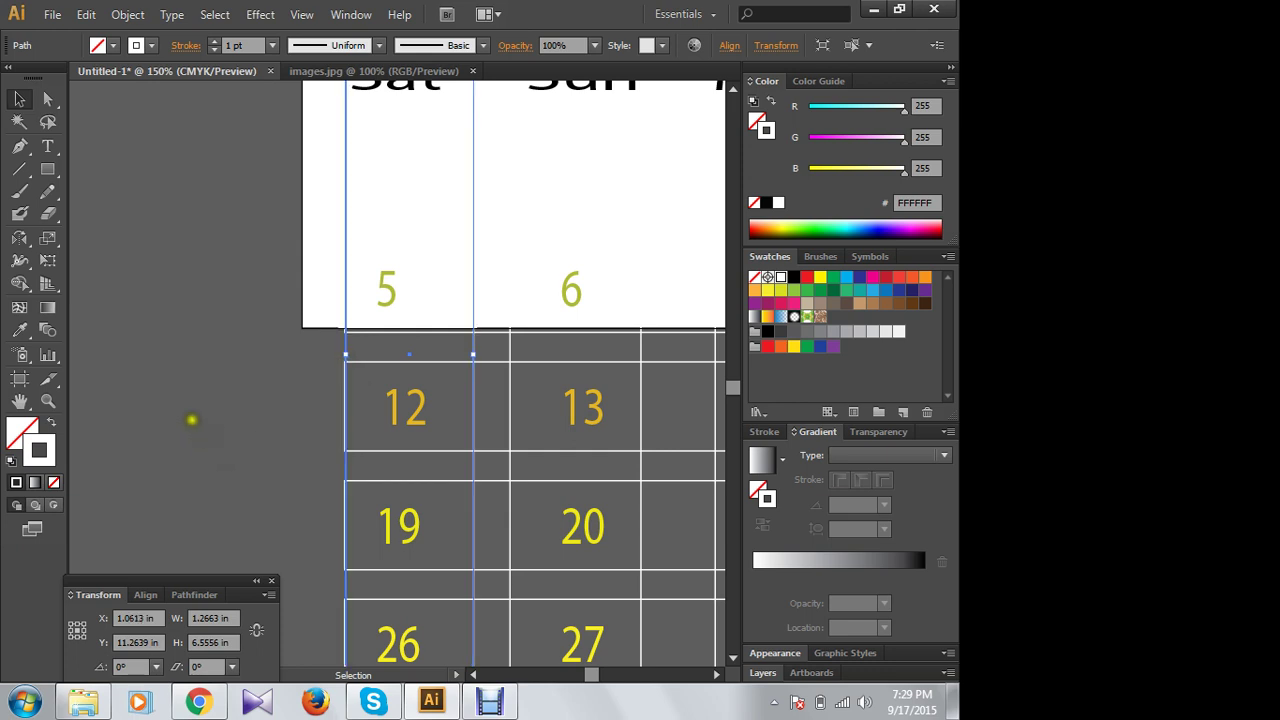
{"action": "left_click_drag", "start_coordinate": [345, 355], "coordinate": [343, 352]}
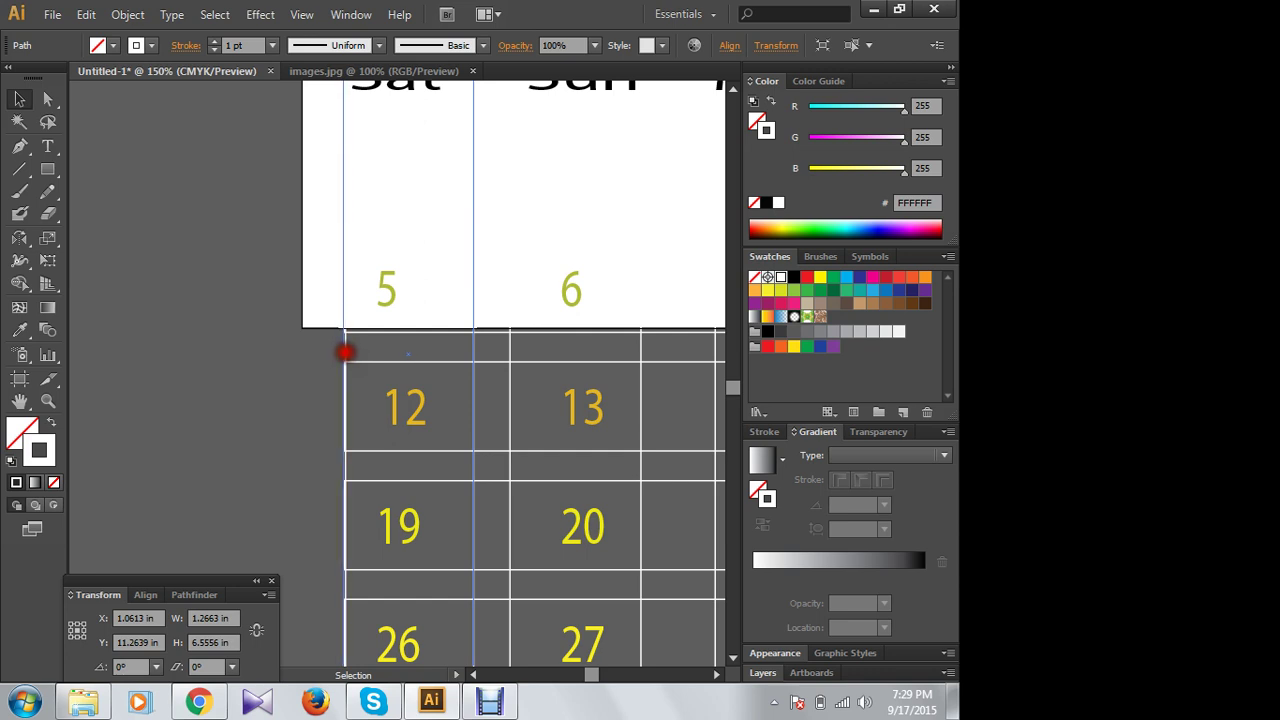
{"action": "left_click", "coordinate": [271, 360]}
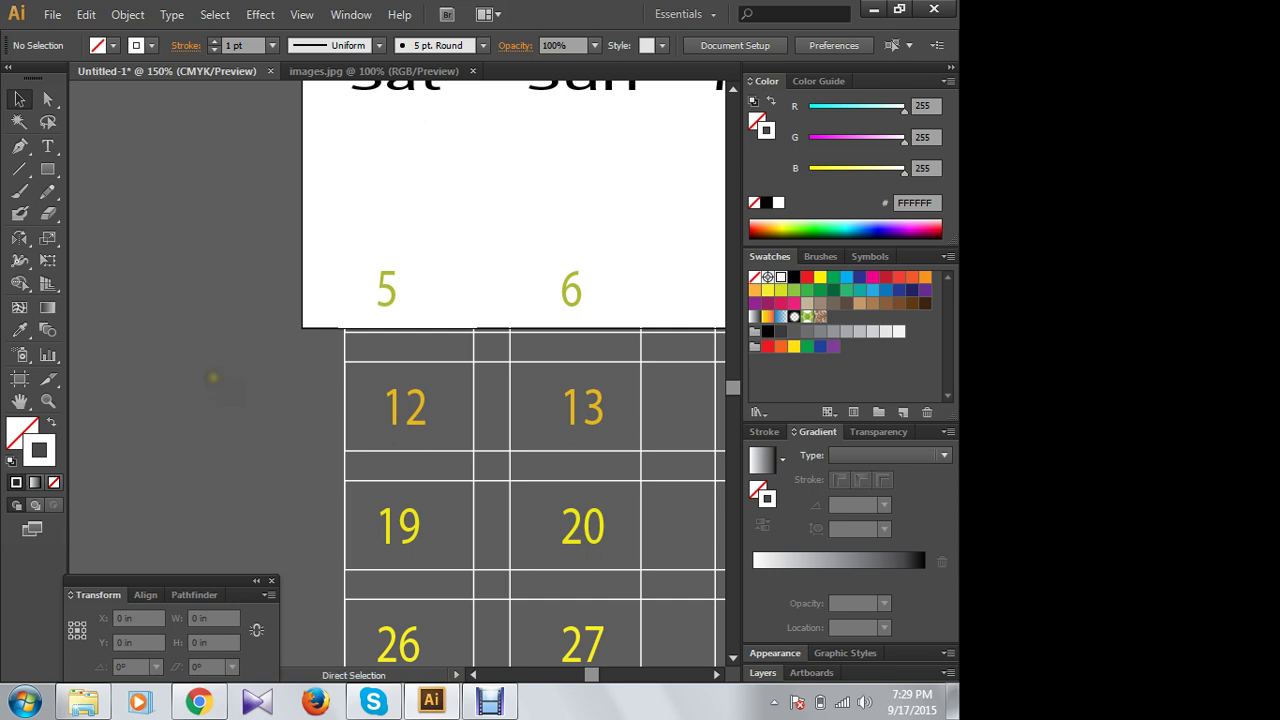
{"action": "key", "text": "ctrl+minus"}
{"action": "key", "text": "ctrl+minus"}
{"action": "key", "text": "ctrl+minus"}
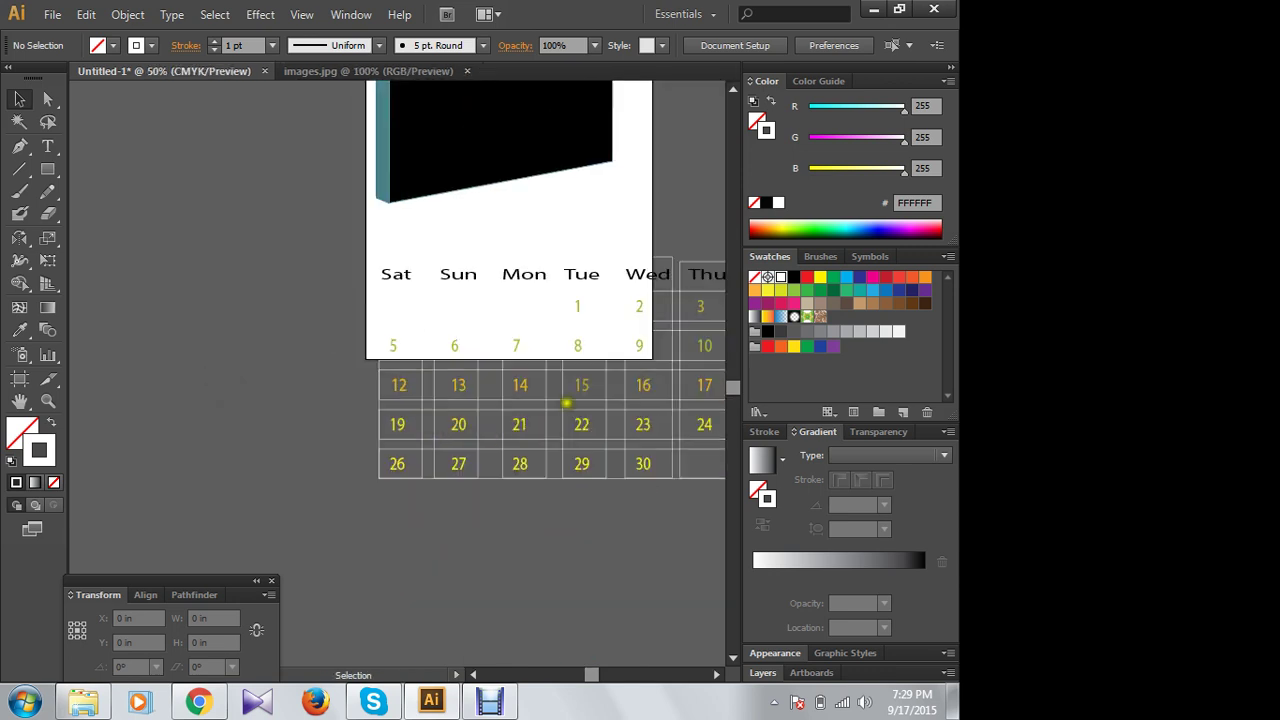
Step: Lower the Wed, Thu and Fri column frame tops to just below the day-name row
{"action": "left_click_drag", "start_coordinate": [566, 403], "coordinate": [395, 405]}
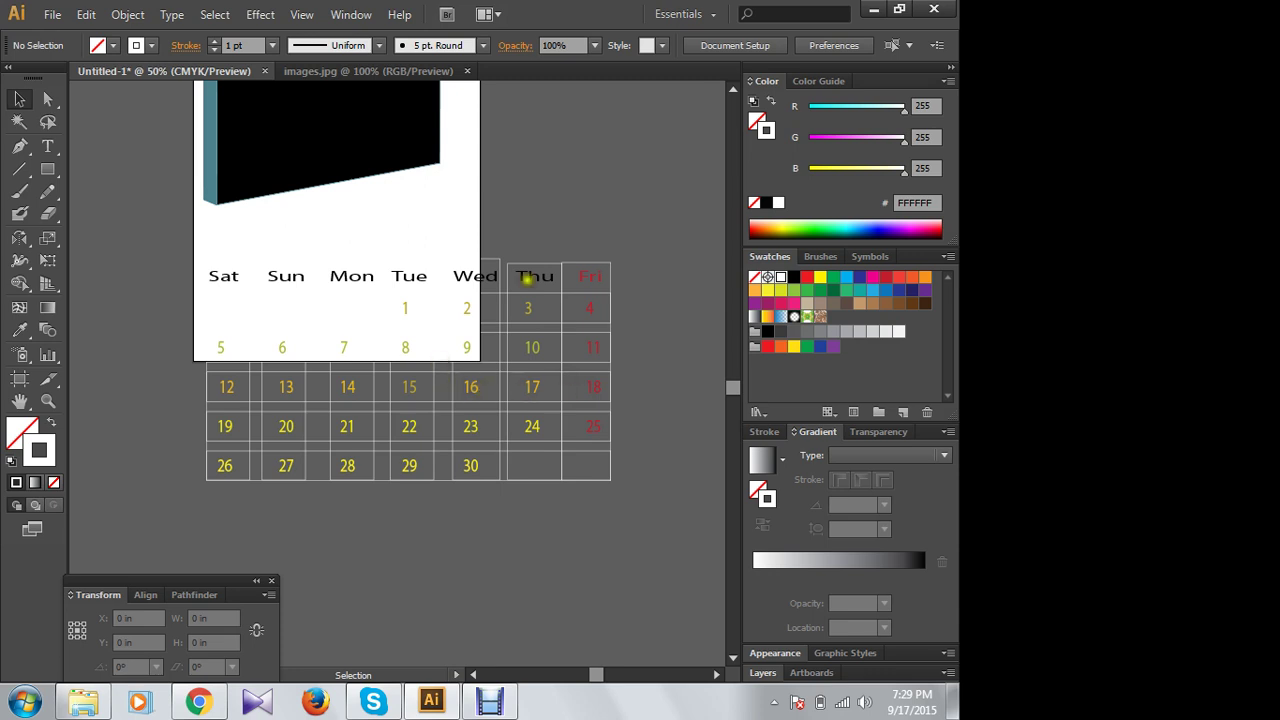
{"action": "left_click", "coordinate": [490, 260]}
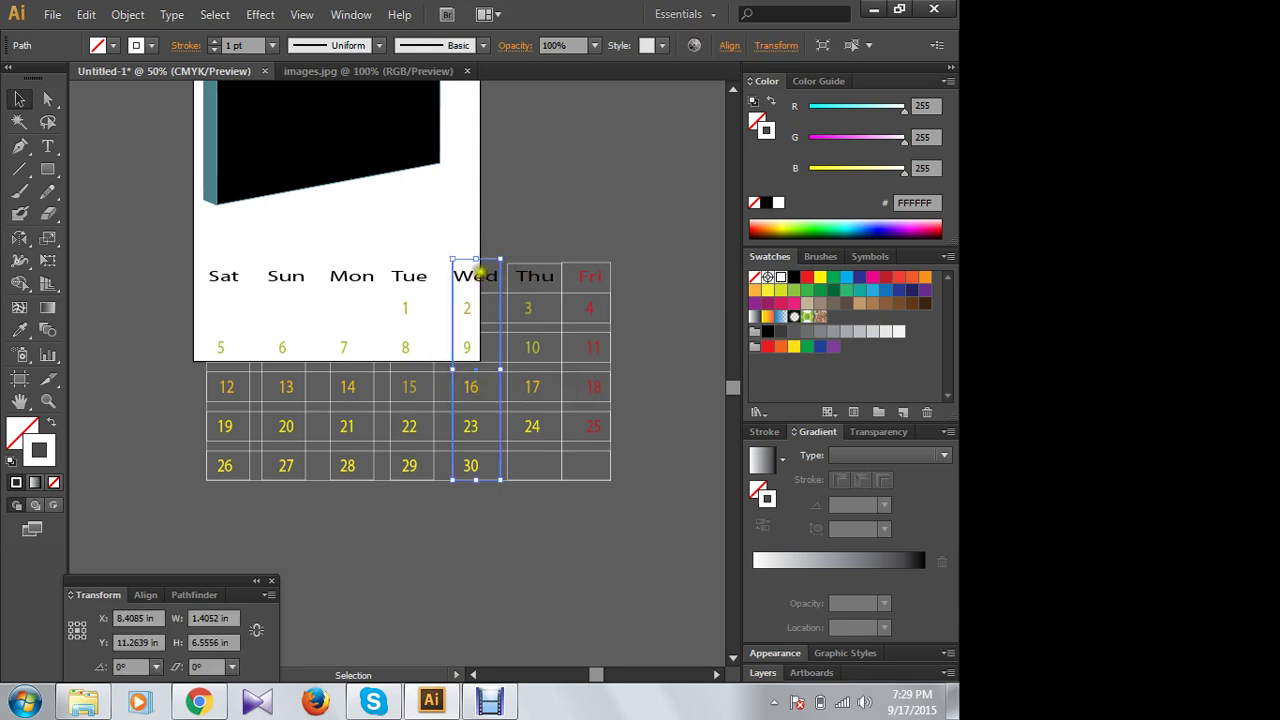
{"action": "left_click_drag", "start_coordinate": [475, 258], "coordinate": [475, 292]}
{"action": "left_click", "coordinate": [534, 263]}
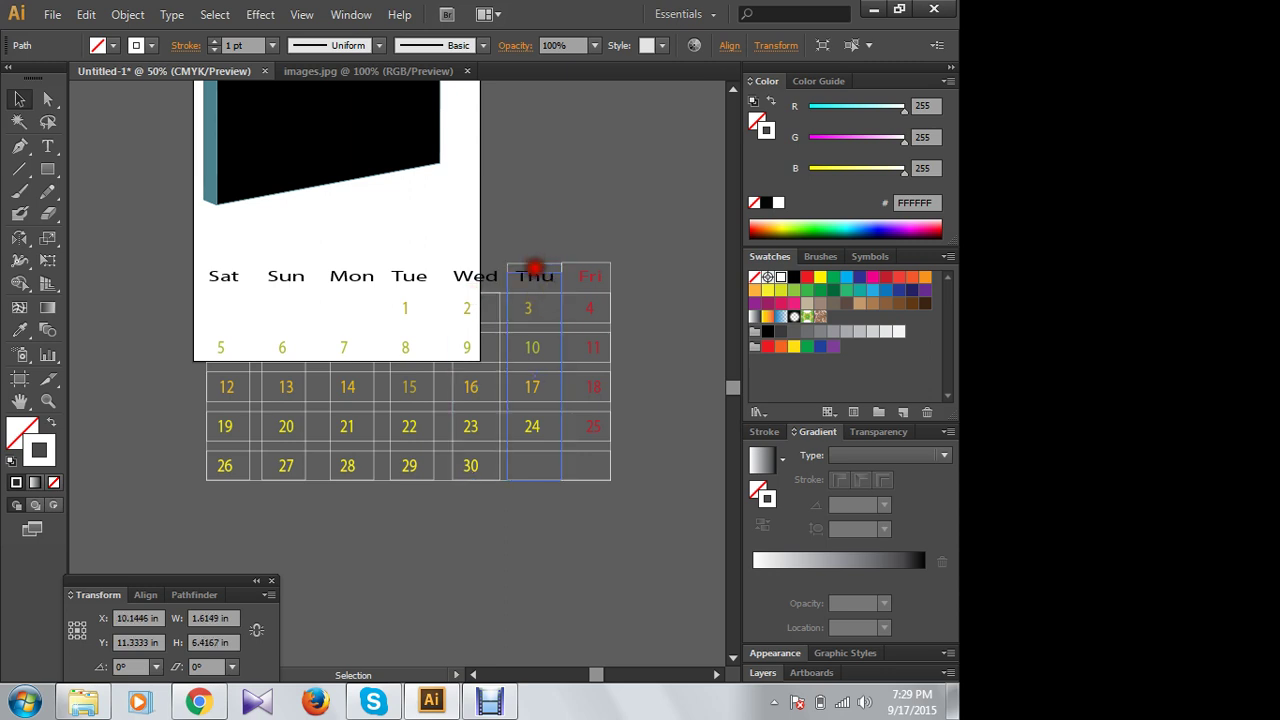
{"action": "left_click_drag", "start_coordinate": [532, 263], "coordinate": [535, 287]}
{"action": "left_click", "coordinate": [594, 240]}
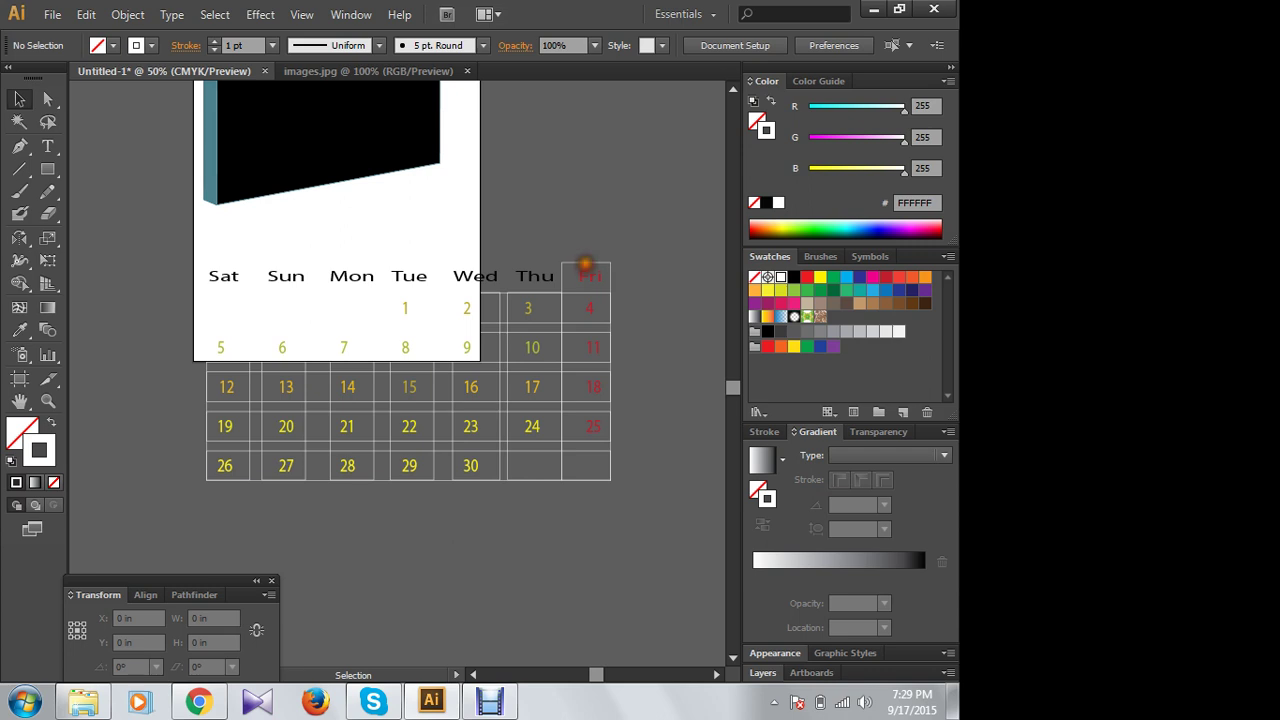
{"action": "left_click", "coordinate": [585, 263]}
{"action": "left_click_drag", "start_coordinate": [585, 263], "coordinate": [586, 290]}
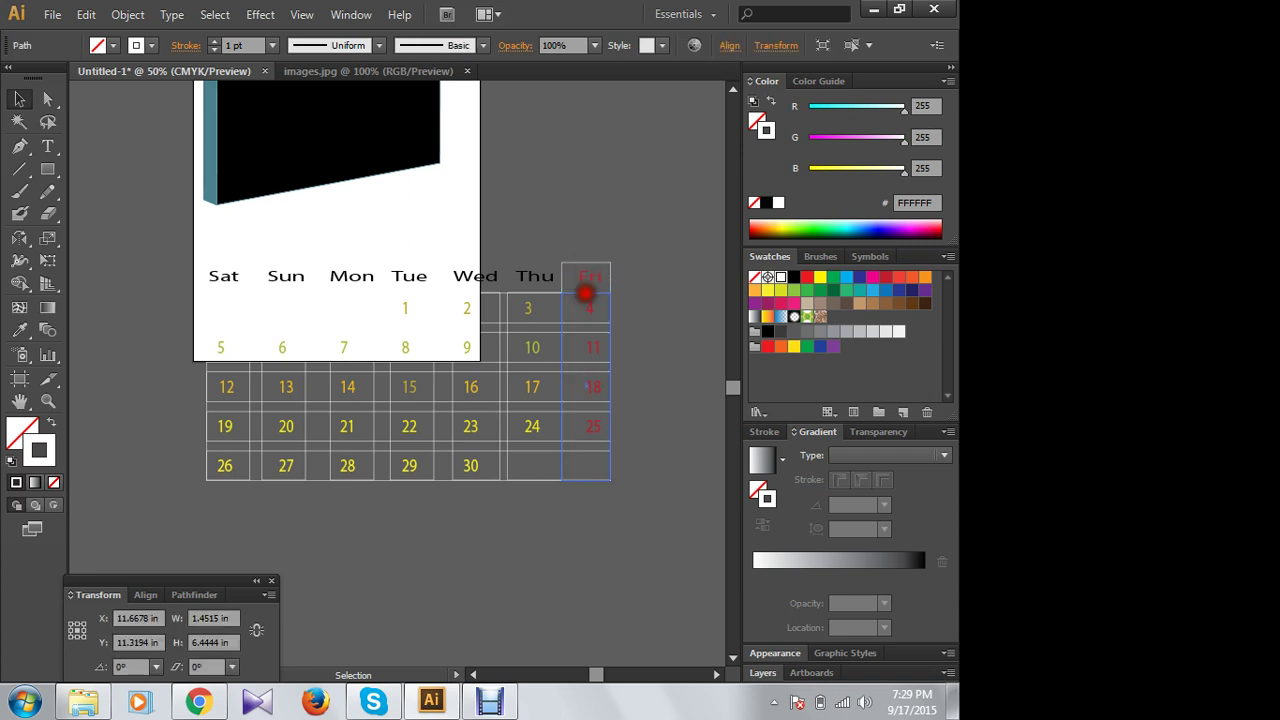
{"action": "left_click", "coordinate": [643, 256]}
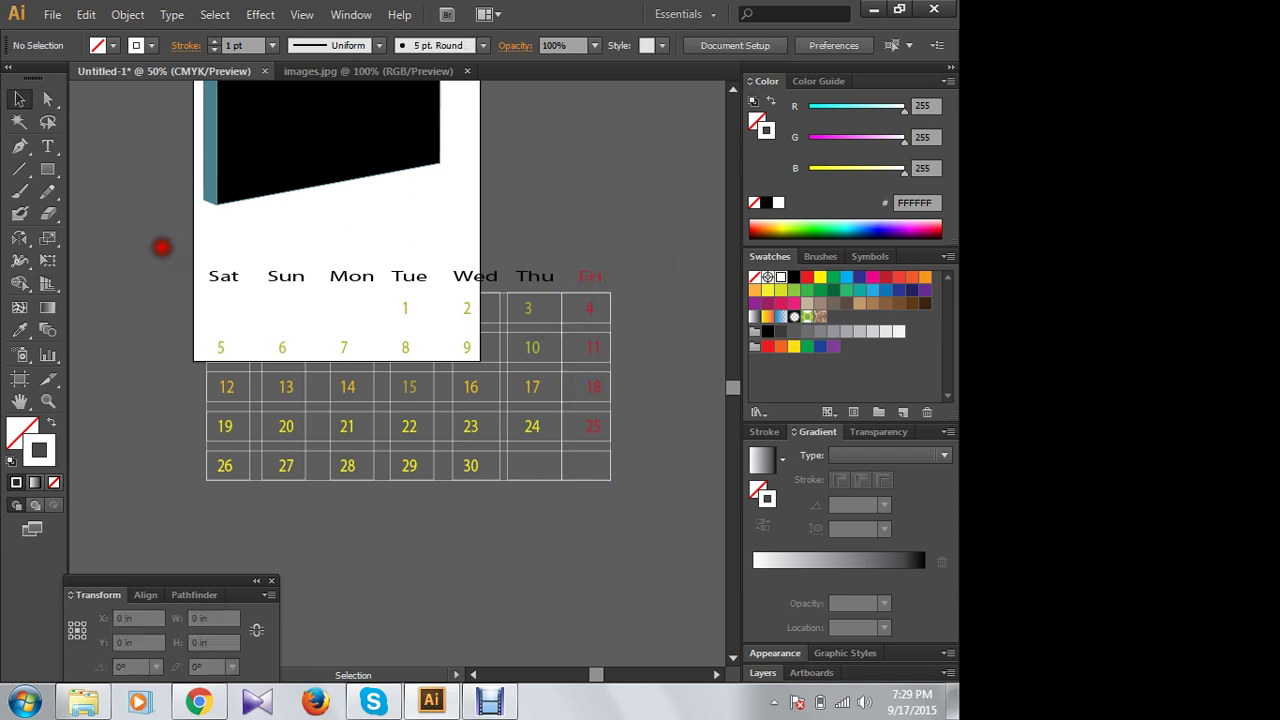
{"action": "mouse_move", "coordinate": [163, 248]}
{"action": "left_mouse_down"}
{"action": "mouse_move", "coordinate": [629, 473]}
{"action": "mouse_move", "coordinate": [657, 526]}
{"action": "left_mouse_up"}
{"action": "left_click", "coordinate": [135, 232]}
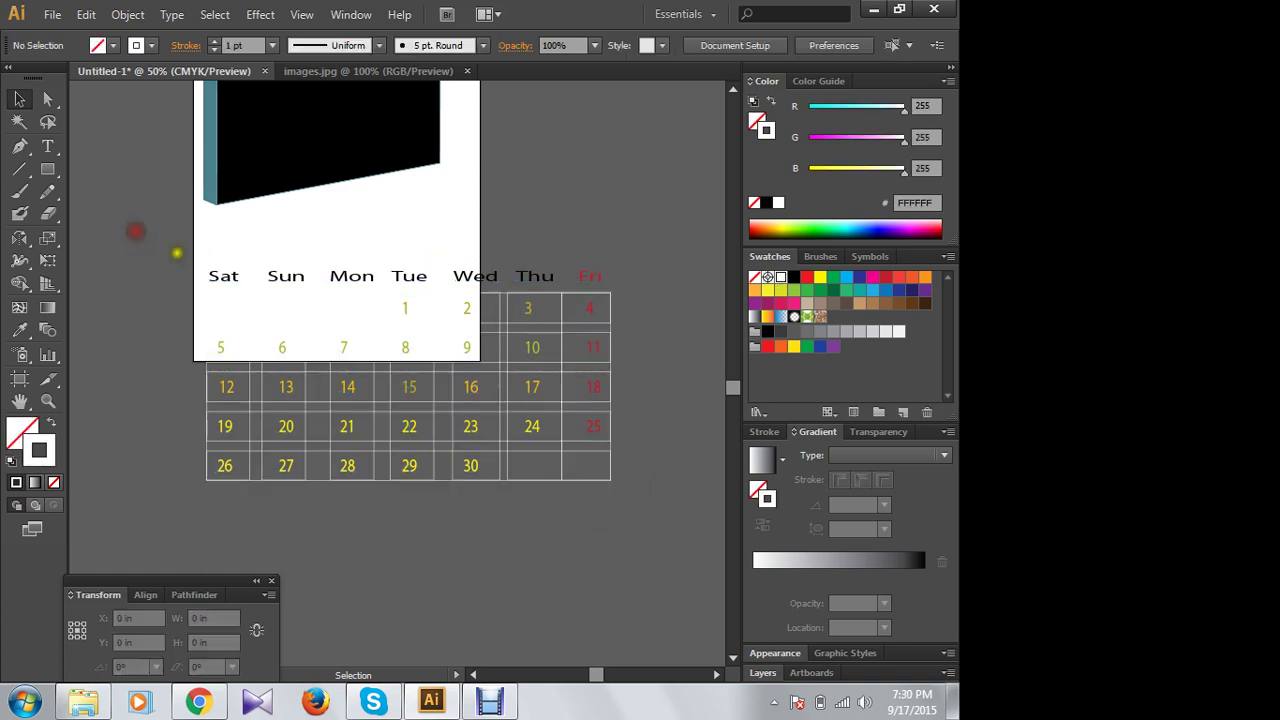
Step: Draw a cyan 00D6E7 outlined frame around the calendar, fitted to 13 in wide
{"action": "left_click", "coordinate": [48, 170]}
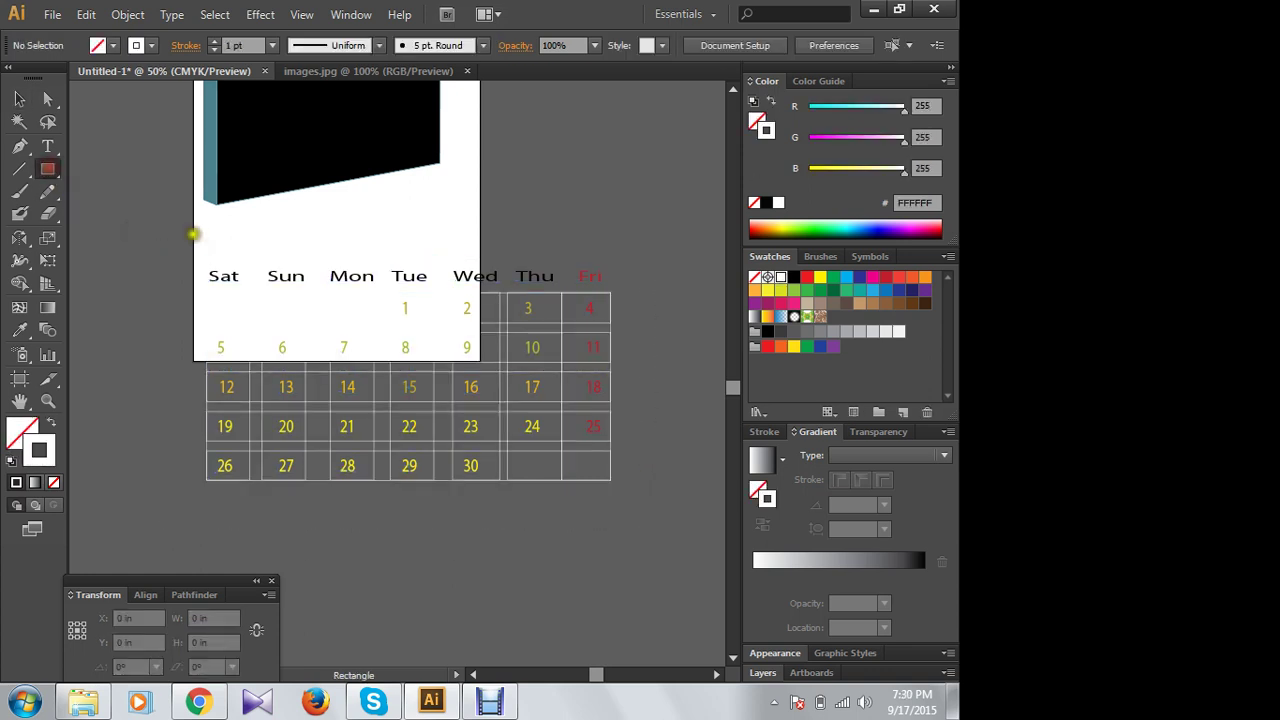
{"action": "left_click_drag", "start_coordinate": [181, 247], "coordinate": [634, 506]}
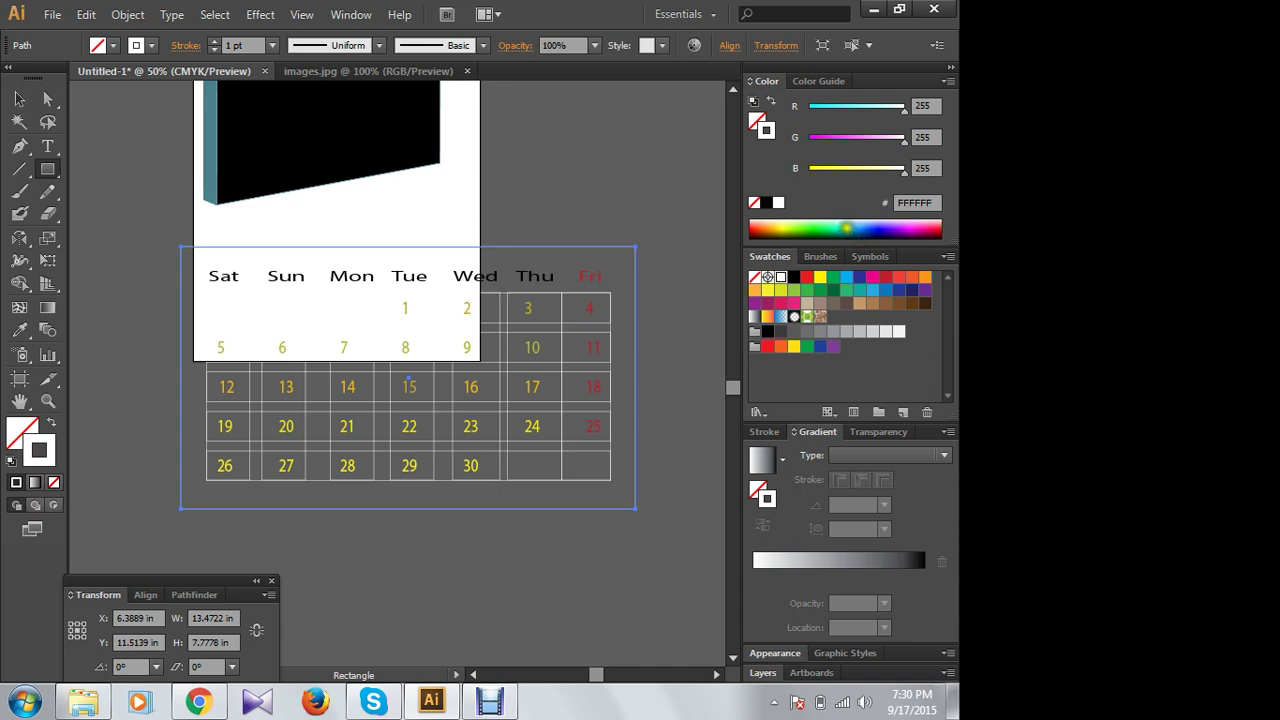
{"action": "left_click", "coordinate": [847, 230]}
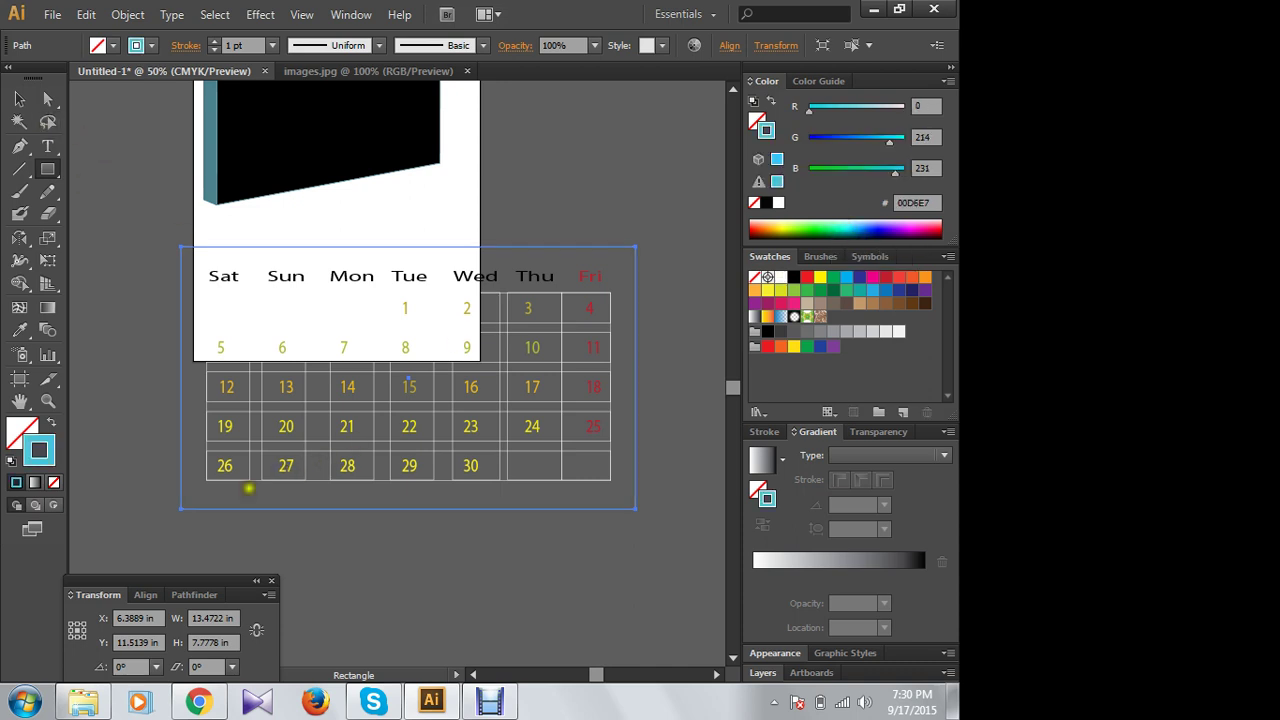
{"action": "left_click", "coordinate": [19, 98]}
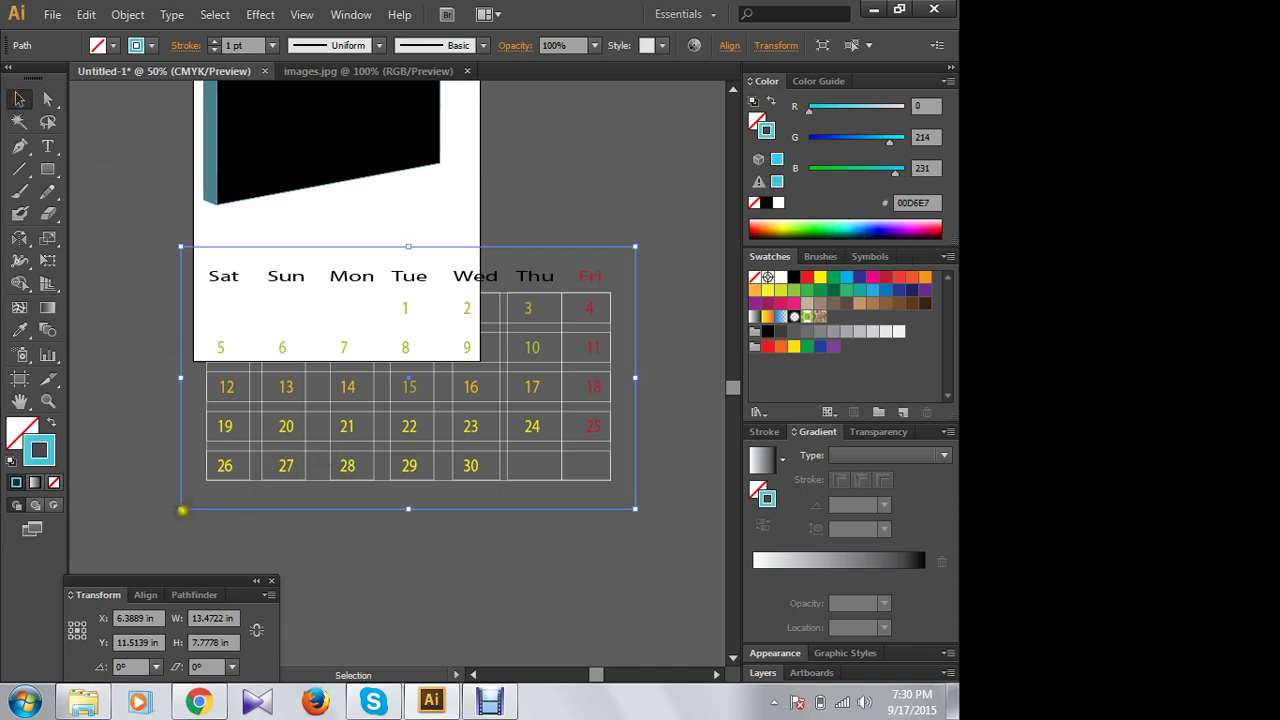
{"action": "left_click_drag", "start_coordinate": [182, 510], "coordinate": [190, 497]}
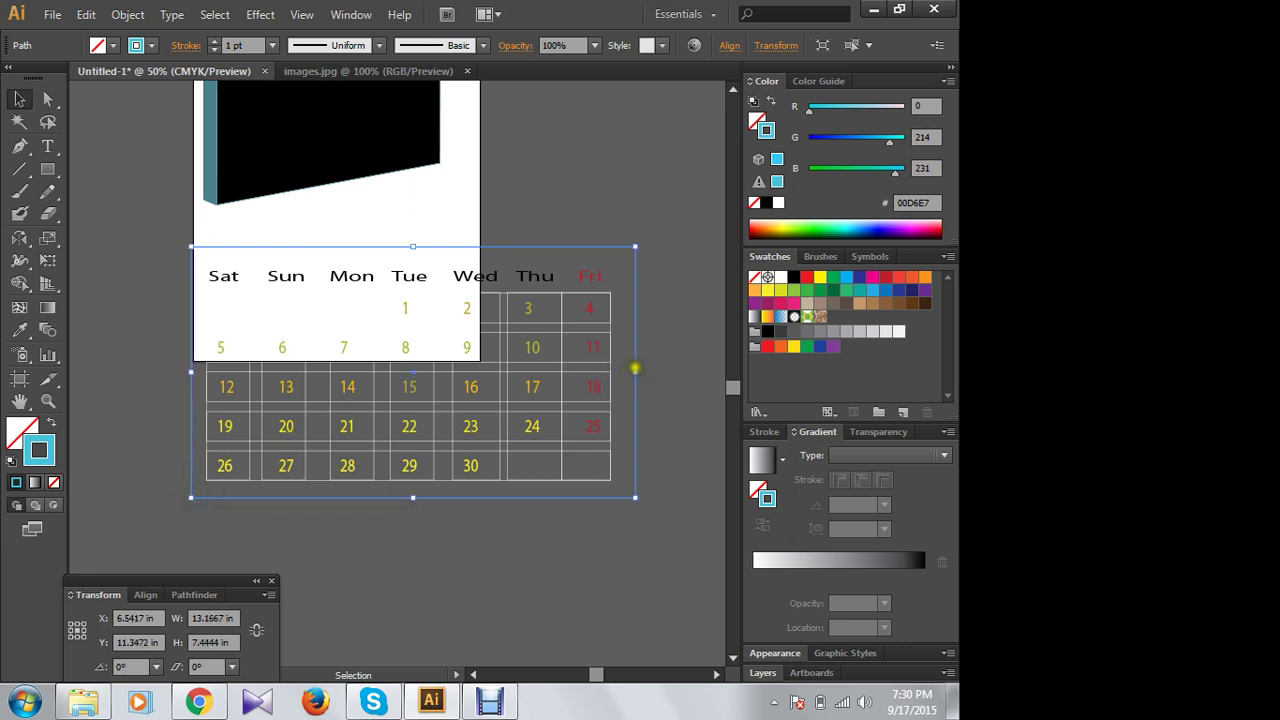
{"action": "left_click_drag", "start_coordinate": [635, 372], "coordinate": [629, 372]}
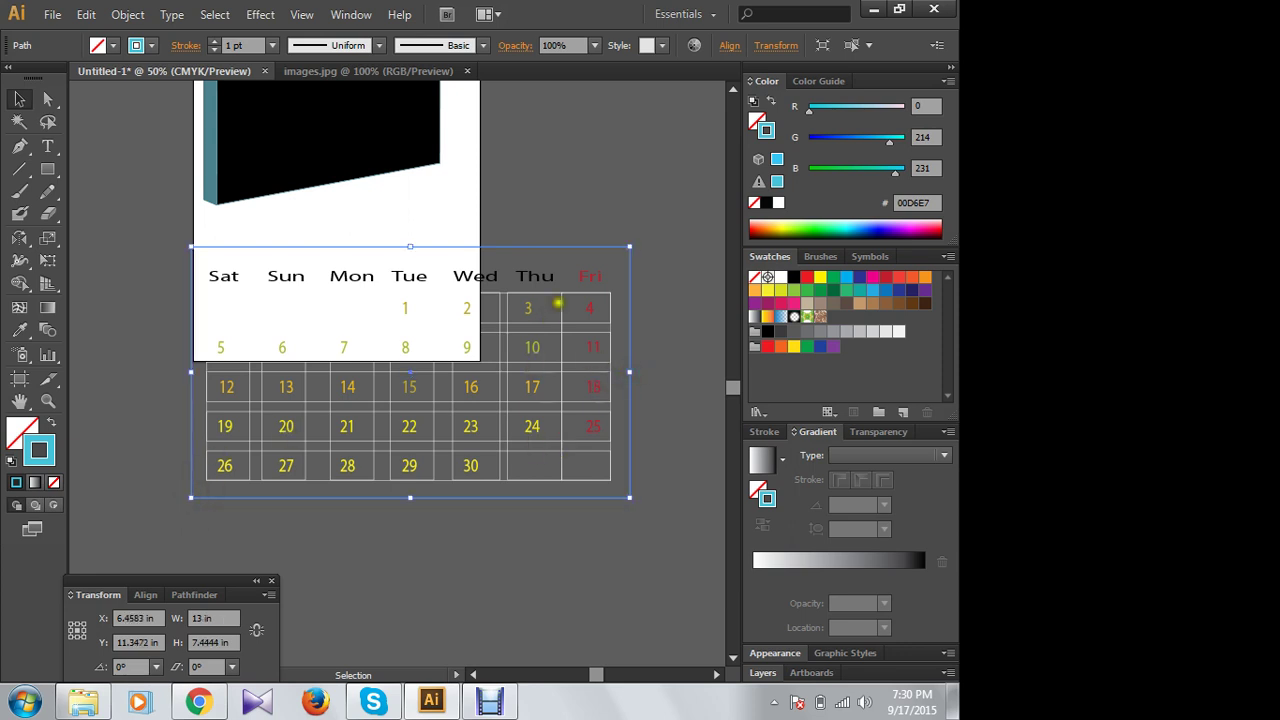
Step: Trim the frame's corner, group all calendar pieces, and move the group to the page bottom
{"action": "left_click_drag", "start_coordinate": [629, 497], "coordinate": [623, 494]}
{"action": "left_click", "coordinate": [508, 567]}
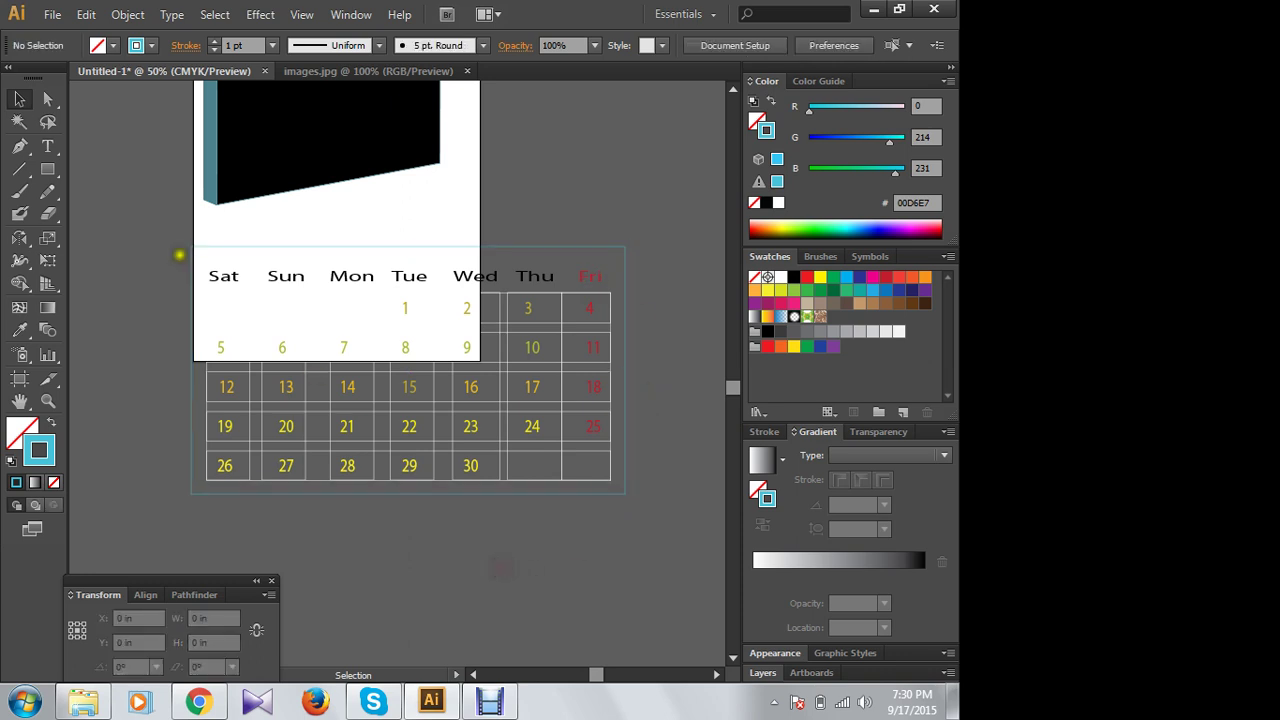
{"action": "left_click_drag", "start_coordinate": [160, 232], "coordinate": [649, 510]}
{"action": "left_click_drag", "start_coordinate": [672, 519], "coordinate": [672, 519]}
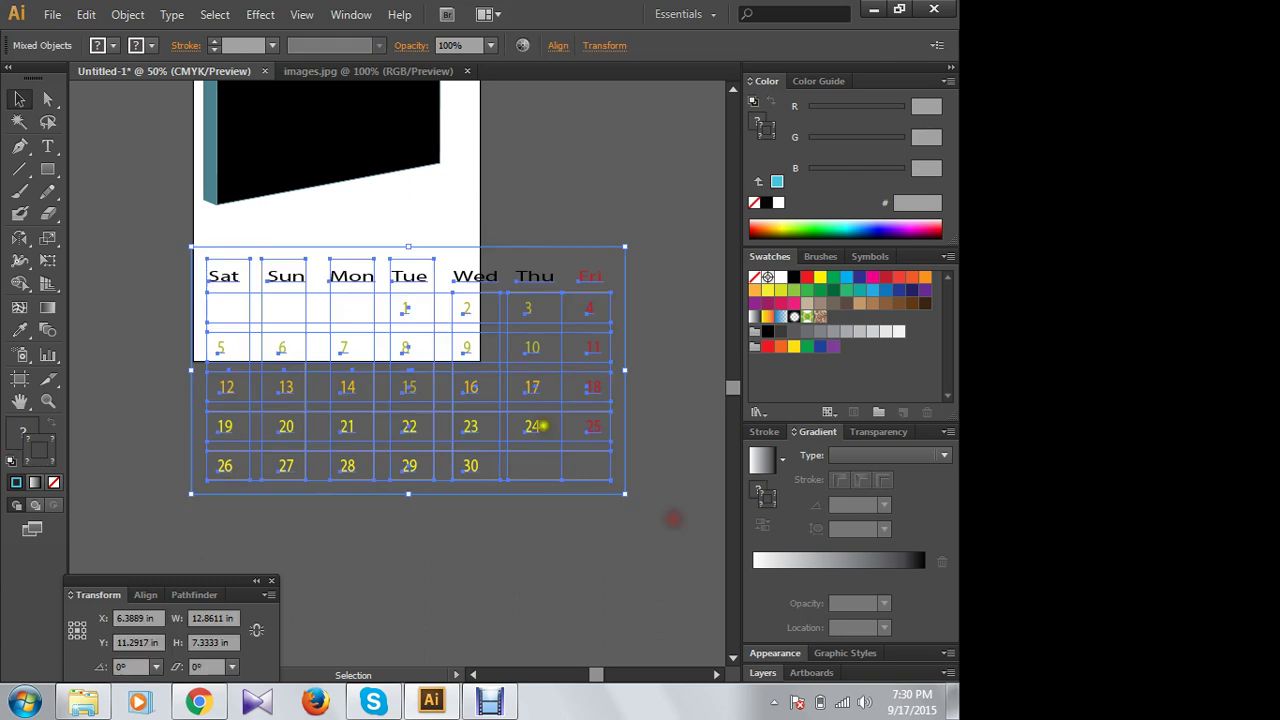
{"action": "right_click", "coordinate": [465, 323]}
{"action": "left_click", "coordinate": [510, 414]}
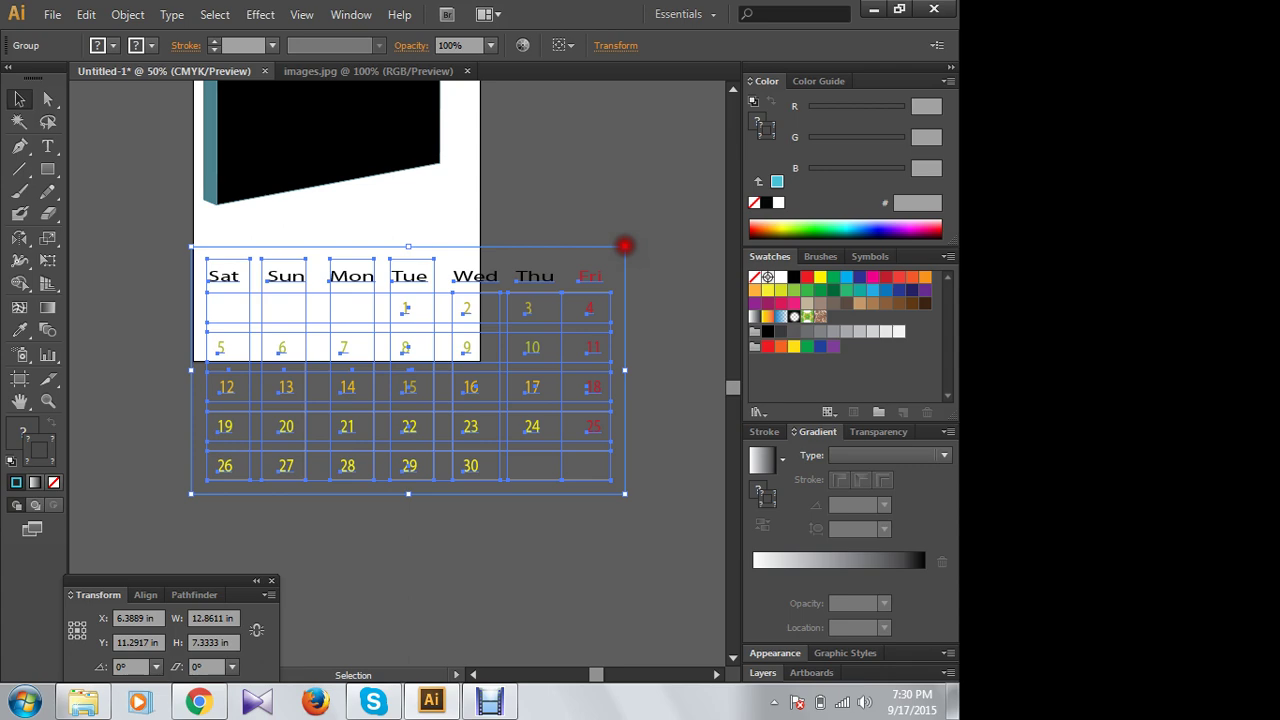
{"action": "left_click_drag", "start_coordinate": [624, 245], "coordinate": [460, 340]}
Step: Place a calendar copy on the black board, tilt it, and narrow it to fit
{"action": "scroll", "coordinate": [592, 300], "scroll_direction": "up", "scroll_amount": 2}
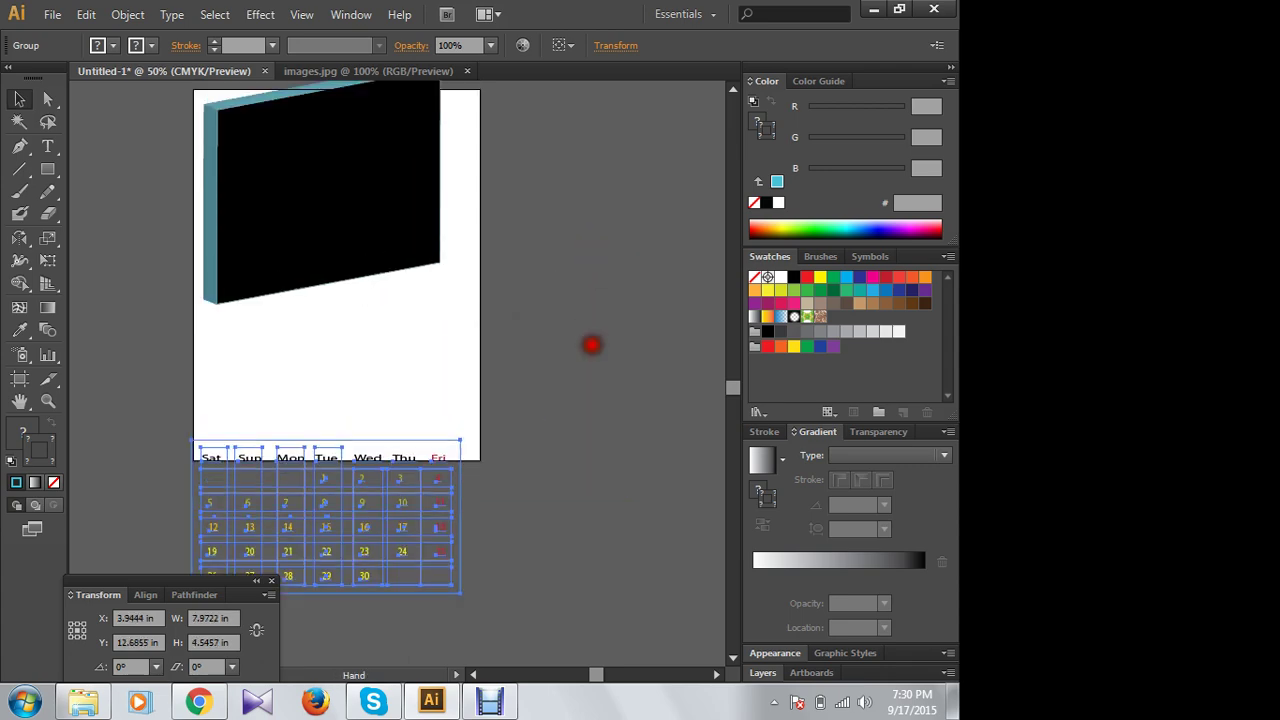
{"action": "scroll", "coordinate": [540, 410], "scroll_direction": "up", "scroll_amount": 1}
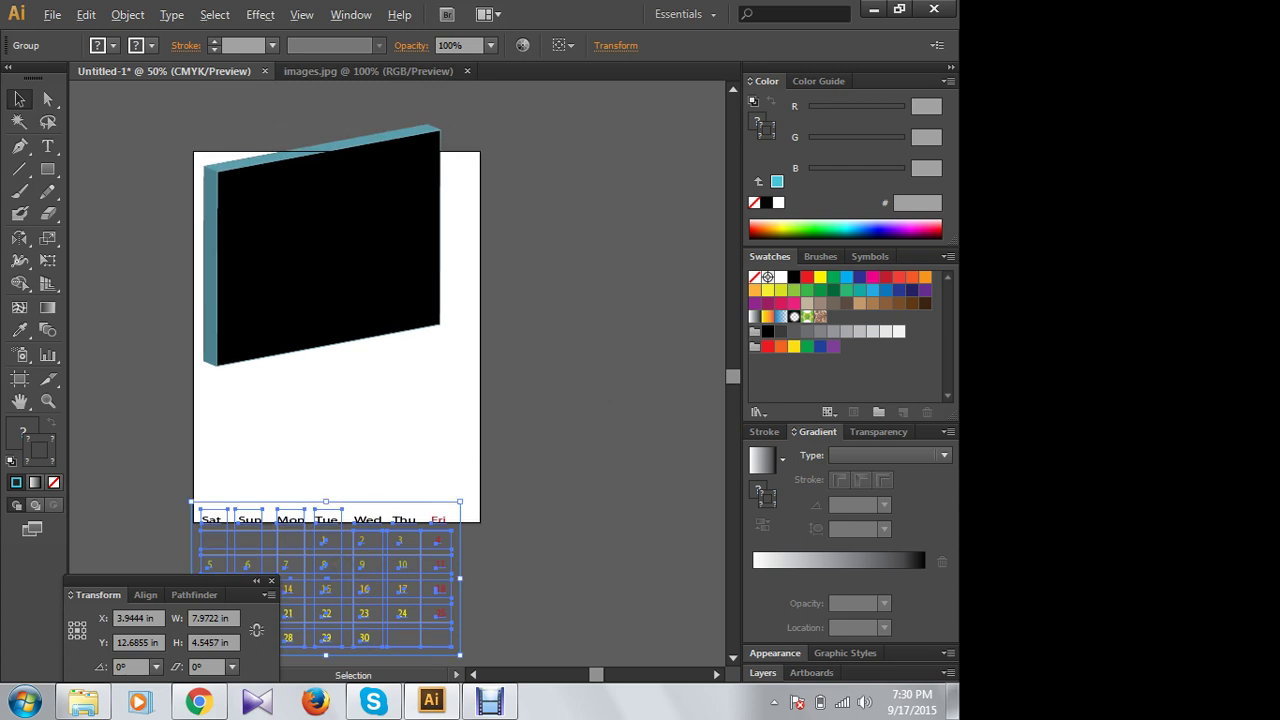
{"action": "left_click_drag", "start_coordinate": [340, 573], "coordinate": [352, 259]}
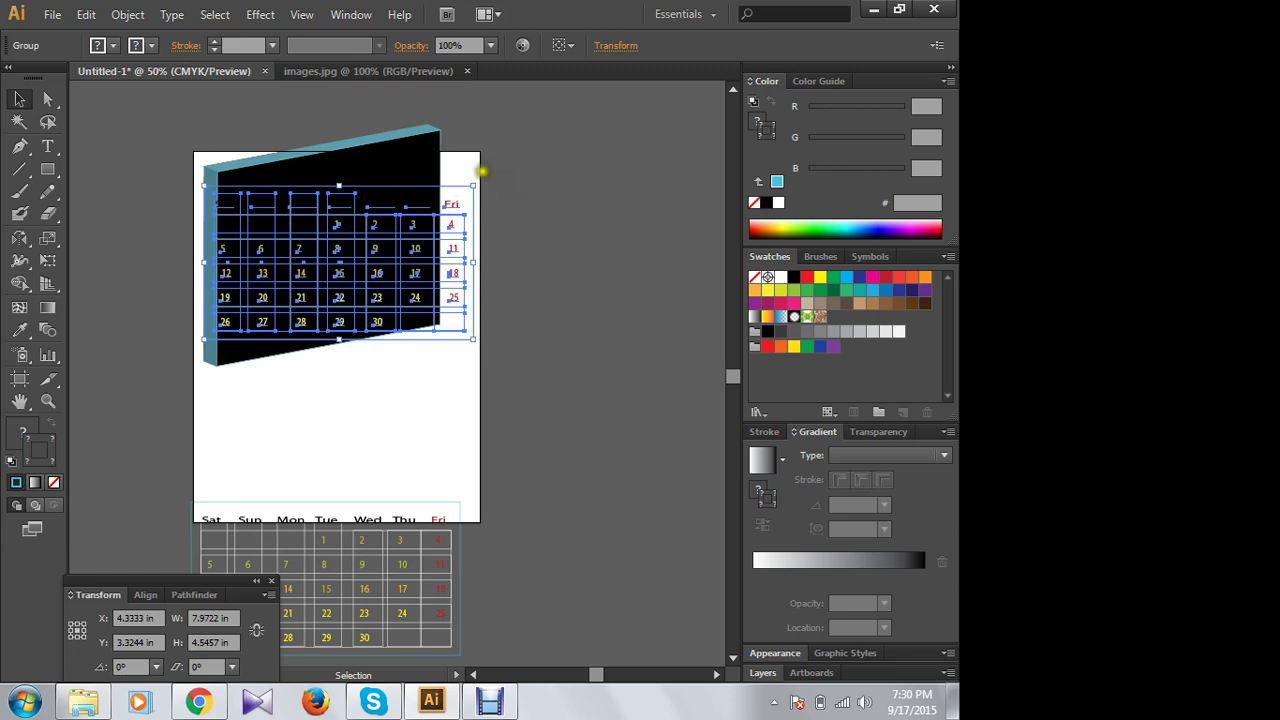
{"action": "mouse_move", "coordinate": [481, 179]}
{"action": "left_mouse_down"}
{"action": "mouse_move", "coordinate": [471, 134]}
{"action": "mouse_move", "coordinate": [474, 162]}
{"action": "left_mouse_up"}
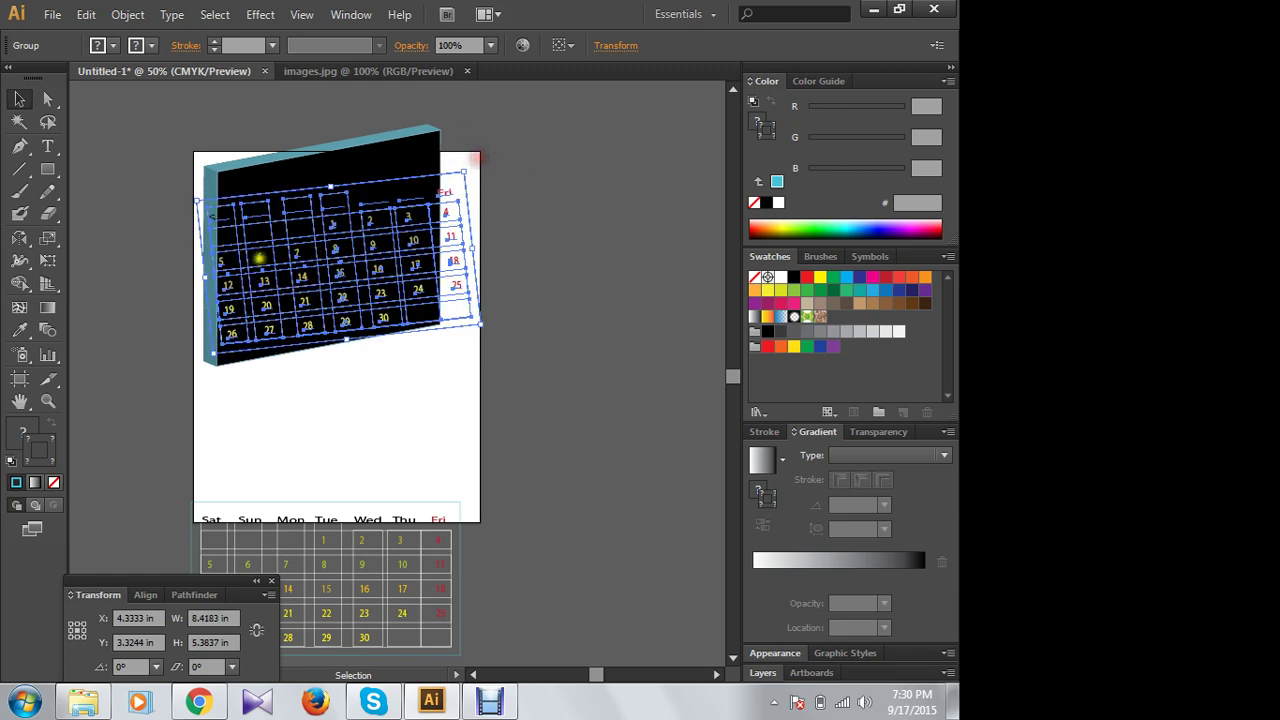
{"action": "left_click_drag", "start_coordinate": [205, 272], "coordinate": [232, 272]}
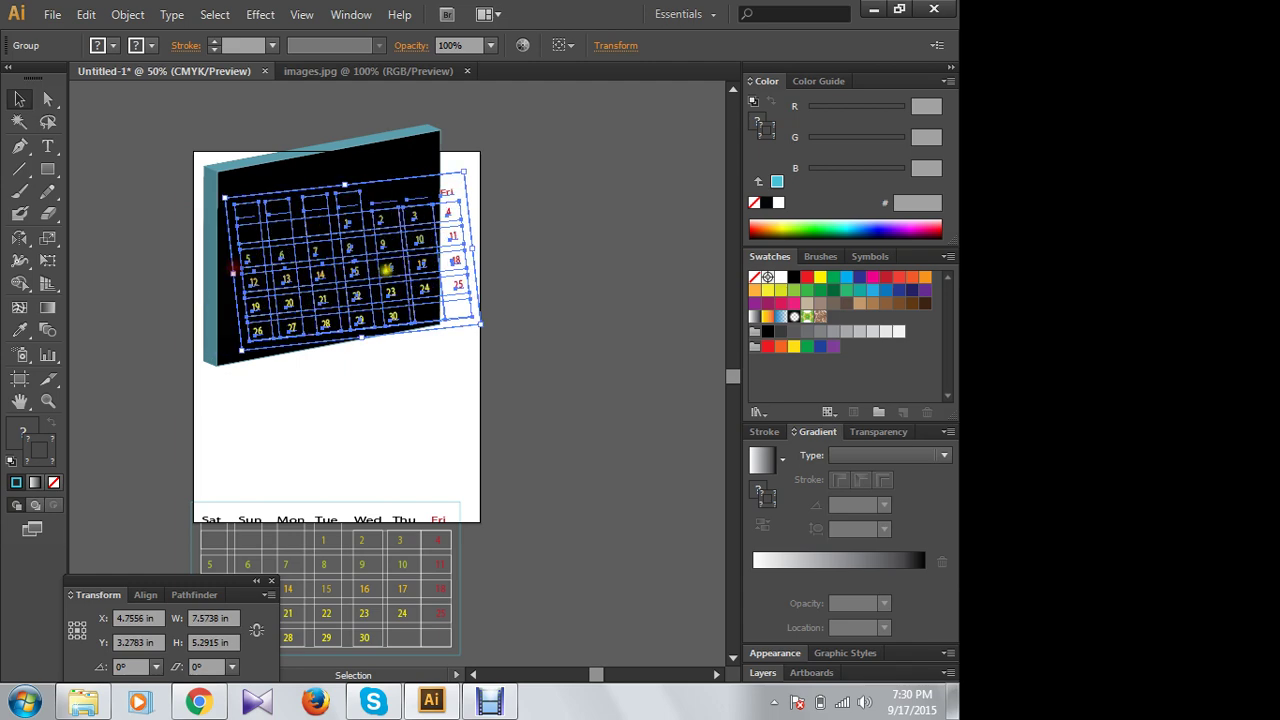
{"action": "left_click_drag", "start_coordinate": [469, 246], "coordinate": [434, 251]}
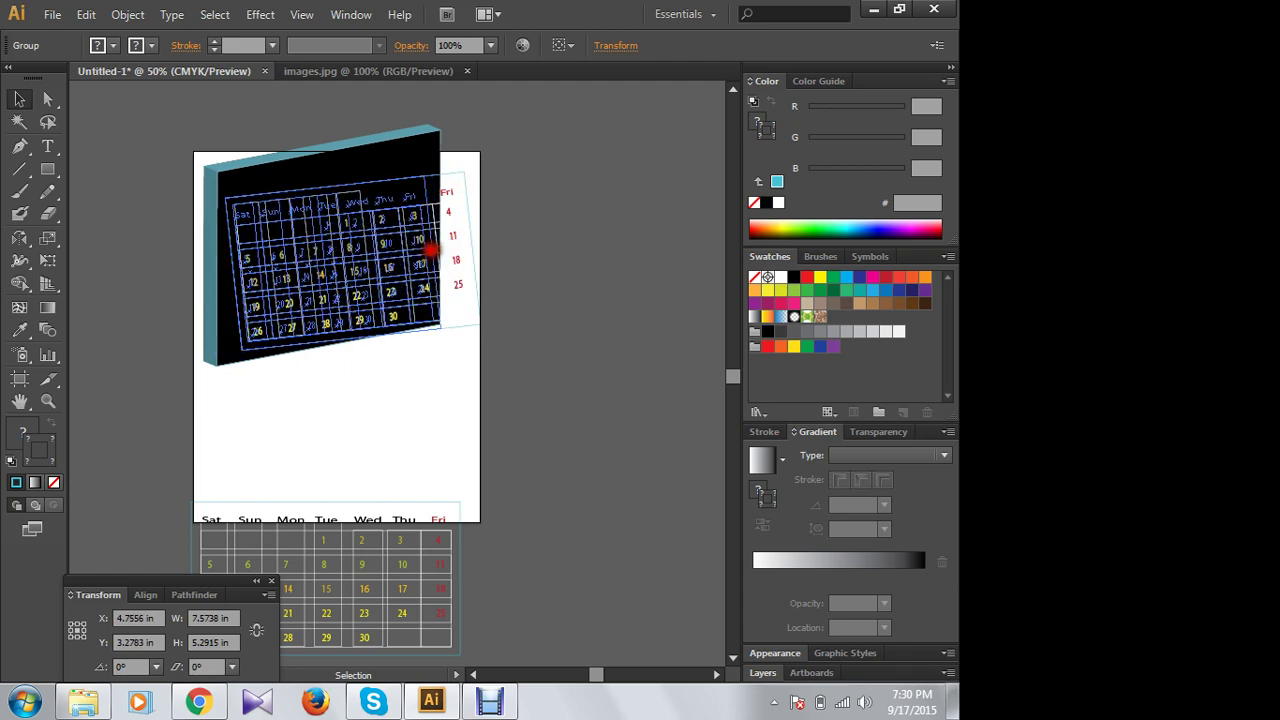
{"action": "left_click", "coordinate": [546, 290]}
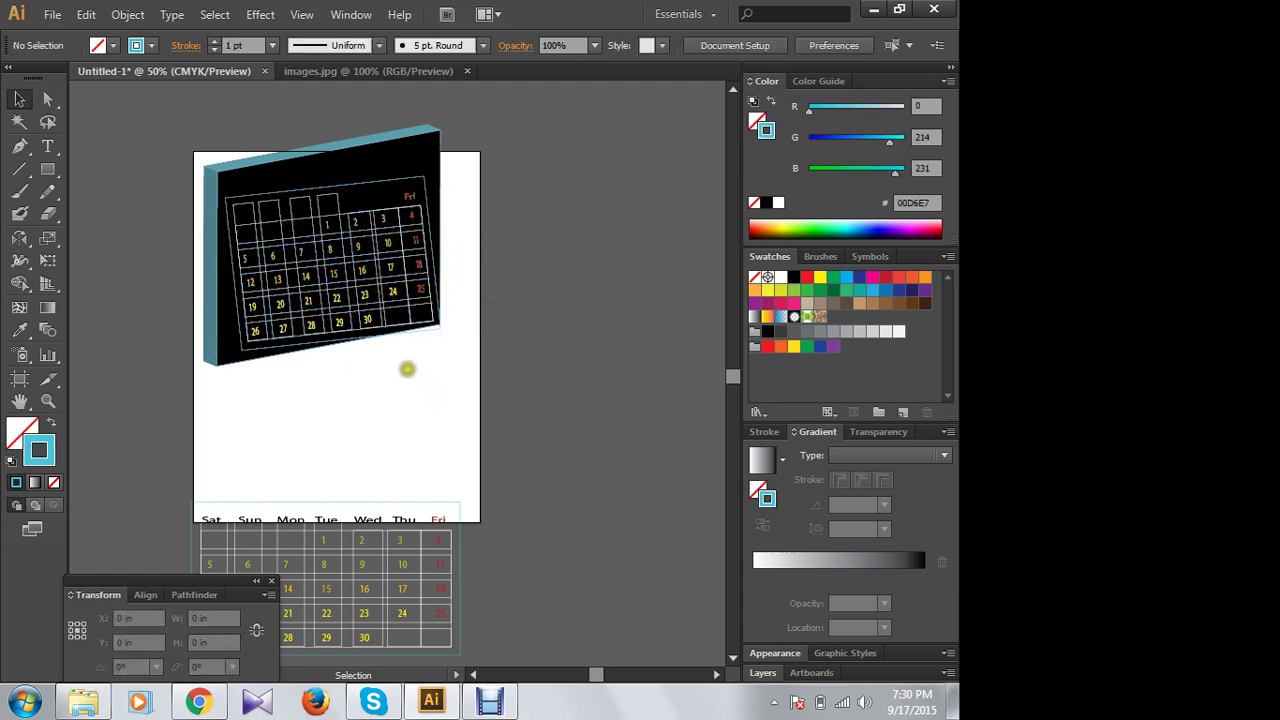
Step: Move the calendar down off the board and ungroup it
{"action": "left_click", "coordinate": [356, 268]}
{"action": "left_click", "coordinate": [354, 408]}
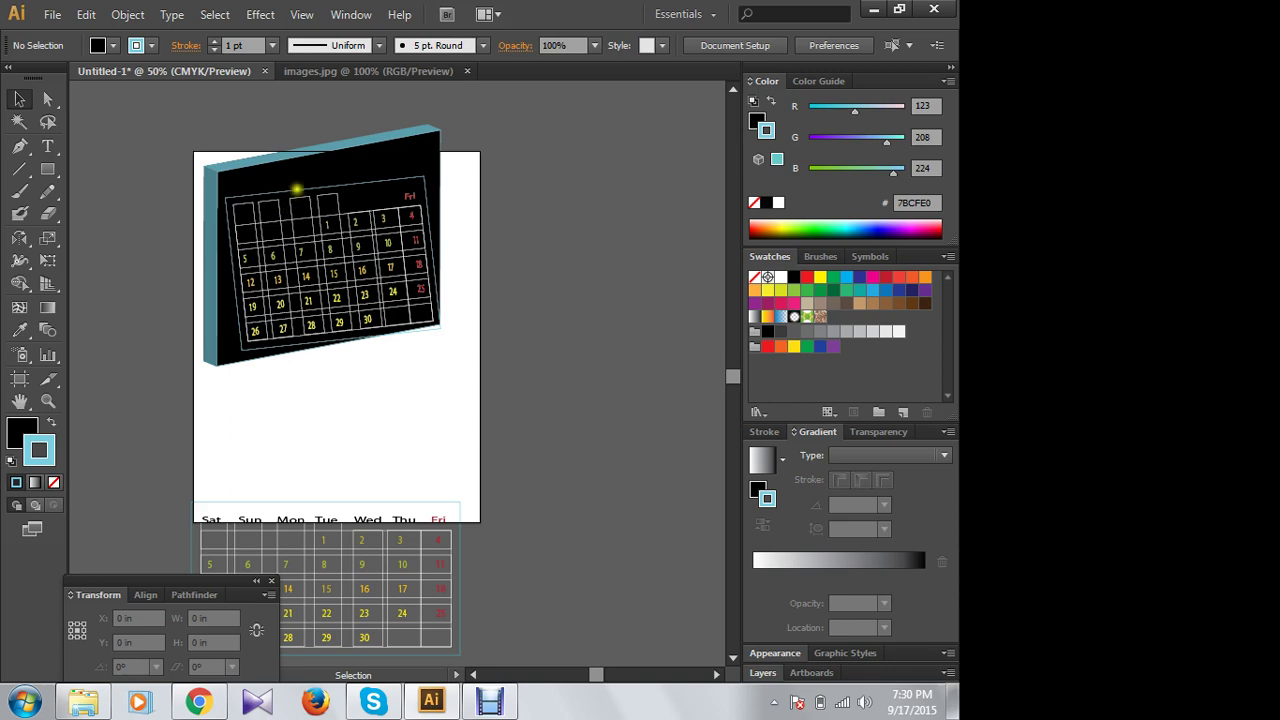
{"action": "left_click_drag", "start_coordinate": [296, 188], "coordinate": [373, 374]}
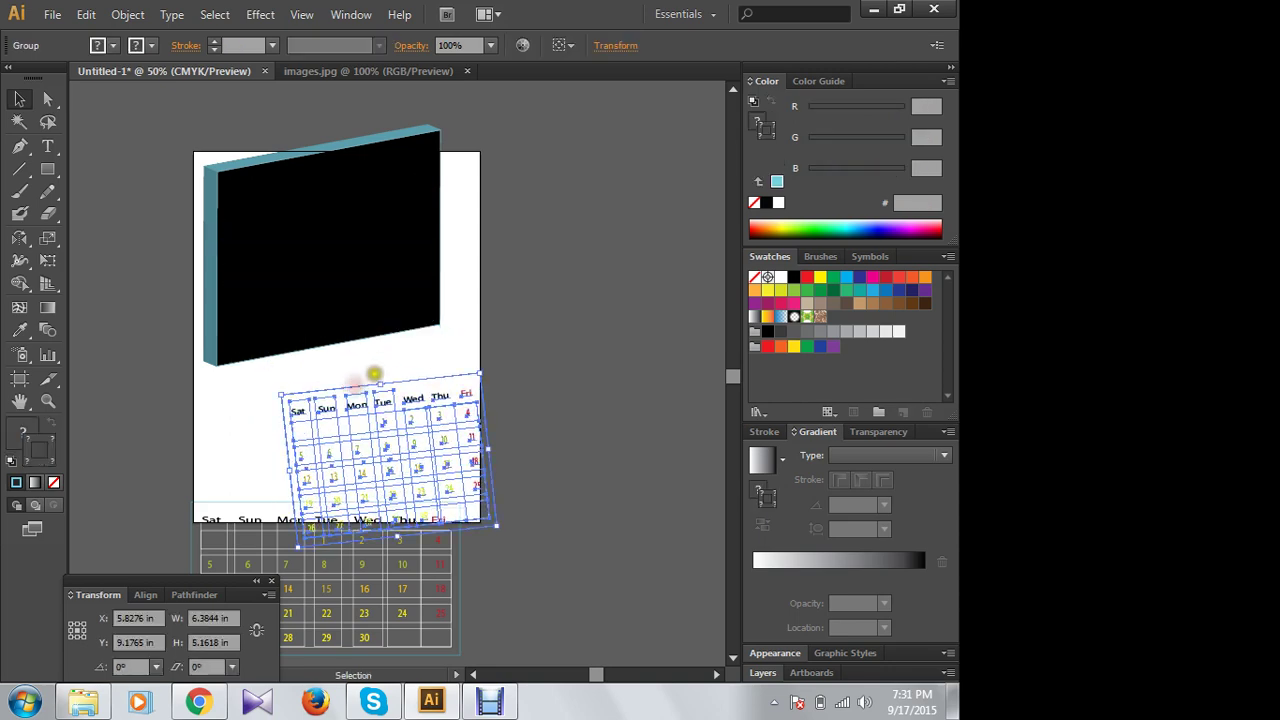
{"action": "right_click", "coordinate": [370, 424]}
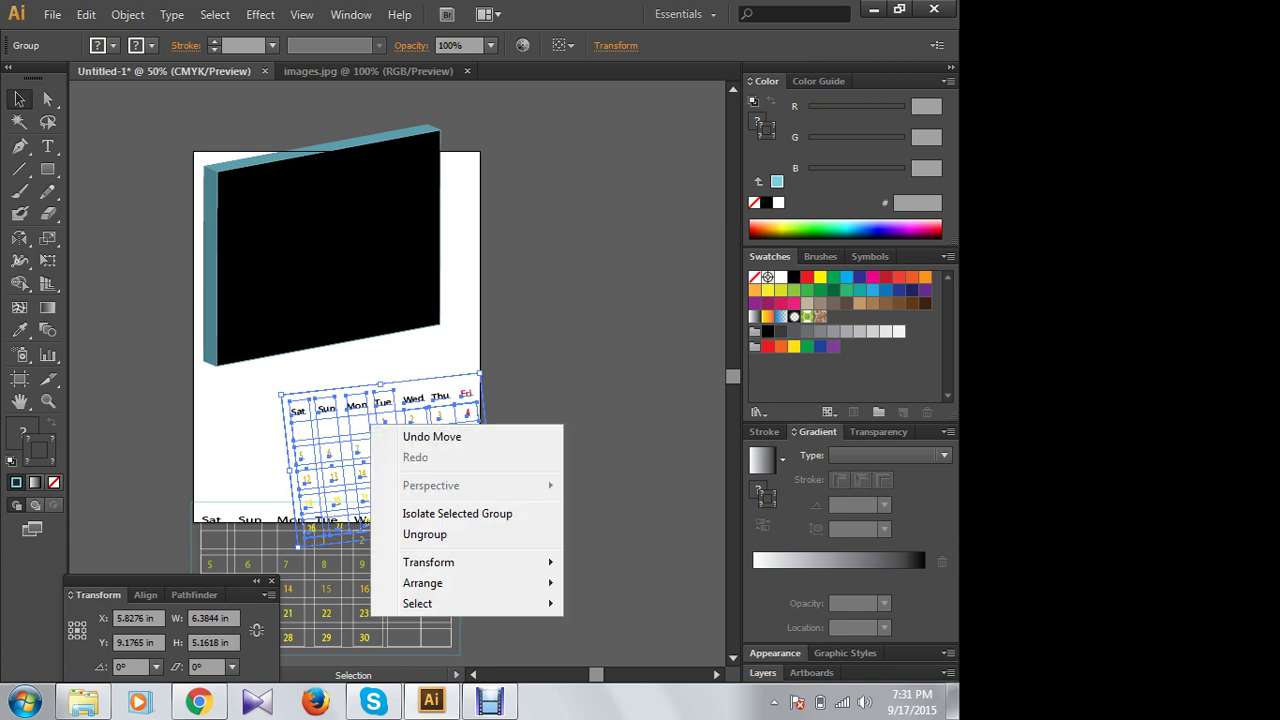
{"action": "left_click", "coordinate": [425, 534]}
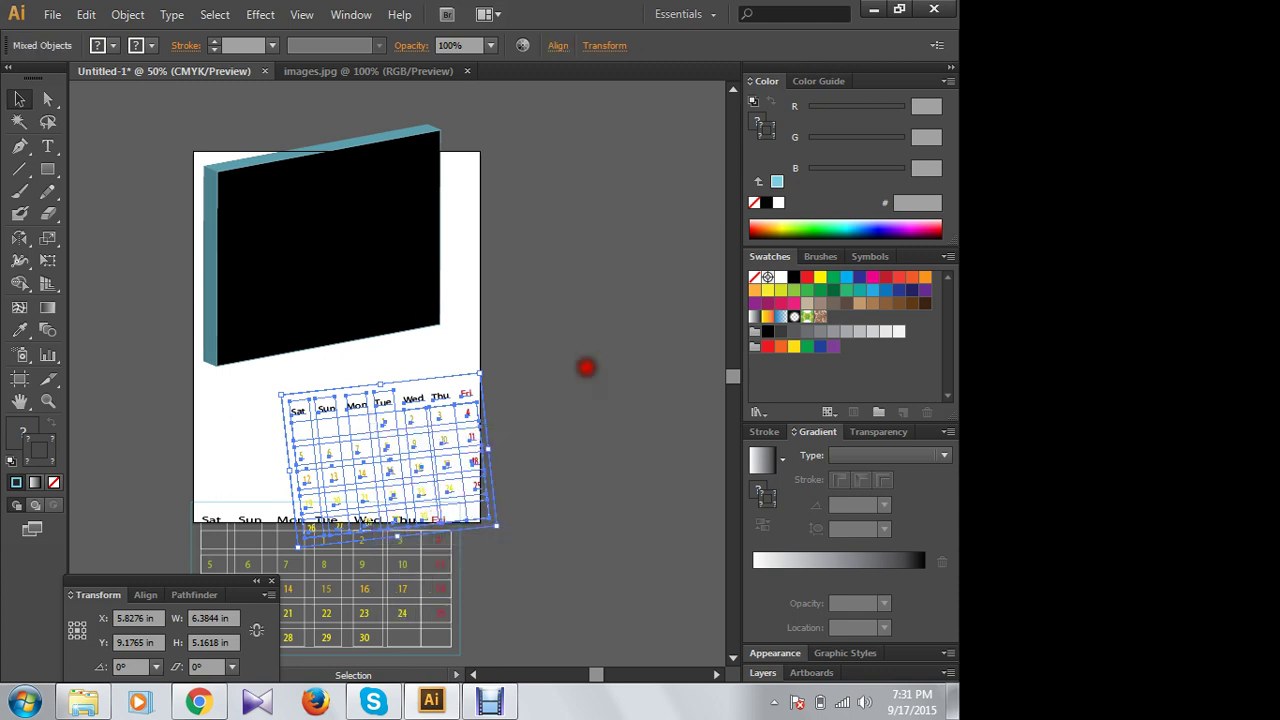
{"action": "left_click", "coordinate": [586, 367]}
{"action": "left_click", "coordinate": [383, 384]}
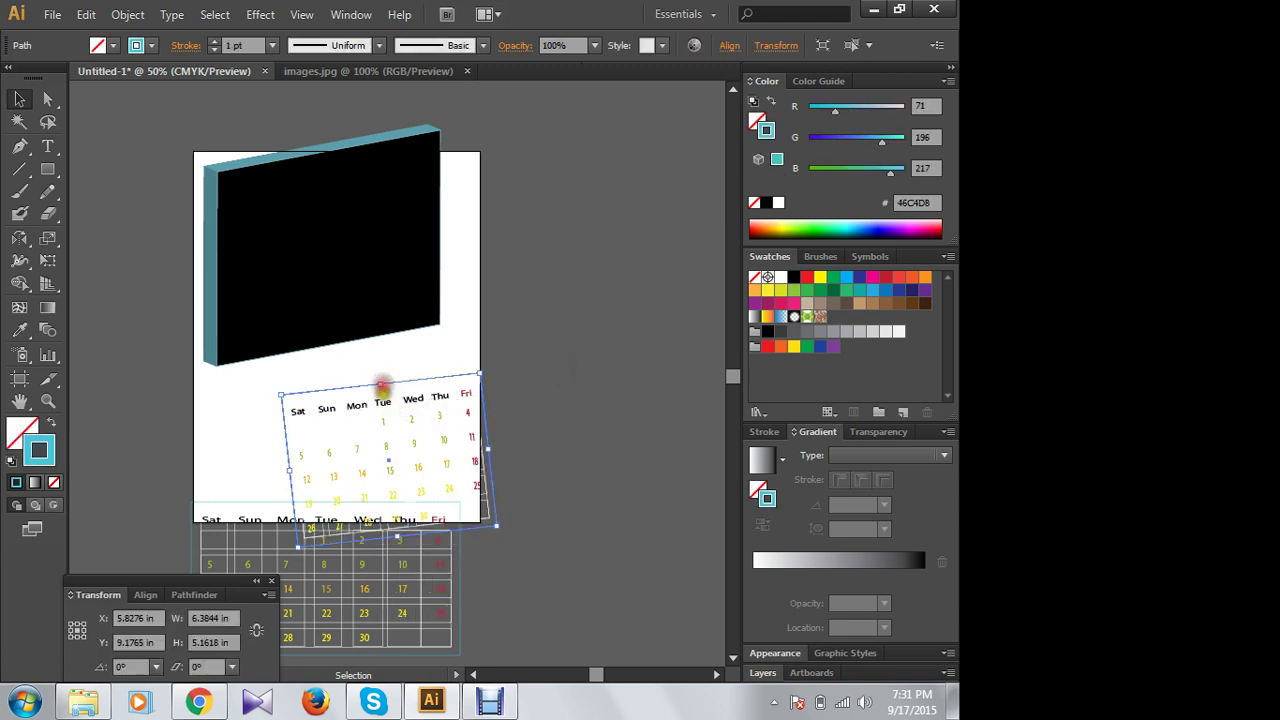
{"action": "left_click", "coordinate": [545, 339]}
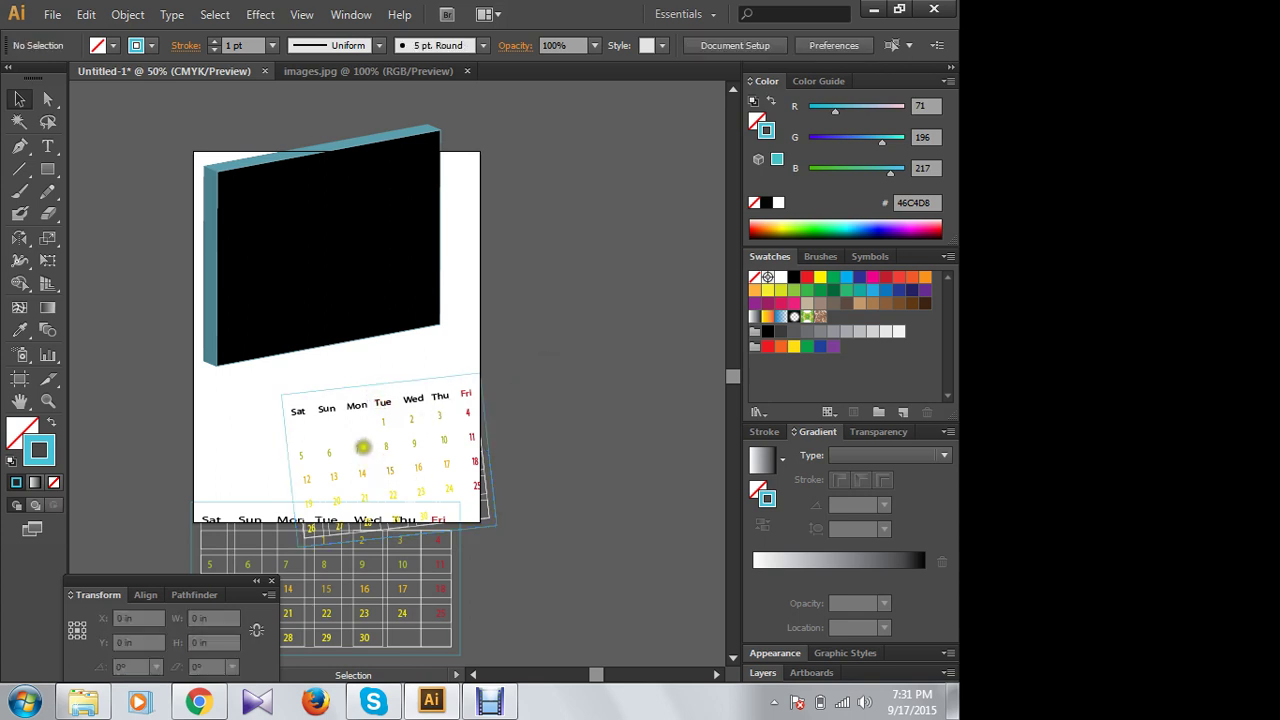
{"action": "left_click", "coordinate": [394, 436]}
{"action": "left_click_drag", "start_coordinate": [507, 406], "coordinate": [434, 443]}
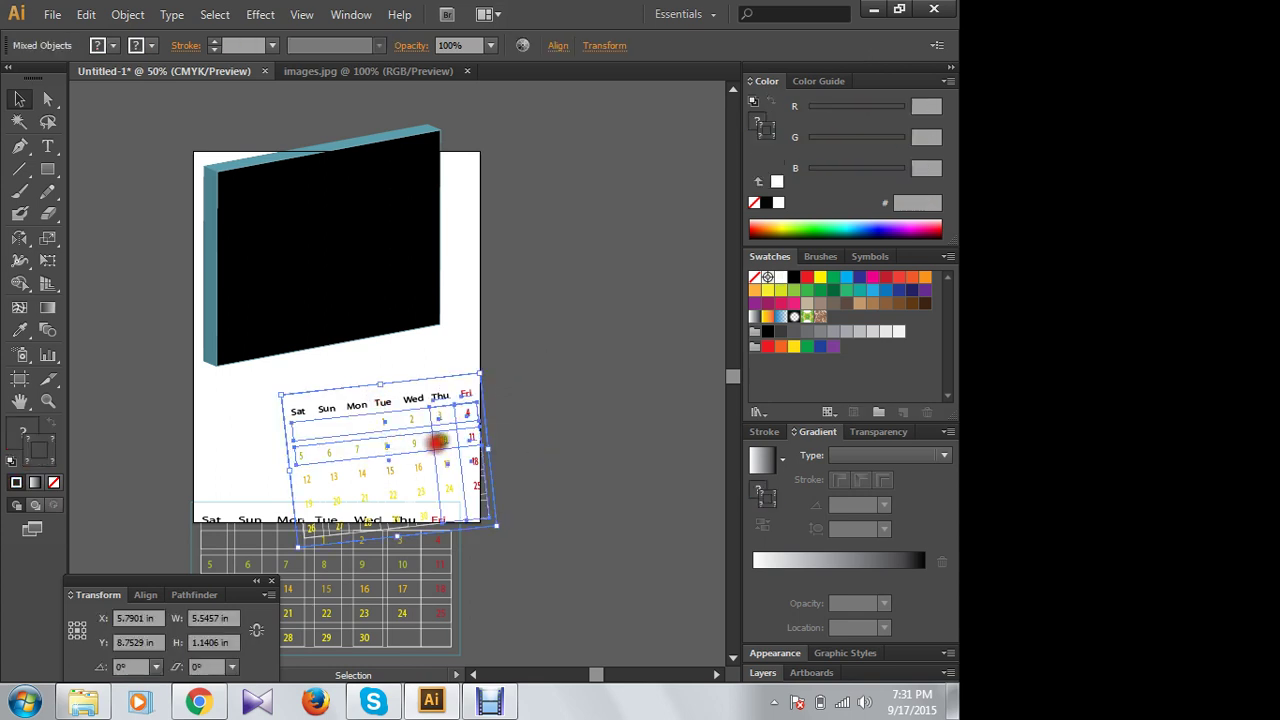
Step: Regroup the calendar pieces and undo the placement, leaving the board blank
{"action": "left_click", "coordinate": [611, 423]}
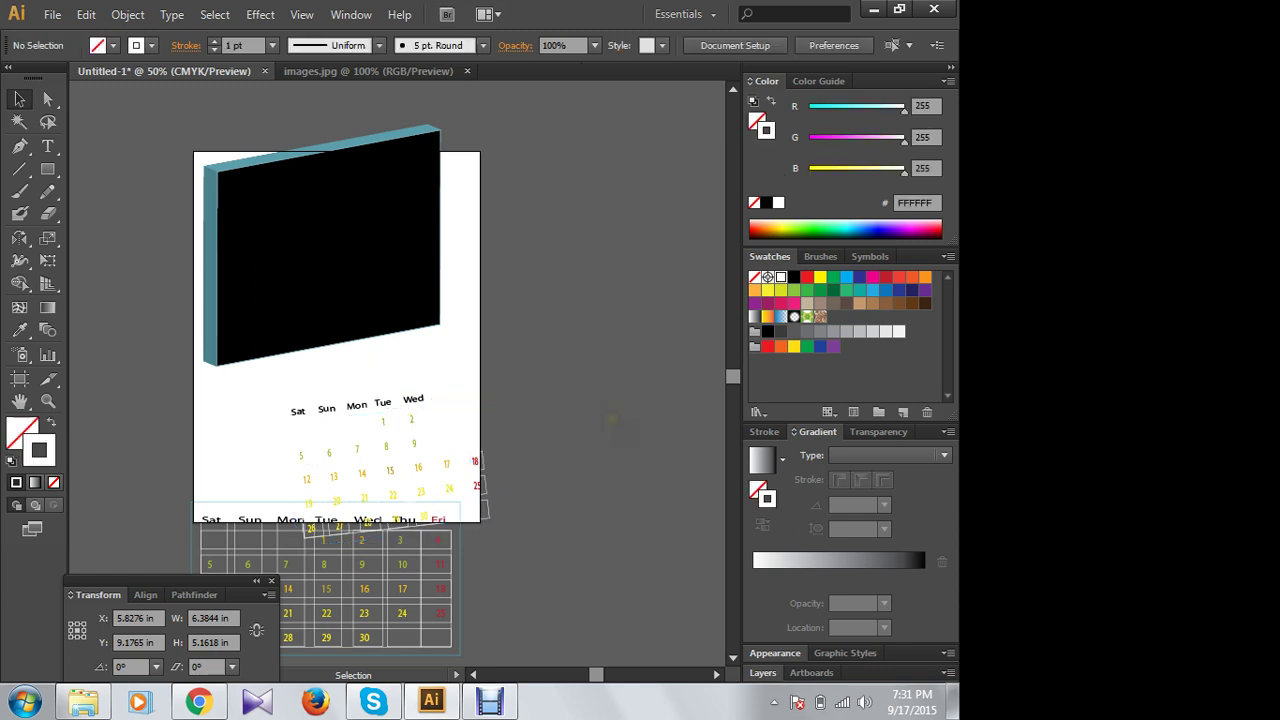
{"action": "mouse_move", "coordinate": [522, 469]}
{"action": "left_mouse_down"}
{"action": "mouse_move", "coordinate": [465, 440]}
{"action": "mouse_move", "coordinate": [362, 248]}
{"action": "left_mouse_up"}
{"action": "key", "text": "ctrl+g"}
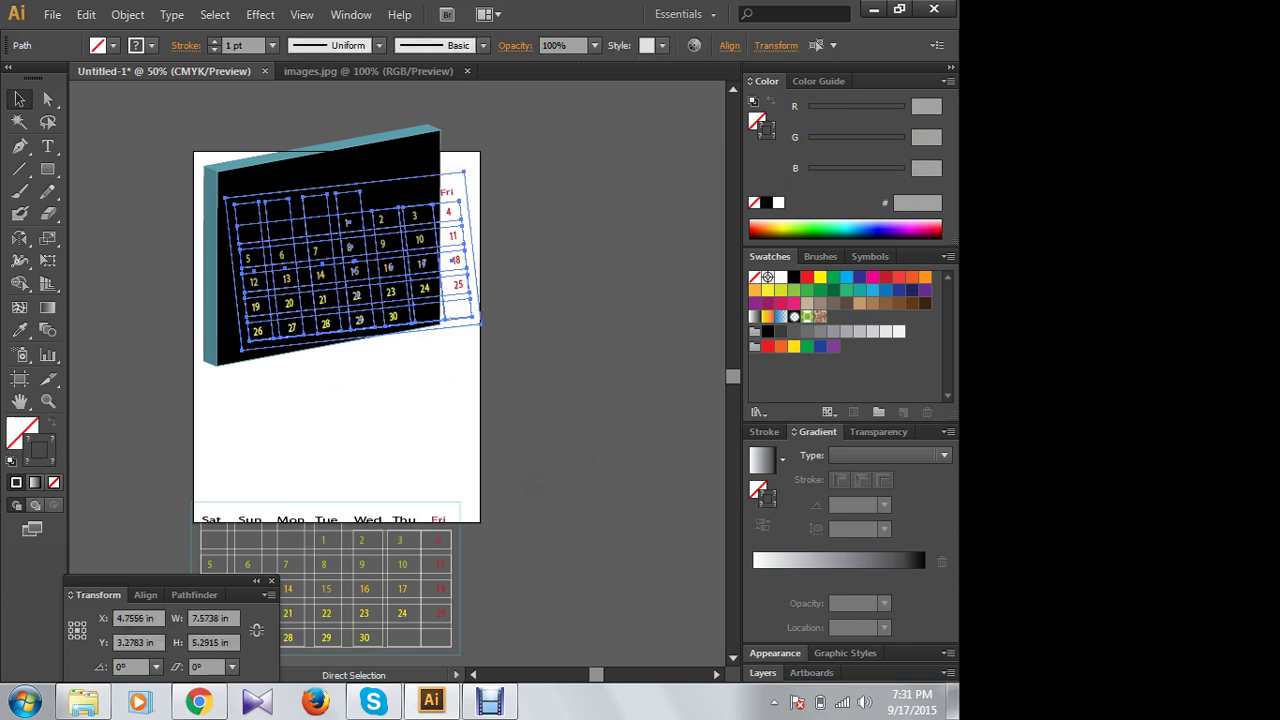
{"action": "left_click", "coordinate": [516, 450]}
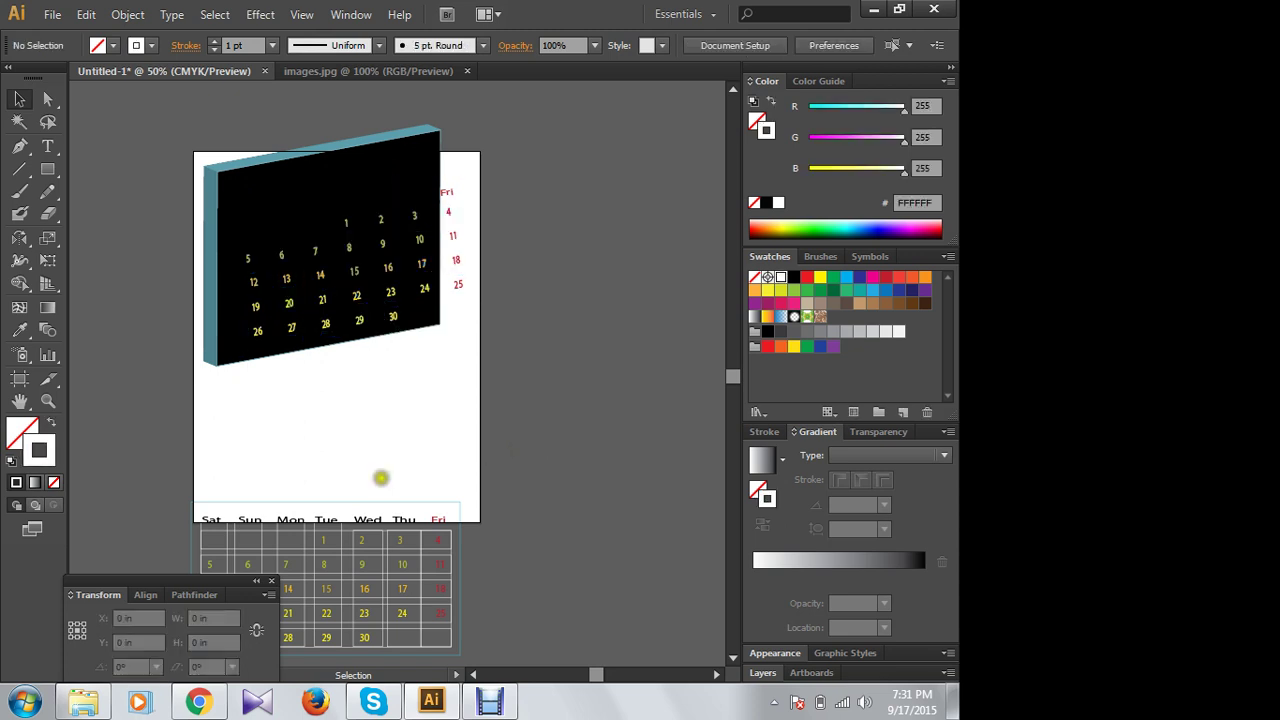
{"action": "key", "text": "ctrl+z"}
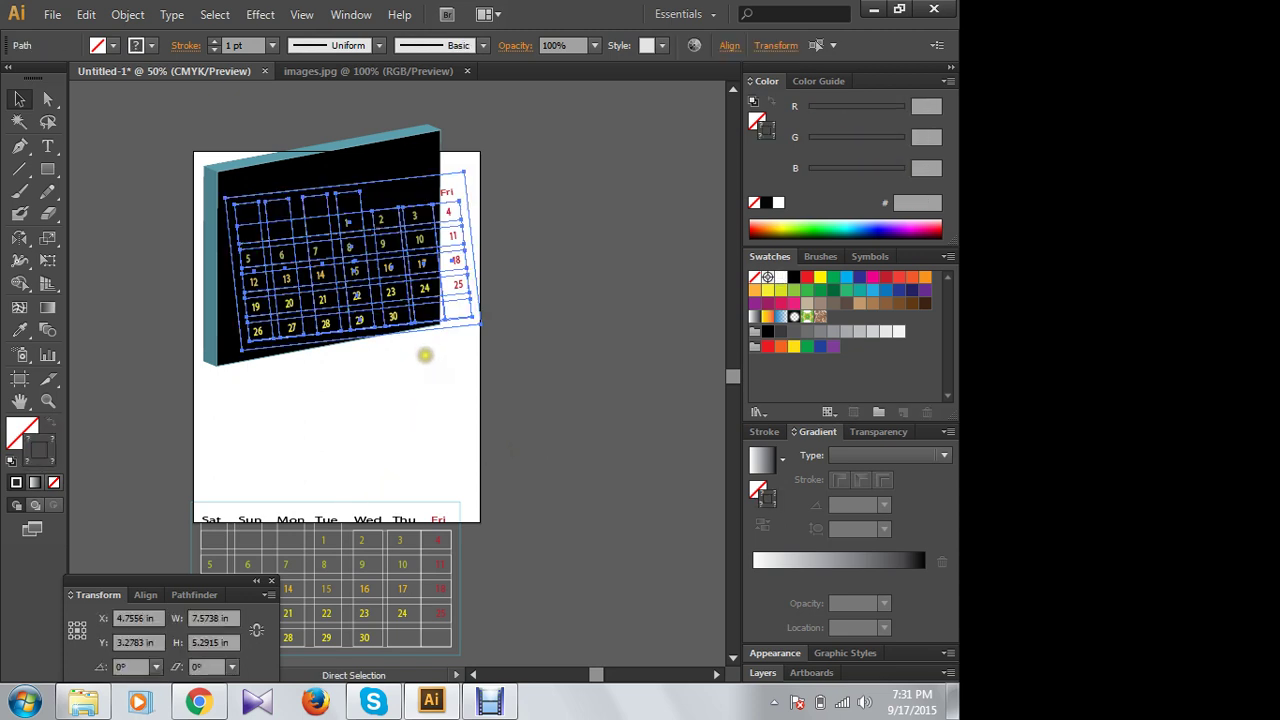
{"action": "key", "text": "ctrl+z"}
{"action": "key", "text": "ctrl+z"}
{"action": "key", "text": "ctrl+z"}
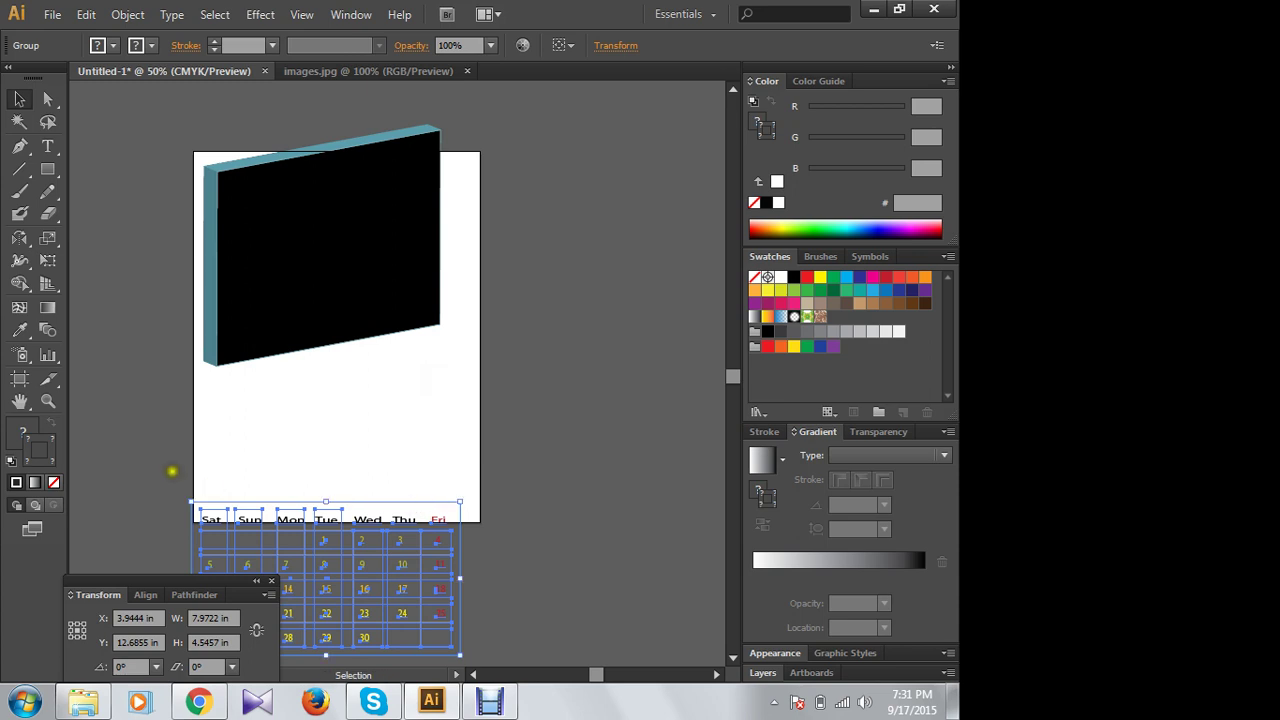
Step: Ungroup the flat calendar so its headings can be coloured individually
{"action": "mouse_move", "coordinate": [171, 471]}
{"action": "left_mouse_down"}
{"action": "mouse_move", "coordinate": [257, 363]}
{"action": "mouse_move", "coordinate": [183, 220]}
{"action": "left_mouse_up"}
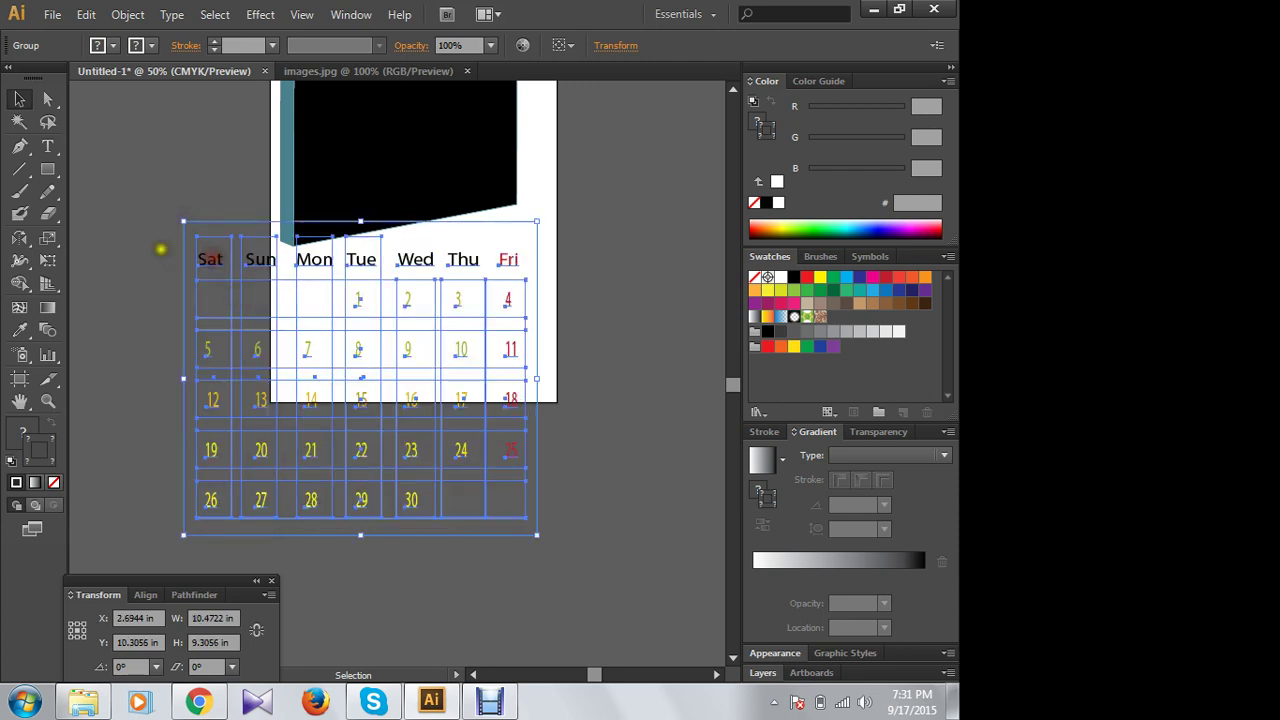
{"action": "right_click", "coordinate": [208, 256]}
{"action": "left_click", "coordinate": [271, 366]}
{"action": "left_click", "coordinate": [140, 252]}
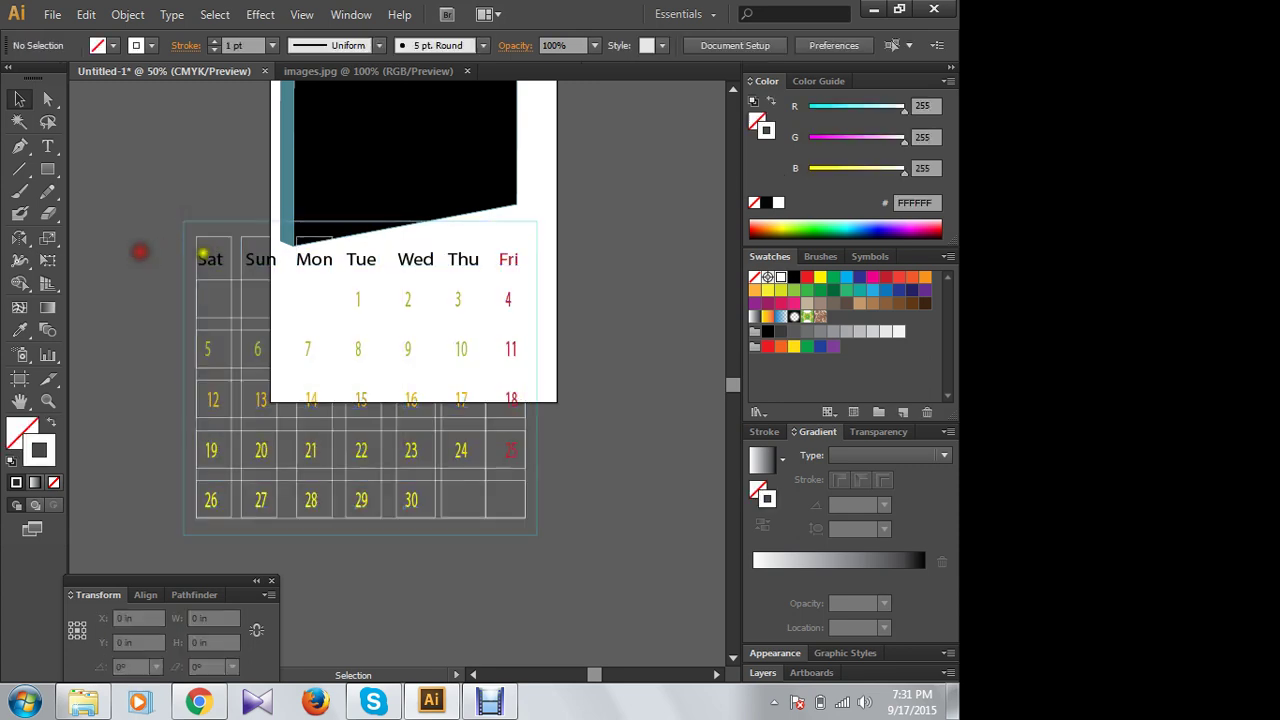
Step: Remove the Sat heading's outline and colour it yellow, then colour Sun teal
{"action": "left_click", "coordinate": [208, 258]}
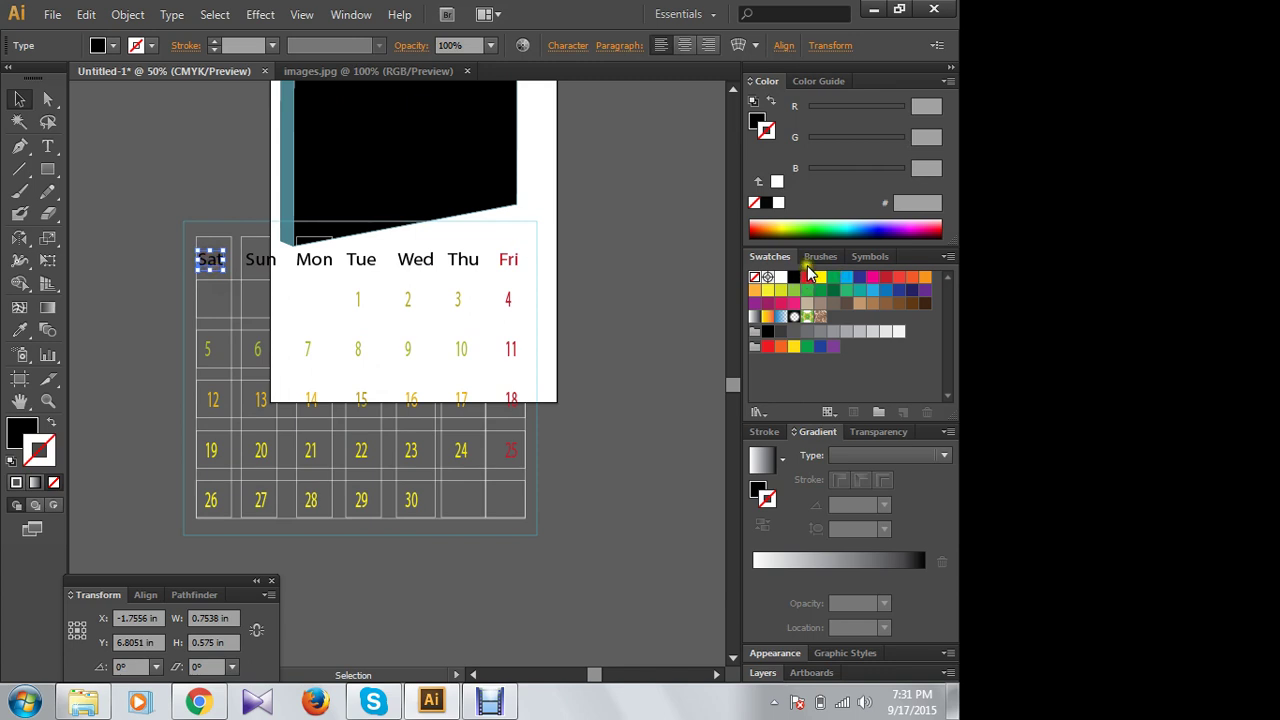
{"action": "left_click", "coordinate": [870, 229]}
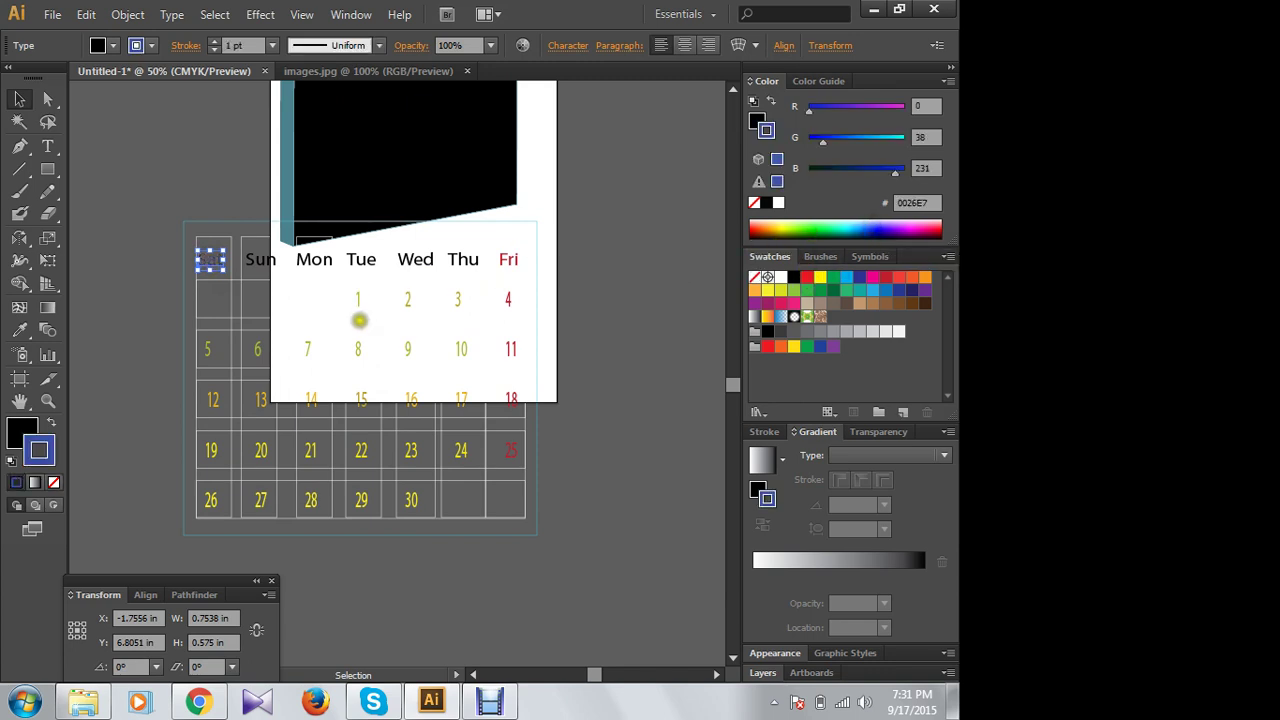
{"action": "left_click", "coordinate": [54, 483]}
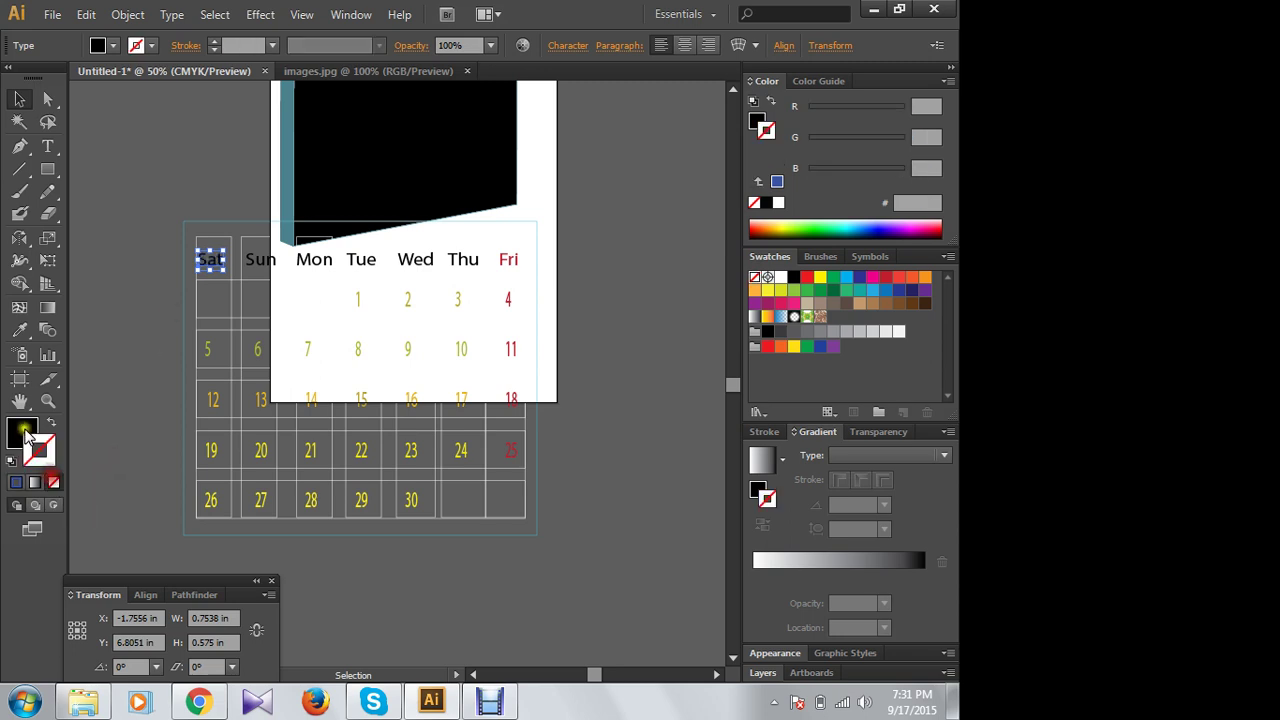
{"action": "left_click", "coordinate": [778, 228]}
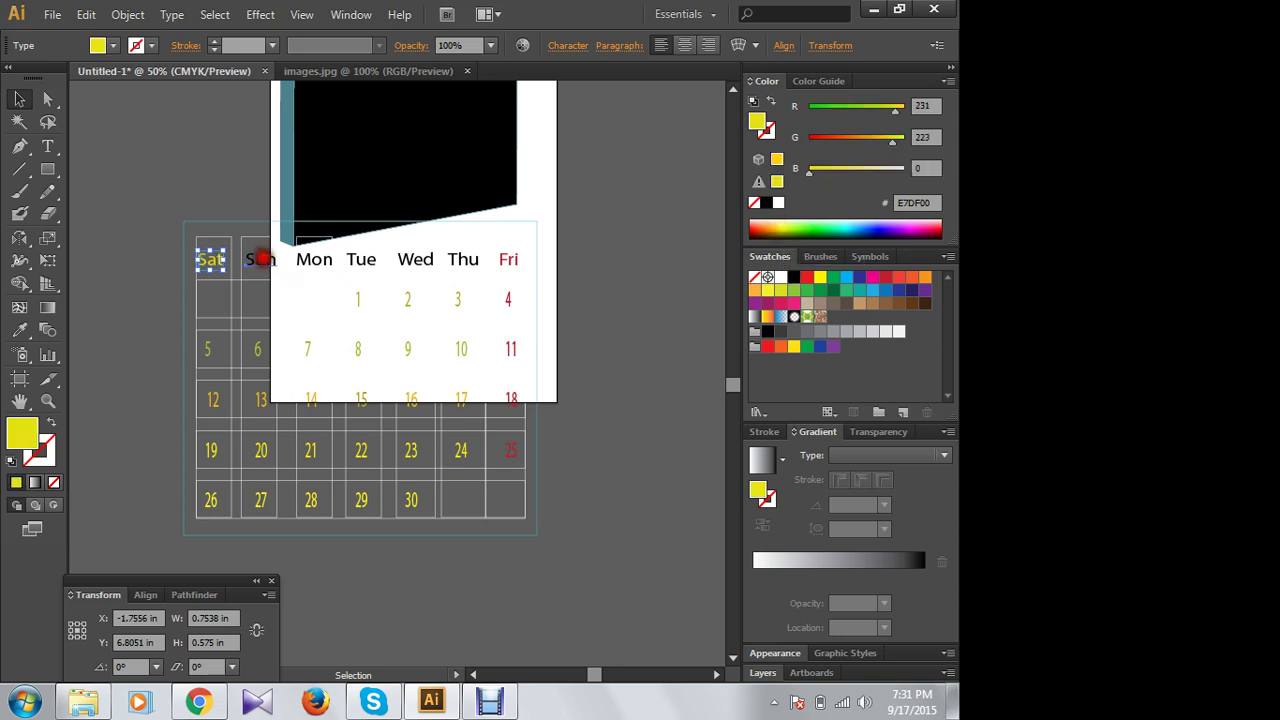
{"action": "left_click", "coordinate": [262, 259]}
{"action": "left_click", "coordinate": [935, 234]}
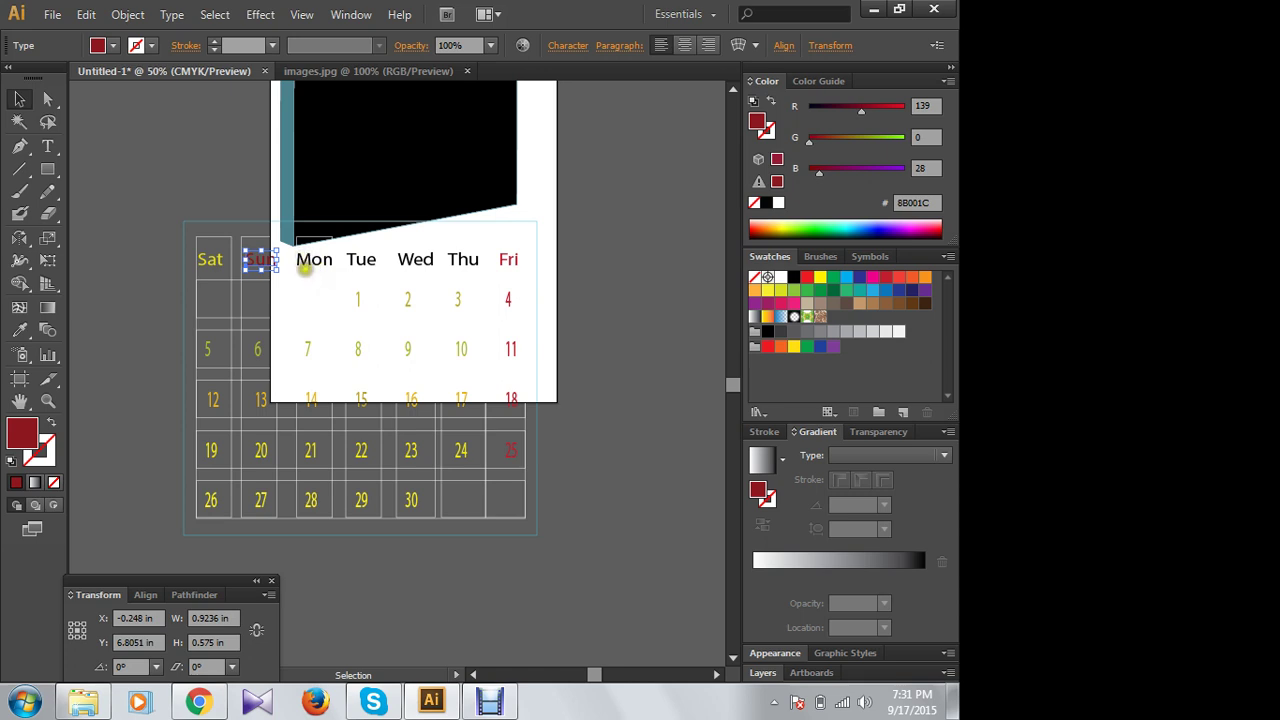
{"action": "left_click", "coordinate": [308, 262]}
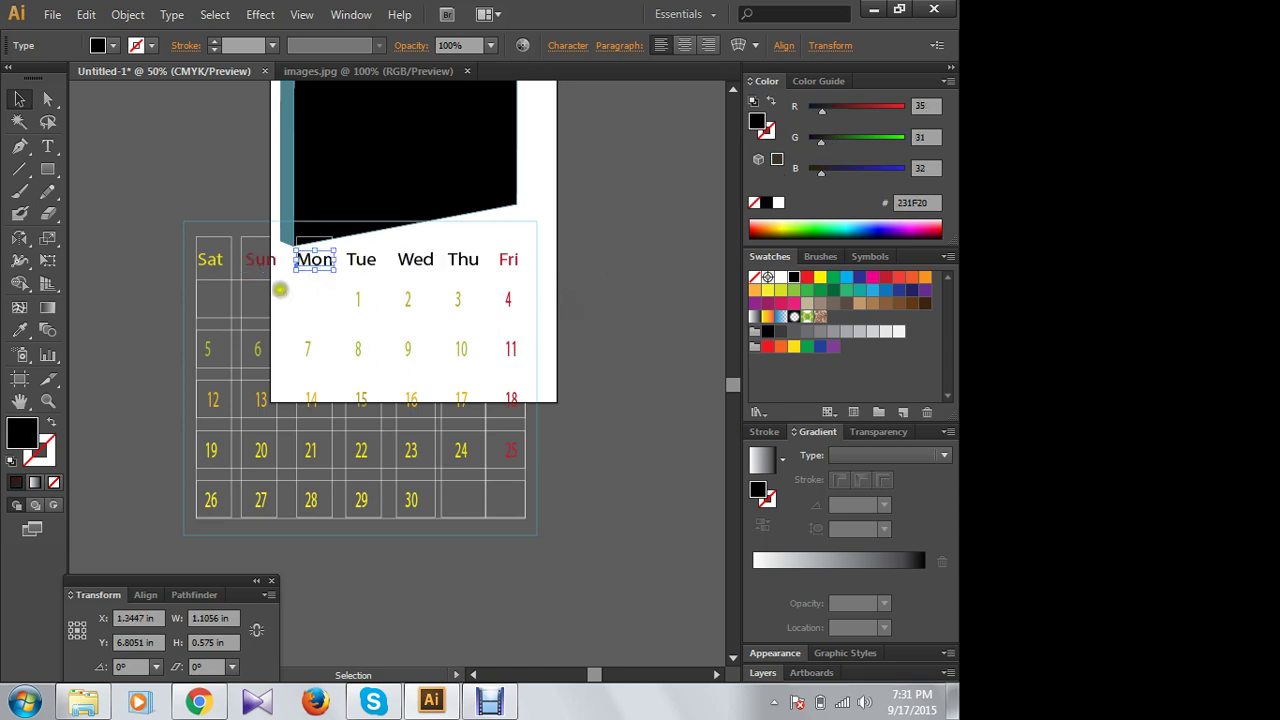
{"action": "left_click", "coordinate": [262, 259]}
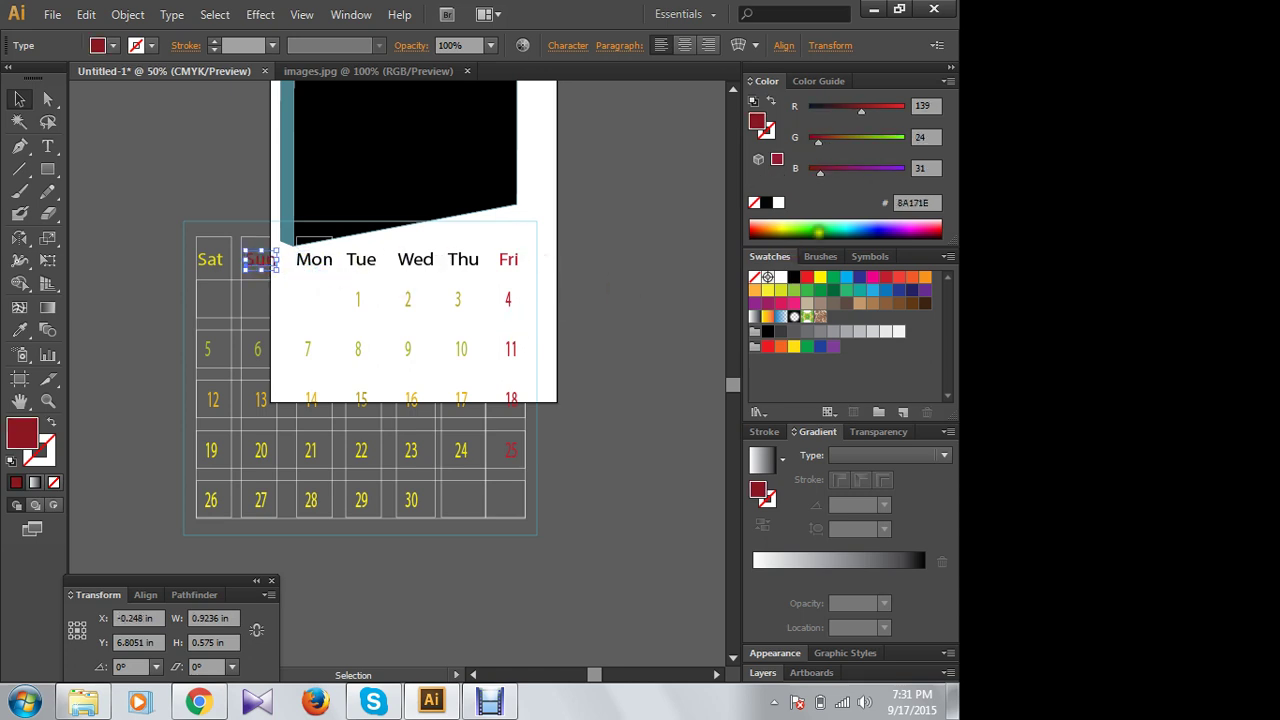
{"action": "left_click", "coordinate": [838, 228]}
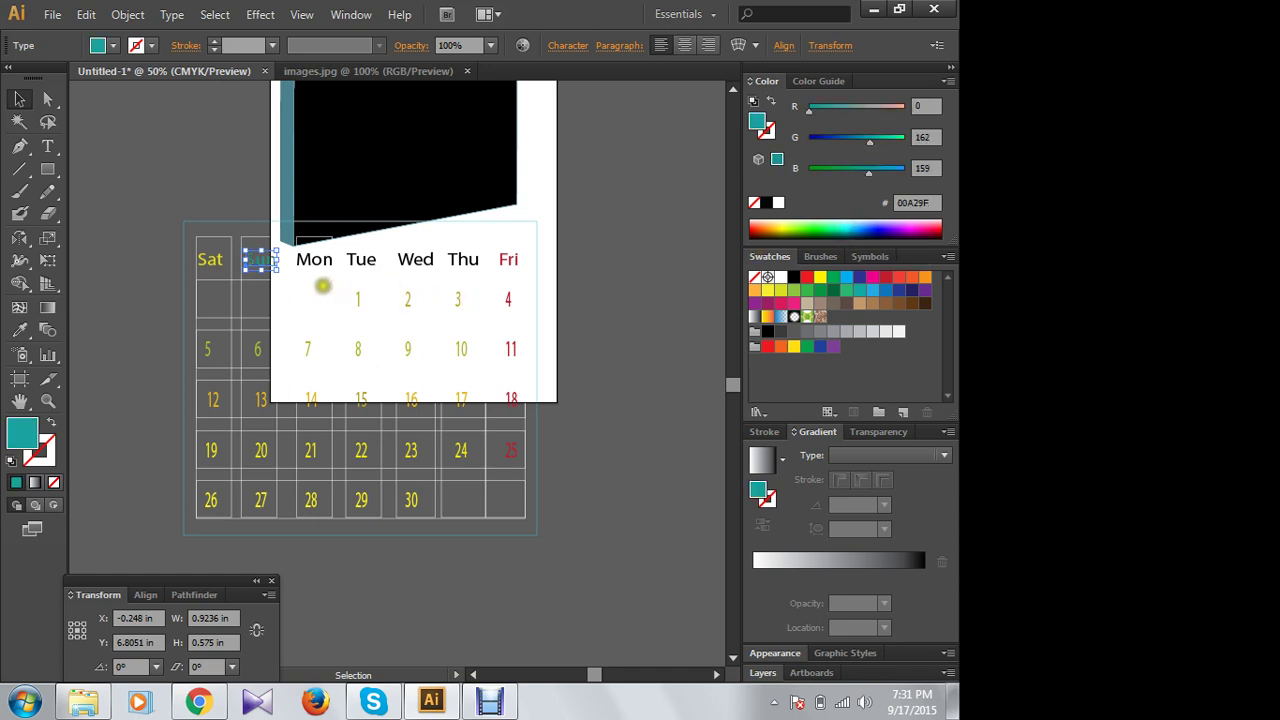
Step: Colour the Mon heading green, Tue yellow and Wed dark green
{"action": "left_click", "coordinate": [315, 282]}
{"action": "left_click", "coordinate": [310, 260]}
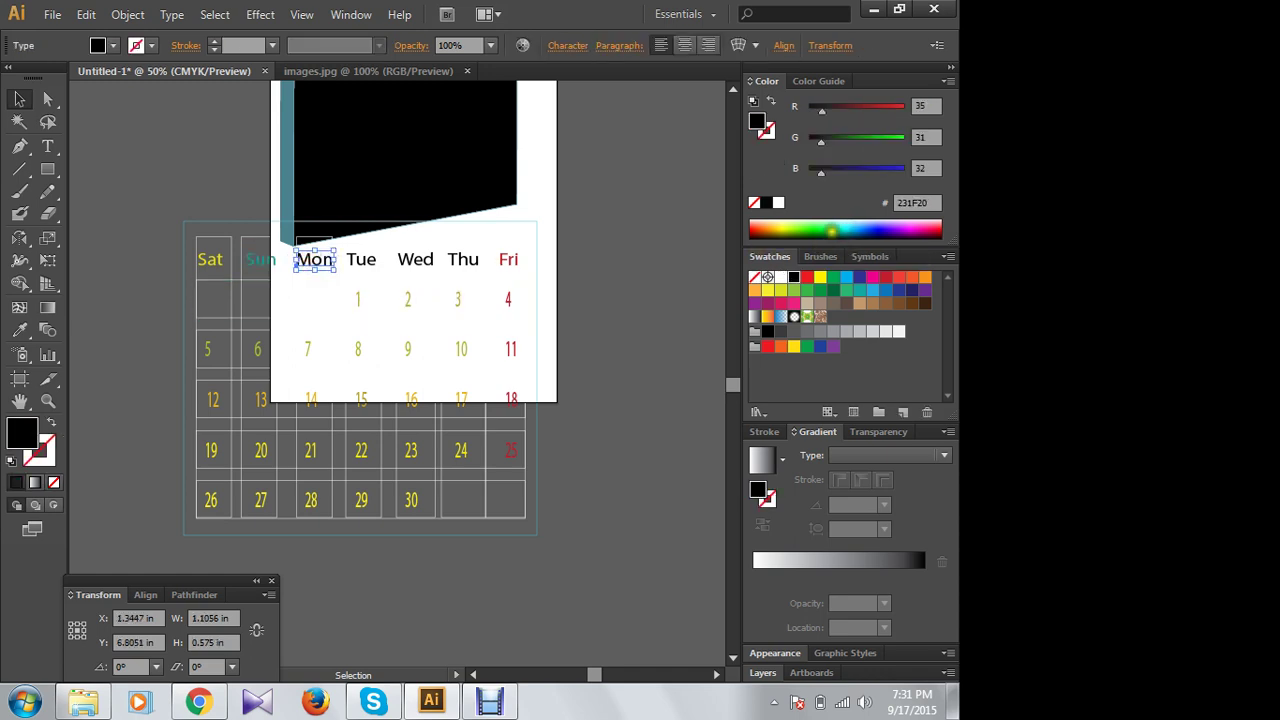
{"action": "left_click", "coordinate": [826, 230]}
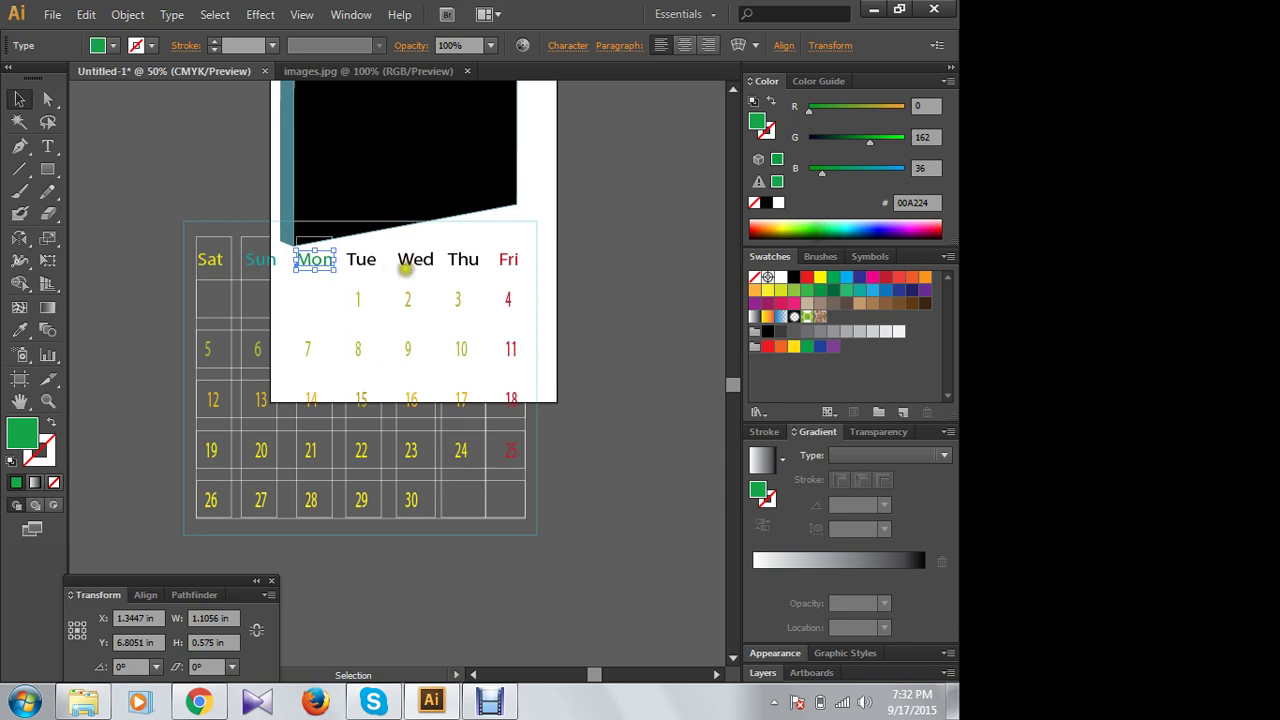
{"action": "left_click", "coordinate": [360, 259]}
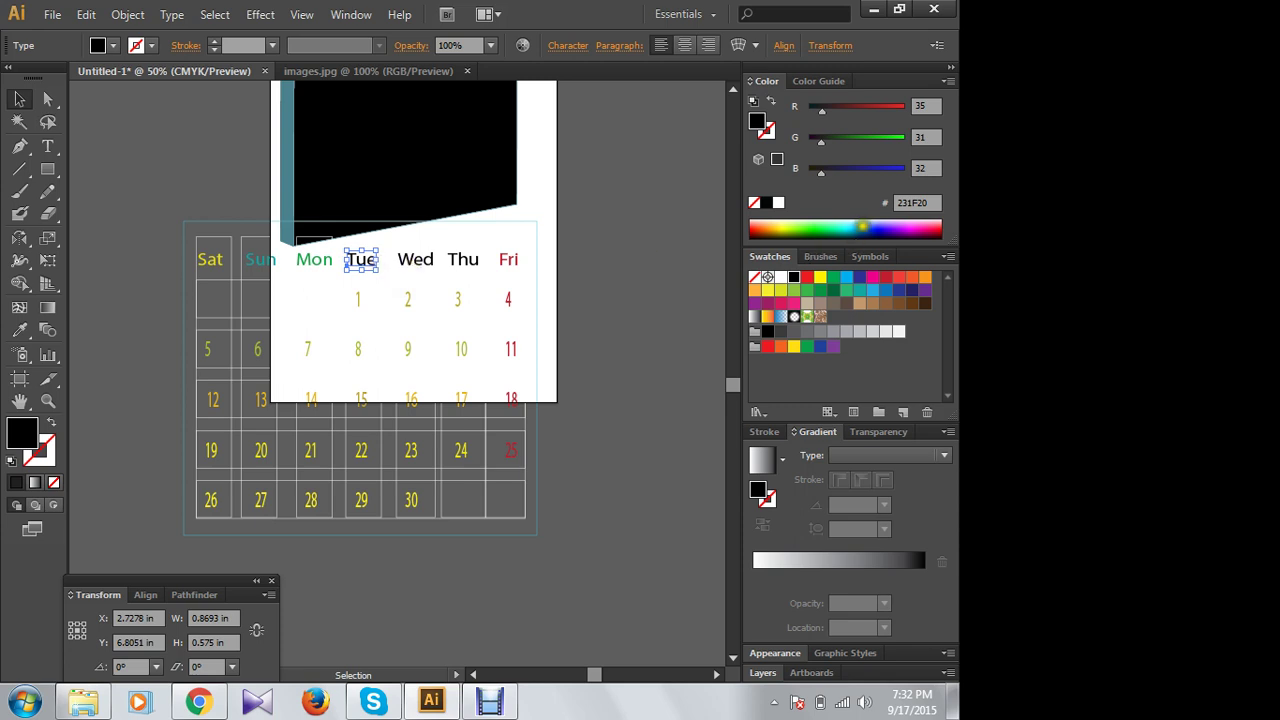
{"action": "left_click", "coordinate": [776, 226]}
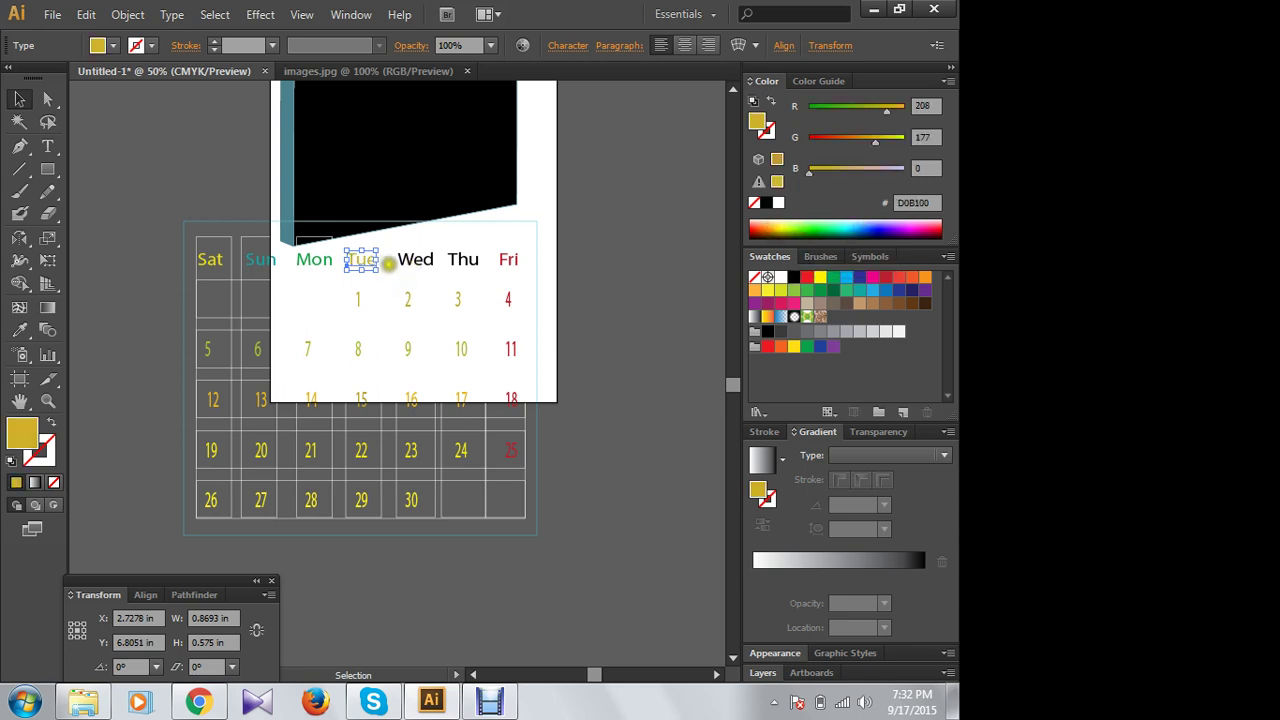
{"action": "left_click", "coordinate": [414, 258]}
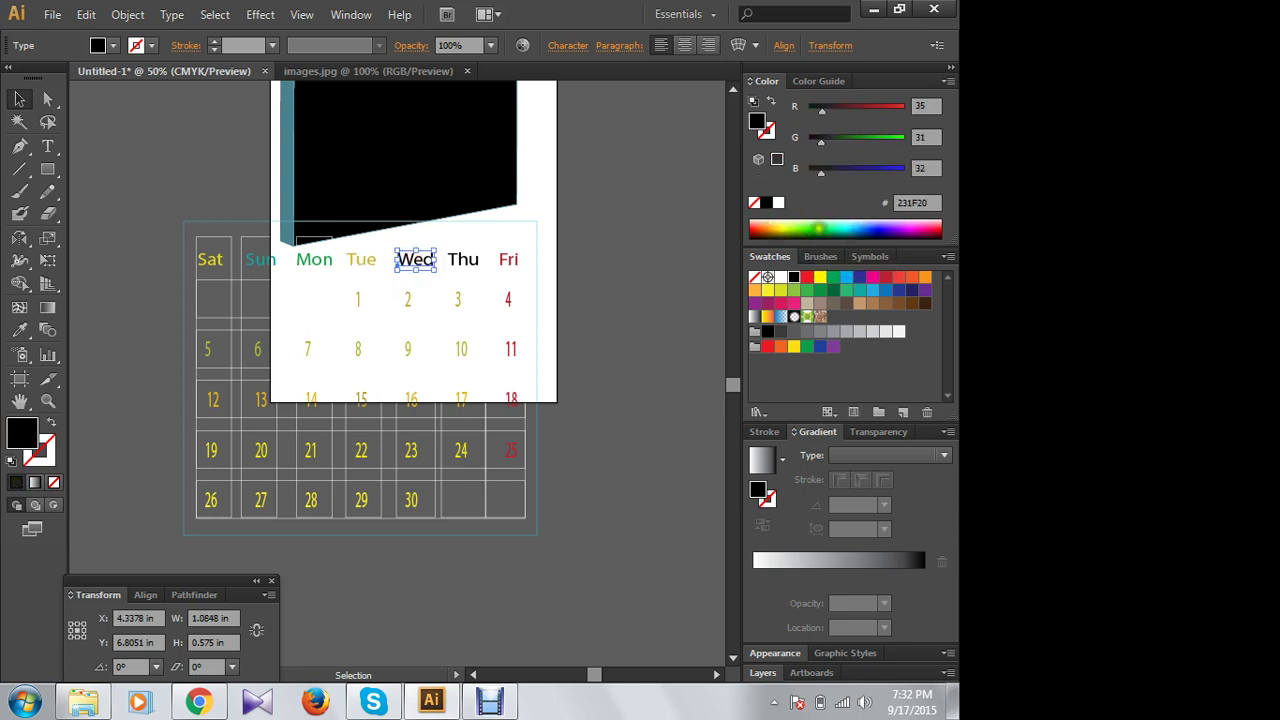
{"action": "left_click", "coordinate": [815, 233]}
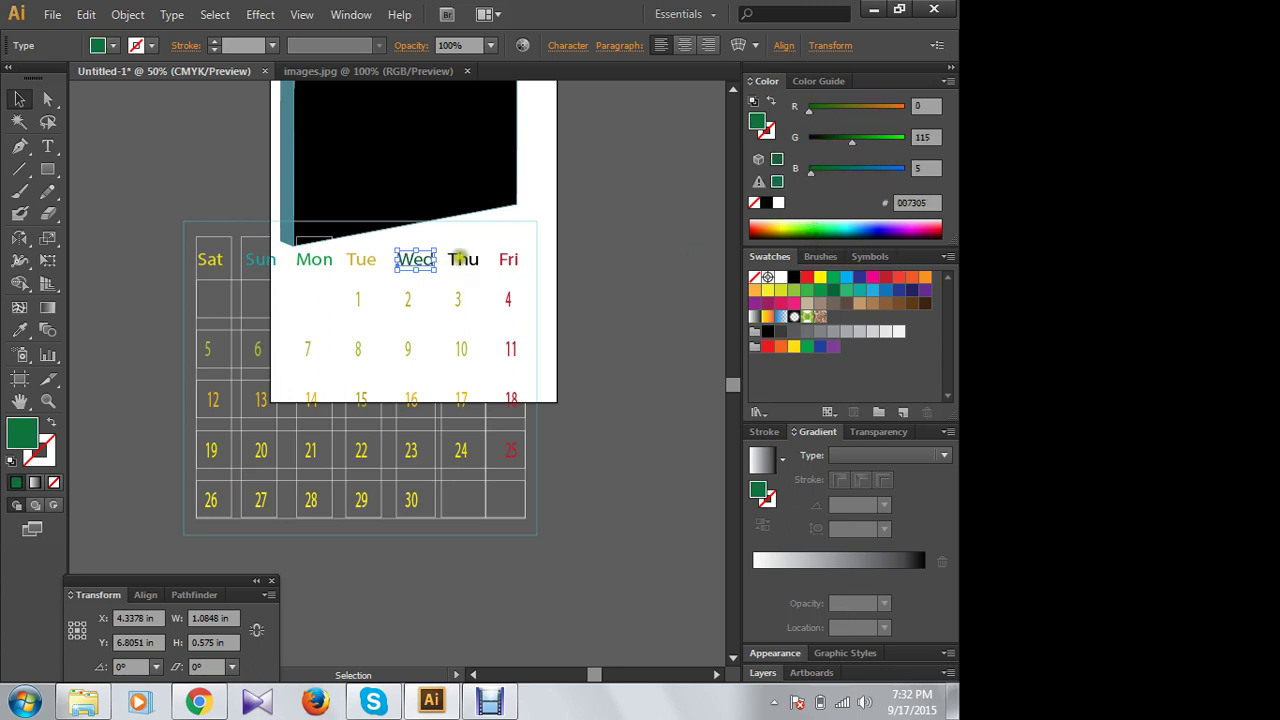
Step: Colour the Thu heading teal and select all the calendar pieces
{"action": "left_click", "coordinate": [458, 256]}
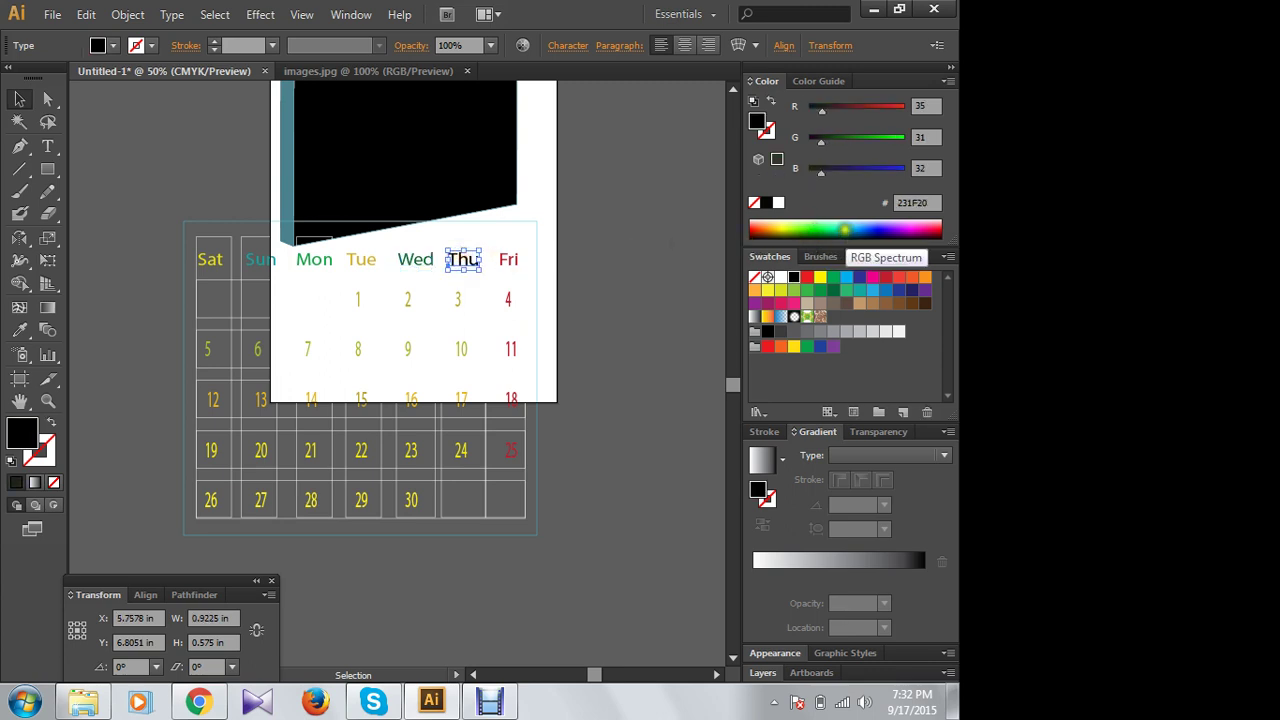
{"action": "left_click", "coordinate": [830, 227]}
{"action": "left_click", "coordinate": [222, 191]}
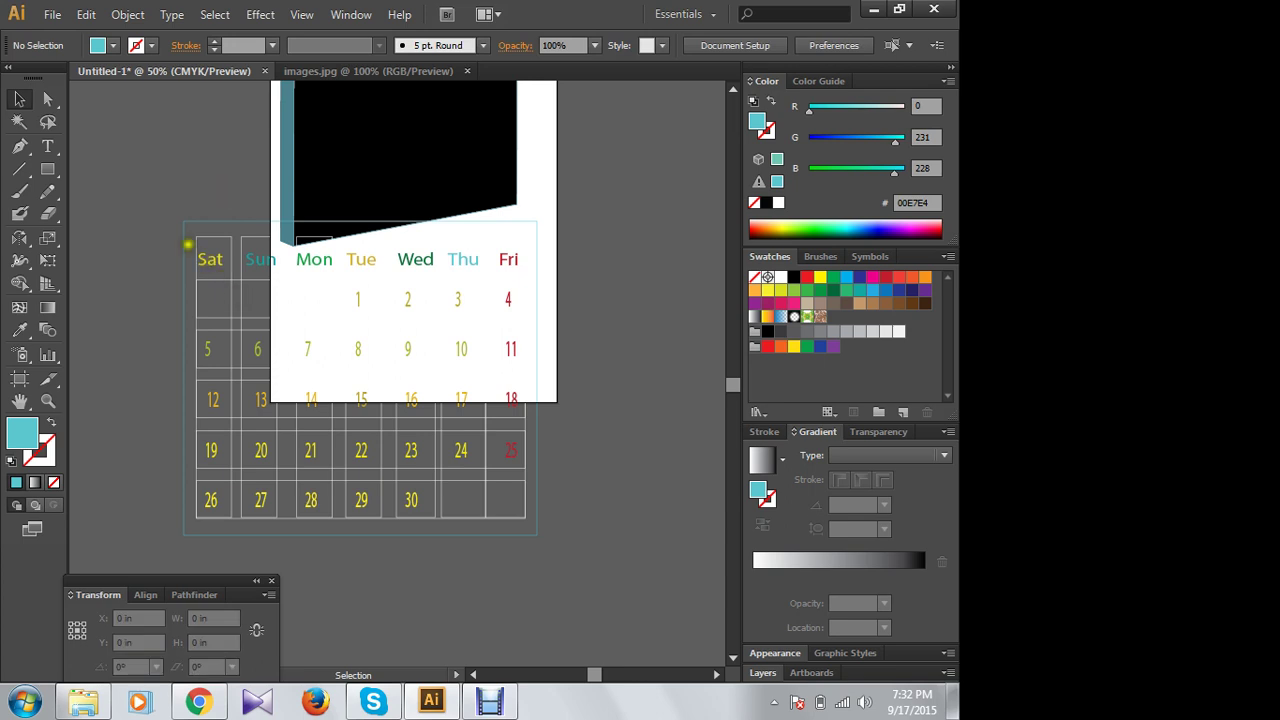
{"action": "left_click_drag", "start_coordinate": [155, 240], "coordinate": [566, 525]}
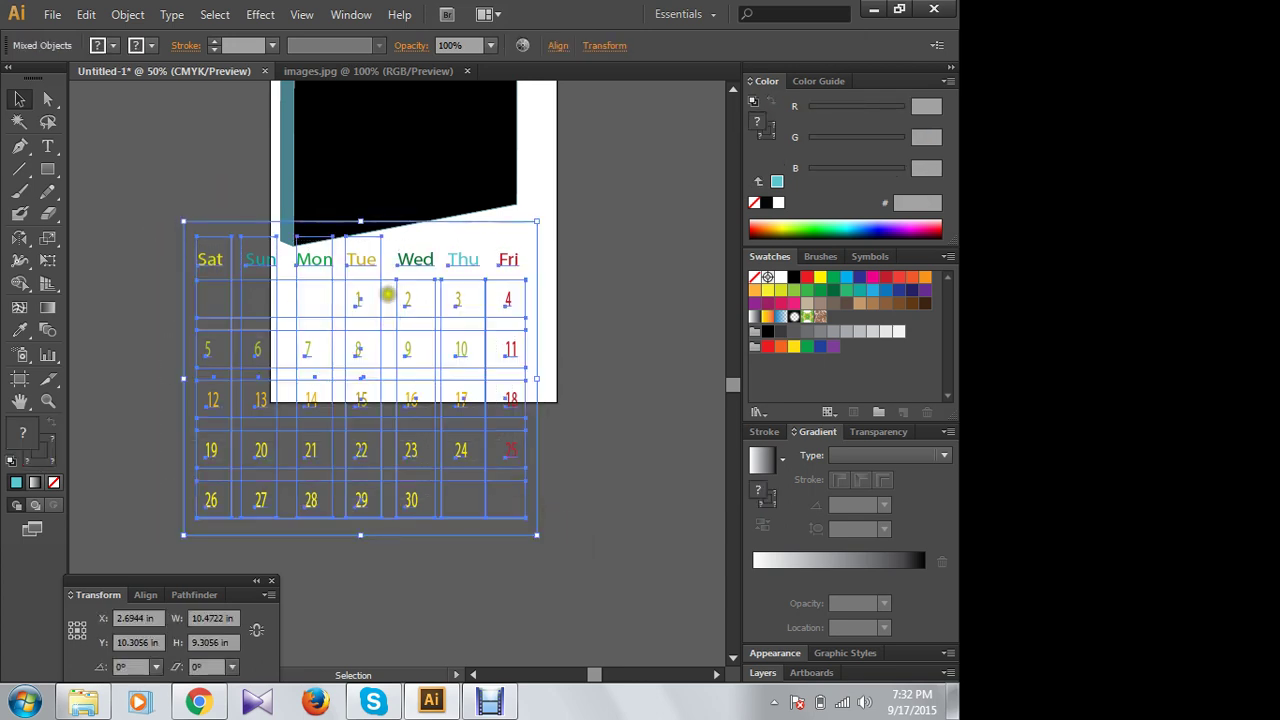
{"action": "right_click", "coordinate": [403, 295]}
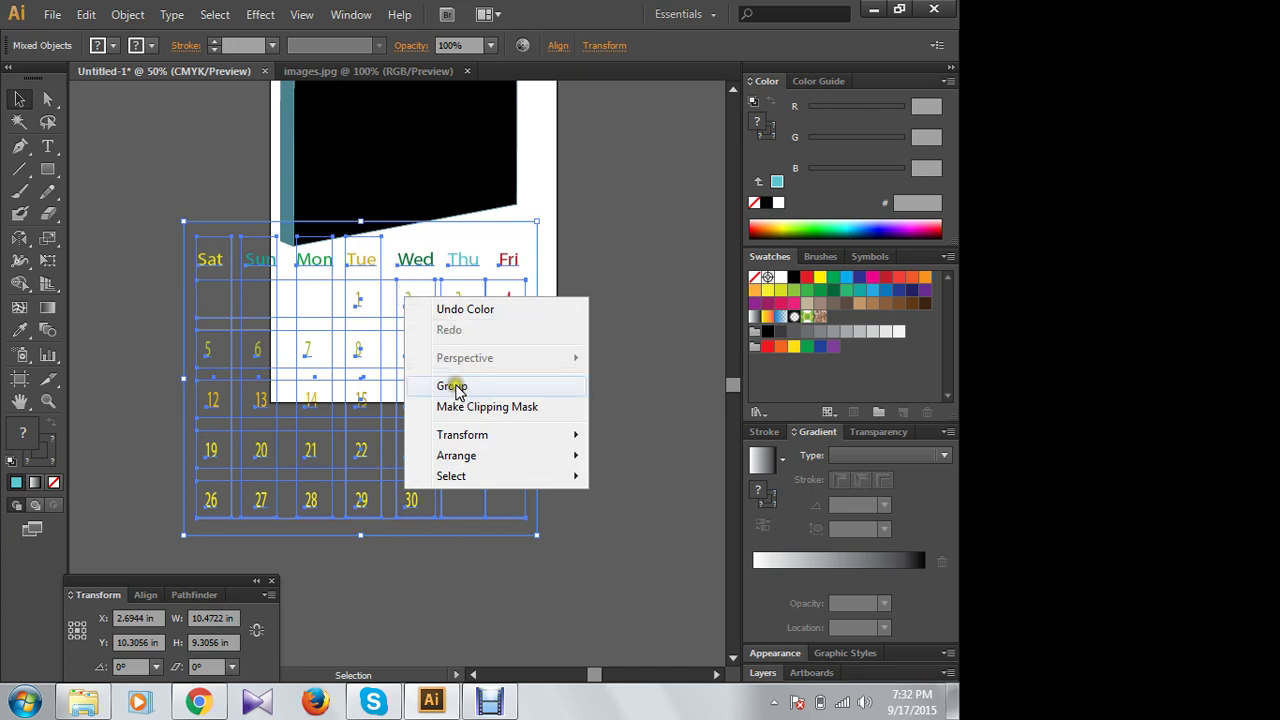
Step: Drag the tops of the Sat and Sun column outlines down below their weekday labels
{"action": "left_click", "coordinate": [618, 223]}
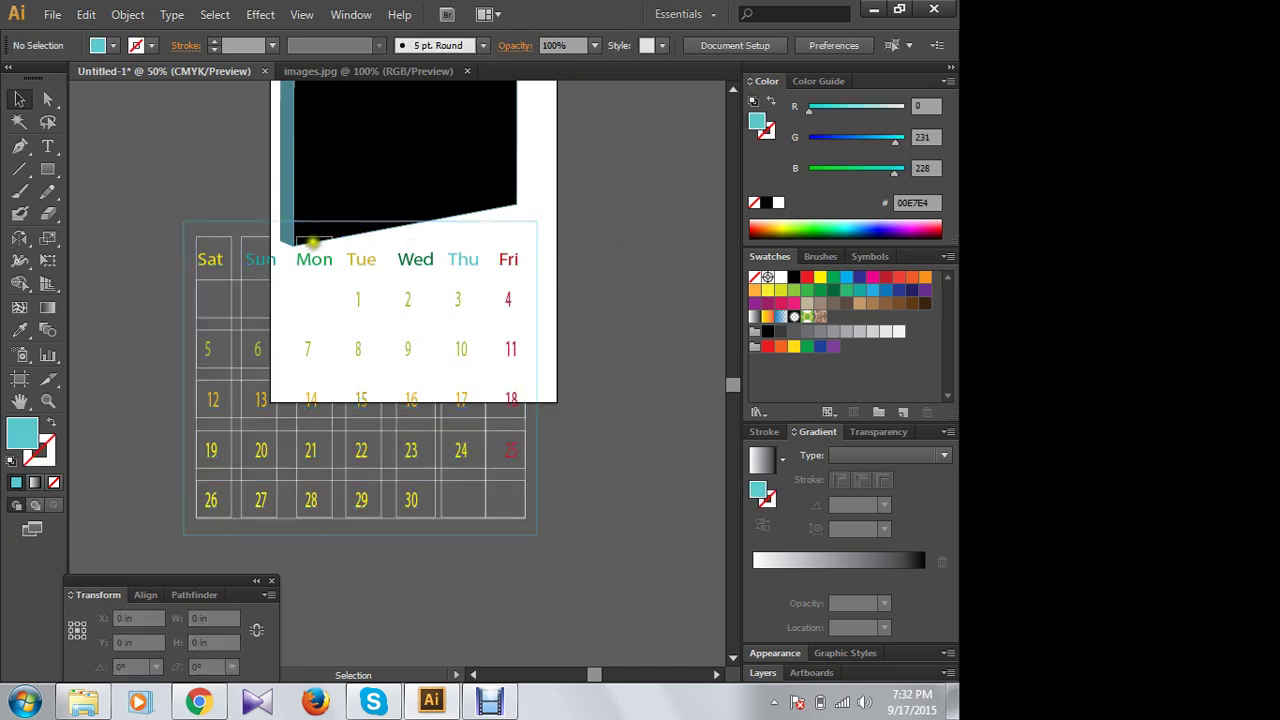
{"action": "left_click", "coordinate": [312, 240]}
{"action": "left_click", "coordinate": [203, 186]}
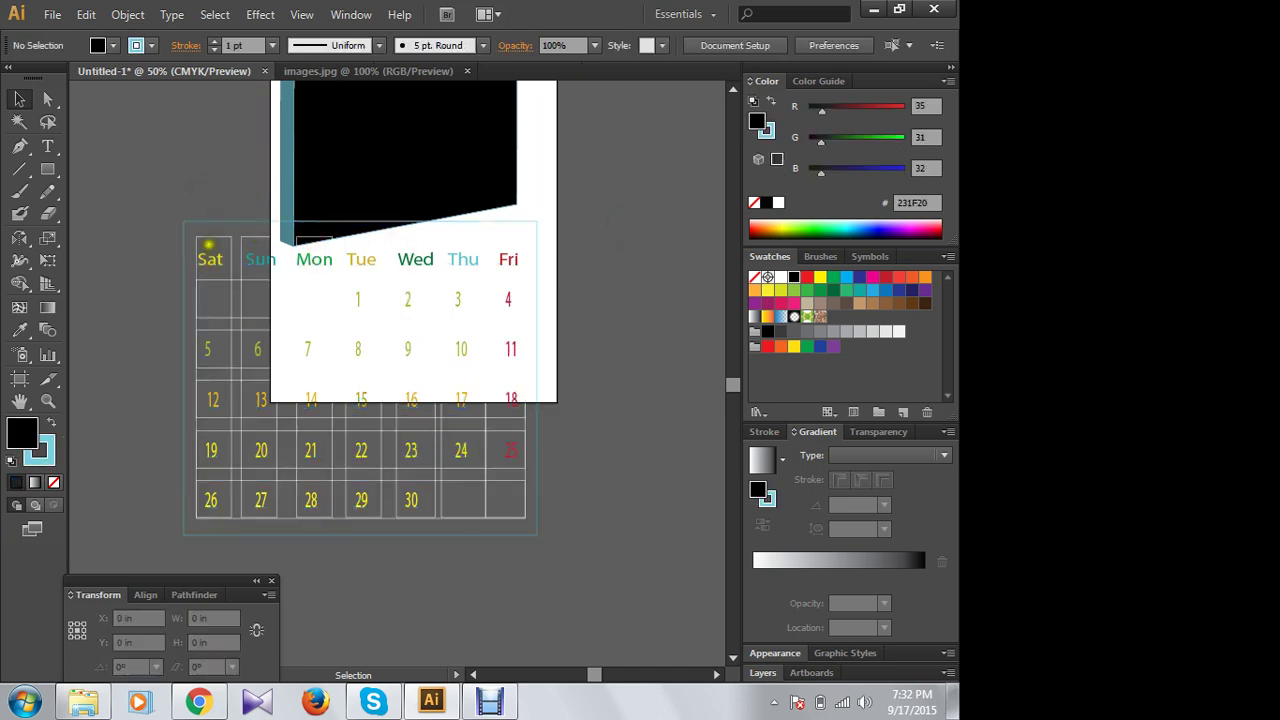
{"action": "left_click", "coordinate": [209, 238]}
{"action": "left_click", "coordinate": [211, 238]}
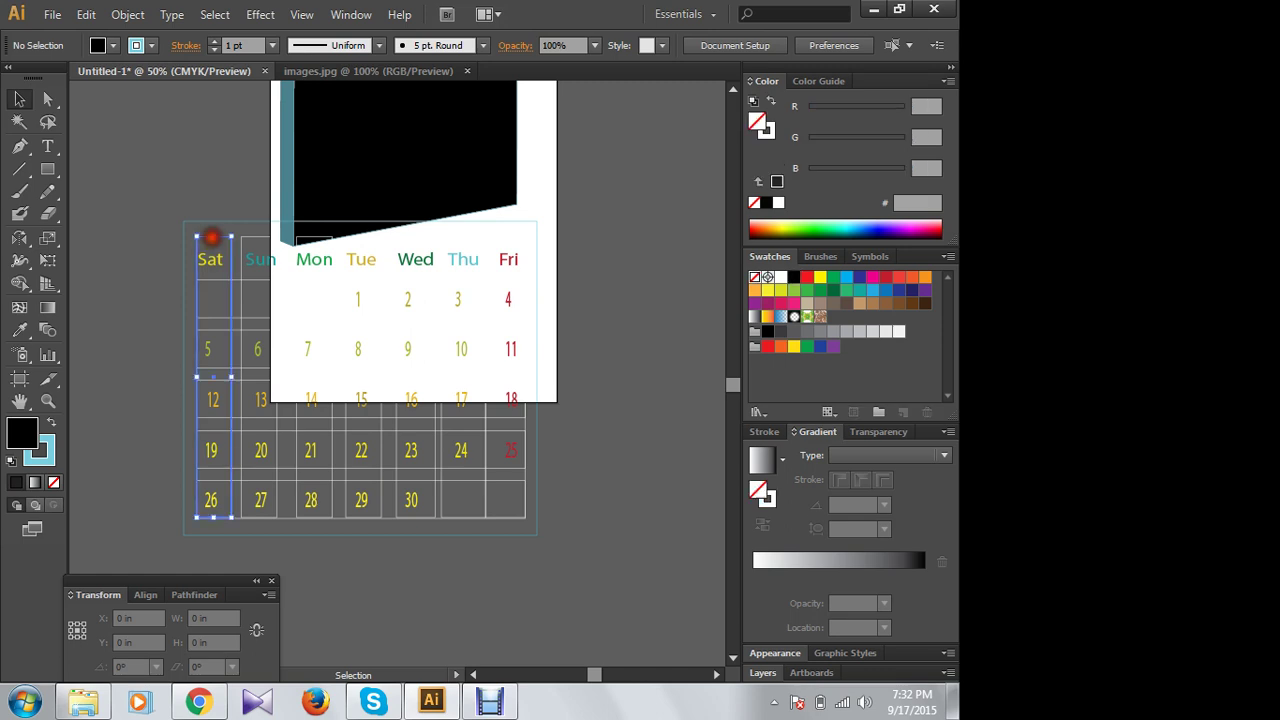
{"action": "mouse_move", "coordinate": [214, 234]}
{"action": "left_mouse_down"}
{"action": "mouse_move", "coordinate": [209, 278]}
{"action": "mouse_move", "coordinate": [257, 235]}
{"action": "mouse_move", "coordinate": [257, 280]}
{"action": "left_mouse_up"}
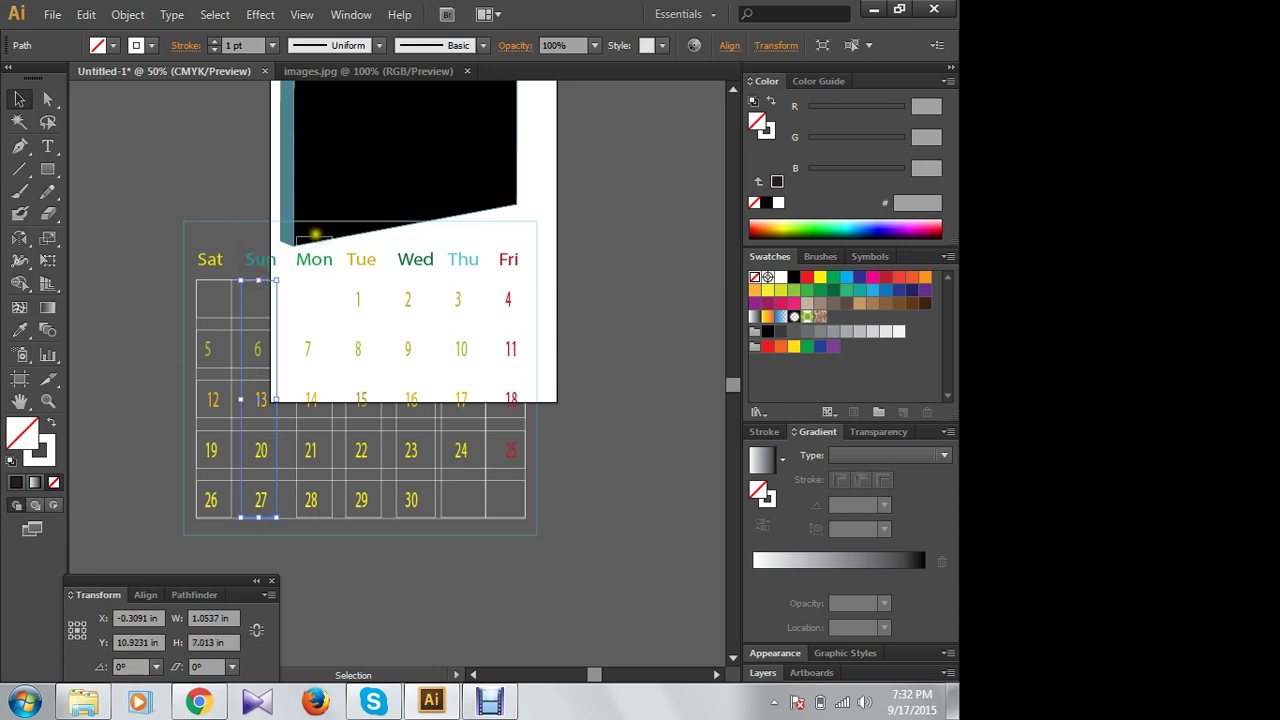
{"action": "left_click", "coordinate": [314, 235]}
{"action": "left_click_drag", "start_coordinate": [313, 235], "coordinate": [311, 279]}
{"action": "left_click", "coordinate": [620, 237]}
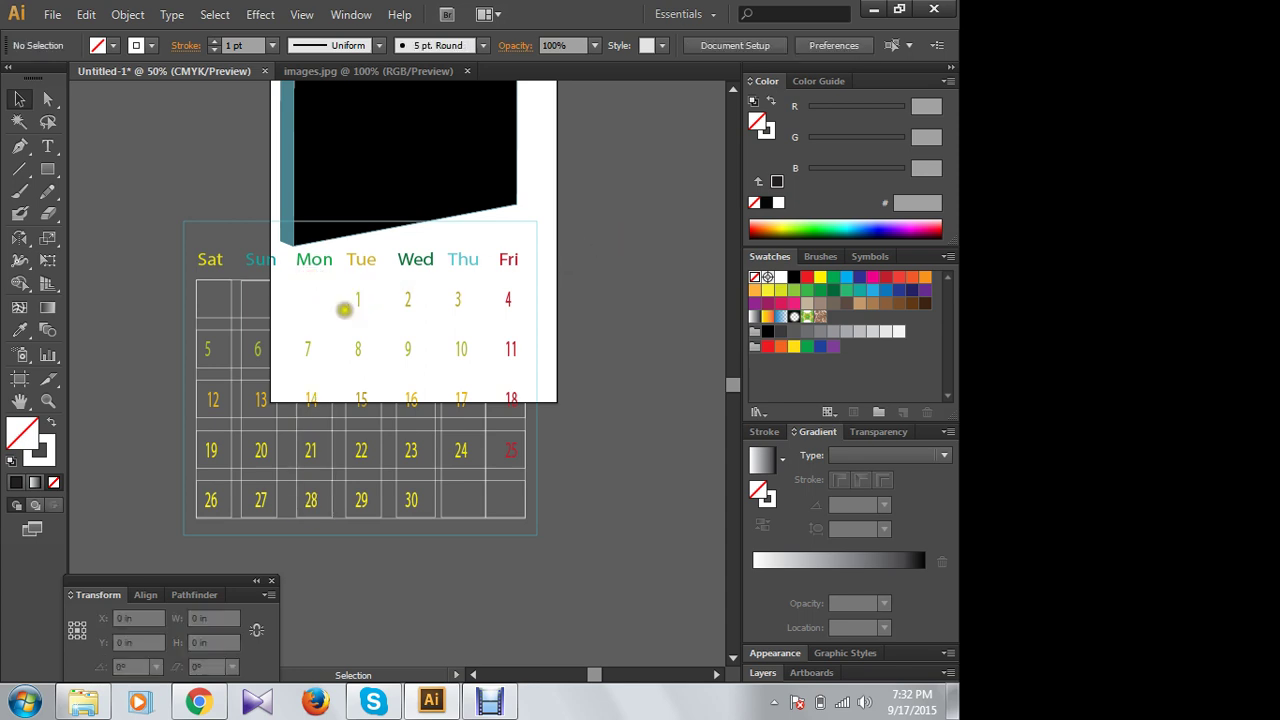
Step: Drag the calendar grid down-right and check the Tue, Mon and Sun column outlines
{"action": "left_click_drag", "start_coordinate": [234, 317], "coordinate": [554, 546]}
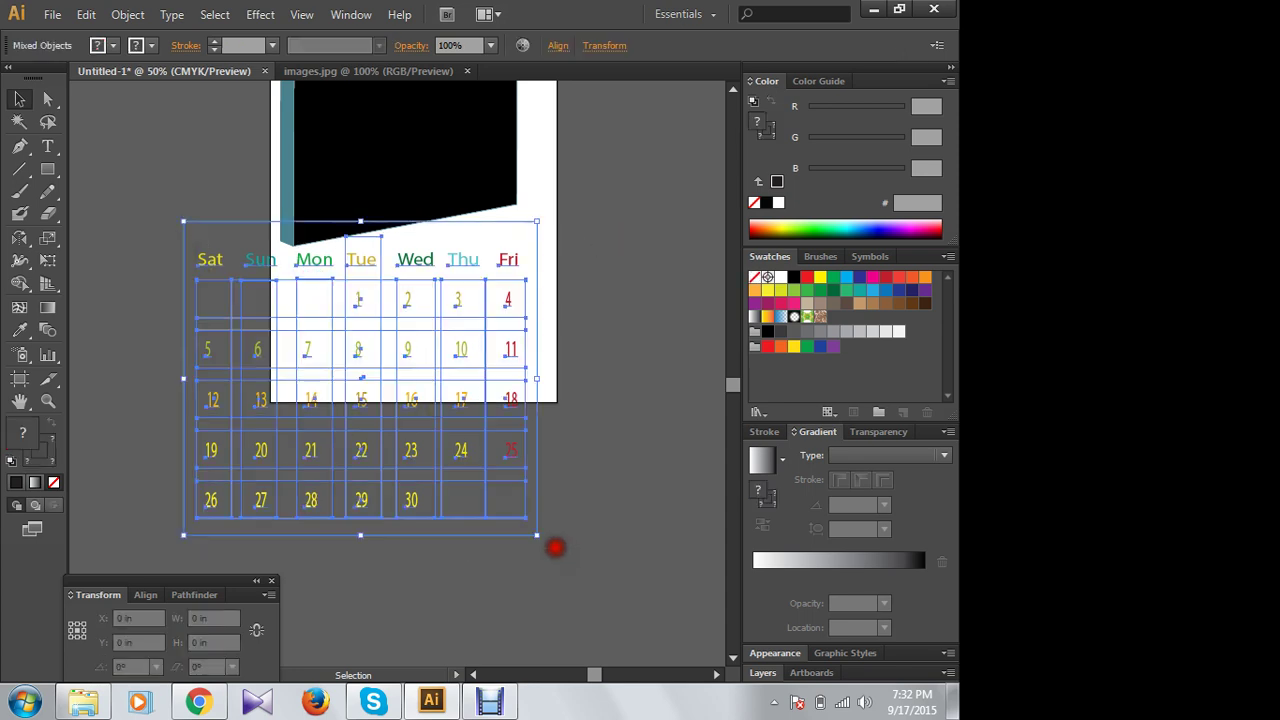
{"action": "left_click_drag", "start_coordinate": [301, 222], "coordinate": [443, 481]}
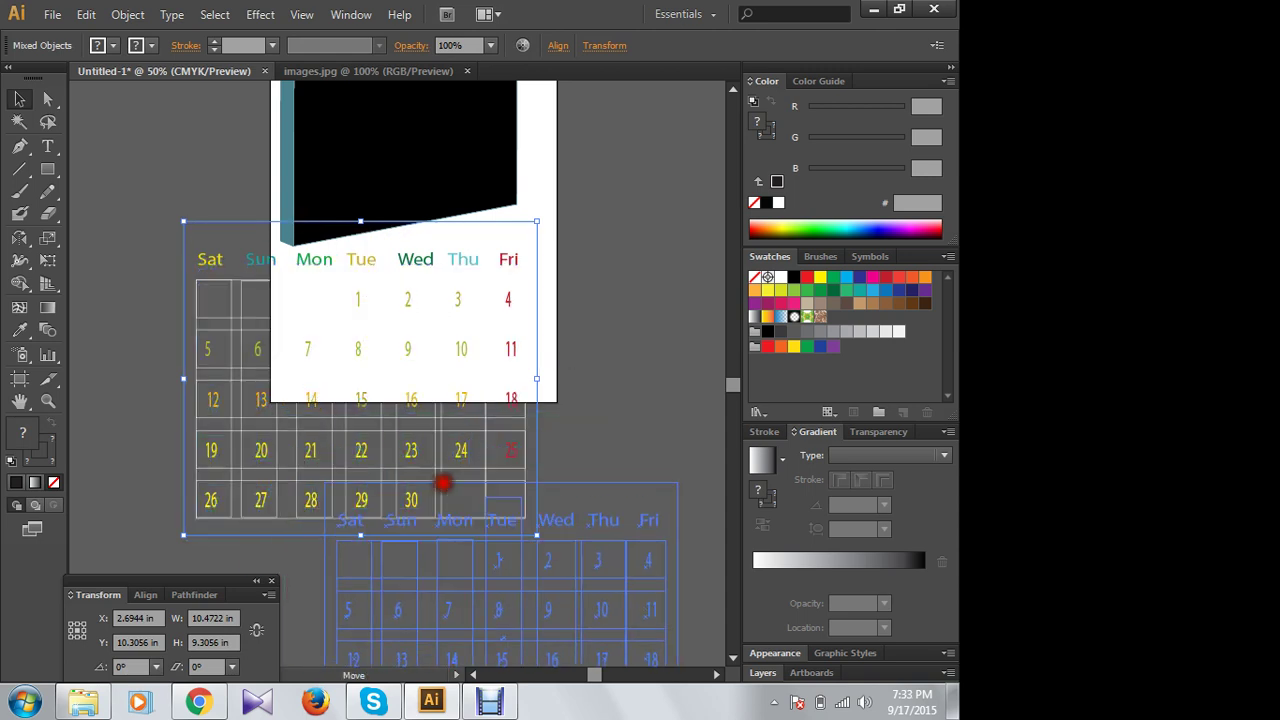
{"action": "left_click", "coordinate": [593, 434]}
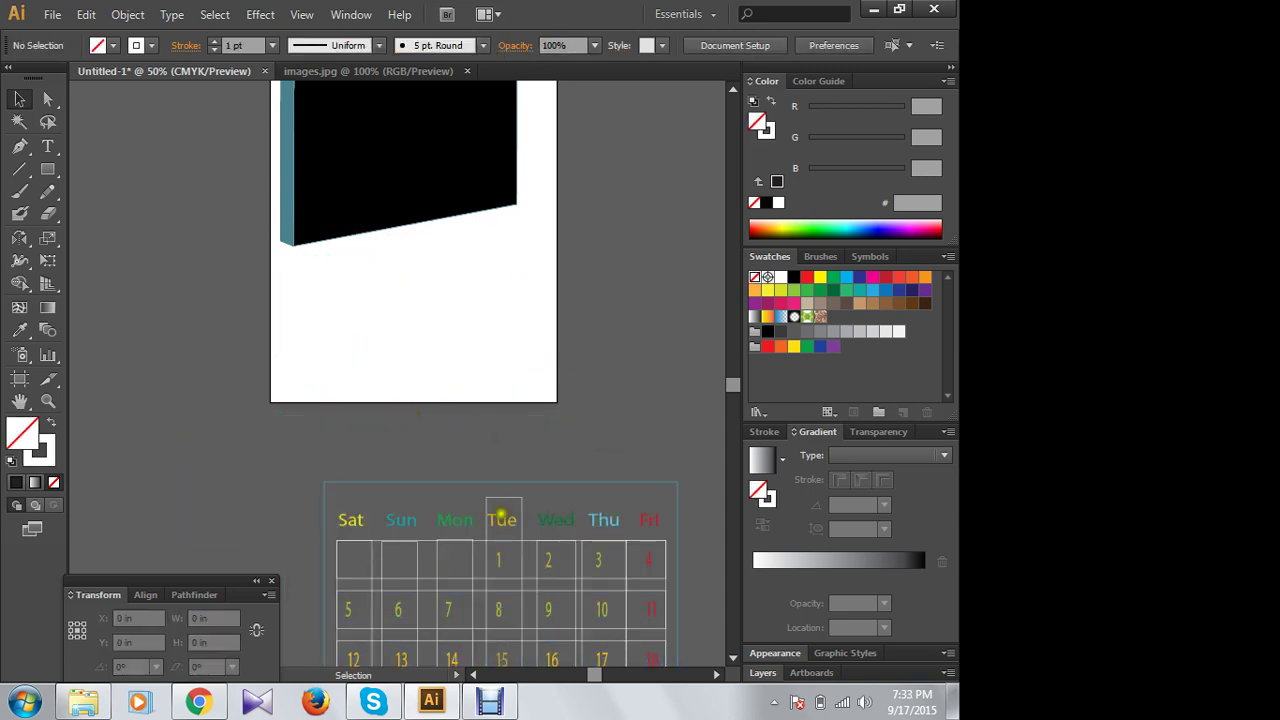
{"action": "left_click", "coordinate": [501, 497]}
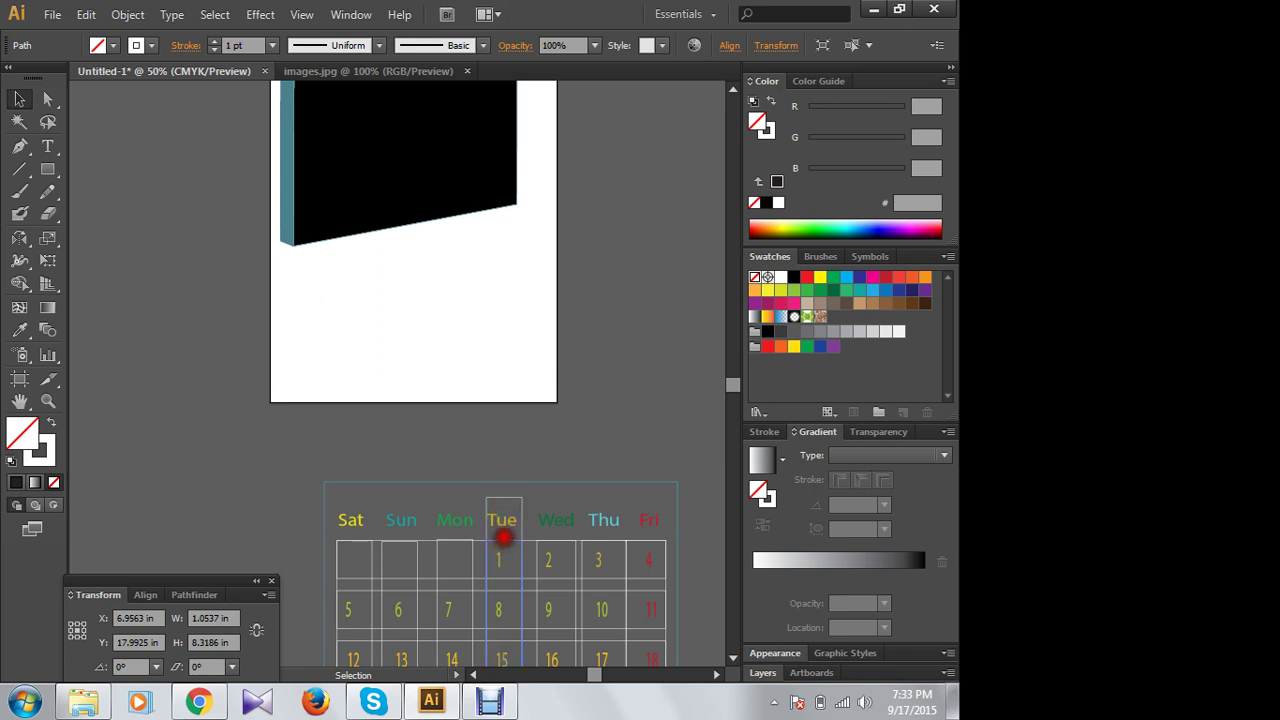
{"action": "left_click", "coordinate": [618, 368]}
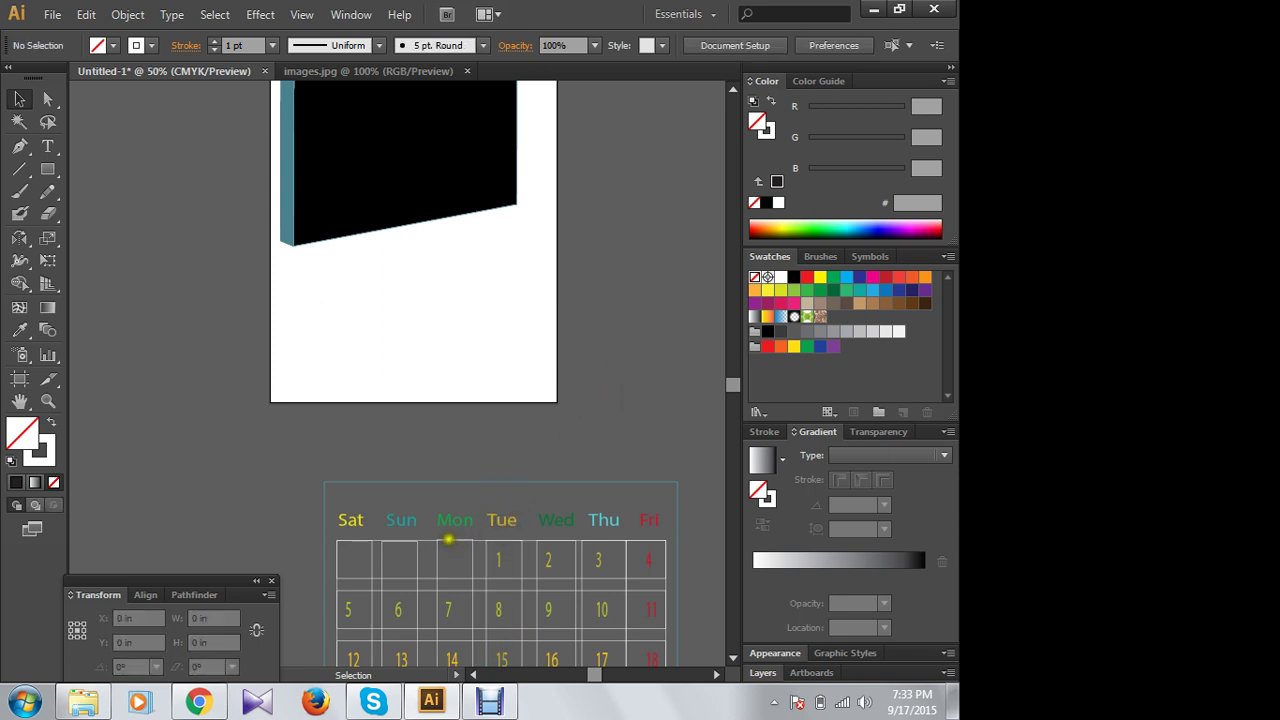
{"action": "left_click", "coordinate": [447, 539]}
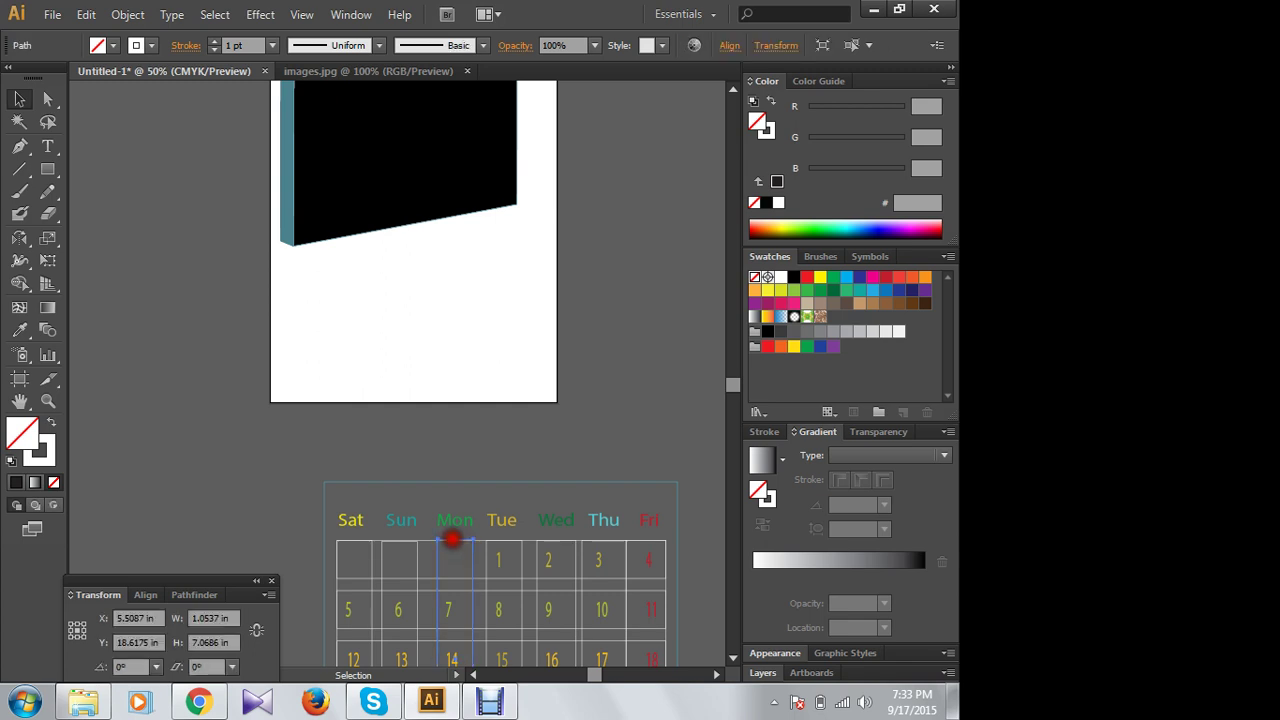
{"action": "left_click", "coordinate": [628, 367]}
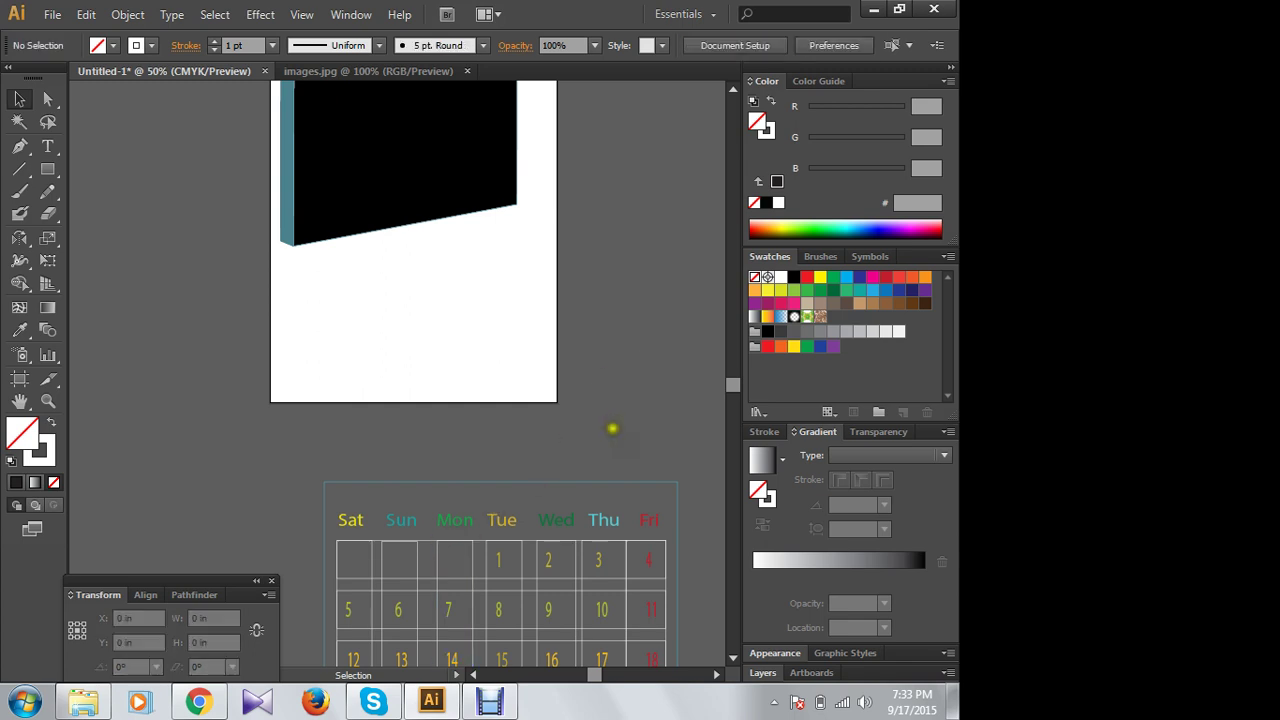
{"action": "left_click", "coordinate": [396, 540]}
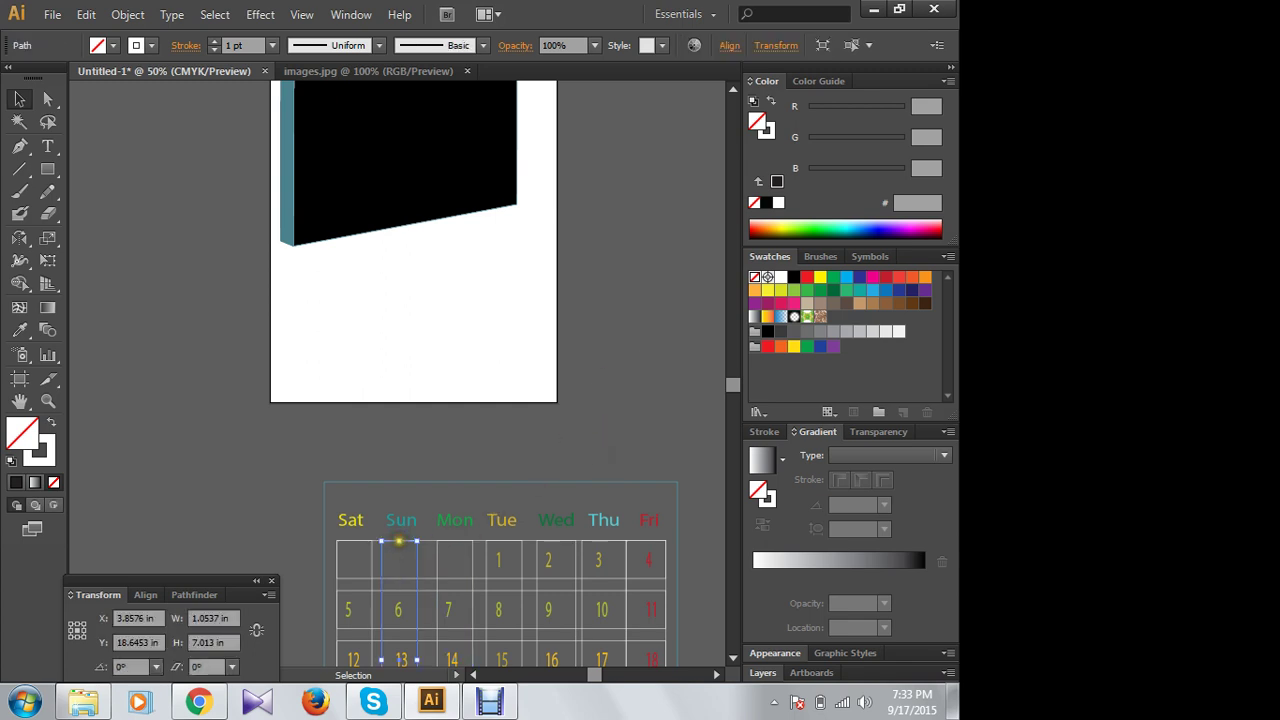
{"action": "left_click", "coordinate": [398, 541]}
{"action": "left_click", "coordinate": [277, 480]}
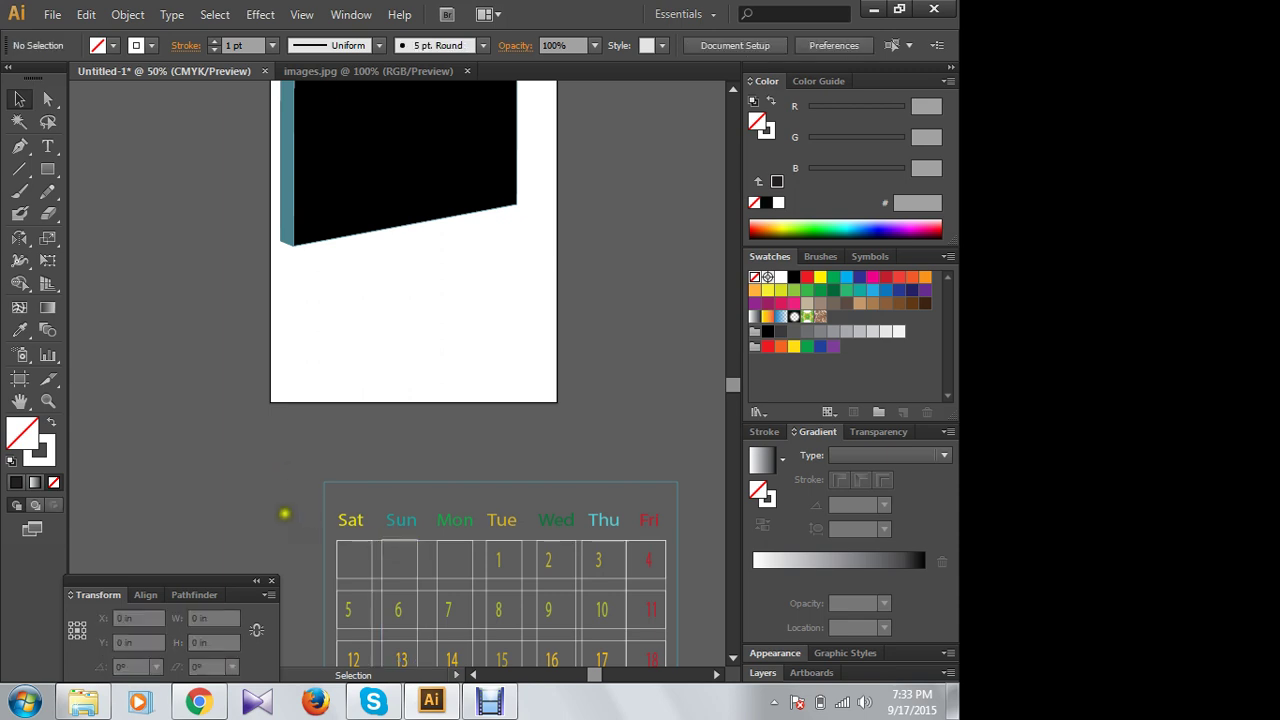
Step: Group all the calendar pieces, then undo the grouping
{"action": "left_click_drag", "start_coordinate": [270, 476], "coordinate": [716, 708]}
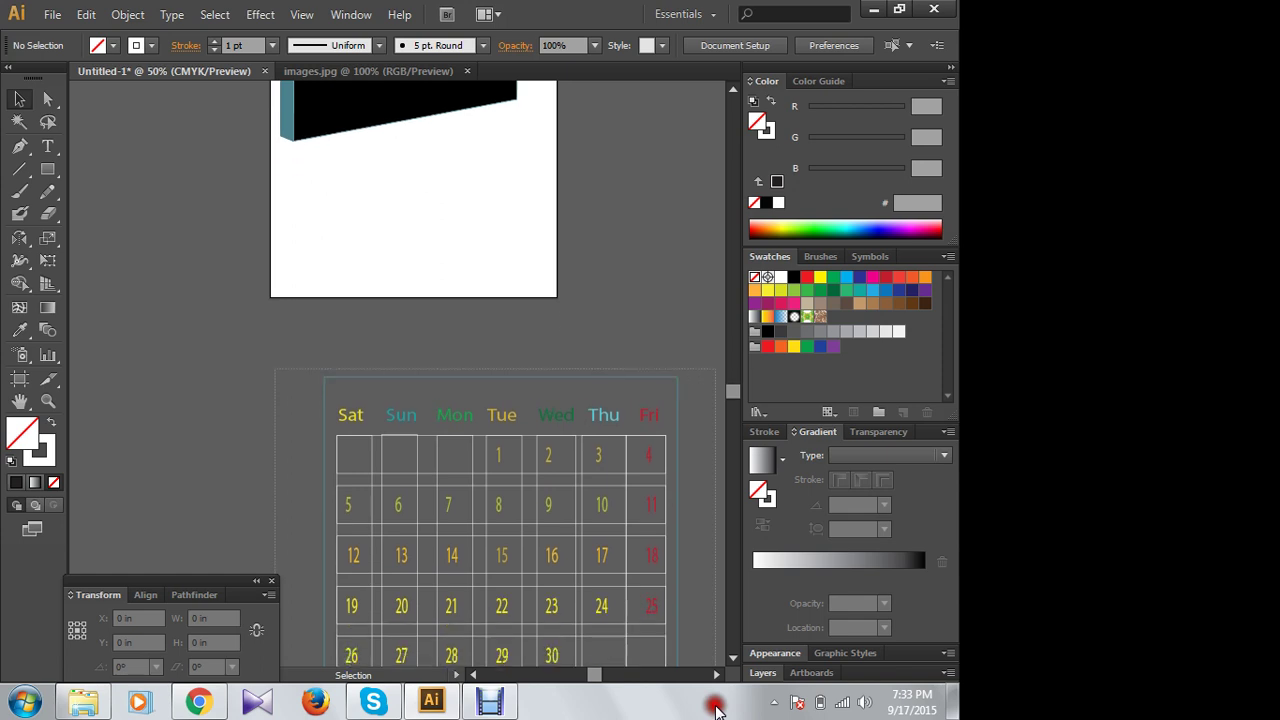
{"action": "left_click_drag", "start_coordinate": [716, 708], "coordinate": [691, 614]}
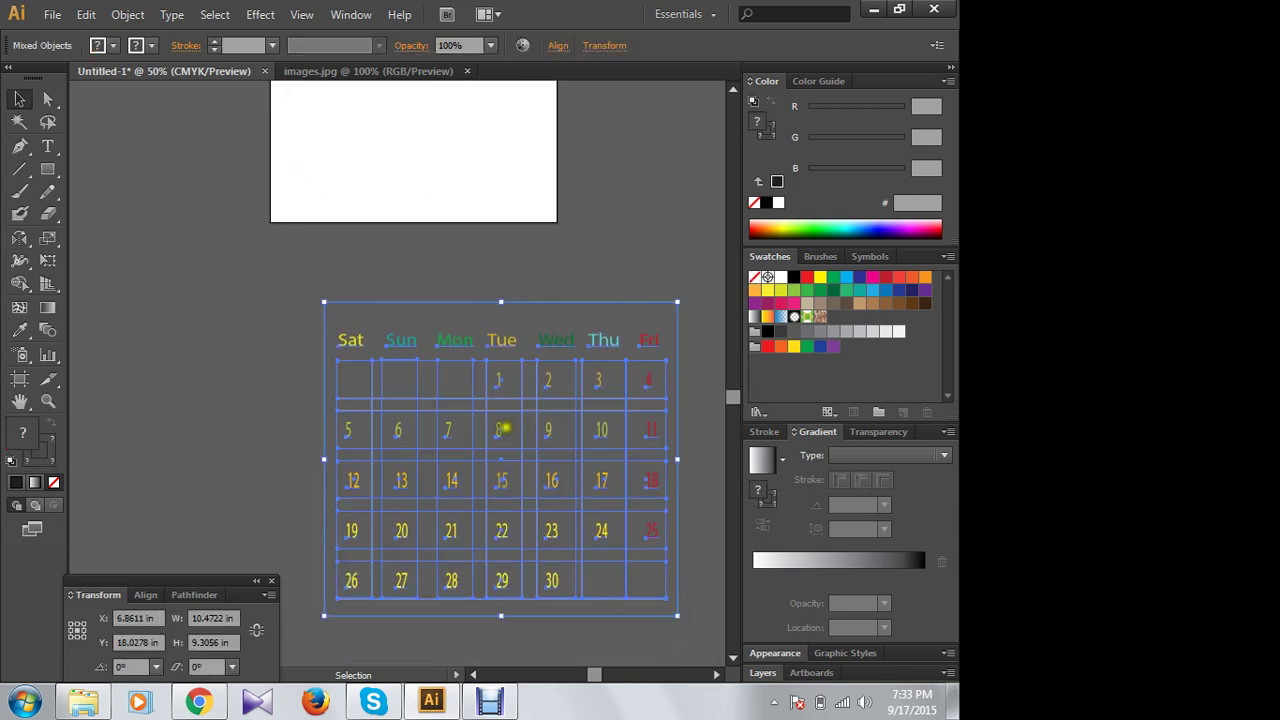
{"action": "right_click", "coordinate": [505, 428]}
{"action": "left_click", "coordinate": [540, 517]}
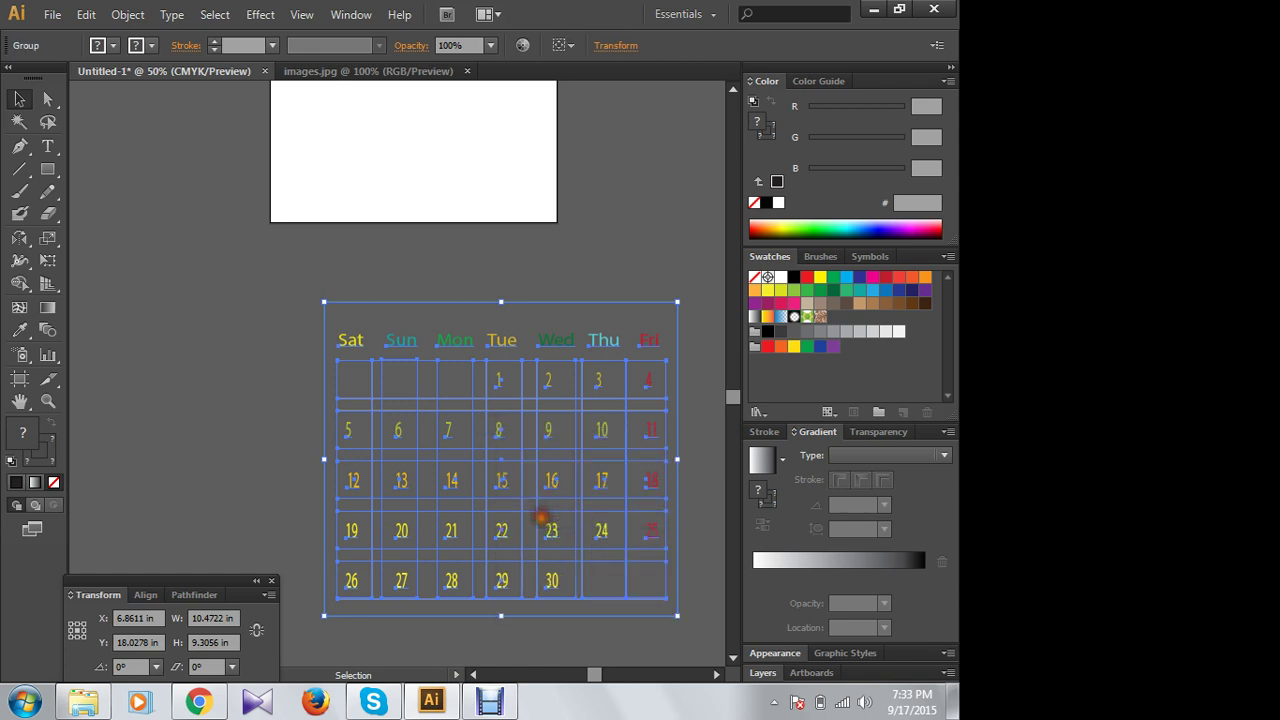
{"action": "left_click", "coordinate": [223, 297]}
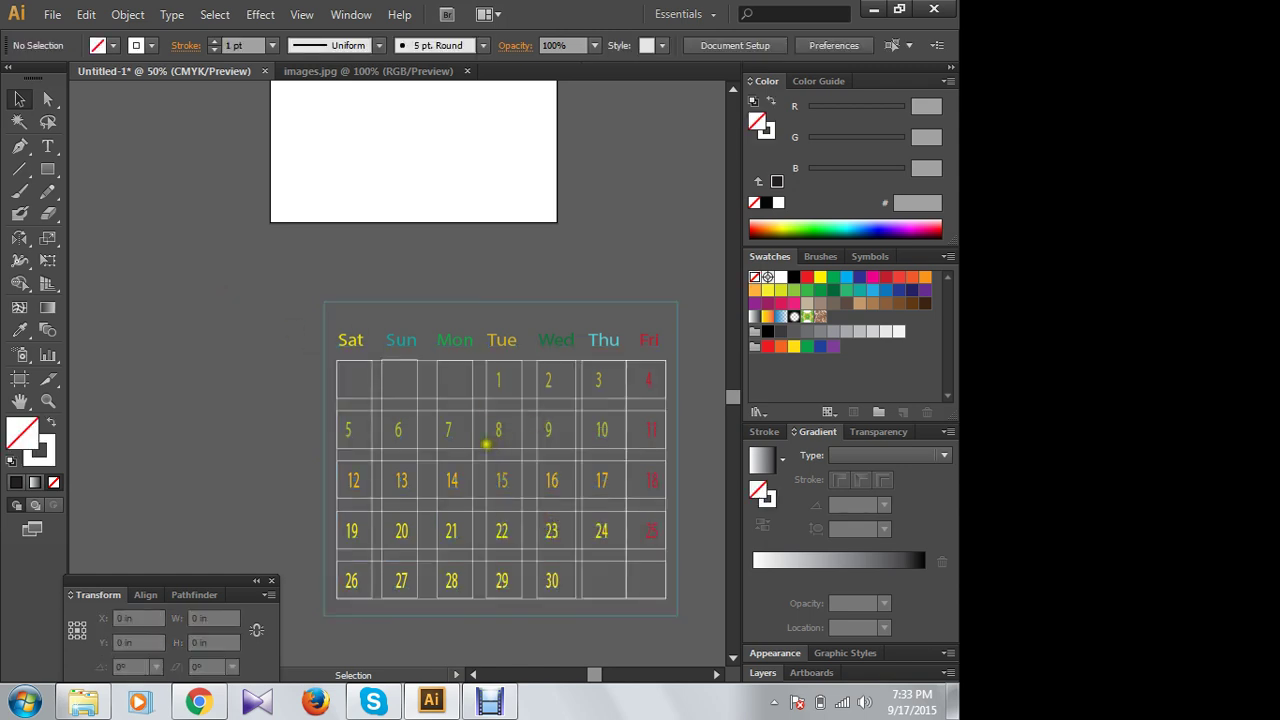
{"action": "left_click_drag", "start_coordinate": [487, 439], "coordinate": [474, 450]}
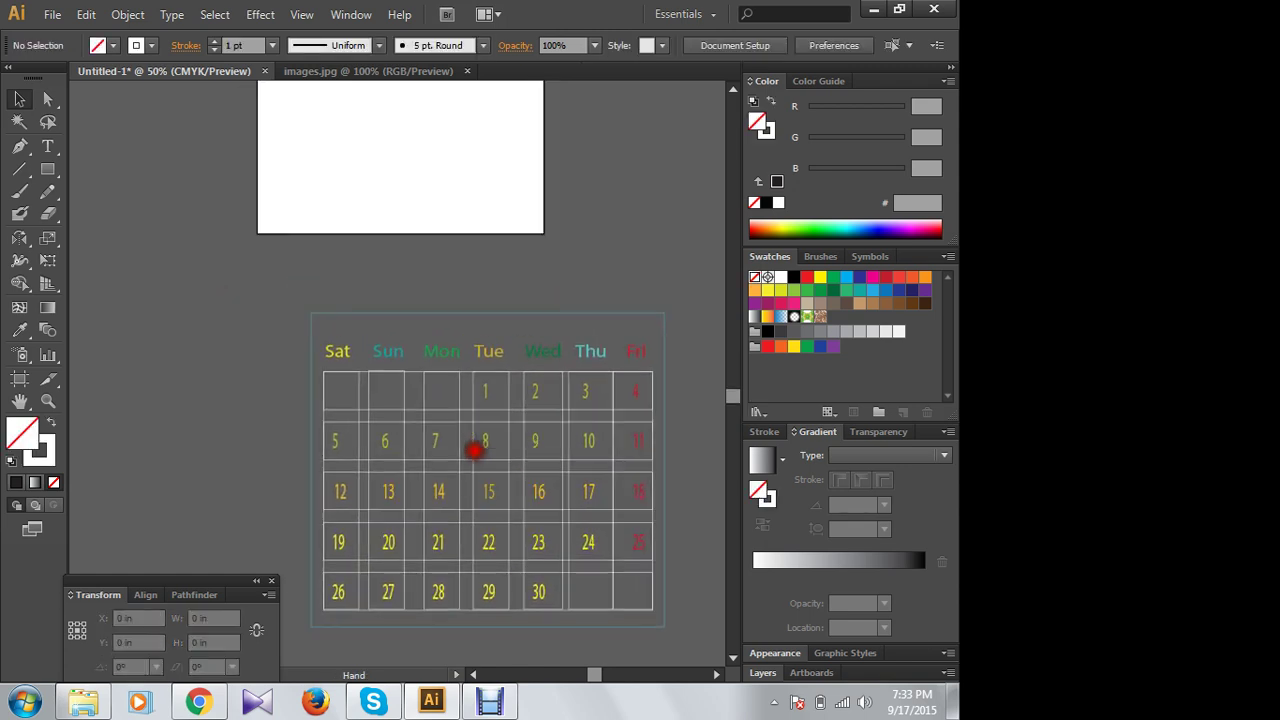
{"action": "right_click", "coordinate": [360, 390]}
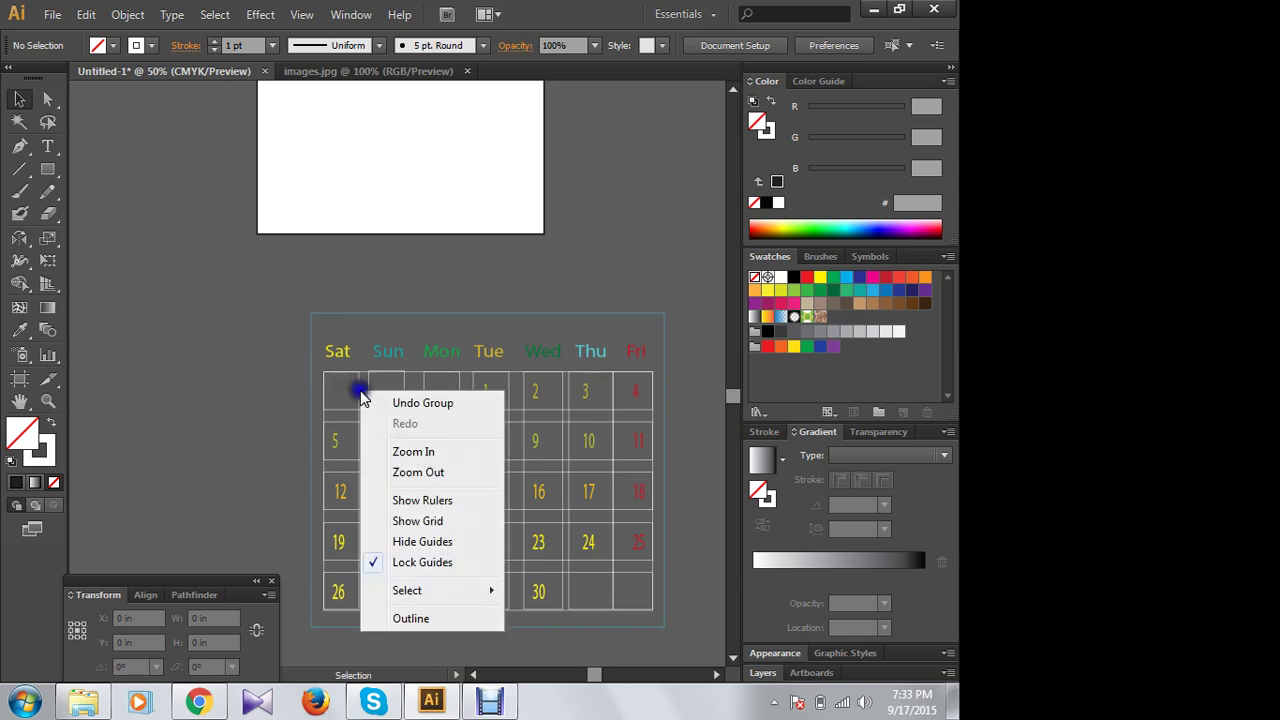
{"action": "left_click", "coordinate": [415, 402]}
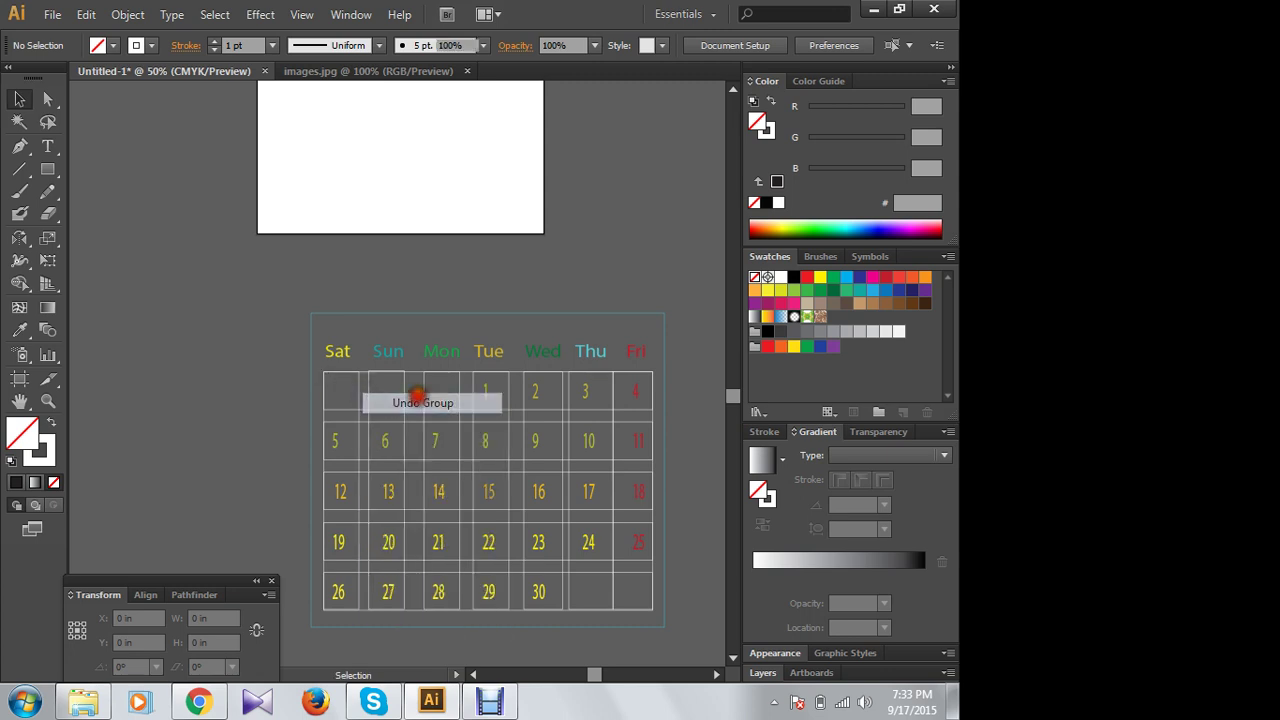
{"action": "left_click", "coordinate": [208, 292]}
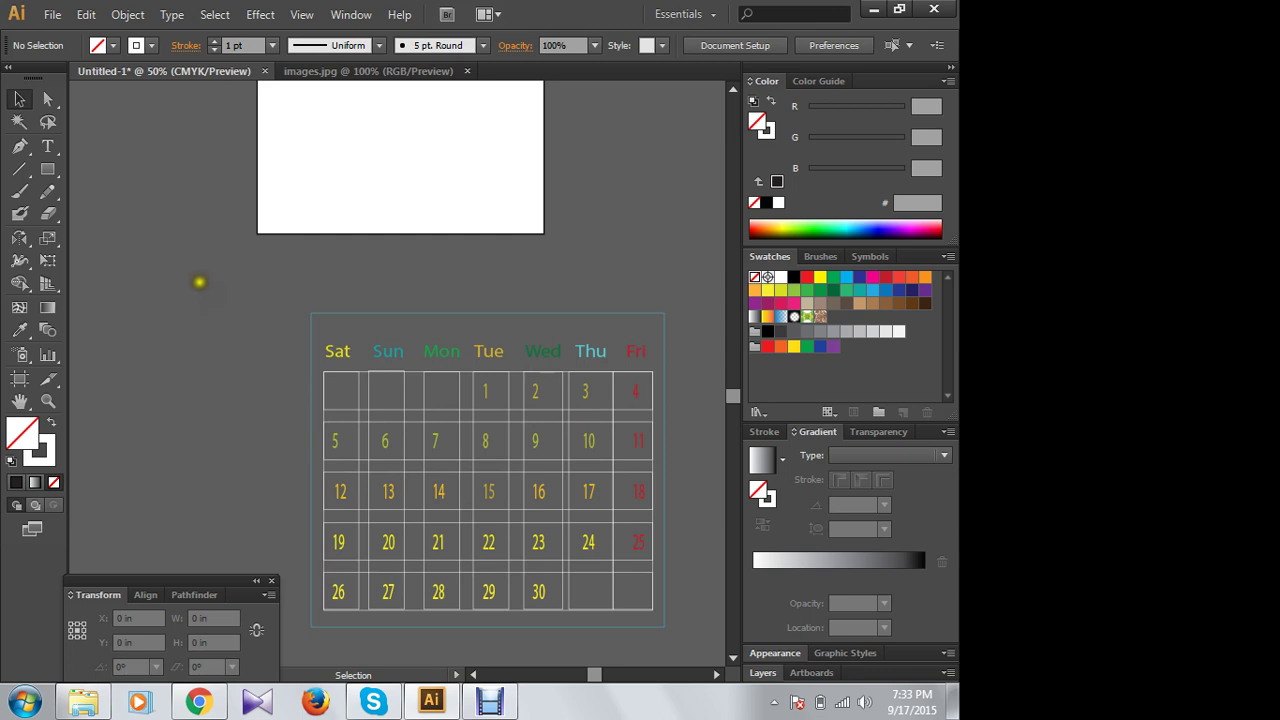
Step: Draw a rectangle around the weekday header row and narrow it to 9.8333 in wide
{"action": "left_click", "coordinate": [44, 172]}
{"action": "left_click_drag", "start_coordinate": [320, 340], "coordinate": [659, 366]}
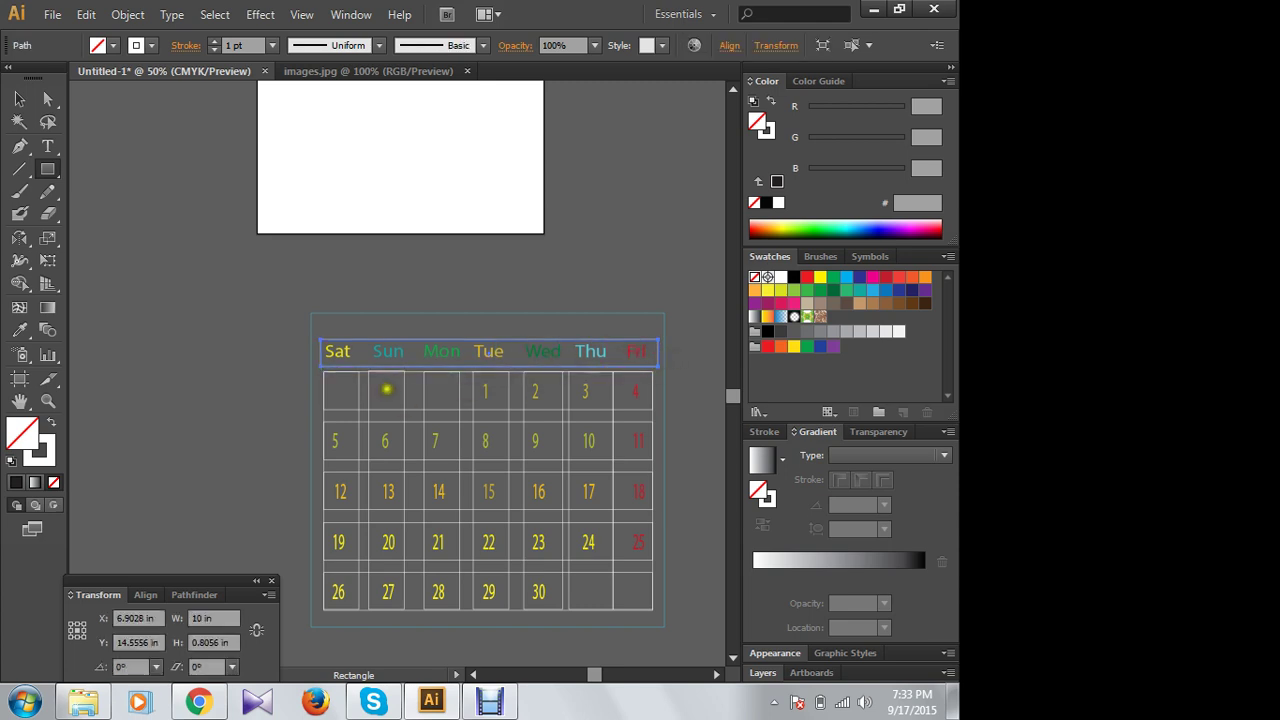
{"action": "left_click", "coordinate": [19, 99]}
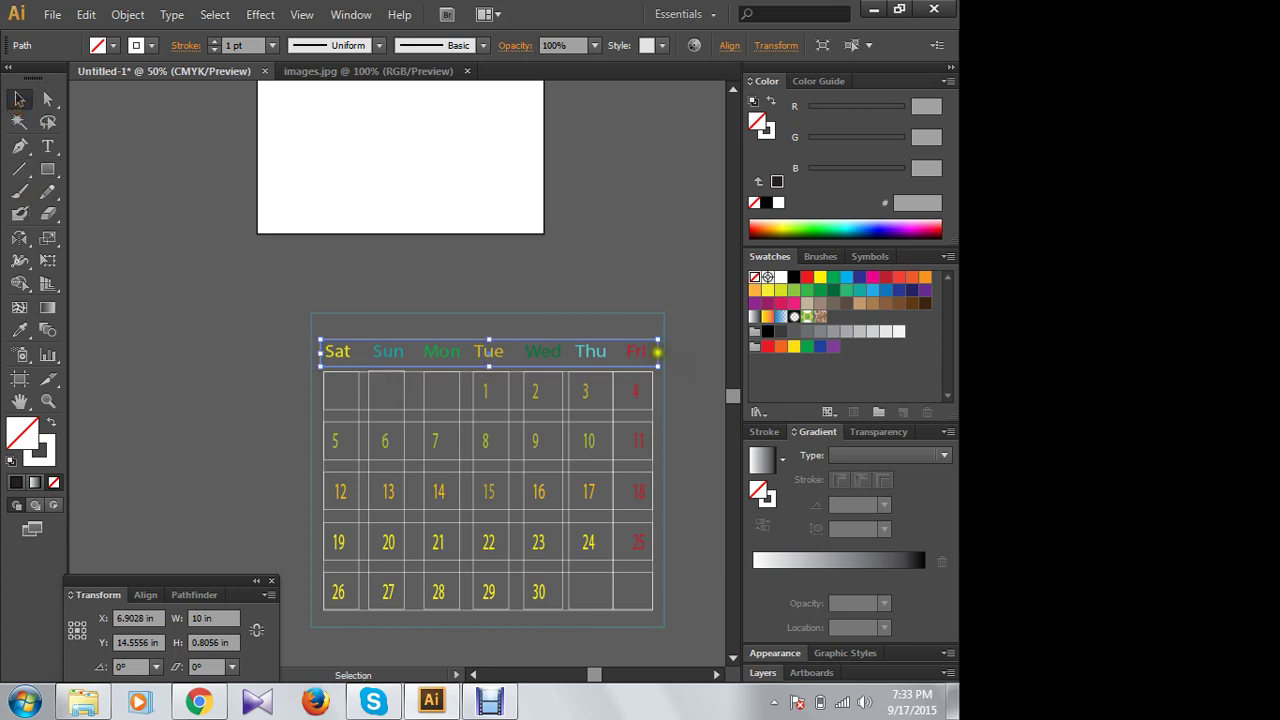
{"action": "left_click", "coordinate": [657, 351]}
{"action": "left_click_drag", "start_coordinate": [651, 351], "coordinate": [651, 353]}
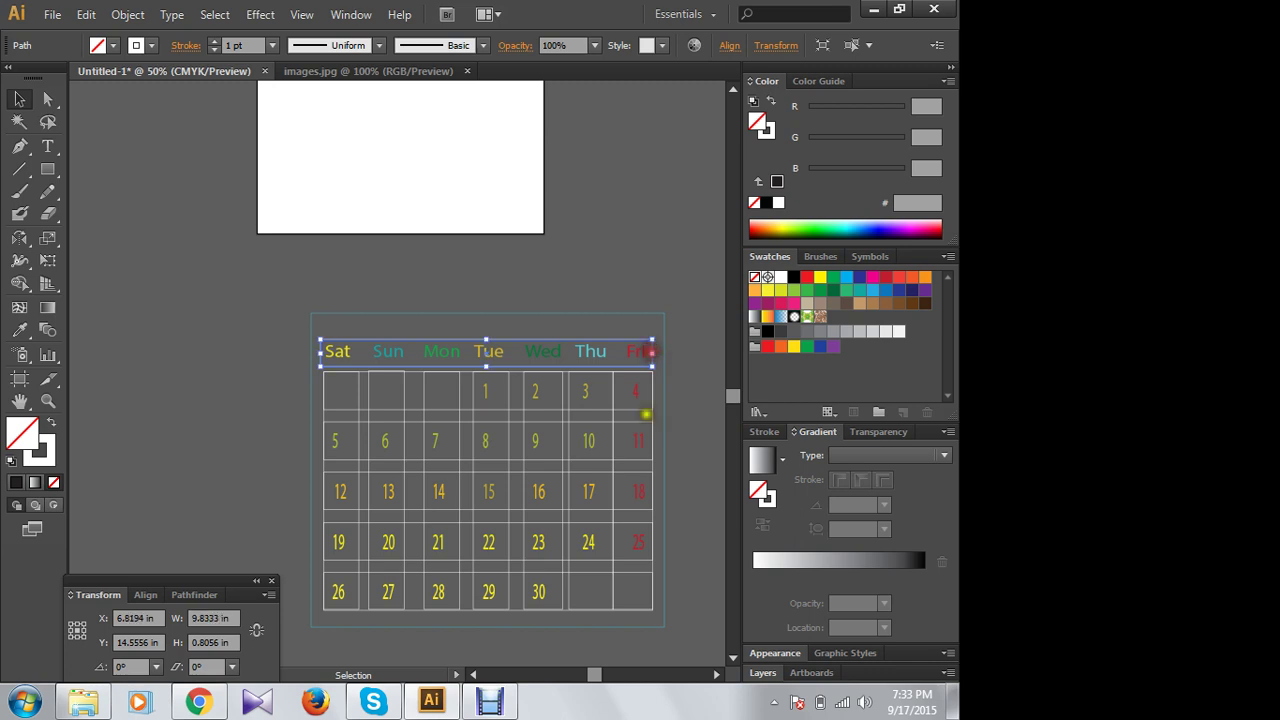
{"action": "left_click", "coordinate": [318, 351]}
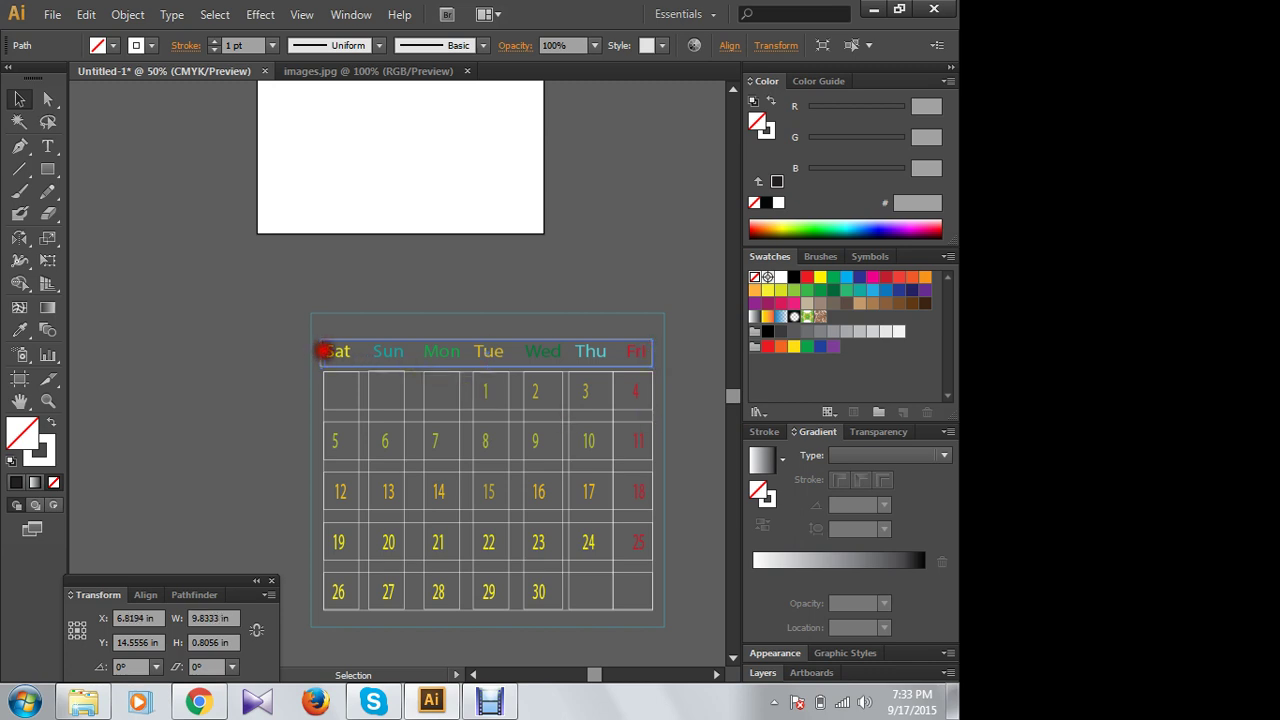
{"action": "left_click_drag", "start_coordinate": [318, 351], "coordinate": [322, 351]}
{"action": "left_click", "coordinate": [271, 331]}
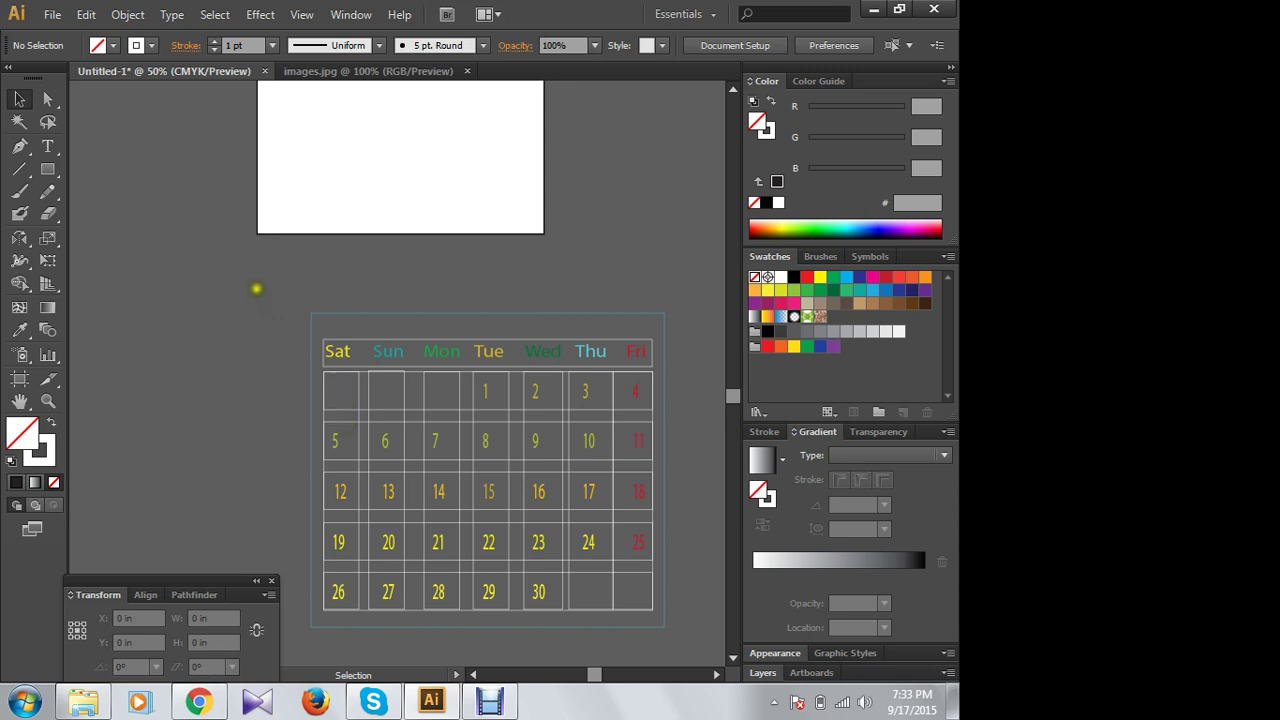
{"action": "left_click_drag", "start_coordinate": [256, 288], "coordinate": [683, 629]}
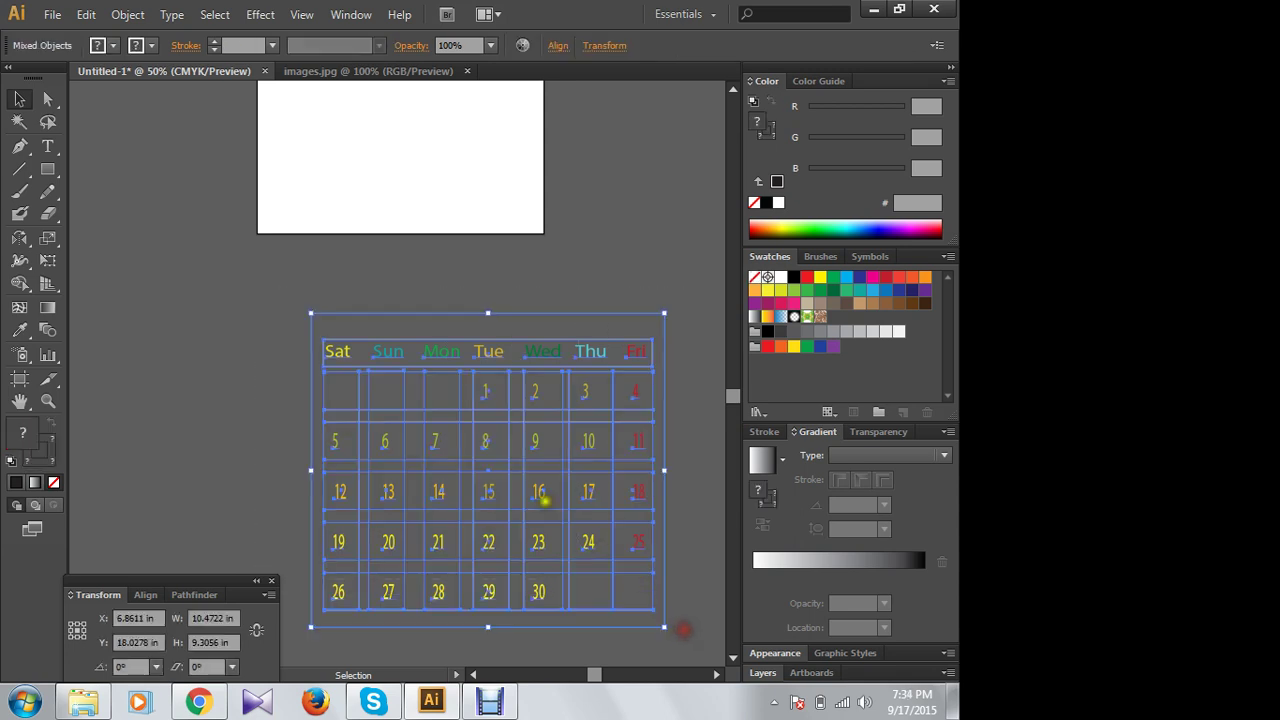
Step: Group the calendar's parts and scale the group down from its top-left corner
{"action": "right_click", "coordinate": [433, 352]}
{"action": "left_click", "coordinate": [481, 440]}
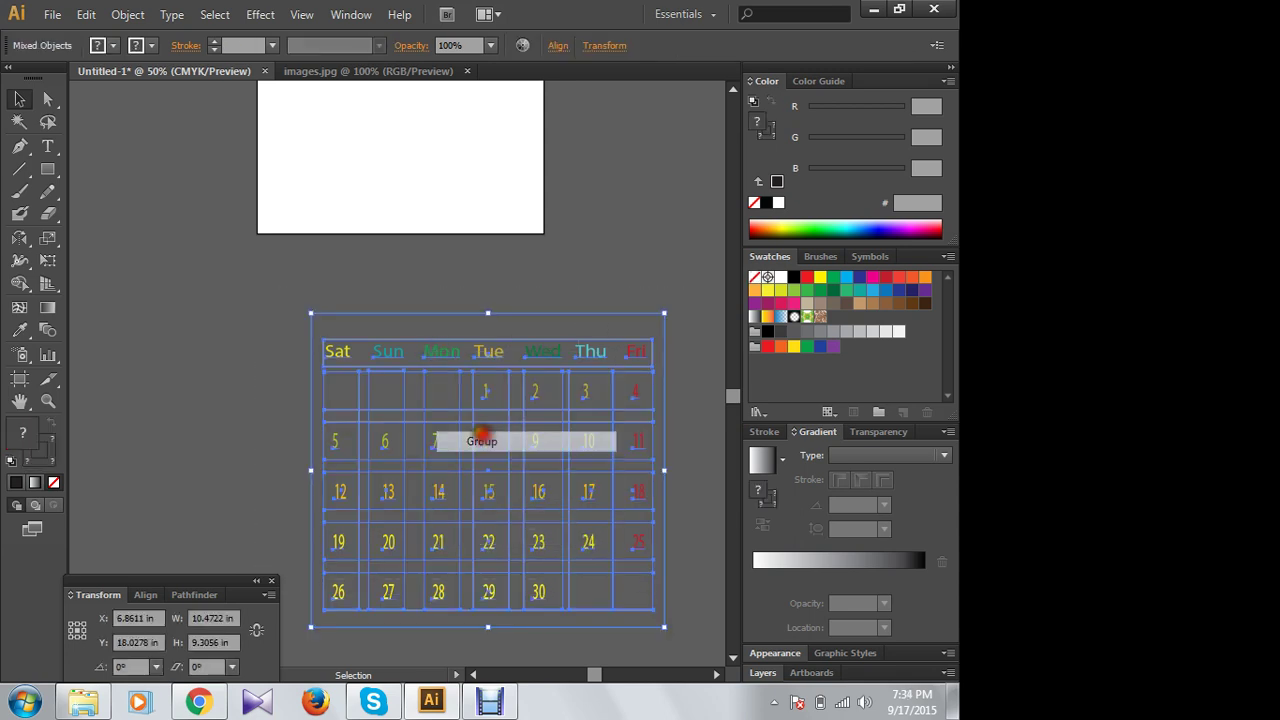
{"action": "left_click", "coordinate": [249, 277]}
{"action": "left_click", "coordinate": [310, 315]}
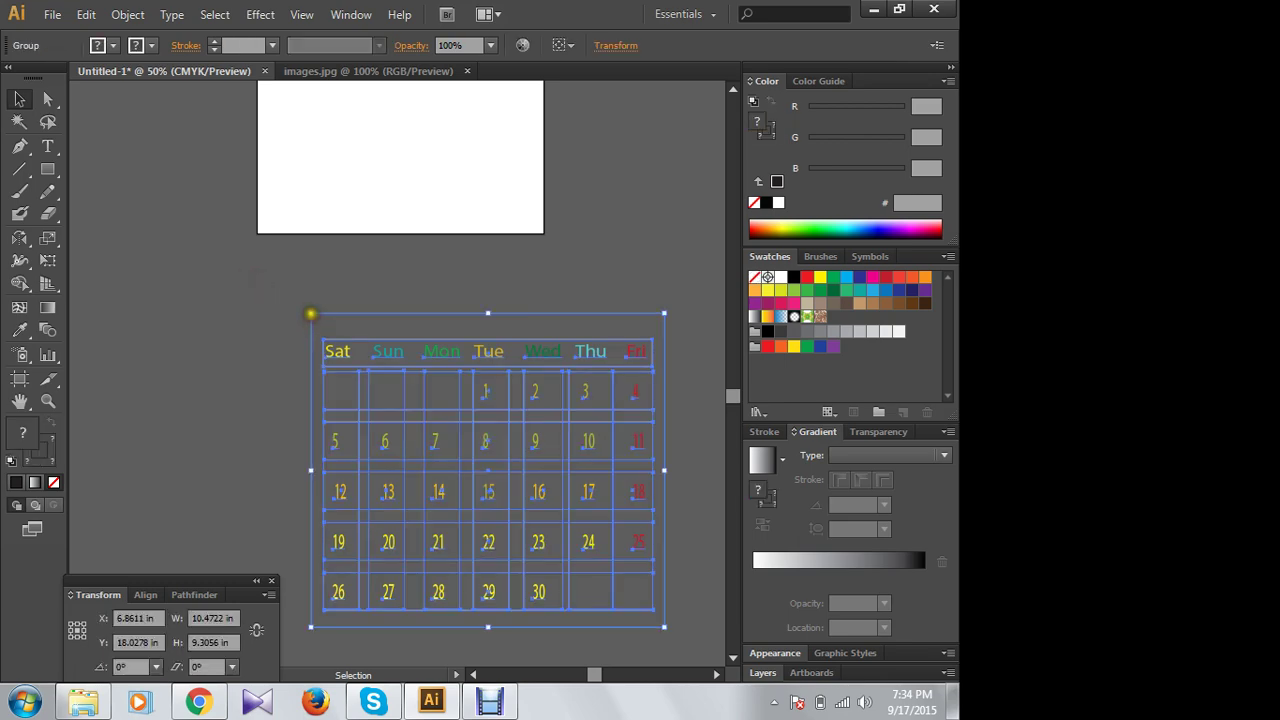
{"action": "left_click_drag", "start_coordinate": [310, 315], "coordinate": [376, 459]}
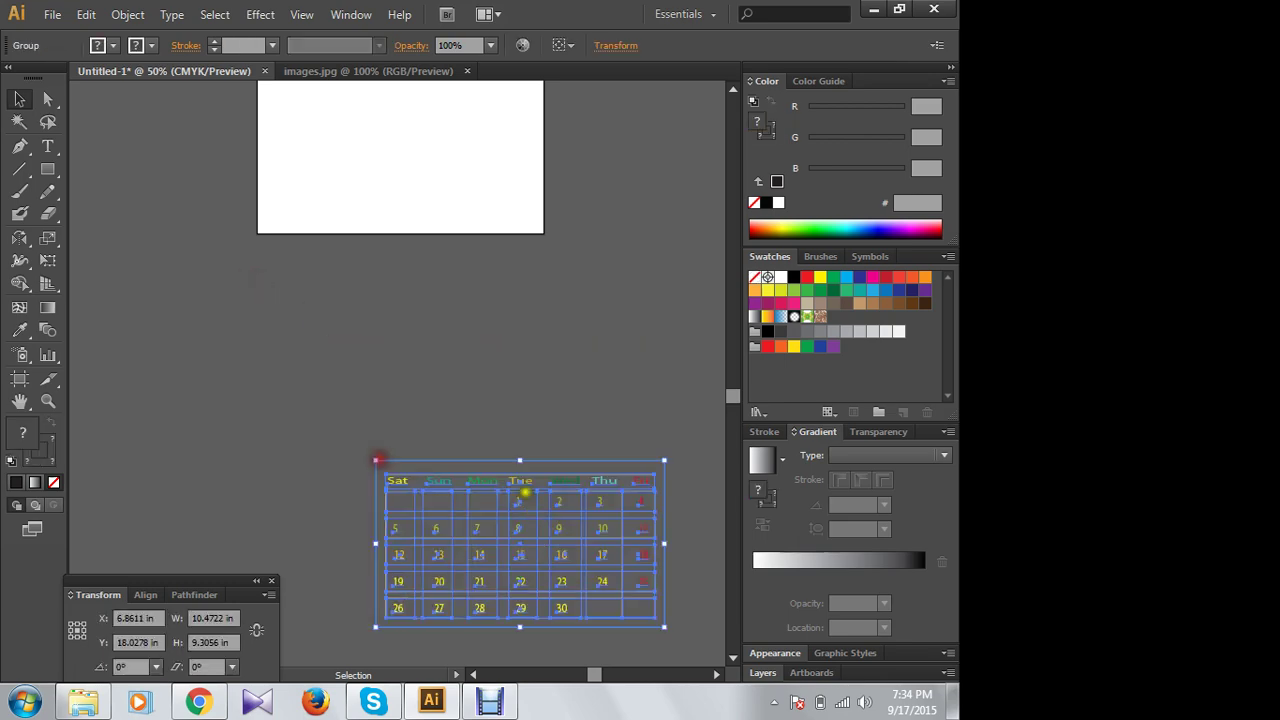
Step: Place an 8.5556 × 4.9444 in copy of the calendar over the black panel
{"action": "mouse_move", "coordinate": [526, 531]}
{"action": "left_mouse_down"}
{"action": "mouse_move", "coordinate": [488, 510]}
{"action": "mouse_move", "coordinate": [314, 291]}
{"action": "left_mouse_up"}
{"action": "left_click_drag", "start_coordinate": [377, 163], "coordinate": [507, 457]}
{"action": "mouse_move", "coordinate": [435, 557]}
{"action": "left_mouse_down"}
{"action": "mouse_move", "coordinate": [152, 221]}
{"action": "mouse_move", "coordinate": [180, 289]}
{"action": "left_mouse_up"}
{"action": "left_click", "coordinate": [323, 466]}
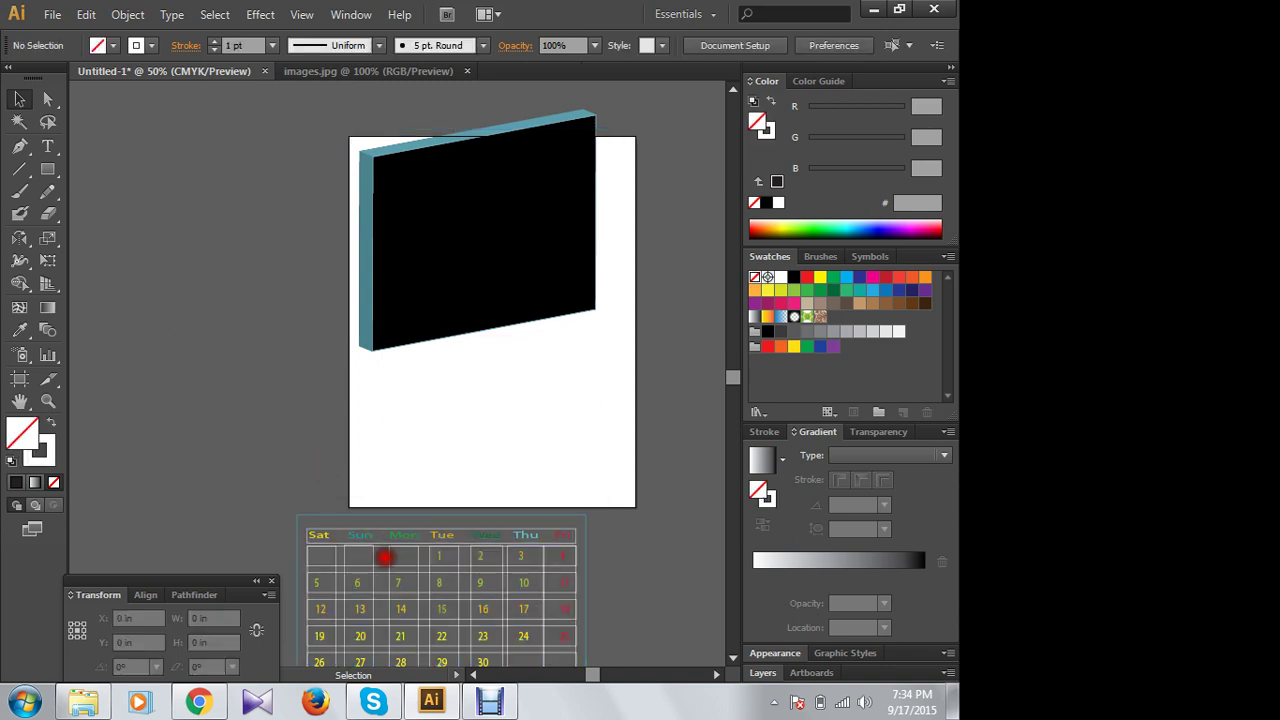
{"action": "left_click_drag", "start_coordinate": [385, 557], "coordinate": [214, 417]}
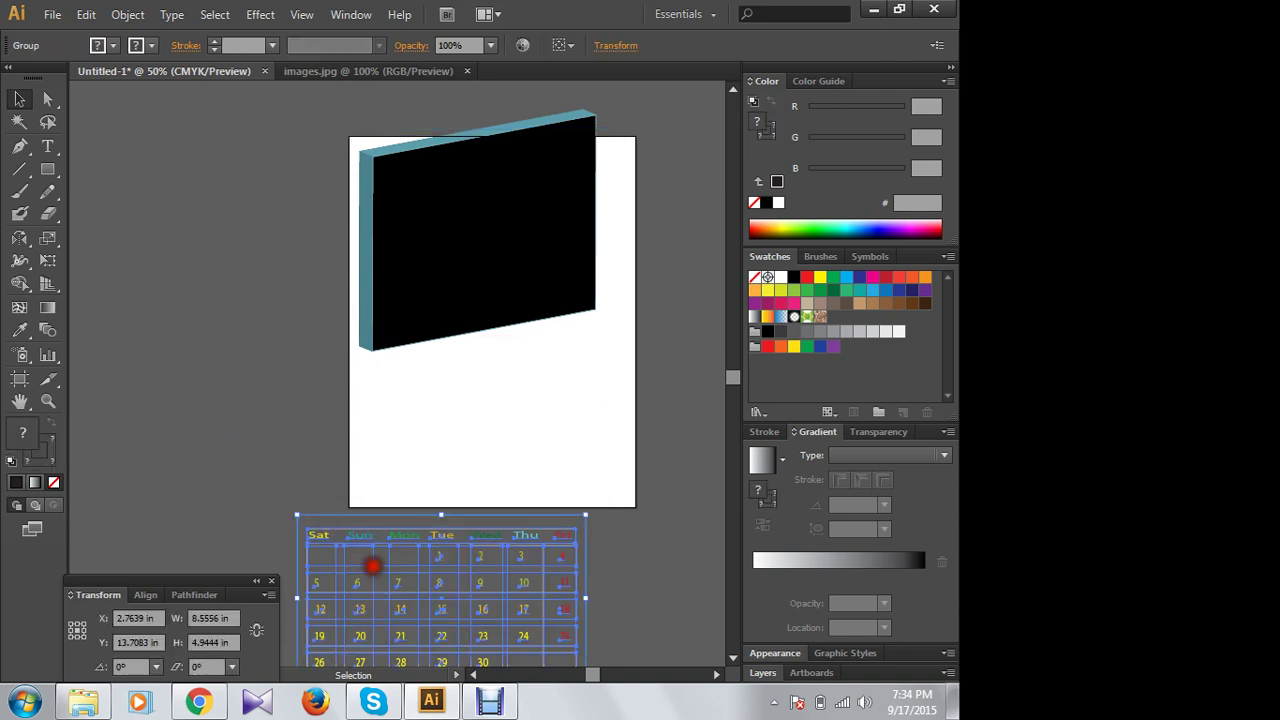
{"action": "mouse_move", "coordinate": [370, 590]}
{"action": "left_mouse_down"}
{"action": "mouse_move", "coordinate": [188, 371]}
{"action": "mouse_move", "coordinate": [190, 443]}
{"action": "left_mouse_up"}
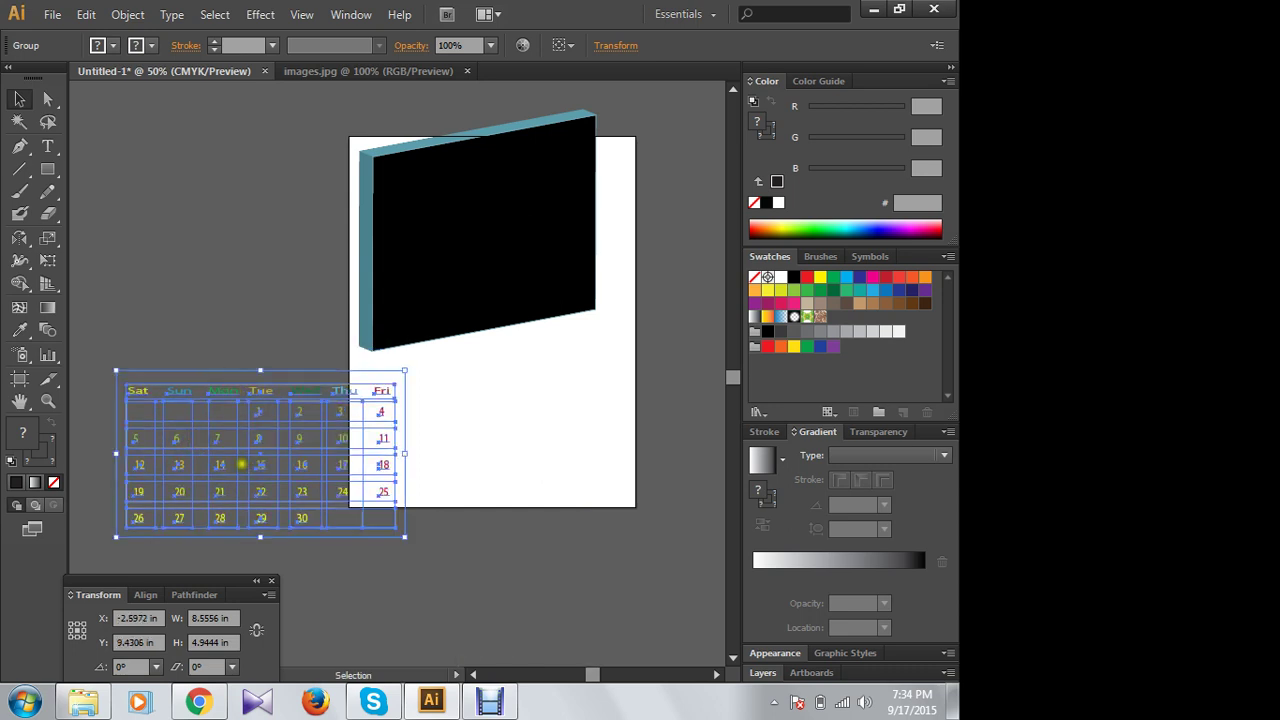
{"action": "left_click_drag", "start_coordinate": [259, 491], "coordinate": [592, 214]}
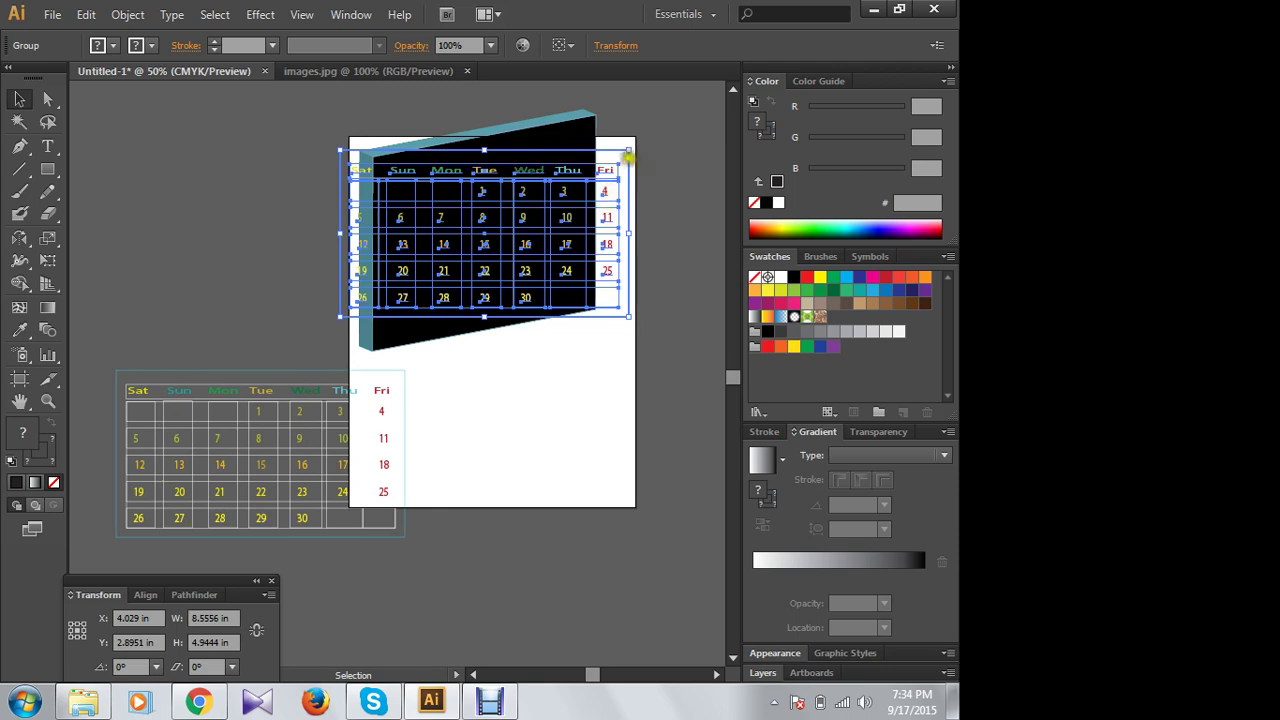
Step: Shrink, move and rotate the calendar copy onto the black face
{"action": "mouse_move", "coordinate": [628, 148]}
{"action": "left_mouse_down"}
{"action": "mouse_move", "coordinate": [567, 208]}
{"action": "mouse_move", "coordinate": [560, 184]}
{"action": "left_mouse_up"}
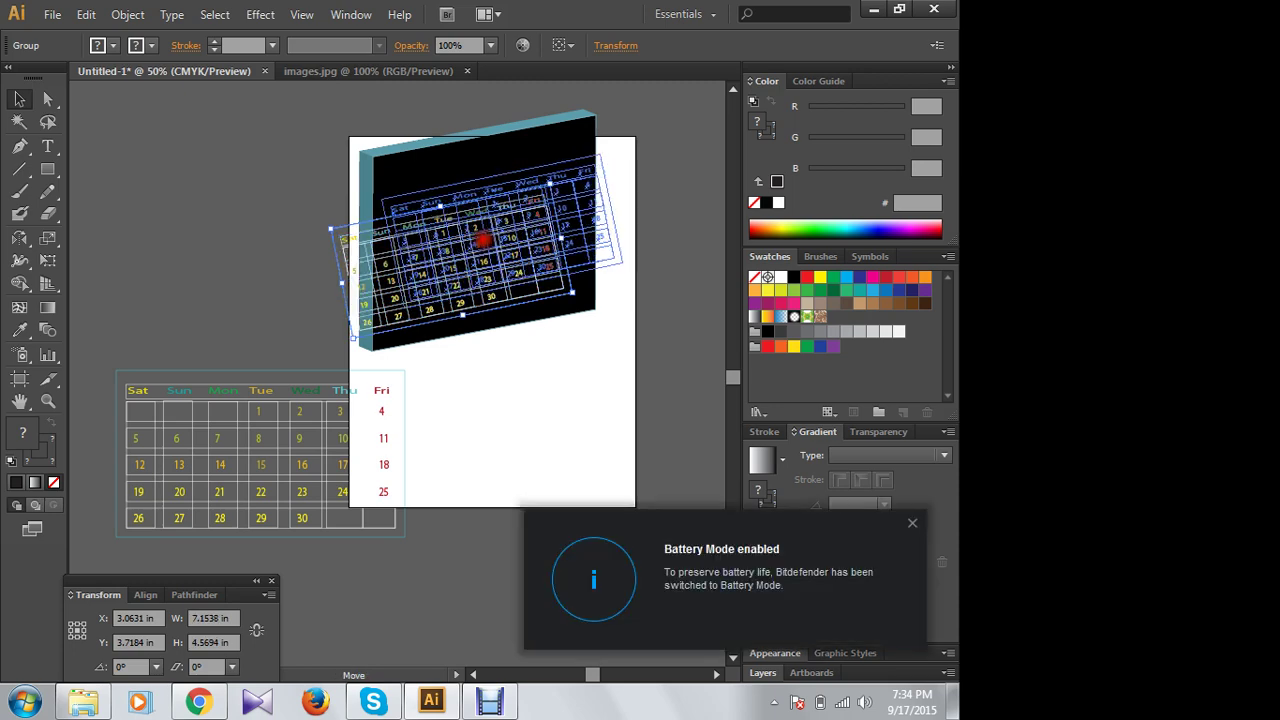
{"action": "left_click_drag", "start_coordinate": [432, 270], "coordinate": [472, 242]}
{"action": "left_click_drag", "start_coordinate": [592, 150], "coordinate": [606, 175]}
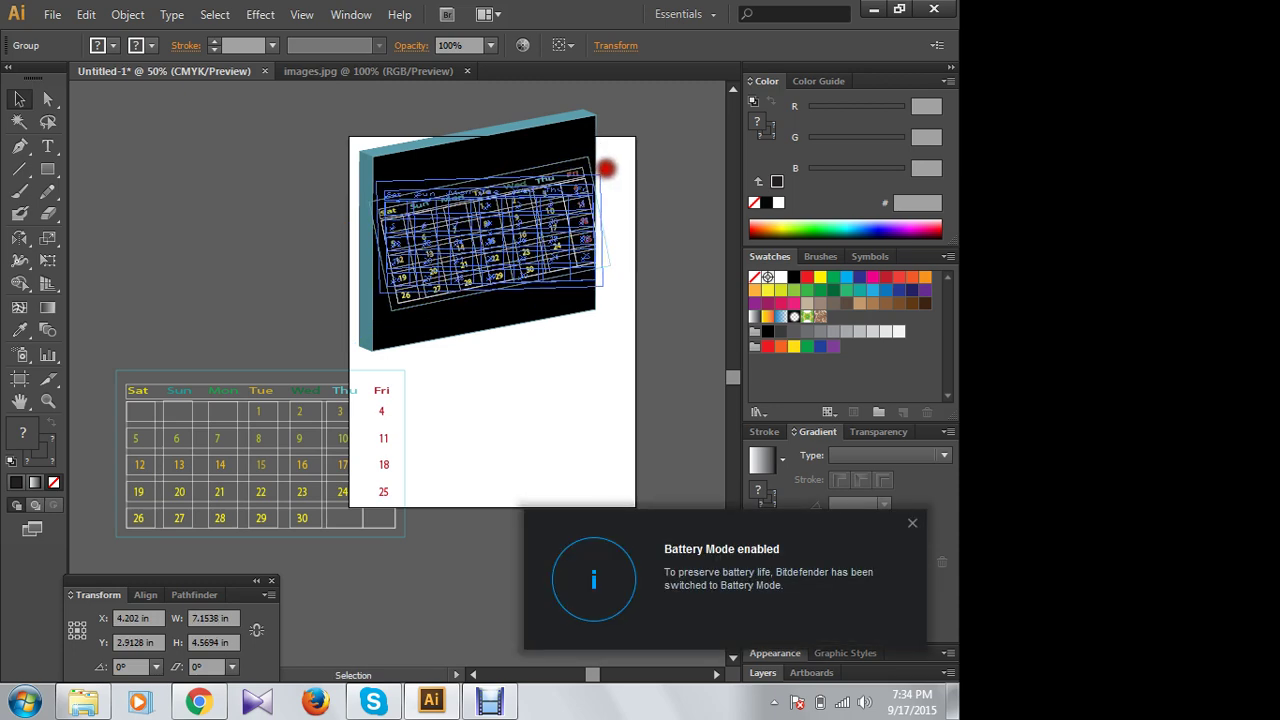
{"action": "mouse_move", "coordinate": [606, 175]}
{"action": "left_mouse_down"}
{"action": "mouse_move", "coordinate": [608, 230]}
{"action": "mouse_move", "coordinate": [589, 229]}
{"action": "left_mouse_up"}
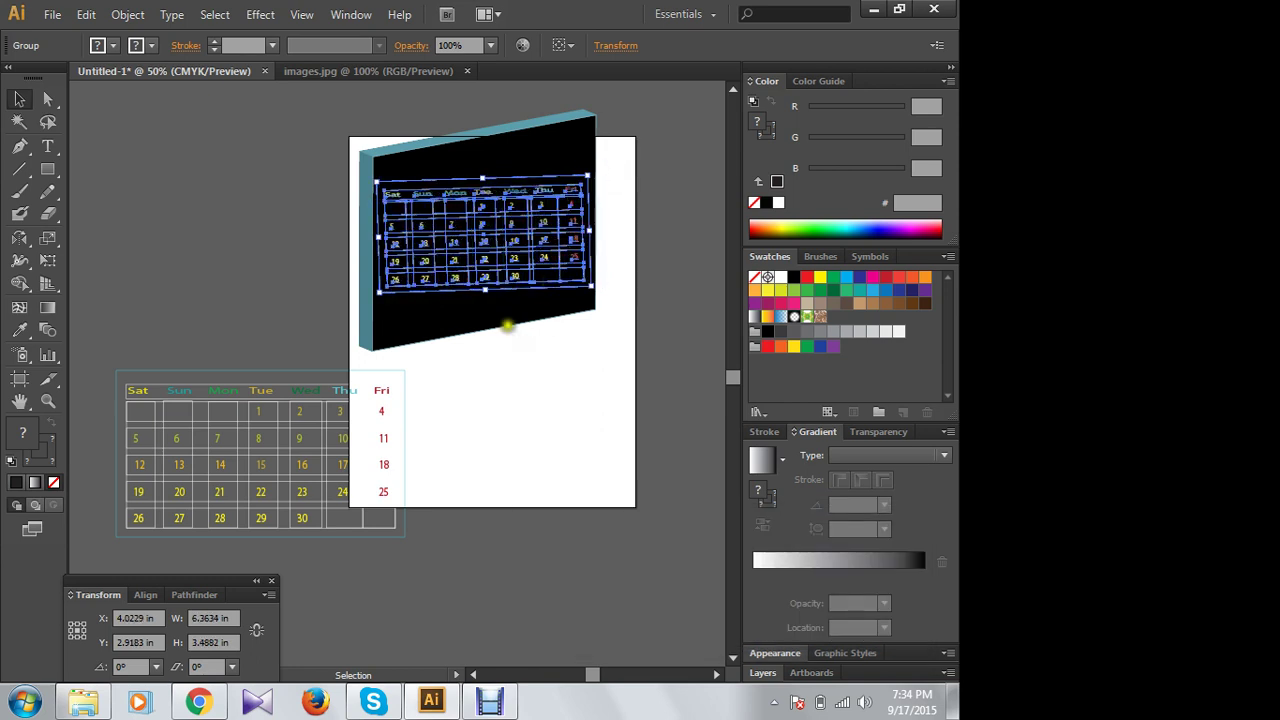
{"action": "left_click_drag", "start_coordinate": [485, 289], "coordinate": [491, 304]}
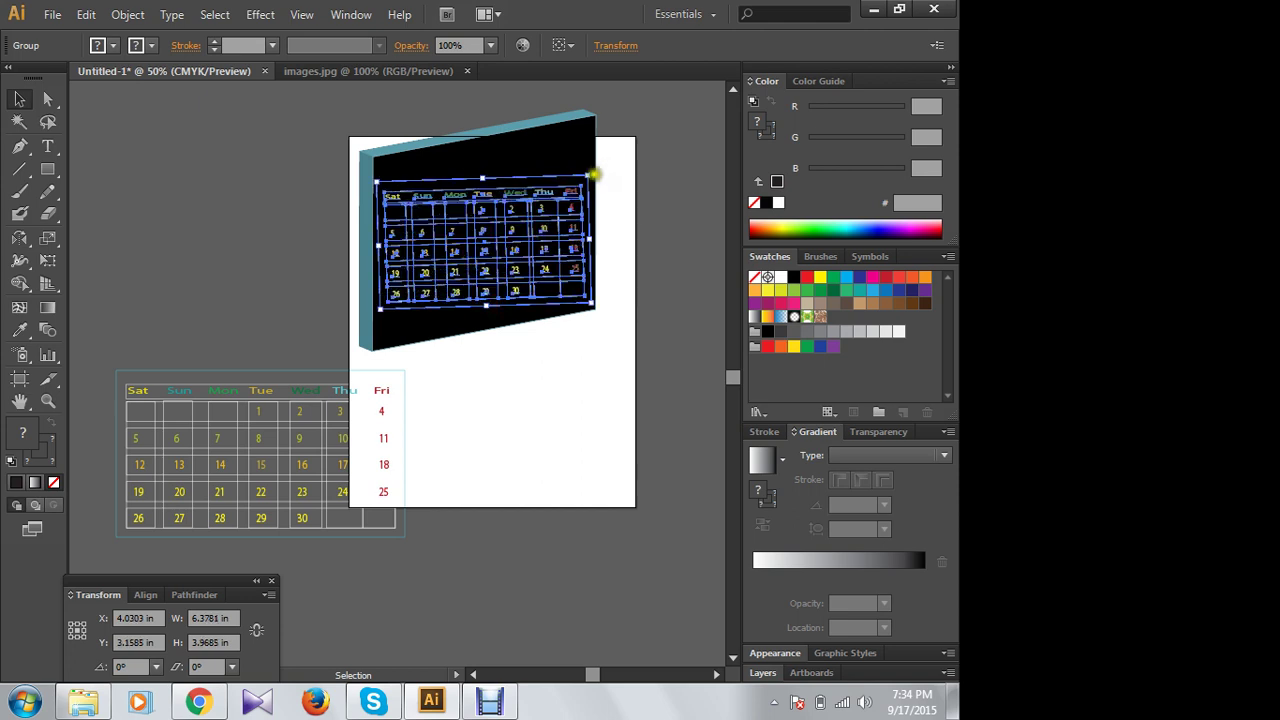
{"action": "left_click_drag", "start_coordinate": [595, 176], "coordinate": [597, 167]}
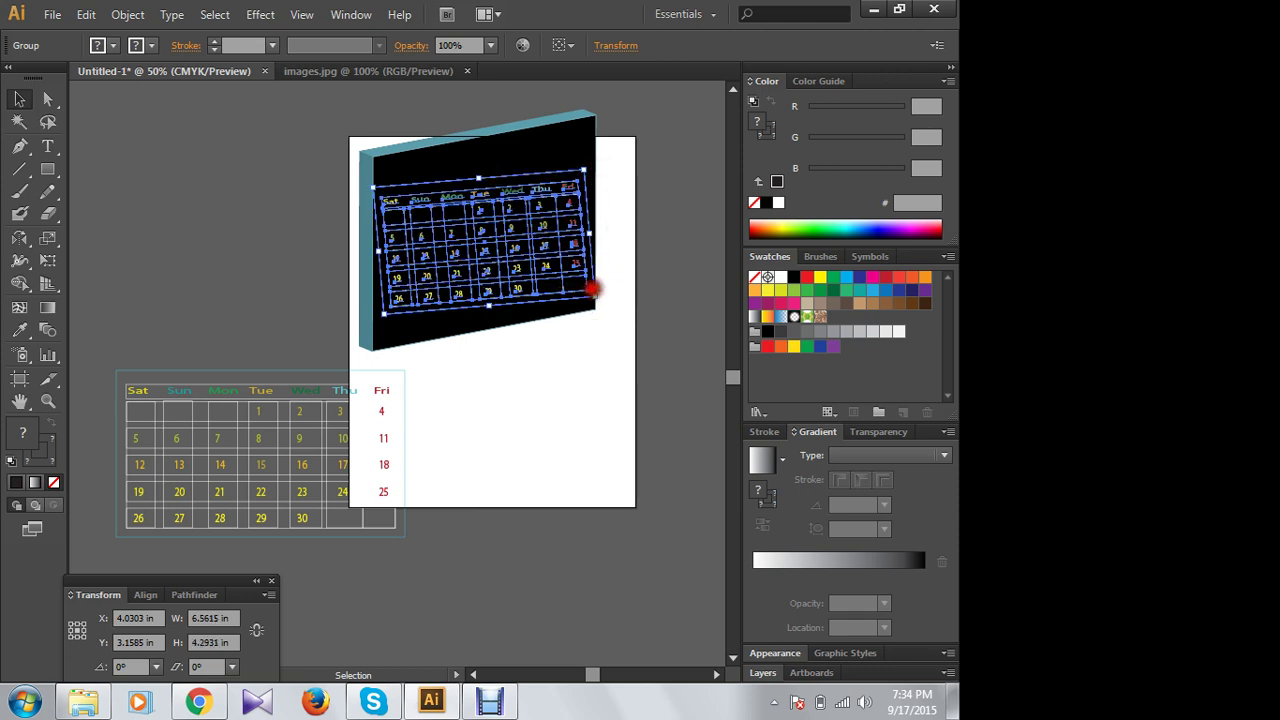
{"action": "left_click_drag", "start_coordinate": [593, 289], "coordinate": [586, 278]}
{"action": "left_click", "coordinate": [621, 236]}
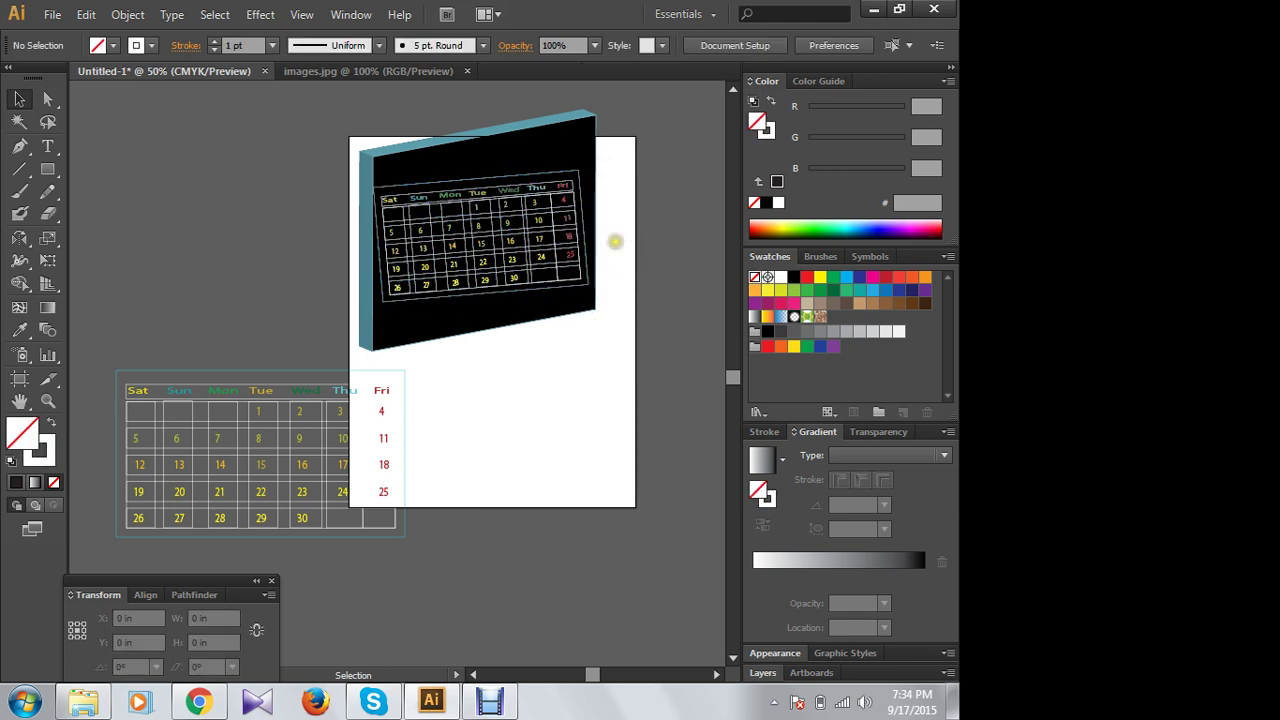
Step: Fine-tune the calendar's corners and edges to 6.0163 × 4.3761 in on the slanted face
{"action": "left_click", "coordinate": [480, 228]}
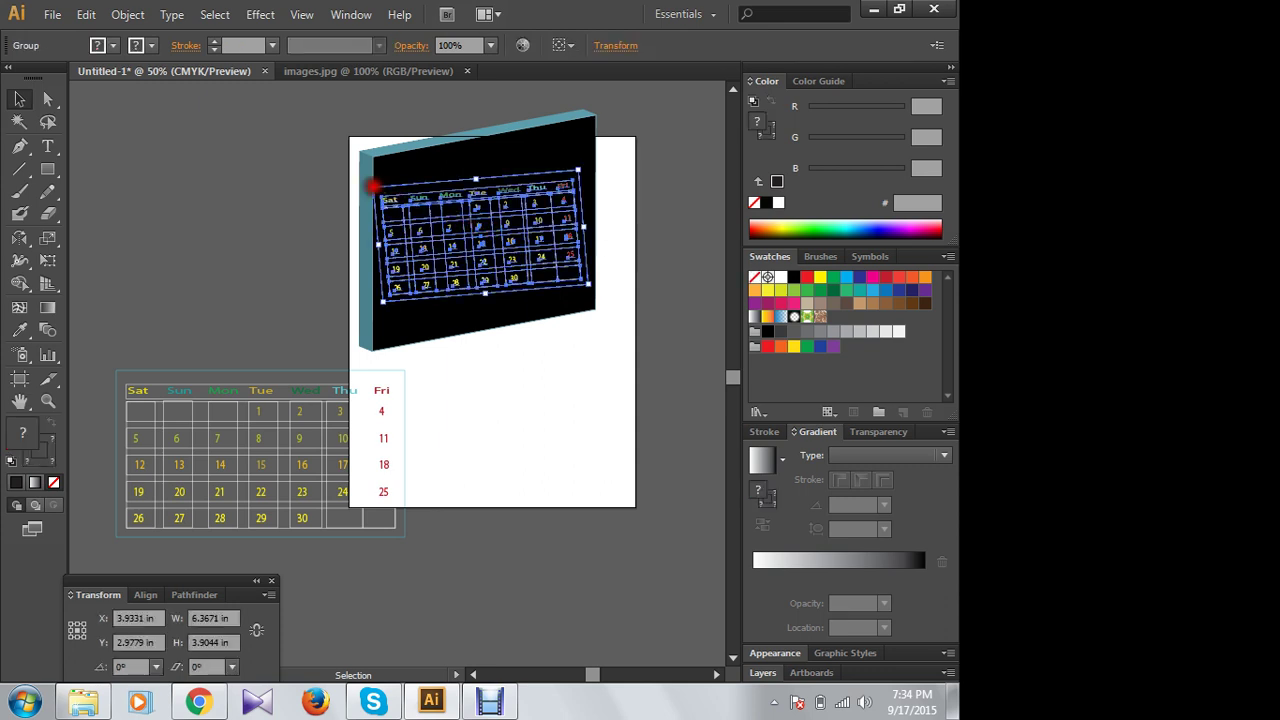
{"action": "left_click_drag", "start_coordinate": [372, 186], "coordinate": [386, 188]}
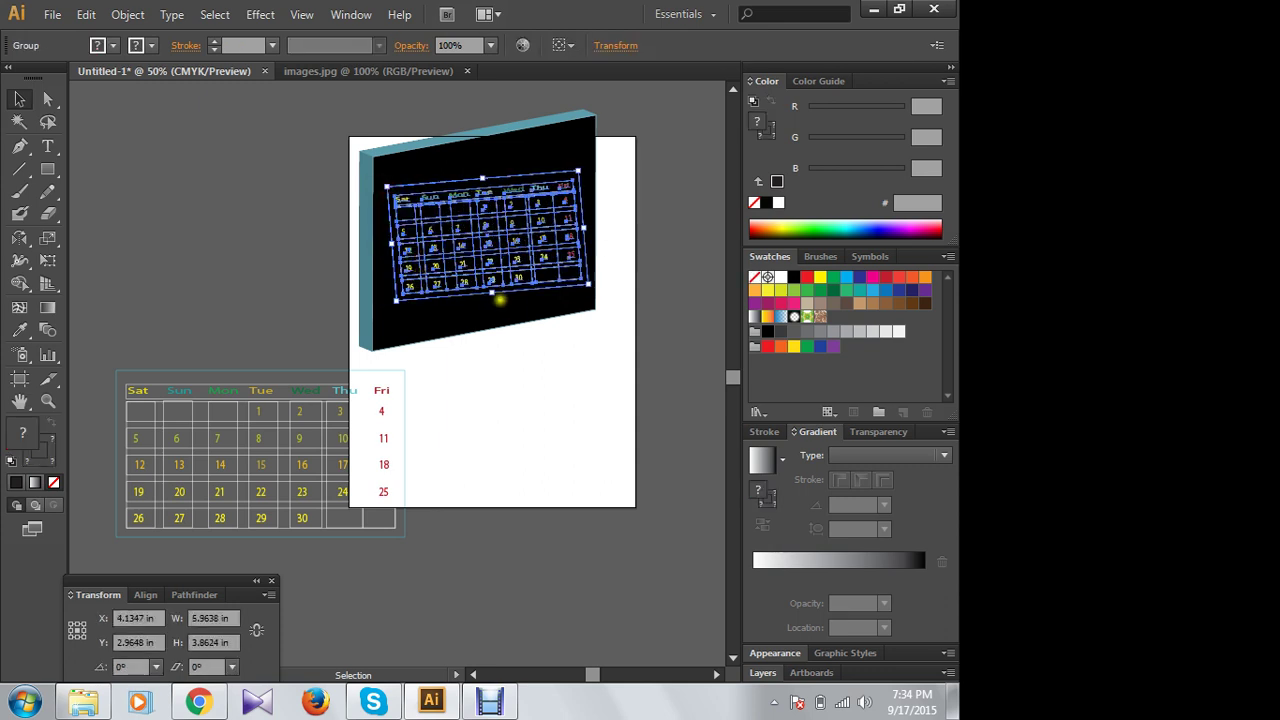
{"action": "left_click_drag", "start_coordinate": [492, 293], "coordinate": [493, 305]}
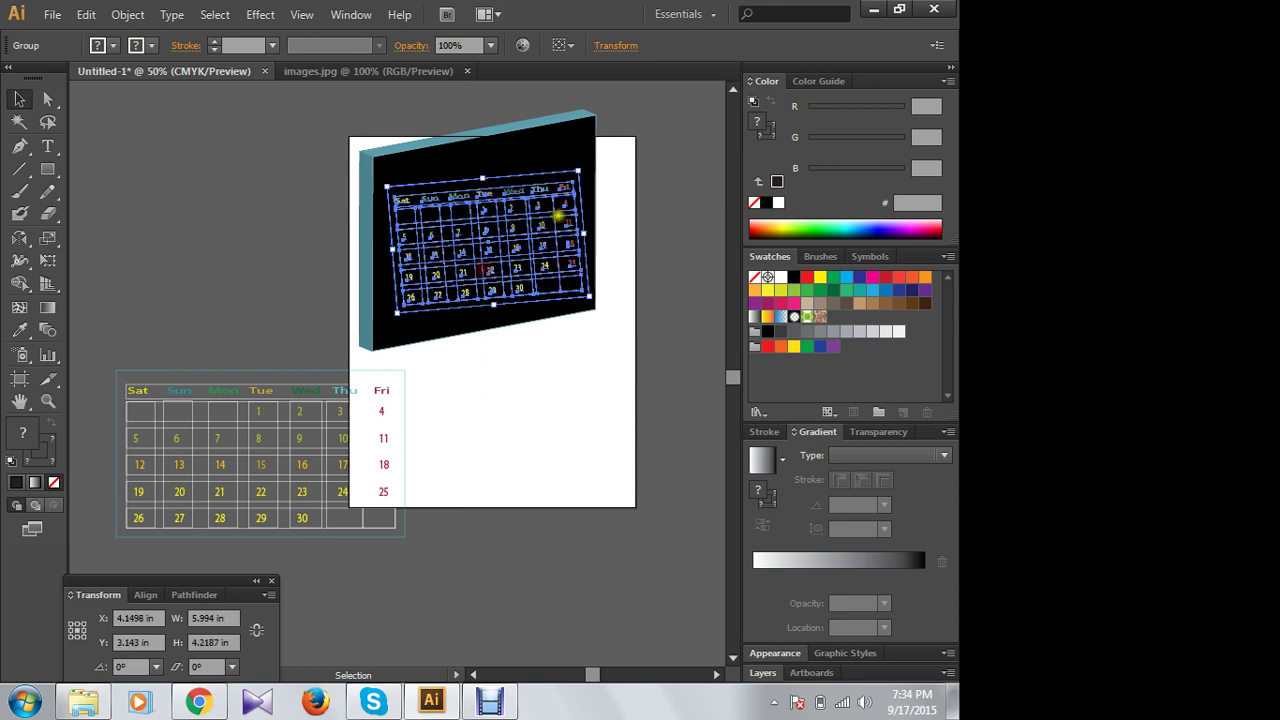
{"action": "left_click_drag", "start_coordinate": [588, 172], "coordinate": [573, 164]}
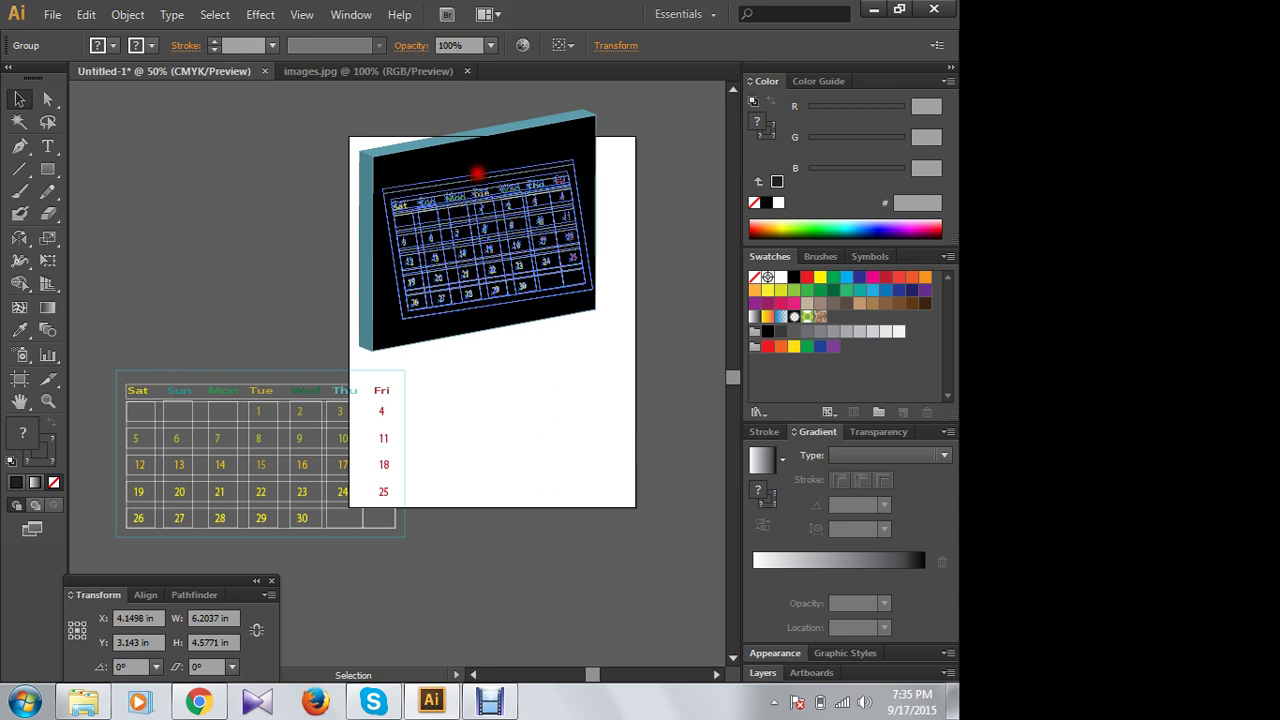
{"action": "left_click_drag", "start_coordinate": [478, 178], "coordinate": [477, 172]}
{"action": "left_click", "coordinate": [281, 195]}
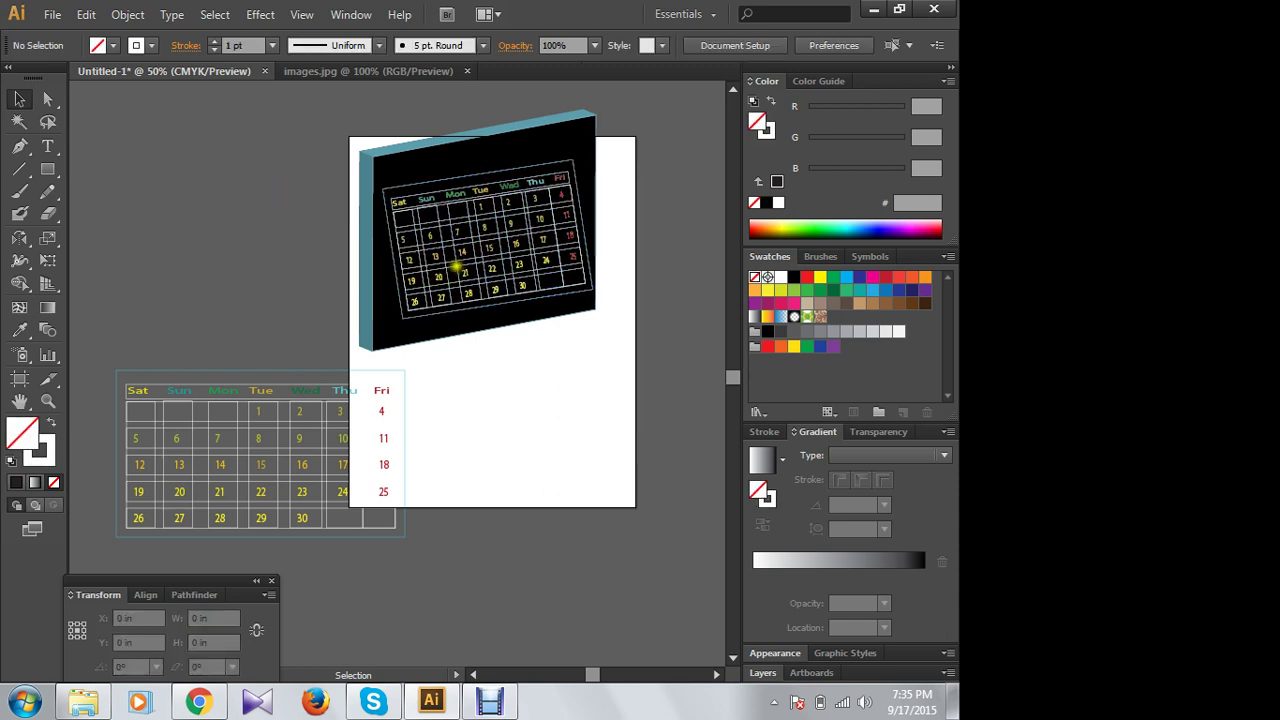
{"action": "left_click", "coordinate": [459, 268]}
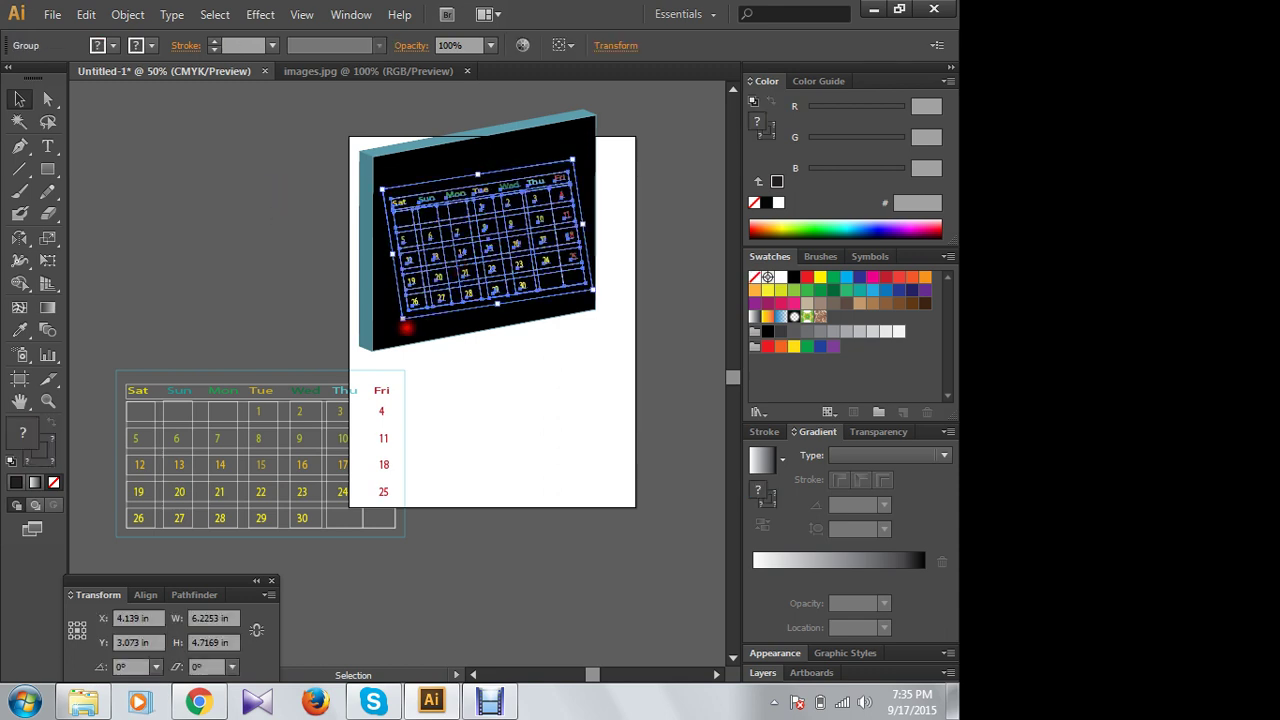
{"action": "left_click_drag", "start_coordinate": [406, 327], "coordinate": [392, 322]}
{"action": "left_click", "coordinate": [273, 267]}
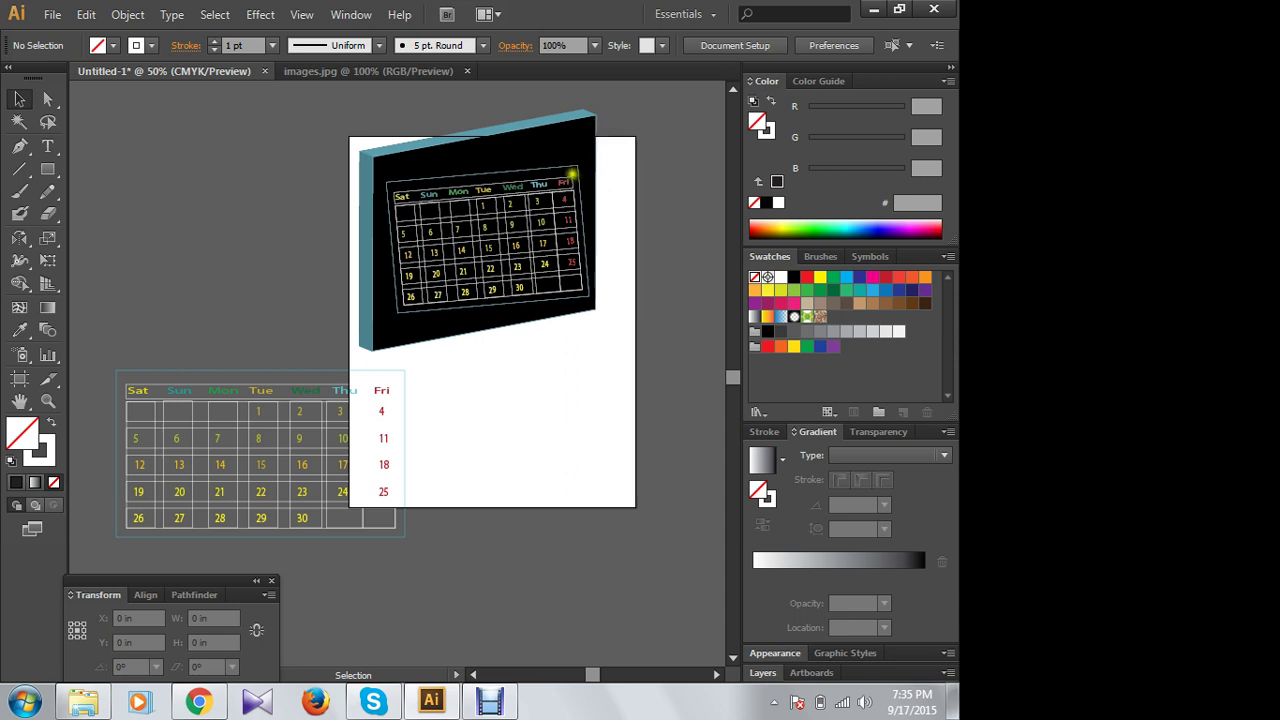
{"action": "left_click", "coordinate": [577, 168]}
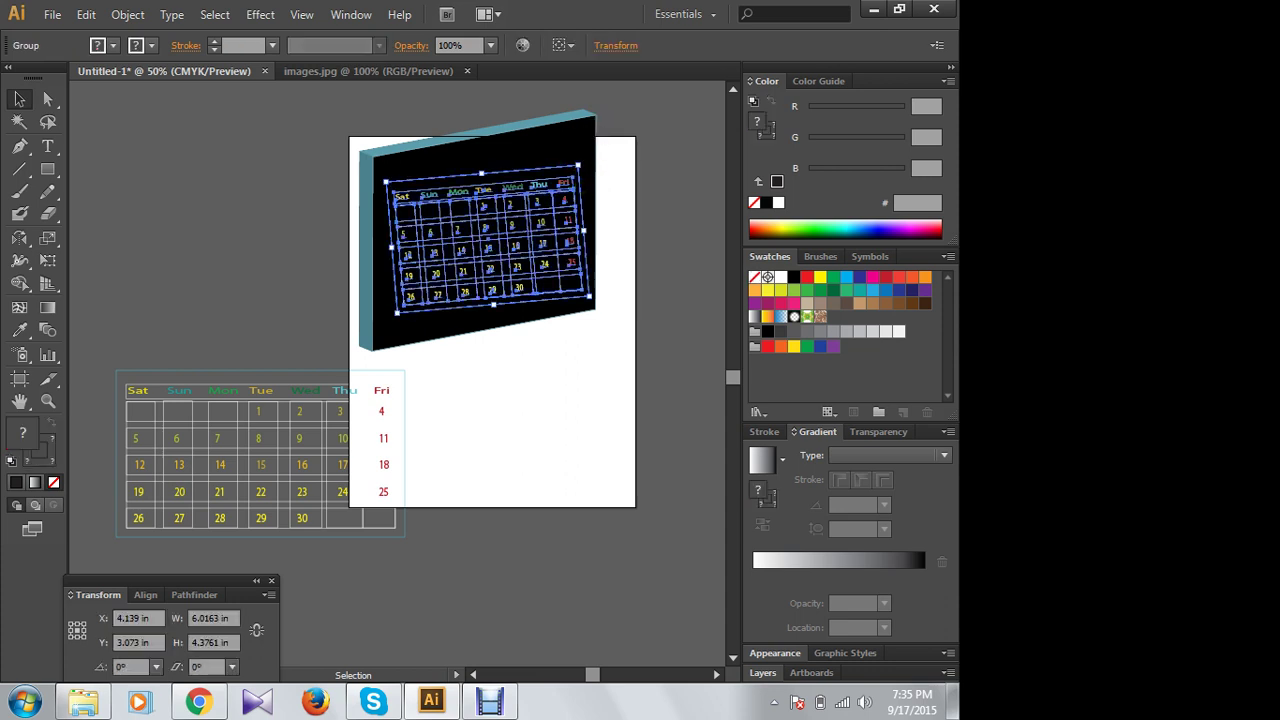
{"action": "left_click", "coordinate": [646, 183]}
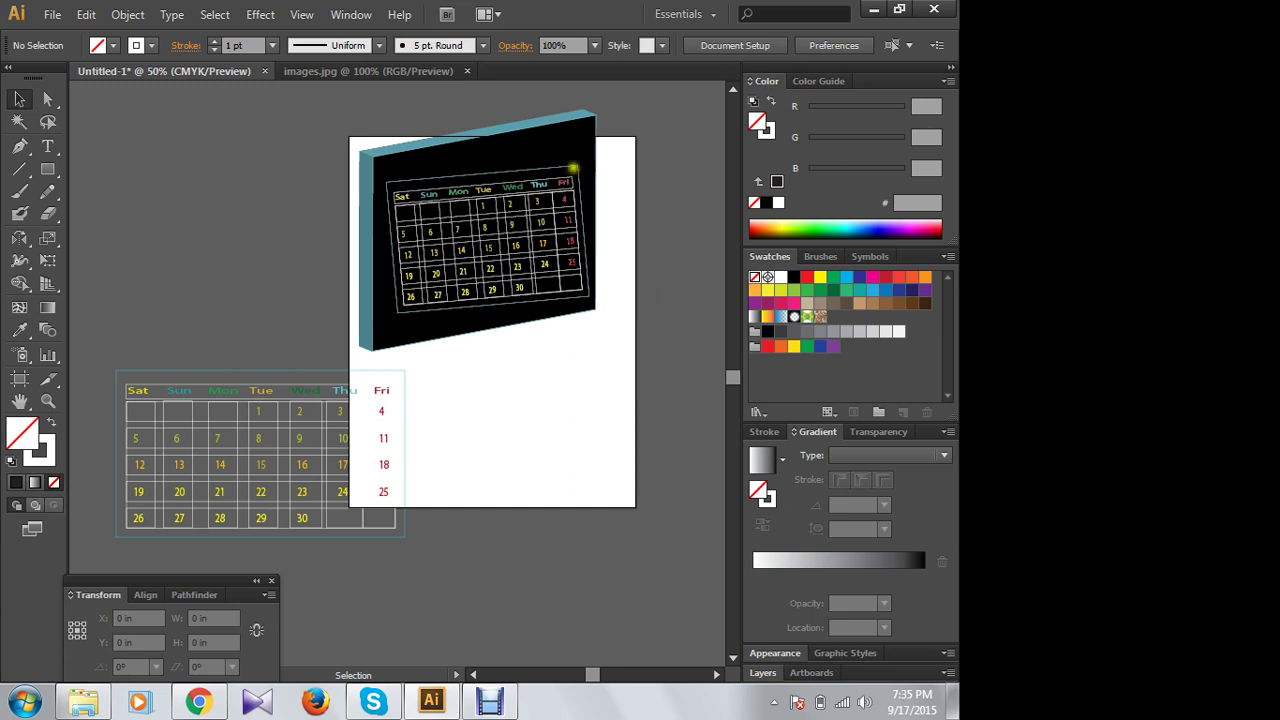
{"action": "left_click", "coordinate": [572, 168]}
{"action": "left_click", "coordinate": [47, 98]}
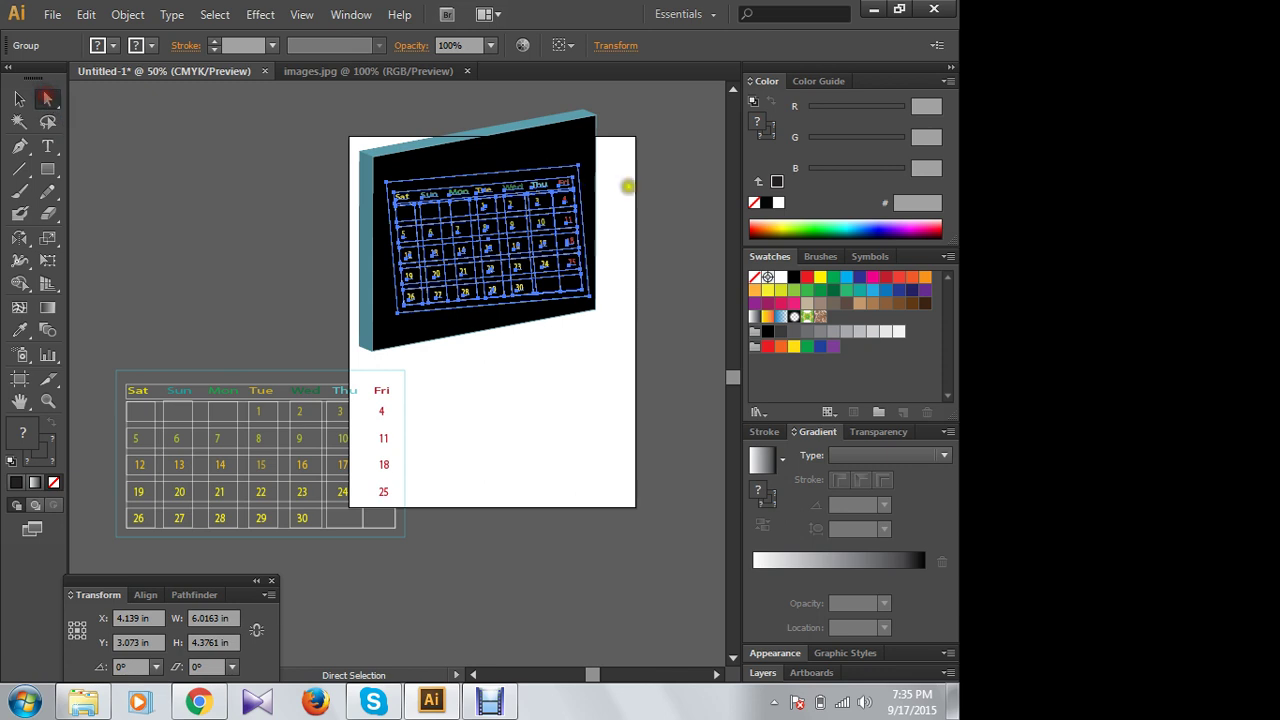
Step: Move the calendar frame's top-right corner point up and to the right
{"action": "mouse_move", "coordinate": [576, 165]}
{"action": "left_mouse_down"}
{"action": "mouse_move", "coordinate": [583, 181]}
{"action": "mouse_move", "coordinate": [571, 163]}
{"action": "left_mouse_up"}
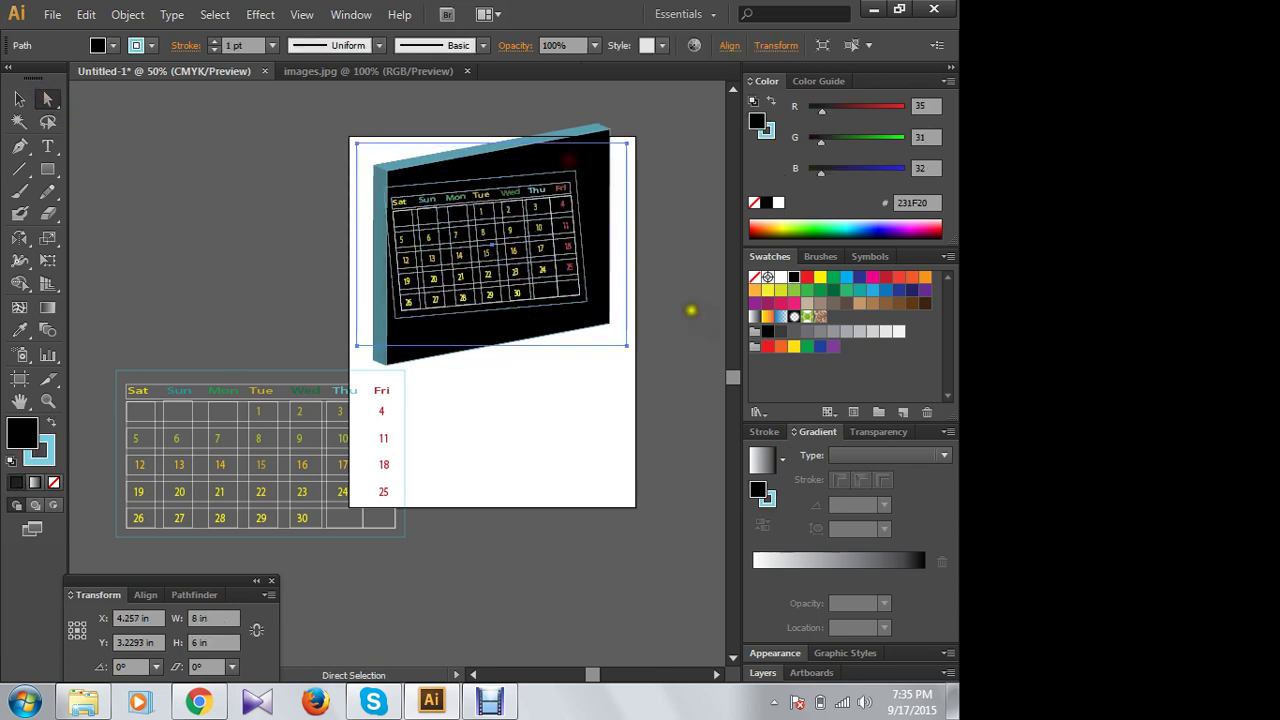
{"action": "left_click", "coordinate": [309, 233]}
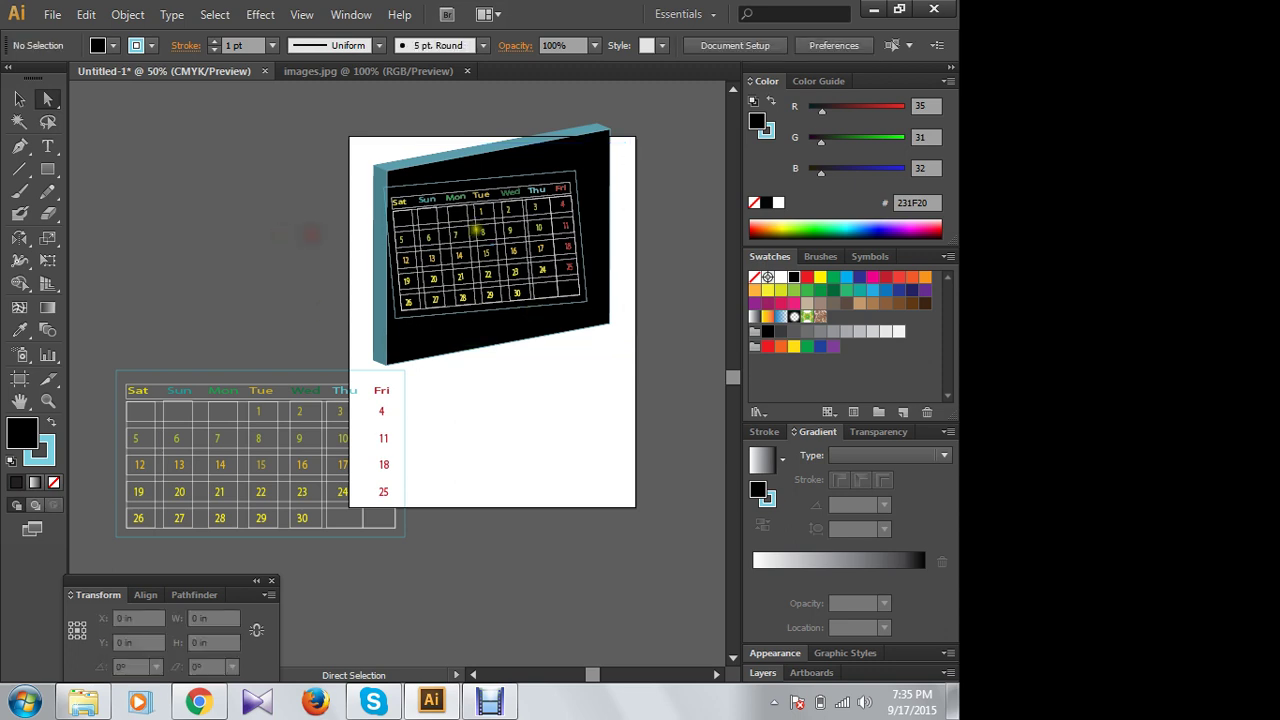
{"action": "left_click", "coordinate": [476, 230]}
{"action": "left_click", "coordinate": [569, 175]}
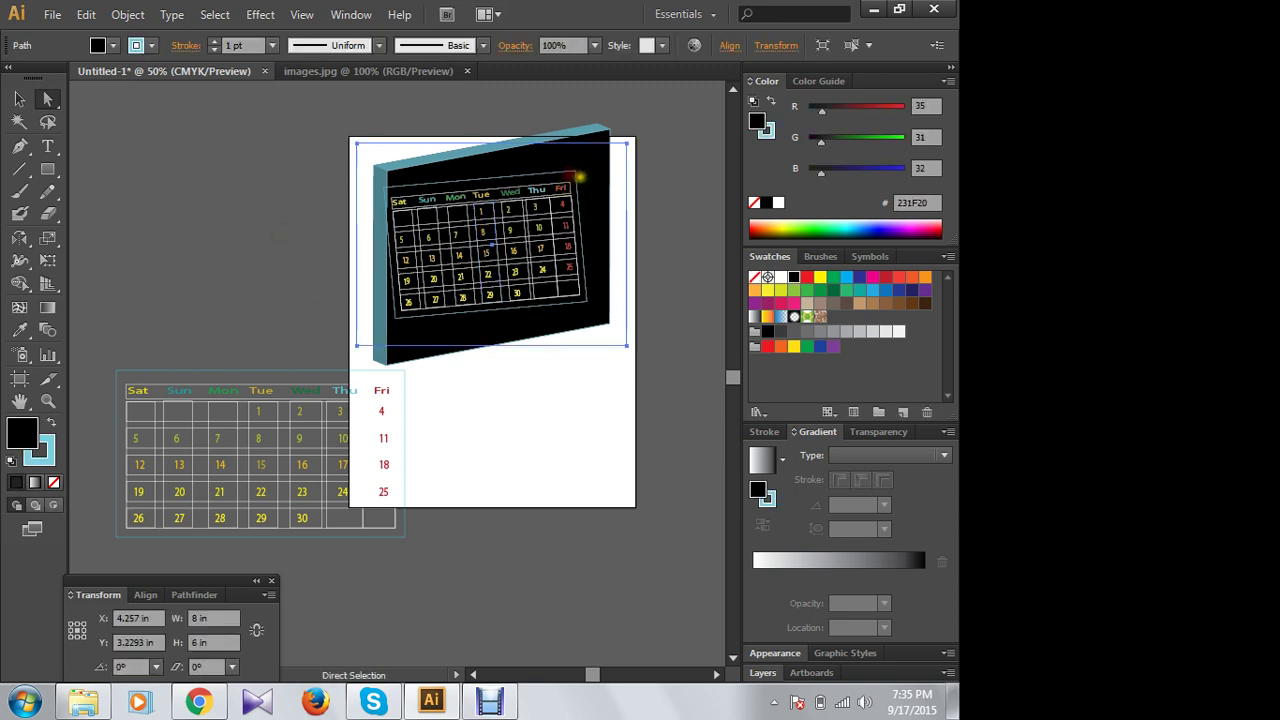
{"action": "left_click", "coordinate": [266, 189]}
{"action": "left_click_drag", "start_coordinate": [572, 173], "coordinate": [594, 156]}
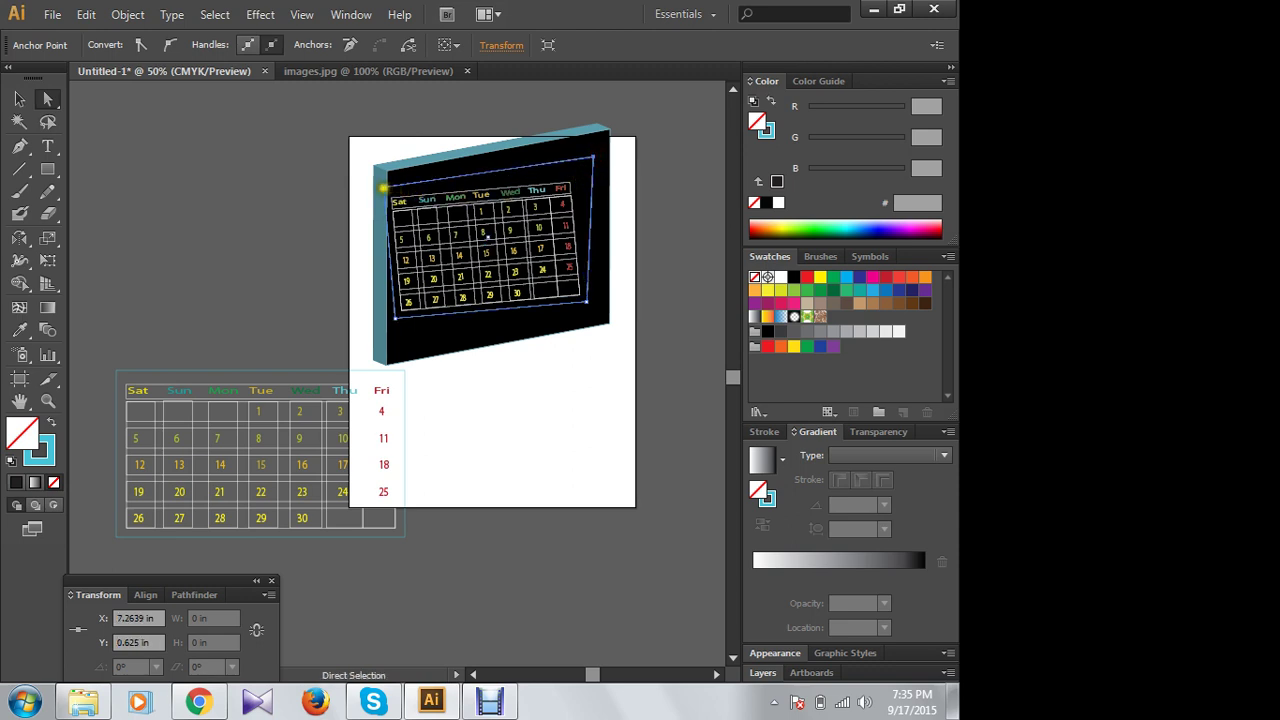
Step: Shift the frame's upper-left, lower-right and lower-left points to follow the board's slanted edges
{"action": "left_click_drag", "start_coordinate": [383, 187], "coordinate": [400, 189]}
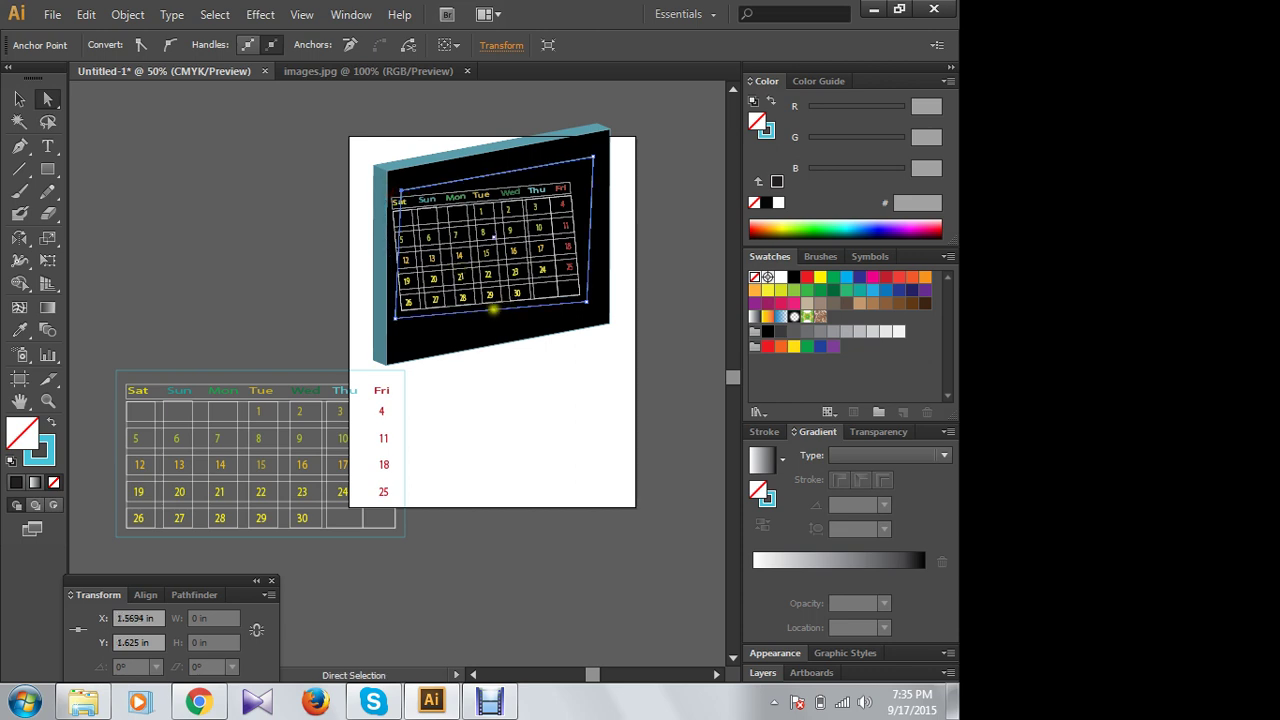
{"action": "left_click", "coordinate": [493, 310]}
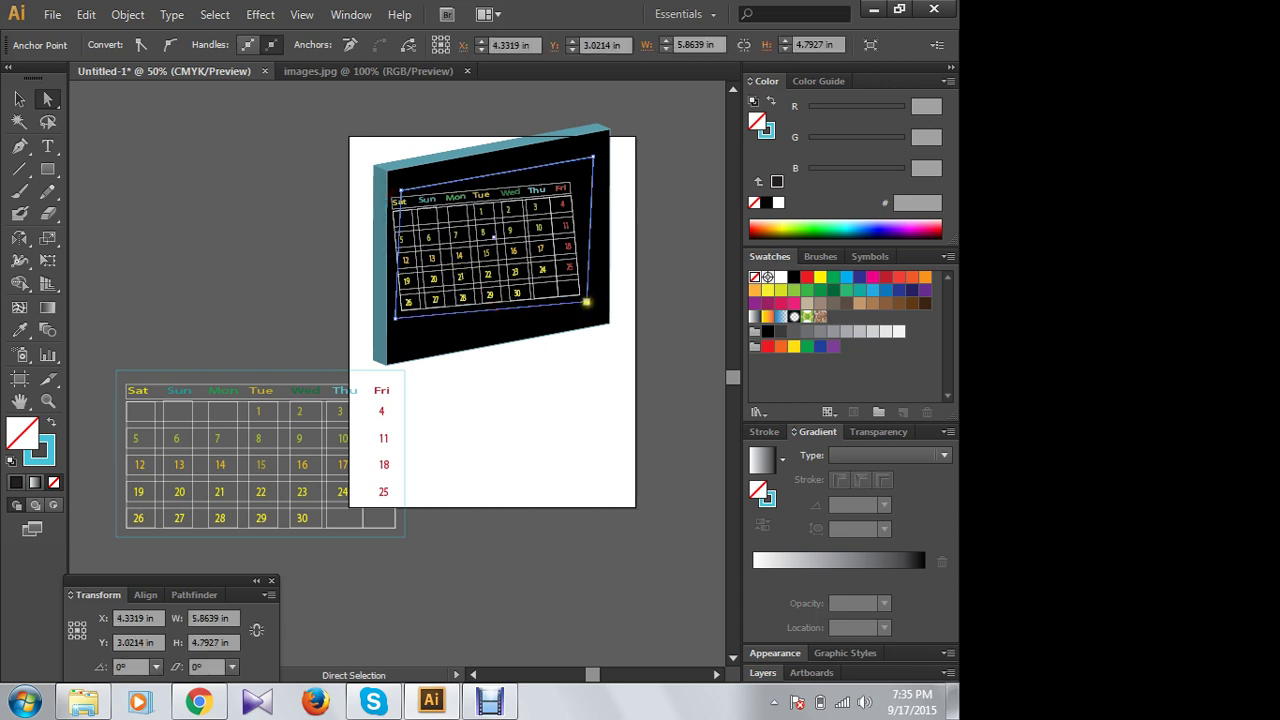
{"action": "left_click_drag", "start_coordinate": [586, 301], "coordinate": [596, 302]}
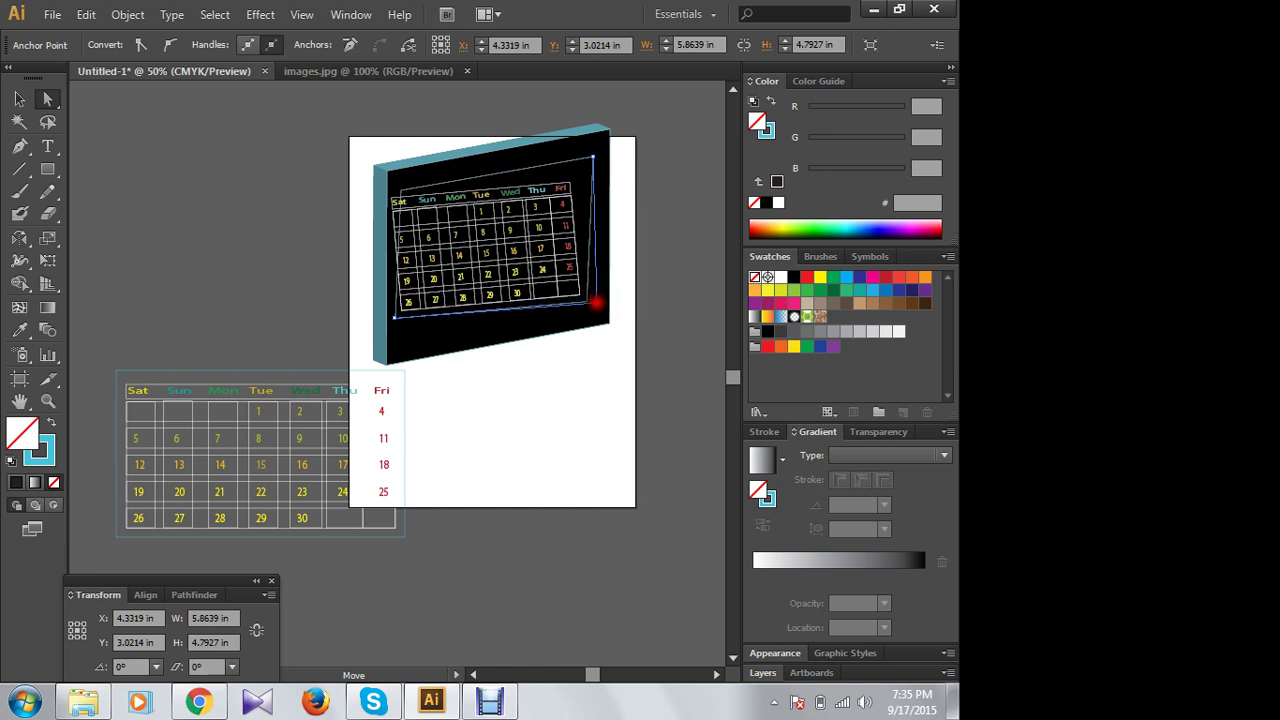
{"action": "left_click", "coordinate": [391, 317]}
{"action": "left_click_drag", "start_coordinate": [395, 317], "coordinate": [408, 329]}
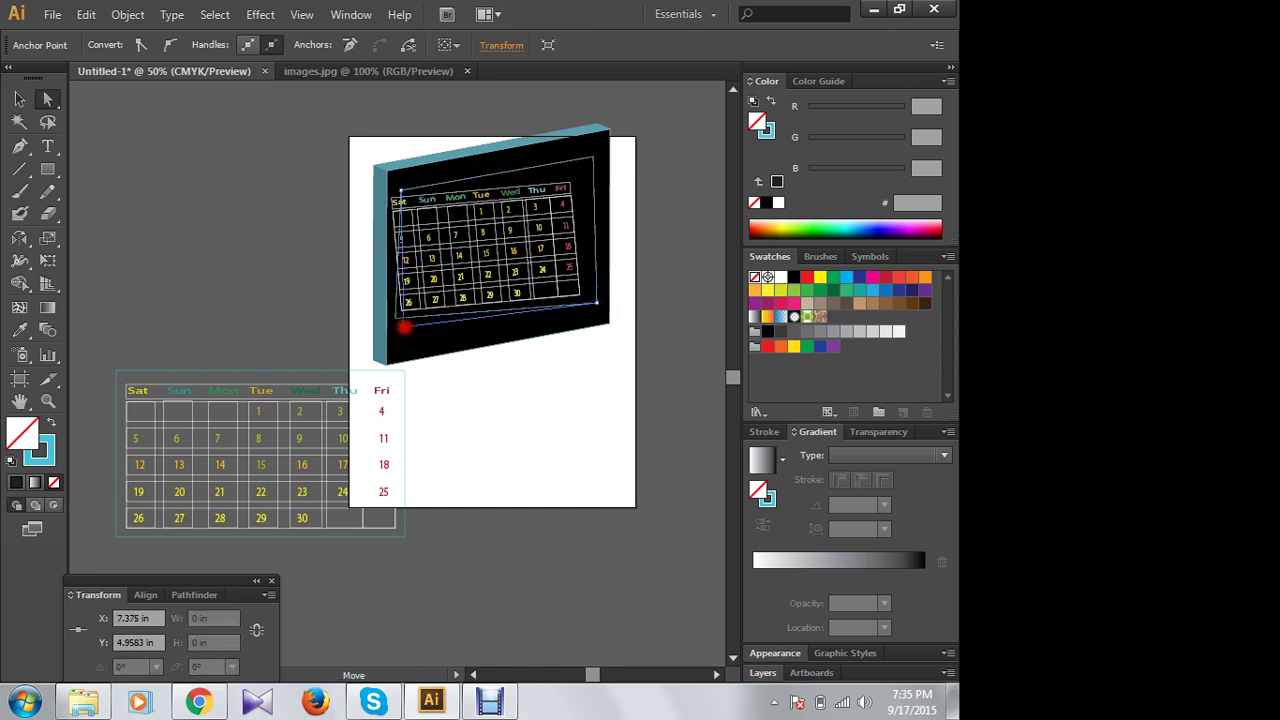
{"action": "left_click", "coordinate": [278, 258]}
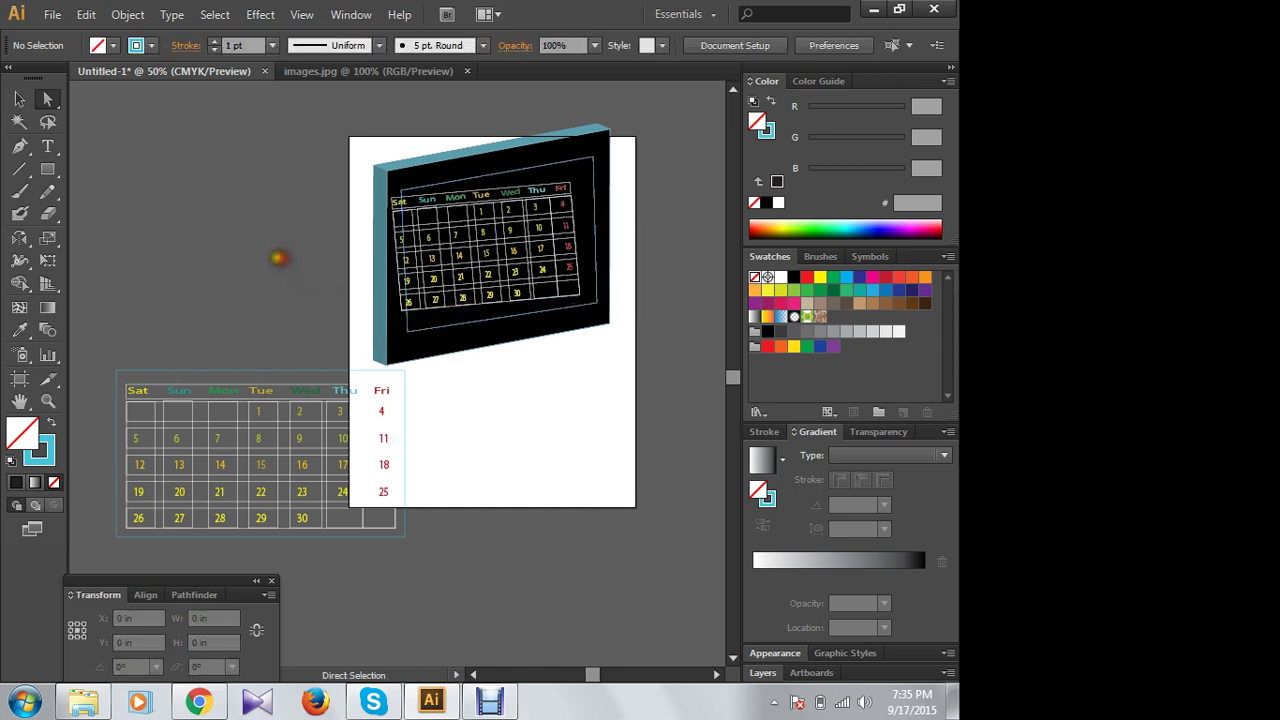
{"action": "left_click", "coordinate": [19, 98]}
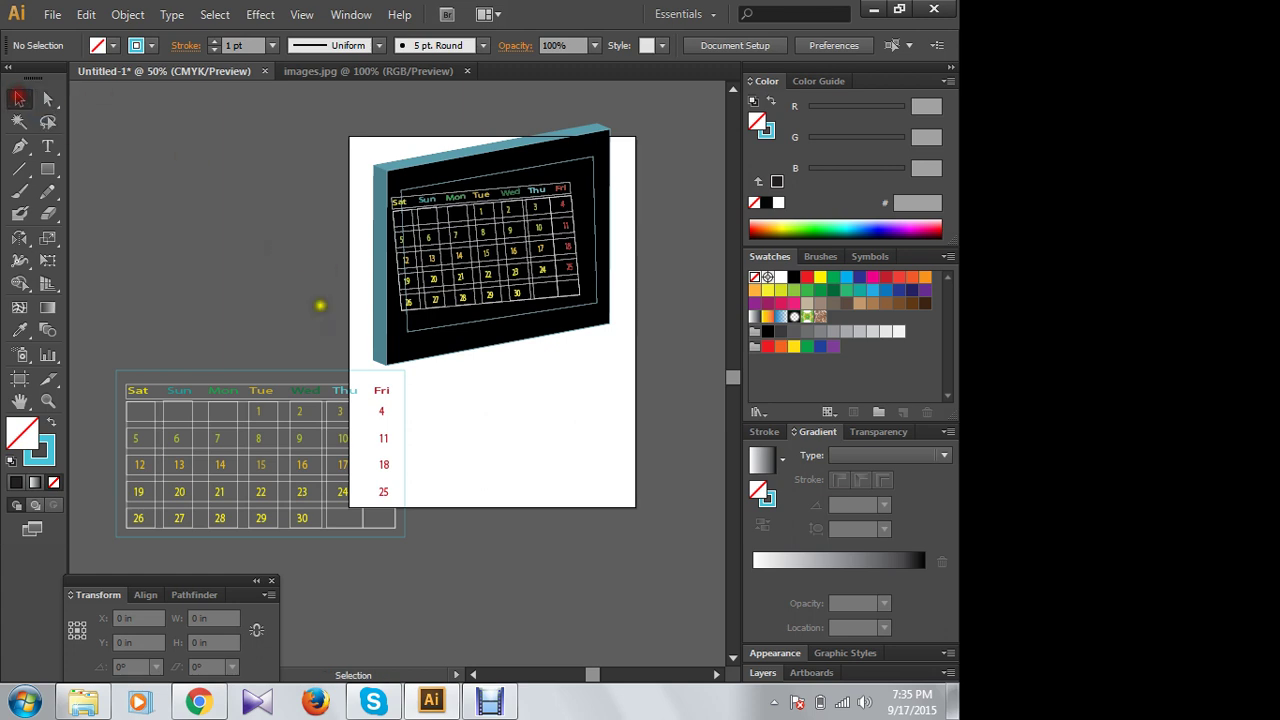
Step: Undo the misplaced grid corner with Ctrl+Z
{"action": "key", "text": "a"}
{"action": "key", "text": "ctrl+z"}
{"action": "key", "text": "ctrl+z"}
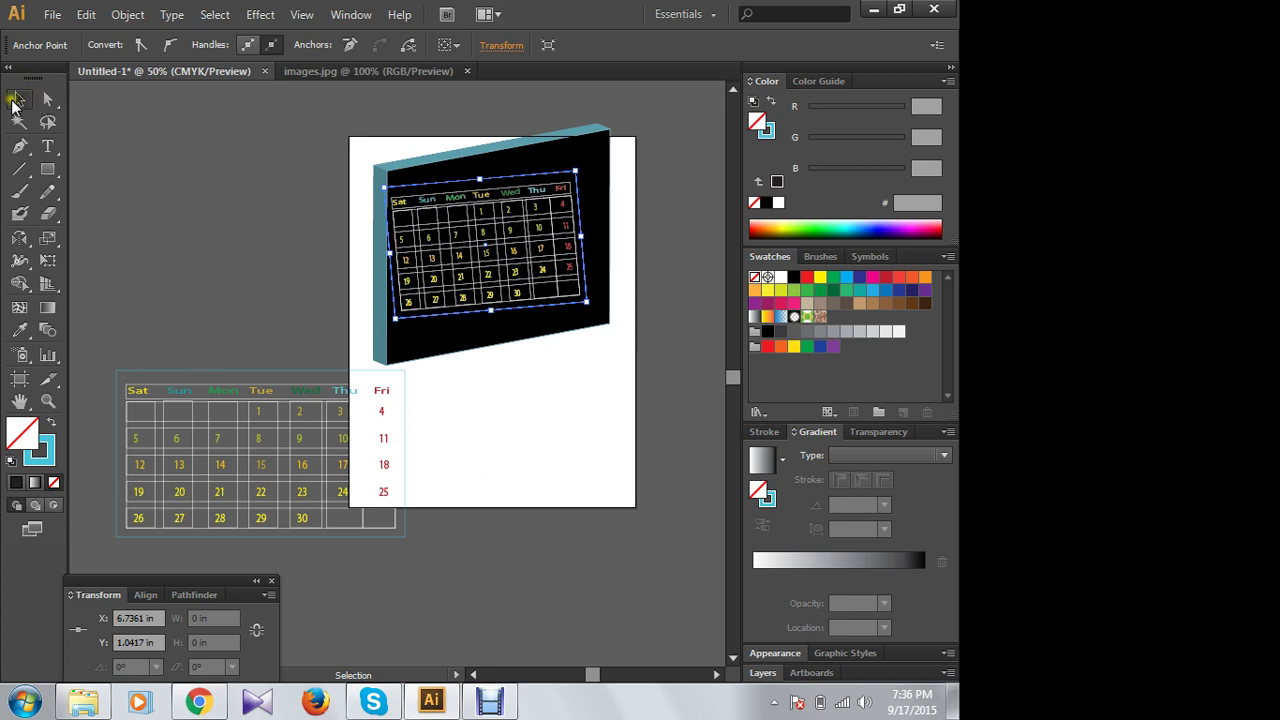
{"action": "left_click", "coordinate": [19, 98]}
{"action": "left_click", "coordinate": [49, 99]}
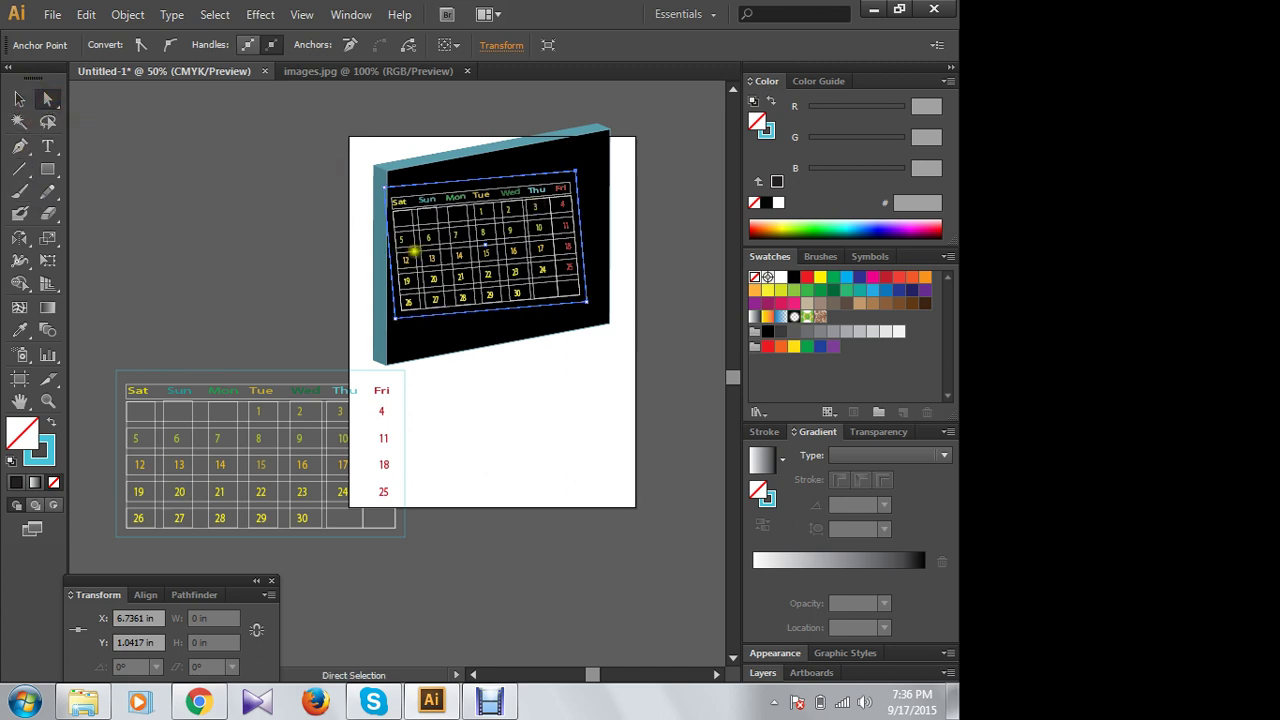
{"action": "left_click", "coordinate": [19, 98]}
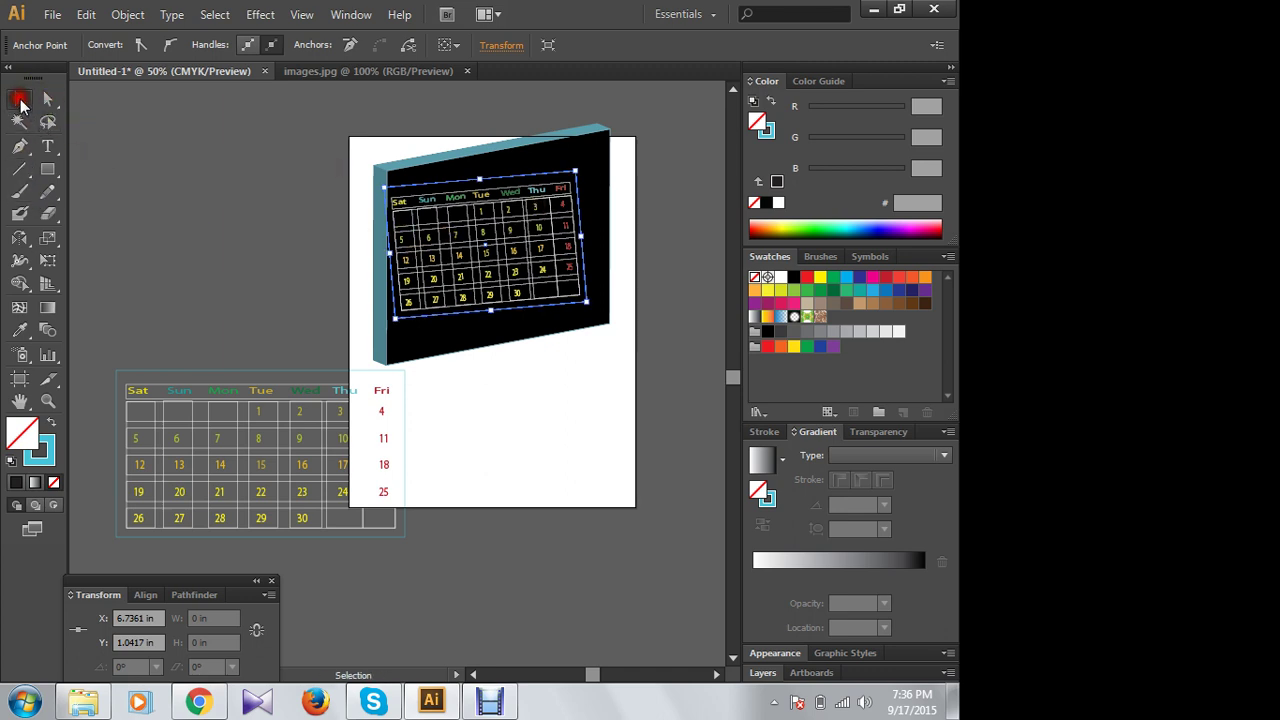
Step: Move the black 3D box slightly up and to the left
{"action": "left_click", "coordinate": [450, 234]}
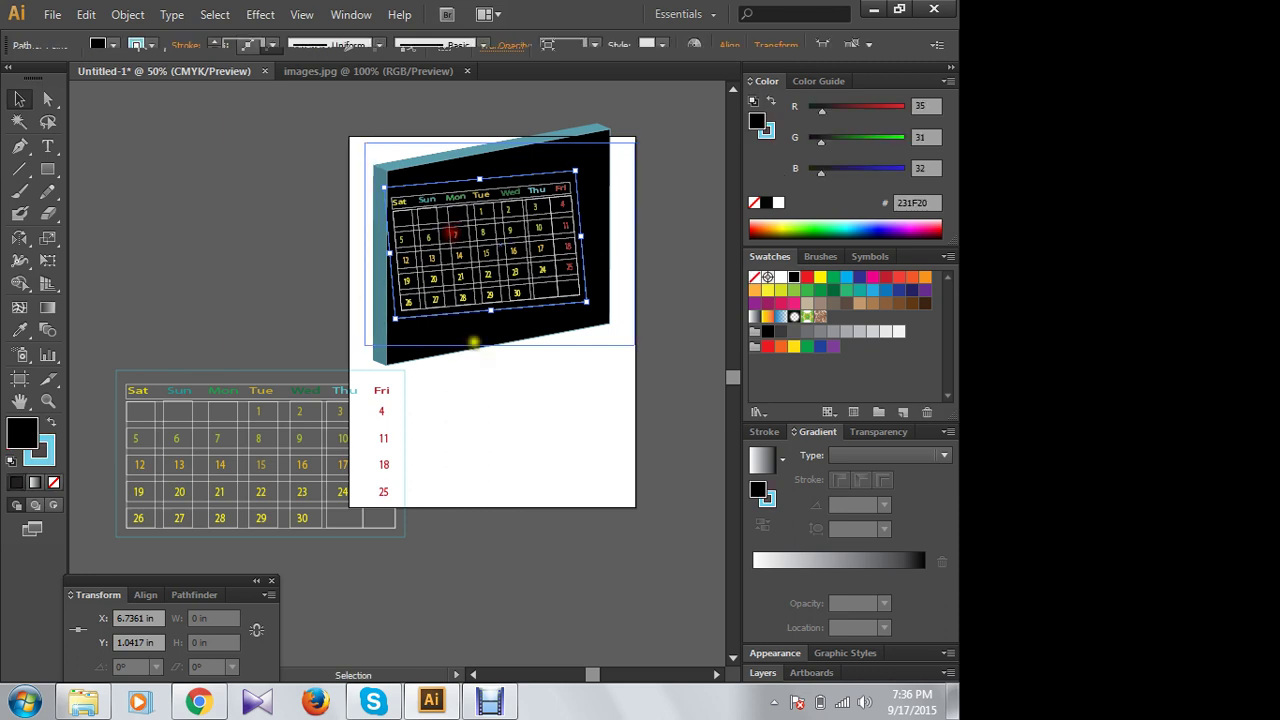
{"action": "left_click", "coordinate": [507, 420]}
{"action": "left_click_drag", "start_coordinate": [471, 337], "coordinate": [448, 328]}
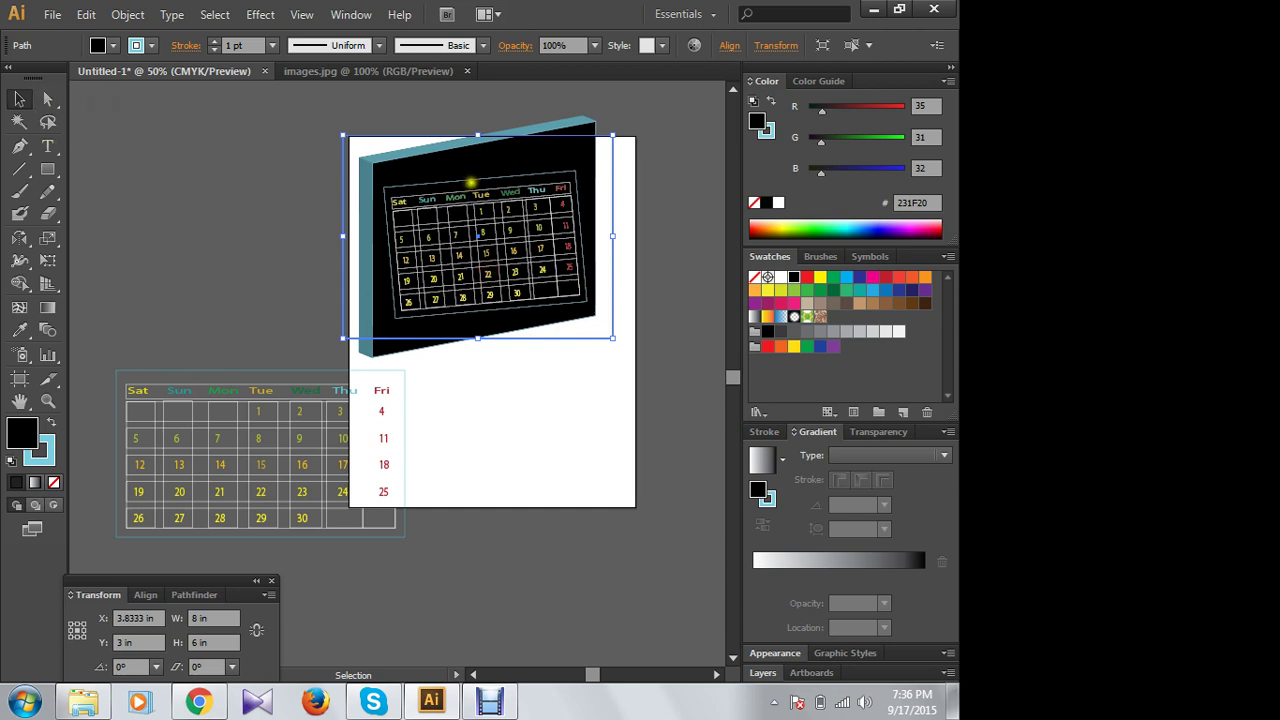
{"action": "left_click", "coordinate": [211, 189]}
Step: Drag the calendar grid's top-right corner up to the black board's upper edge
{"action": "left_click", "coordinate": [424, 193]}
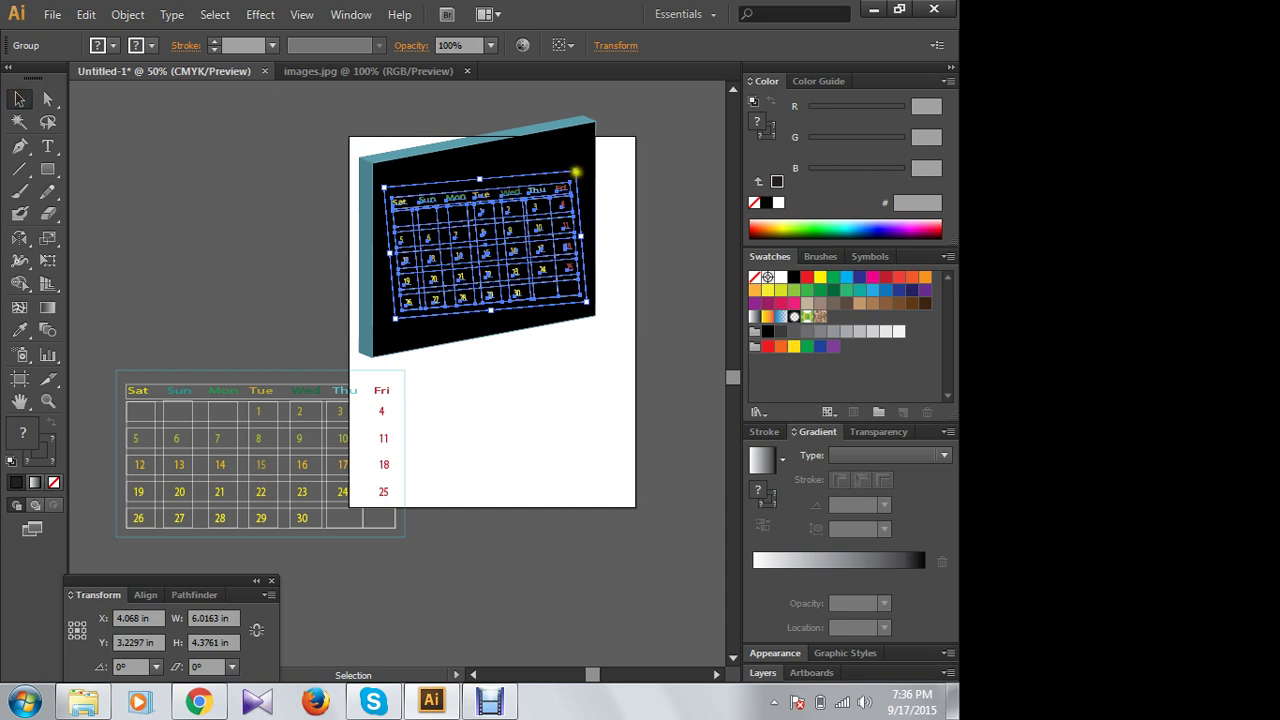
{"action": "left_click", "coordinate": [47, 98]}
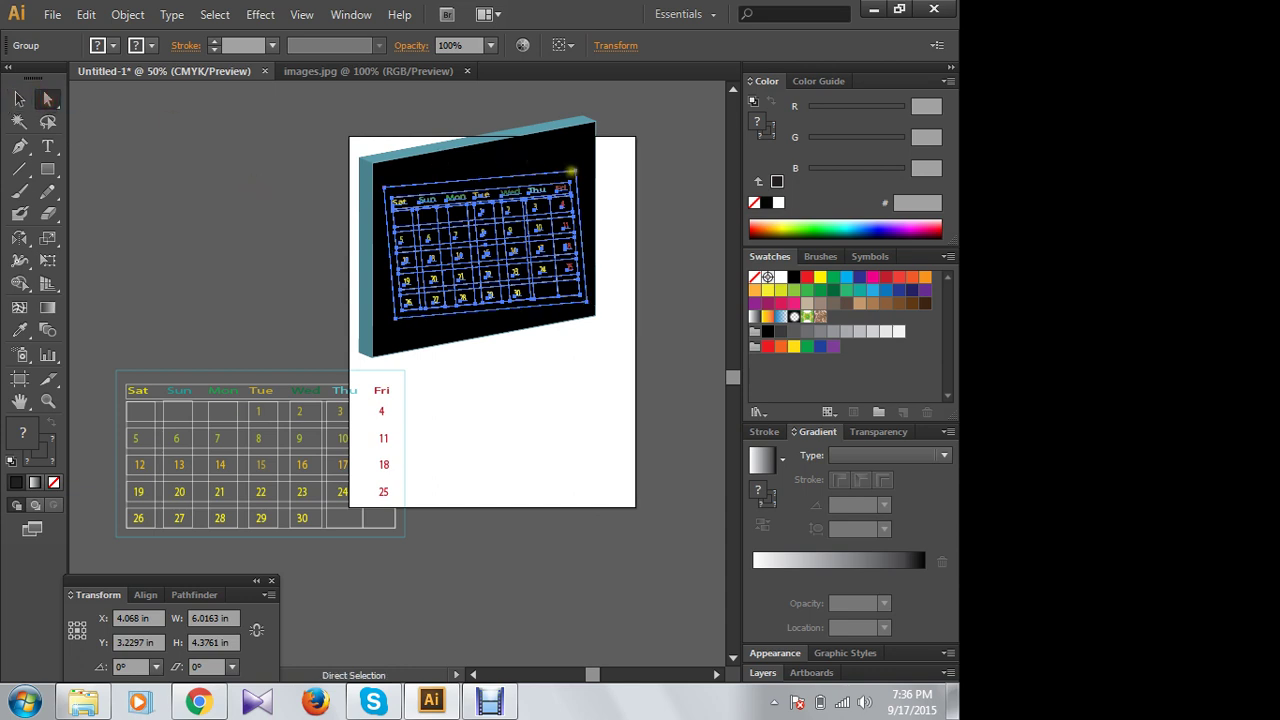
{"action": "left_click", "coordinate": [575, 173]}
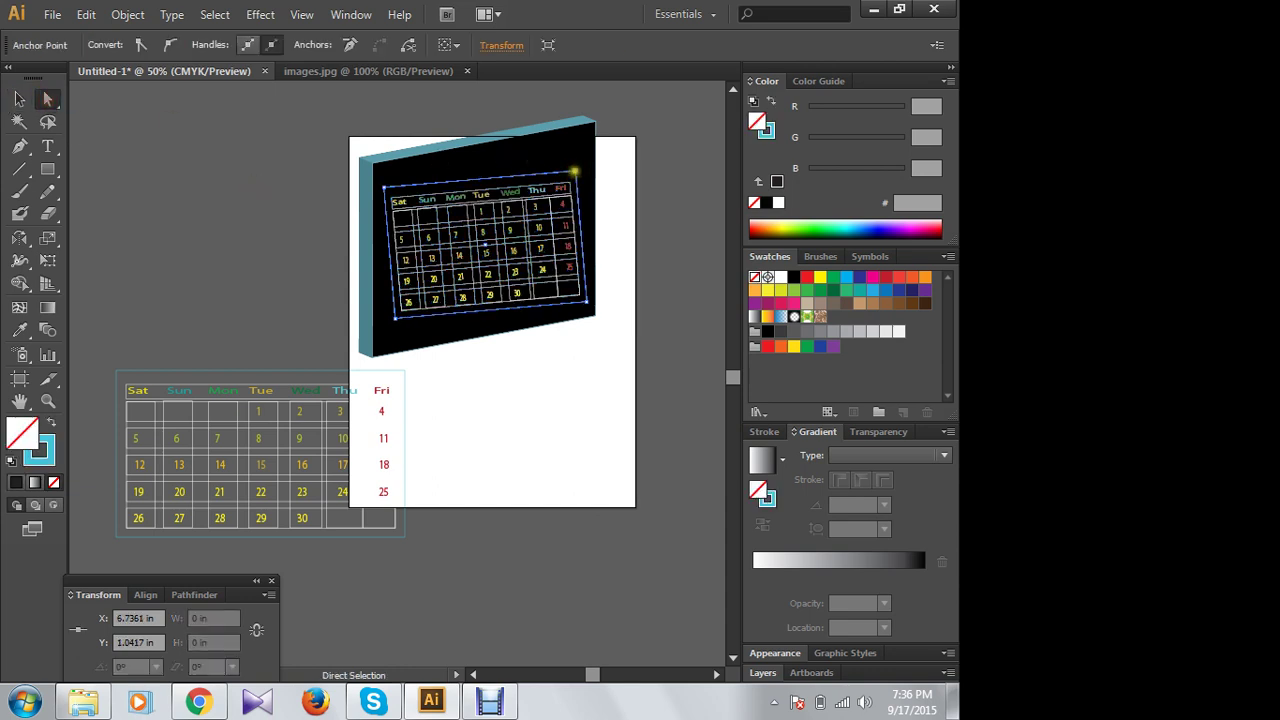
{"action": "mouse_move", "coordinate": [575, 173]}
{"action": "left_mouse_down"}
{"action": "mouse_move", "coordinate": [577, 153]}
{"action": "mouse_move", "coordinate": [569, 185]}
{"action": "left_mouse_up"}
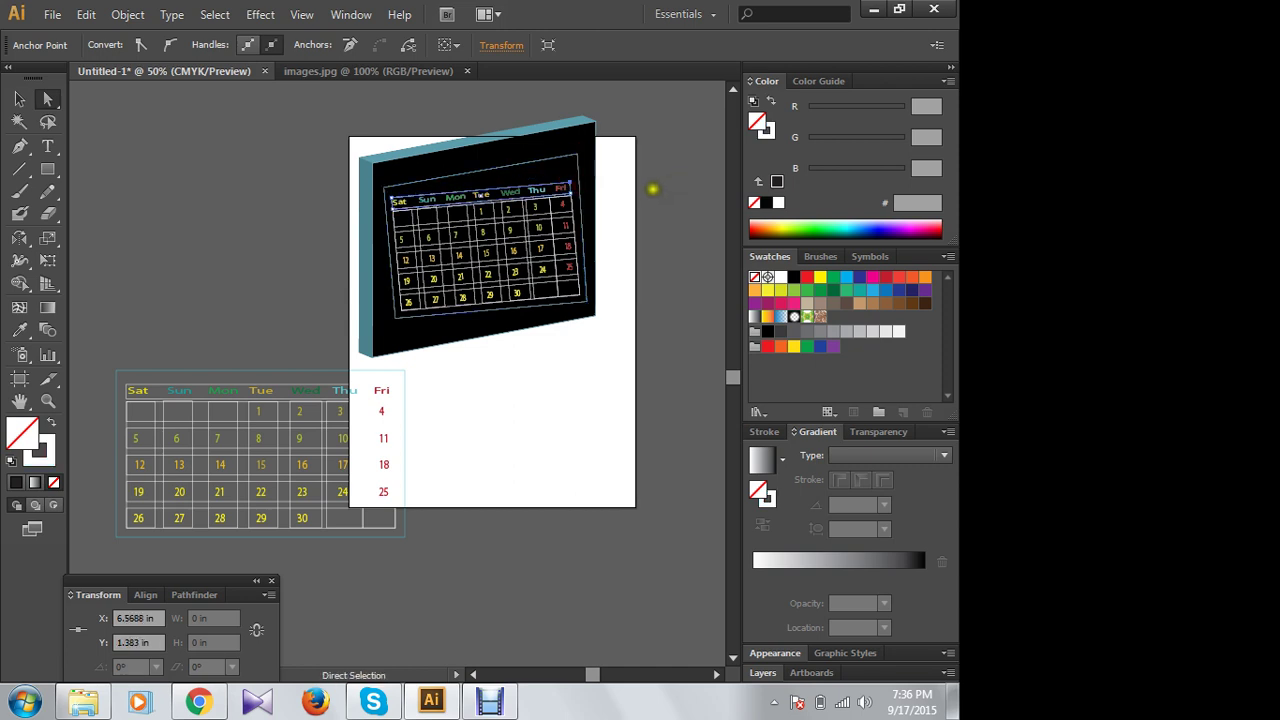
{"action": "key", "text": "v"}
{"action": "left_click", "coordinate": [586, 200]}
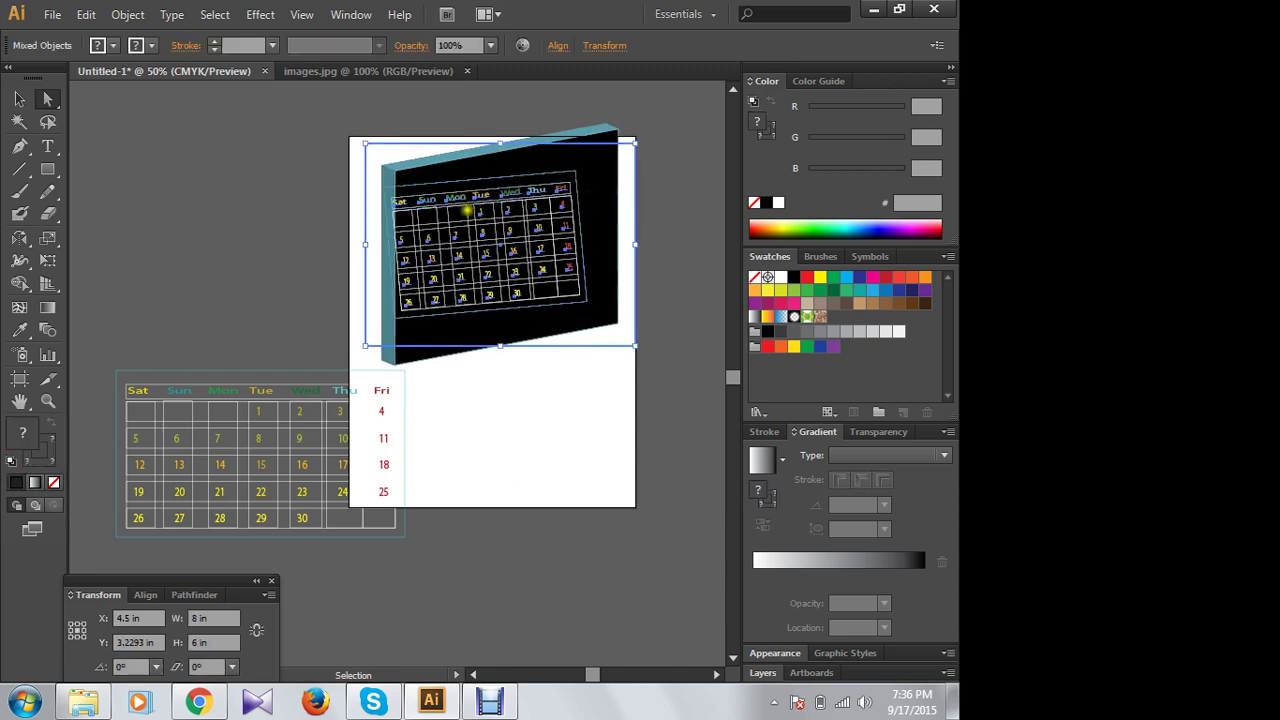
{"action": "left_click", "coordinate": [274, 191]}
{"action": "left_click", "coordinate": [18, 95]}
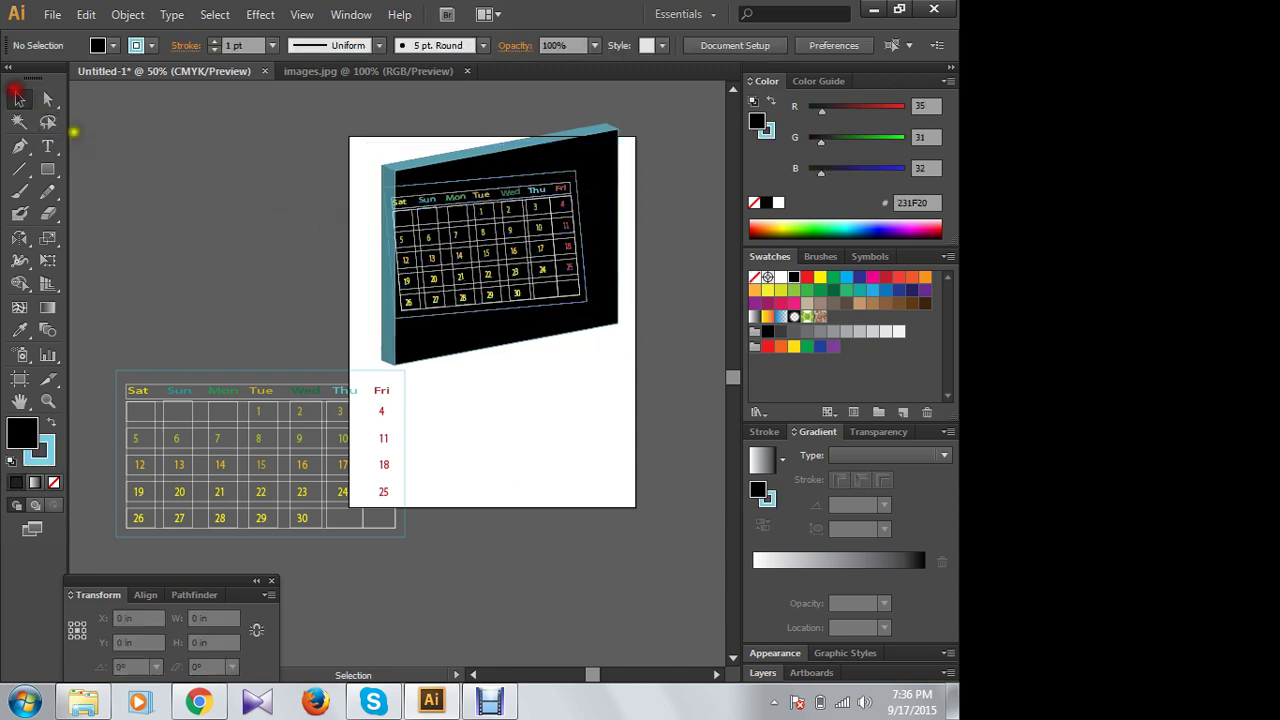
{"action": "left_click", "coordinate": [428, 229]}
Step: Shift the black box left and move the calendar grid onto its face
{"action": "right_click", "coordinate": [437, 231]}
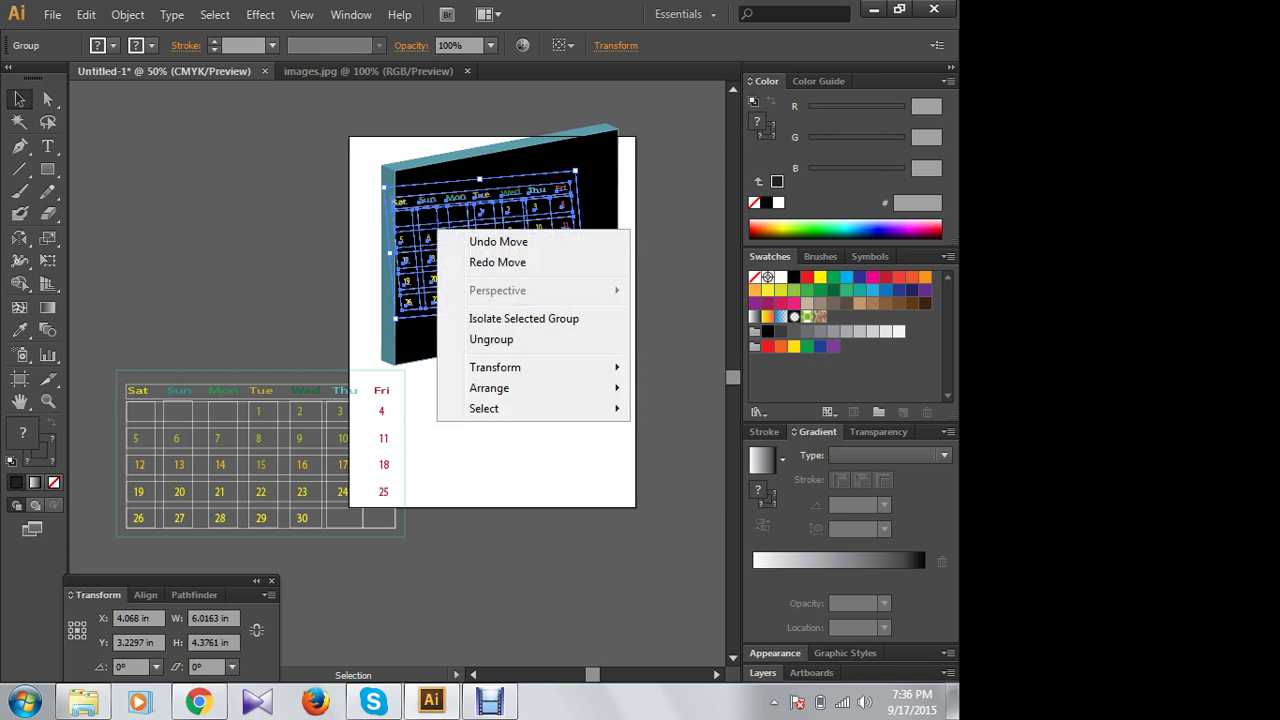
{"action": "left_click", "coordinate": [213, 214]}
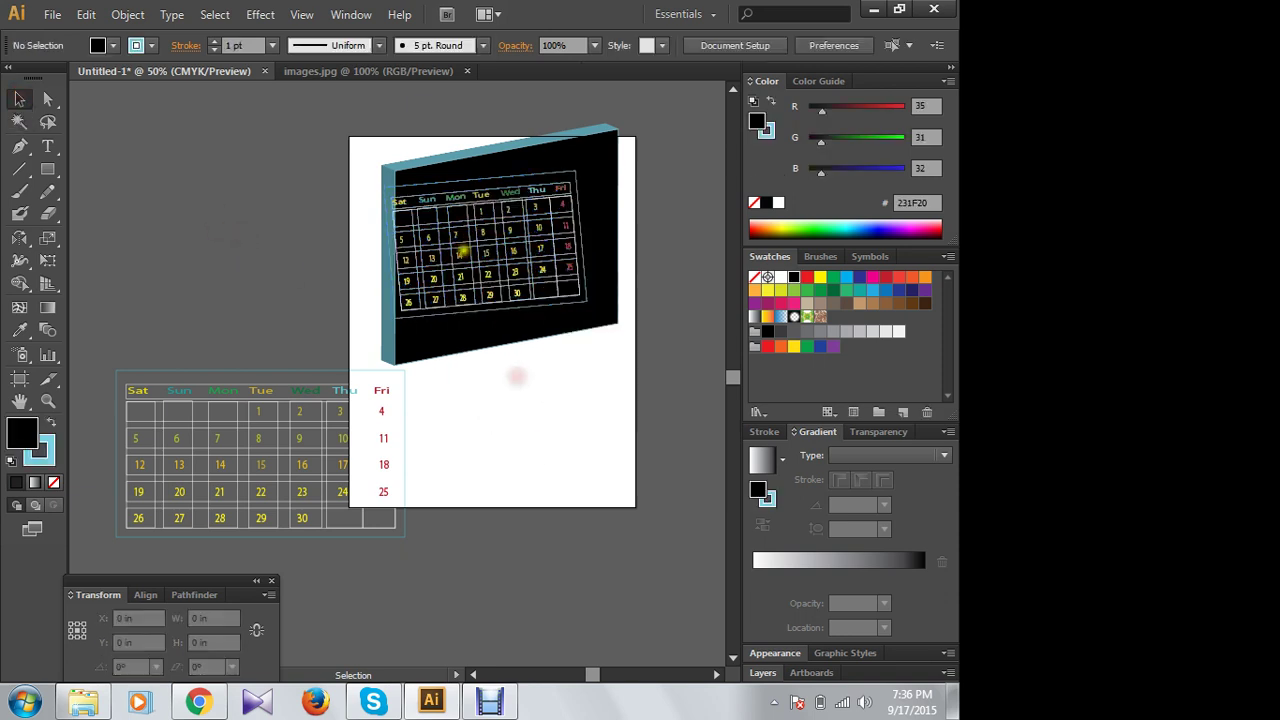
{"action": "left_click_drag", "start_coordinate": [470, 249], "coordinate": [428, 263]}
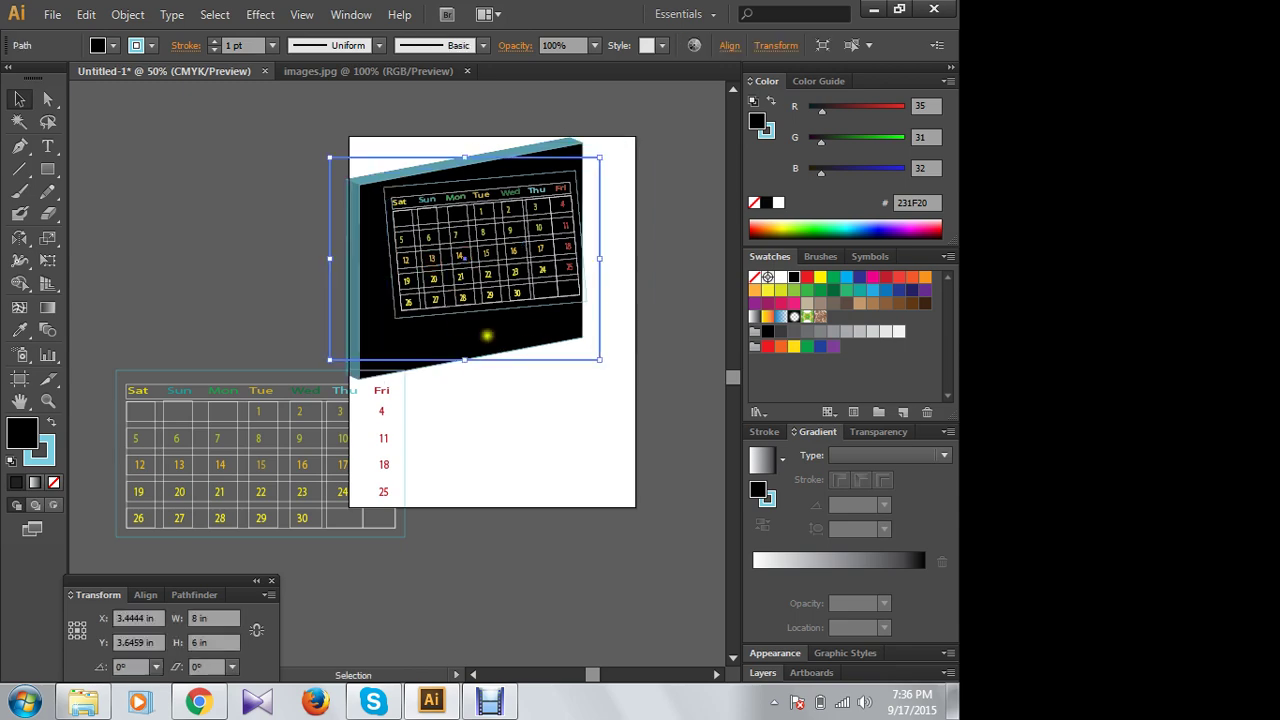
{"action": "left_click", "coordinate": [570, 174]}
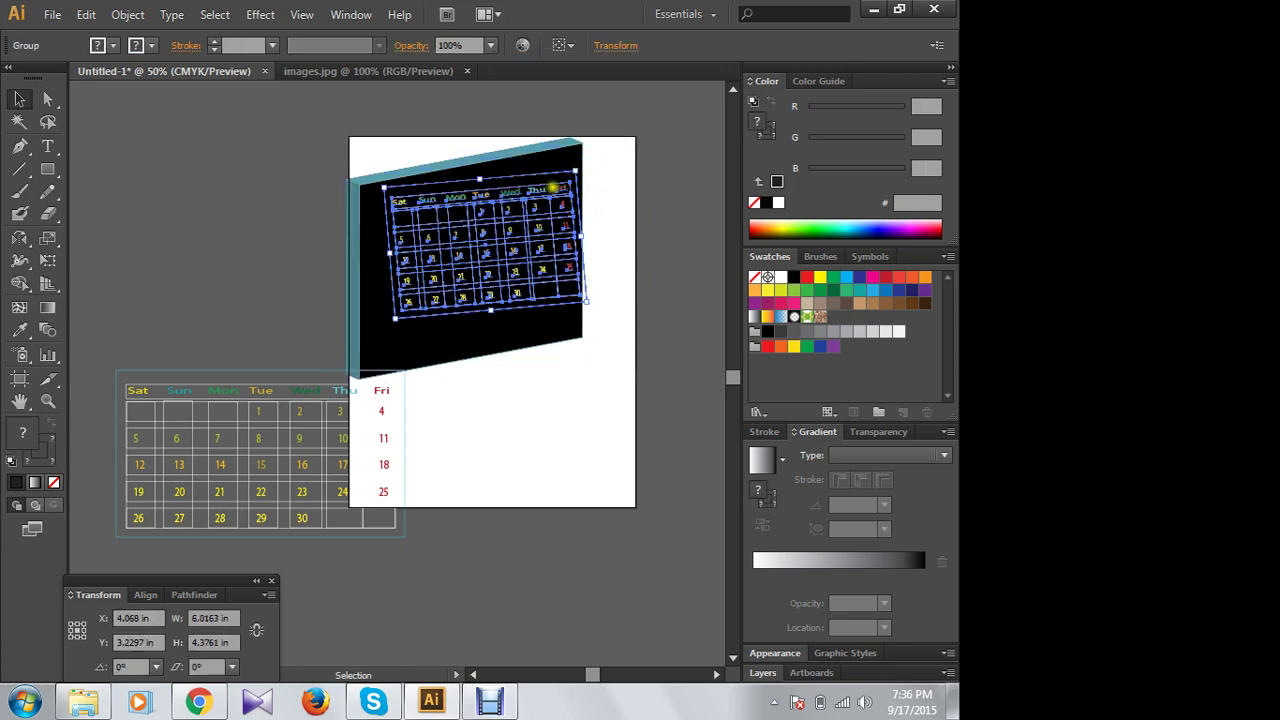
{"action": "left_click_drag", "start_coordinate": [500, 230], "coordinate": [491, 246]}
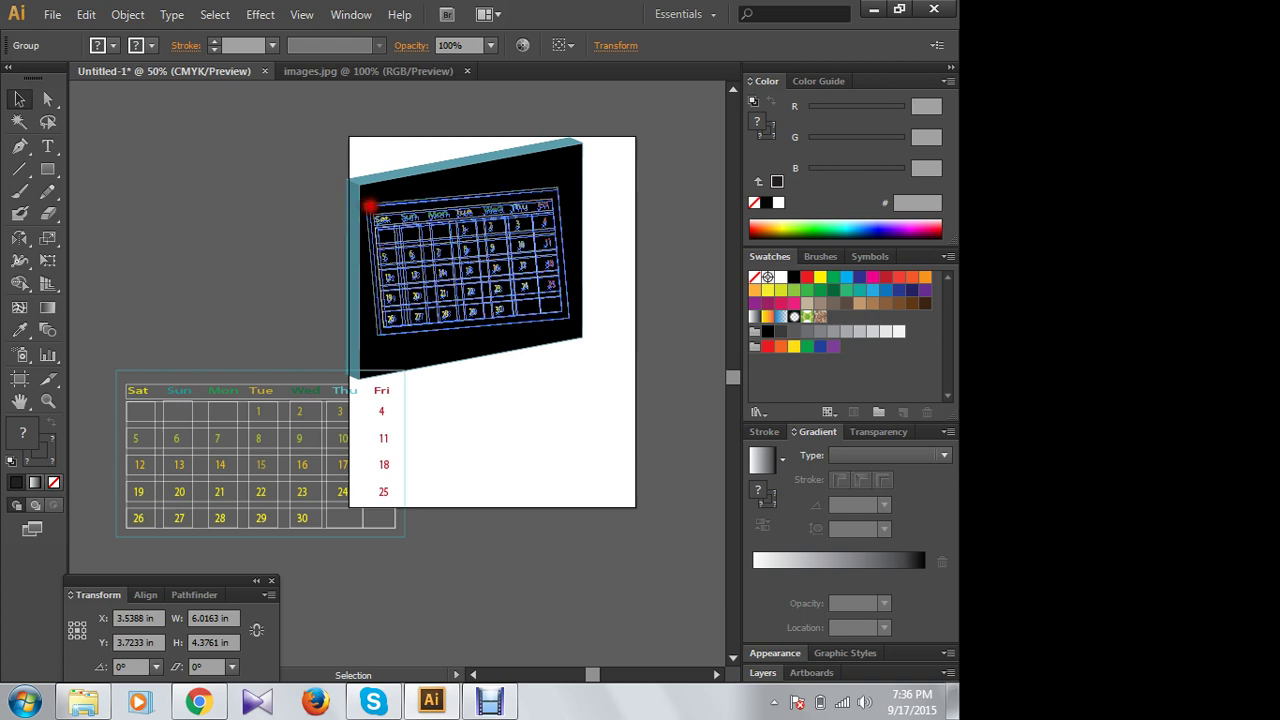
Step: Reshape the grid by adjusting its top-left, top-right and bottom-left corners to fit the face
{"action": "left_click_drag", "start_coordinate": [366, 206], "coordinate": [373, 201]}
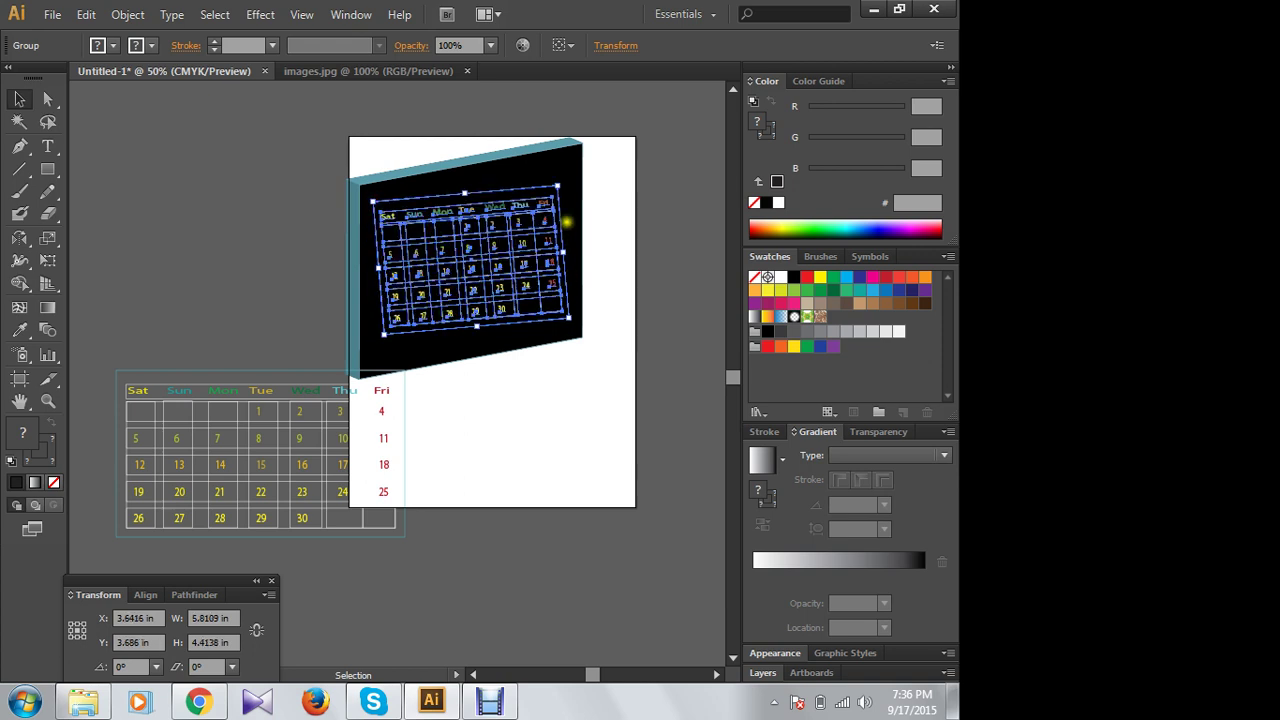
{"action": "left_click_drag", "start_coordinate": [557, 185], "coordinate": [561, 187]}
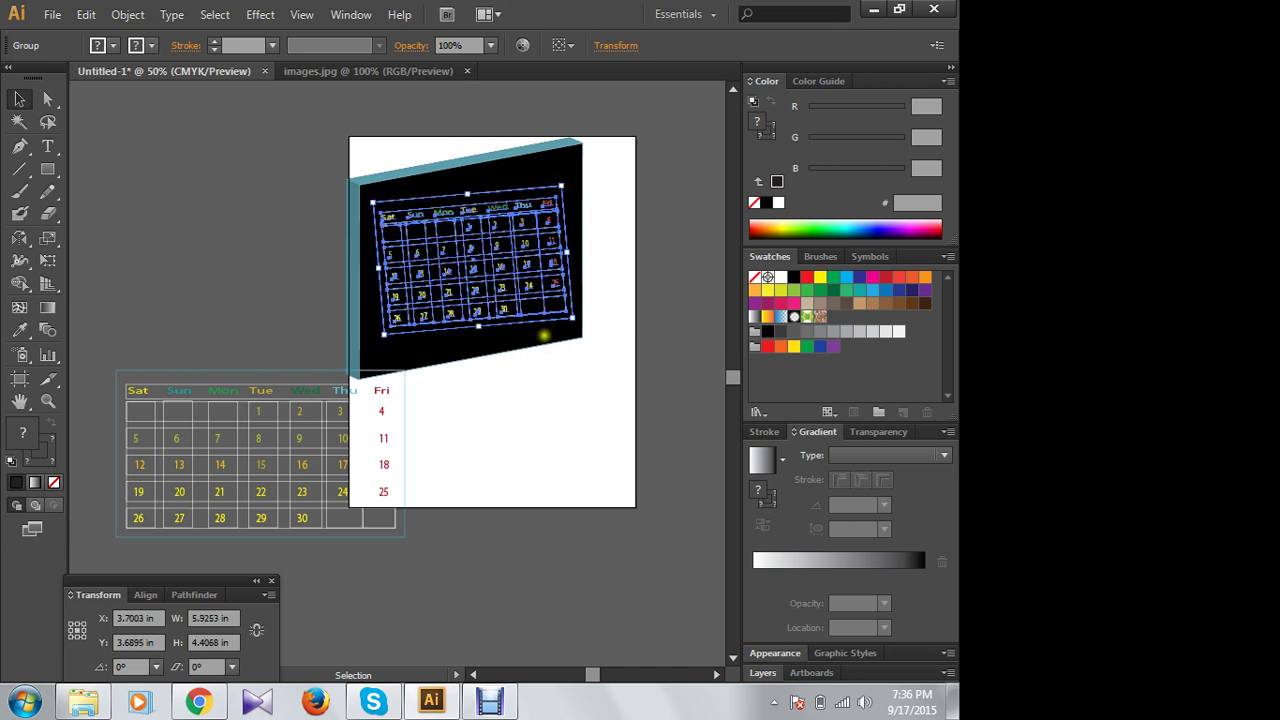
{"action": "left_click_drag", "start_coordinate": [384, 334], "coordinate": [396, 341]}
{"action": "left_click", "coordinate": [612, 212]}
Step: Rotate the grid slightly counter-clockwise and rescale it to about 6.2987 × 4.8818 in
{"action": "left_click", "coordinate": [518, 258]}
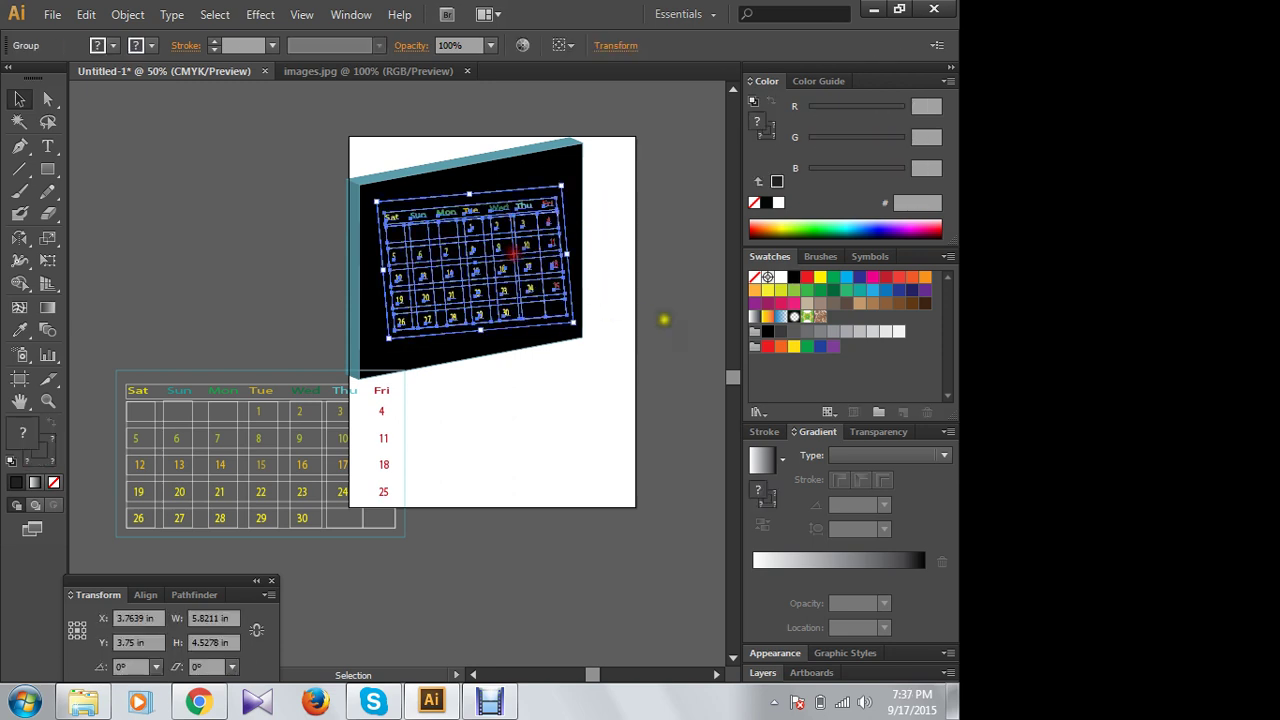
{"action": "left_click_drag", "start_coordinate": [568, 183], "coordinate": [565, 175]}
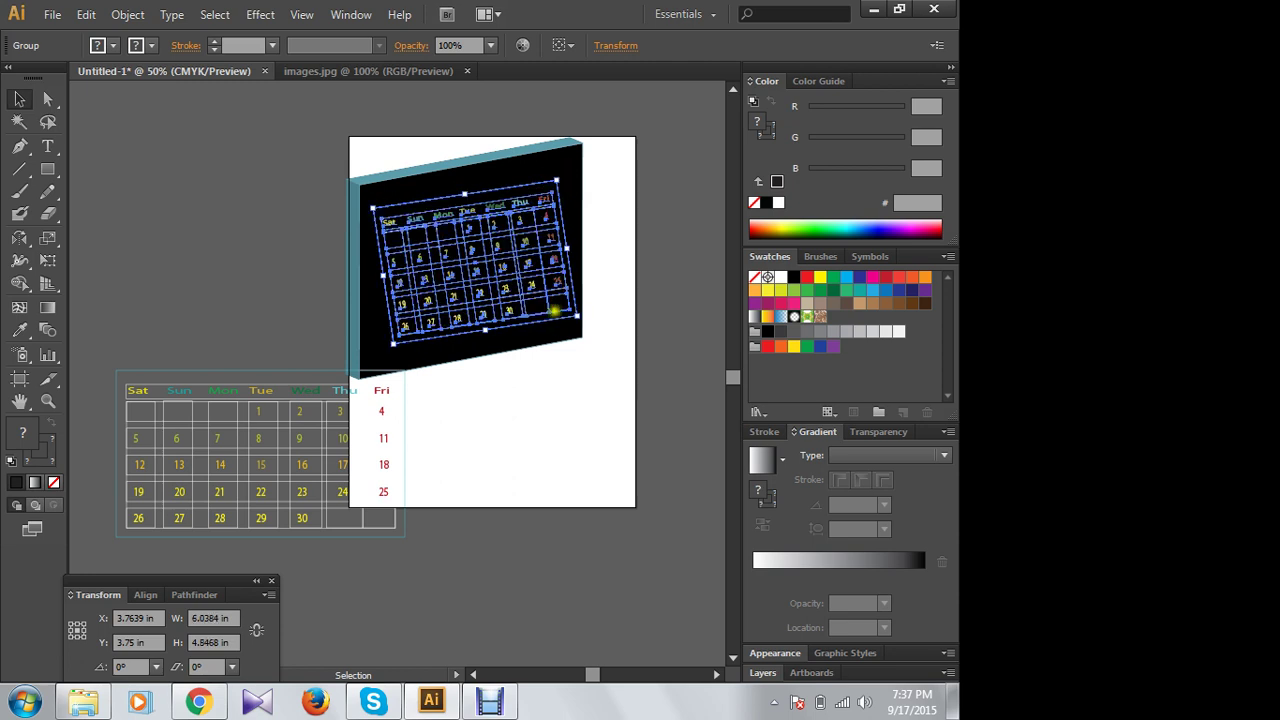
{"action": "left_click", "coordinate": [636, 314]}
{"action": "left_click", "coordinate": [452, 284]}
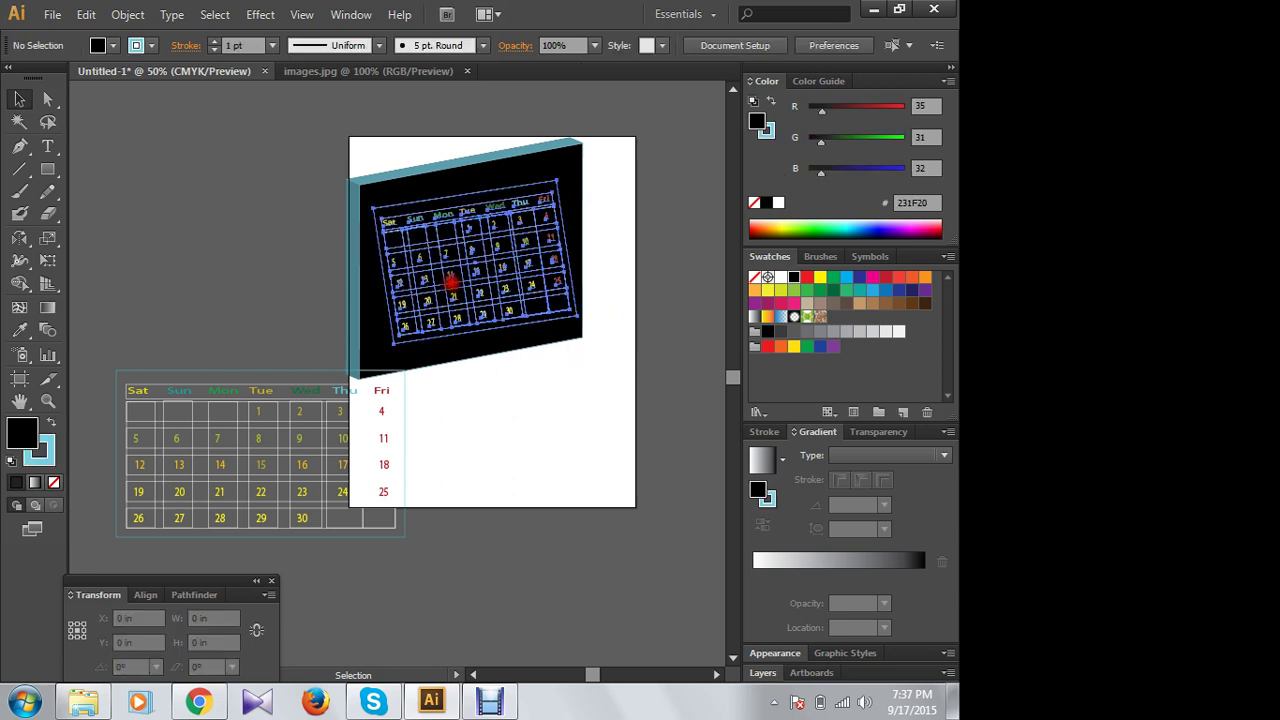
{"action": "left_click_drag", "start_coordinate": [395, 343], "coordinate": [377, 334]}
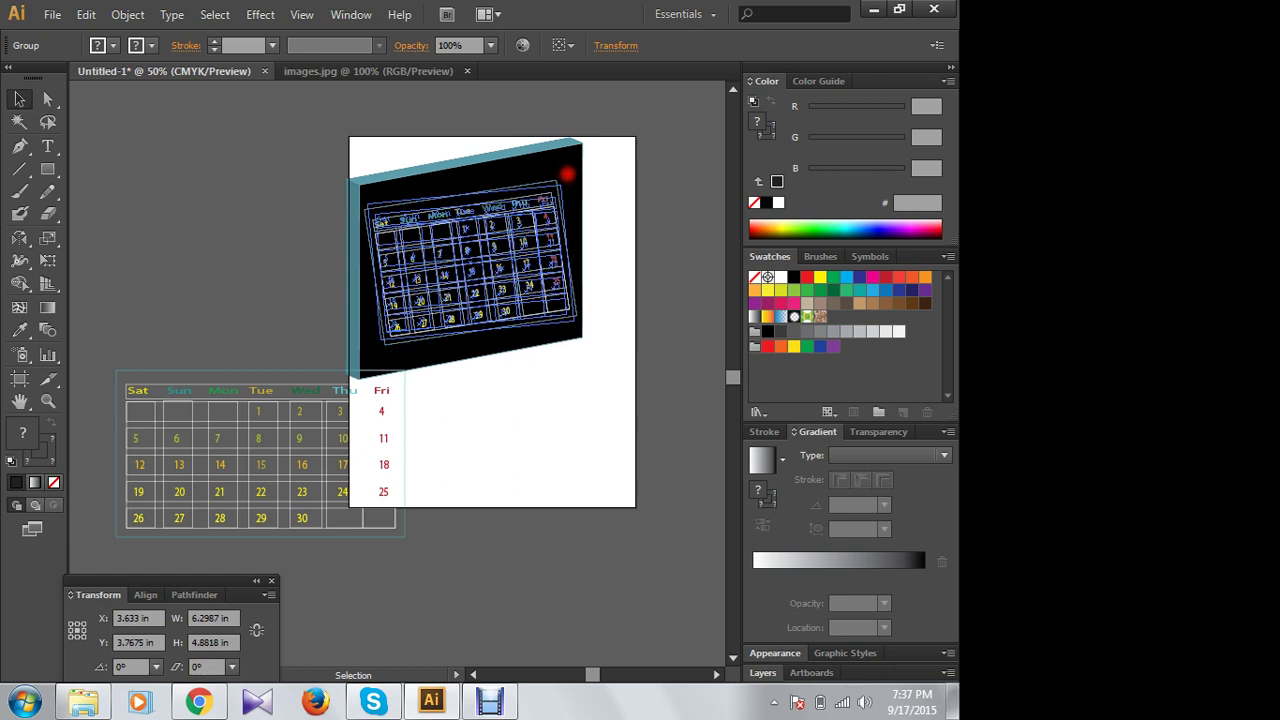
{"action": "left_click_drag", "start_coordinate": [560, 170], "coordinate": [551, 205]}
{"action": "left_click", "coordinate": [223, 233]}
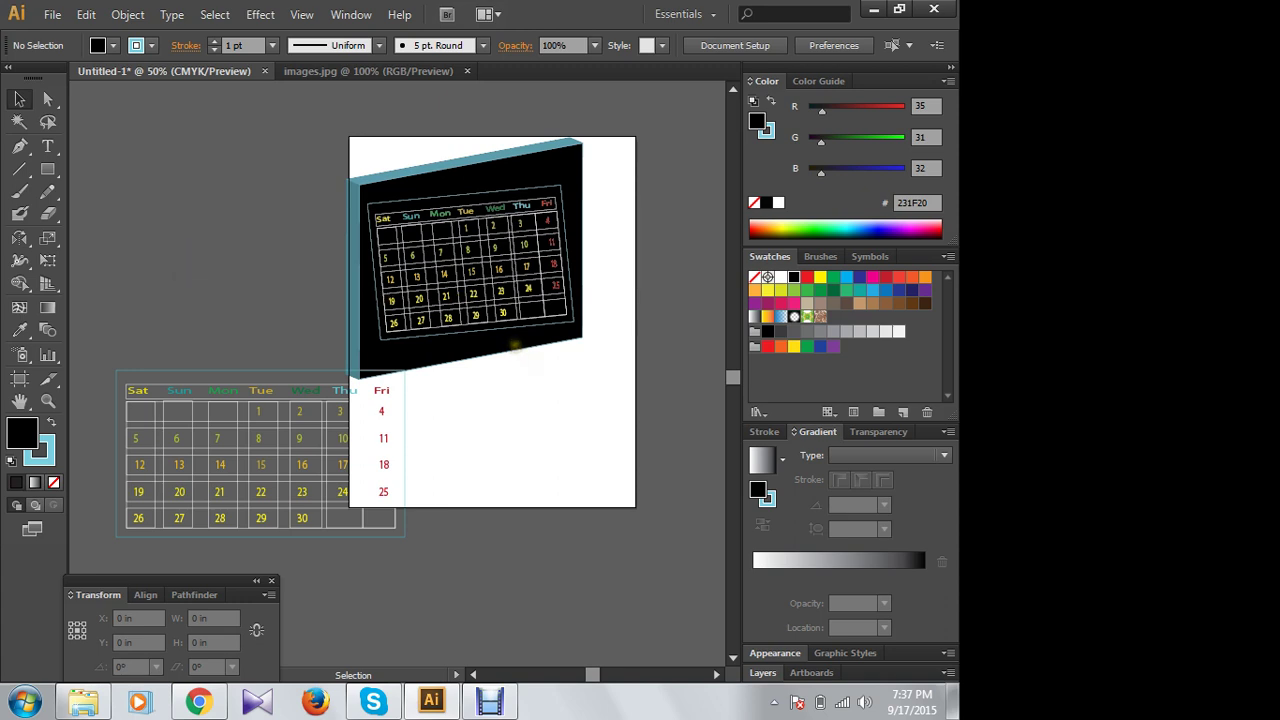
Step: Zoom to 100% on the calendar face and start 'September' text at the artboard's top-left
{"action": "key", "text": "ctrl+plus"}
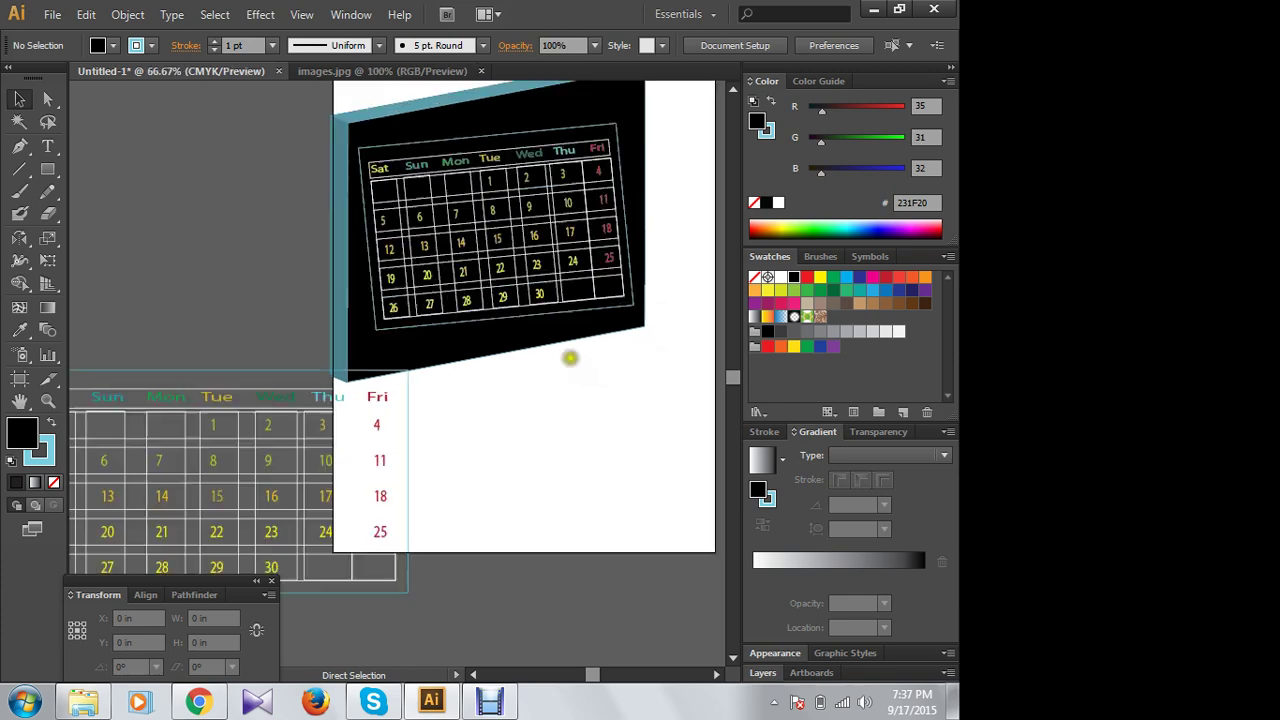
{"action": "key", "text": "ctrl+plus"}
{"action": "mouse_move", "coordinate": [560, 168]}
{"action": "left_mouse_down"}
{"action": "mouse_move", "coordinate": [463, 469]}
{"action": "mouse_move", "coordinate": [484, 386]}
{"action": "left_mouse_up"}
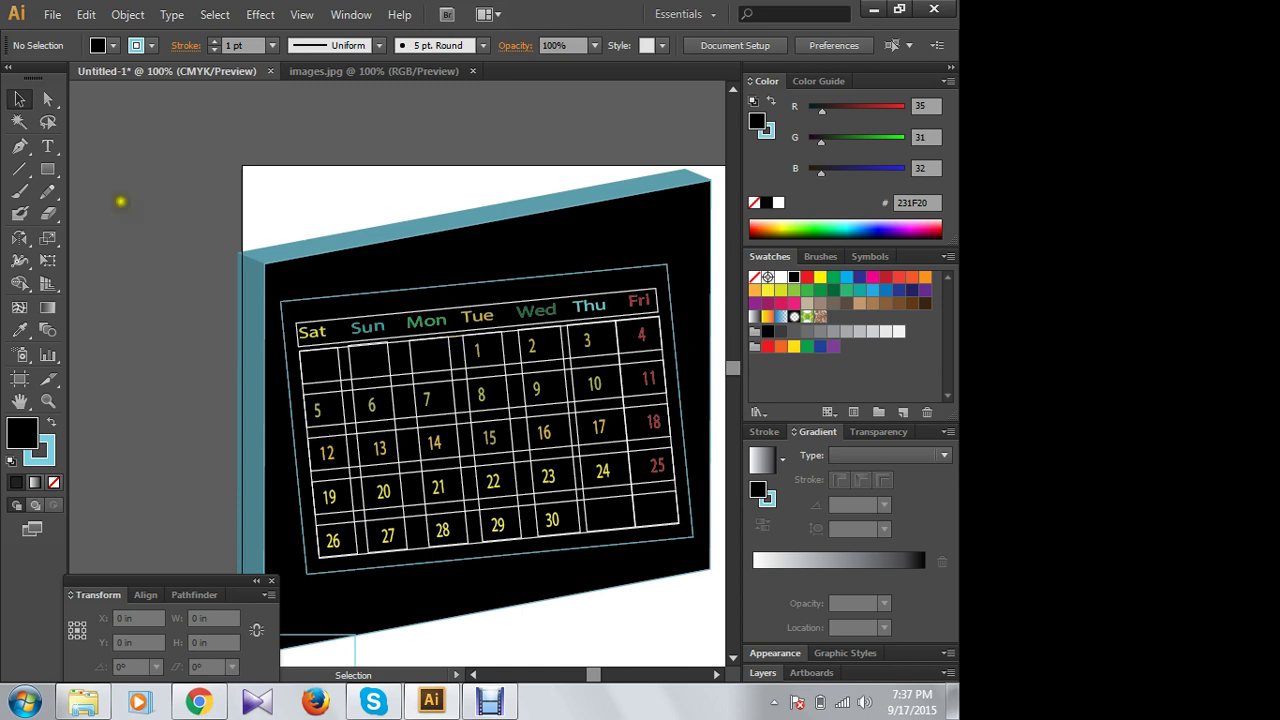
{"action": "left_click", "coordinate": [47, 146]}
{"action": "left_click", "coordinate": [254, 198]}
{"action": "type", "text": "September"}
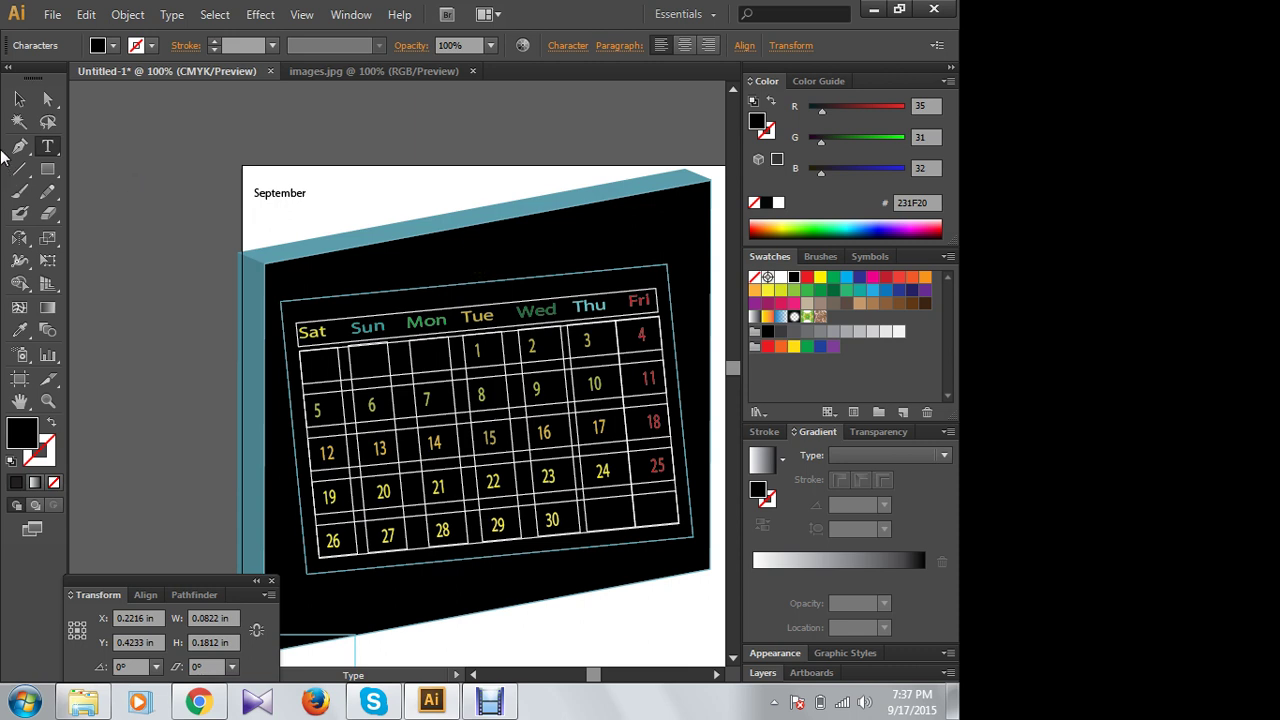
Step: Move the September text right, colour it blue, and place a copy on the black face
{"action": "left_click", "coordinate": [19, 99]}
{"action": "mouse_move", "coordinate": [300, 196]}
{"action": "left_mouse_down"}
{"action": "mouse_move", "coordinate": [403, 199]}
{"action": "mouse_move", "coordinate": [374, 210]}
{"action": "left_mouse_up"}
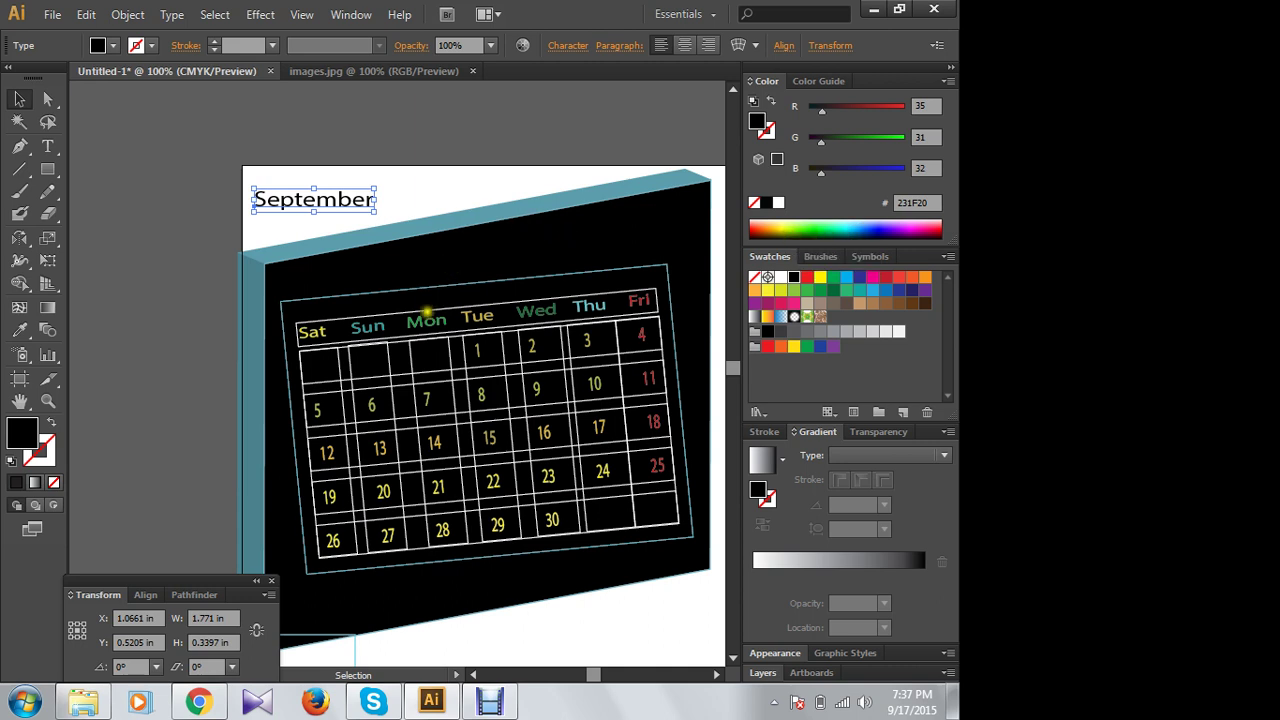
{"action": "left_click", "coordinate": [876, 230]}
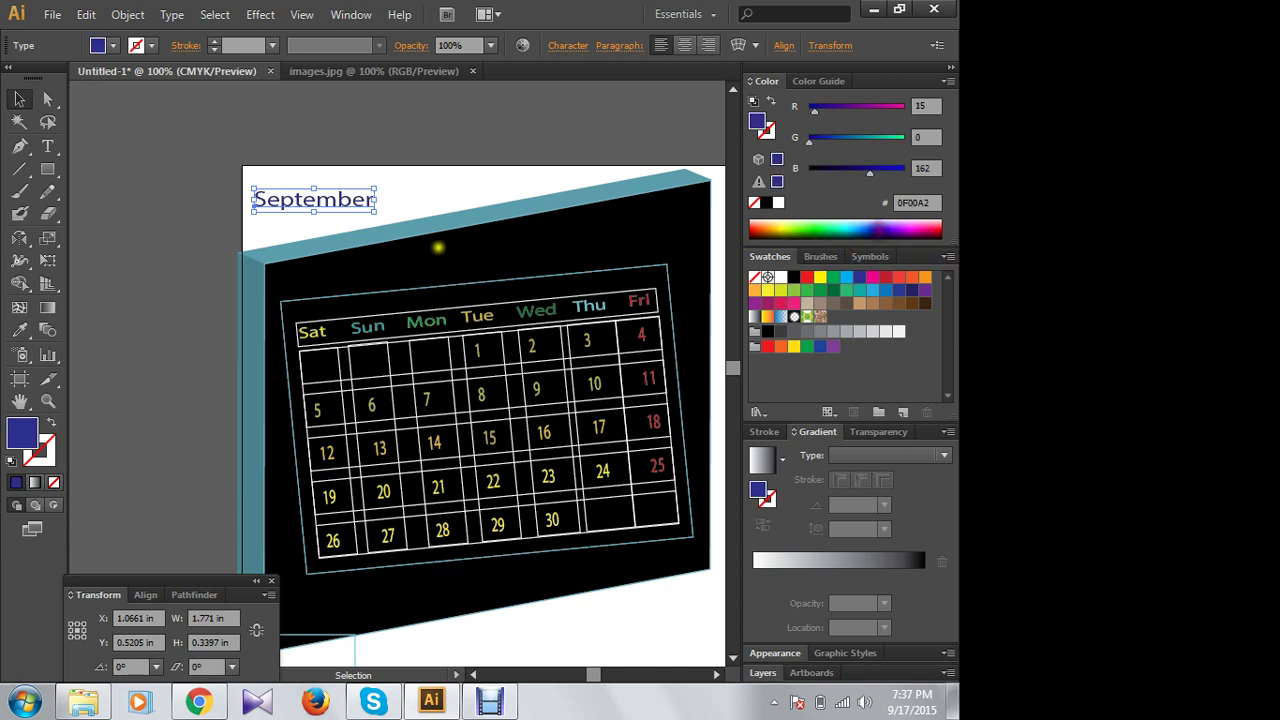
{"action": "left_click", "coordinate": [297, 187]}
{"action": "mouse_move", "coordinate": [297, 187]}
{"action": "left_mouse_down"}
{"action": "mouse_move", "coordinate": [360, 272]}
{"action": "mouse_move", "coordinate": [346, 272]}
{"action": "left_mouse_up"}
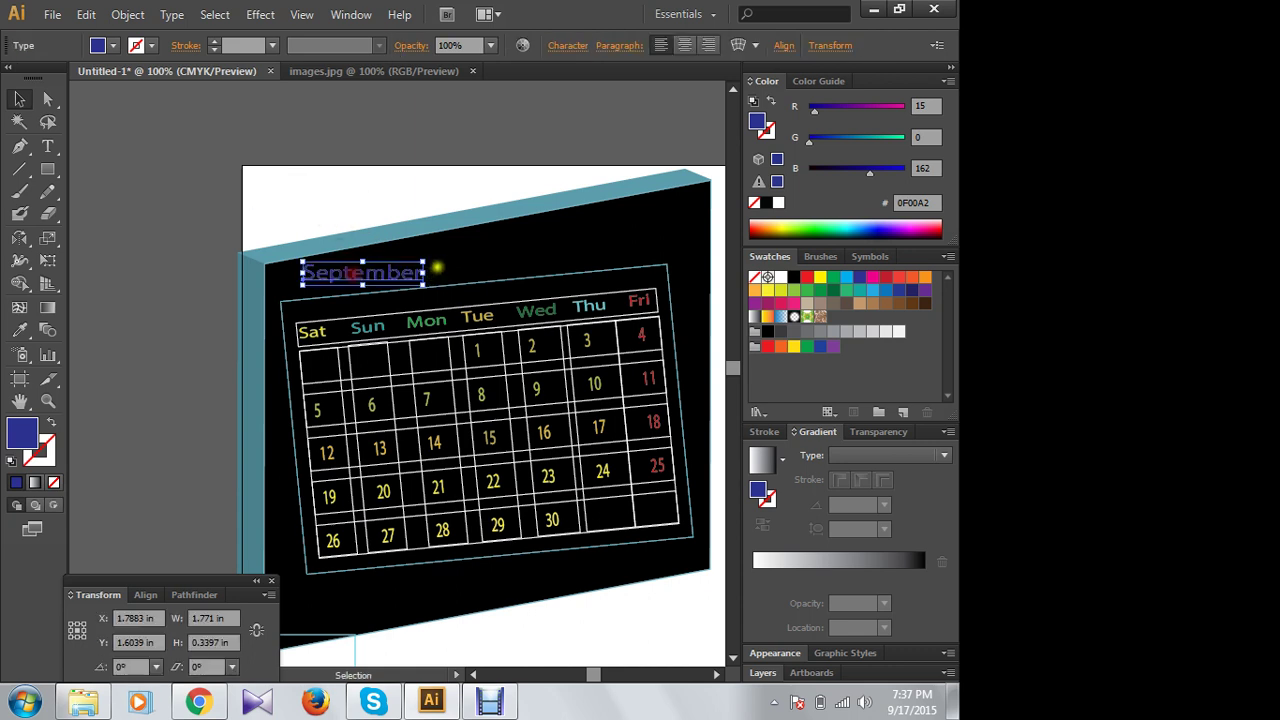
Step: Nudge the black face, tilt September slightly counter-clockwise, raise it, and make it yellow D0C900
{"action": "left_click", "coordinate": [429, 260]}
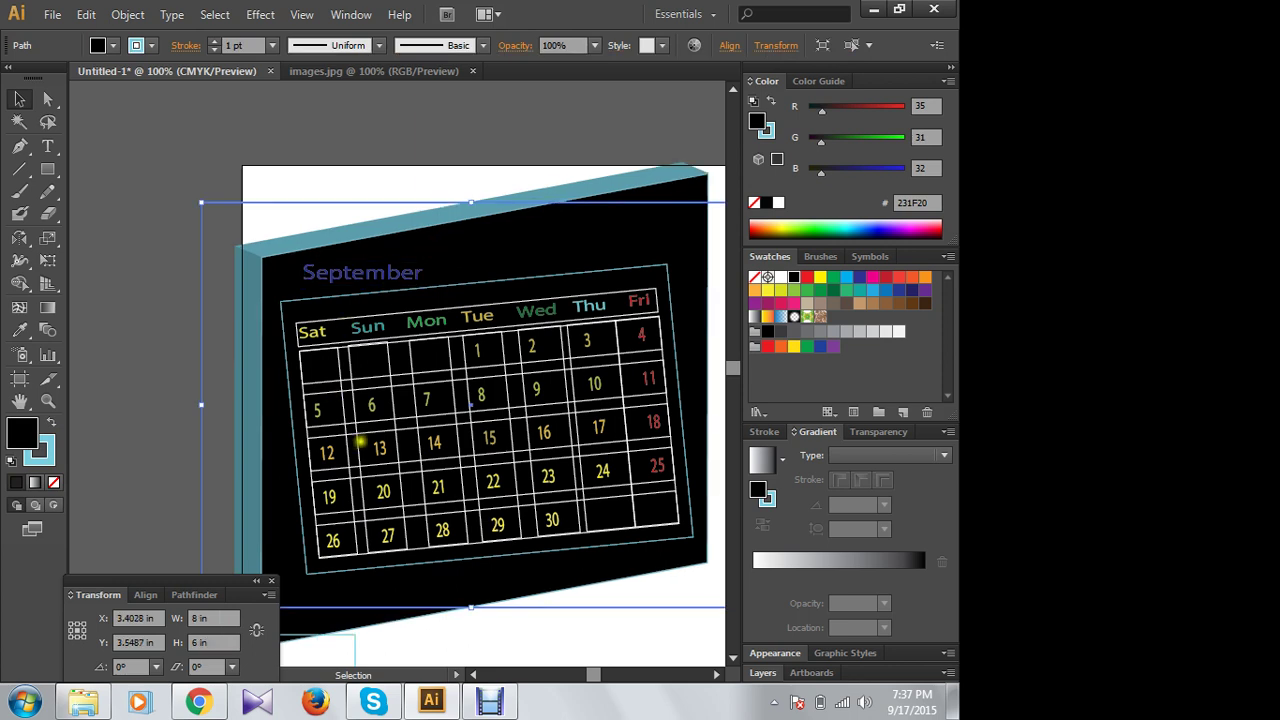
{"action": "left_click_drag", "start_coordinate": [355, 423], "coordinate": [358, 430]}
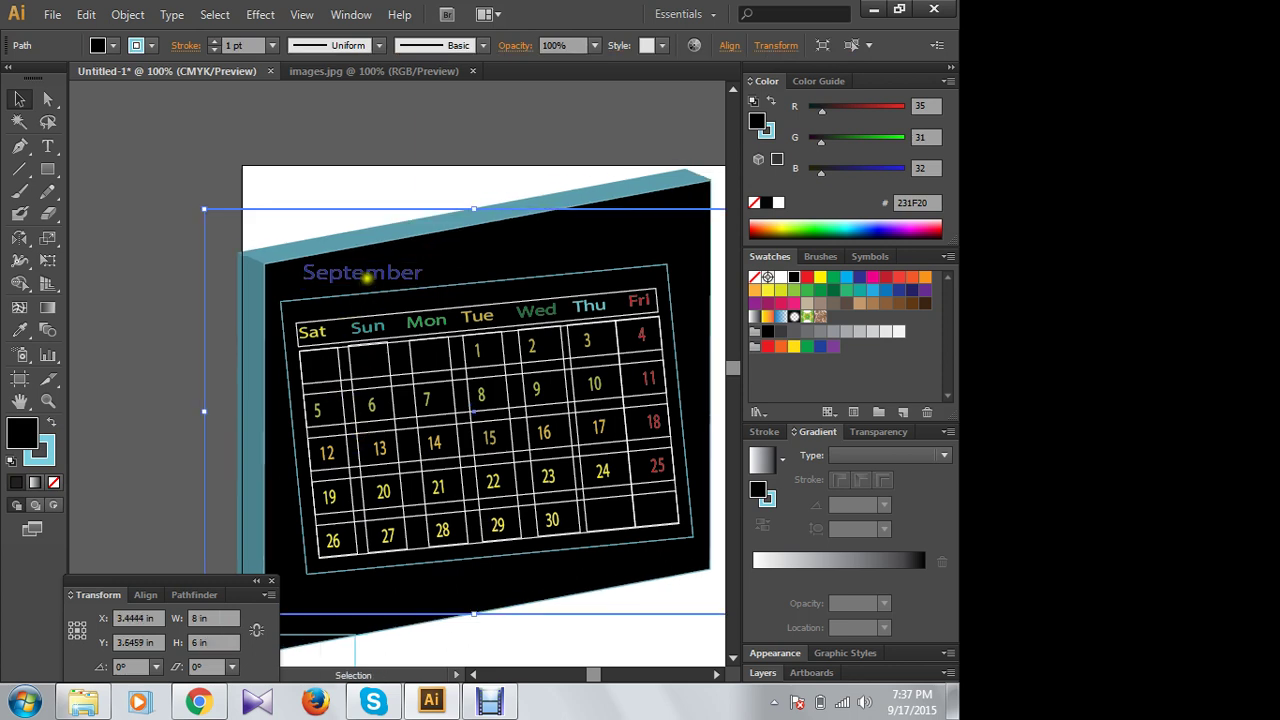
{"action": "left_click", "coordinate": [367, 277]}
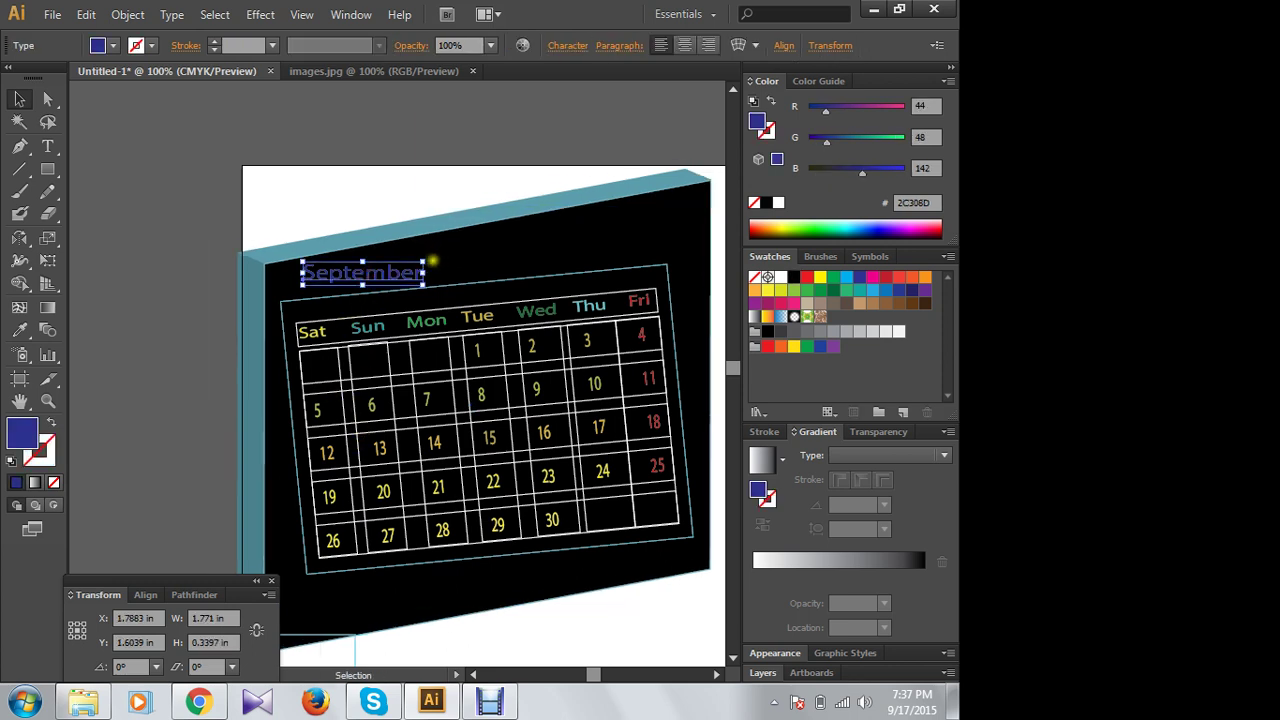
{"action": "left_click_drag", "start_coordinate": [429, 260], "coordinate": [427, 250]}
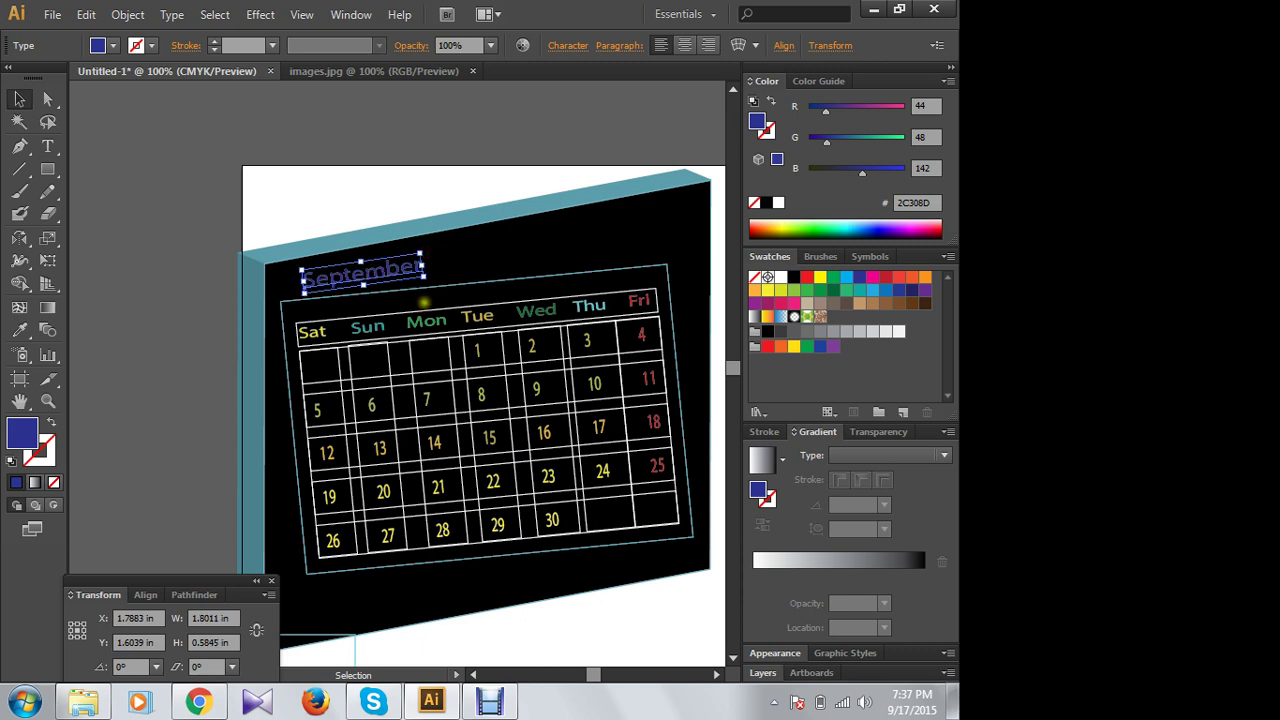
{"action": "left_click_drag", "start_coordinate": [338, 278], "coordinate": [337, 274]}
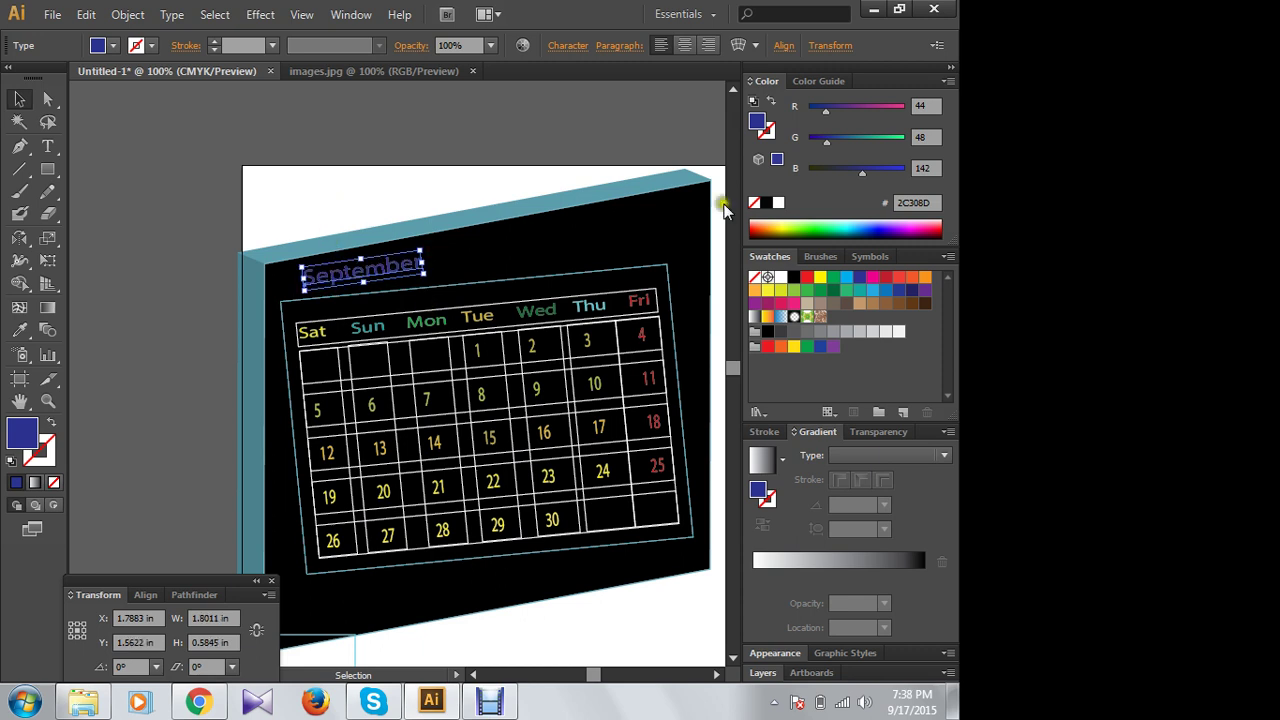
{"action": "left_click", "coordinate": [780, 228]}
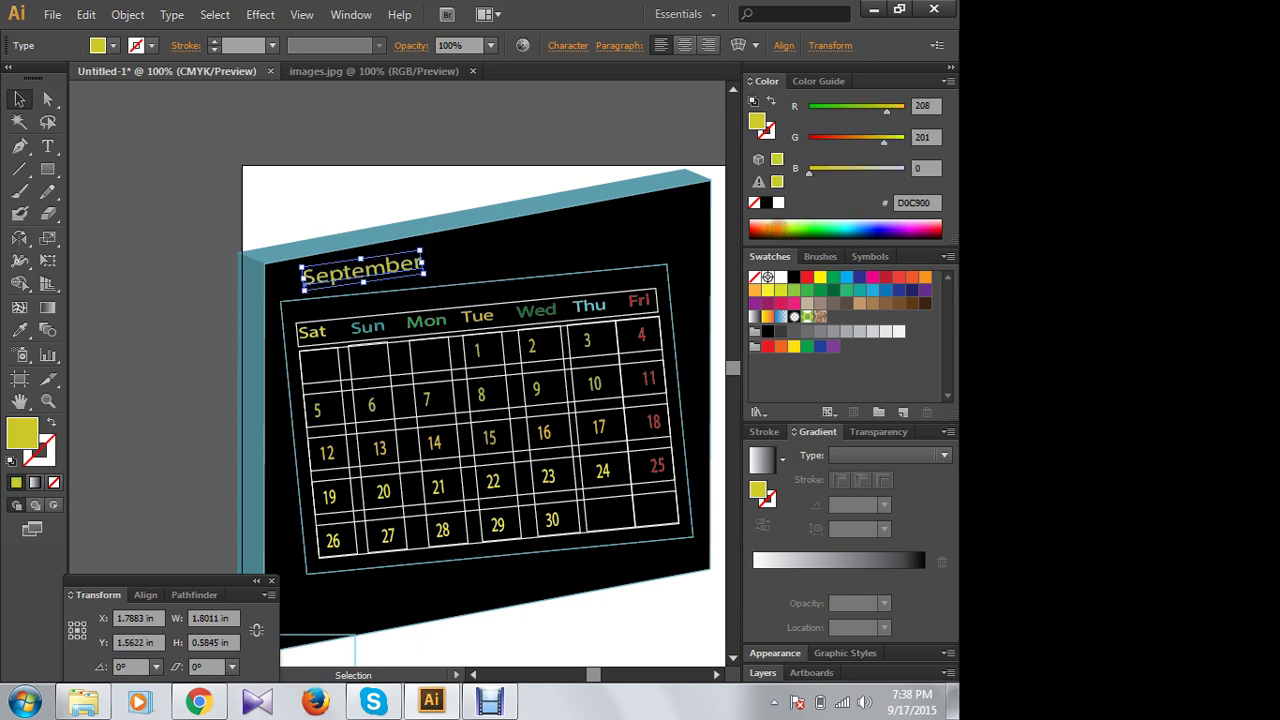
{"action": "left_click", "coordinate": [368, 196]}
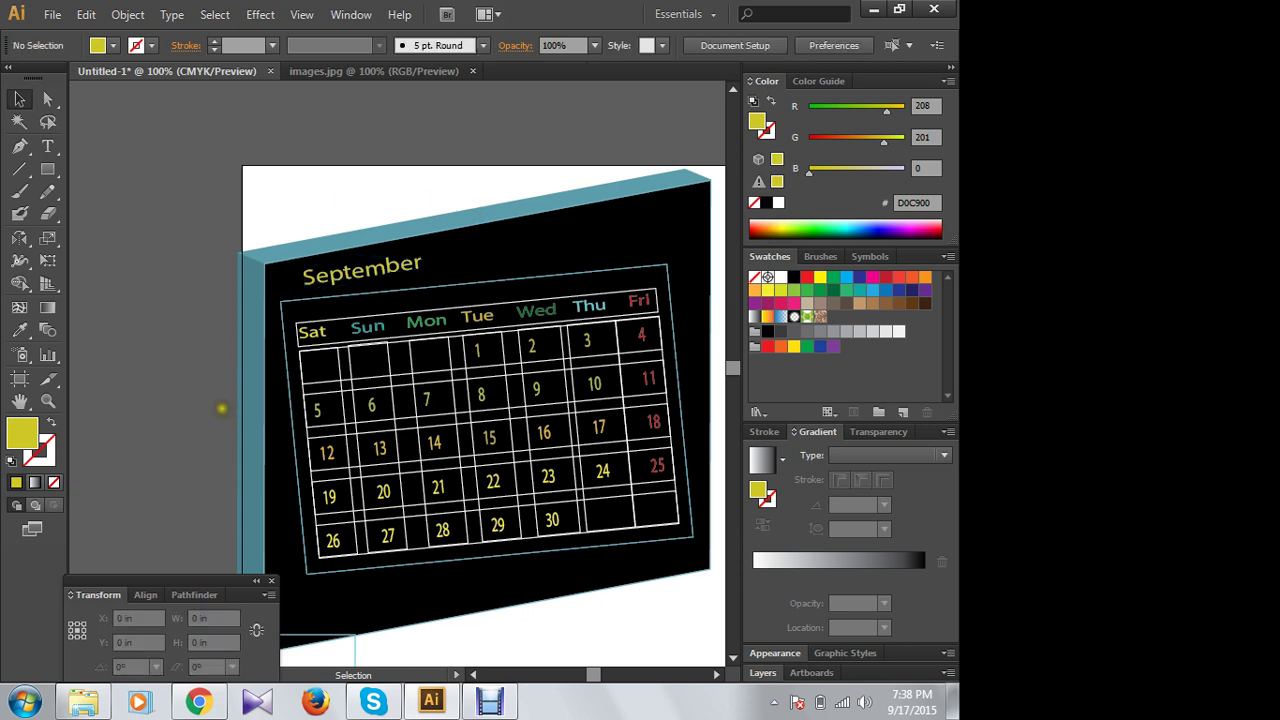
{"action": "left_click", "coordinate": [47, 146]}
{"action": "left_click", "coordinate": [268, 191]}
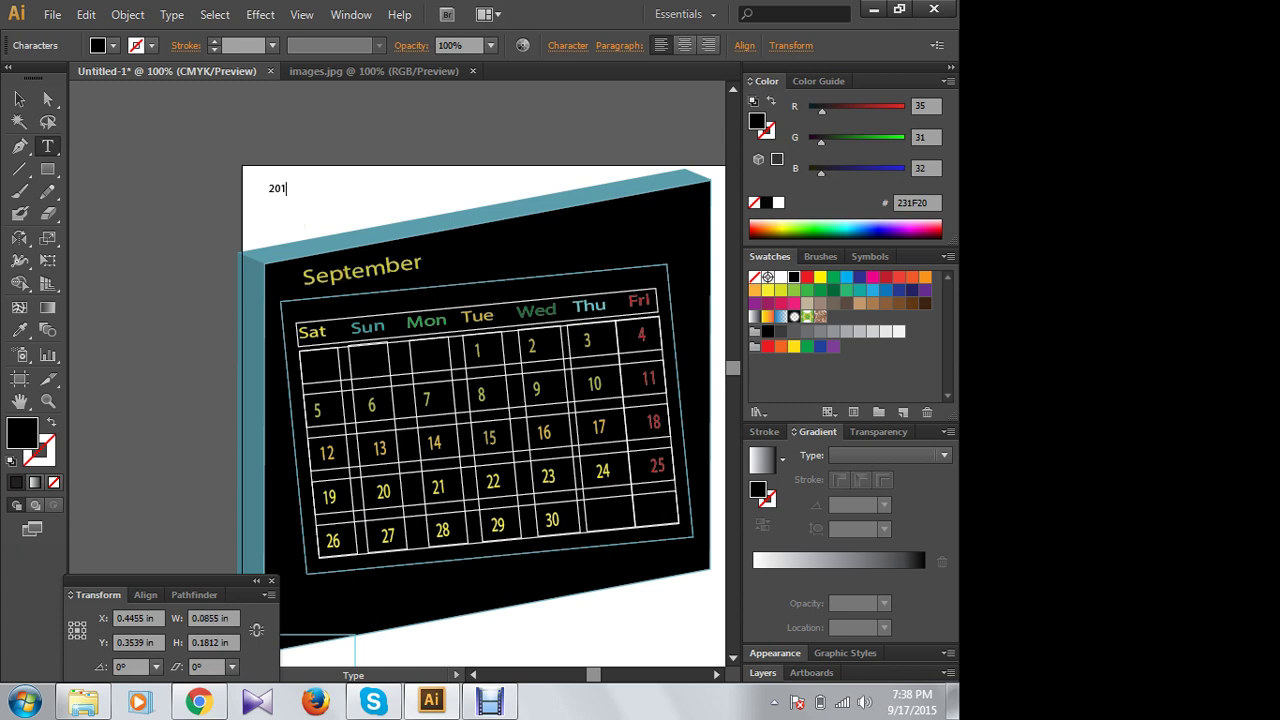
Step: Scale the black 2016 year text up much larger at the artboard's top-left
{"action": "left_click", "coordinate": [19, 98]}
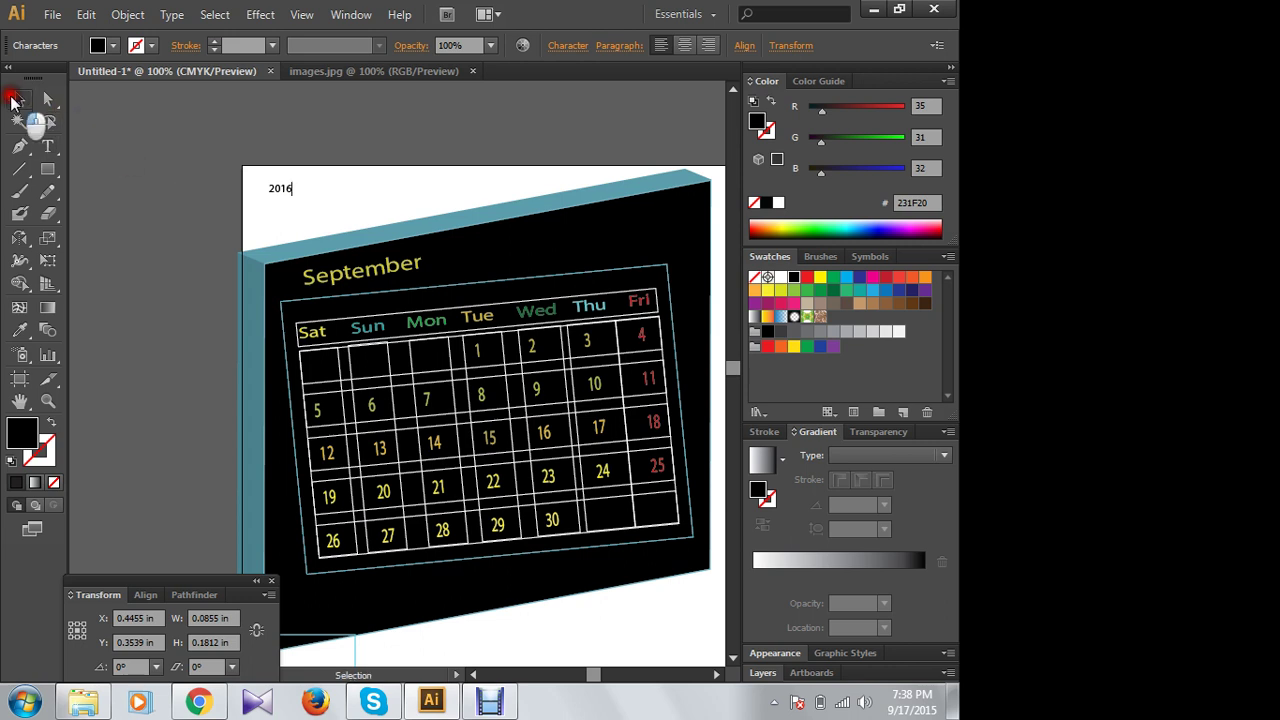
{"action": "left_click_drag", "start_coordinate": [279, 190], "coordinate": [326, 209]}
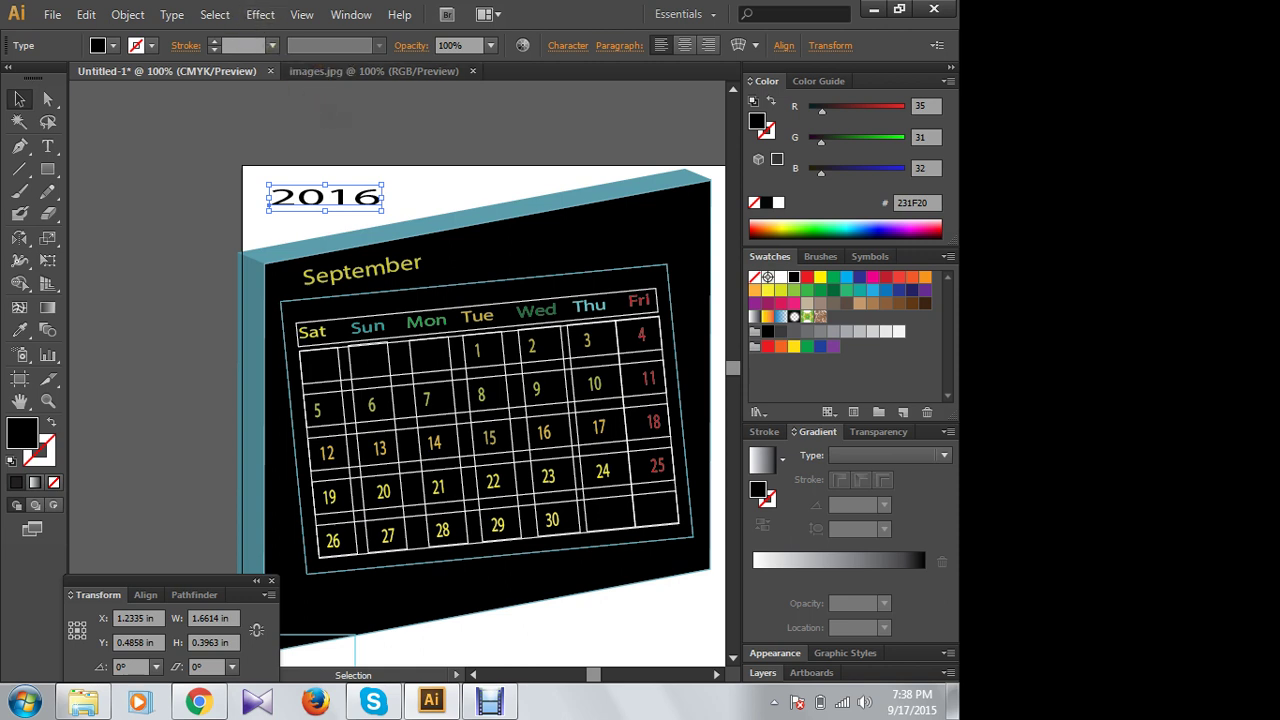
{"action": "left_click", "coordinate": [336, 205]}
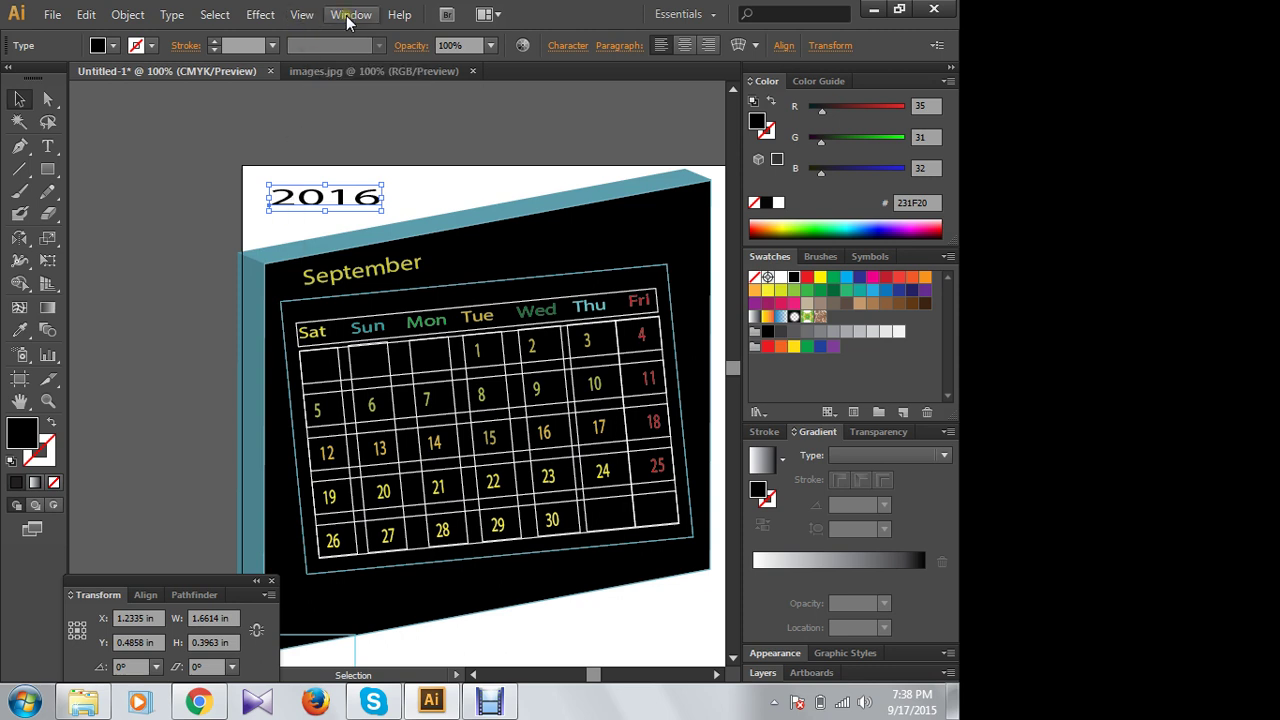
{"action": "left_click", "coordinate": [337, 198]}
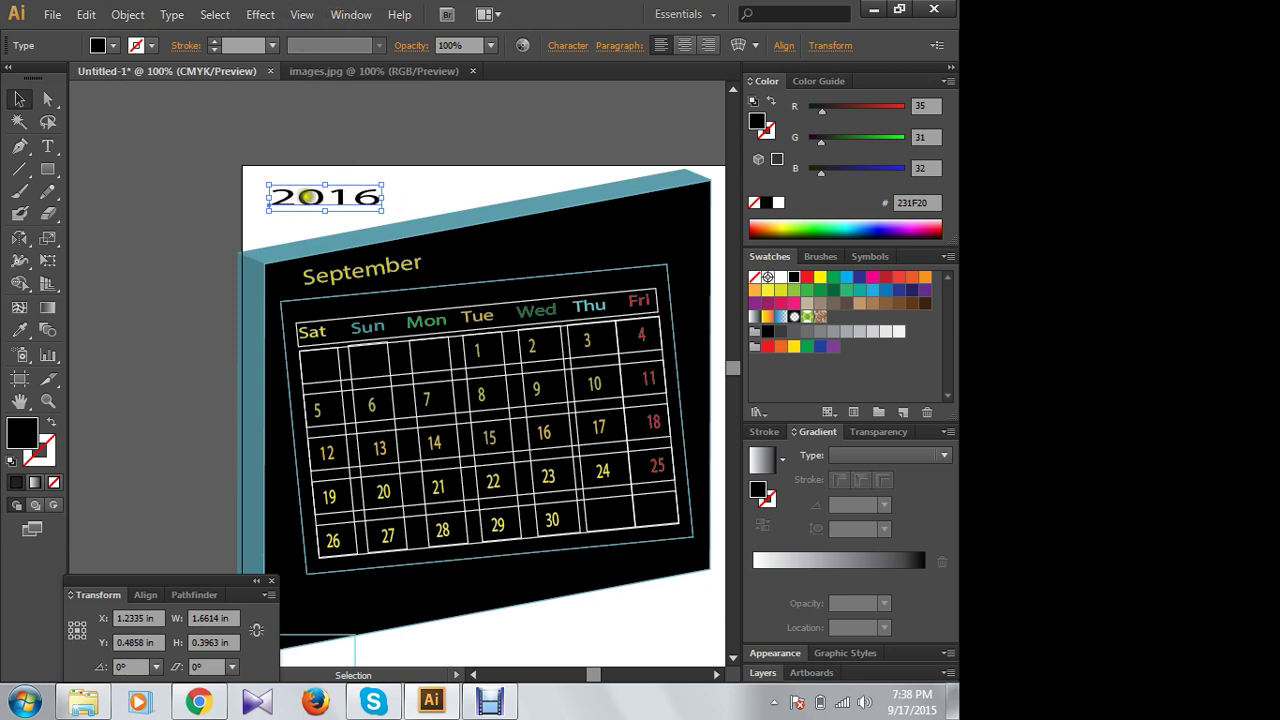
Step: Convert the 2016 text to outlines and ungroup it into four separate digit shapes
{"action": "right_click", "coordinate": [337, 203]}
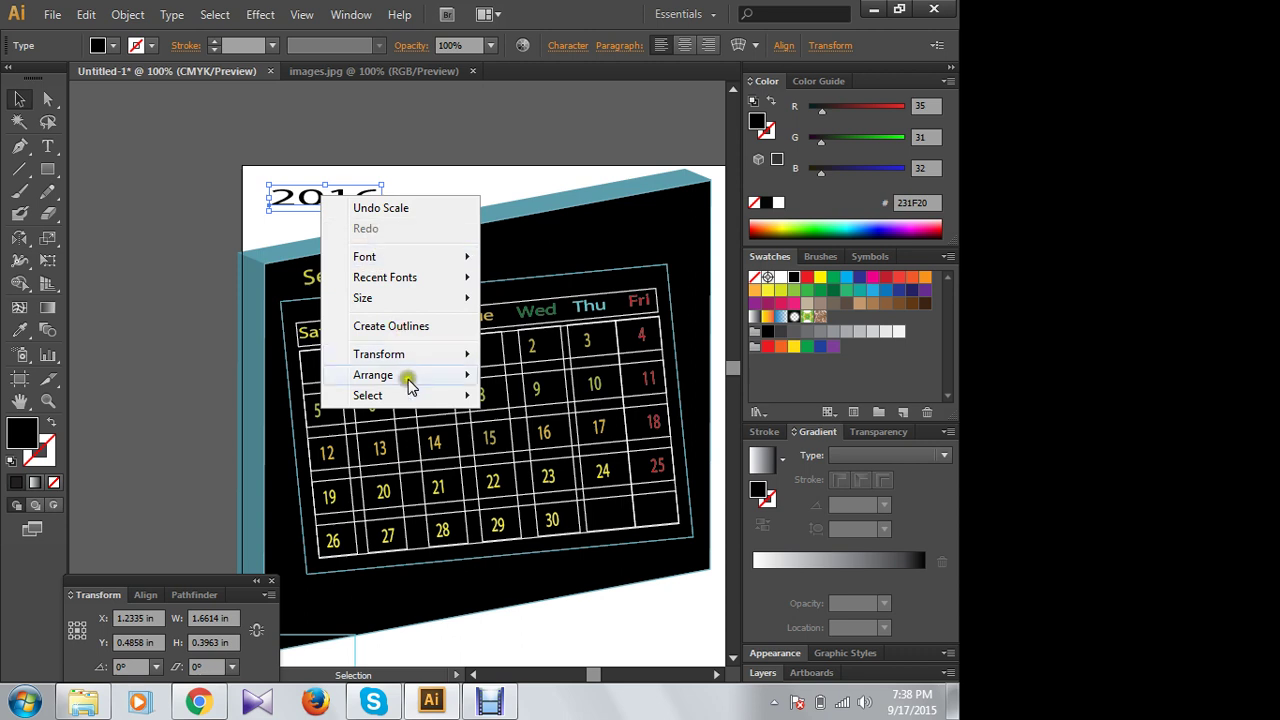
{"action": "left_click", "coordinate": [389, 326]}
{"action": "left_click", "coordinate": [433, 174]}
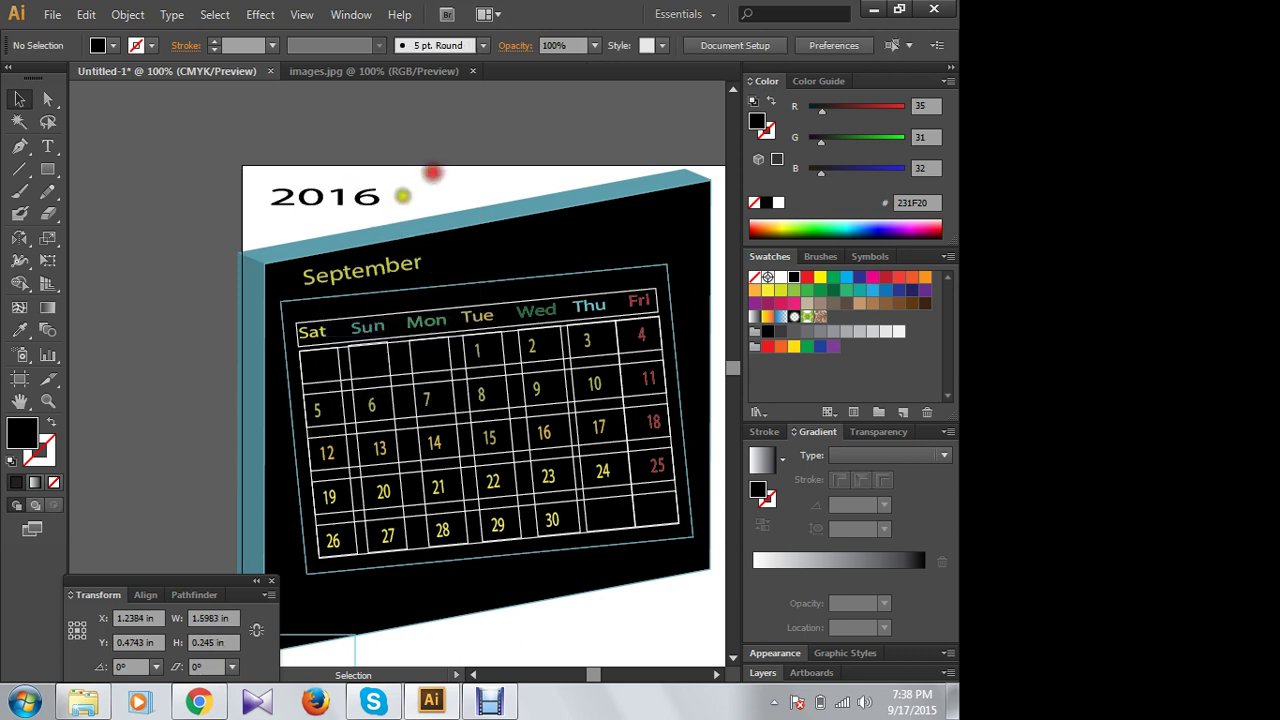
{"action": "left_click", "coordinate": [283, 196]}
{"action": "right_click", "coordinate": [281, 195]}
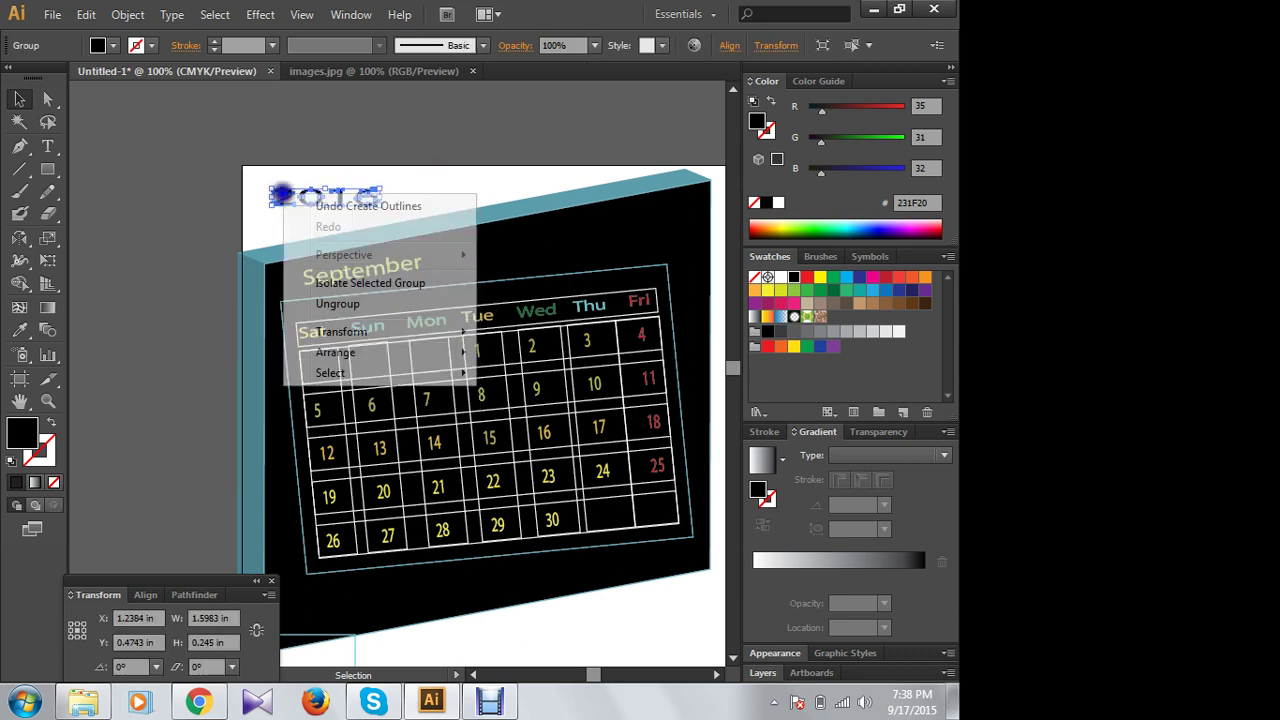
{"action": "left_click", "coordinate": [340, 304]}
{"action": "left_click", "coordinate": [395, 192]}
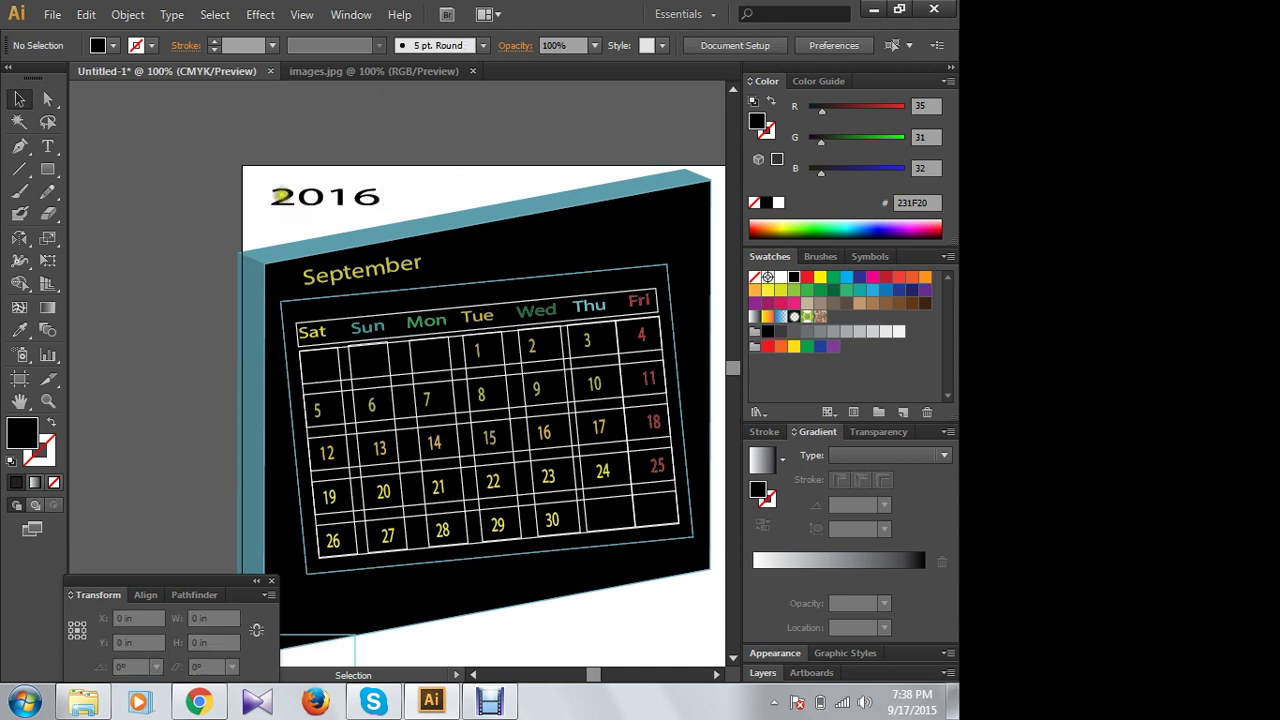
{"action": "left_click", "coordinate": [280, 196]}
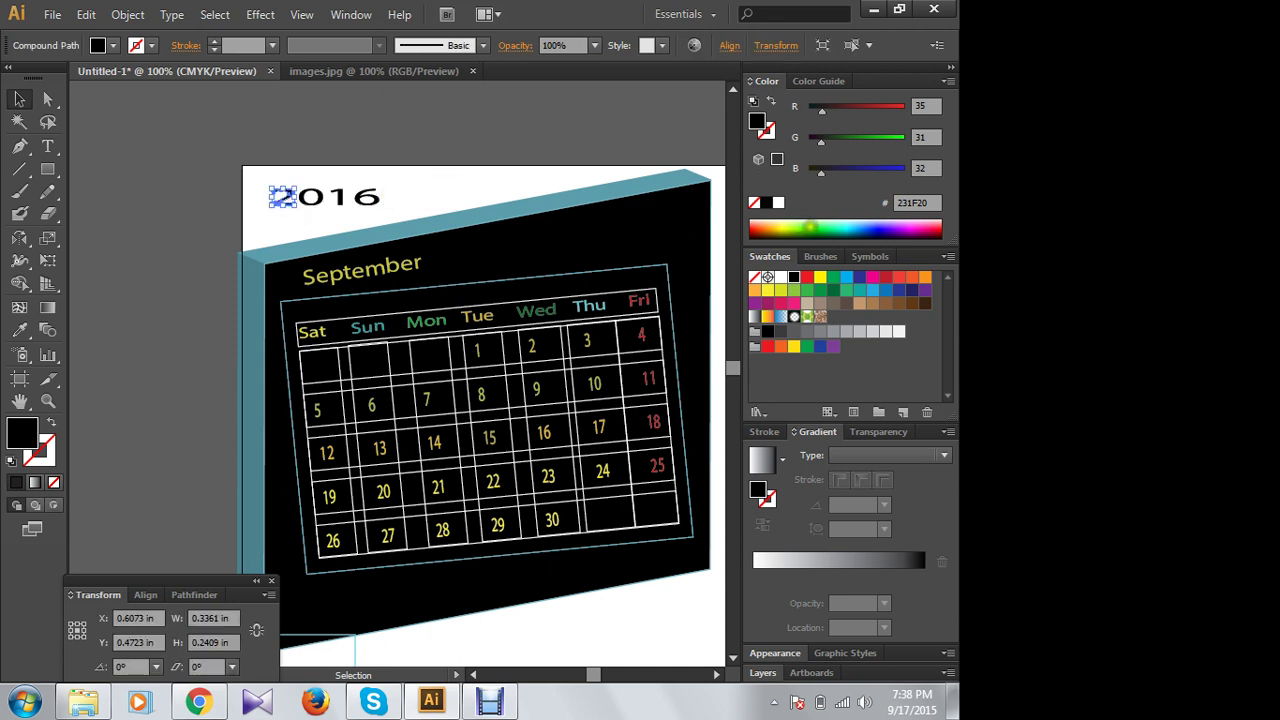
Step: Colour the 2 green, the 0 yellow-green and the 1 red
{"action": "left_click", "coordinate": [810, 228]}
{"action": "left_click", "coordinate": [412, 178]}
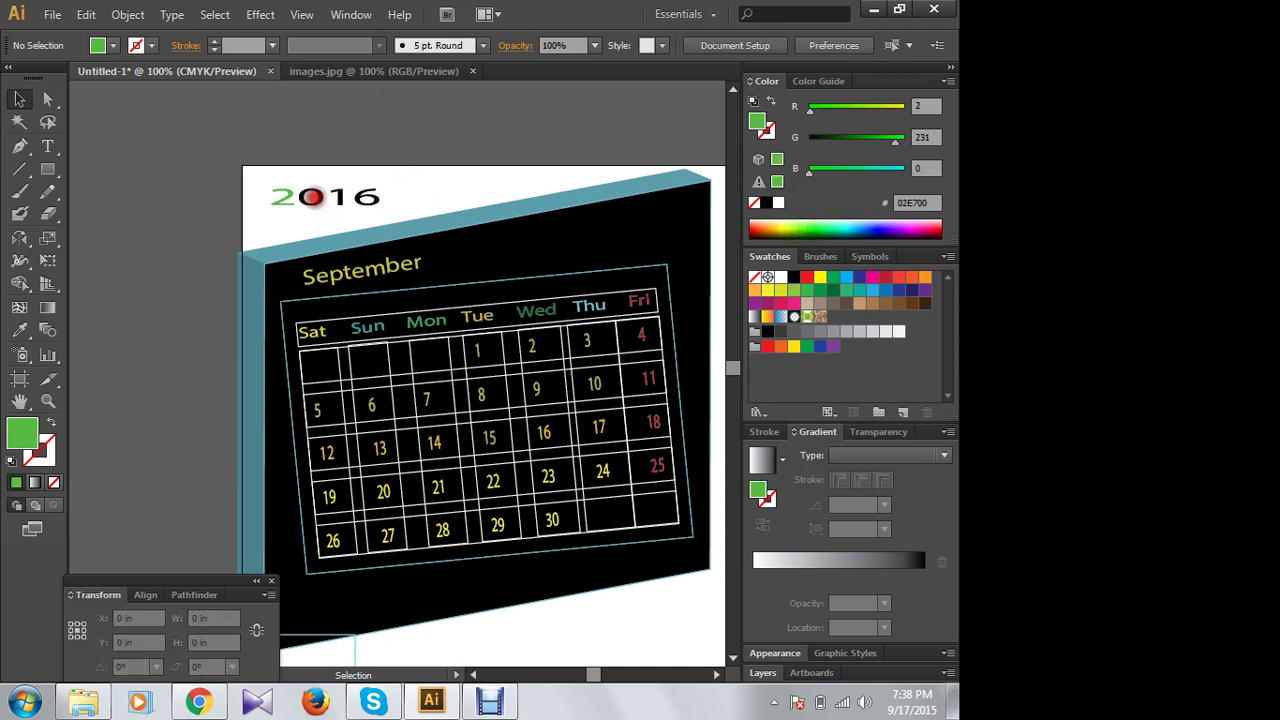
{"action": "left_click", "coordinate": [311, 197]}
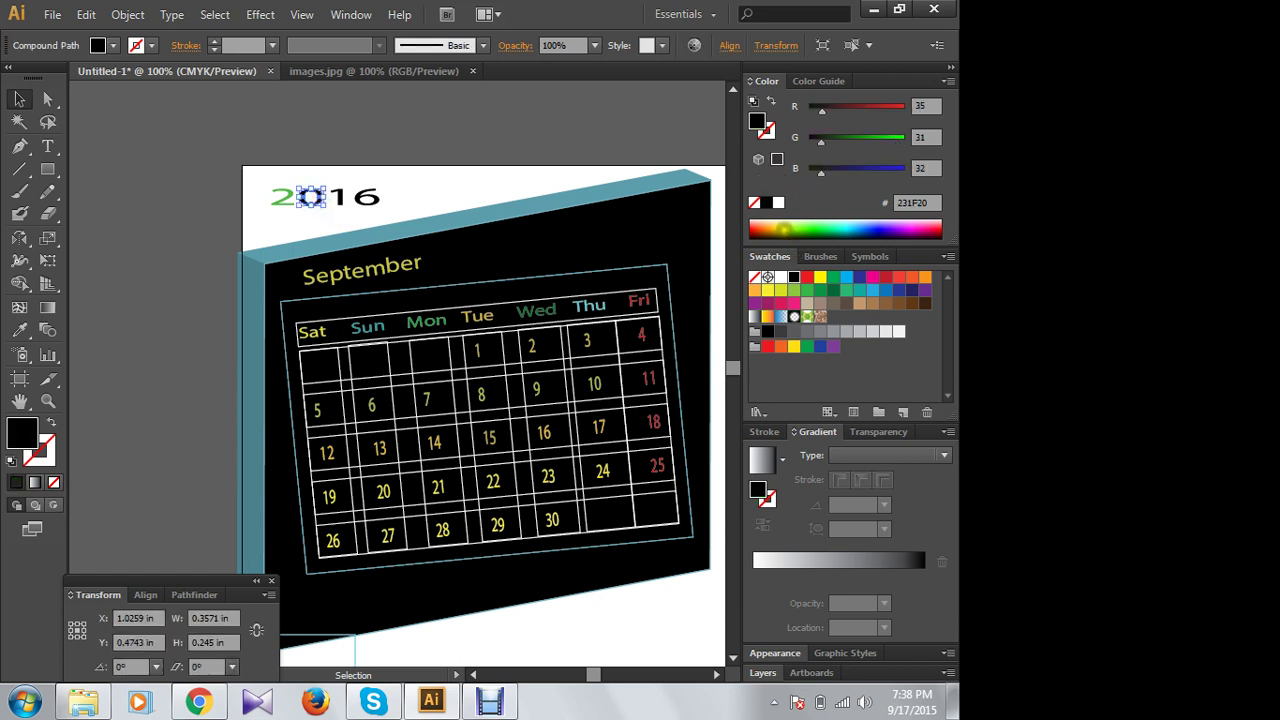
{"action": "left_click", "coordinate": [783, 228]}
{"action": "left_click", "coordinate": [465, 190]}
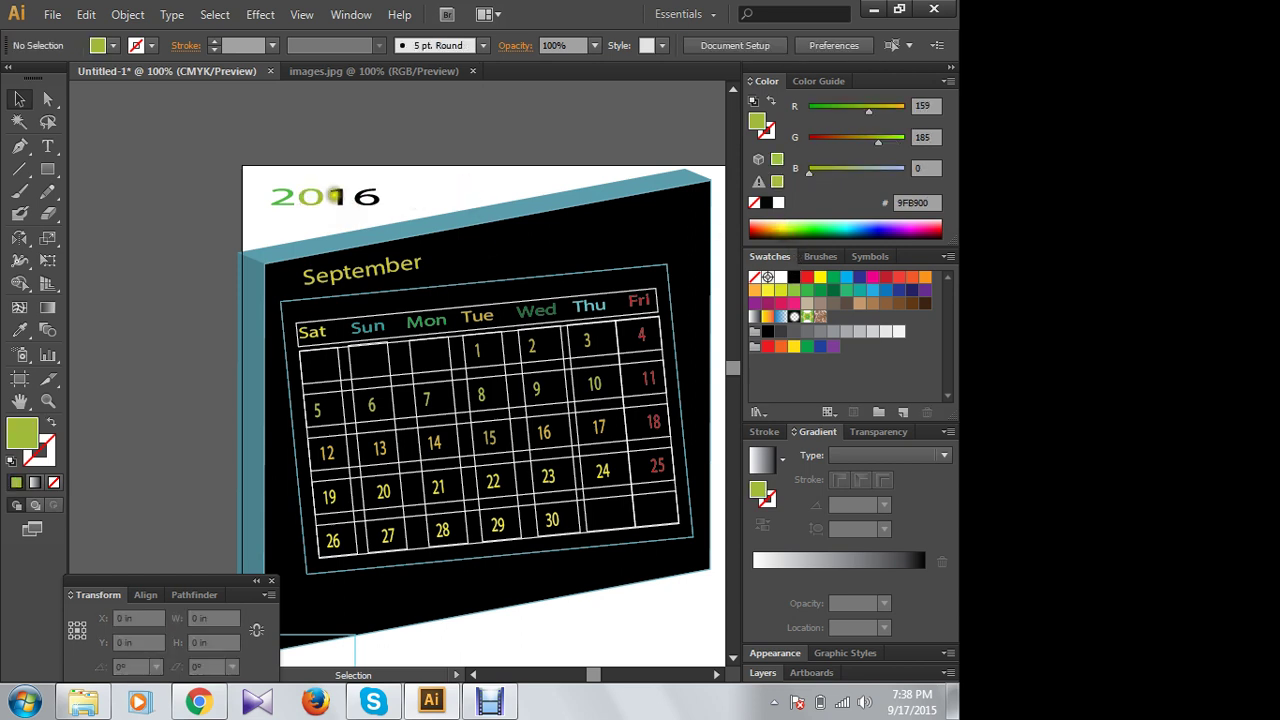
{"action": "left_click", "coordinate": [338, 197]}
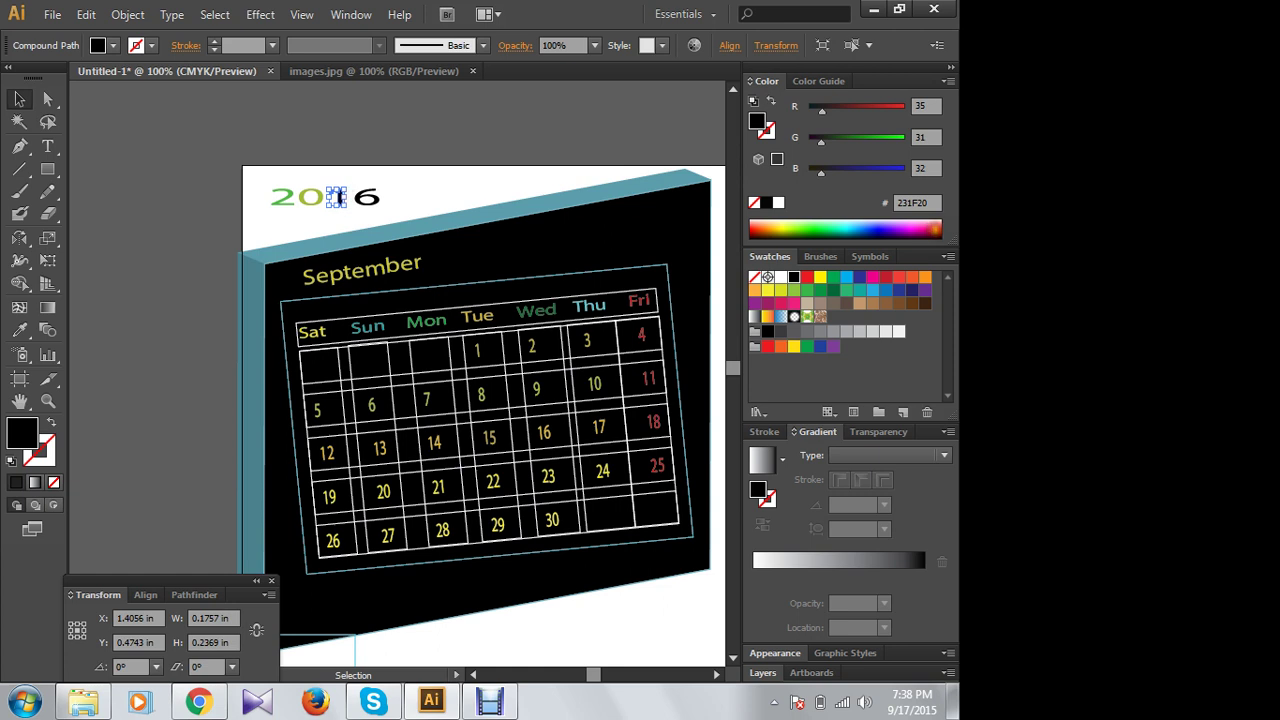
{"action": "left_click", "coordinate": [932, 229]}
{"action": "left_click", "coordinate": [453, 190]}
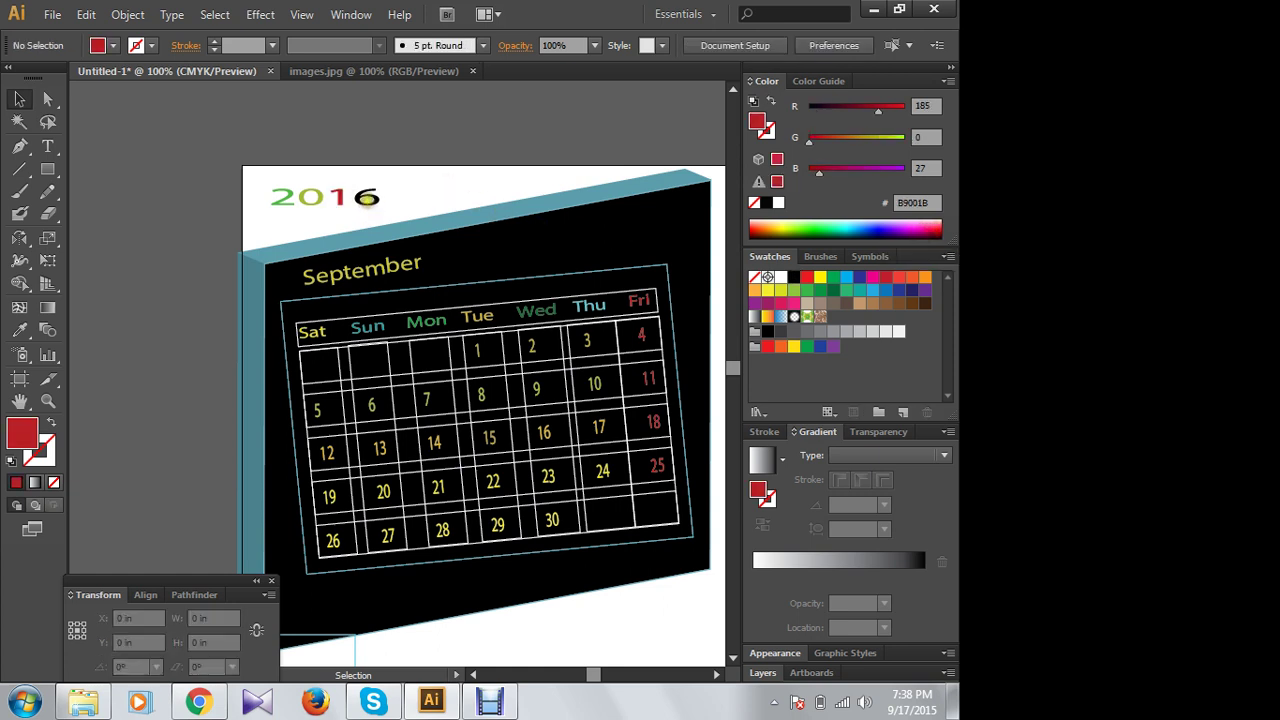
Step: Colour the 6 cyan, then move the whole 2016 onto the black face's top right
{"action": "left_click", "coordinate": [367, 197]}
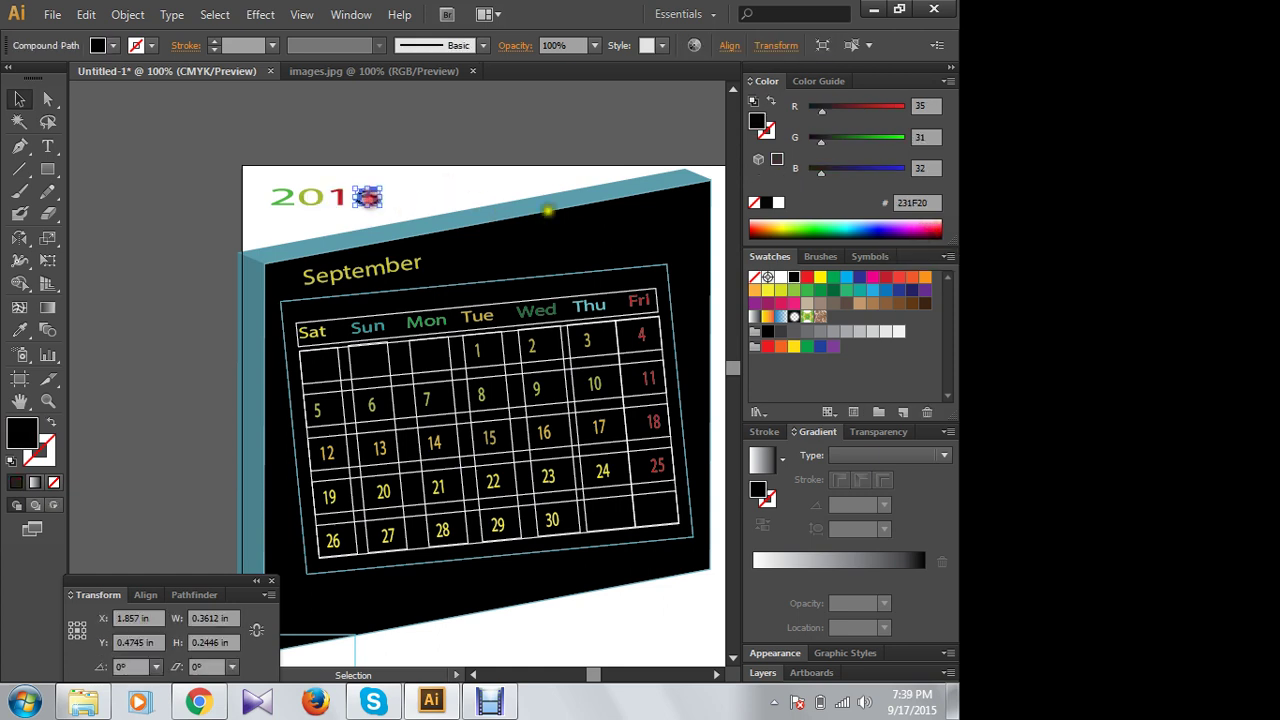
{"action": "left_click", "coordinate": [845, 229]}
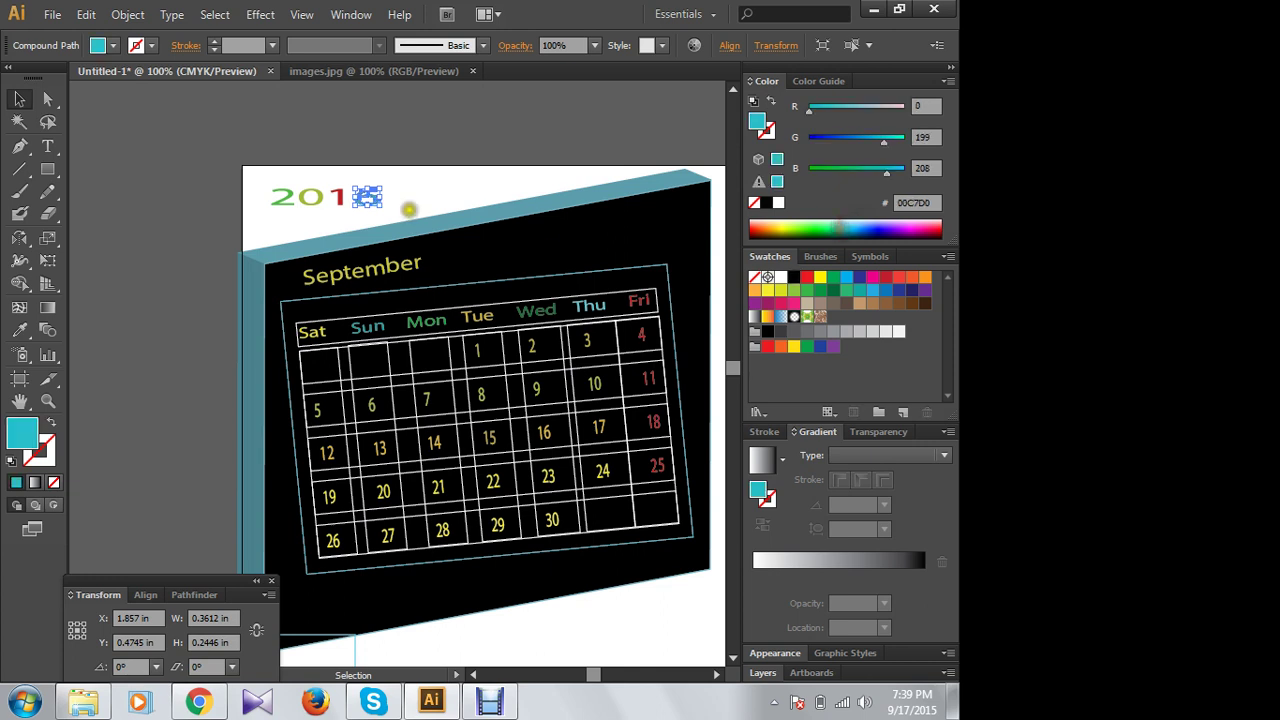
{"action": "left_click_drag", "start_coordinate": [420, 178], "coordinate": [265, 206]}
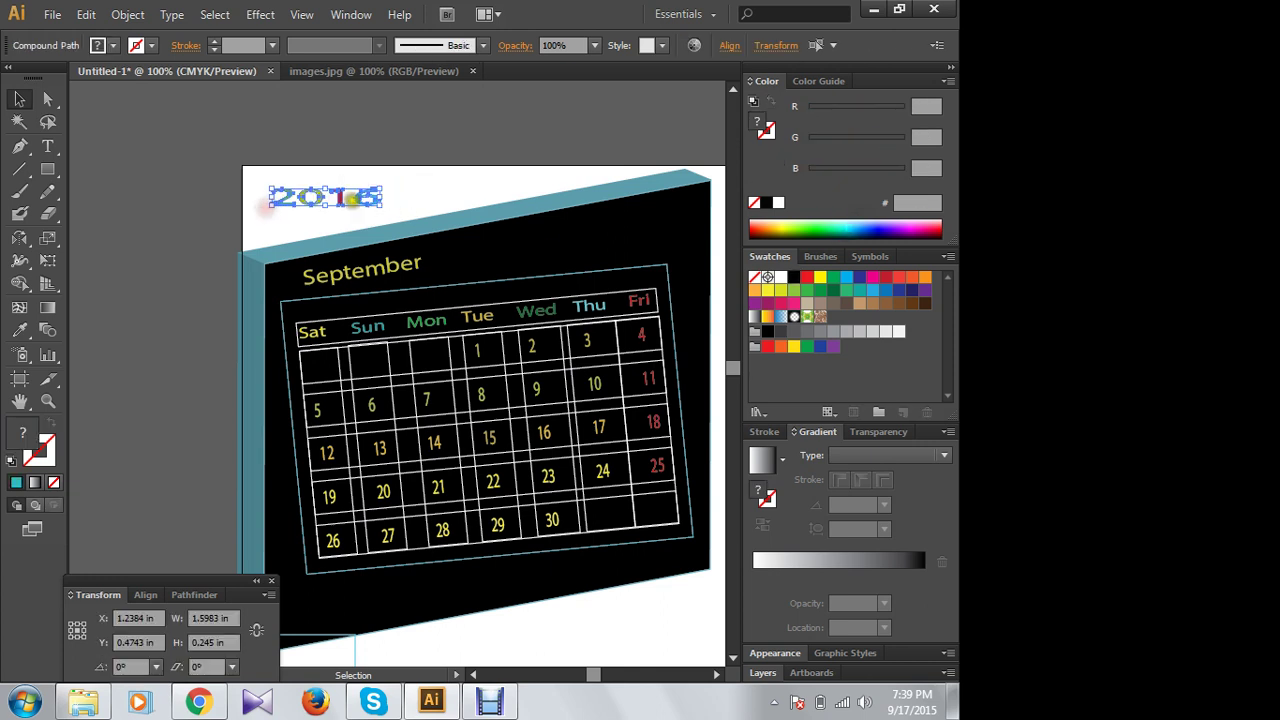
{"action": "left_click_drag", "start_coordinate": [365, 197], "coordinate": [662, 229]}
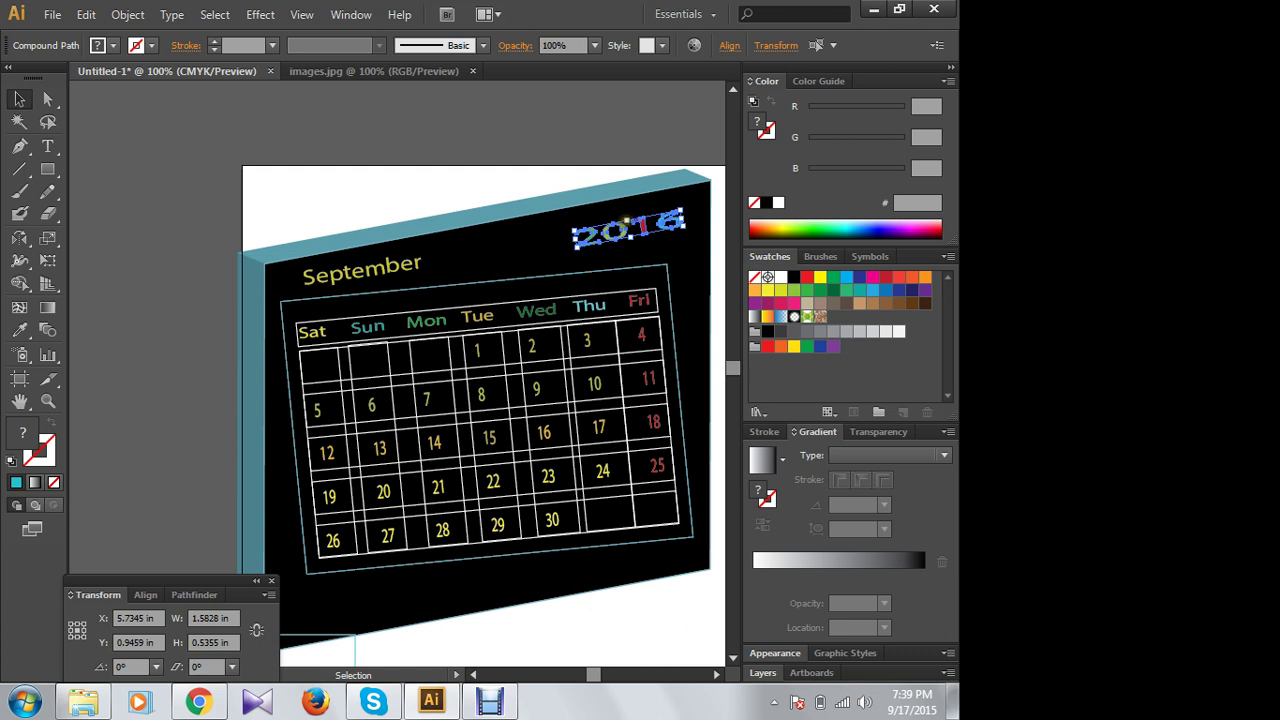
Step: Raise 2016's right end to match the panel's perspective, about 1.6007 × 0.6826 in
{"action": "mouse_move", "coordinate": [627, 218]}
{"action": "left_mouse_down"}
{"action": "mouse_move", "coordinate": [648, 237]}
{"action": "mouse_move", "coordinate": [623, 240]}
{"action": "left_mouse_up"}
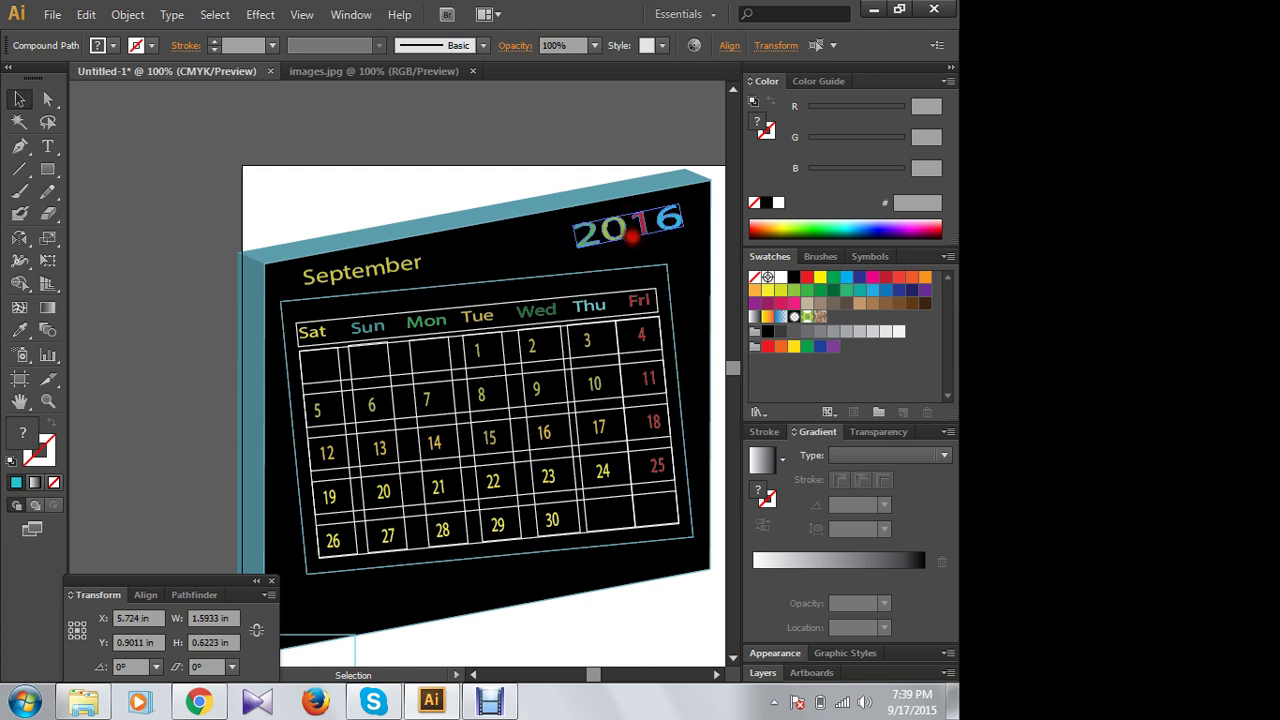
{"action": "left_click", "coordinate": [457, 189]}
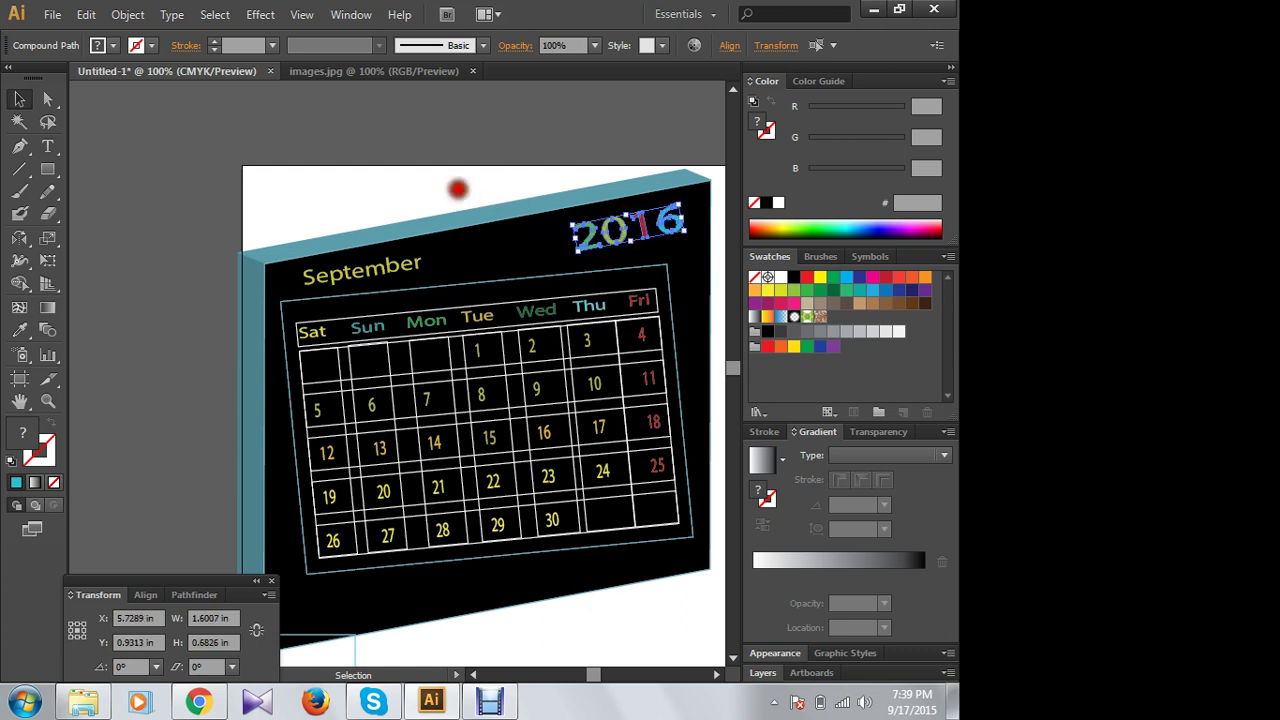
{"action": "mouse_move", "coordinate": [528, 413]}
{"action": "left_mouse_down"}
{"action": "mouse_move", "coordinate": [503, 408]}
{"action": "mouse_move", "coordinate": [481, 371]}
{"action": "mouse_move", "coordinate": [492, 374]}
{"action": "left_mouse_up"}
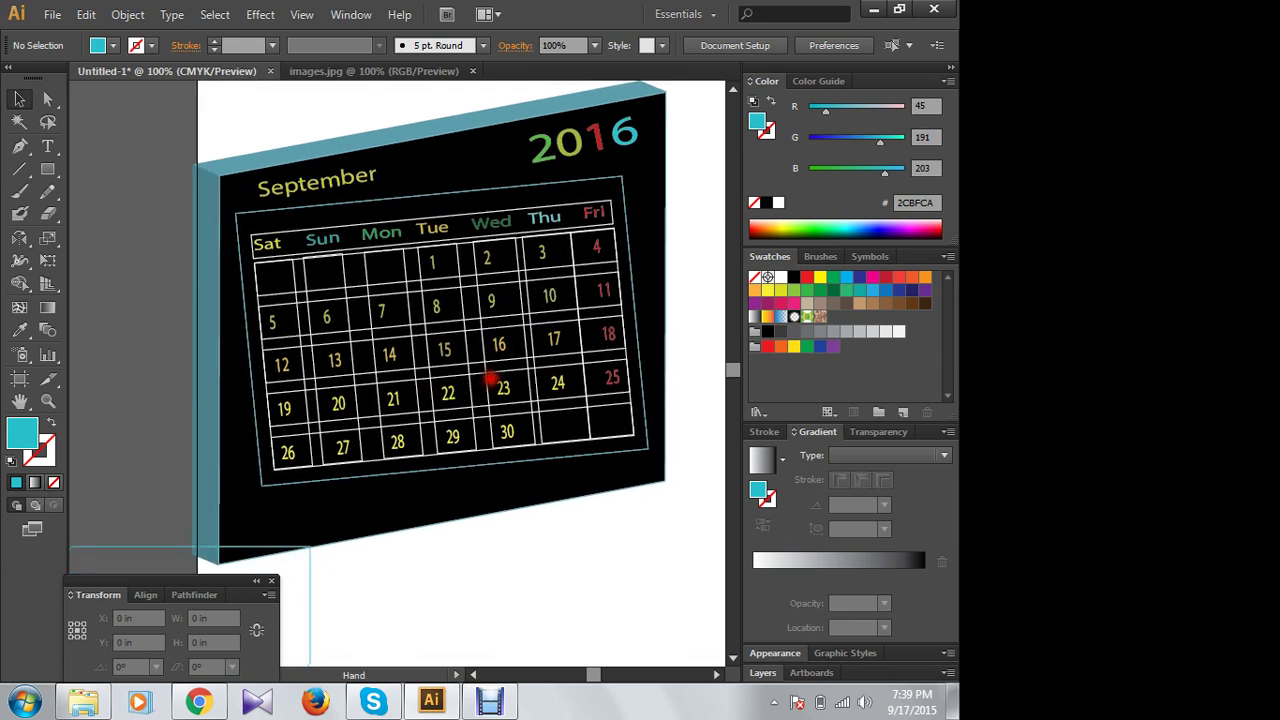
Step: Place a new text insertion point on the blank artboard below the calendar panel
{"action": "left_click", "coordinate": [47, 146]}
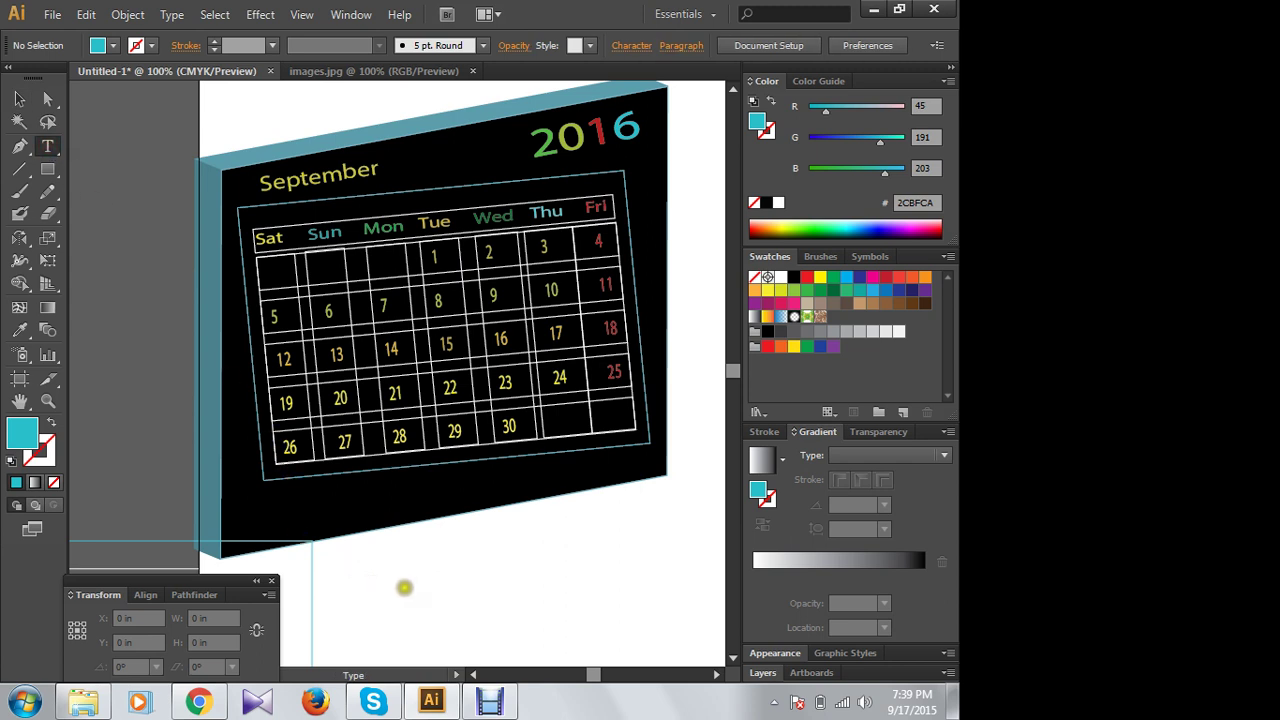
{"action": "left_click", "coordinate": [405, 585]}
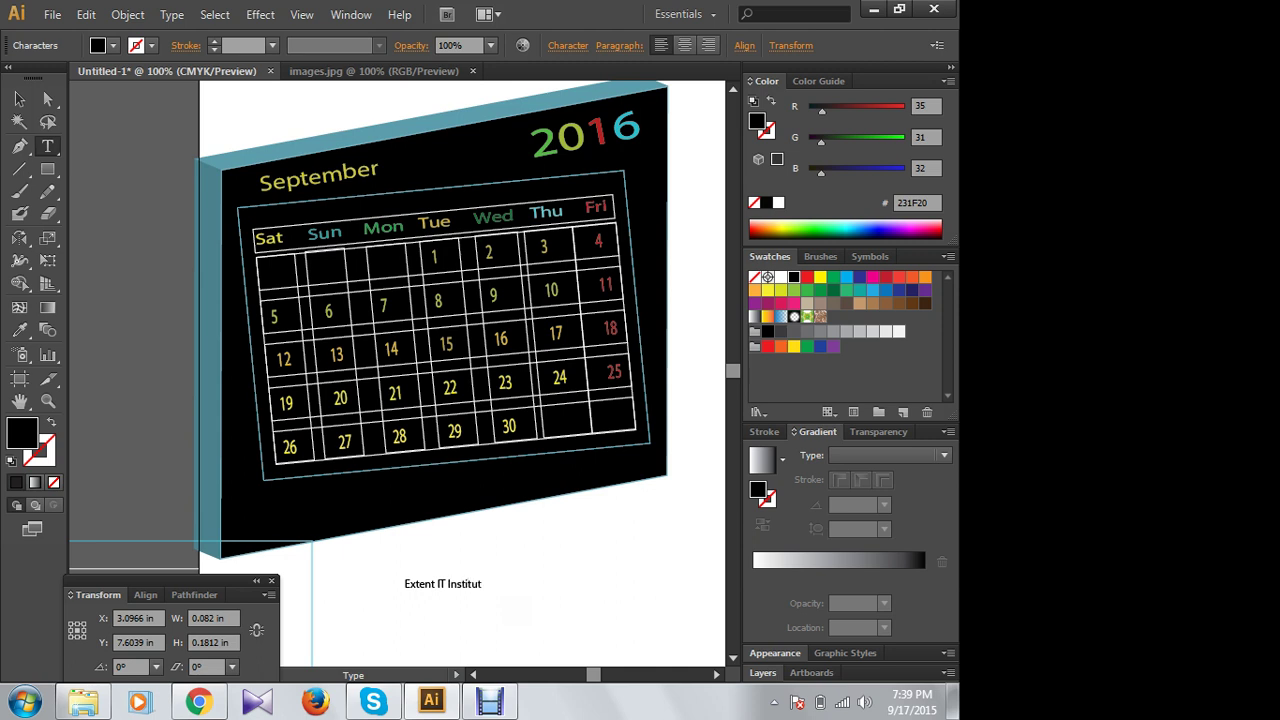
Step: Widen the Extent IT Institute caption and colour it bright teal
{"action": "left_click", "coordinate": [20, 99]}
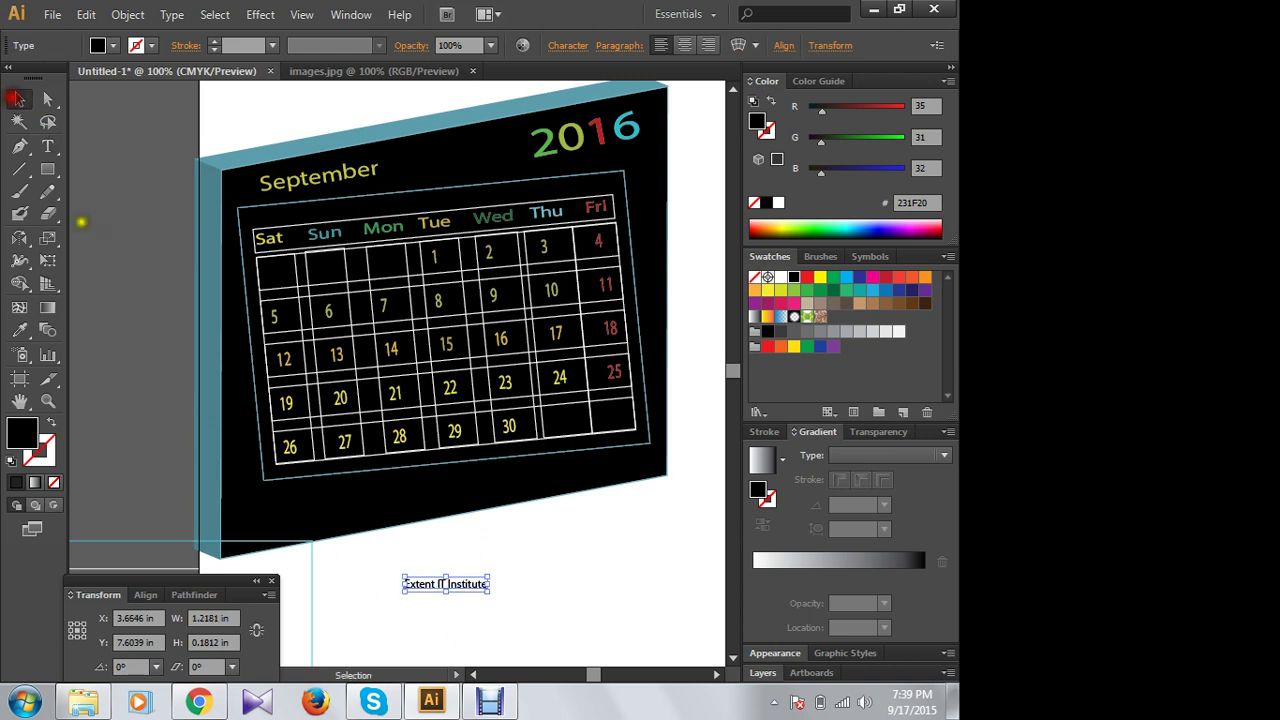
{"action": "left_click_drag", "start_coordinate": [489, 585], "coordinate": [601, 570]}
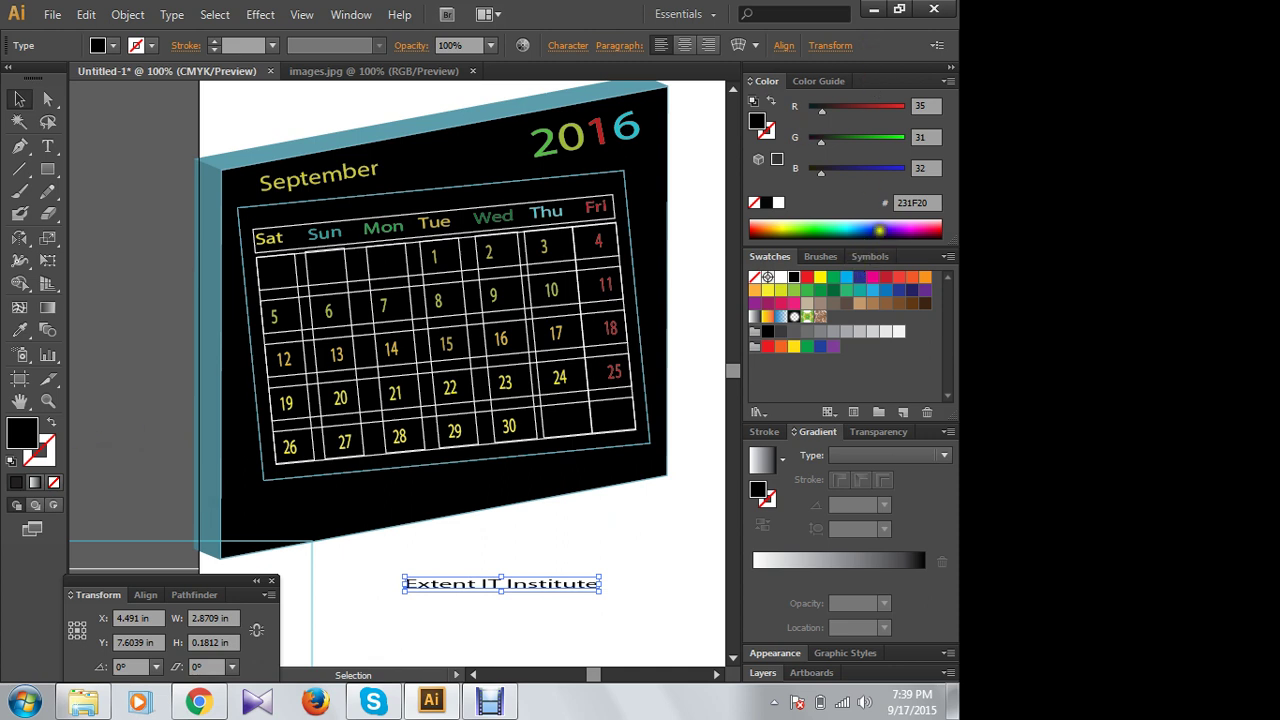
{"action": "left_click", "coordinate": [845, 232]}
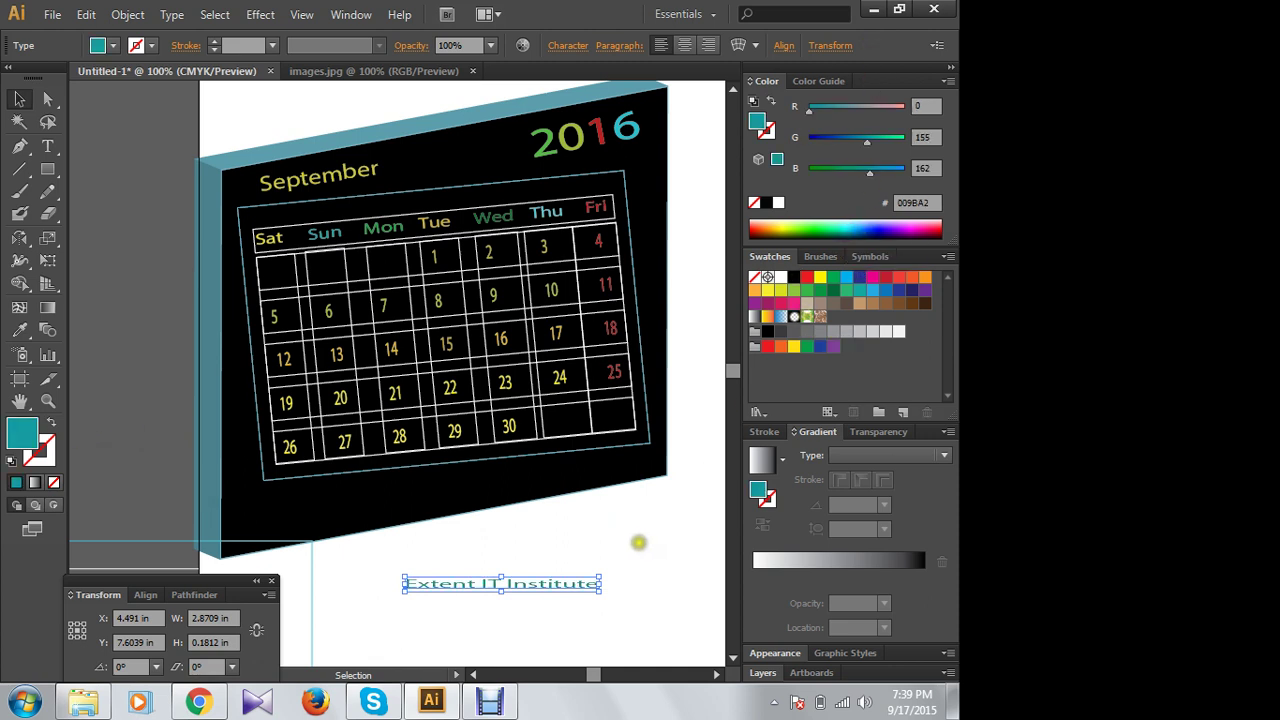
{"action": "left_click", "coordinate": [786, 222]}
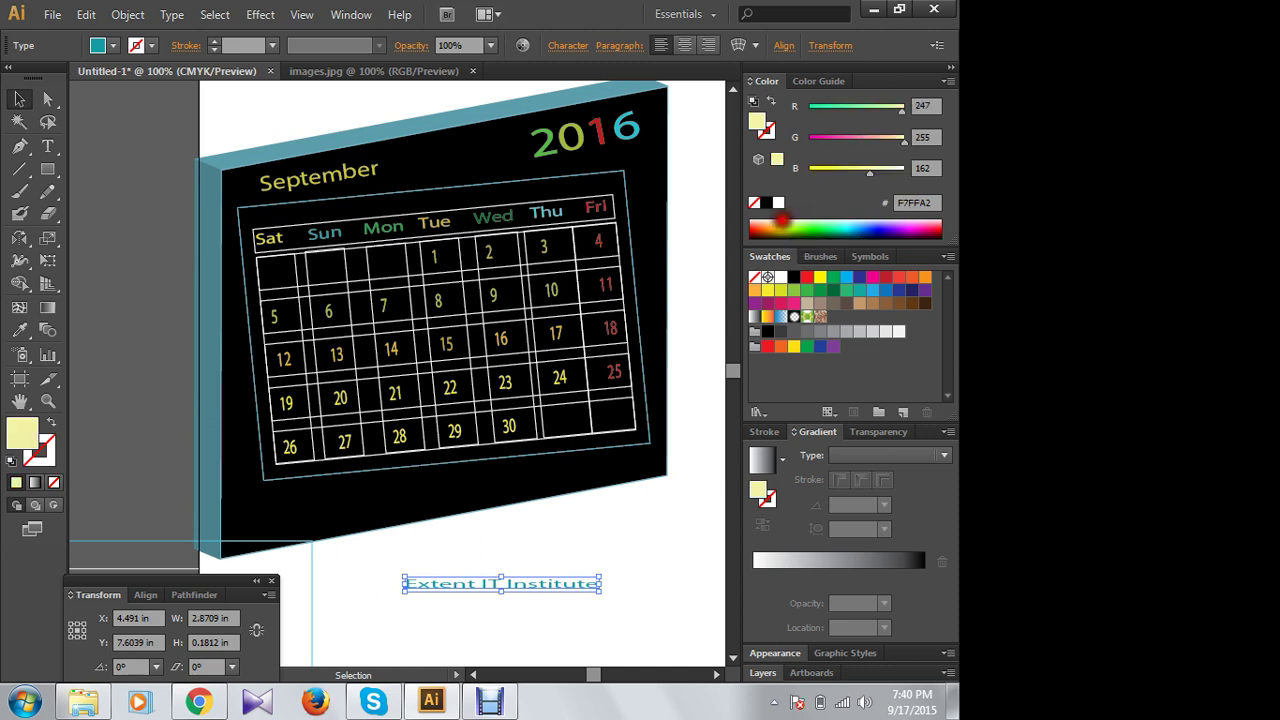
{"action": "left_click", "coordinate": [845, 229]}
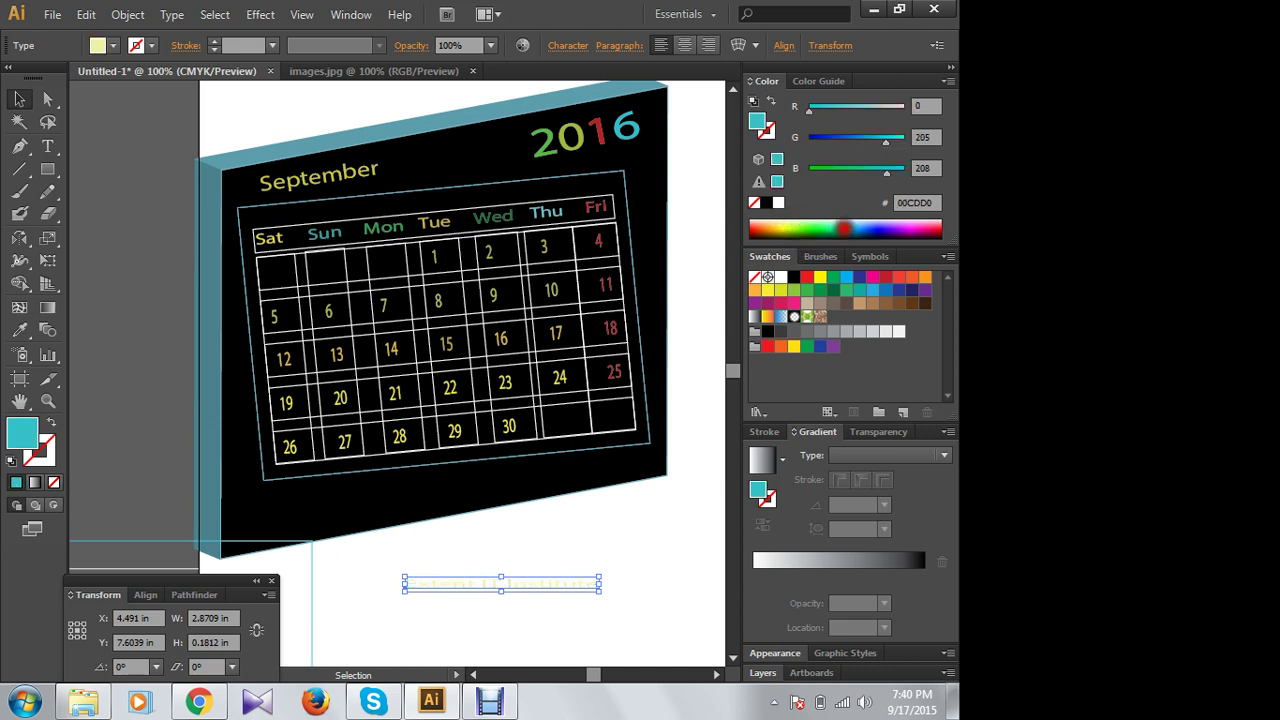
Step: Place the caption beneath the date grid on the calendar face and make it slightly taller
{"action": "mouse_move", "coordinate": [566, 586]}
{"action": "left_mouse_down"}
{"action": "mouse_move", "coordinate": [547, 521]}
{"action": "mouse_move", "coordinate": [574, 456]}
{"action": "left_mouse_up"}
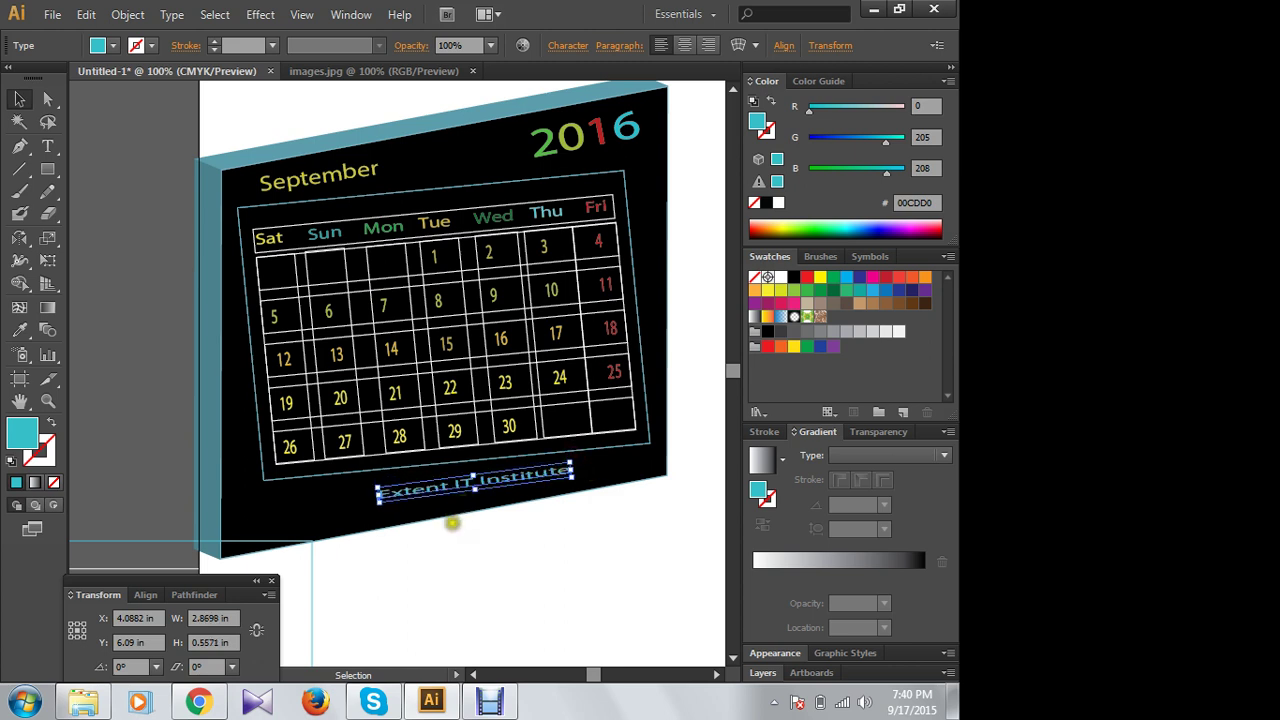
{"action": "mouse_move", "coordinate": [490, 479]}
{"action": "left_mouse_down"}
{"action": "mouse_move", "coordinate": [514, 580]}
{"action": "mouse_move", "coordinate": [478, 480]}
{"action": "mouse_move", "coordinate": [592, 461]}
{"action": "left_mouse_up"}
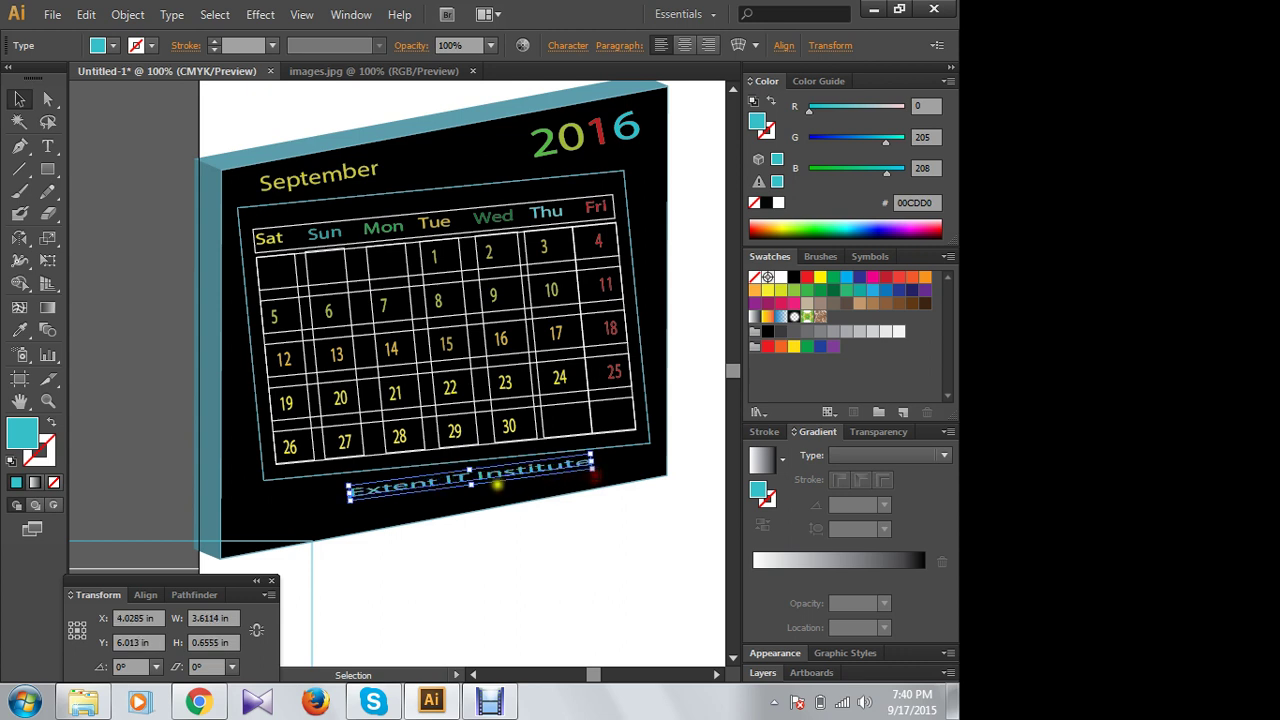
{"action": "left_click_drag", "start_coordinate": [470, 484], "coordinate": [471, 491]}
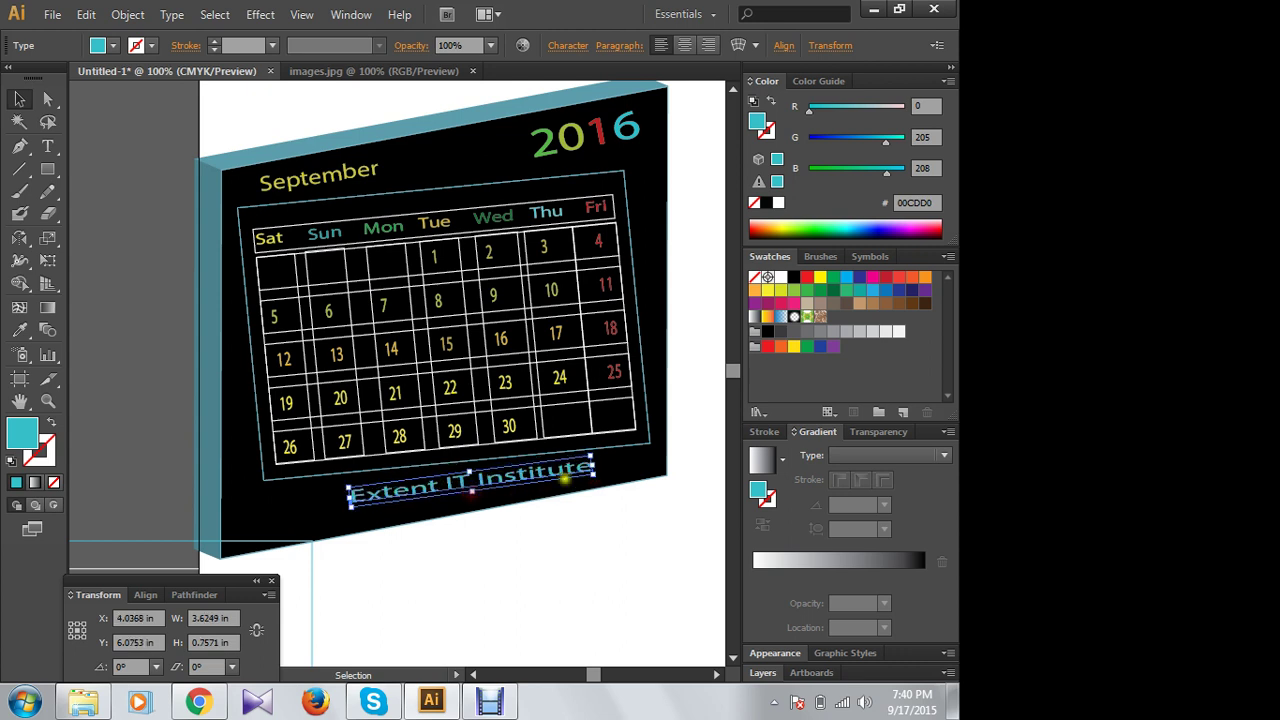
{"action": "left_click", "coordinate": [609, 522]}
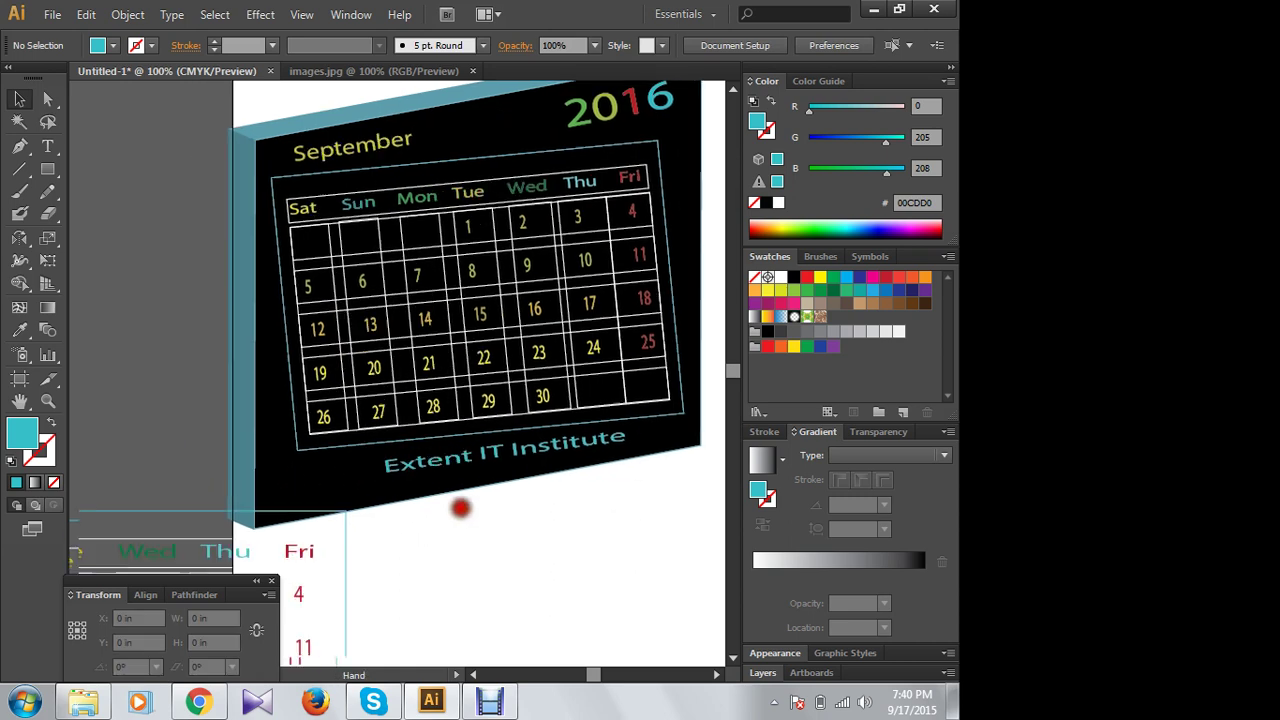
Step: Shift the spare weekday group down-left and draw a 1.125 in teal circle below the calendar
{"action": "left_click_drag", "start_coordinate": [430, 534], "coordinate": [503, 457]}
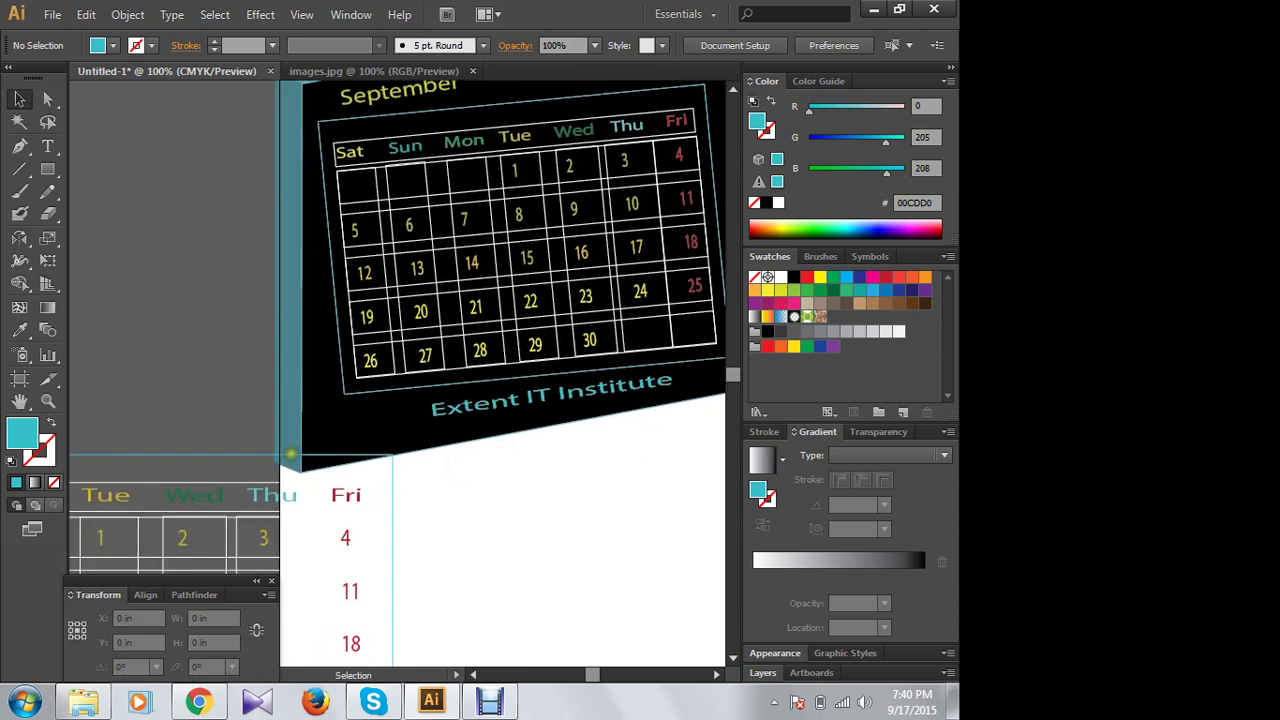
{"action": "left_click_drag", "start_coordinate": [290, 454], "coordinate": [267, 531]}
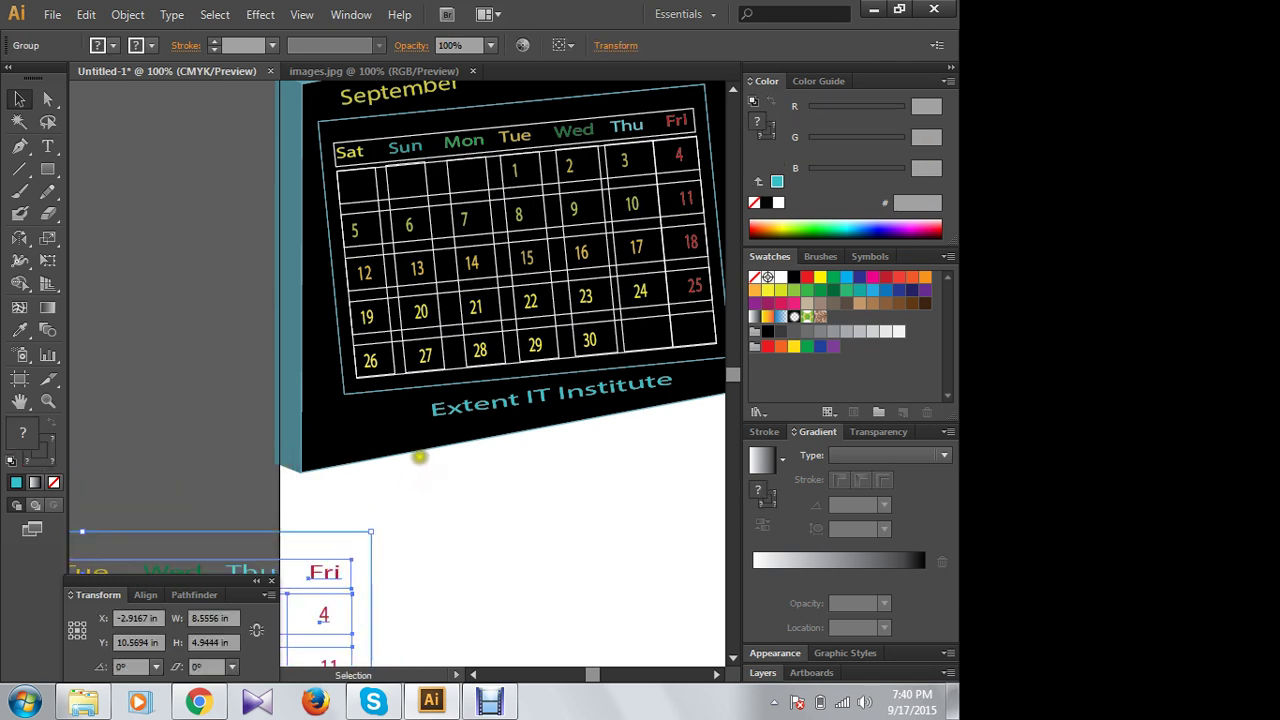
{"action": "mouse_move", "coordinate": [47, 169]}
{"action": "left_mouse_down"}
{"action": "mouse_move", "coordinate": [110, 193]}
{"action": "mouse_move", "coordinate": [95, 214]}
{"action": "left_mouse_up"}
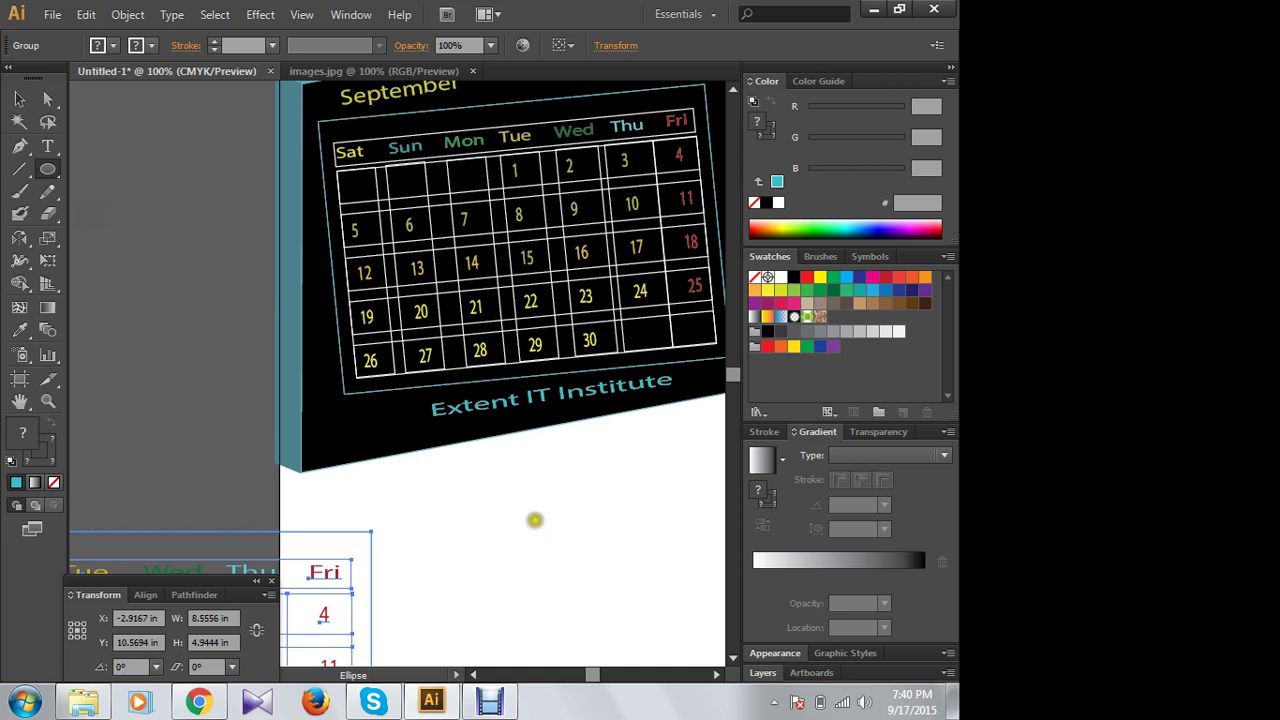
{"action": "mouse_move", "coordinate": [518, 502]}
{"action": "left_mouse_down"}
{"action": "mouse_move", "coordinate": [572, 571]}
{"action": "mouse_move", "coordinate": [597, 575]}
{"action": "mouse_move", "coordinate": [594, 558]}
{"action": "left_mouse_up"}
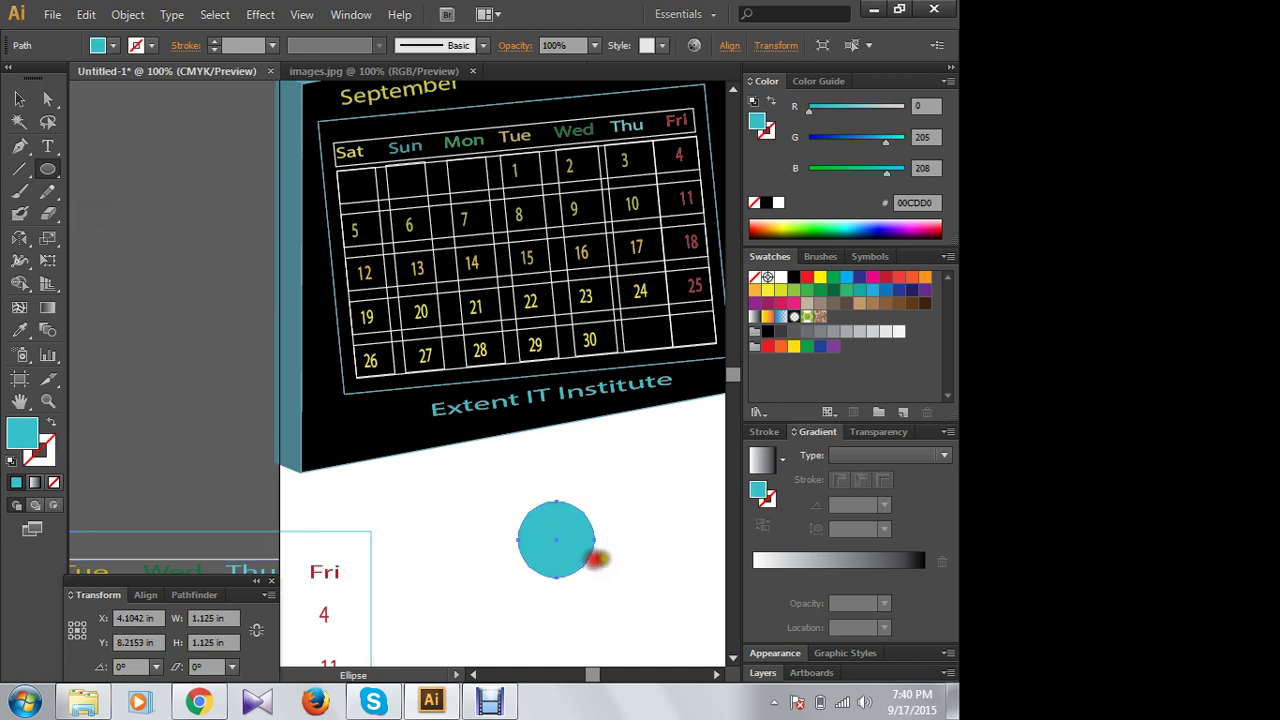
{"action": "left_click", "coordinate": [19, 99]}
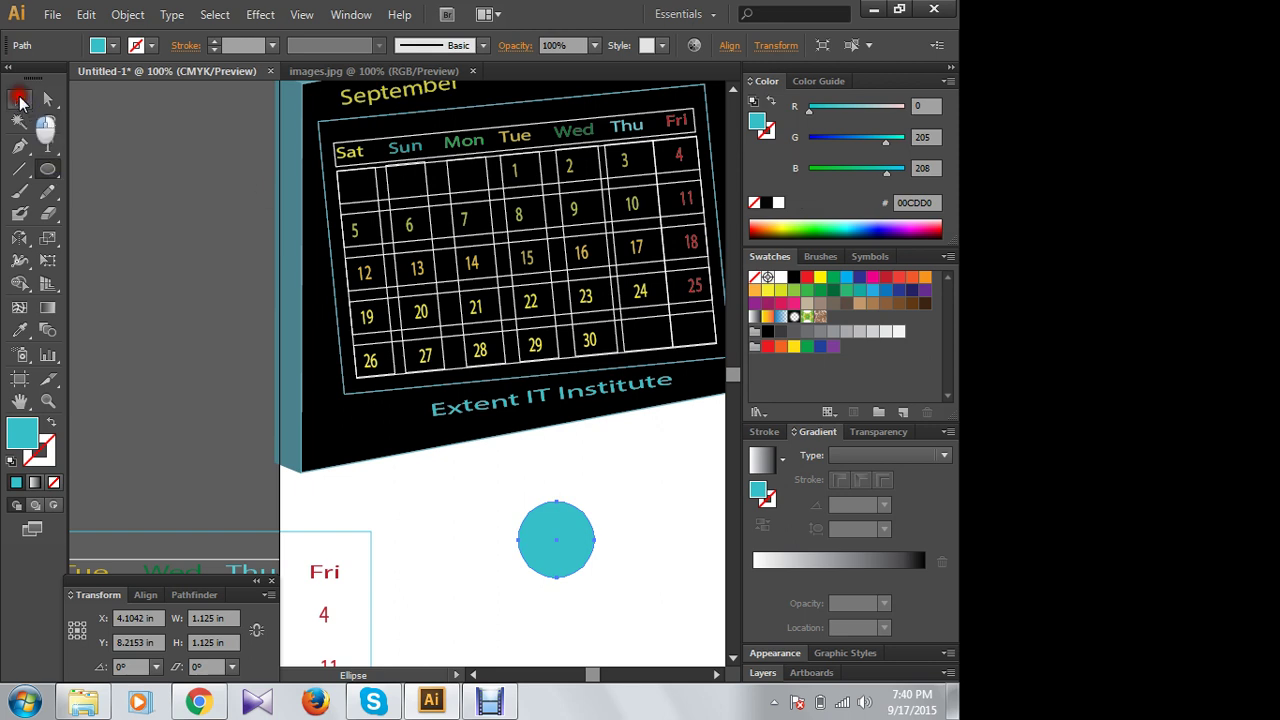
{"action": "left_click", "coordinate": [48, 146]}
Step: Create small text objects for the letters next to the teal circle
{"action": "left_click", "coordinate": [403, 540]}
{"action": "type", "text": "E"}
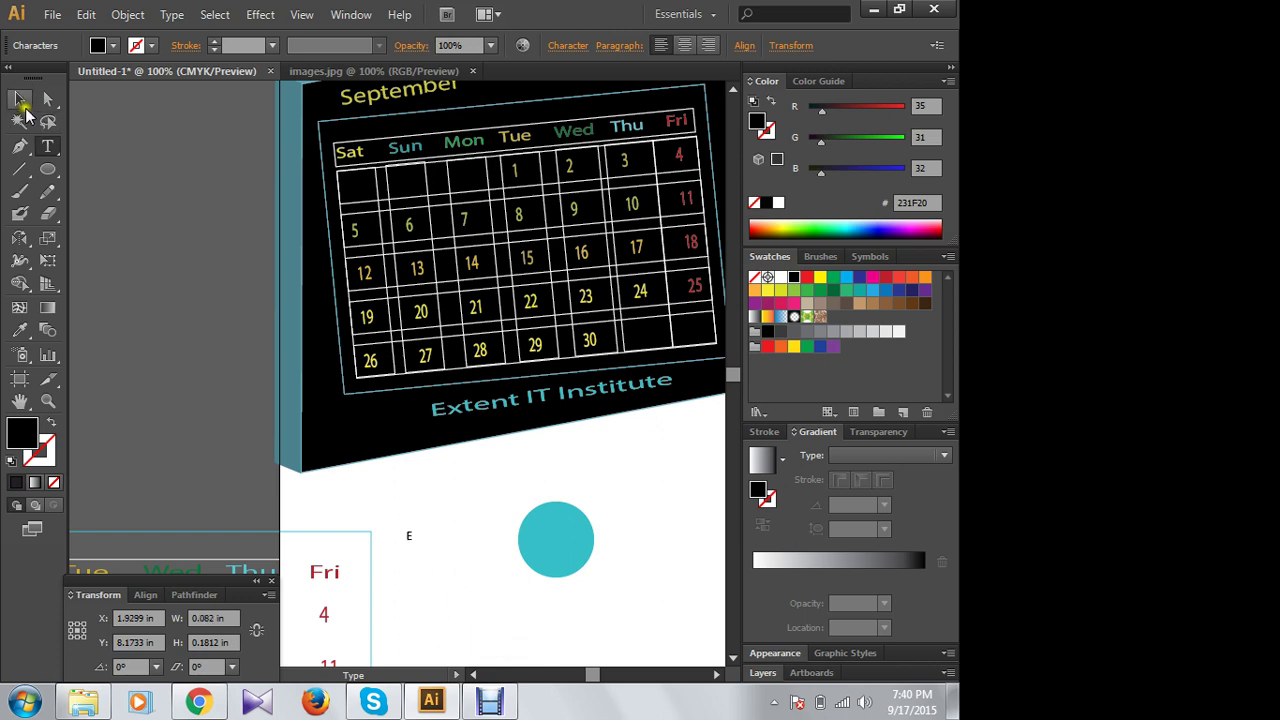
{"action": "left_click", "coordinate": [19, 99]}
{"action": "left_click", "coordinate": [48, 146]}
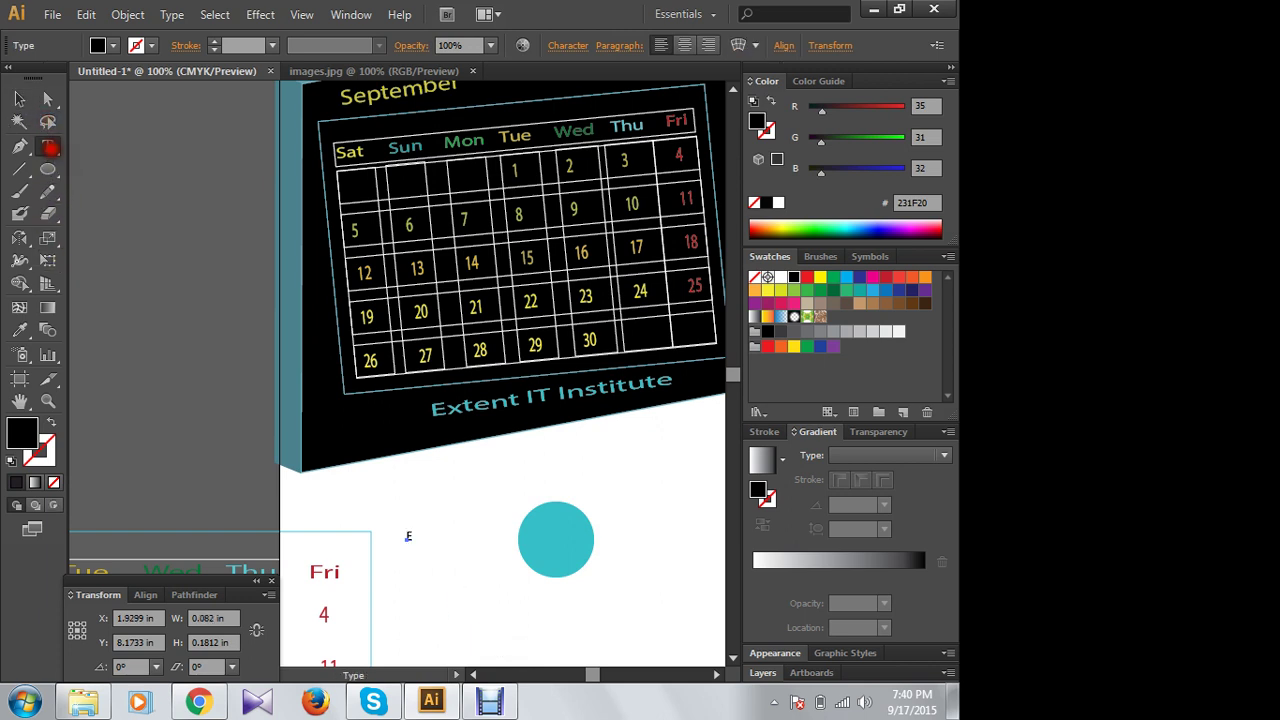
{"action": "left_click", "coordinate": [430, 561]}
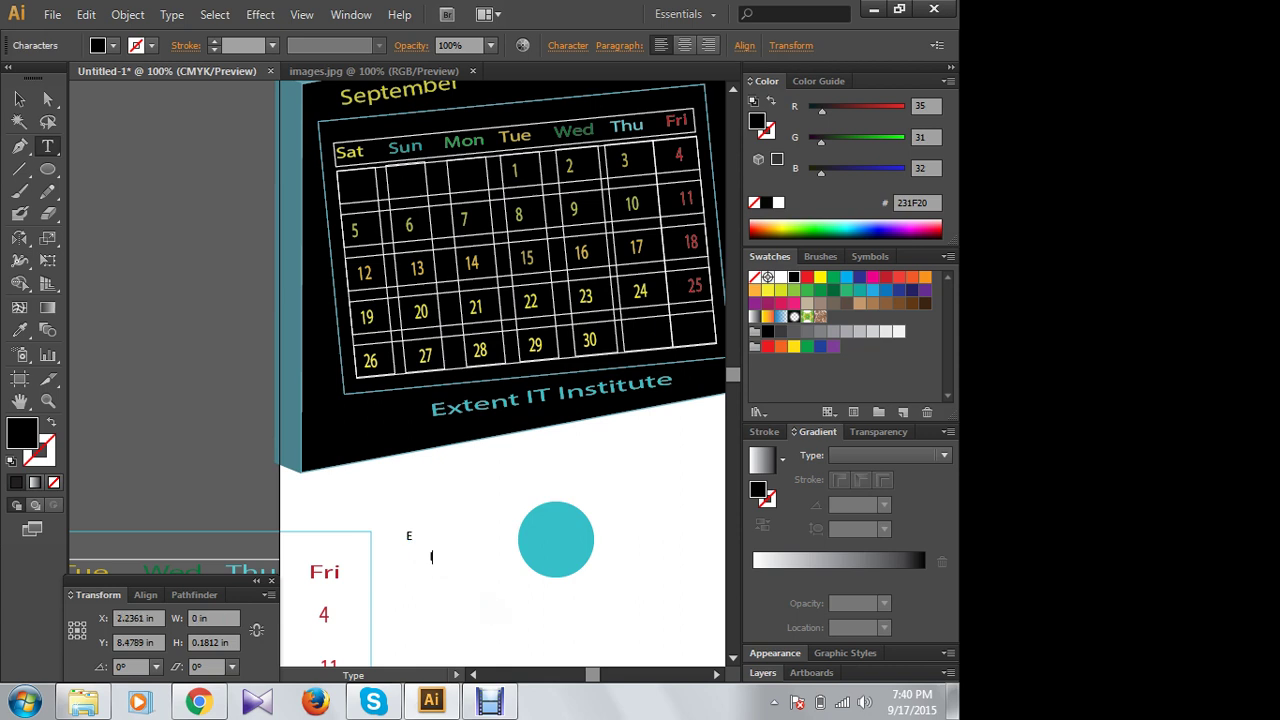
{"action": "left_click", "coordinate": [19, 99]}
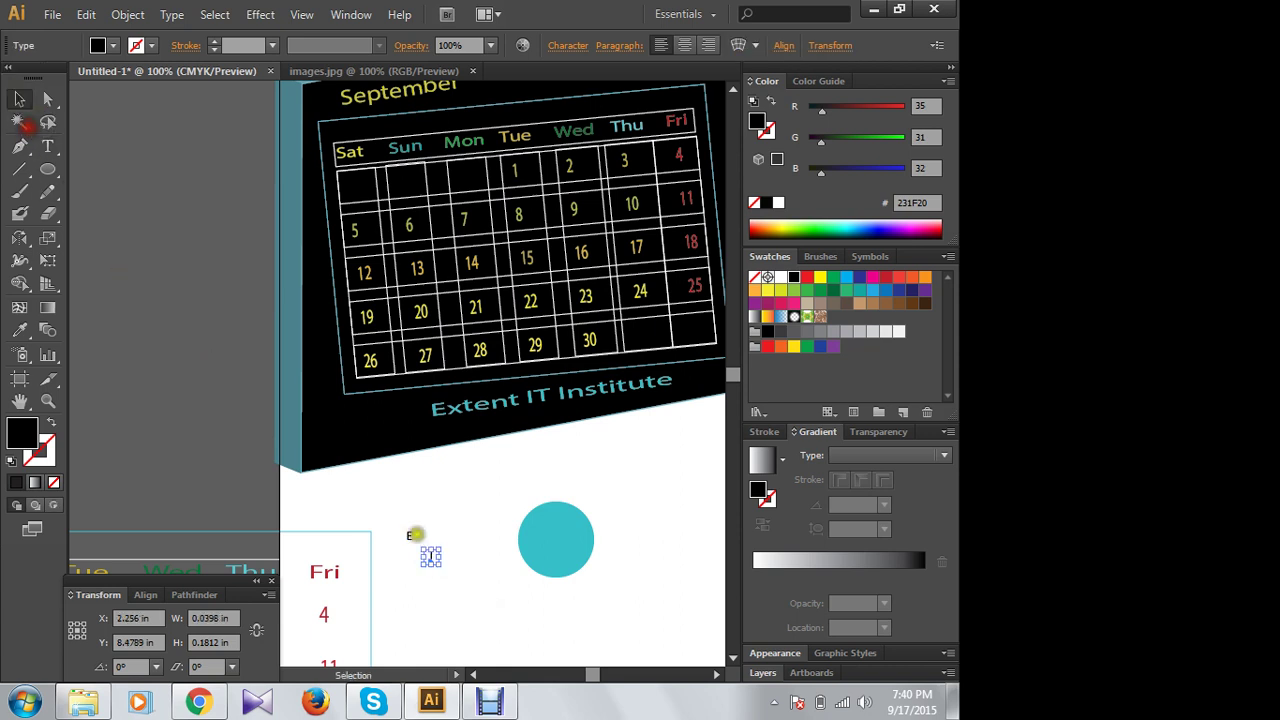
{"action": "left_click", "coordinate": [48, 146]}
{"action": "left_click", "coordinate": [466, 541]}
{"action": "type", "text": "T"}
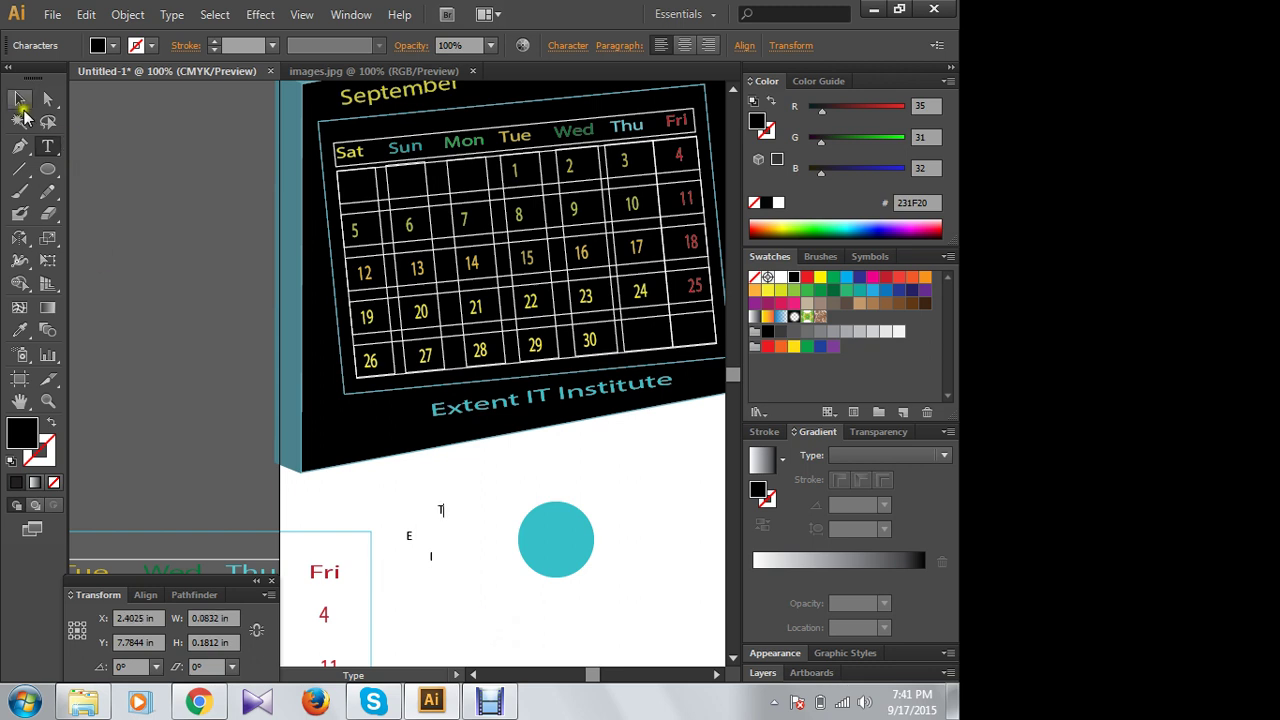
Step: Enlarge the E into a thin, tall letter beside the circle
{"action": "left_click", "coordinate": [19, 99]}
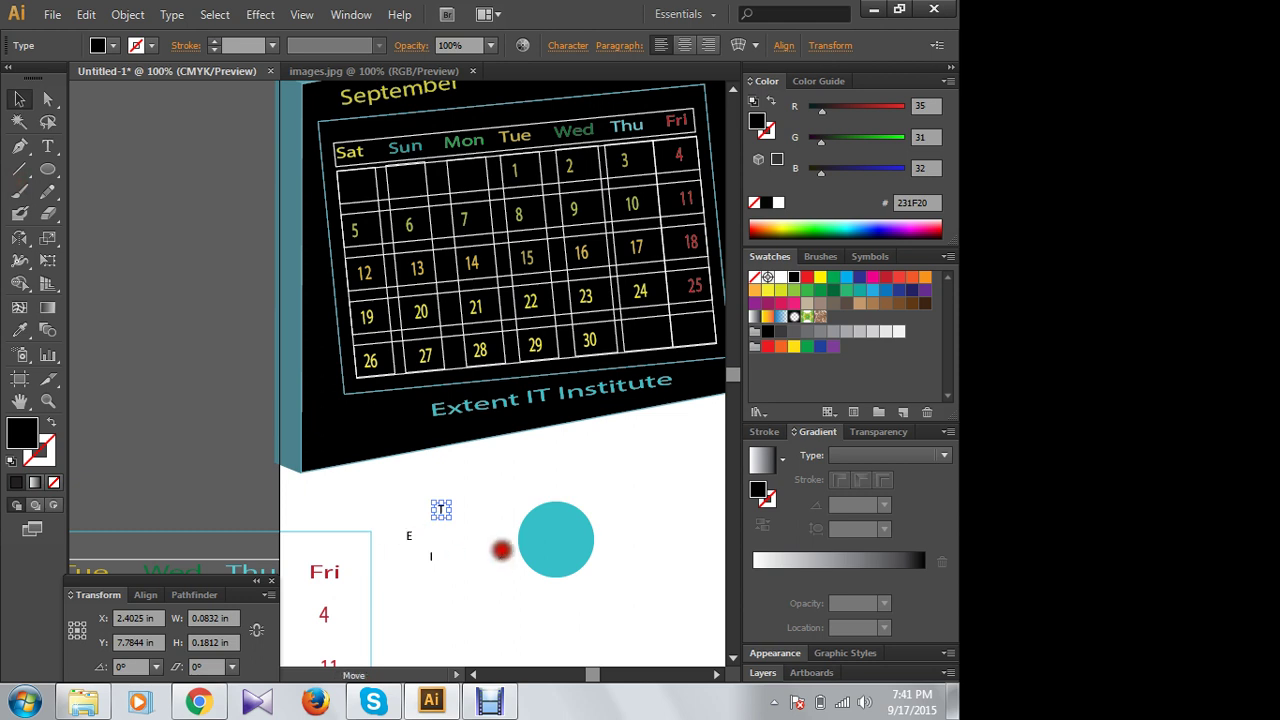
{"action": "left_click", "coordinate": [488, 563]}
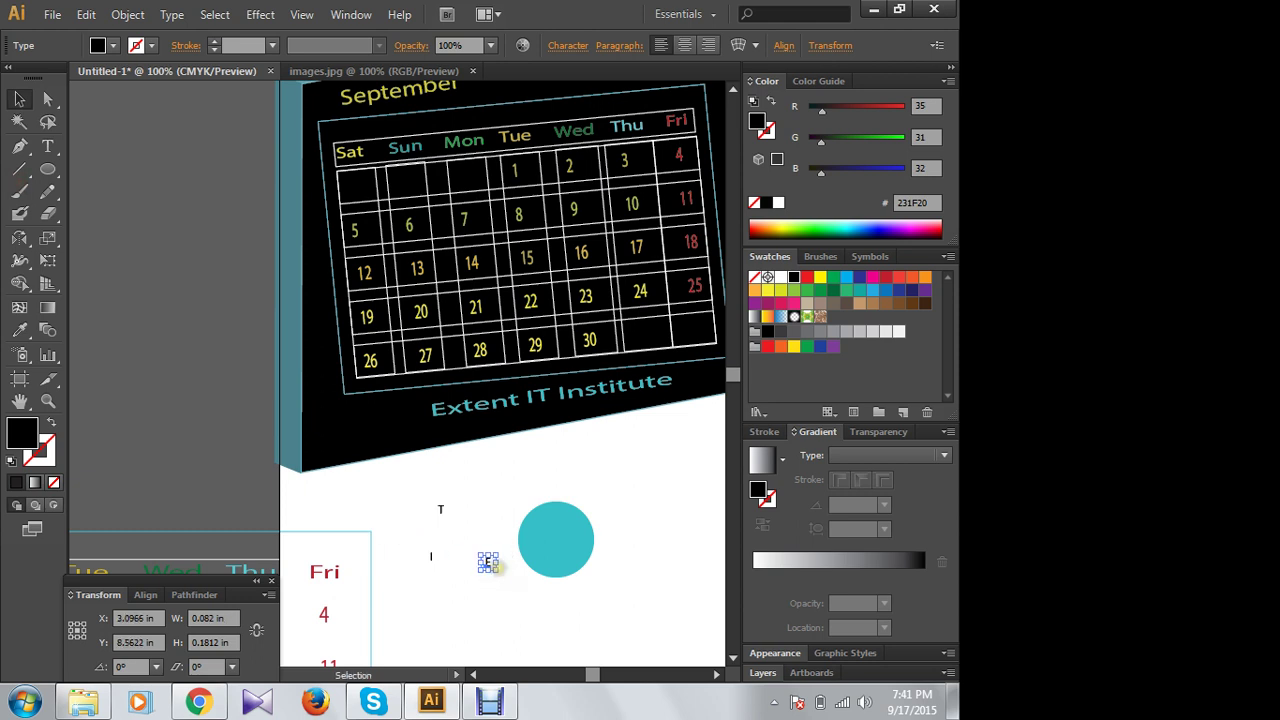
{"action": "mouse_move", "coordinate": [497, 567]}
{"action": "left_mouse_down"}
{"action": "mouse_move", "coordinate": [541, 608]}
{"action": "mouse_move", "coordinate": [460, 536]}
{"action": "left_mouse_up"}
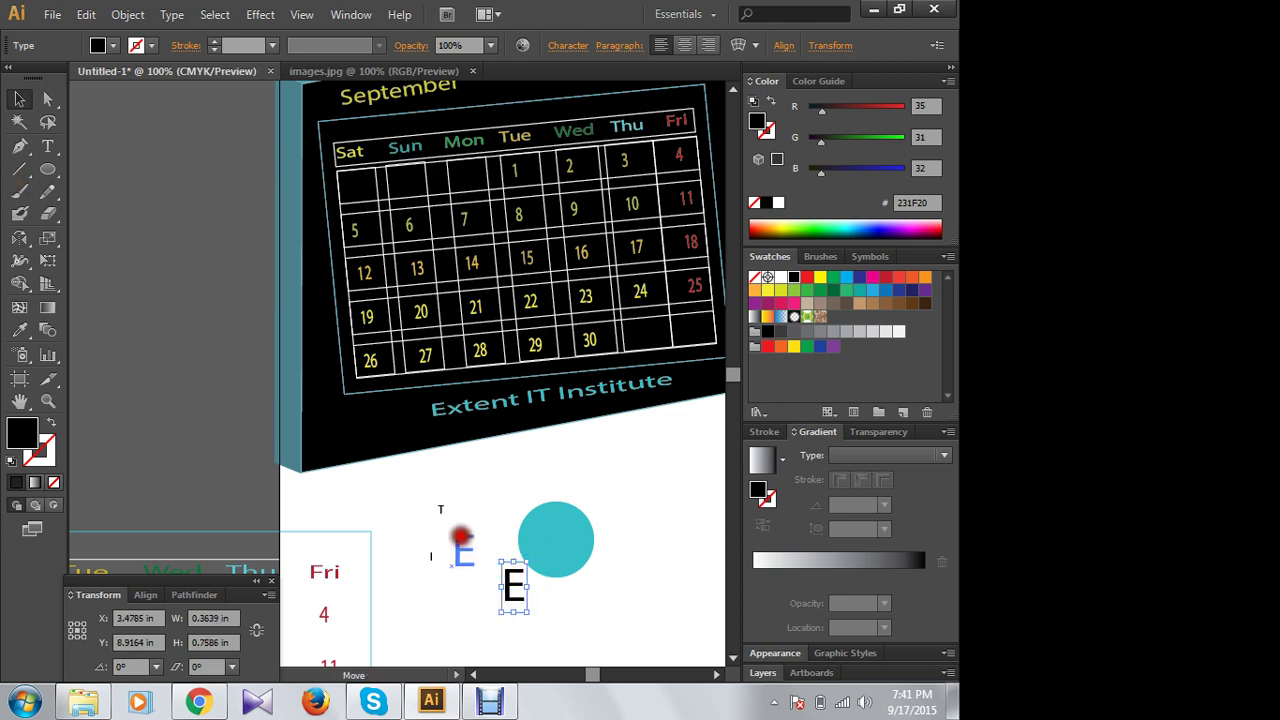
{"action": "left_click", "coordinate": [432, 556]}
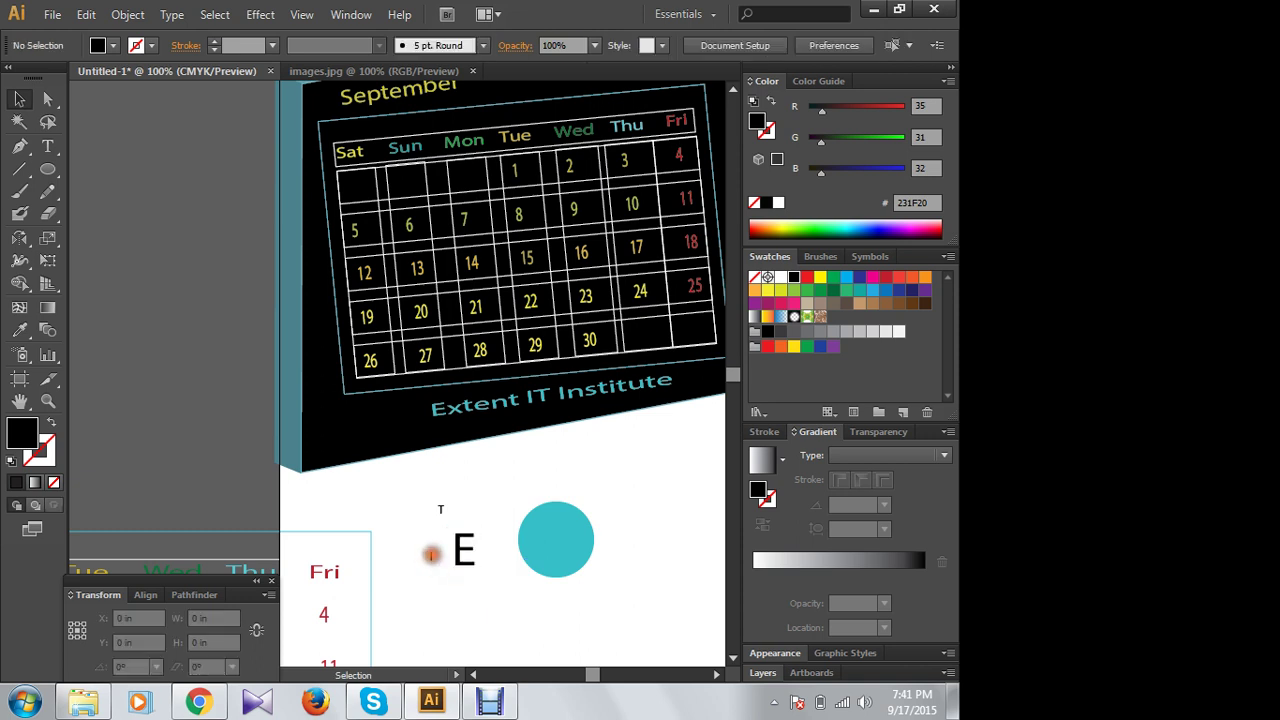
{"action": "left_click", "coordinate": [432, 556]}
{"action": "left_click_drag", "start_coordinate": [430, 552], "coordinate": [496, 617]}
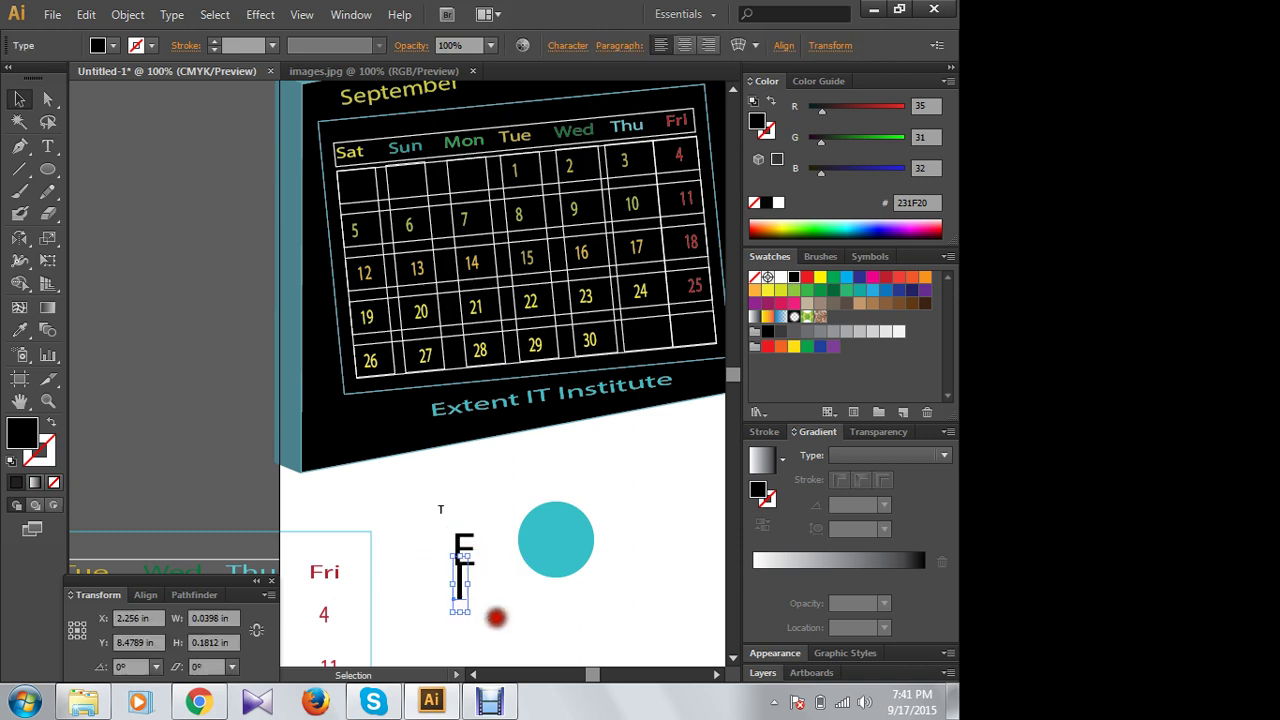
{"action": "left_click_drag", "start_coordinate": [462, 577], "coordinate": [472, 566]}
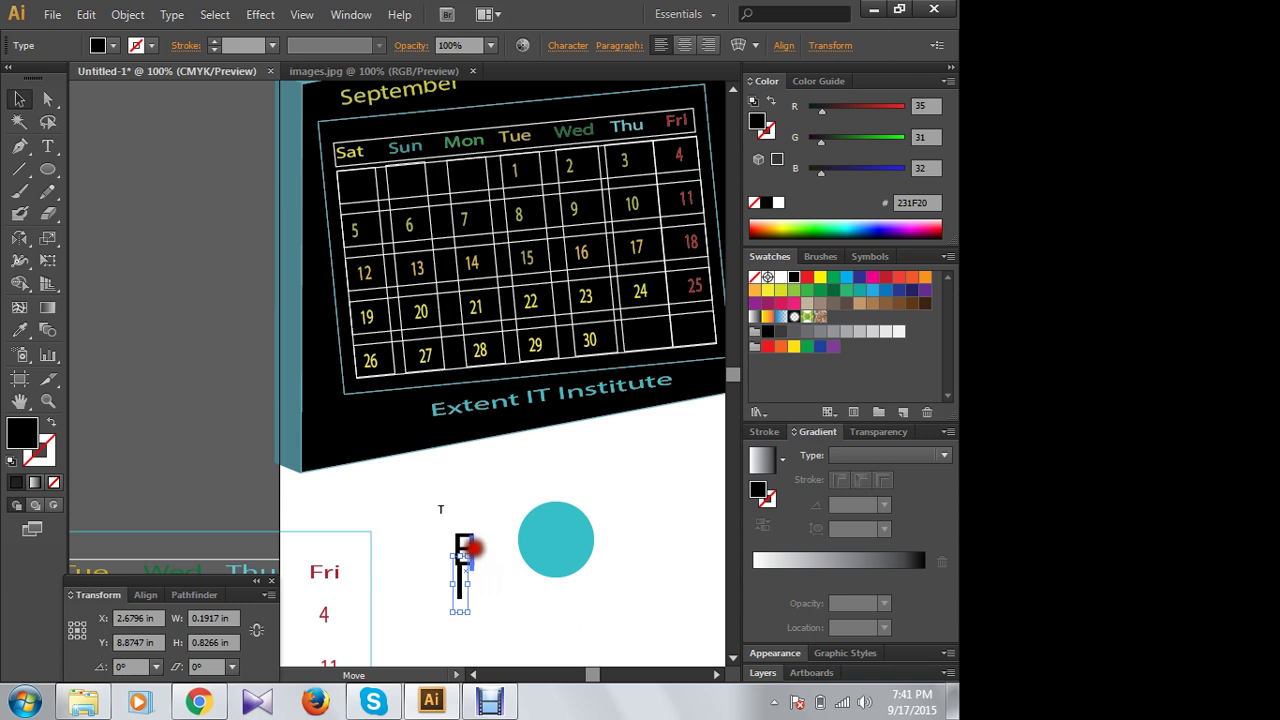
{"action": "left_click", "coordinate": [495, 569]}
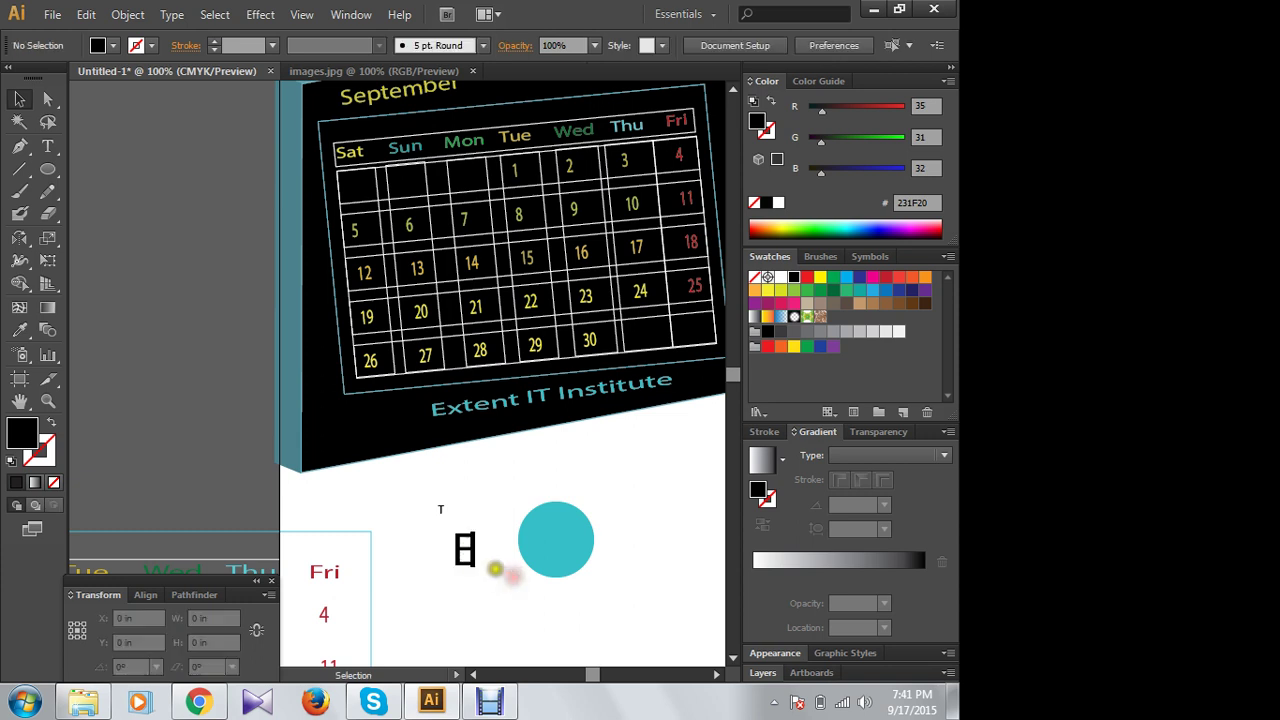
Step: Select the thin I and the E letter objects together
{"action": "left_click", "coordinate": [464, 548]}
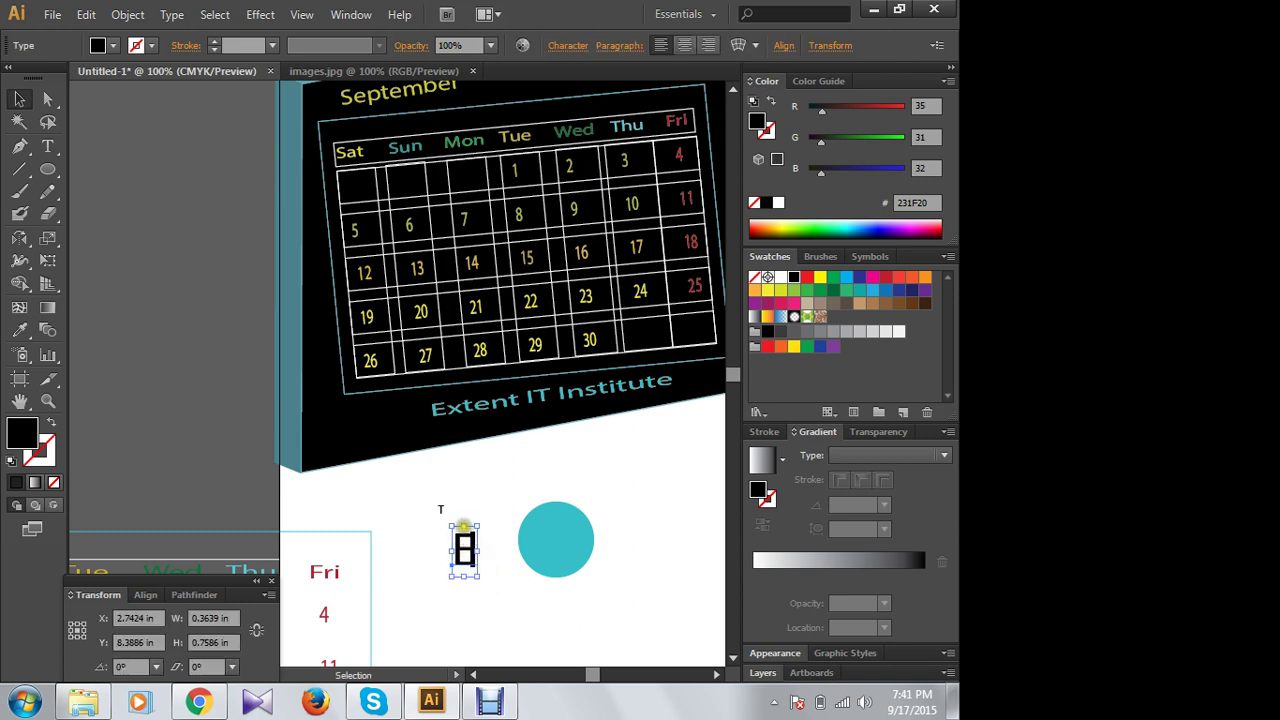
{"action": "left_click", "coordinate": [504, 516]}
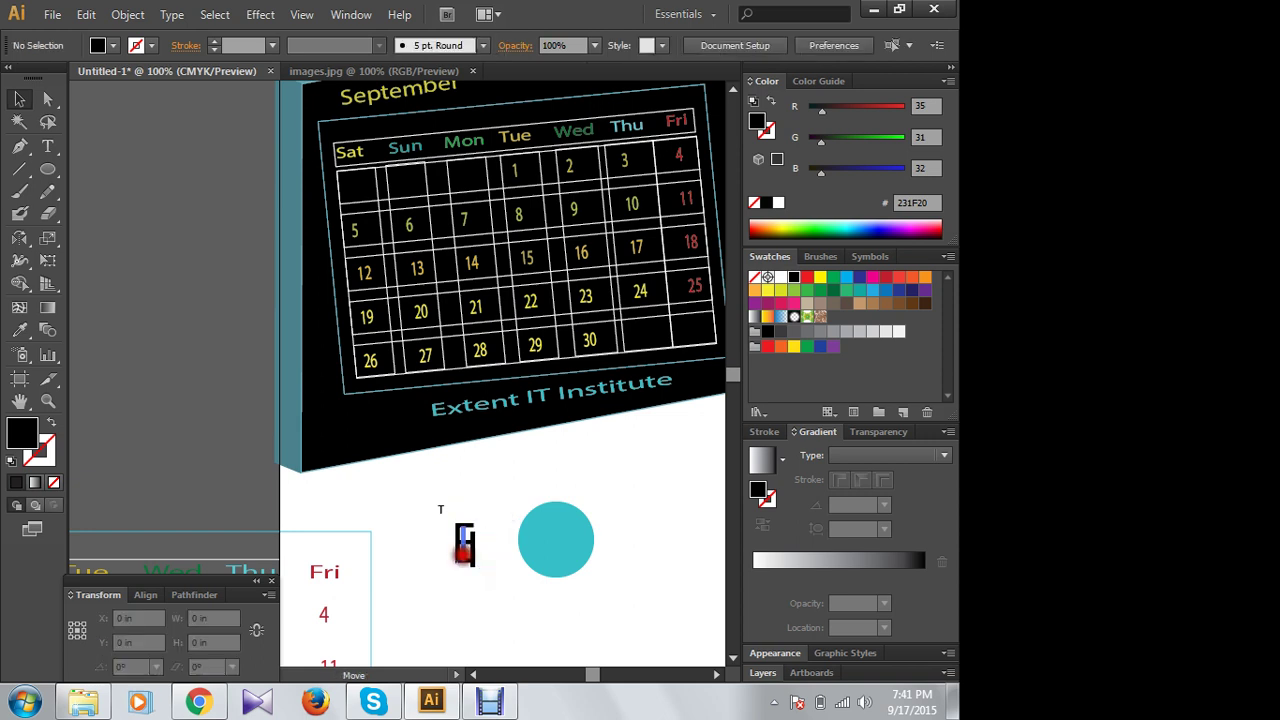
{"action": "left_click", "coordinate": [464, 548]}
{"action": "left_click", "coordinate": [490, 553]}
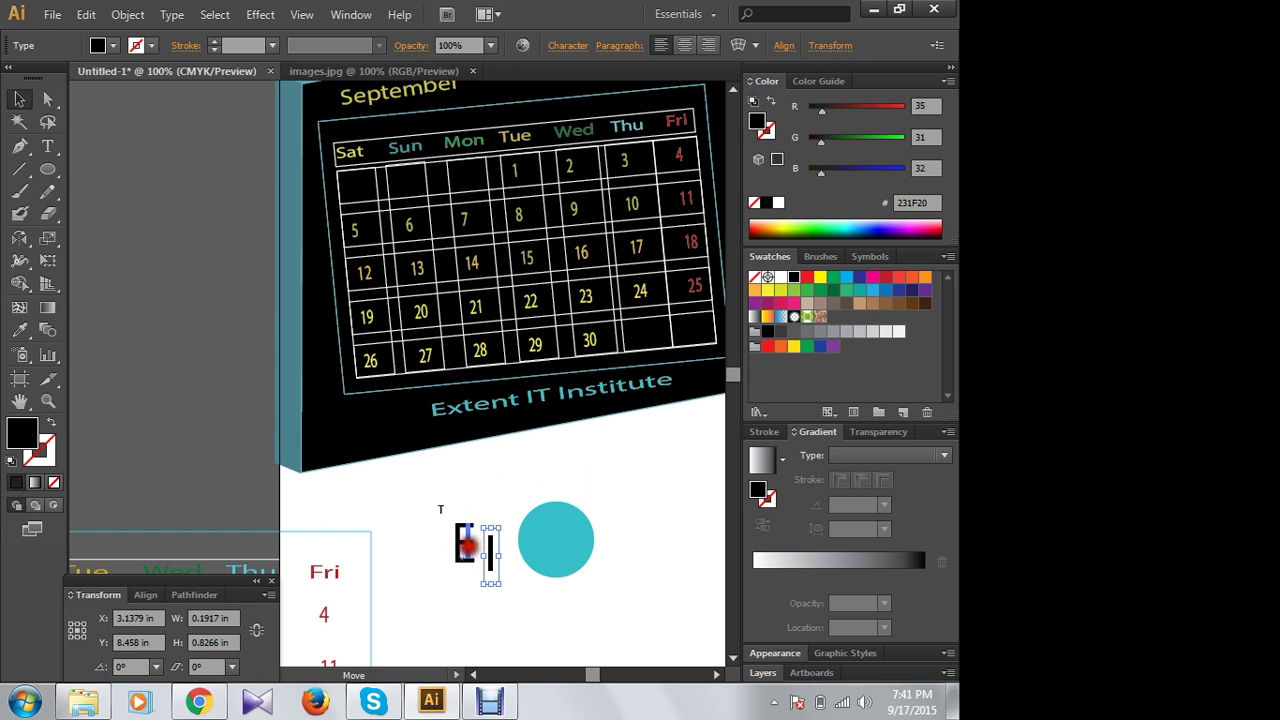
{"action": "left_click", "coordinate": [474, 597]}
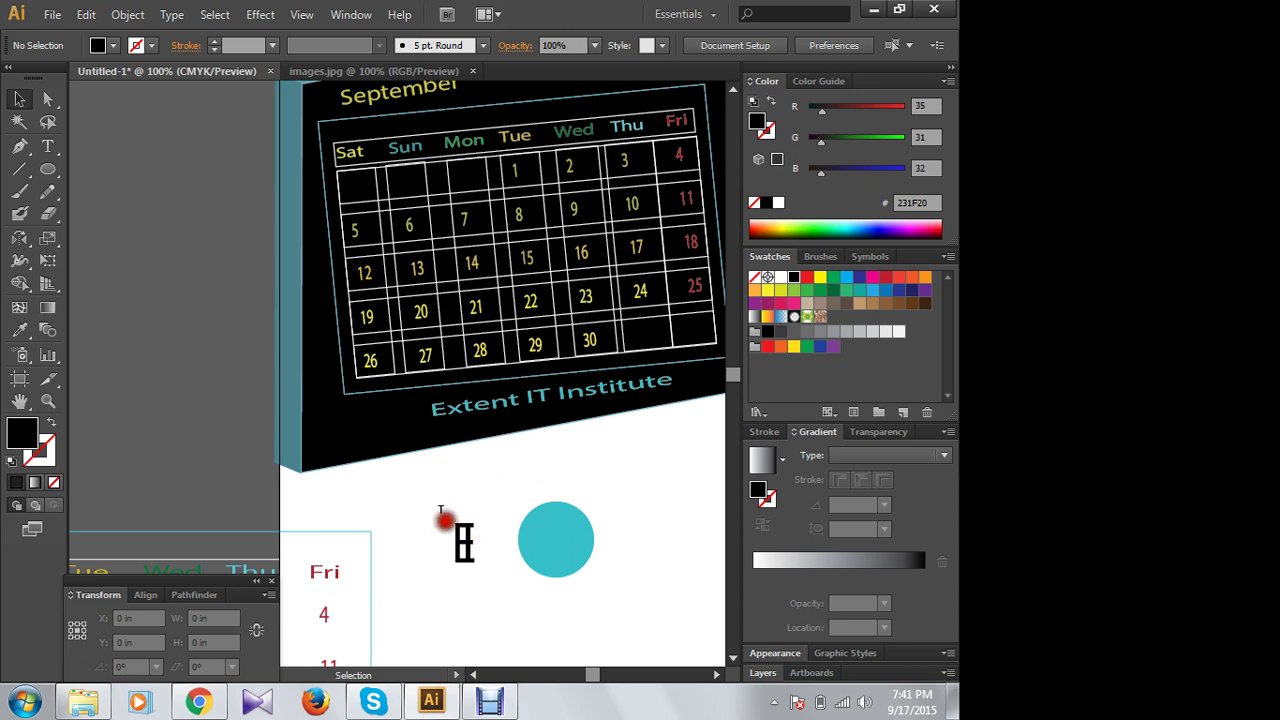
{"action": "mouse_move", "coordinate": [444, 519]}
{"action": "left_mouse_down"}
{"action": "mouse_move", "coordinate": [484, 568]}
{"action": "mouse_move", "coordinate": [612, 660]}
{"action": "left_mouse_up"}
Step: Move the overlapping letter down onto the E
{"action": "left_click", "coordinate": [648, 488]}
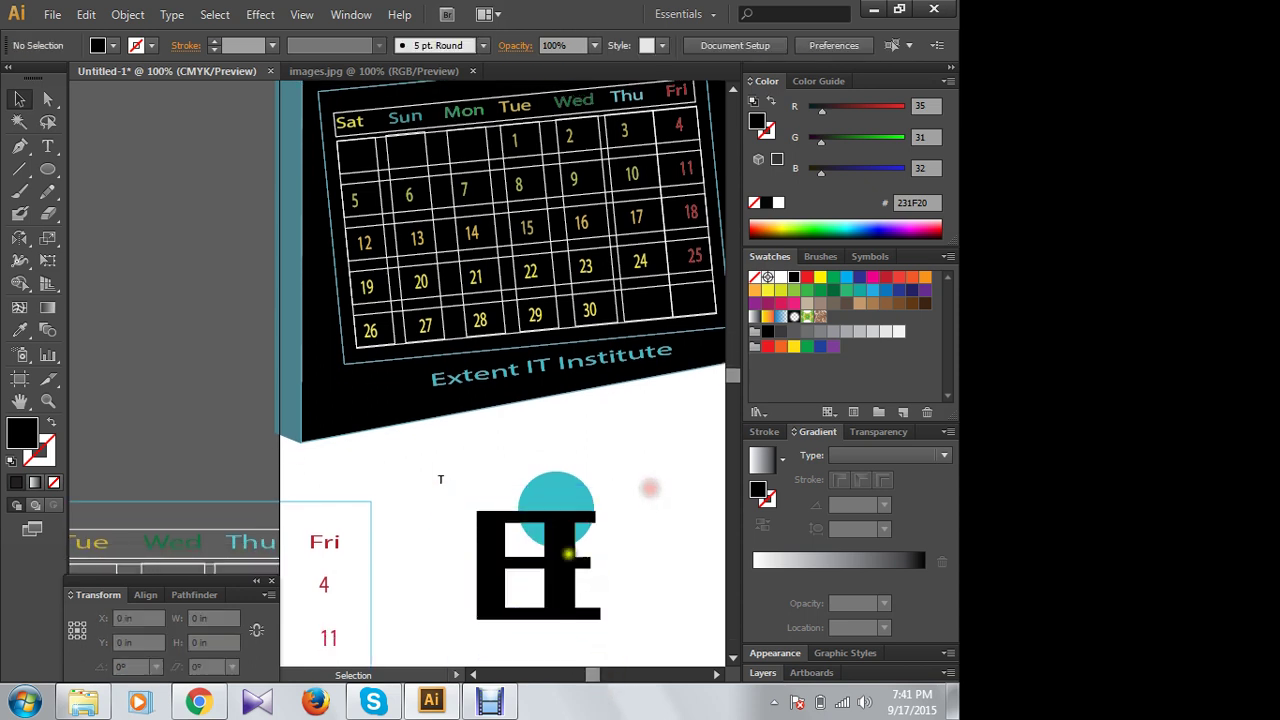
{"action": "left_click", "coordinate": [559, 539]}
{"action": "left_click_drag", "start_coordinate": [557, 487], "coordinate": [557, 504]}
{"action": "left_click", "coordinate": [670, 447]}
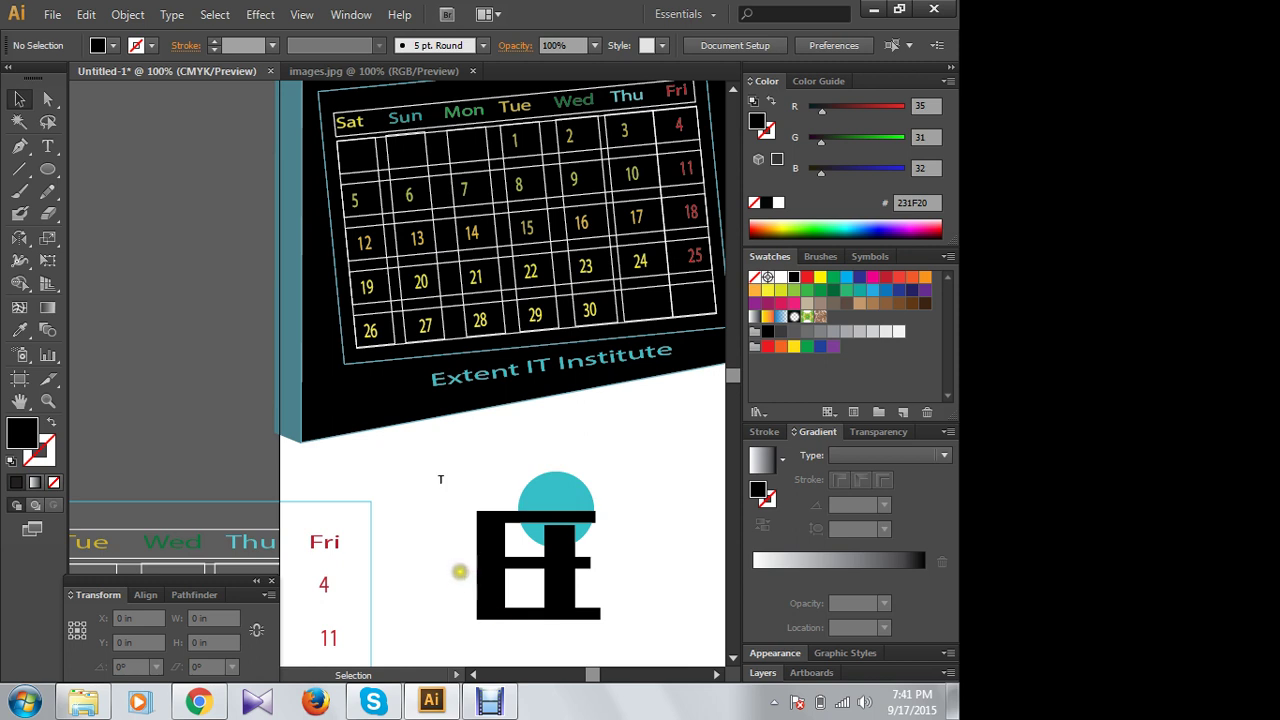
Step: Restore the combined IE letters and shrink them to about 0.99 in over the circle
{"action": "key", "text": "ctrl+z"}
{"action": "key", "text": "ctrl+z"}
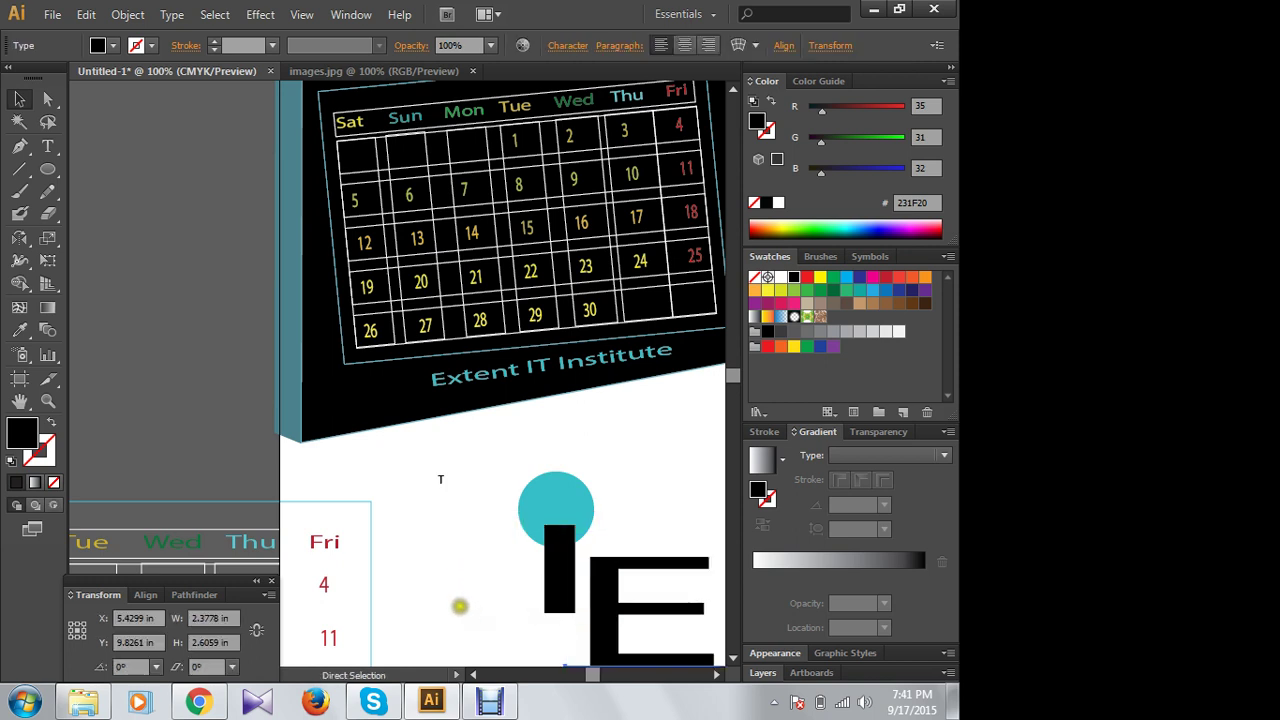
{"action": "key", "text": "ctrl+shift+z"}
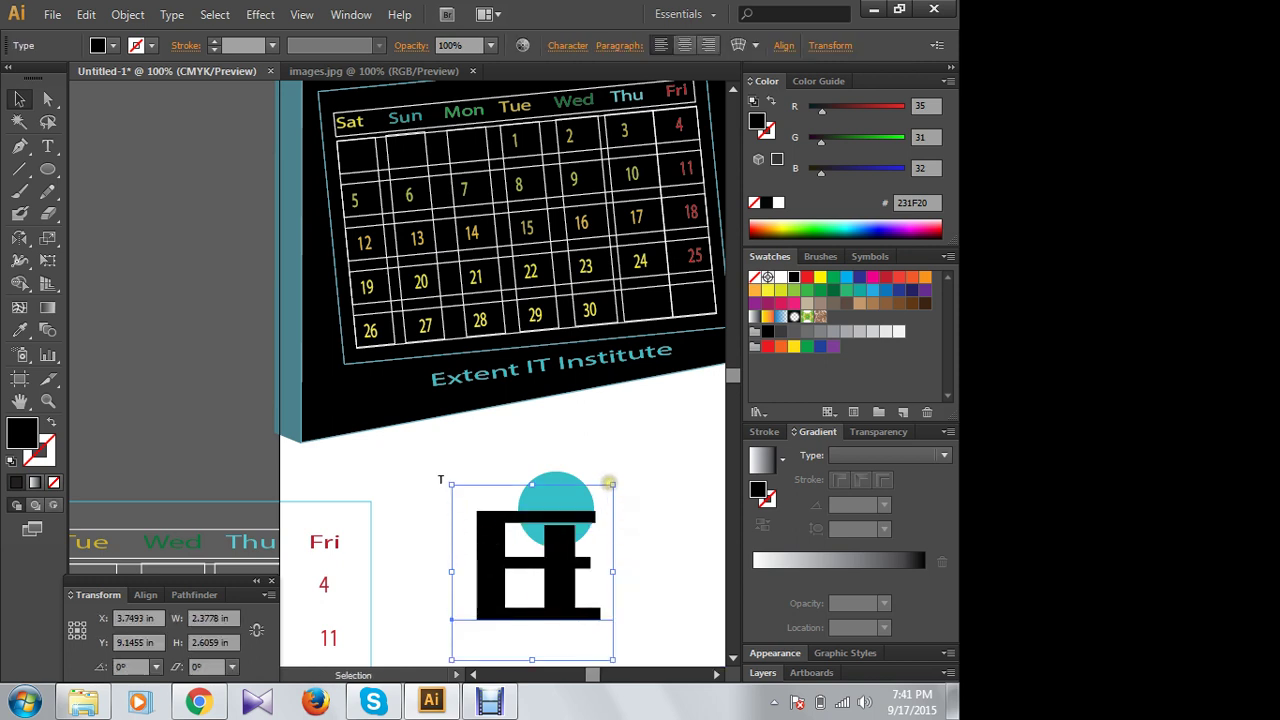
{"action": "key", "text": "ctrl+z"}
{"action": "key", "text": "ctrl+z"}
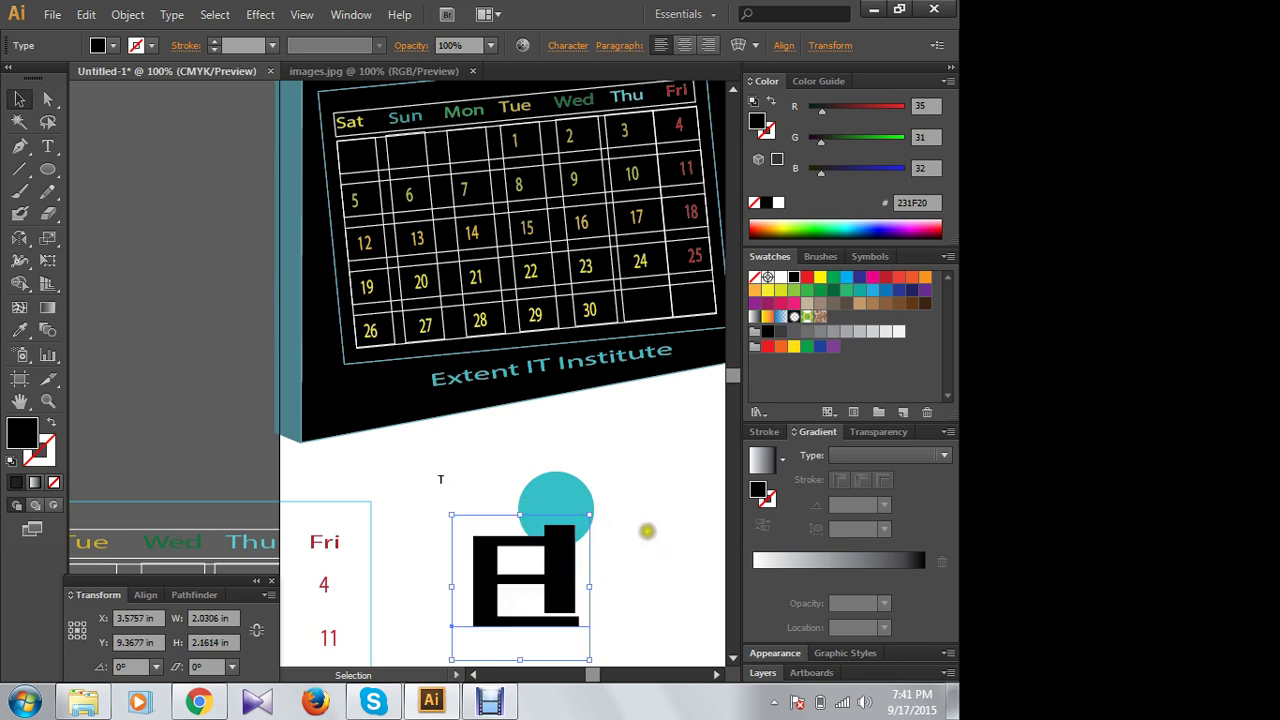
{"action": "key", "text": "ctrl+z"}
{"action": "key", "text": "ctrl+z"}
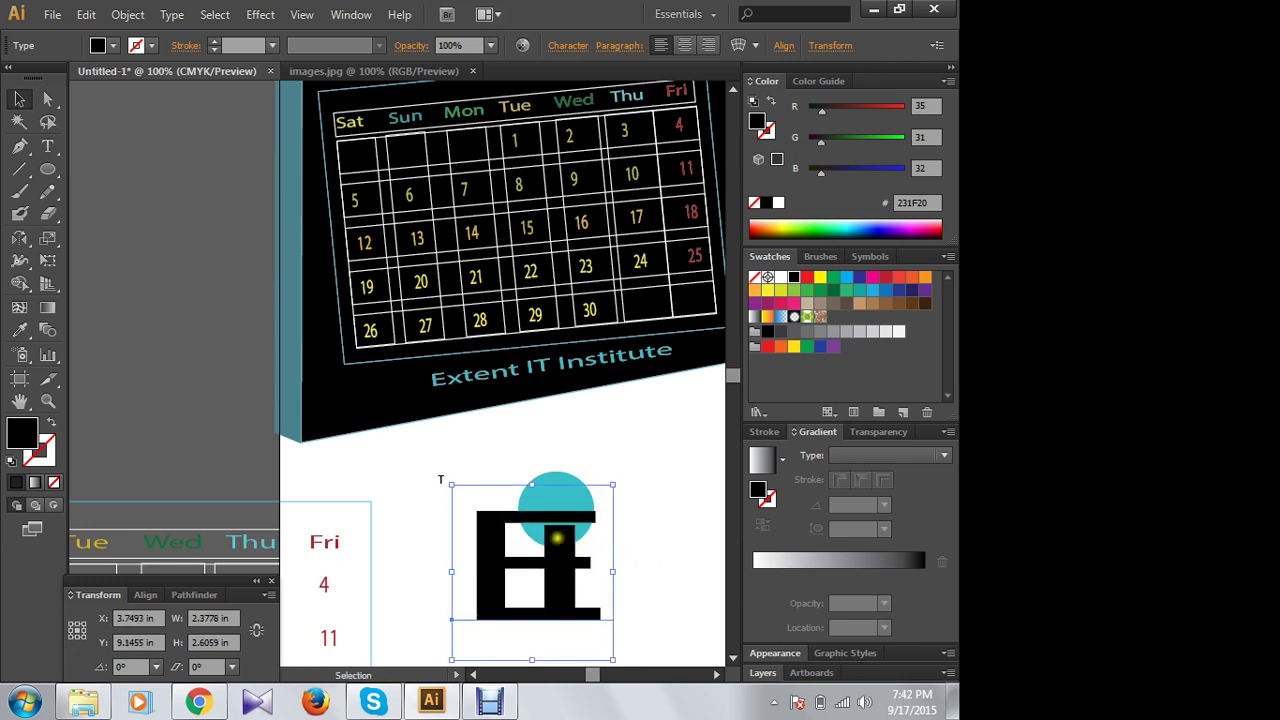
{"action": "key", "text": "ctrl+z"}
{"action": "key", "text": "ctrl+z"}
{"action": "mouse_move", "coordinate": [612, 484]}
{"action": "left_mouse_down"}
{"action": "mouse_move", "coordinate": [521, 600]}
{"action": "mouse_move", "coordinate": [563, 510]}
{"action": "mouse_move", "coordinate": [609, 555]}
{"action": "left_mouse_up"}
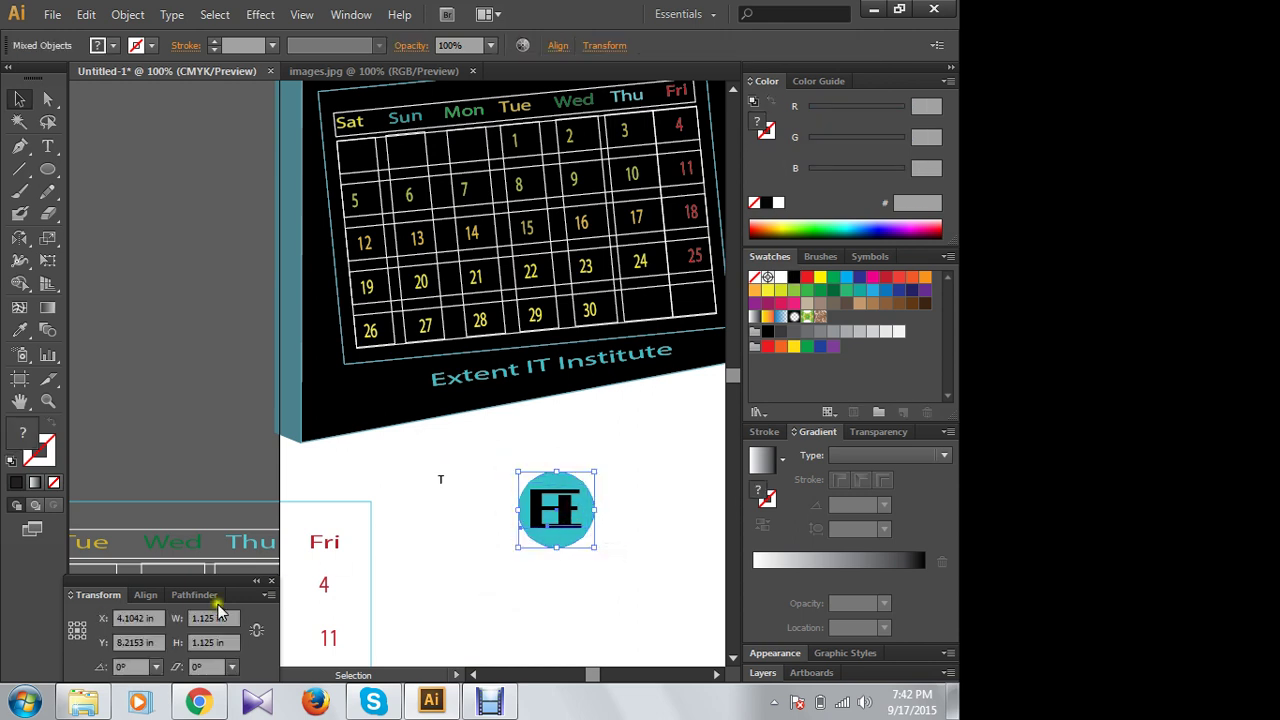
Step: Centre the IE letters on the circle, then try Pathfinder Minus Front and Intersect
{"action": "left_click", "coordinate": [146, 594]}
{"action": "left_click", "coordinate": [114, 612]}
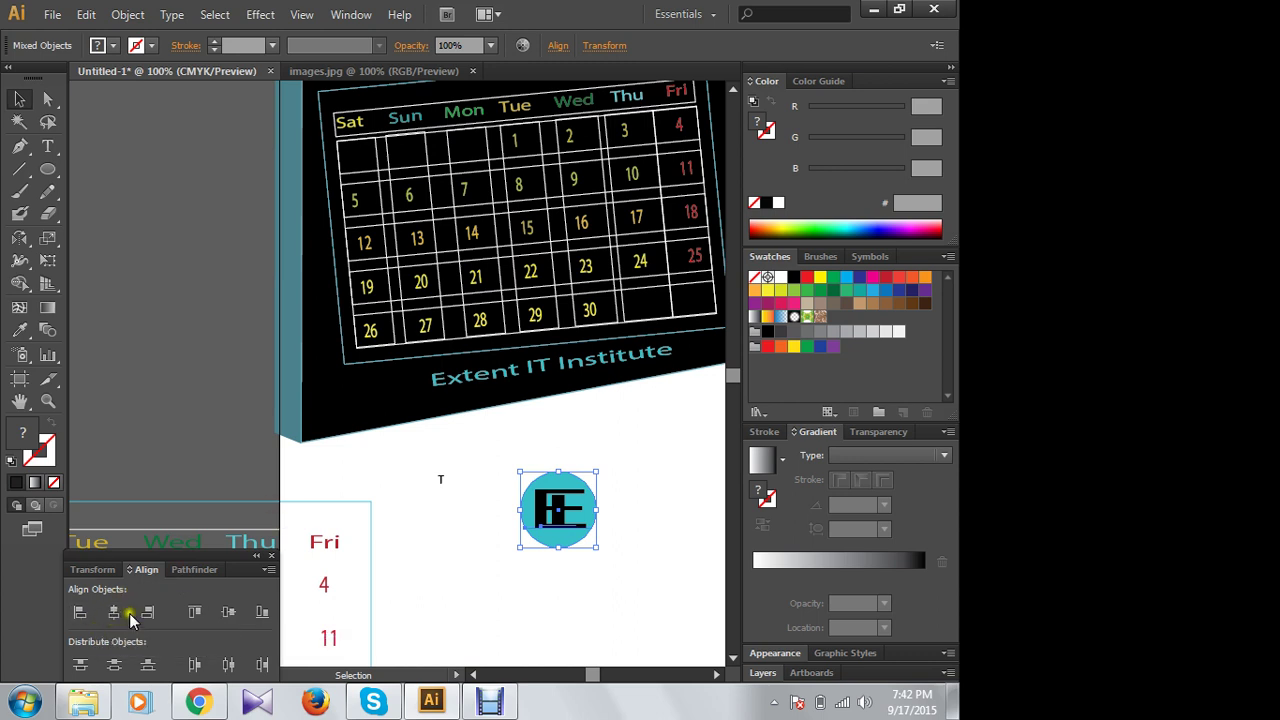
{"action": "left_click", "coordinate": [197, 572]}
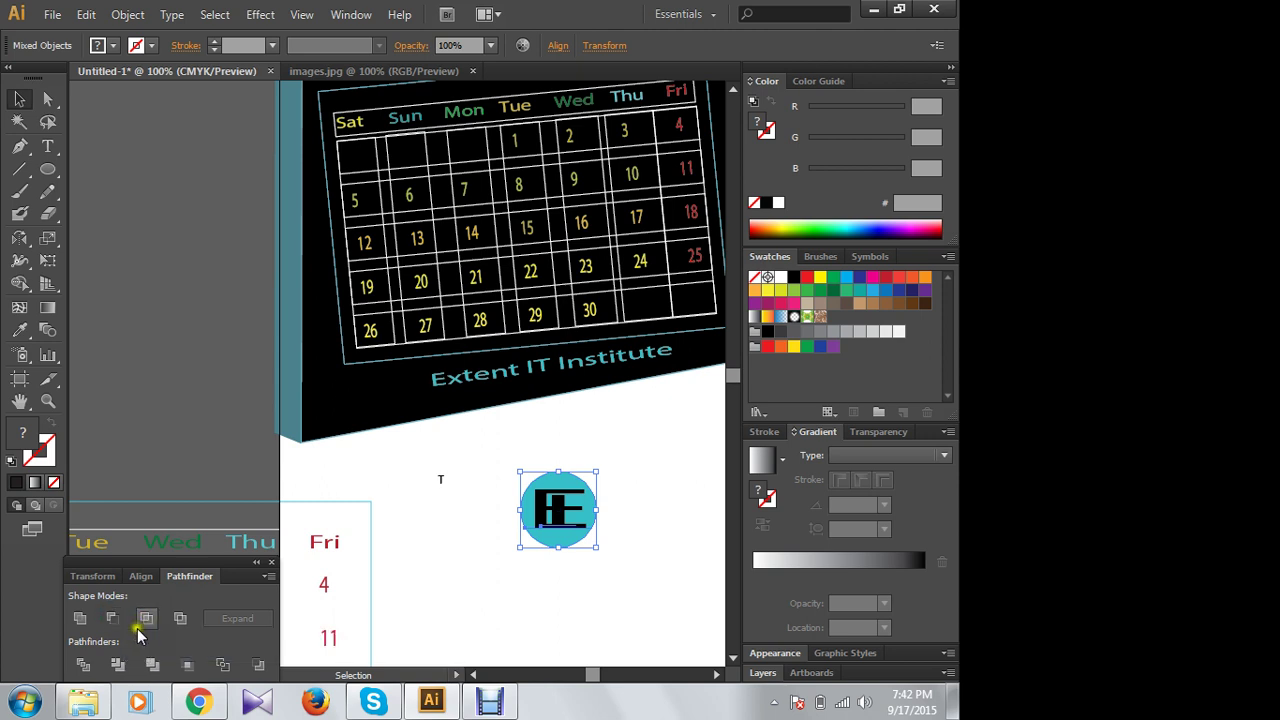
{"action": "left_click", "coordinate": [112, 618]}
{"action": "left_click", "coordinate": [441, 583]}
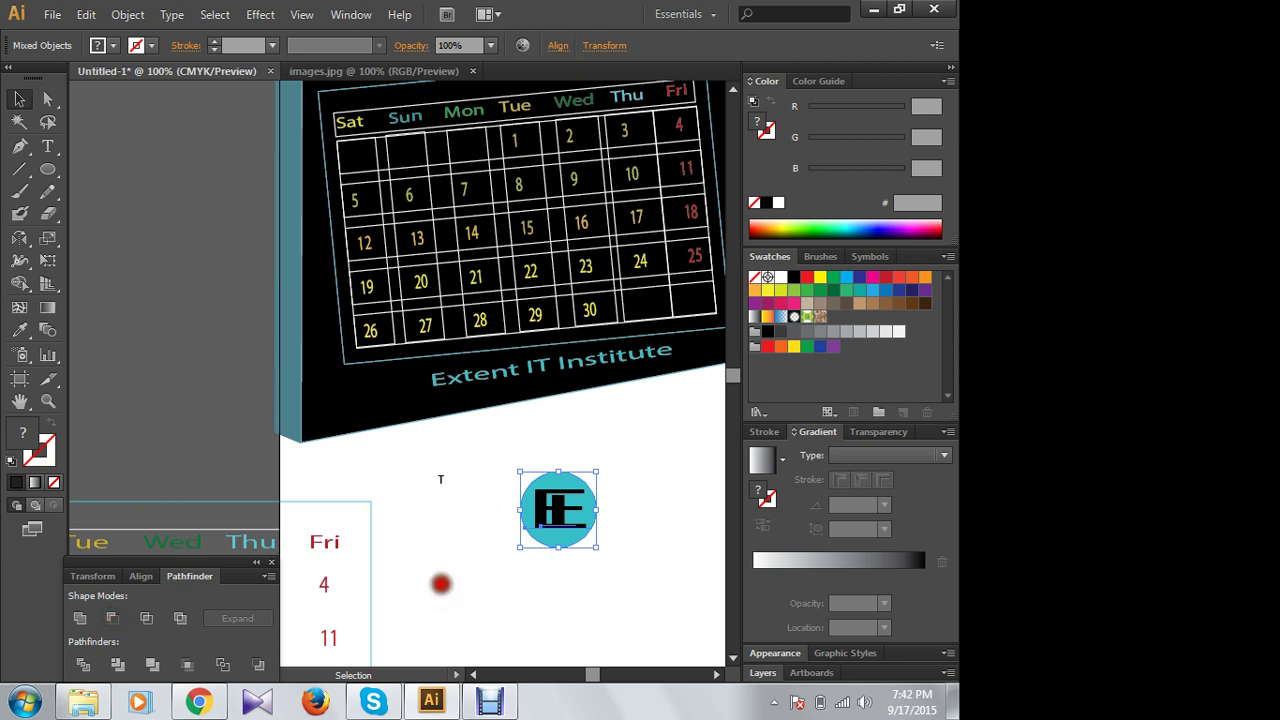
{"action": "left_click", "coordinate": [586, 529]}
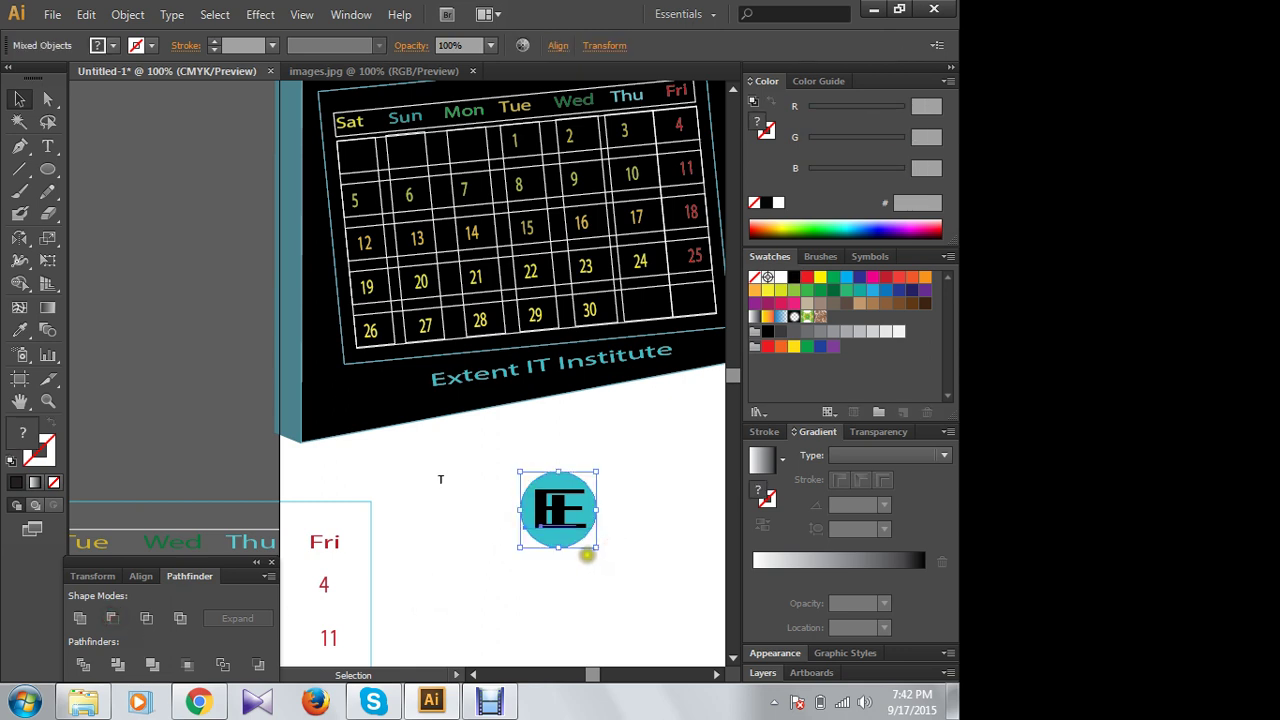
{"action": "left_click", "coordinate": [150, 619]}
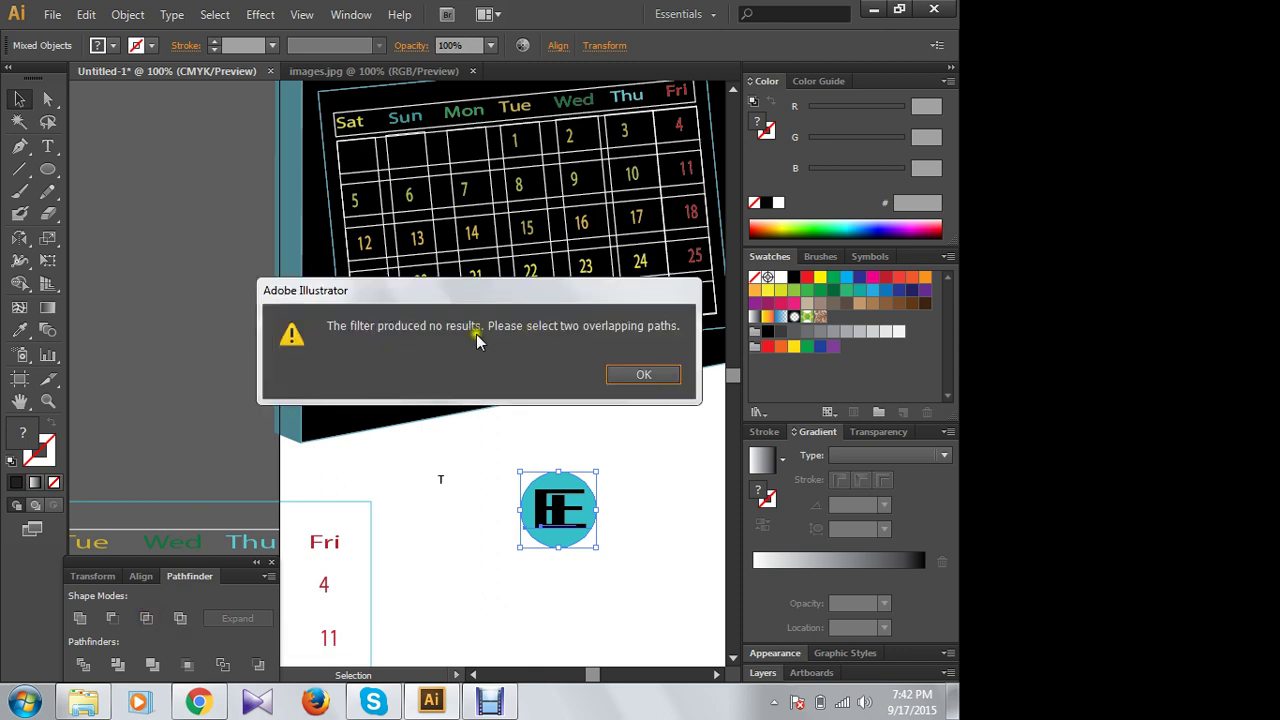
{"action": "left_click", "coordinate": [641, 373]}
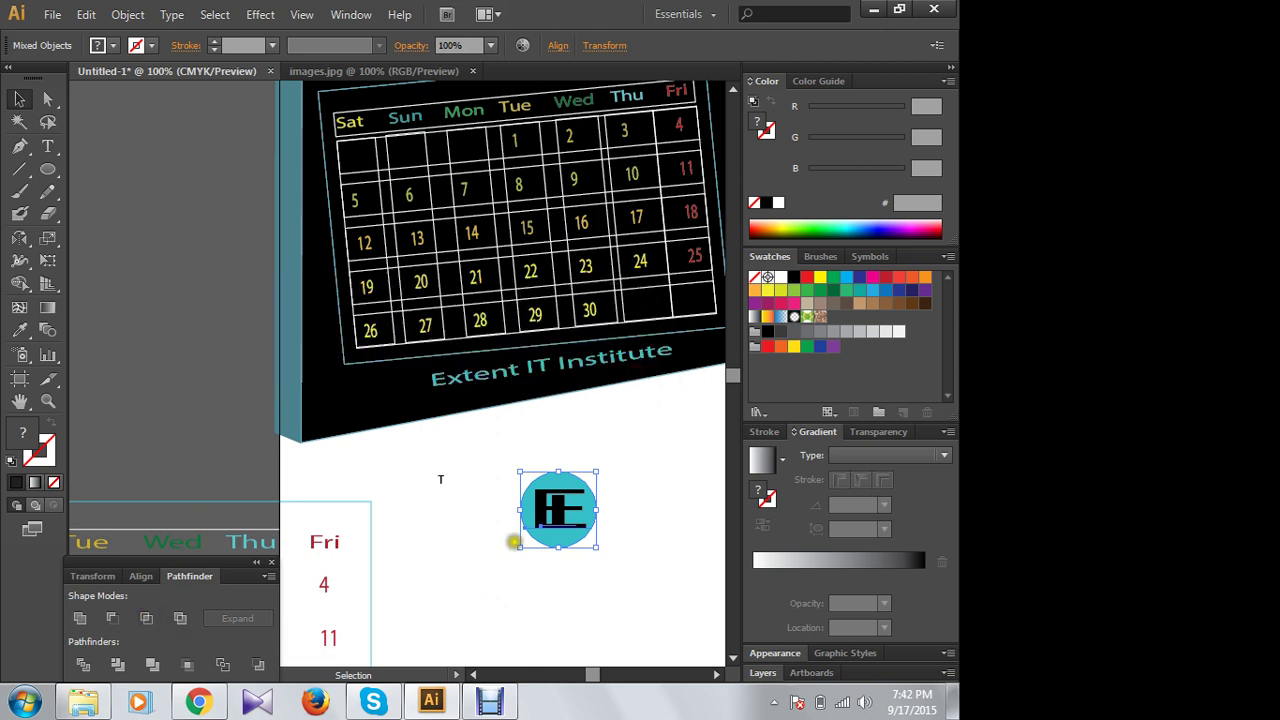
Step: Zoom in on the circle logo and reselect its letters and circle
{"action": "left_click", "coordinate": [514, 537]}
{"action": "left_click_drag", "start_coordinate": [513, 453], "coordinate": [638, 575]}
{"action": "key", "text": "a"}
{"action": "key", "text": "ctrl+equal"}
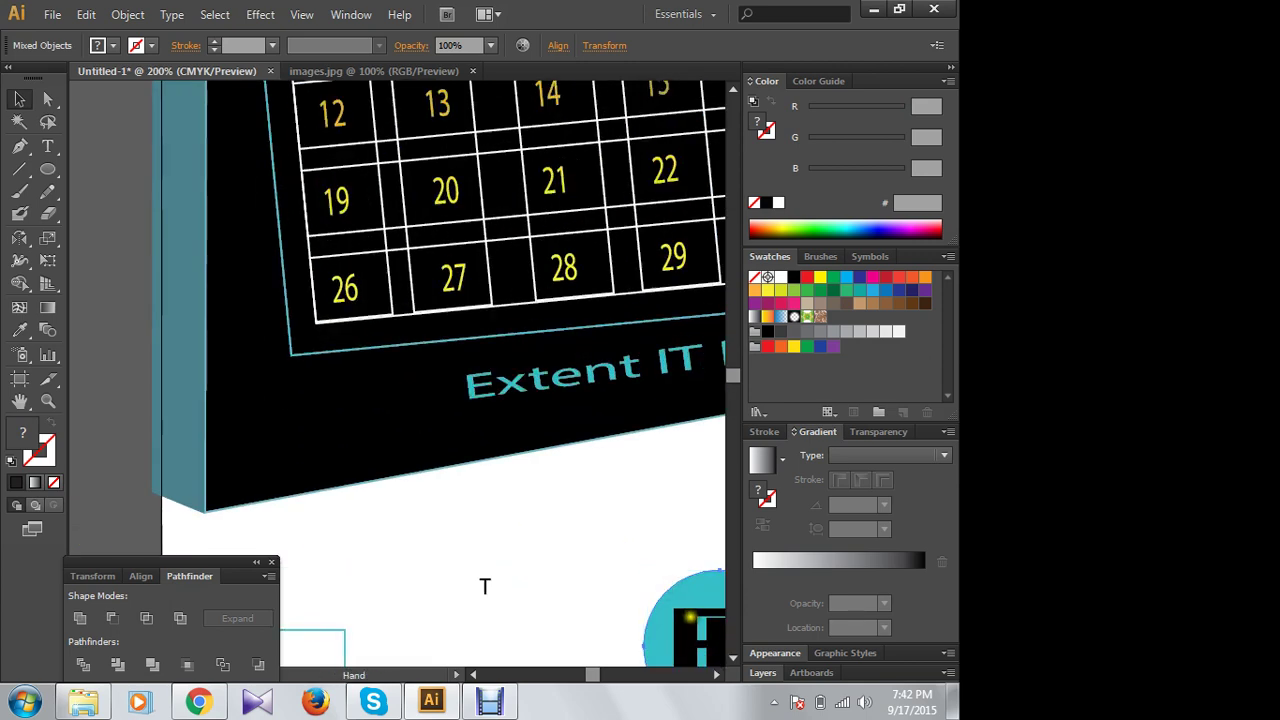
{"action": "key", "text": "ctrl+equal"}
{"action": "left_click_drag", "start_coordinate": [543, 449], "coordinate": [518, 456]}
{"action": "left_click", "coordinate": [551, 486]}
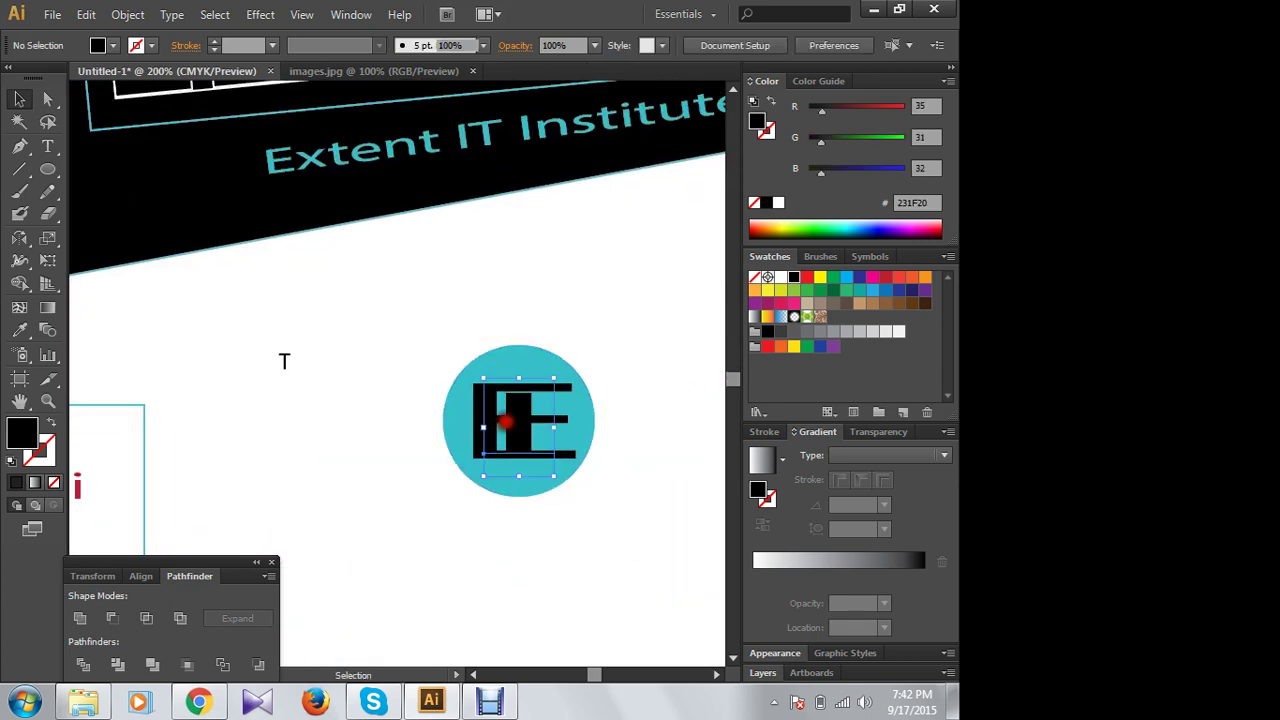
{"action": "left_click", "coordinate": [514, 423]}
{"action": "left_click", "coordinate": [663, 477]}
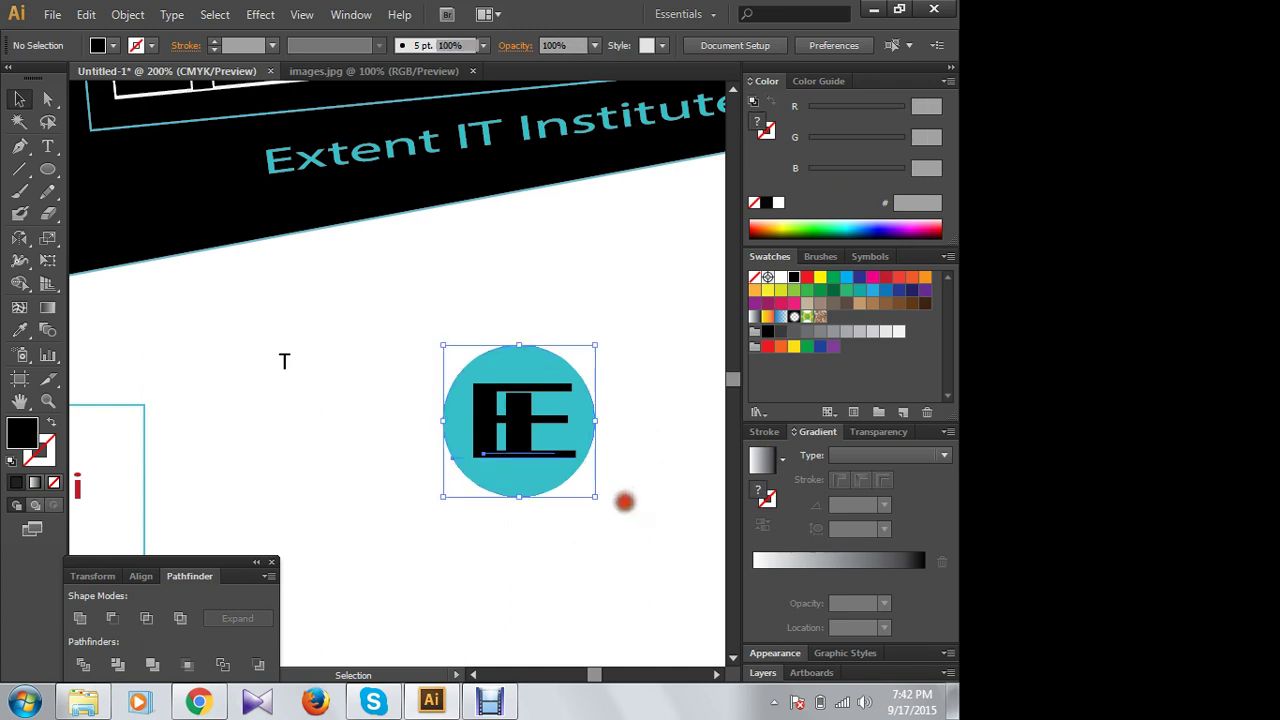
{"action": "left_click_drag", "start_coordinate": [446, 328], "coordinate": [625, 495]}
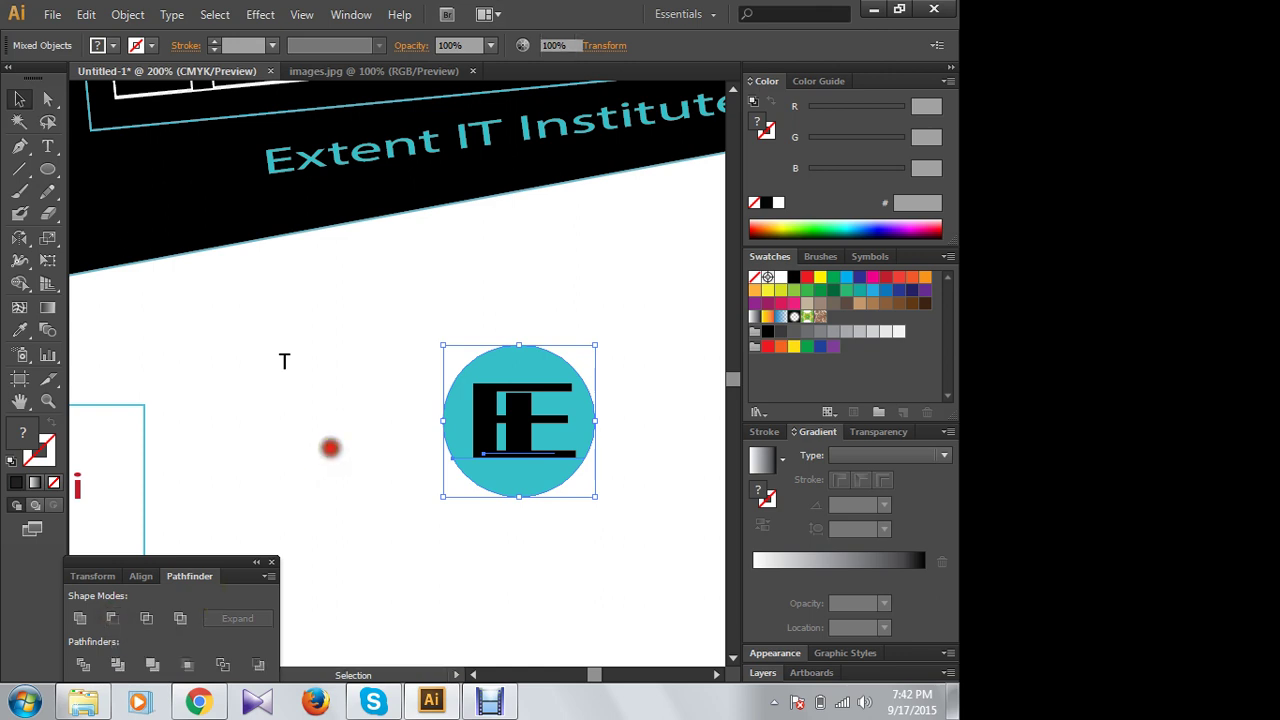
{"action": "left_click", "coordinate": [330, 448]}
{"action": "left_click", "coordinate": [504, 422]}
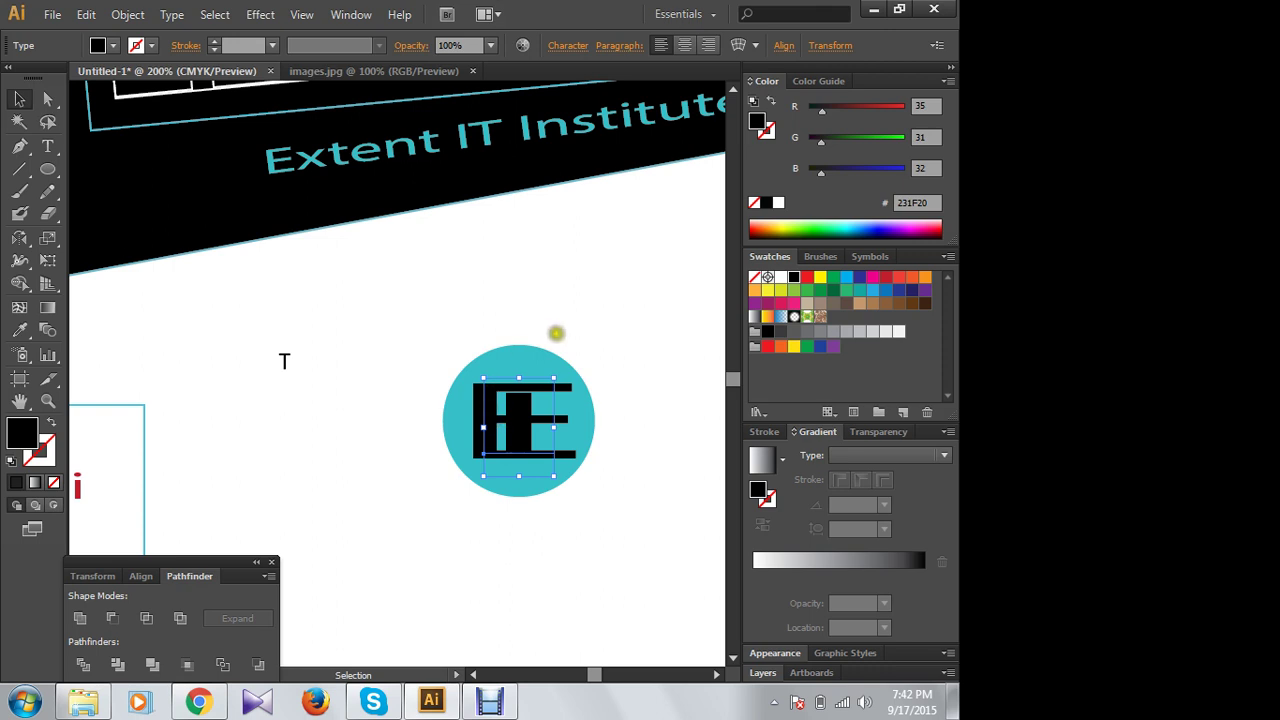
Step: Move the teal circle aside, then put all IE letter pieces back onto it
{"action": "left_click_drag", "start_coordinate": [519, 363], "coordinate": [350, 412]}
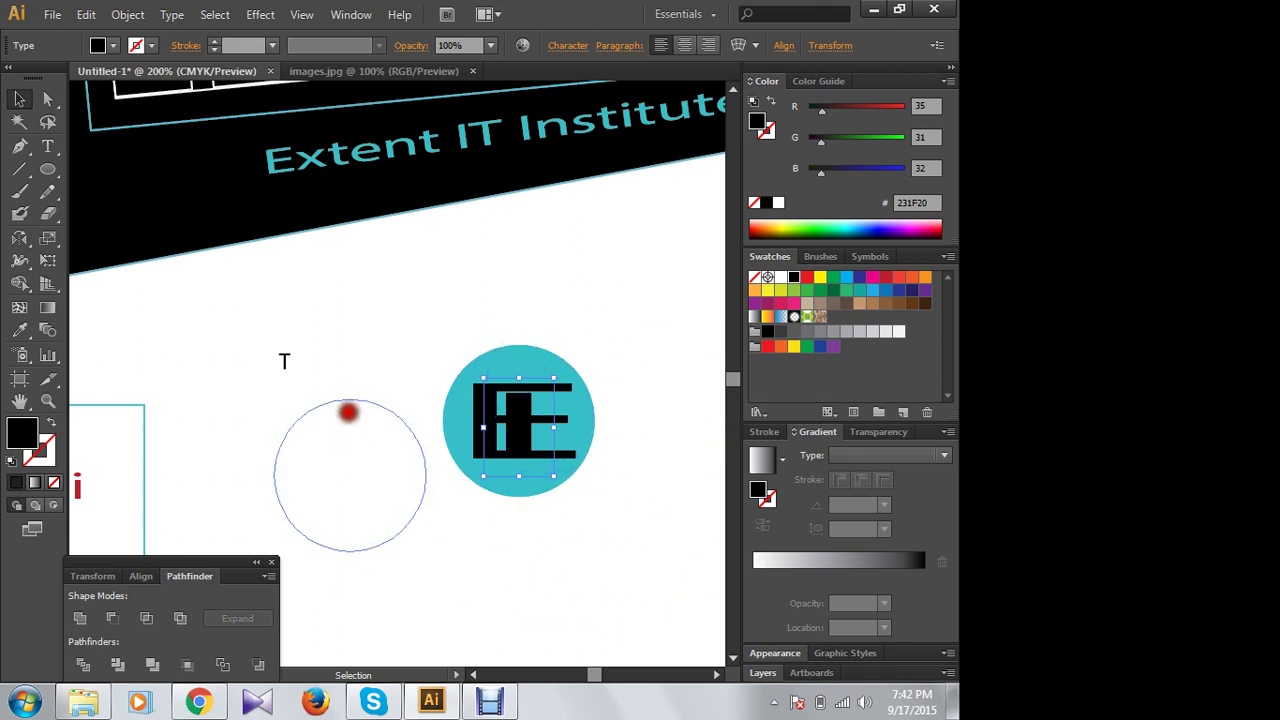
{"action": "left_click", "coordinate": [512, 521]}
{"action": "left_click_drag", "start_coordinate": [521, 422], "coordinate": [609, 363]}
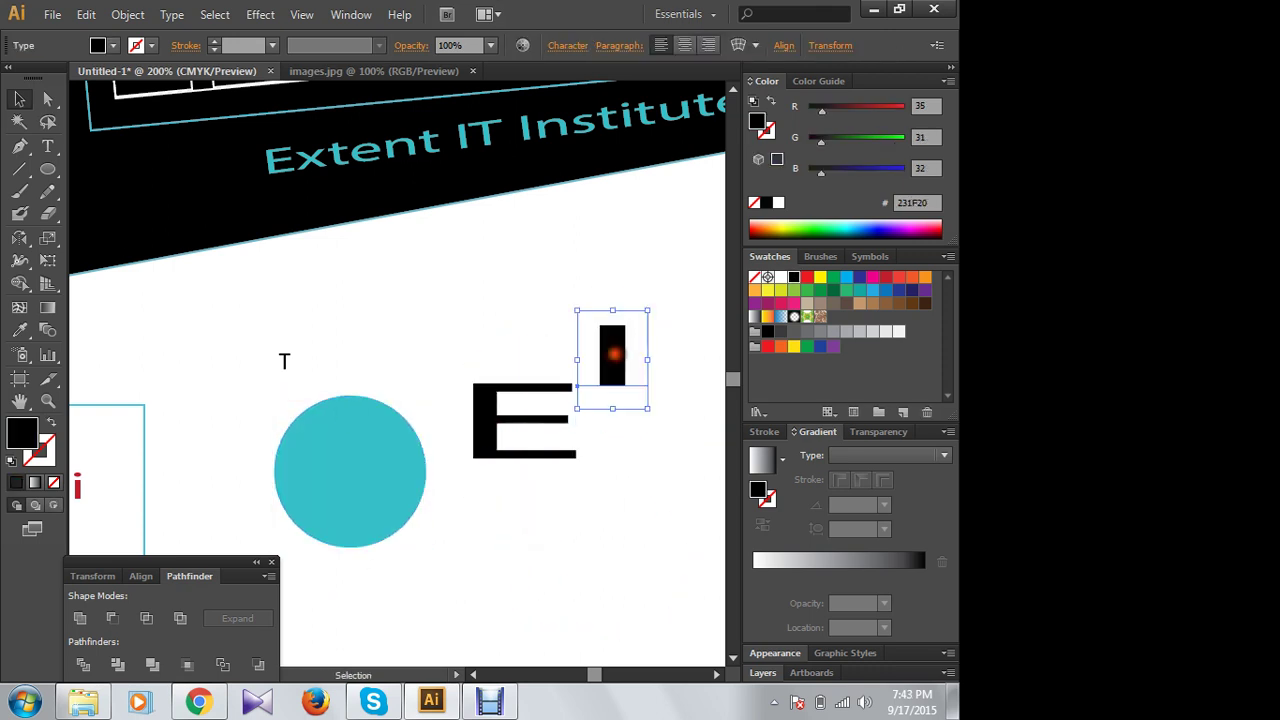
{"action": "key", "text": "ctrl+z"}
{"action": "left_click_drag", "start_coordinate": [462, 360], "coordinate": [609, 479]}
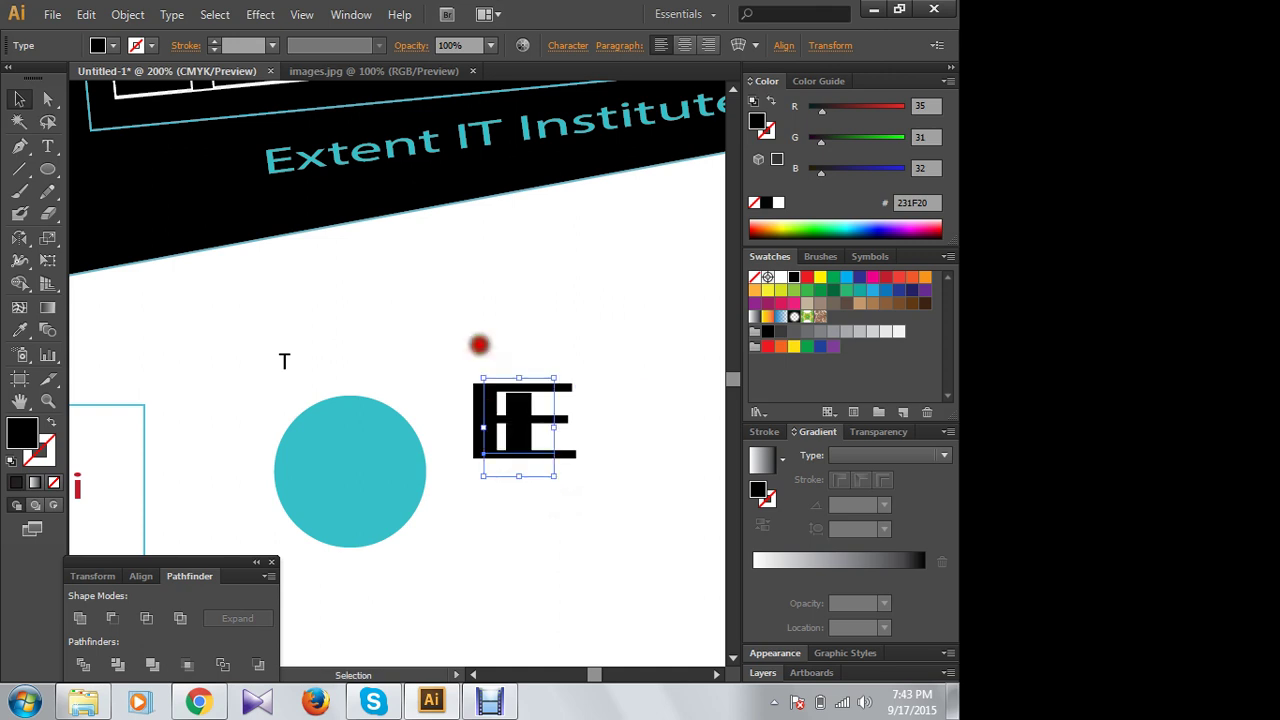
{"action": "left_click_drag", "start_coordinate": [502, 422], "coordinate": [357, 458]}
Step: Combine the circle and IE letters into one shape with Pathfinder Exclude
{"action": "mouse_move", "coordinate": [498, 367]}
{"action": "left_mouse_down"}
{"action": "mouse_move", "coordinate": [325, 496]}
{"action": "mouse_move", "coordinate": [312, 540]}
{"action": "left_mouse_up"}
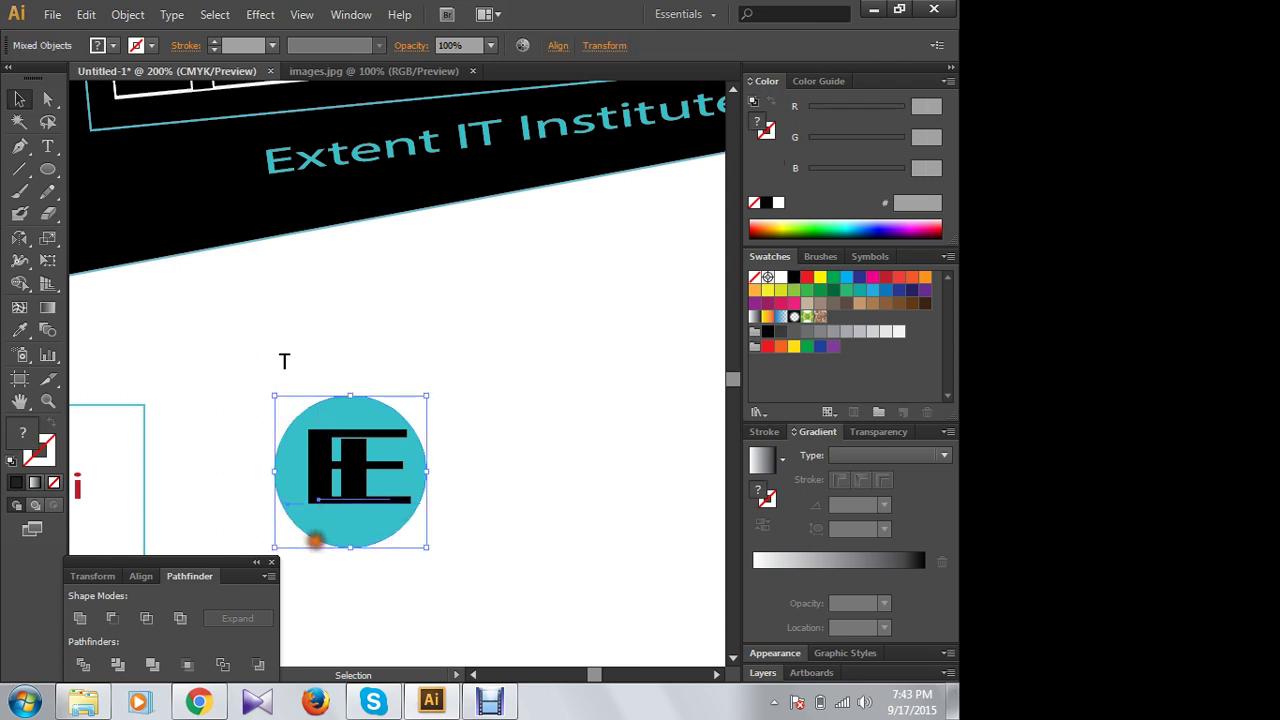
{"action": "left_click", "coordinate": [113, 620]}
{"action": "left_click", "coordinate": [501, 421]}
{"action": "left_click_drag", "start_coordinate": [274, 411], "coordinate": [389, 494]}
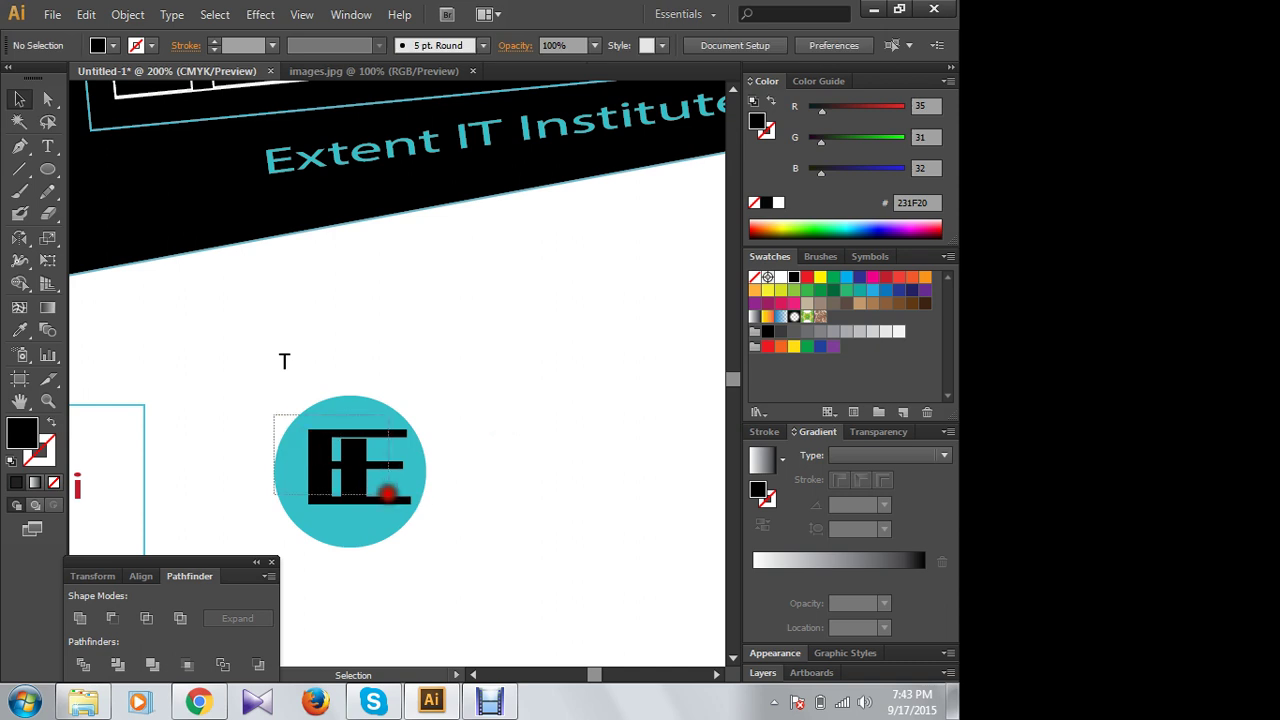
{"action": "left_click", "coordinate": [180, 618]}
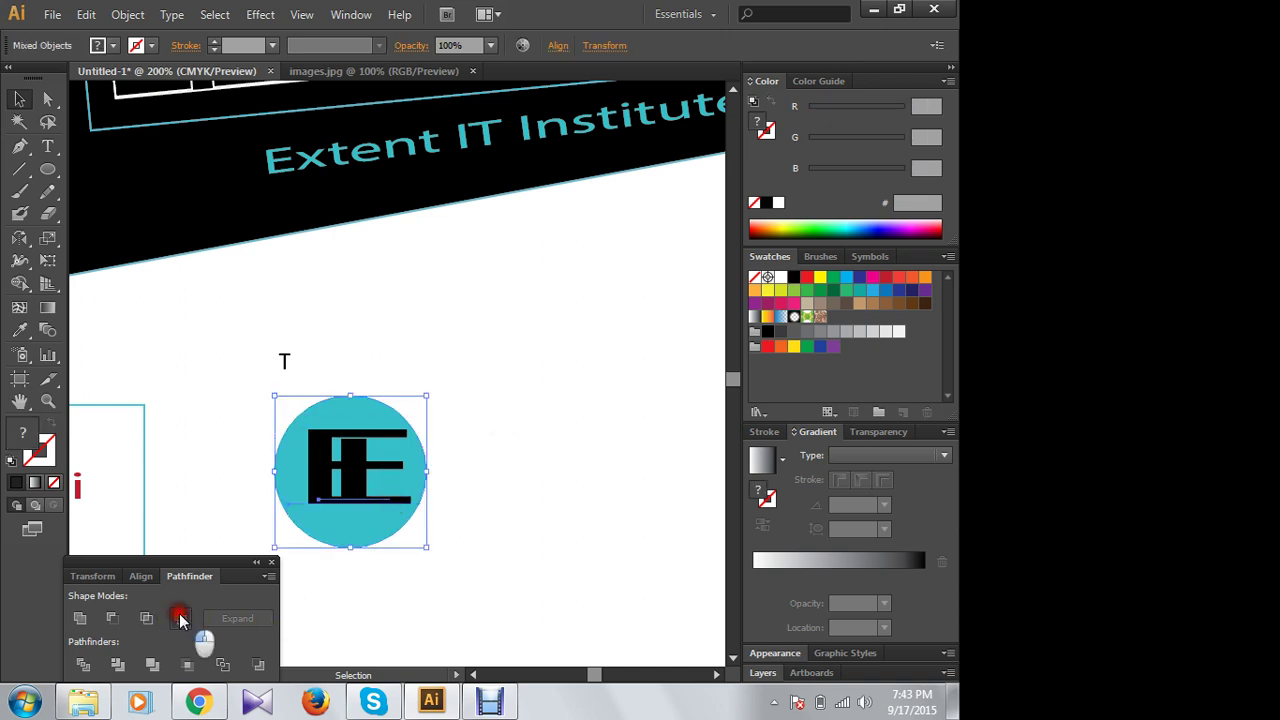
{"action": "left_click", "coordinate": [190, 472]}
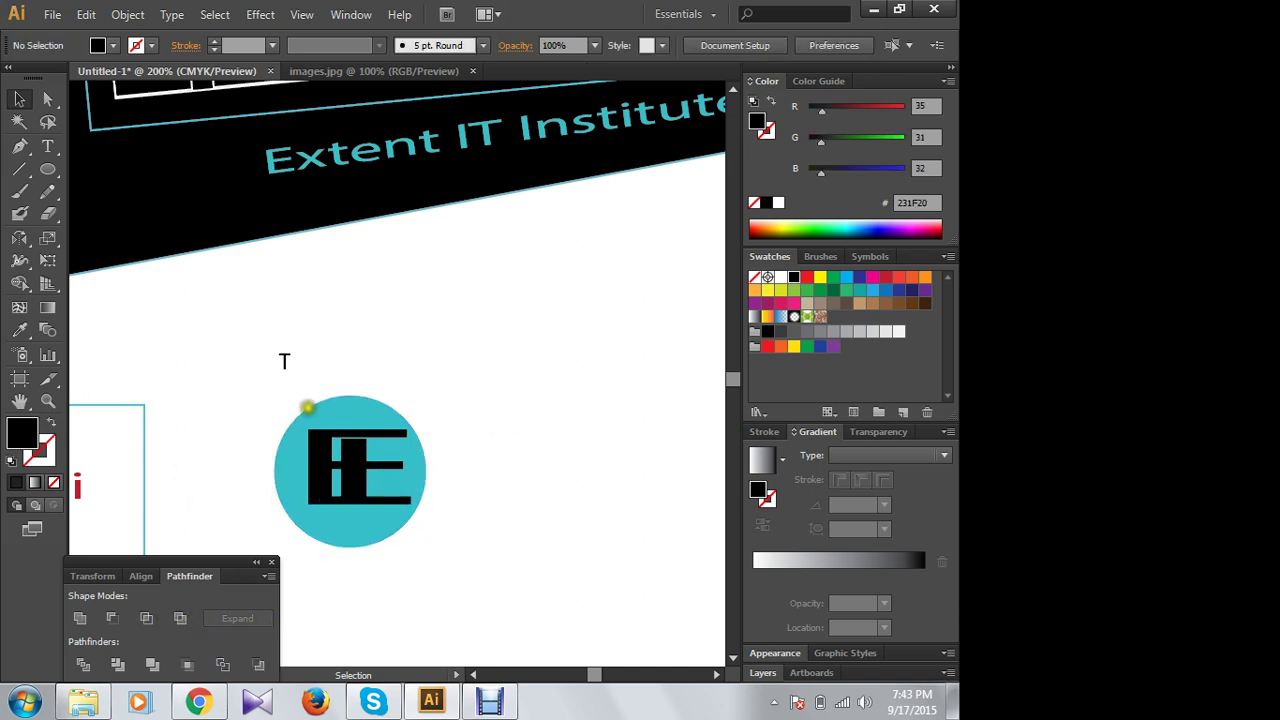
{"action": "left_click_drag", "start_coordinate": [280, 408], "coordinate": [425, 520]}
Step: Enlarge the circle logo and make its IE lettering white
{"action": "mouse_move", "coordinate": [427, 400]}
{"action": "left_mouse_down"}
{"action": "mouse_move", "coordinate": [318, 506]}
{"action": "mouse_move", "coordinate": [470, 399]}
{"action": "left_mouse_up"}
{"action": "left_click", "coordinate": [437, 457]}
{"action": "left_click", "coordinate": [486, 449]}
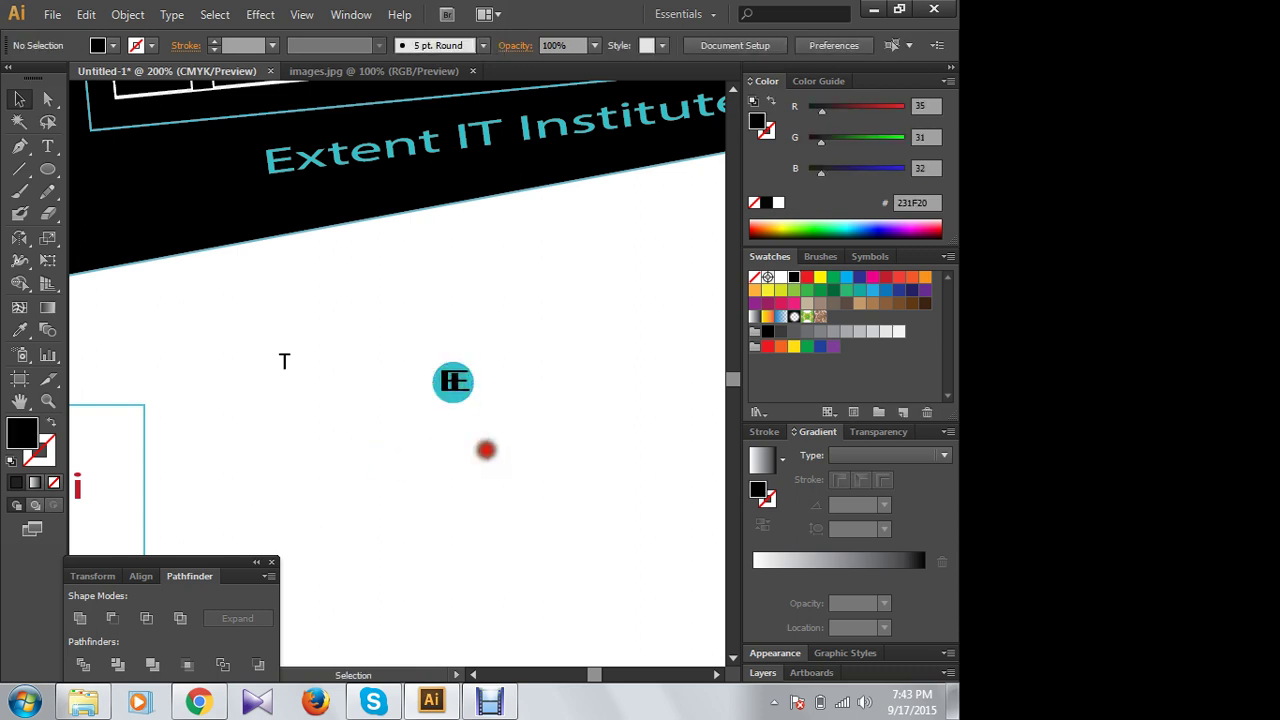
{"action": "left_click_drag", "start_coordinate": [420, 354], "coordinate": [549, 455]}
{"action": "left_click", "coordinate": [585, 382]}
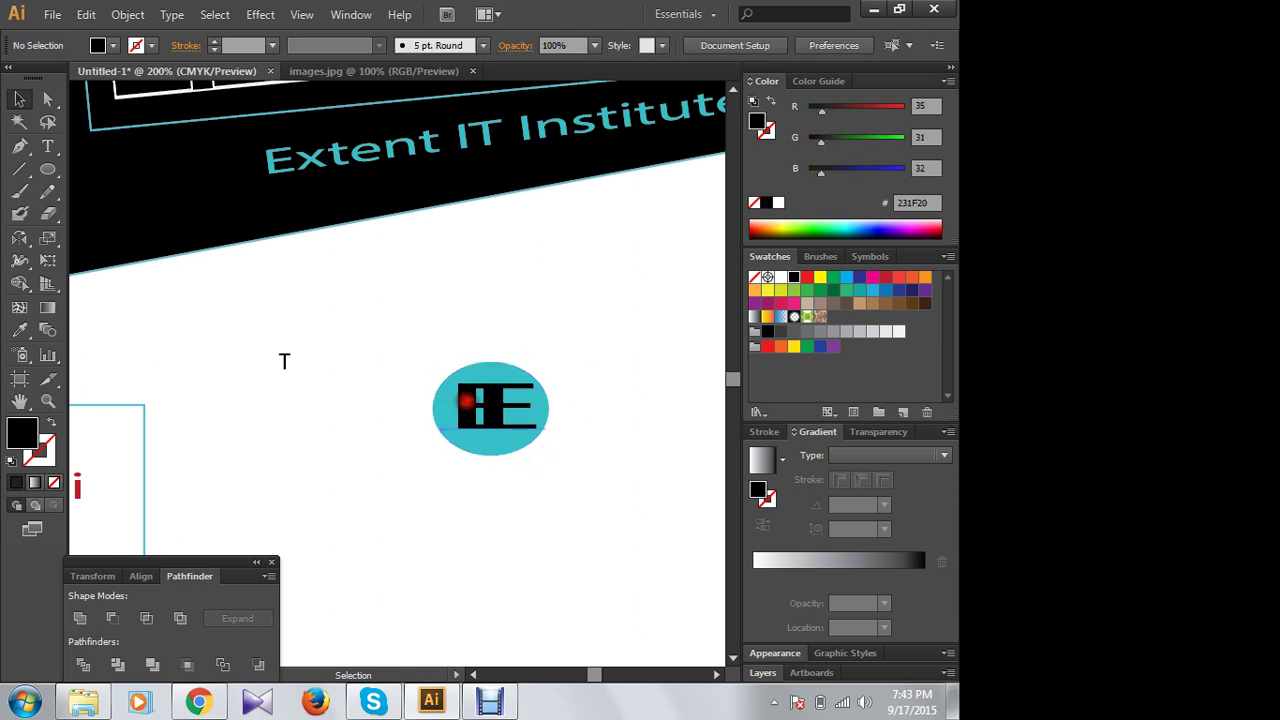
{"action": "left_click", "coordinate": [491, 403]}
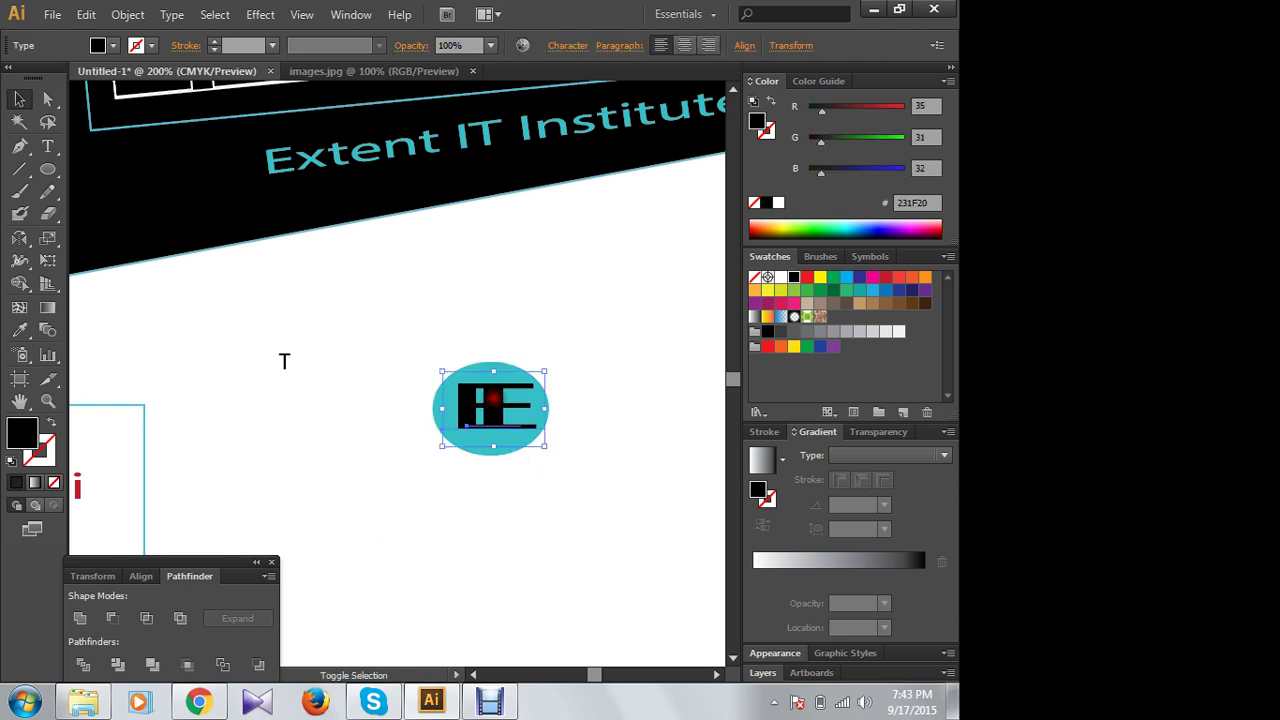
{"action": "left_click", "coordinate": [784, 203]}
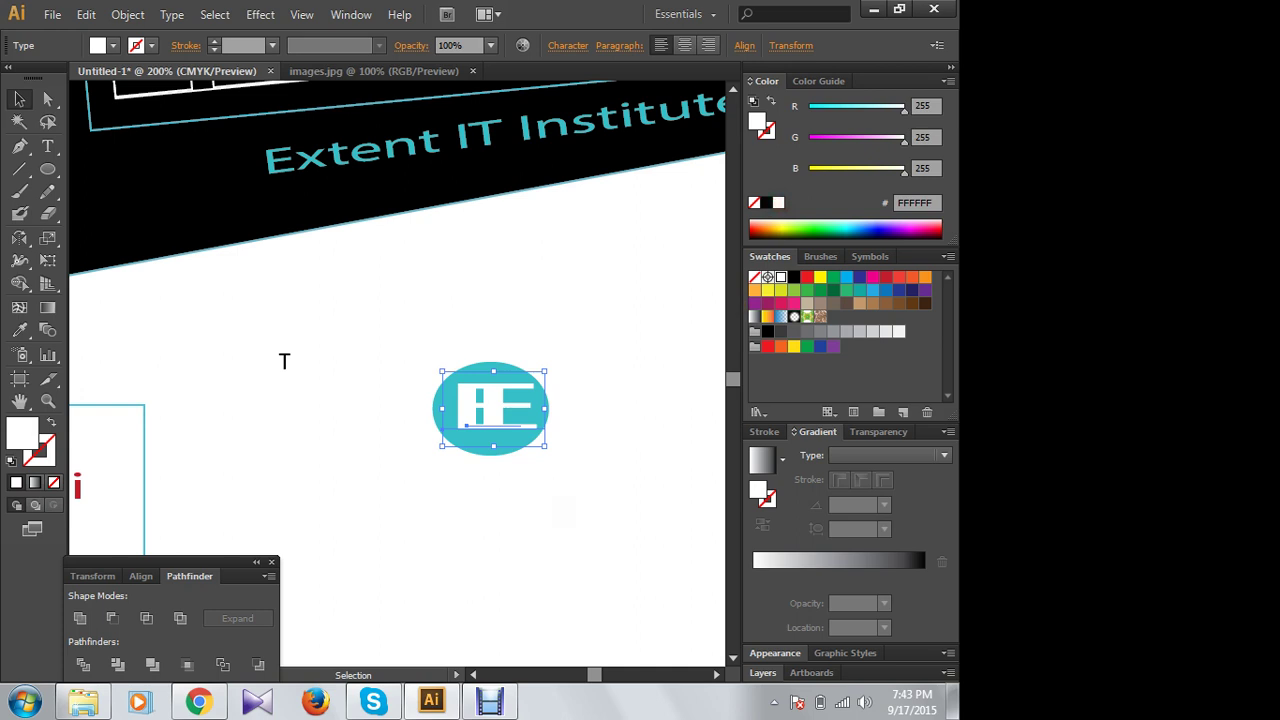
Step: Group the circle and lettering, shrink it, and place it at the calendar's lower left
{"action": "left_click_drag", "start_coordinate": [429, 349], "coordinate": [569, 456]}
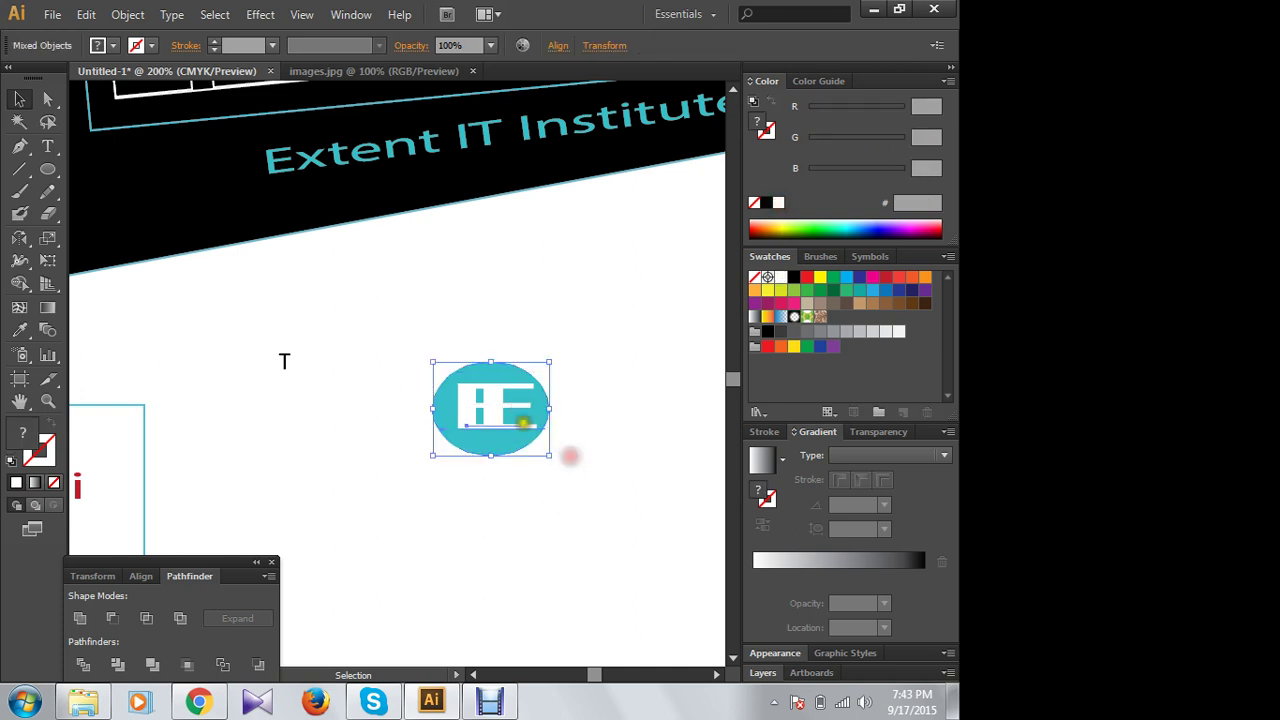
{"action": "right_click", "coordinate": [490, 406]}
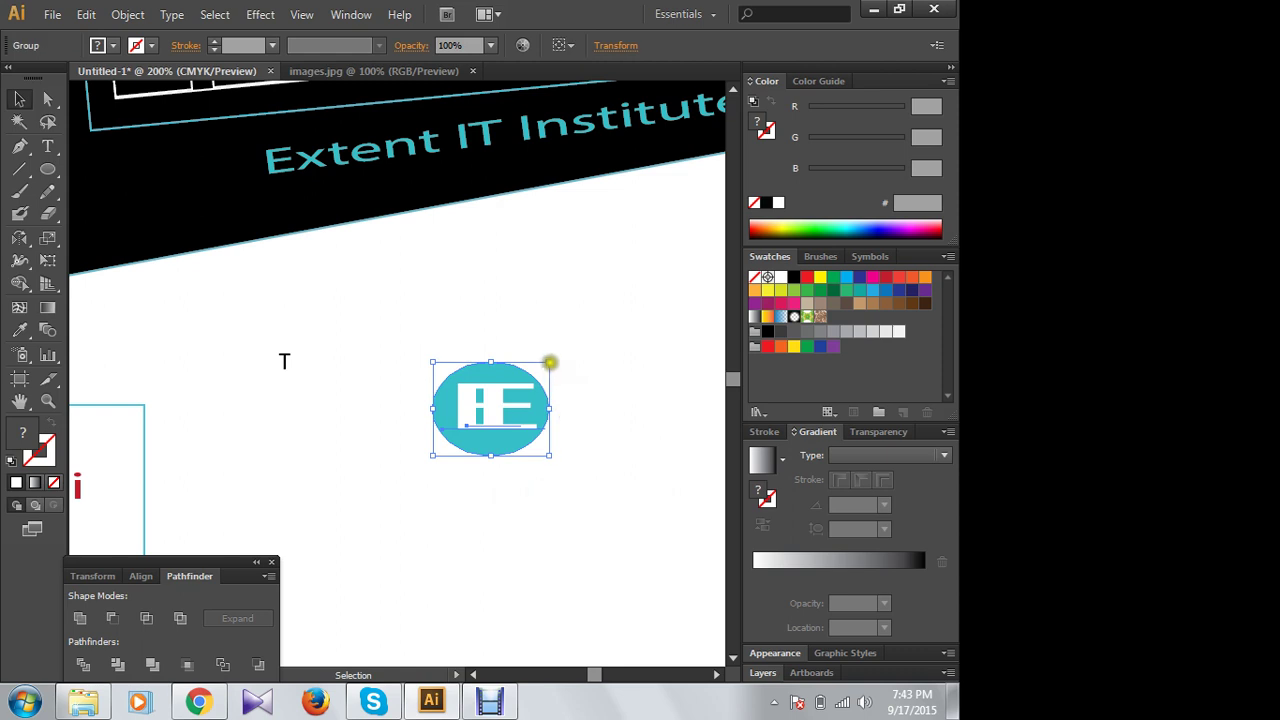
{"action": "mouse_move", "coordinate": [549, 362]}
{"action": "left_mouse_down"}
{"action": "mouse_move", "coordinate": [495, 408]}
{"action": "mouse_move", "coordinate": [121, 190]}
{"action": "left_mouse_up"}
{"action": "left_click", "coordinate": [563, 397]}
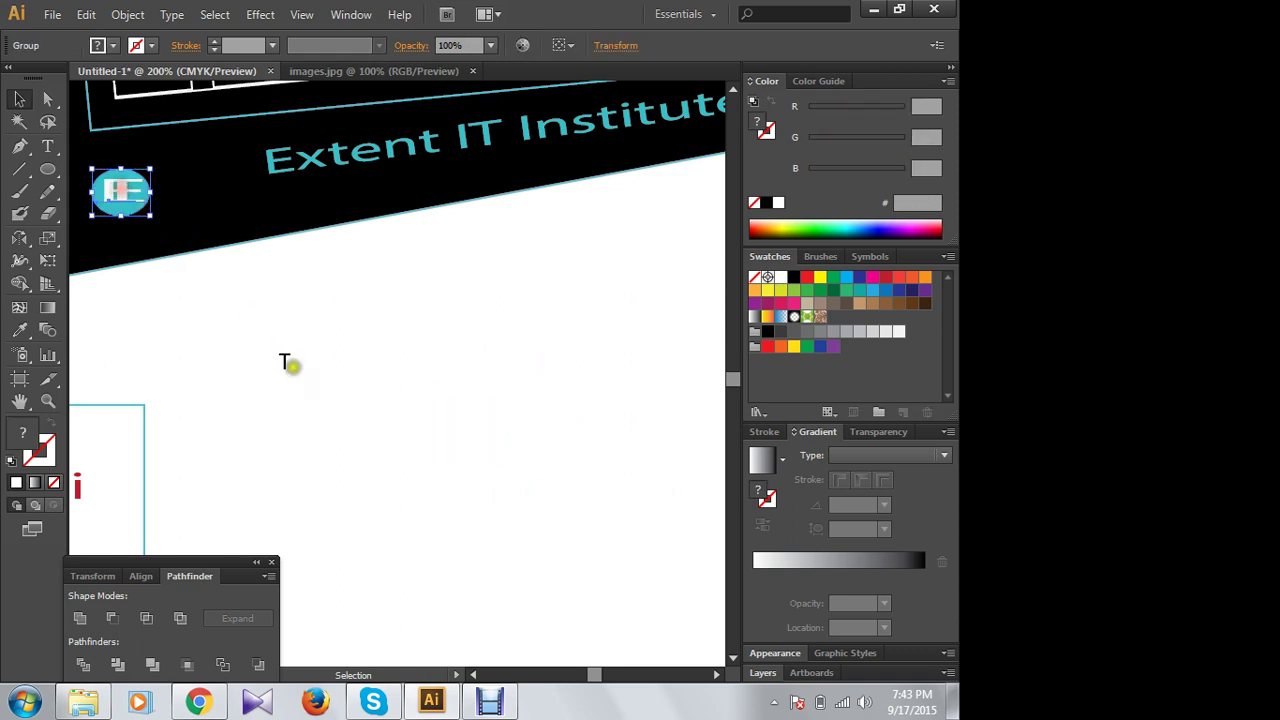
{"action": "key", "text": "ctrl+minus"}
{"action": "key", "text": "ctrl+minus"}
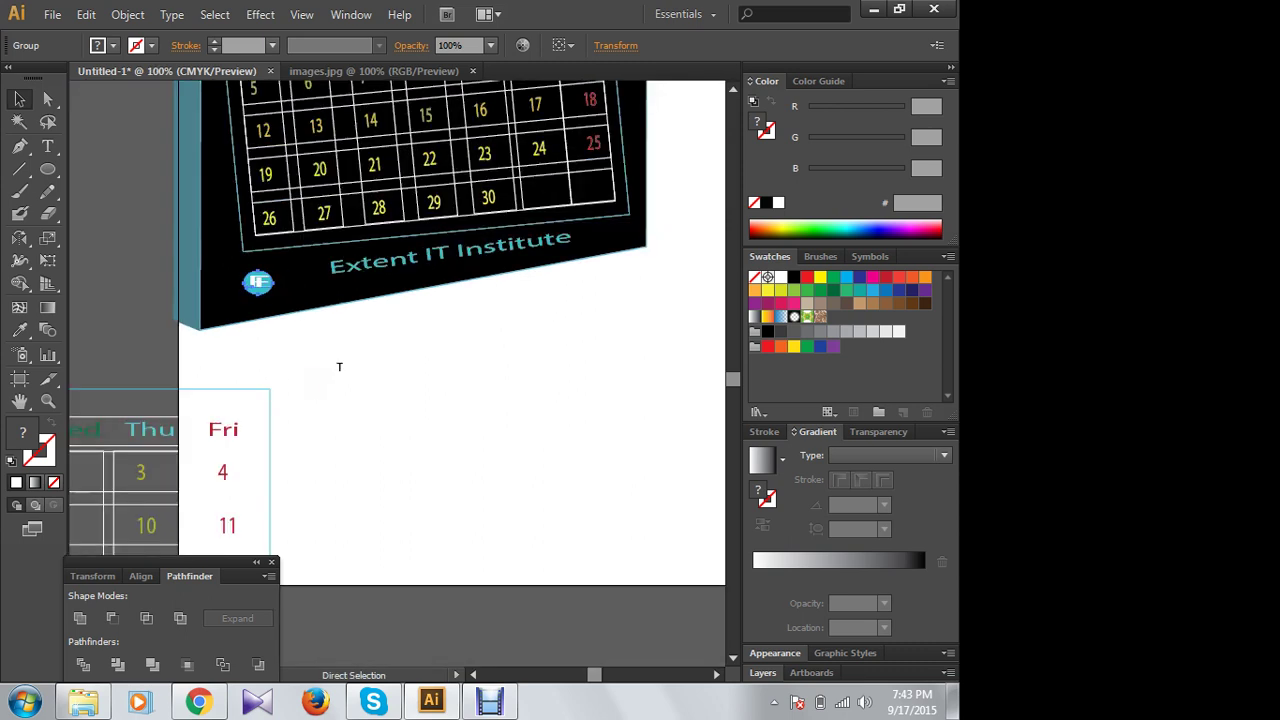
{"action": "left_click", "coordinate": [320, 380]}
{"action": "left_click", "coordinate": [258, 283]}
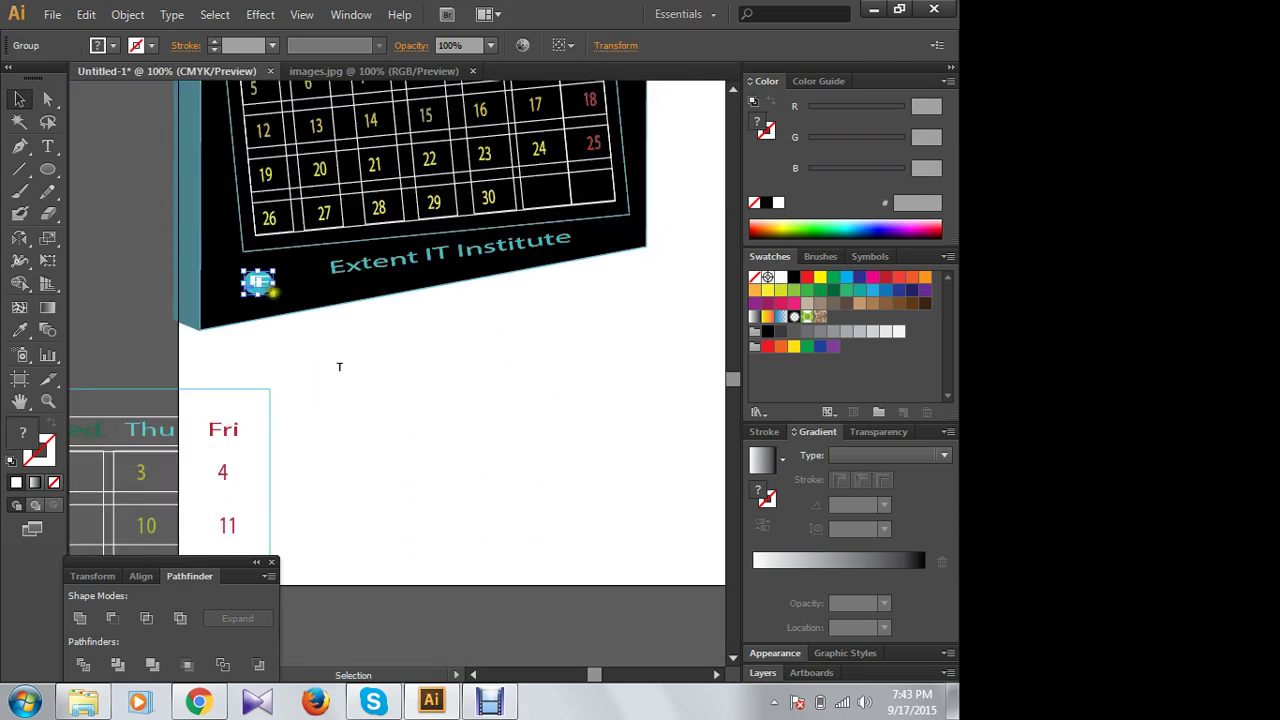
{"action": "mouse_move", "coordinate": [272, 294]}
{"action": "left_mouse_down"}
{"action": "mouse_move", "coordinate": [306, 331]}
{"action": "mouse_move", "coordinate": [255, 288]}
{"action": "left_mouse_up"}
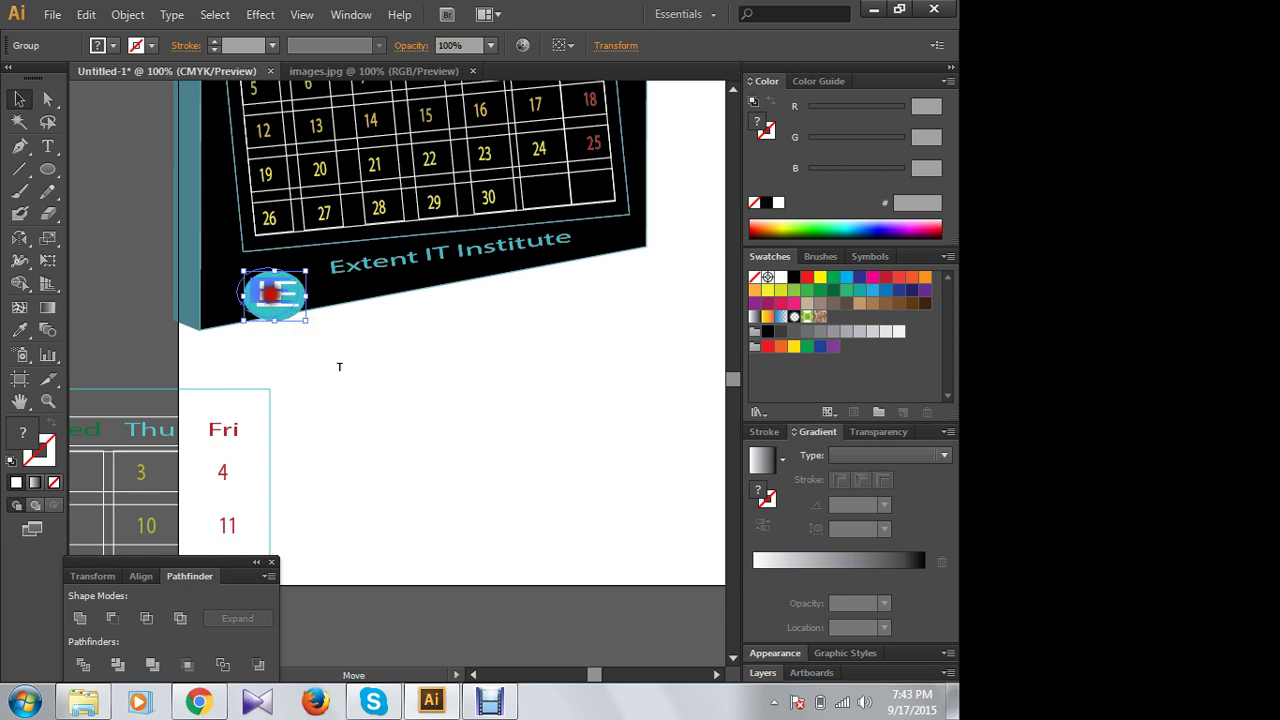
Step: Nudge the Extent IT Institute caption left, closer to the IE badge
{"action": "left_click", "coordinate": [352, 366]}
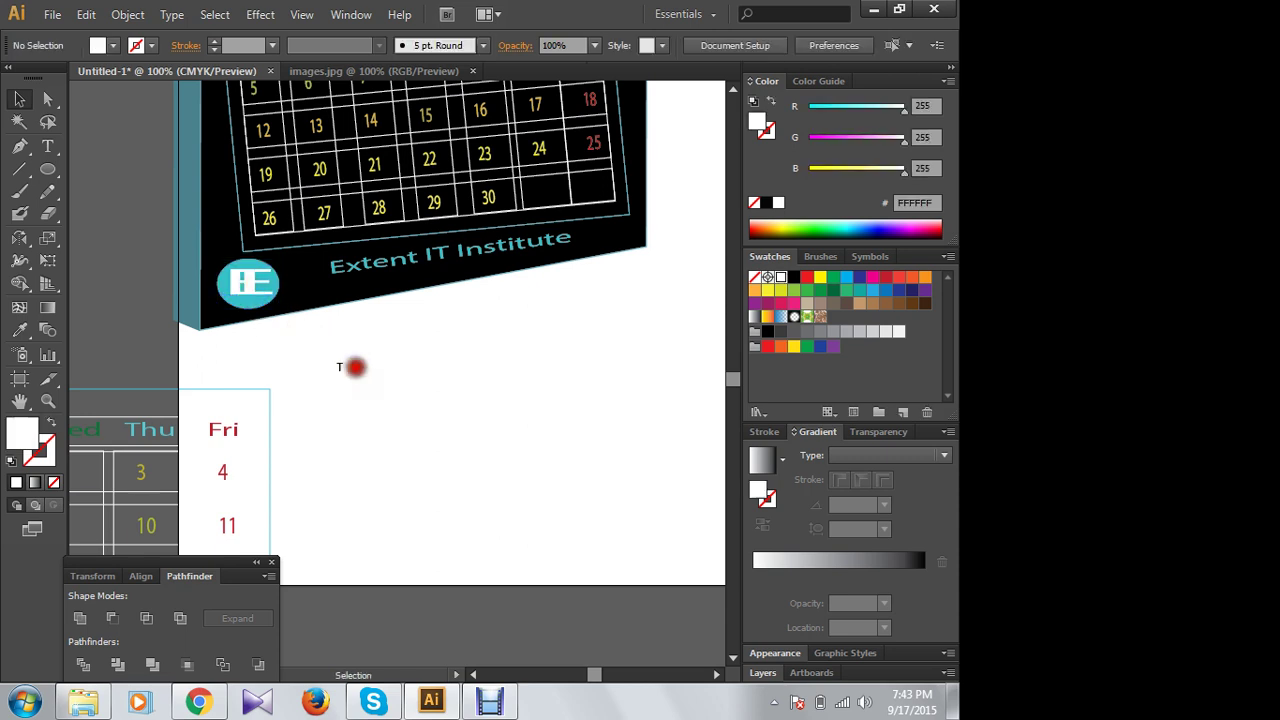
{"action": "left_click", "coordinate": [341, 267]}
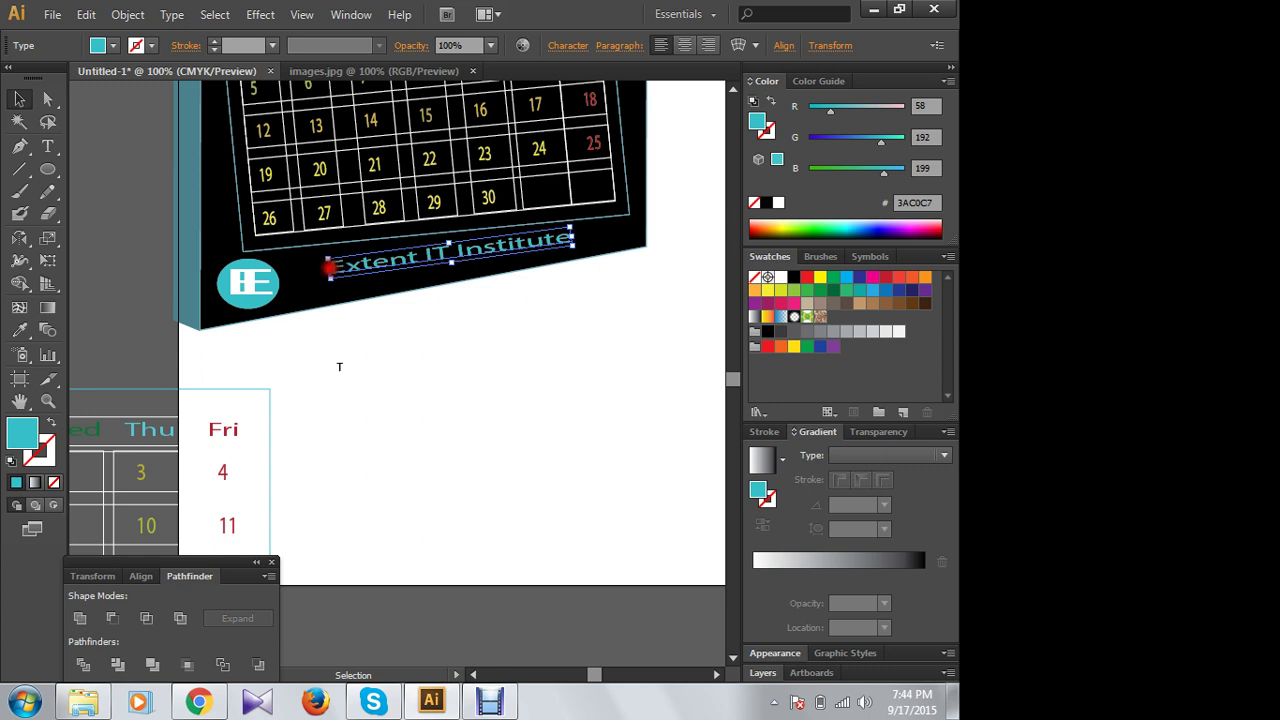
{"action": "left_click_drag", "start_coordinate": [328, 267], "coordinate": [294, 274]}
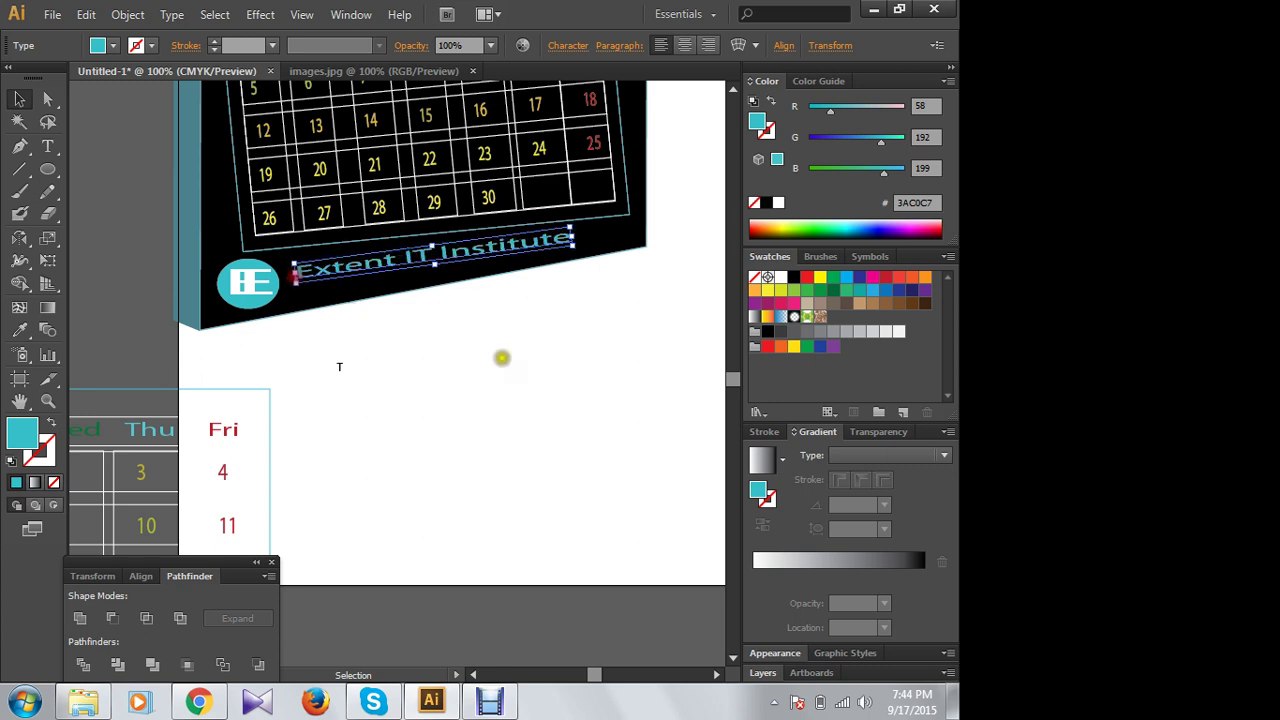
{"action": "left_click", "coordinate": [502, 357]}
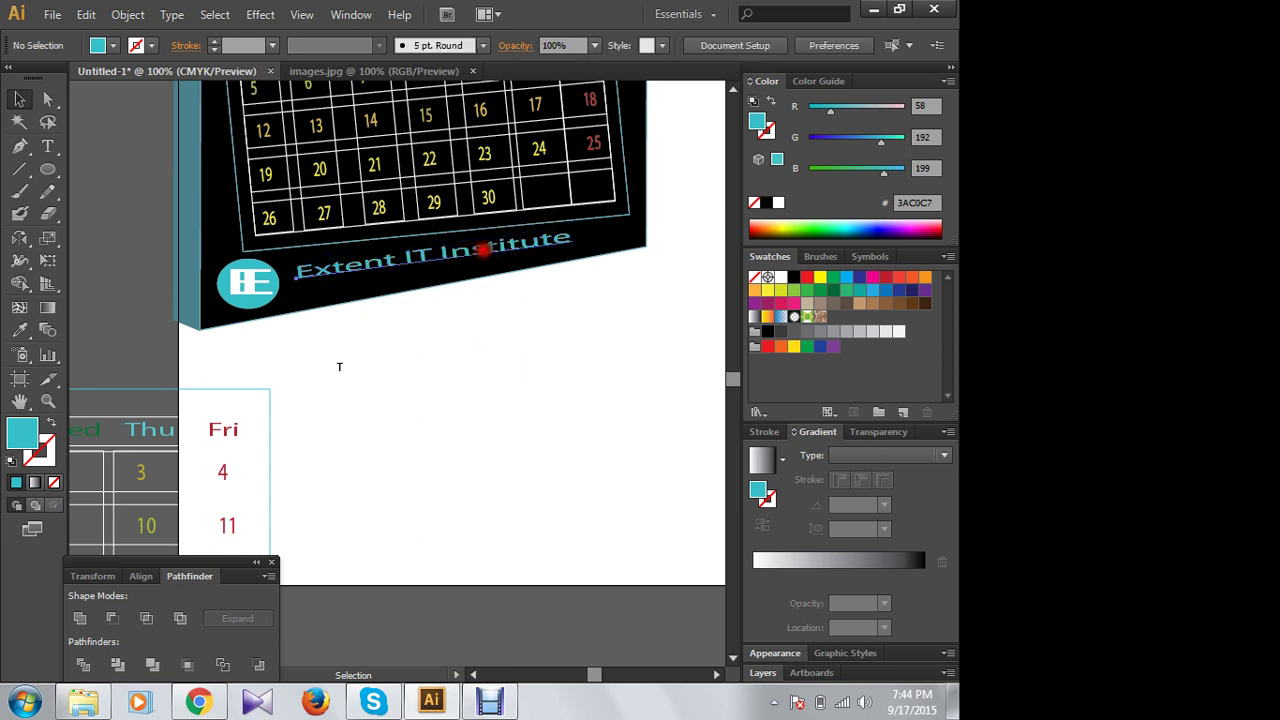
{"action": "left_click", "coordinate": [483, 251]}
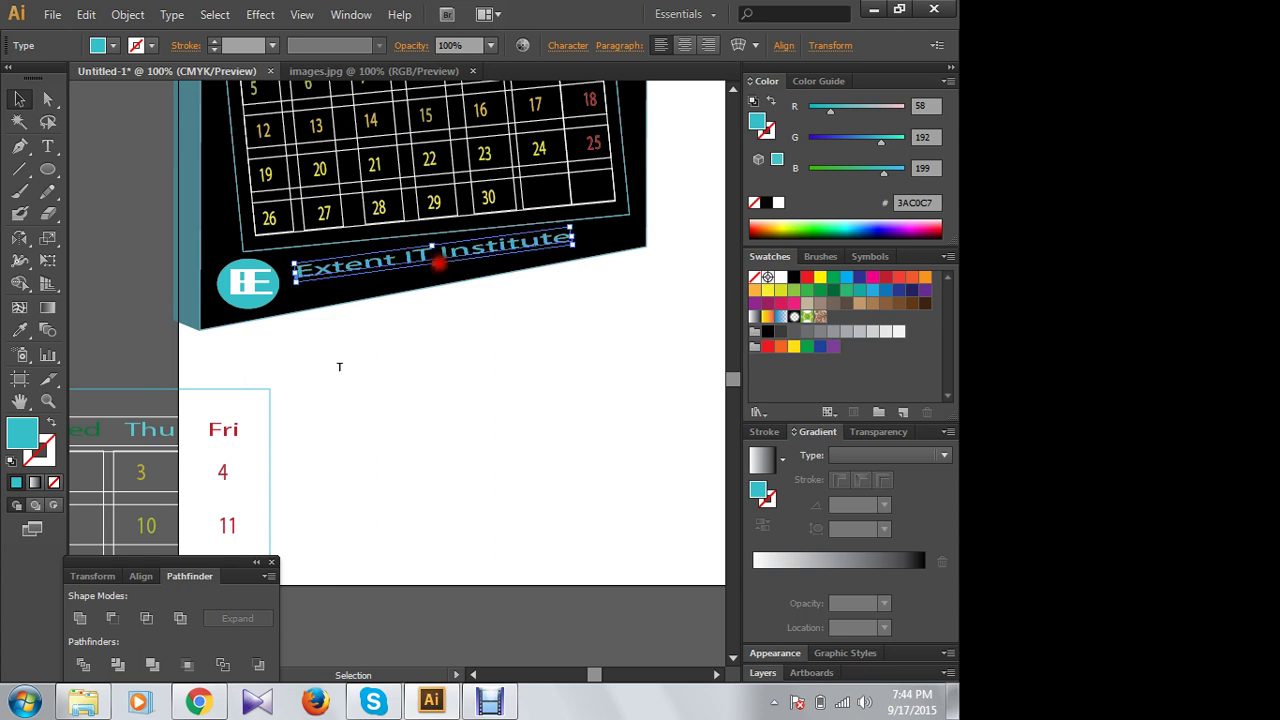
{"action": "left_click", "coordinate": [484, 323]}
{"action": "left_click", "coordinate": [428, 256]}
{"action": "left_click", "coordinate": [467, 336]}
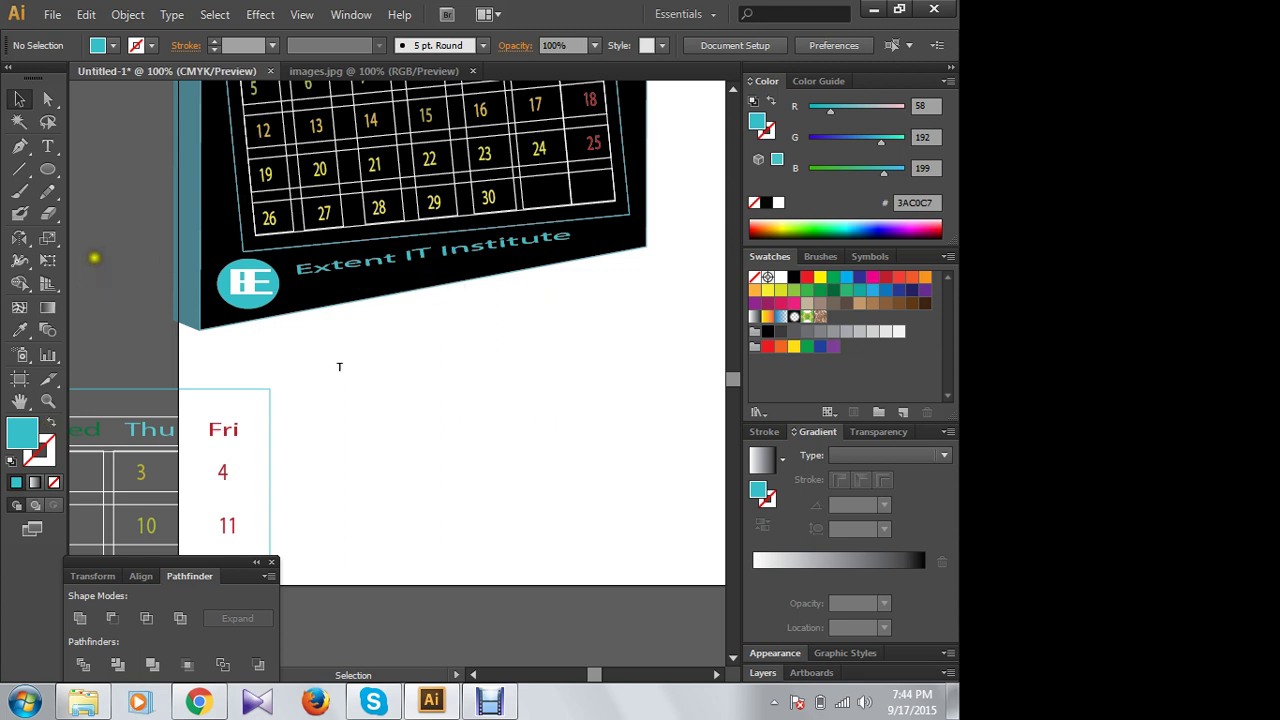
{"action": "left_click", "coordinate": [47, 146]}
Step: Type the institute's address and phone number below the calendar, centre-aligned
{"action": "left_click", "coordinate": [401, 372]}
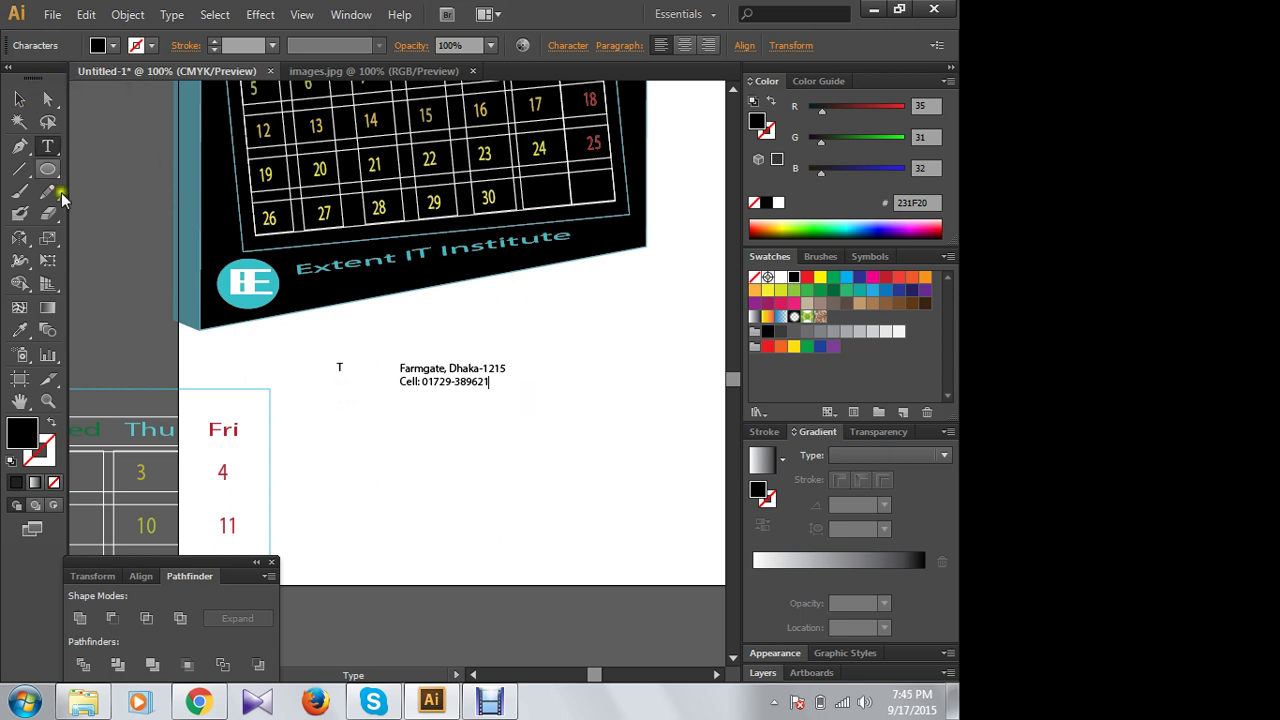
{"action": "left_click", "coordinate": [401, 389]}
{"action": "triple_click", "coordinate": [400, 389]}
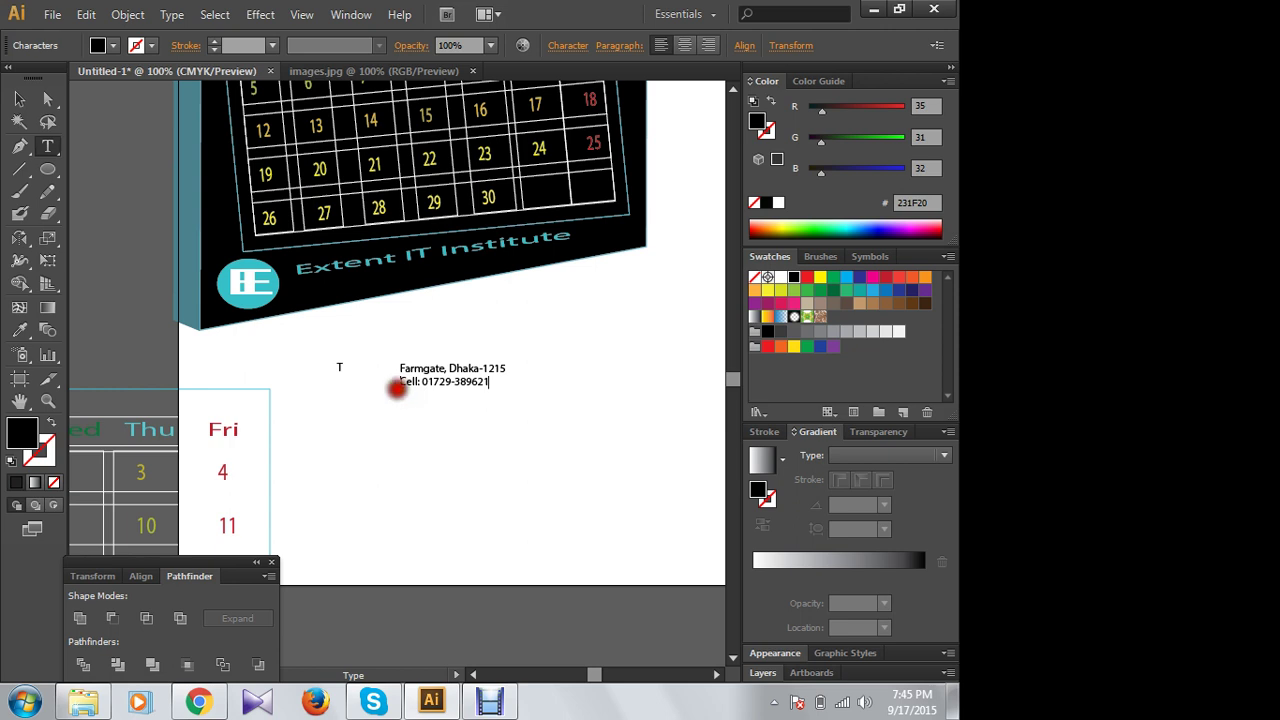
{"action": "key", "text": "Left"}
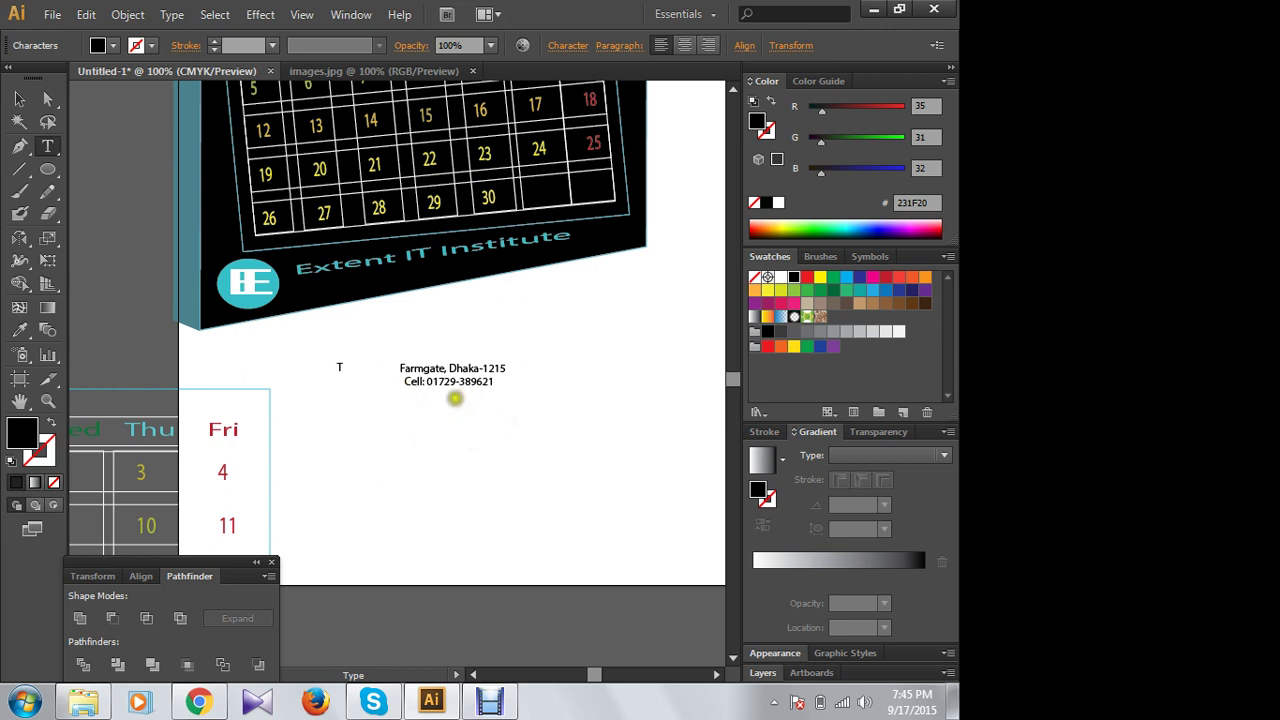
{"action": "left_click", "coordinate": [19, 99]}
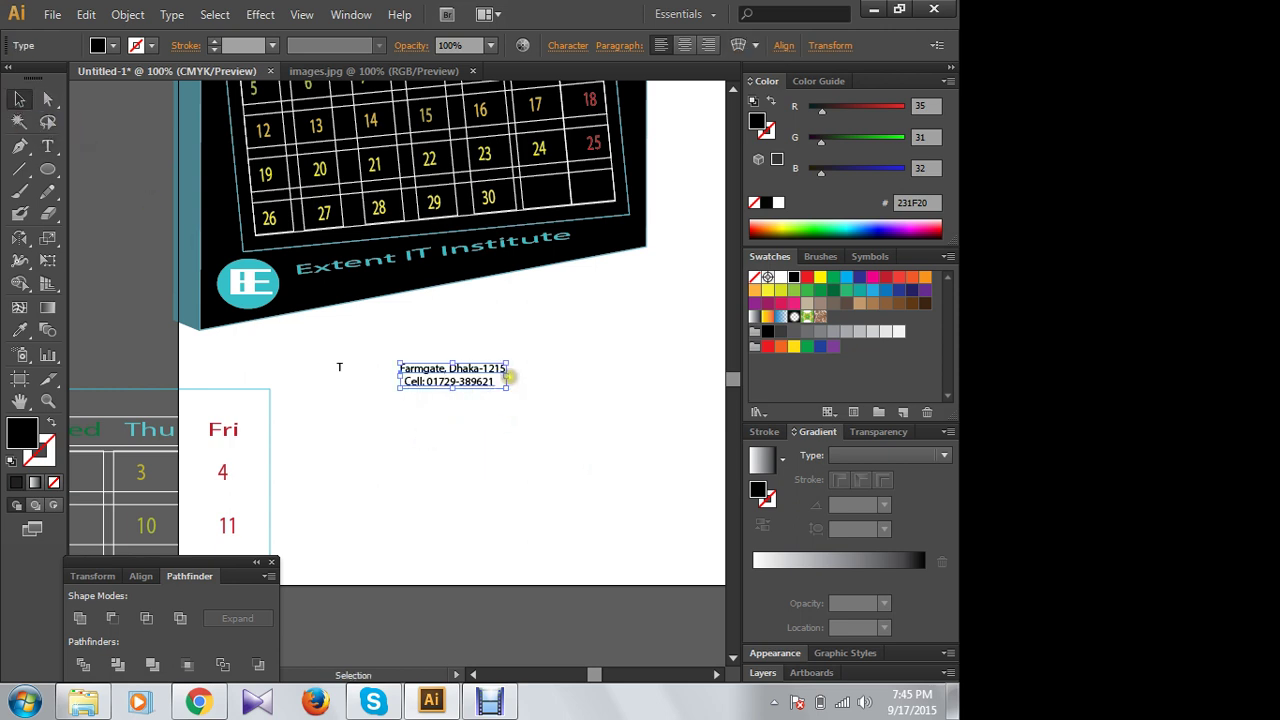
Step: Widen and tilt the address text, move it under Extent IT Institute, and colour it yellow-green
{"action": "mouse_move", "coordinate": [507, 374]}
{"action": "left_mouse_down"}
{"action": "mouse_move", "coordinate": [634, 374]}
{"action": "mouse_move", "coordinate": [620, 340]}
{"action": "left_mouse_up"}
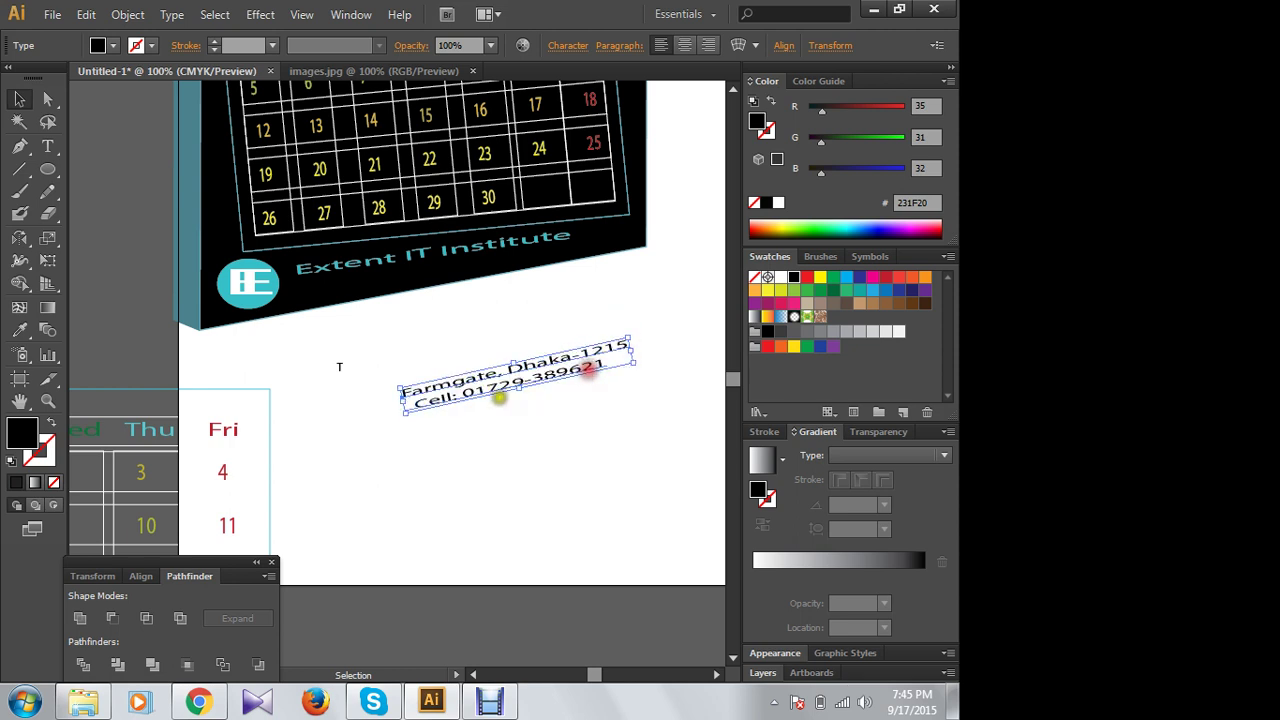
{"action": "left_click_drag", "start_coordinate": [505, 392], "coordinate": [438, 296]}
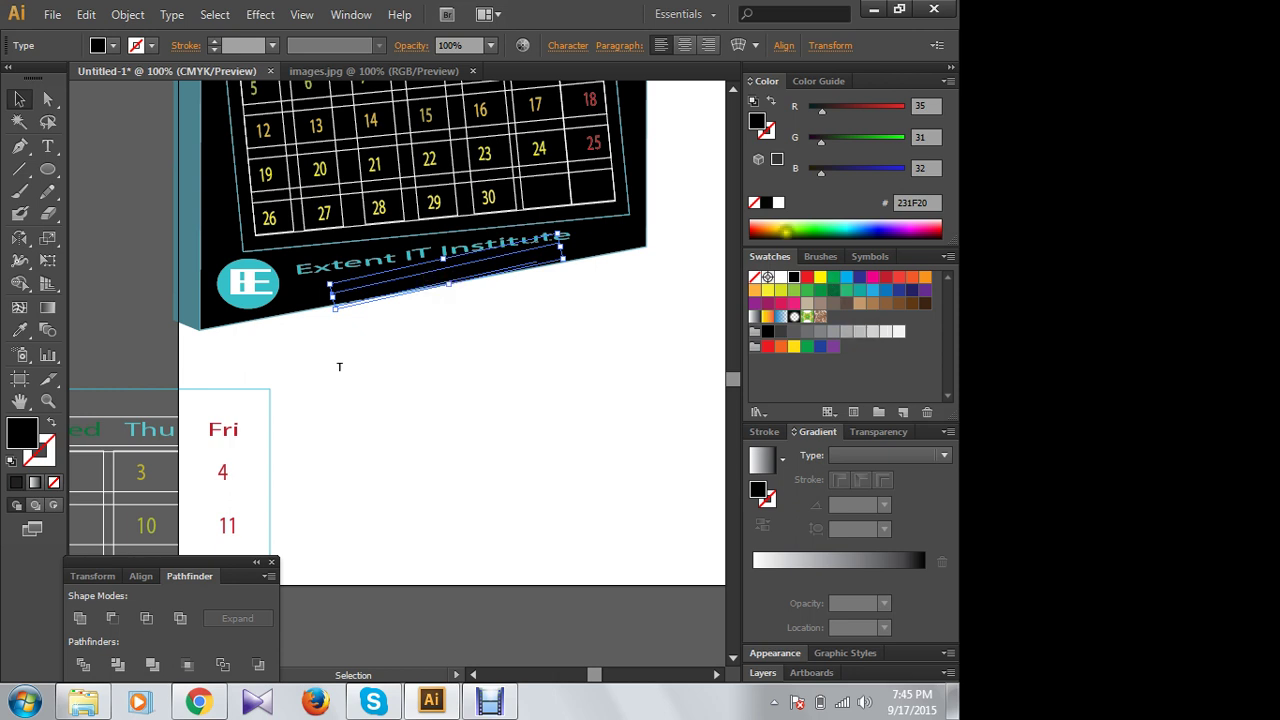
{"action": "left_click", "coordinate": [784, 229]}
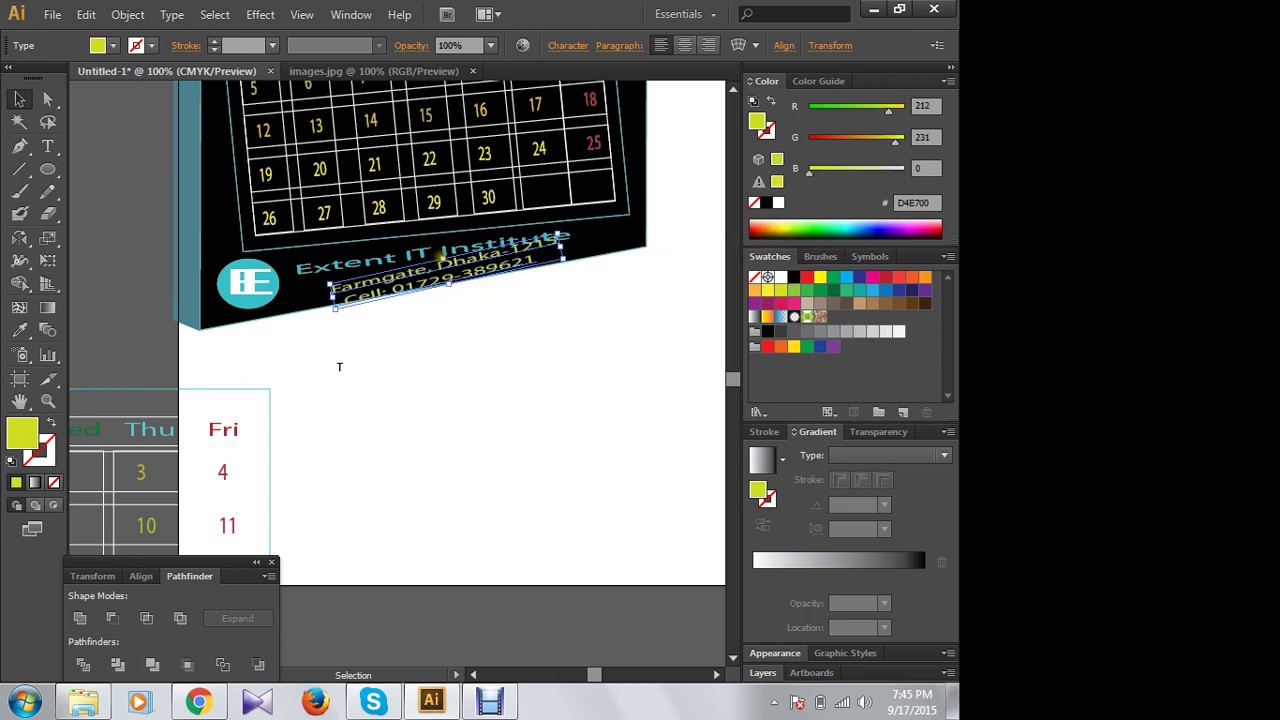
{"action": "mouse_move", "coordinate": [441, 258]}
{"action": "left_mouse_down"}
{"action": "mouse_move", "coordinate": [432, 272]}
{"action": "mouse_move", "coordinate": [429, 252]}
{"action": "left_mouse_up"}
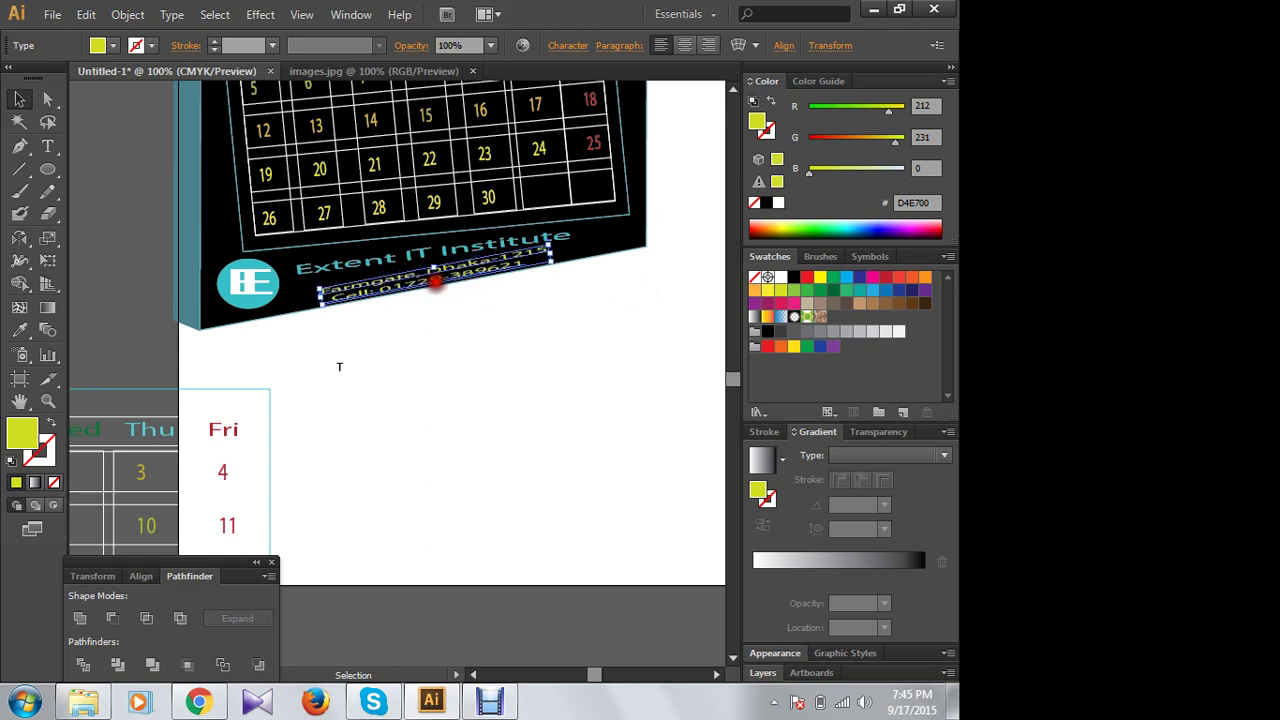
Step: Fine-tune the address text's tilt to match the calendar edge
{"action": "left_click", "coordinate": [508, 337]}
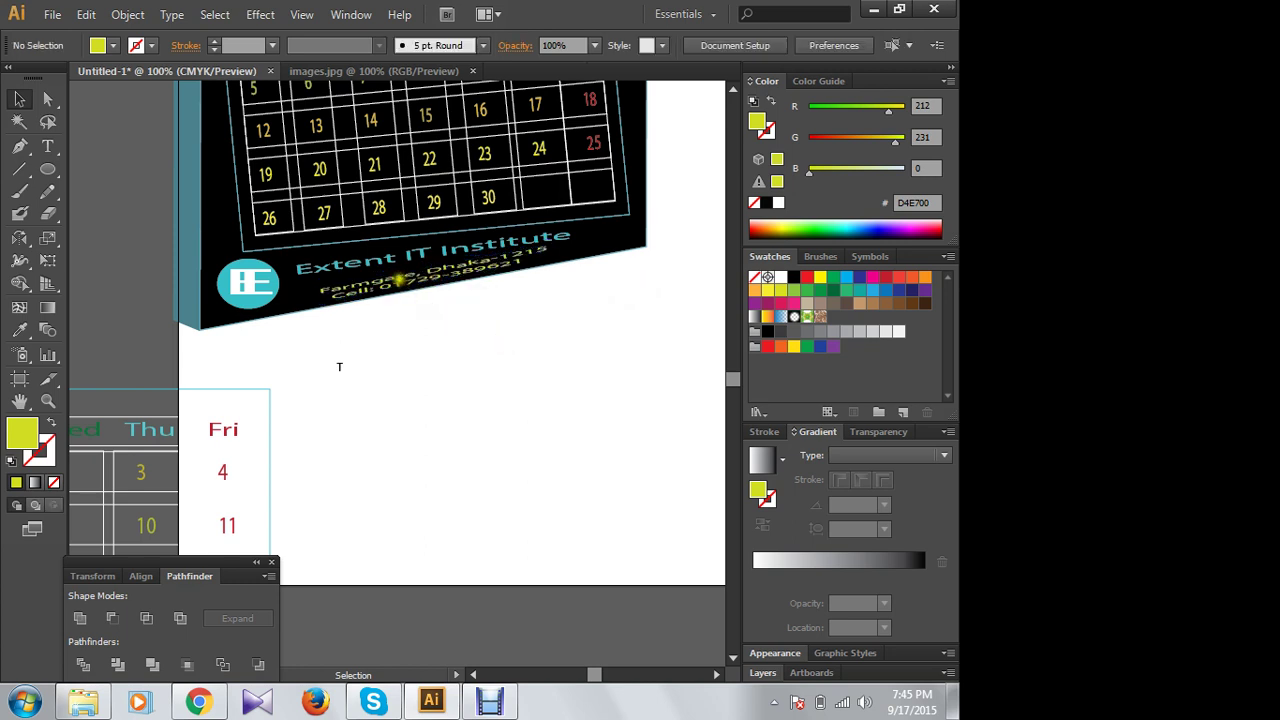
{"action": "left_click", "coordinate": [398, 281]}
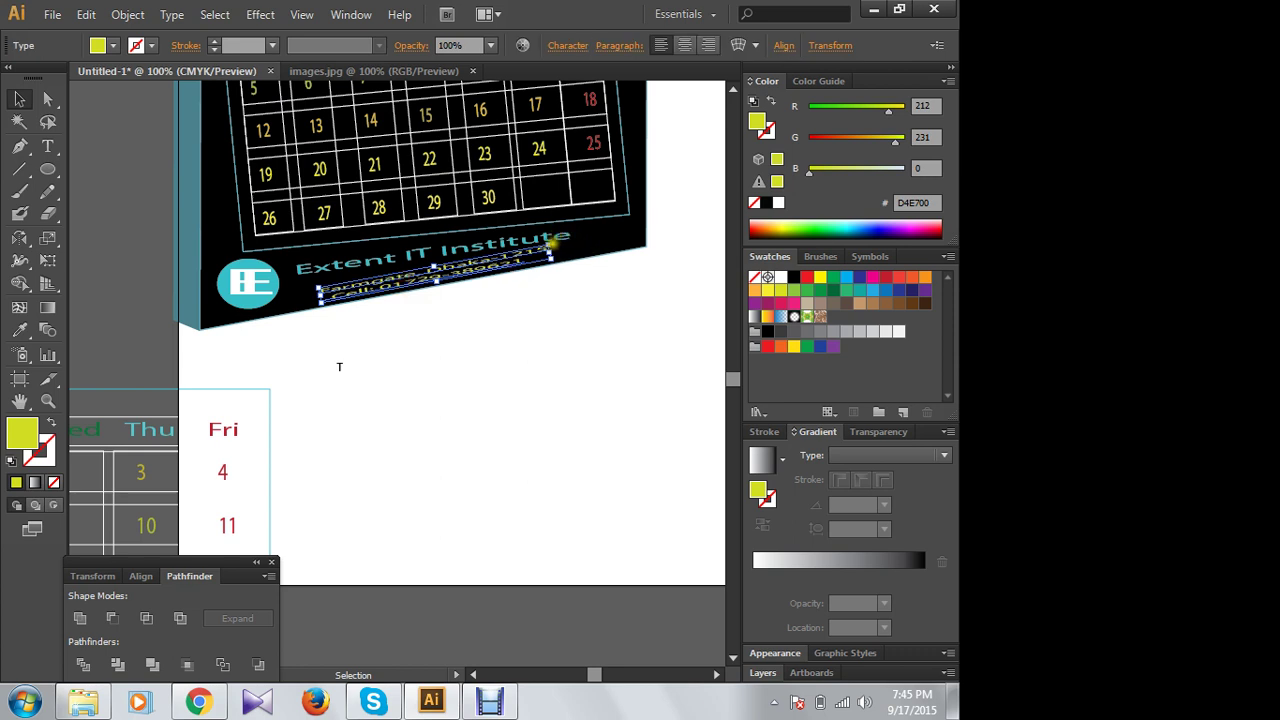
{"action": "left_click_drag", "start_coordinate": [549, 243], "coordinate": [561, 260]}
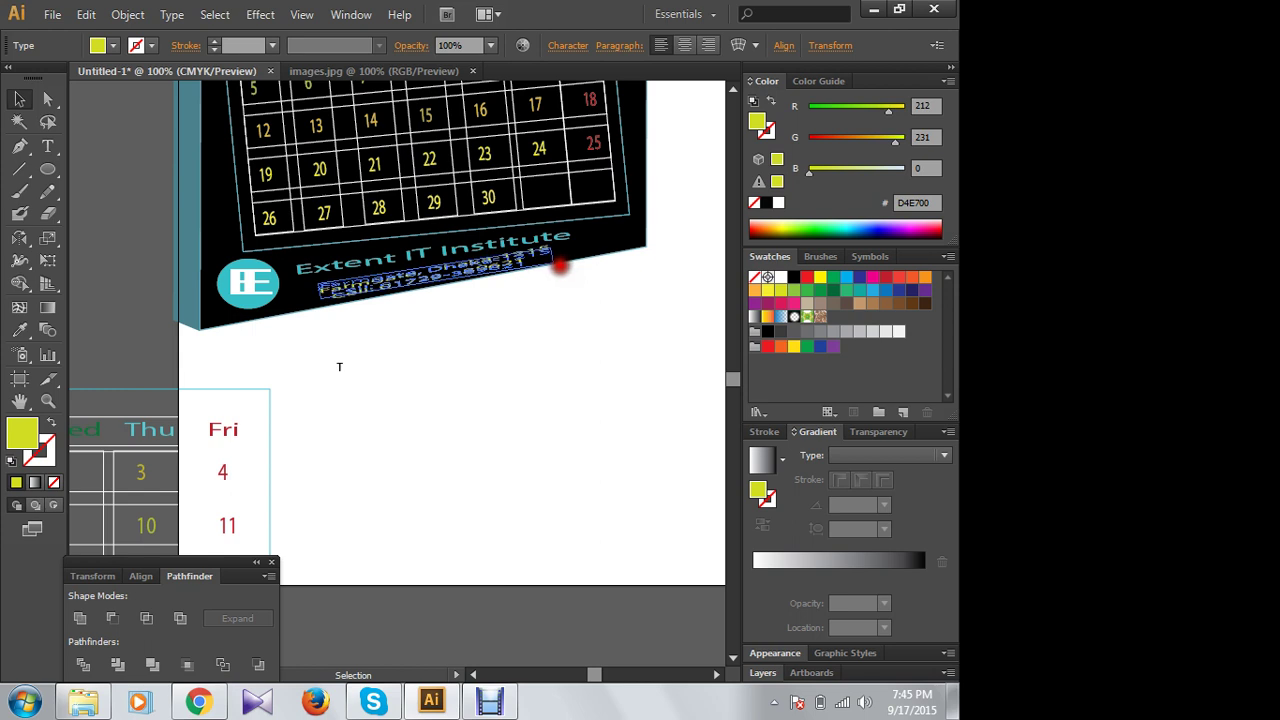
{"action": "left_click_drag", "start_coordinate": [561, 260], "coordinate": [563, 265]}
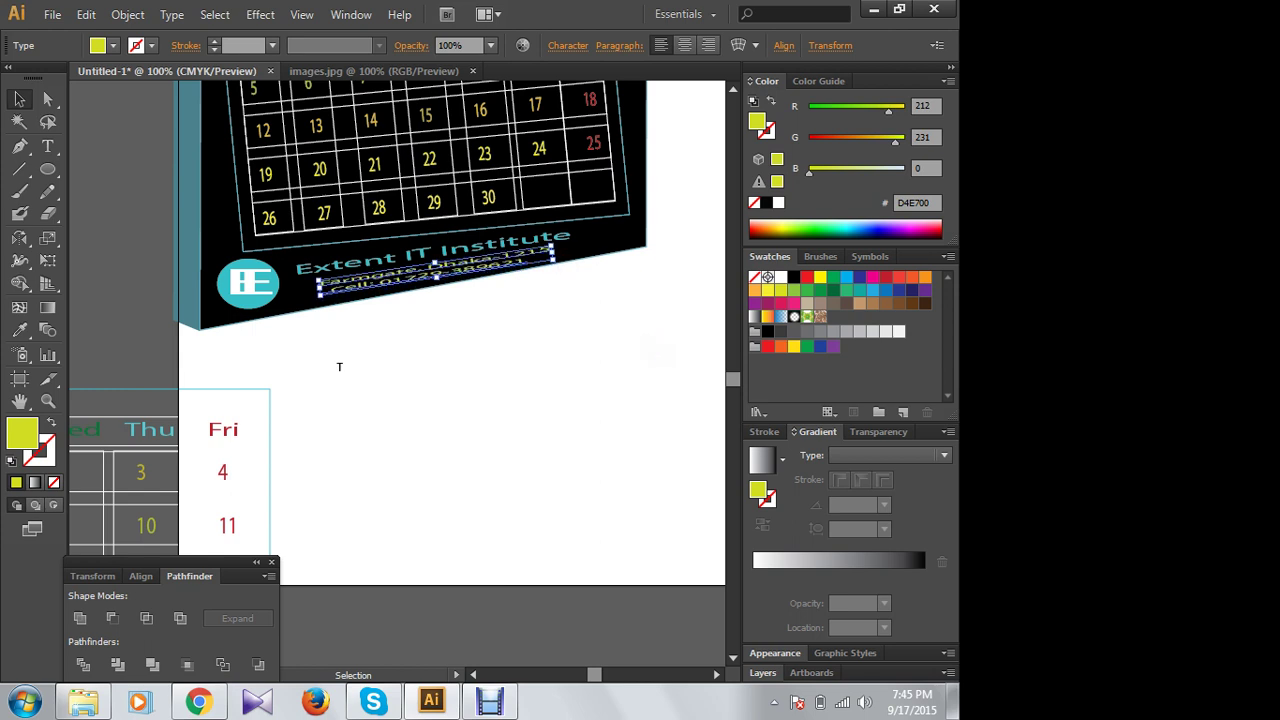
{"action": "left_click", "coordinate": [610, 323]}
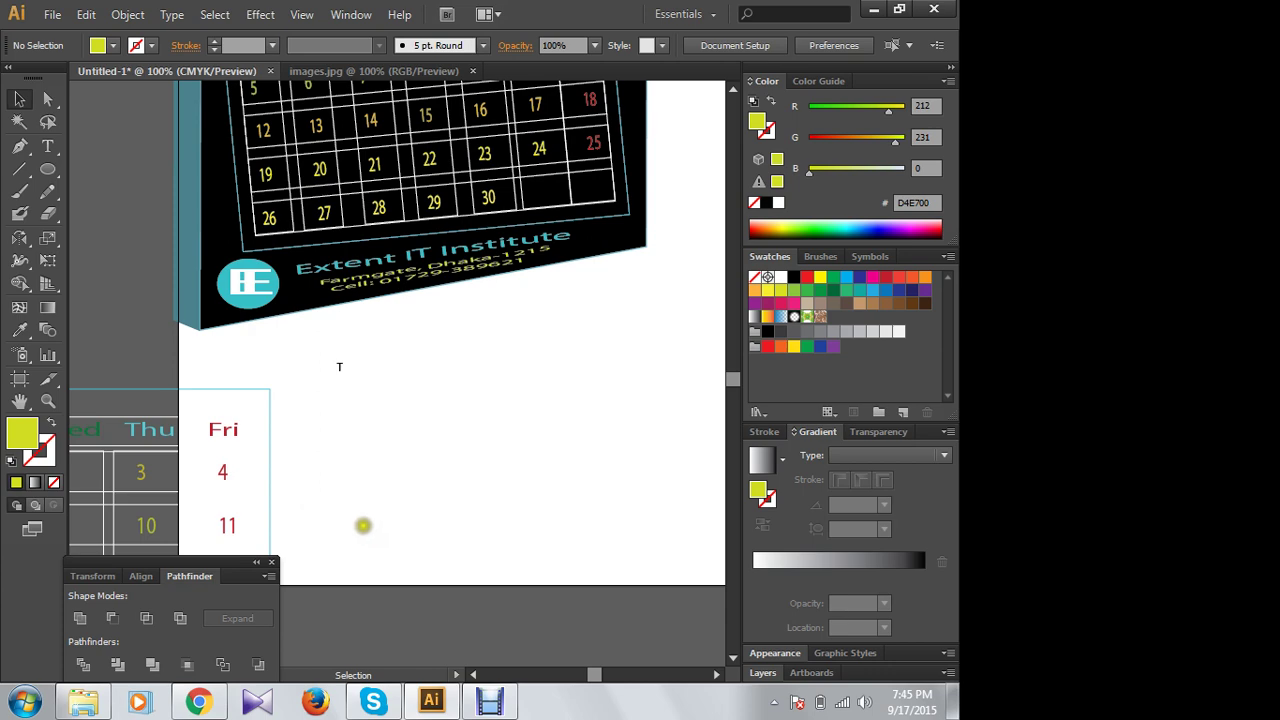
Step: Zoom out and select the whole 3D calendar, undoing an accidental delete
{"action": "key", "text": "a"}
{"action": "key", "text": "ctrl+minus"}
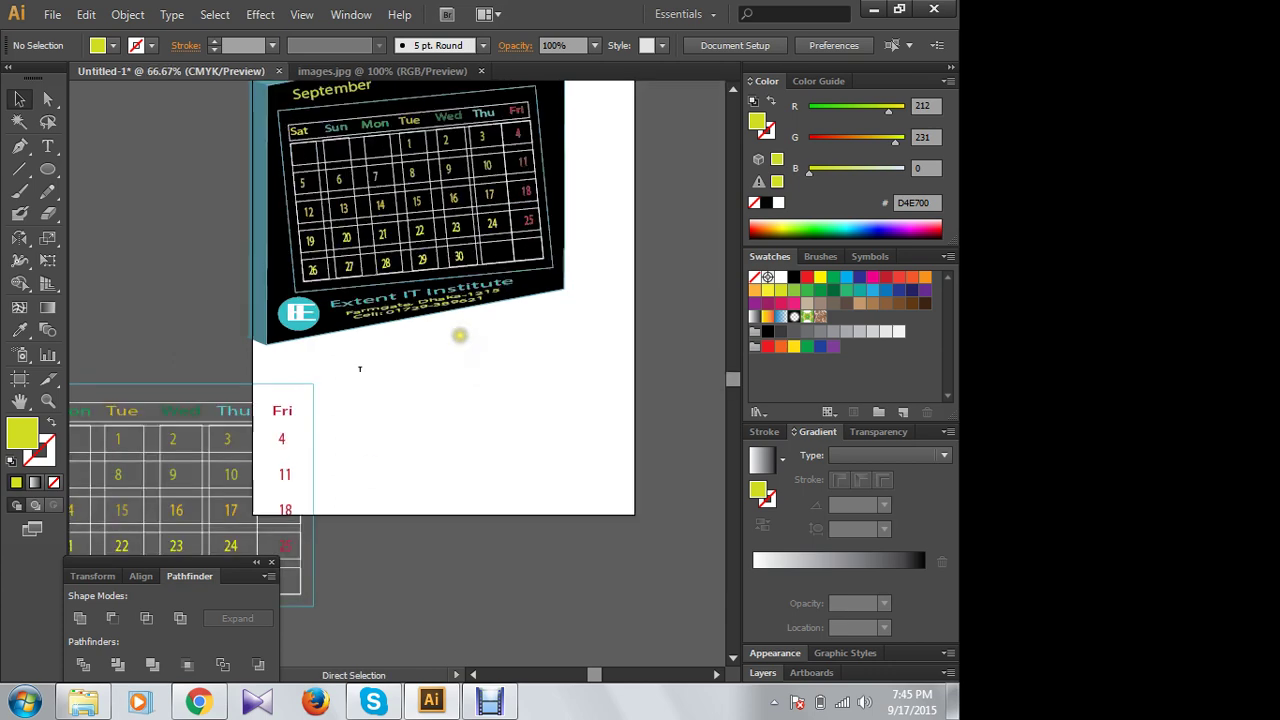
{"action": "key", "text": "ctrl+minus"}
{"action": "mouse_move", "coordinate": [482, 244]}
{"action": "left_mouse_down"}
{"action": "mouse_move", "coordinate": [474, 253]}
{"action": "mouse_move", "coordinate": [500, 274]}
{"action": "left_mouse_up"}
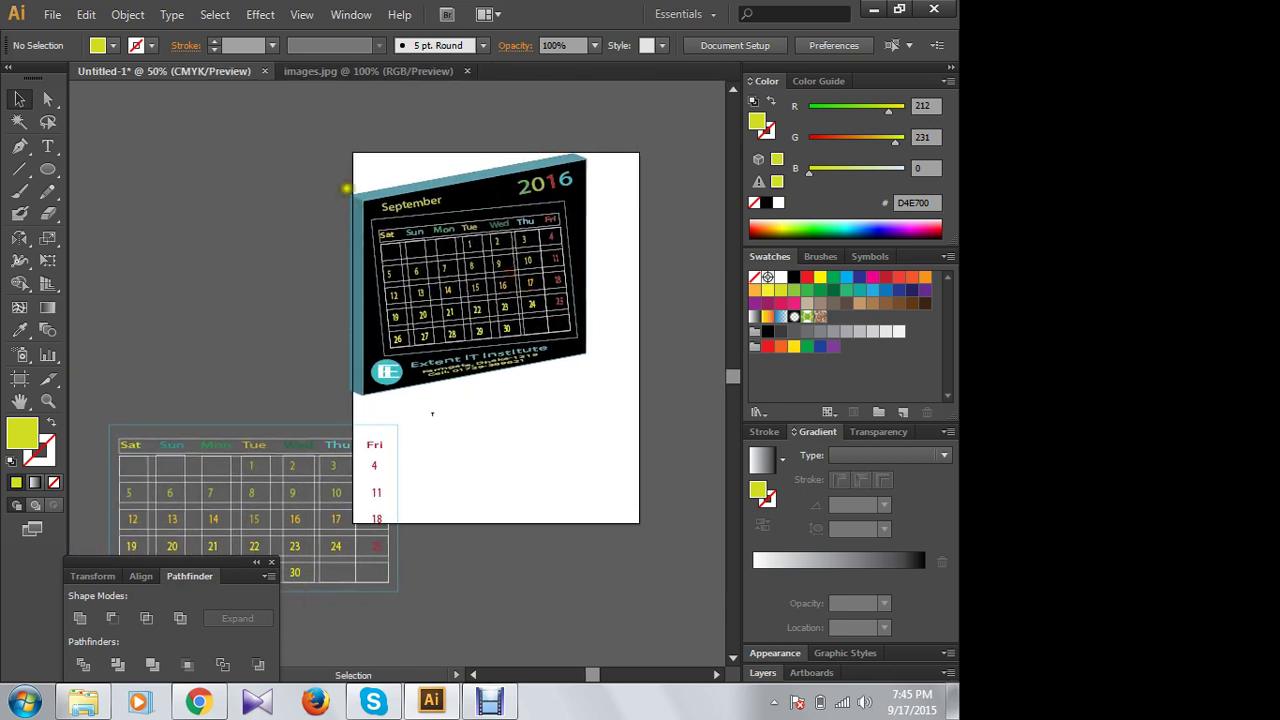
{"action": "mouse_move", "coordinate": [327, 157]}
{"action": "left_mouse_down"}
{"action": "mouse_move", "coordinate": [585, 366]}
{"action": "mouse_move", "coordinate": [573, 370]}
{"action": "left_mouse_up"}
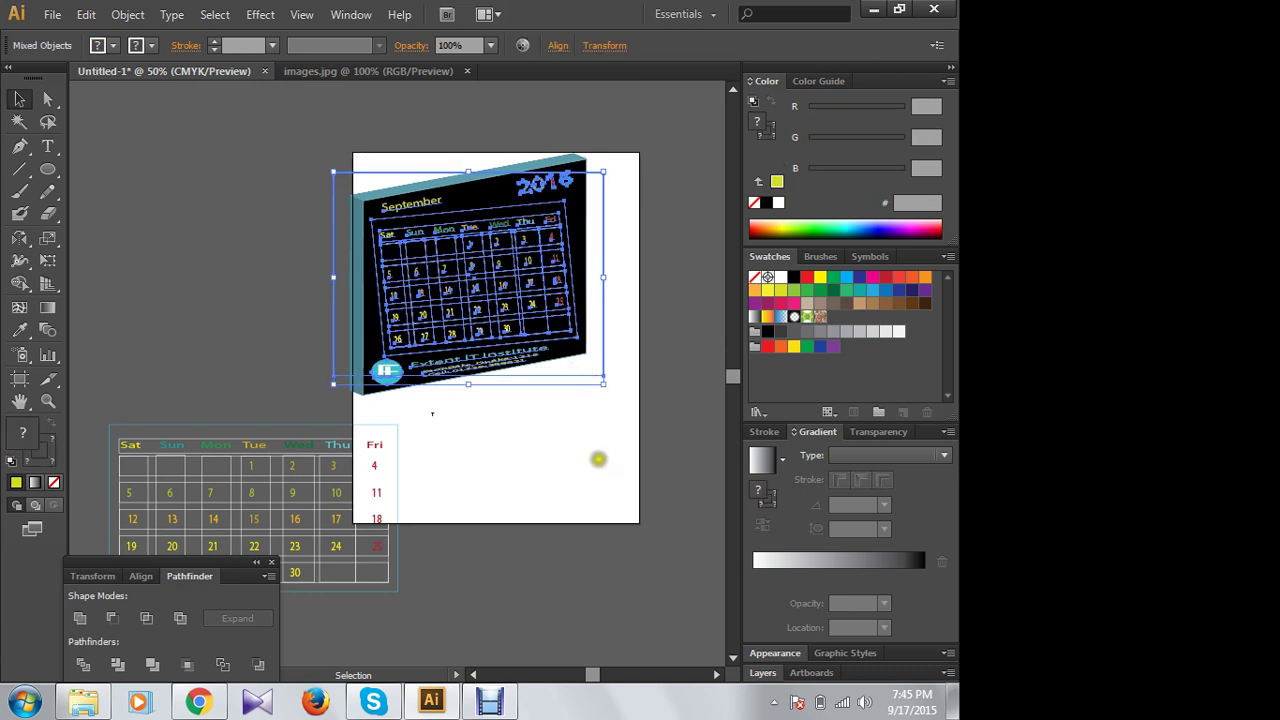
{"action": "key", "text": "Delete"}
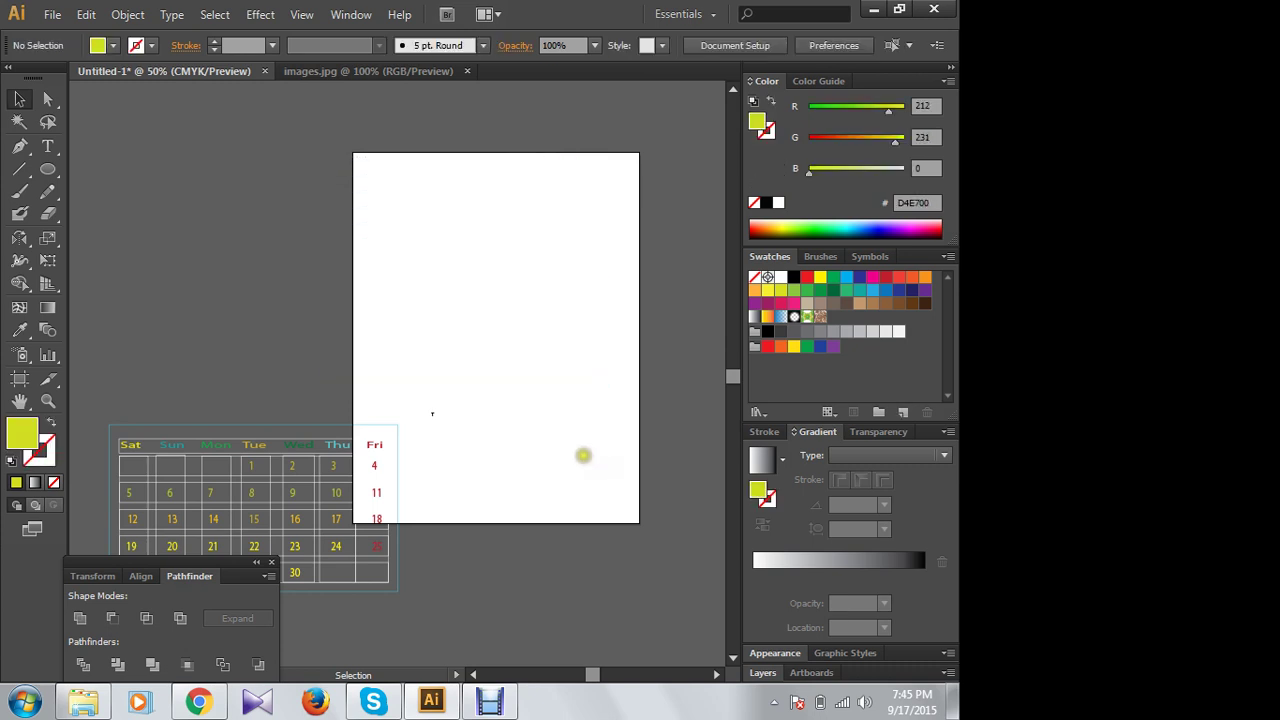
{"action": "key", "text": "ctrl+z"}
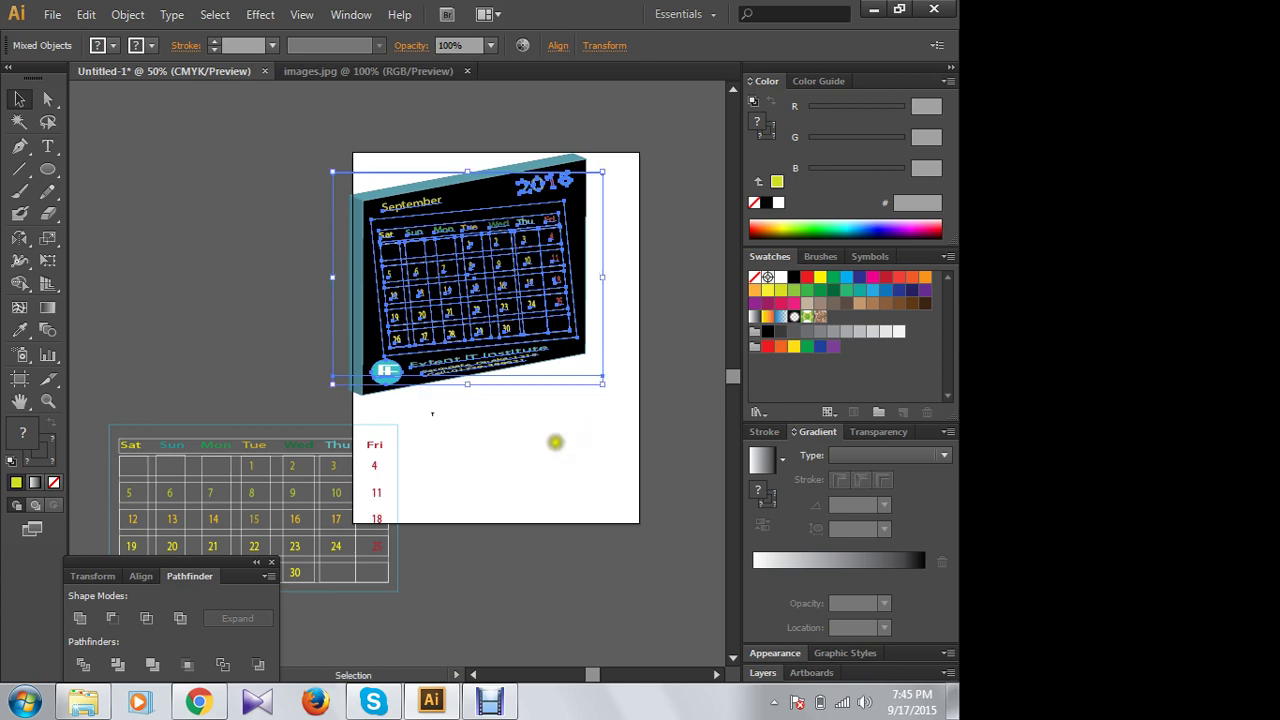
{"action": "left_click", "coordinate": [555, 442]}
Step: Close the Pathfinder panels and apply adjusted 3D Extrude & Bevel settings to the calendar
{"action": "key", "text": "ctrl+plus"}
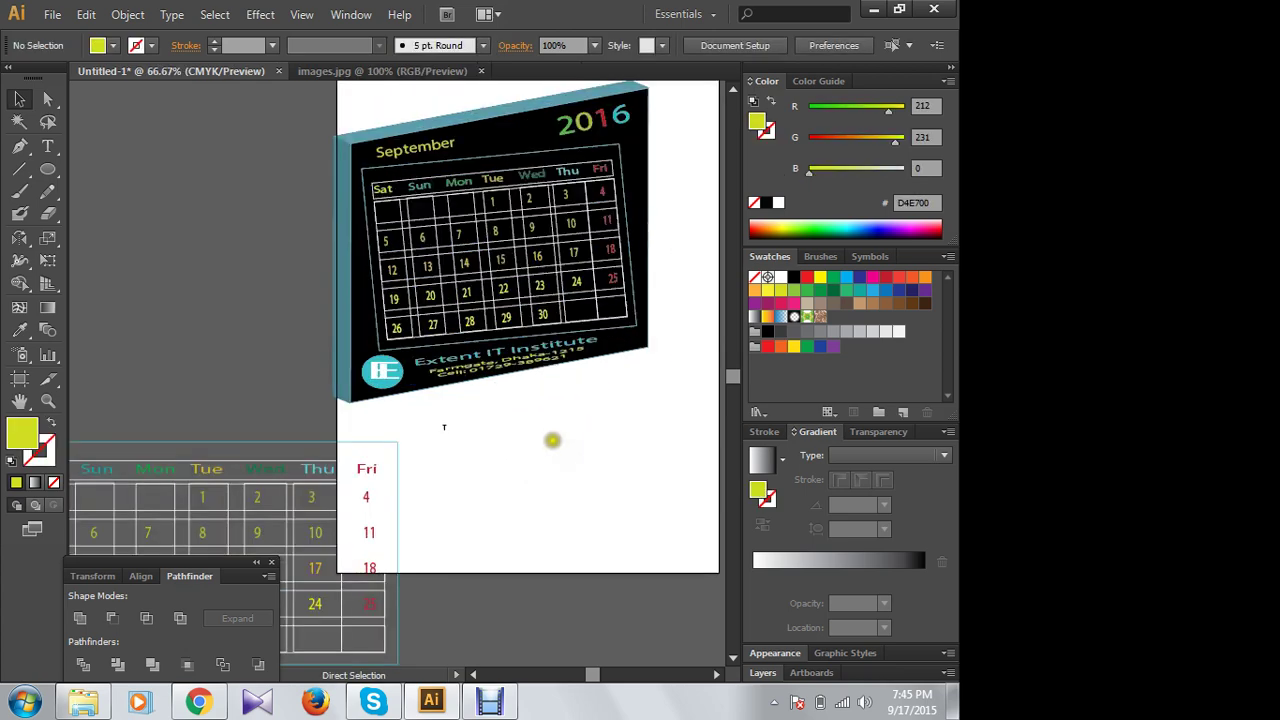
{"action": "key", "text": "ctrl+plus"}
{"action": "mouse_move", "coordinate": [466, 451]}
{"action": "left_mouse_down"}
{"action": "mouse_move", "coordinate": [337, 663]}
{"action": "mouse_move", "coordinate": [345, 621]}
{"action": "left_mouse_up"}
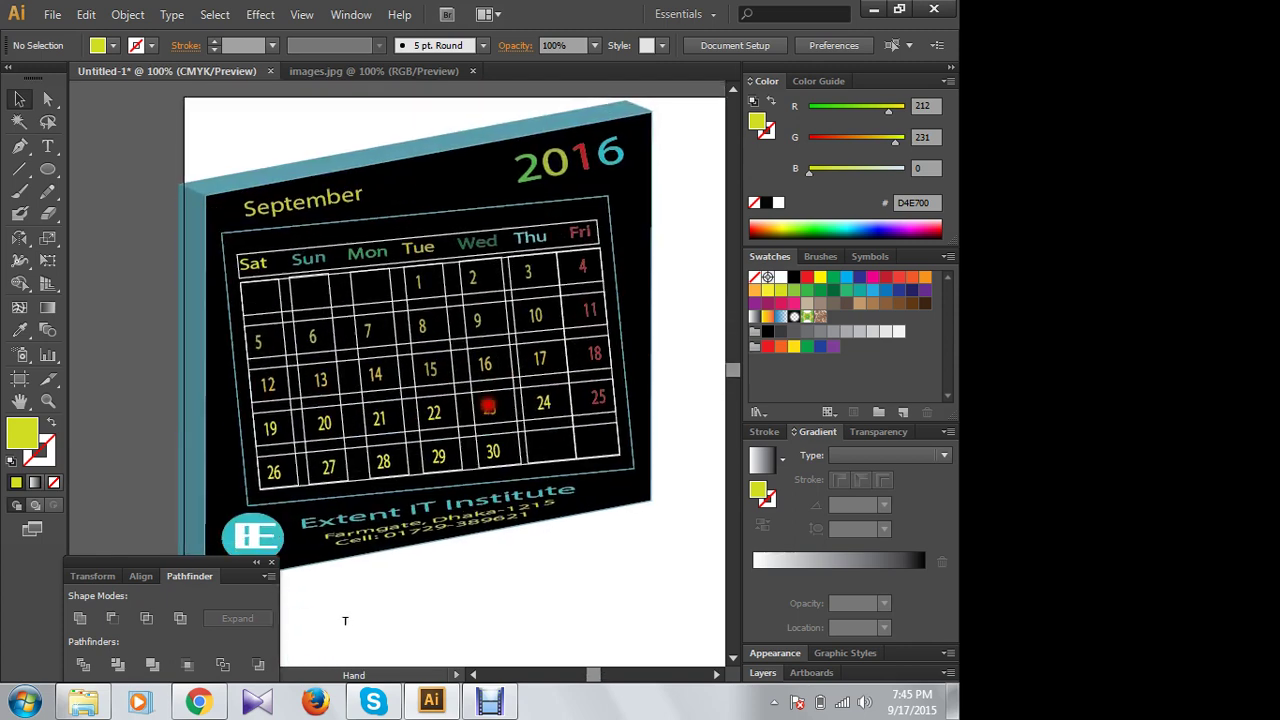
{"action": "left_click_drag", "start_coordinate": [488, 406], "coordinate": [488, 402]}
{"action": "left_click", "coordinate": [271, 562]}
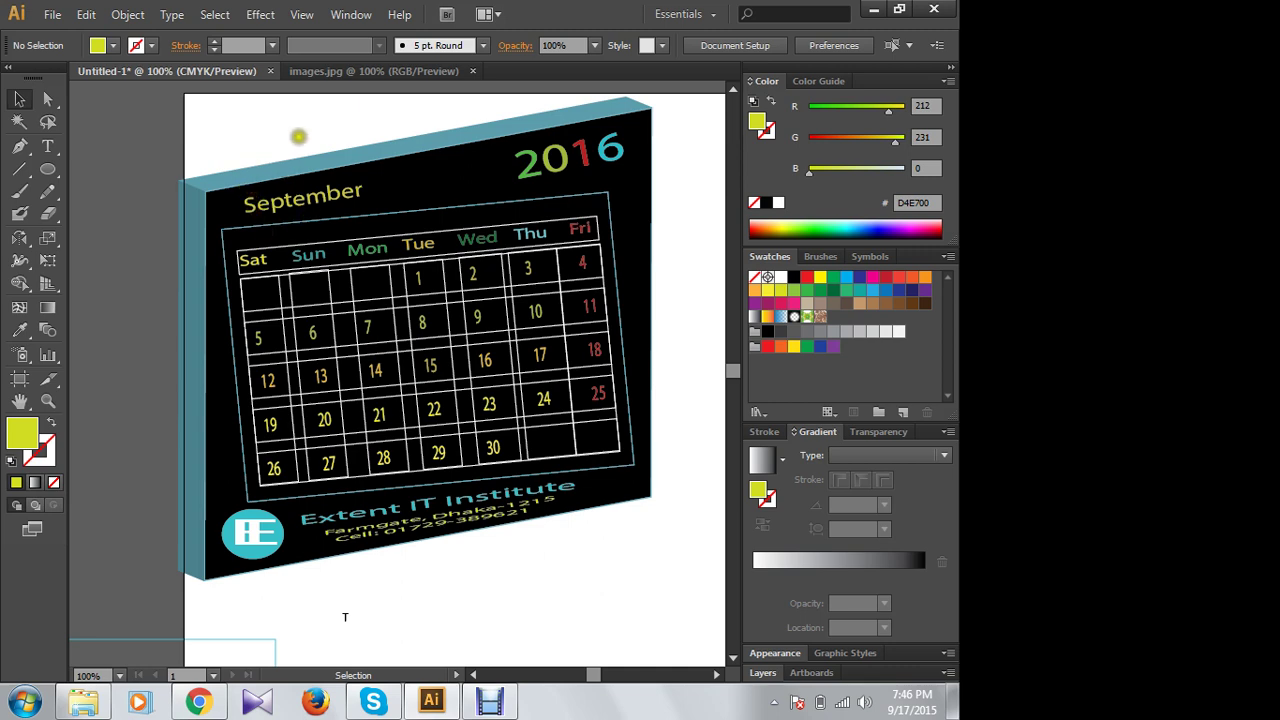
{"action": "left_click_drag", "start_coordinate": [448, 120], "coordinate": [500, 123]}
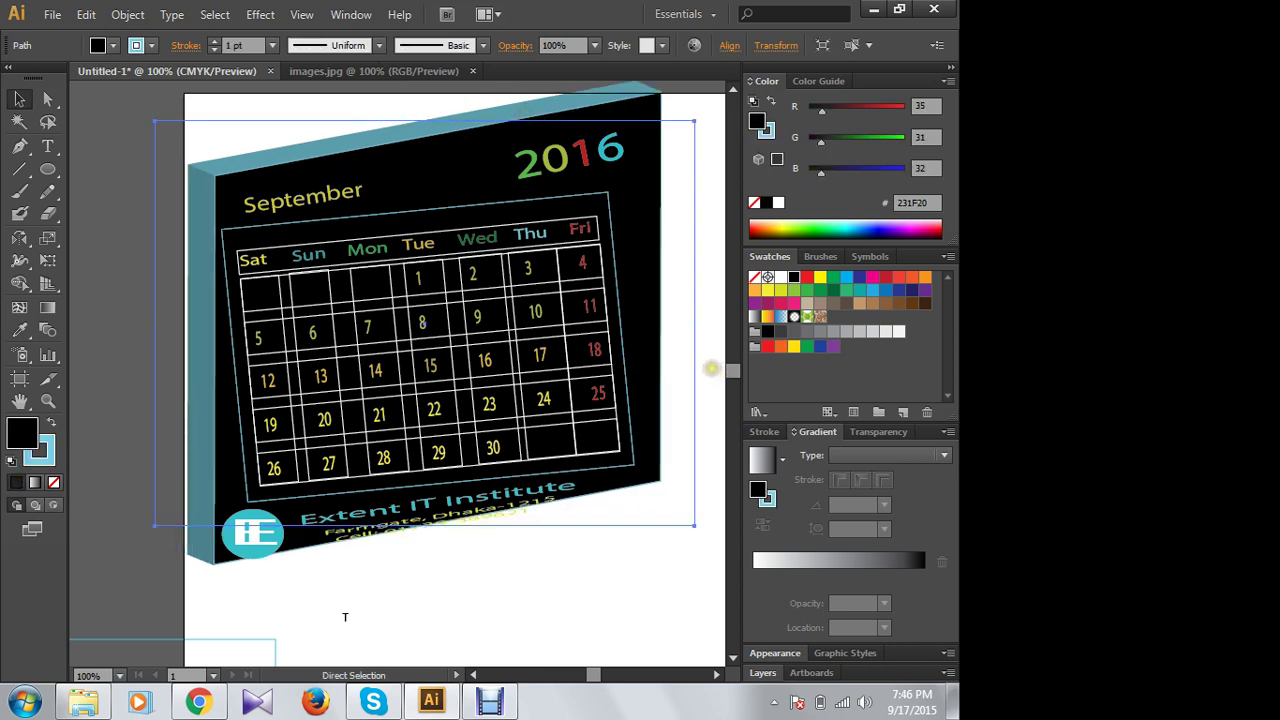
{"action": "left_click", "coordinate": [362, 116]}
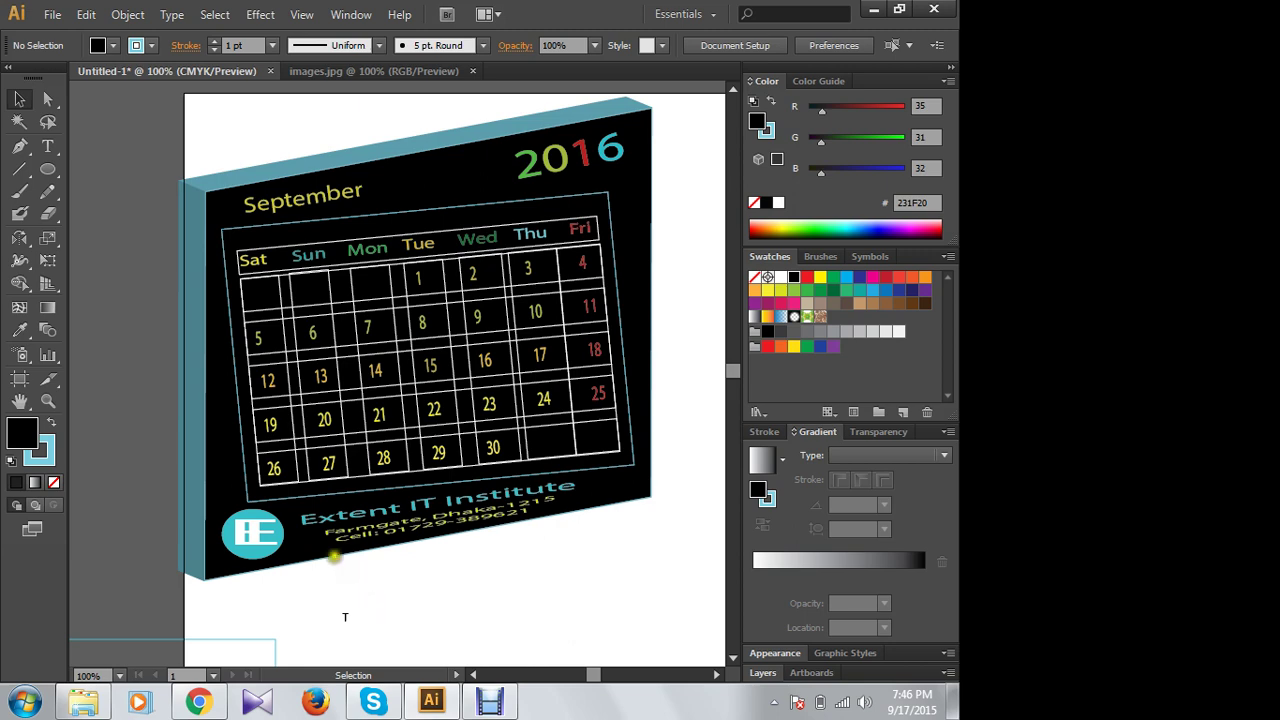
Step: Pan down and marquee-select the spare flat calendar grid below the page
{"action": "mouse_move", "coordinate": [304, 482]}
{"action": "left_mouse_down"}
{"action": "mouse_move", "coordinate": [420, 458]}
{"action": "mouse_move", "coordinate": [441, 440]}
{"action": "left_mouse_up"}
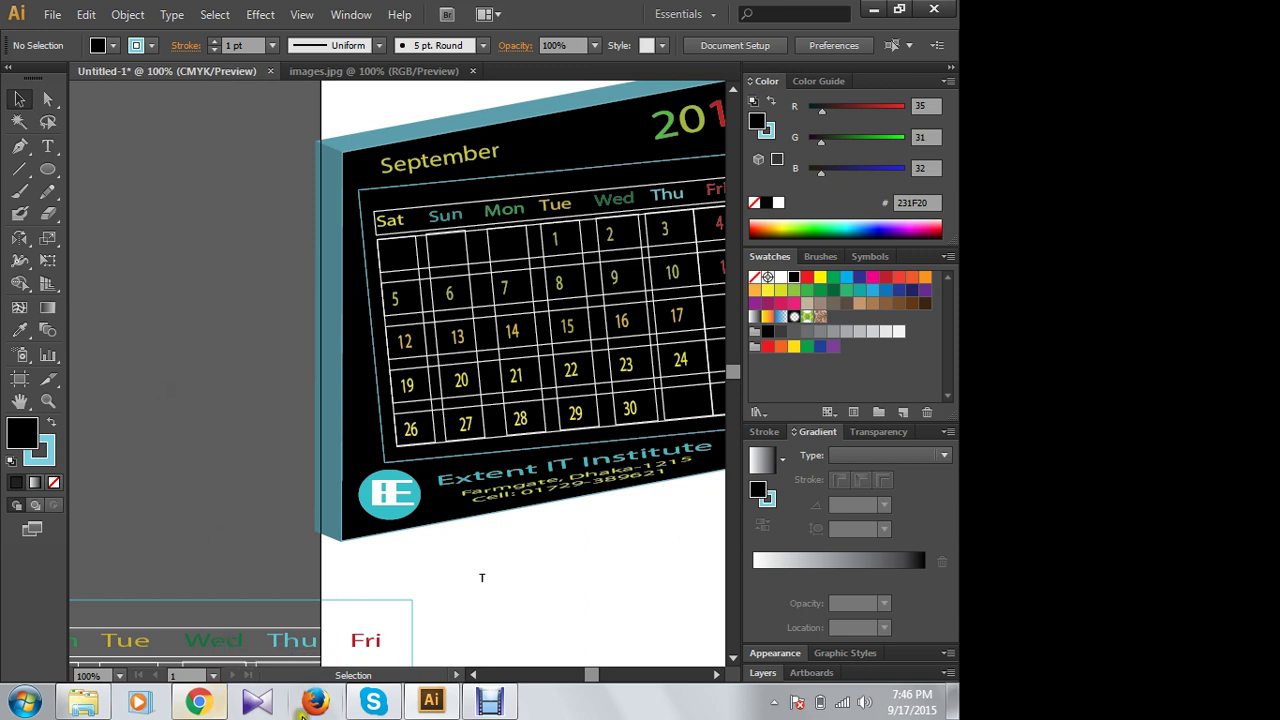
{"action": "left_click", "coordinate": [492, 702]}
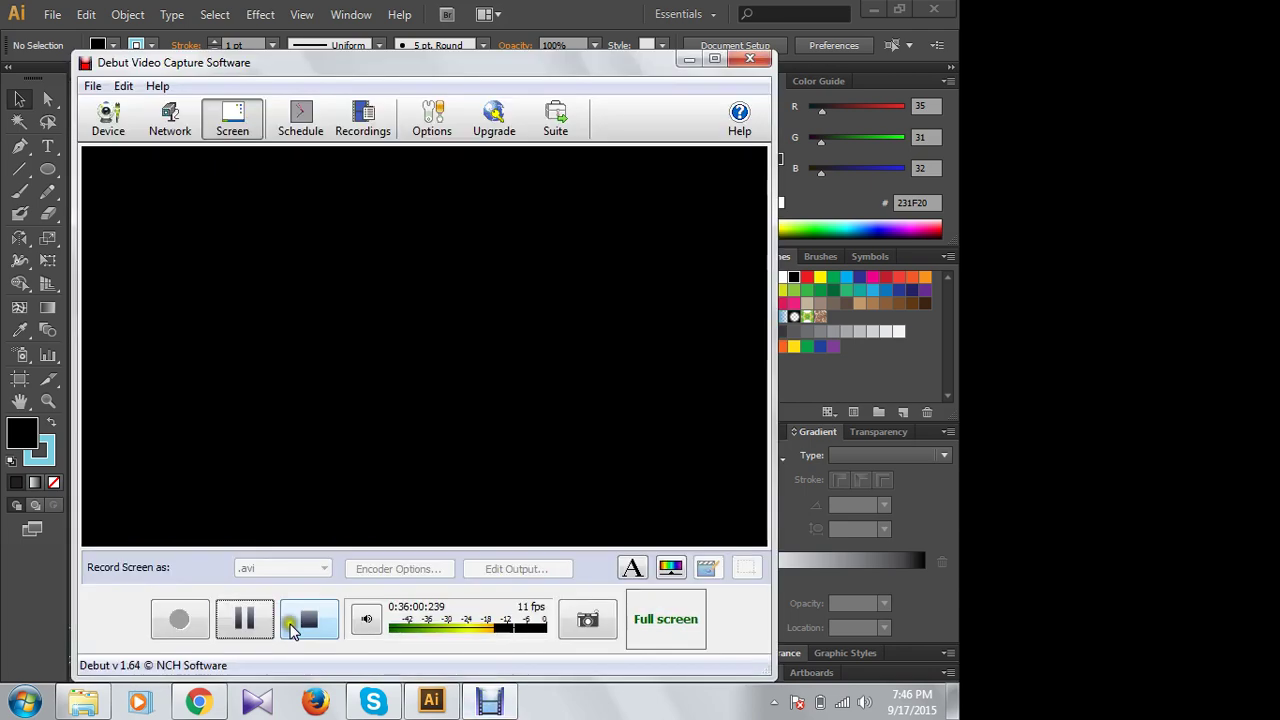
{"action": "left_click", "coordinate": [688, 56]}
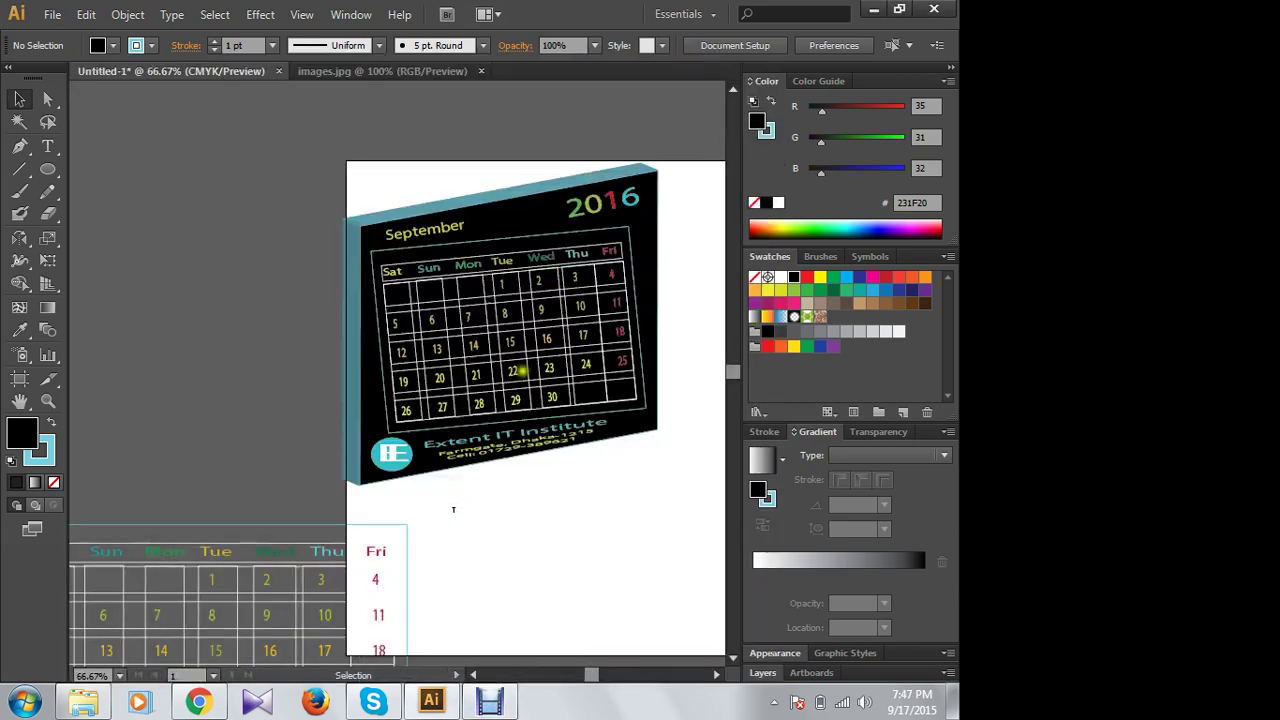
{"action": "left_click_drag", "start_coordinate": [421, 391], "coordinate": [491, 349]}
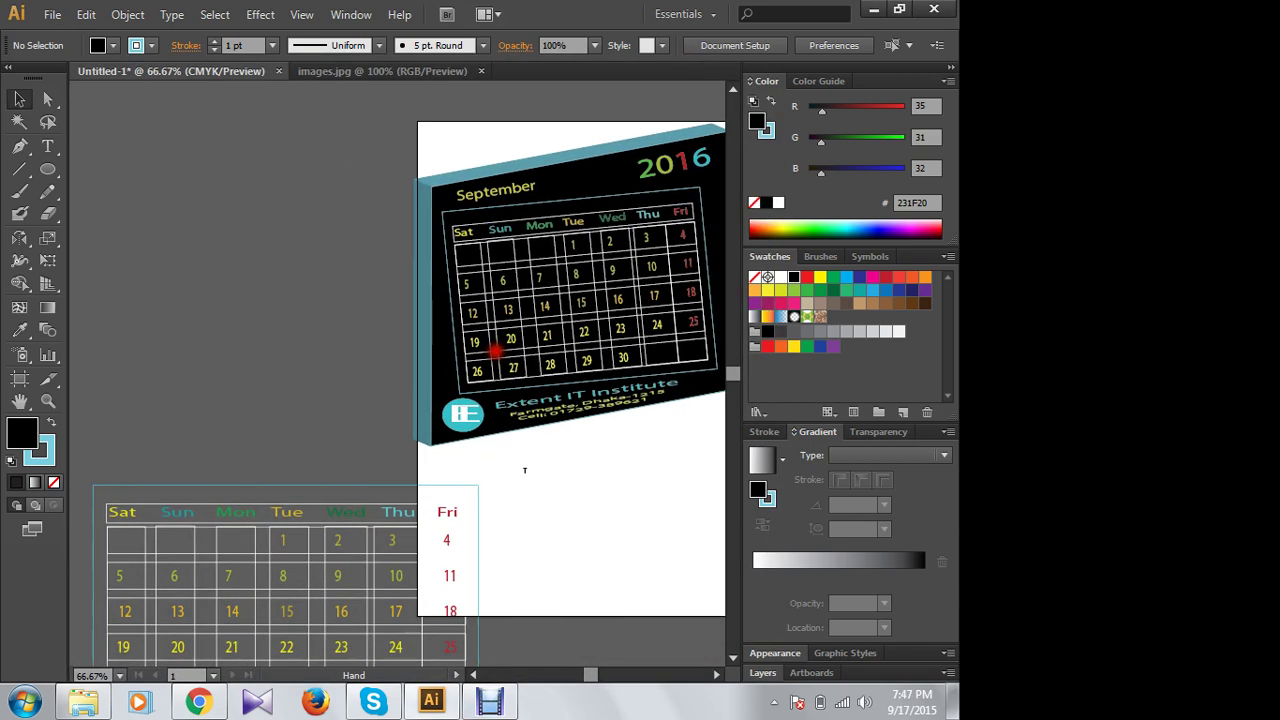
{"action": "mouse_move", "coordinate": [303, 460]}
{"action": "left_mouse_down"}
{"action": "mouse_move", "coordinate": [382, 539]}
{"action": "mouse_move", "coordinate": [329, 485]}
{"action": "mouse_move", "coordinate": [413, 611]}
{"action": "left_mouse_up"}
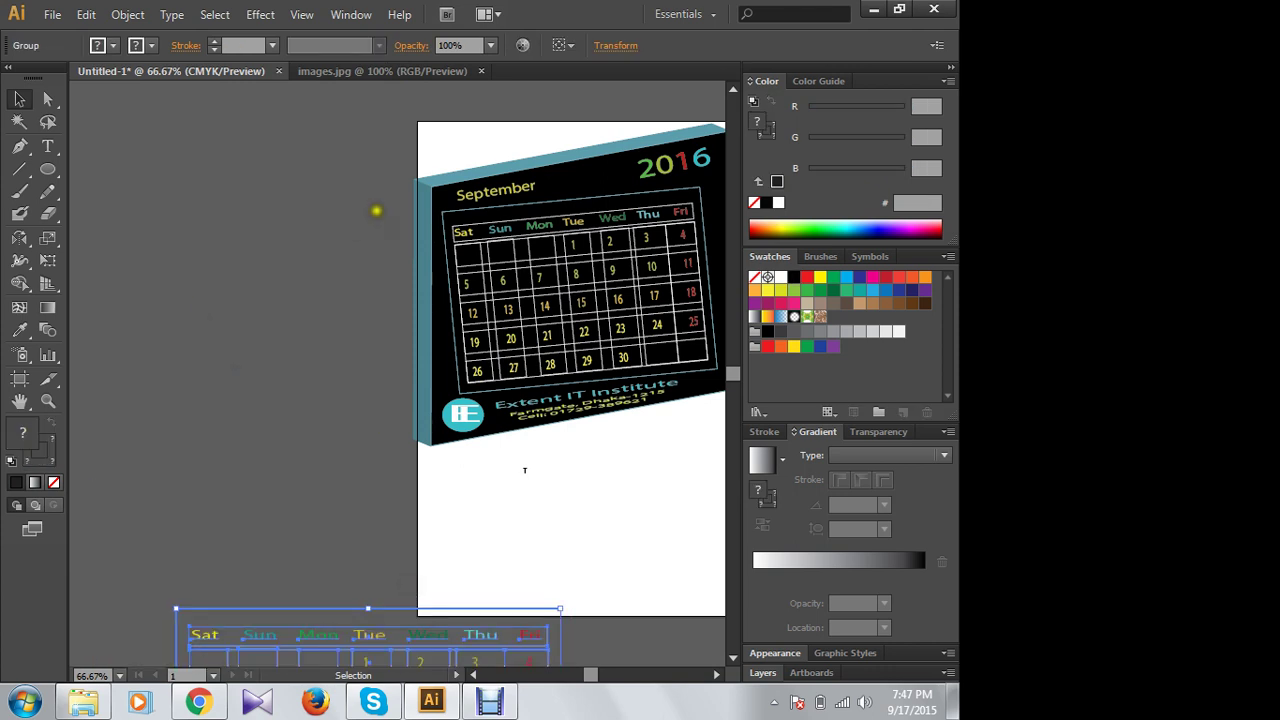
Step: Draw a triangular side panel along the calendar's left edge with the Pen tool
{"action": "left_click", "coordinate": [19, 146]}
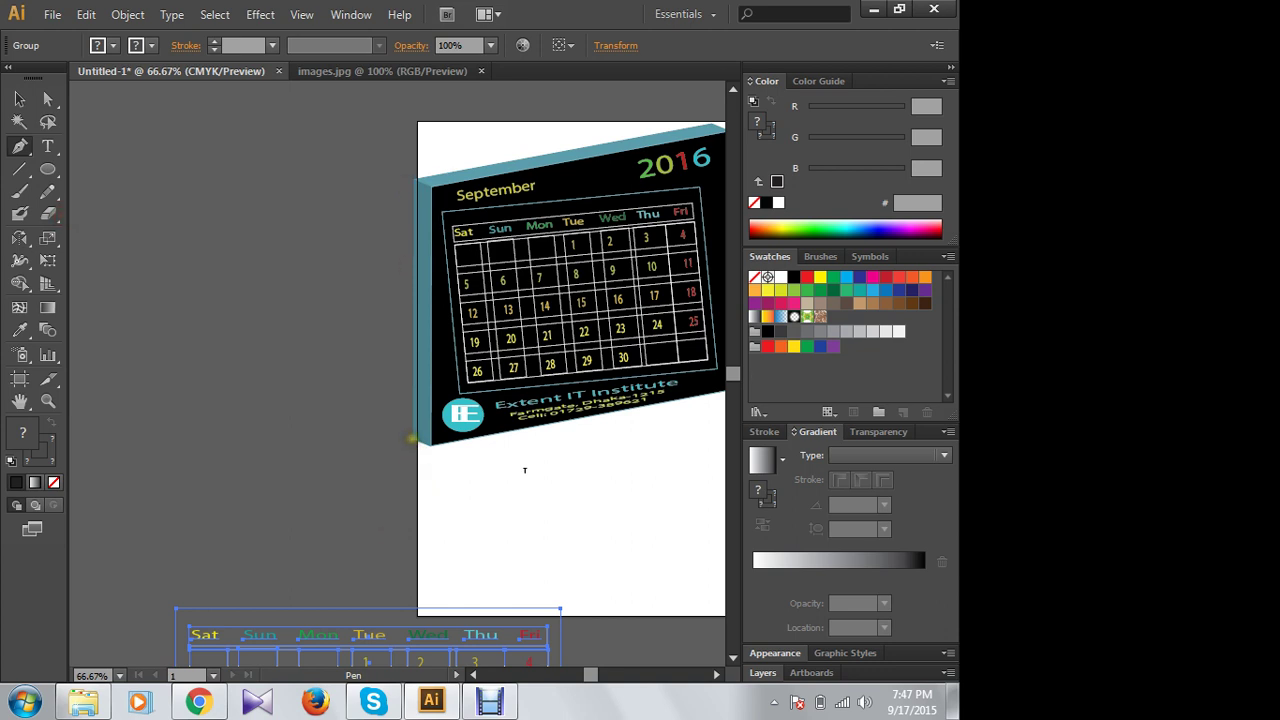
{"action": "left_click", "coordinate": [411, 438]}
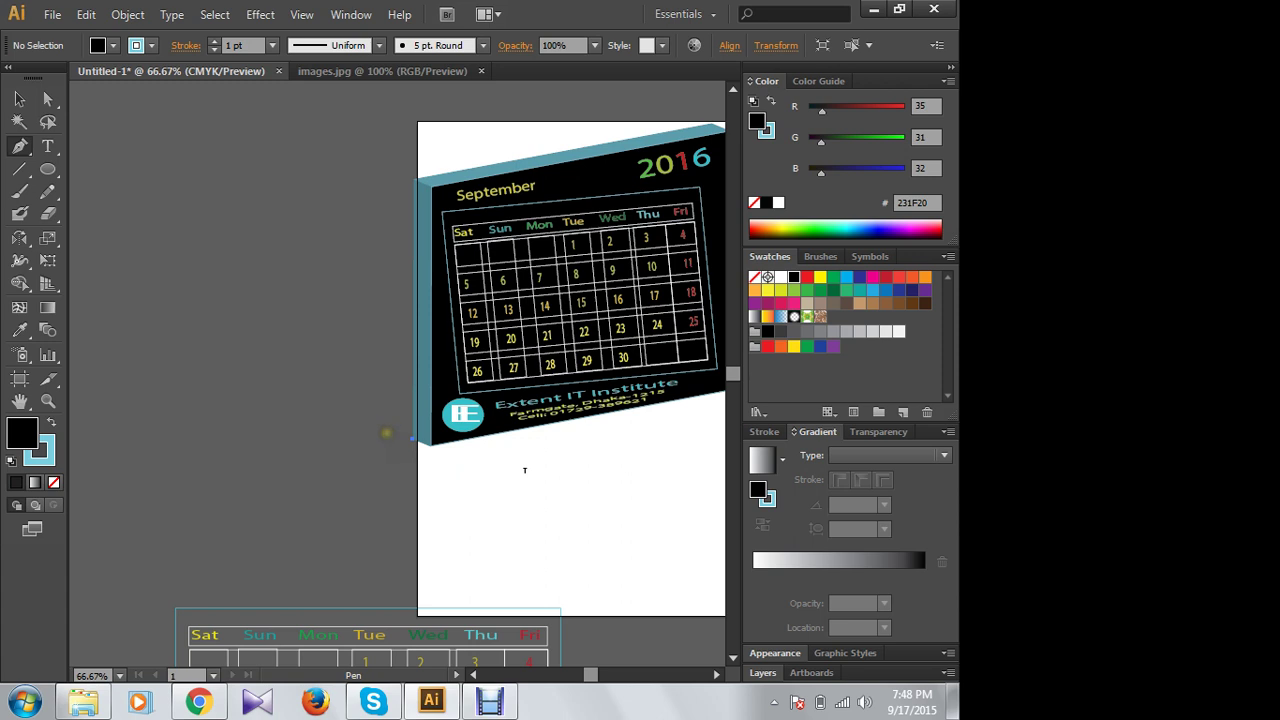
{"action": "left_click", "coordinate": [386, 434]}
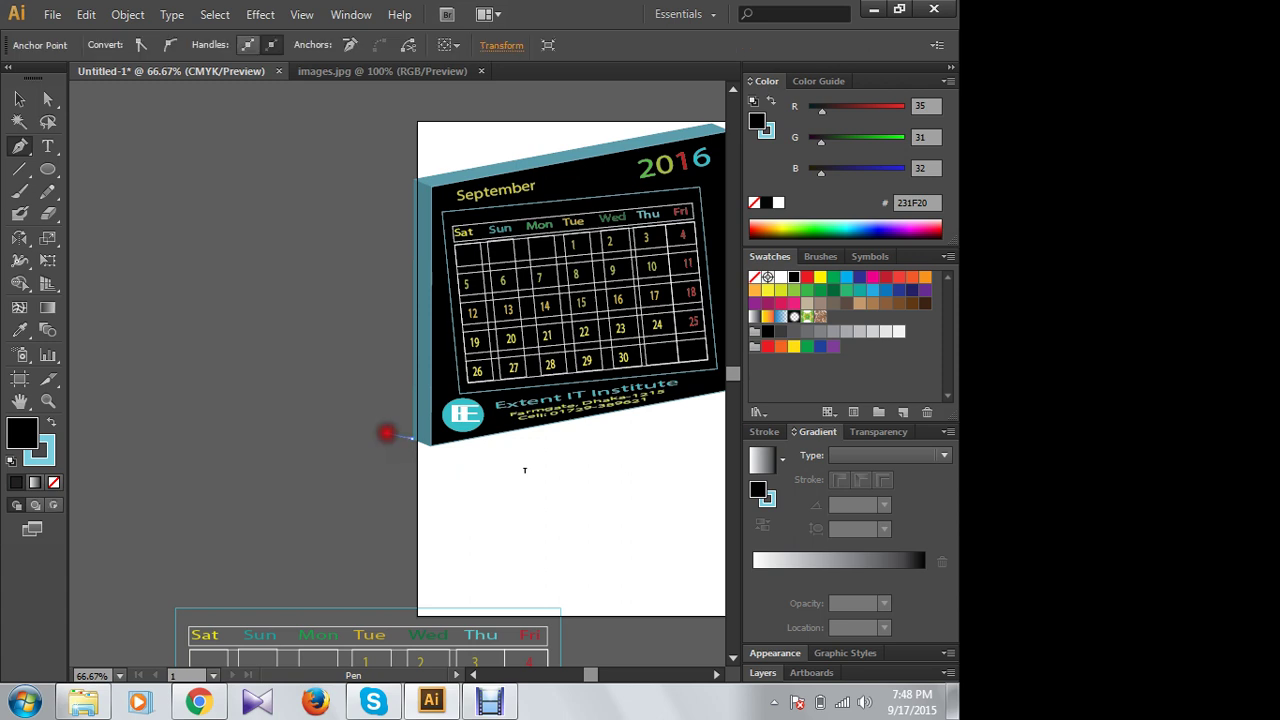
{"action": "left_click", "coordinate": [50, 422]}
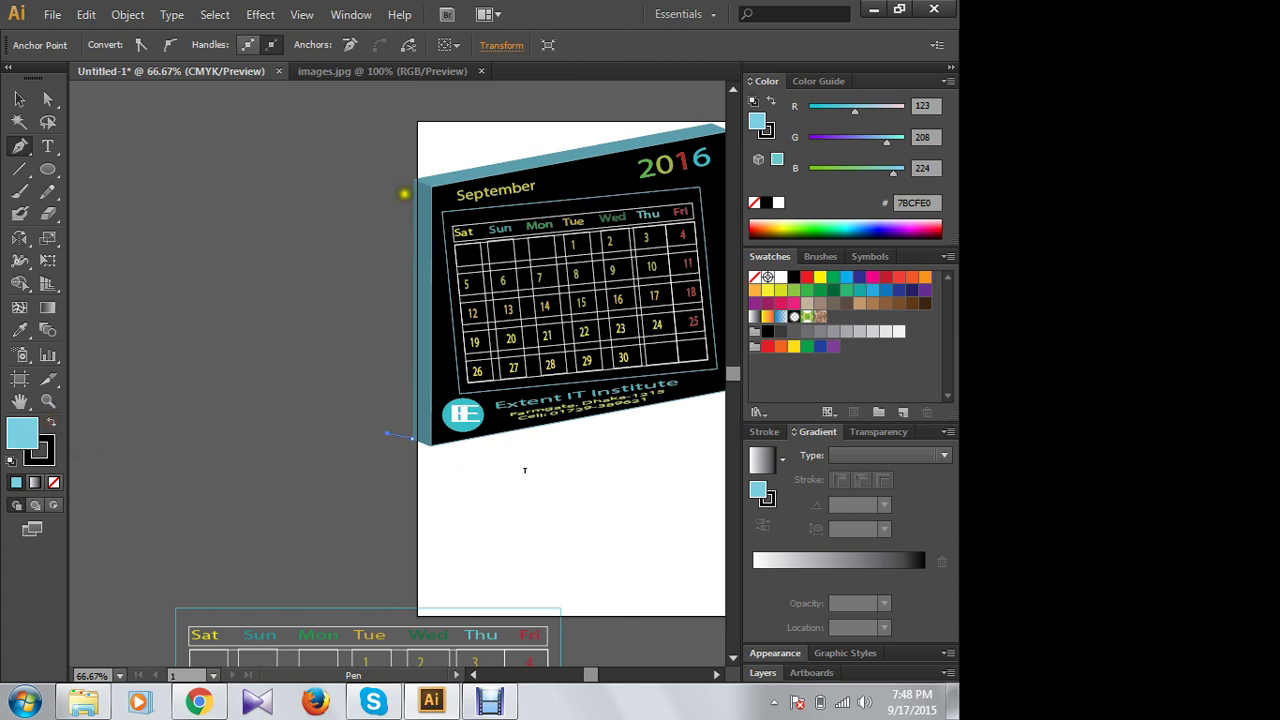
{"action": "left_click", "coordinate": [412, 181]}
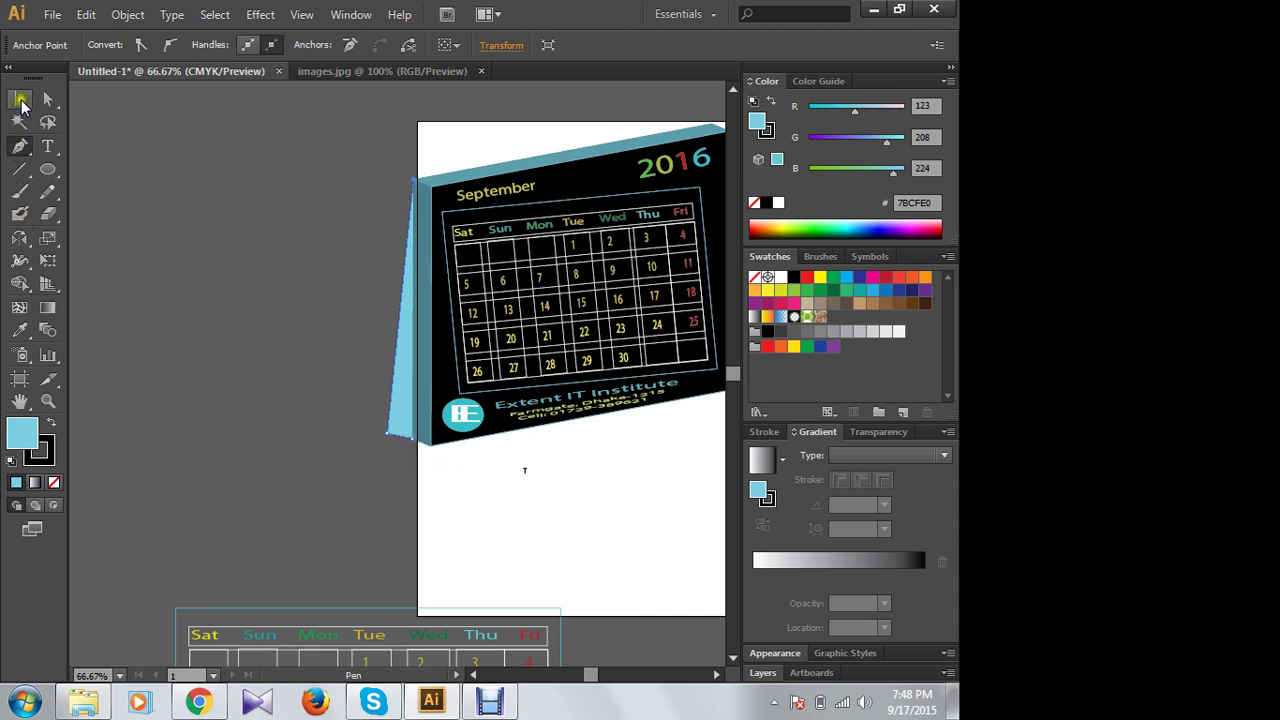
Step: Colour the side panel light blue 7BCFE0 after sampling and trying several blues
{"action": "left_click", "coordinate": [19, 98]}
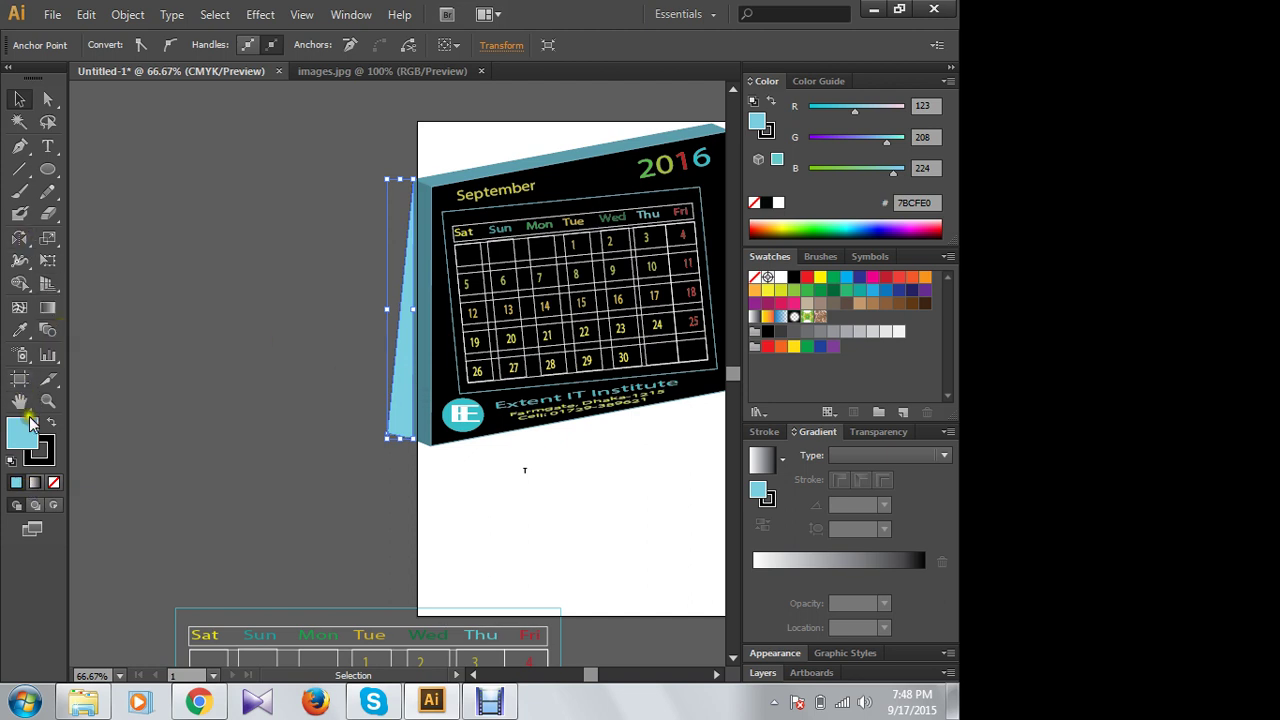
{"action": "left_click", "coordinate": [19, 330]}
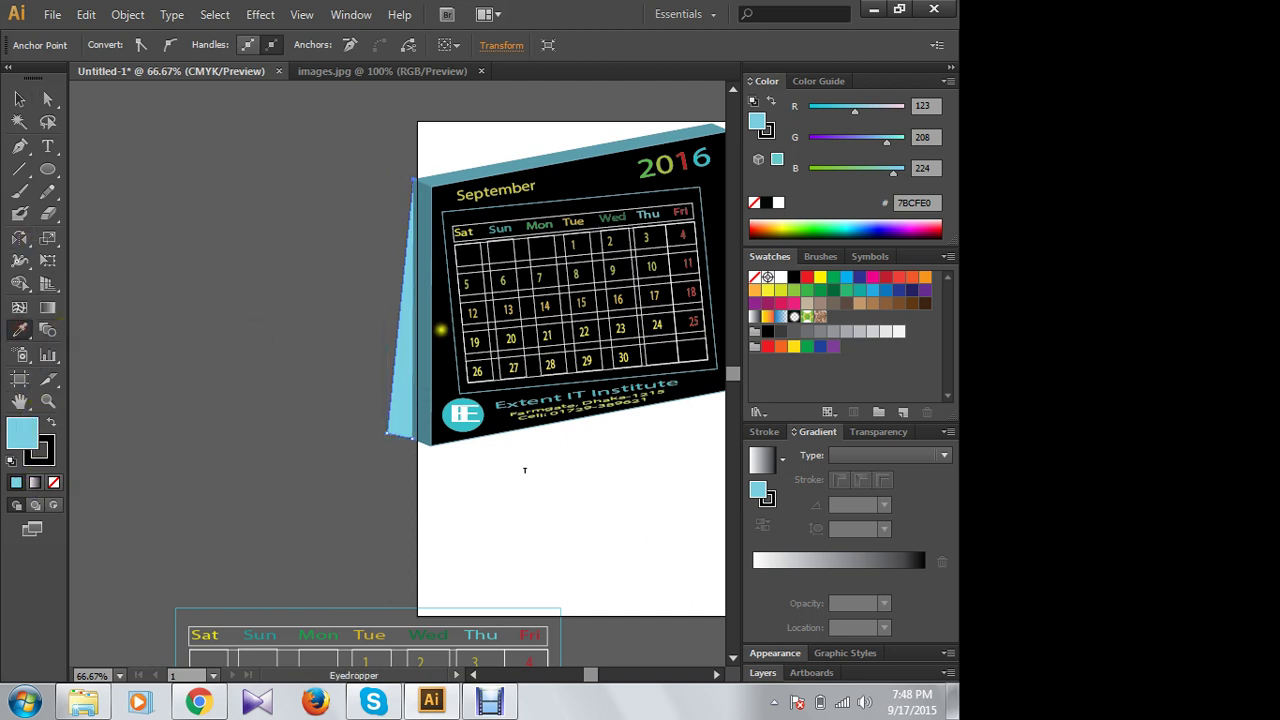
{"action": "left_click", "coordinate": [430, 338]}
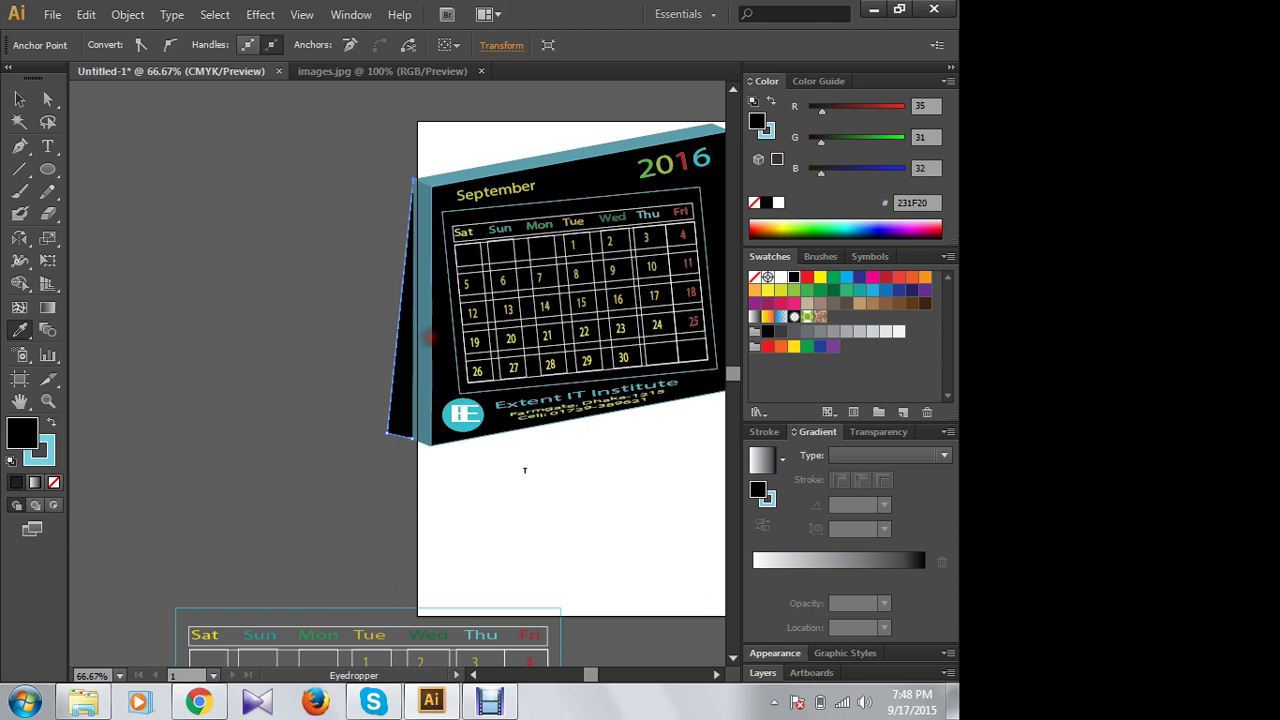
{"action": "left_click", "coordinate": [52, 423]}
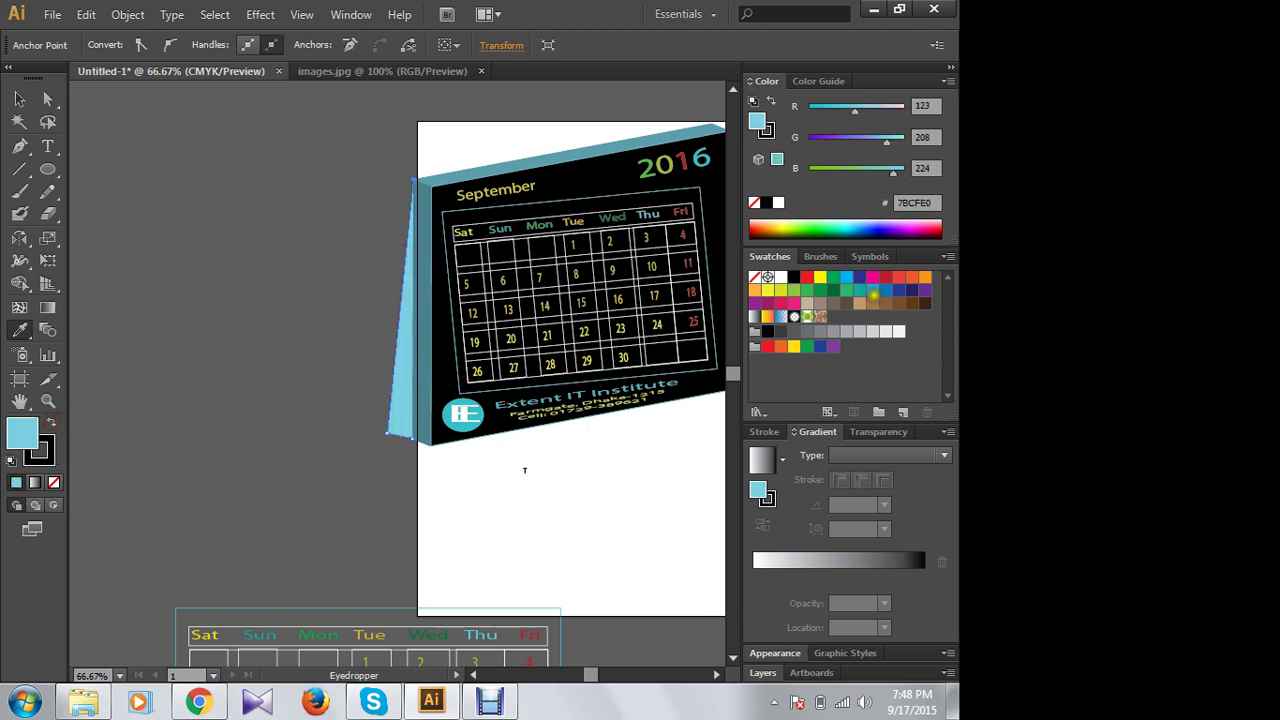
{"action": "left_click", "coordinate": [872, 290]}
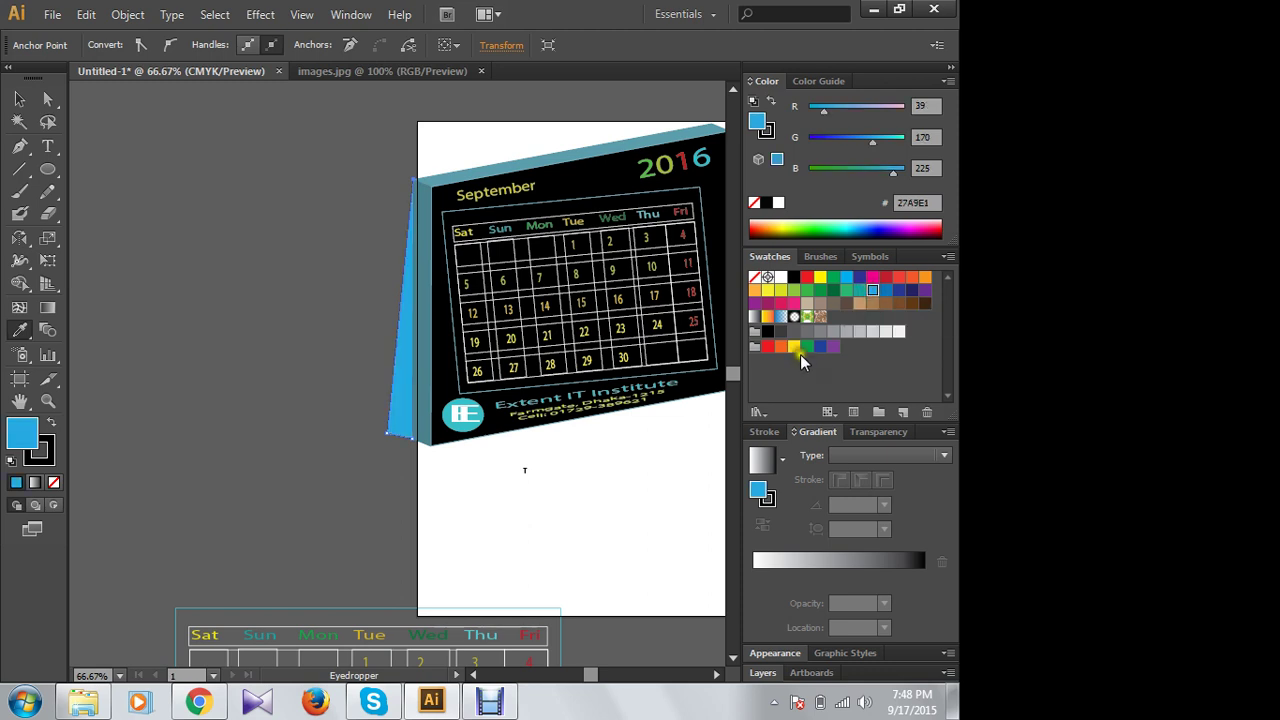
{"action": "left_click", "coordinate": [885, 290]}
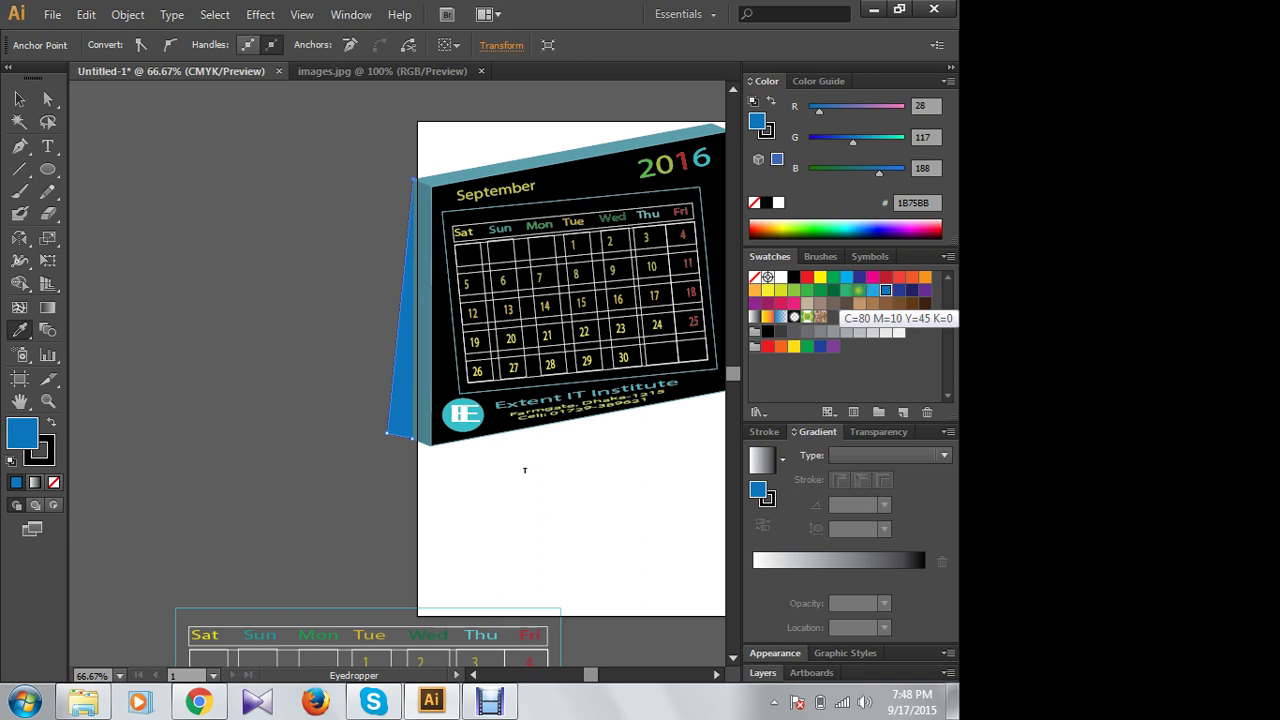
{"action": "left_click", "coordinate": [859, 290]}
{"action": "left_click", "coordinate": [872, 290]}
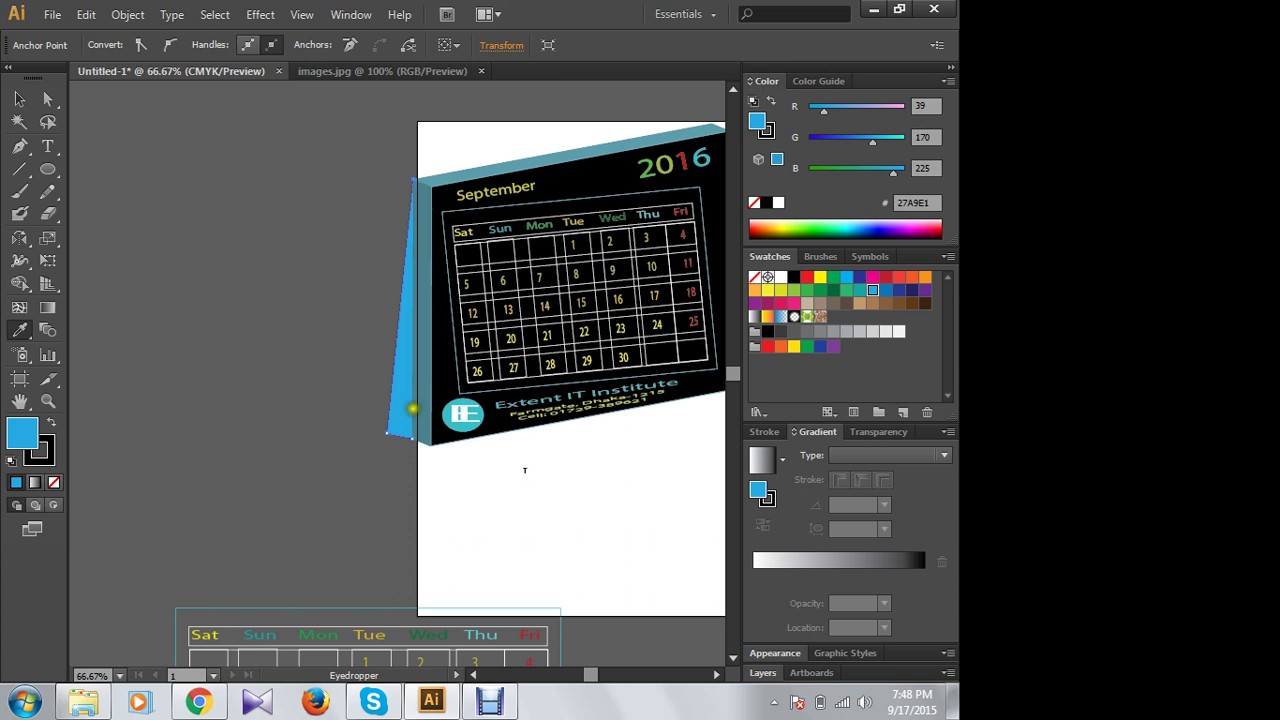
{"action": "left_click", "coordinate": [428, 388]}
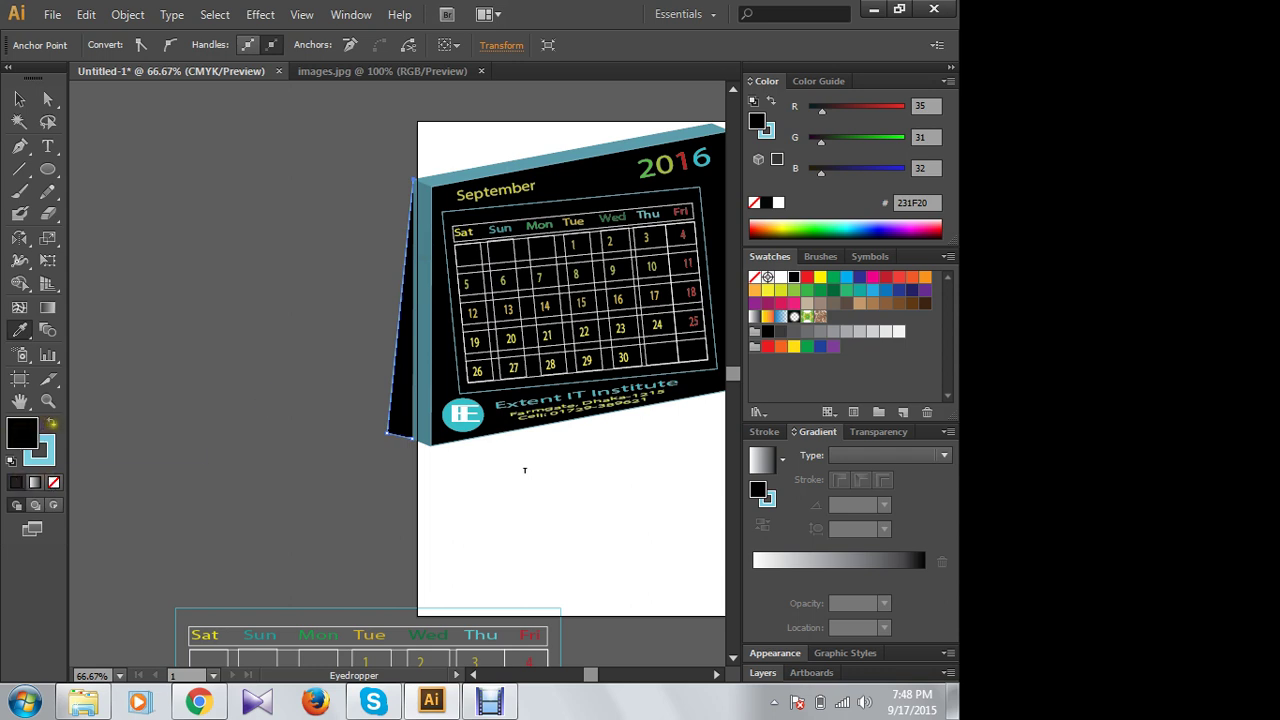
{"action": "left_click", "coordinate": [51, 424]}
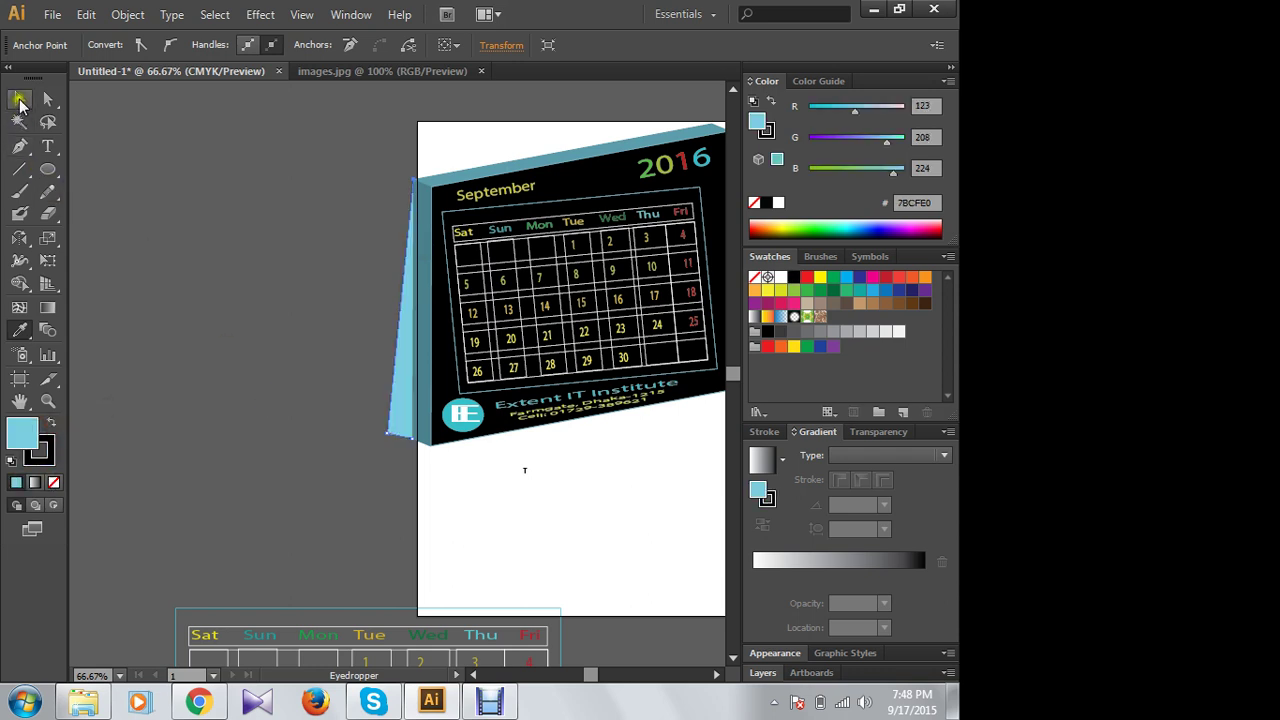
Step: Reshape the light-blue side panel so it sits against the front face
{"action": "left_click", "coordinate": [19, 98]}
{"action": "left_click", "coordinate": [240, 238]}
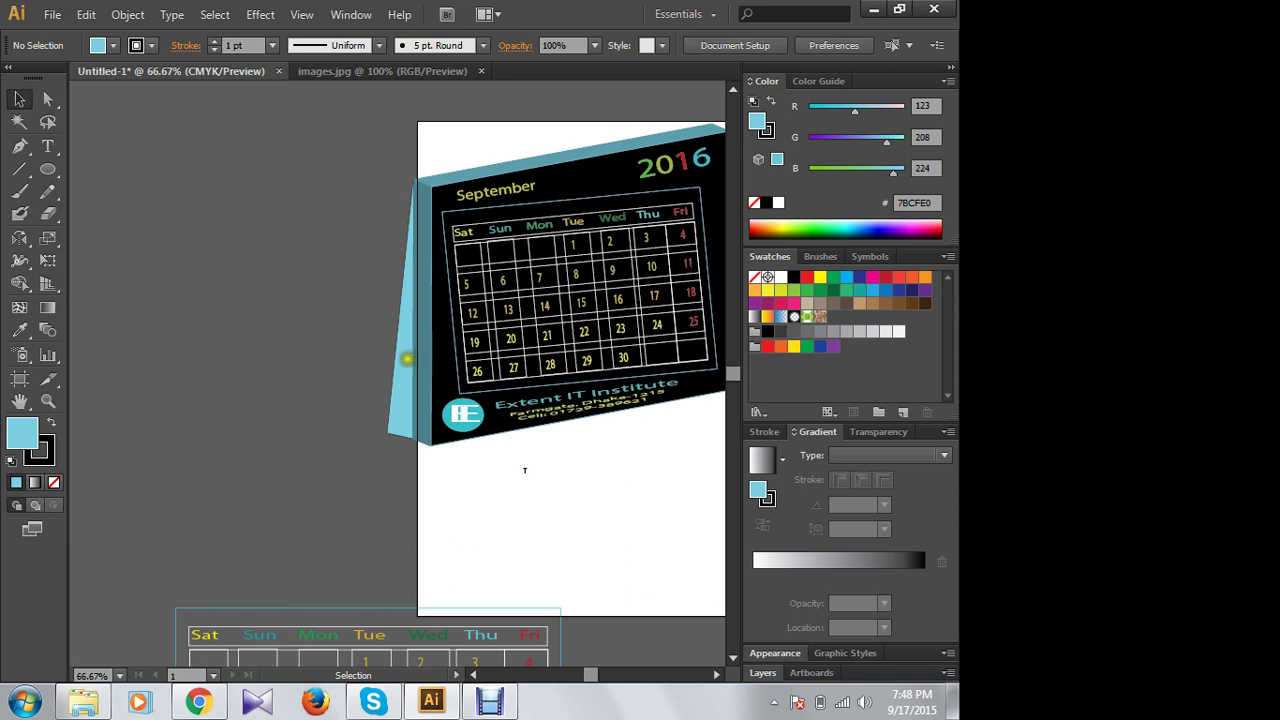
{"action": "left_click", "coordinate": [407, 359]}
{"action": "left_click_drag", "start_coordinate": [414, 309], "coordinate": [417, 173]}
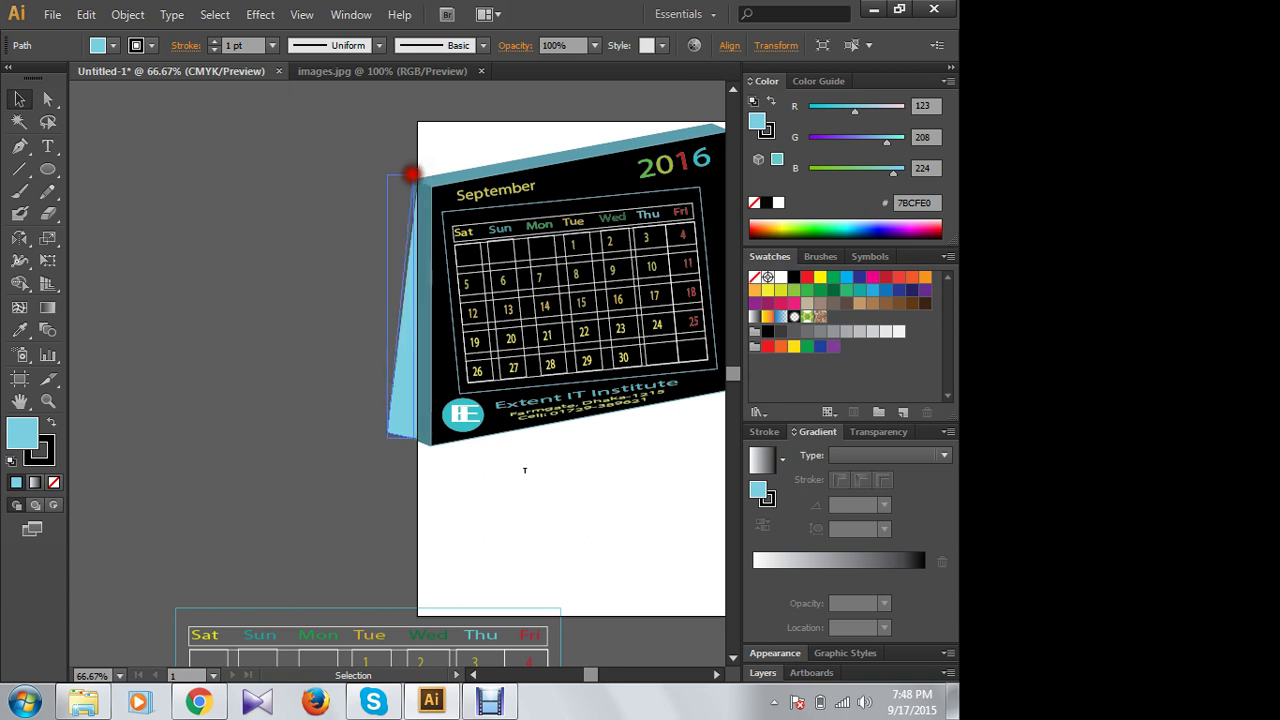
{"action": "left_click_drag", "start_coordinate": [417, 173], "coordinate": [416, 172]}
{"action": "left_click", "coordinate": [258, 291]}
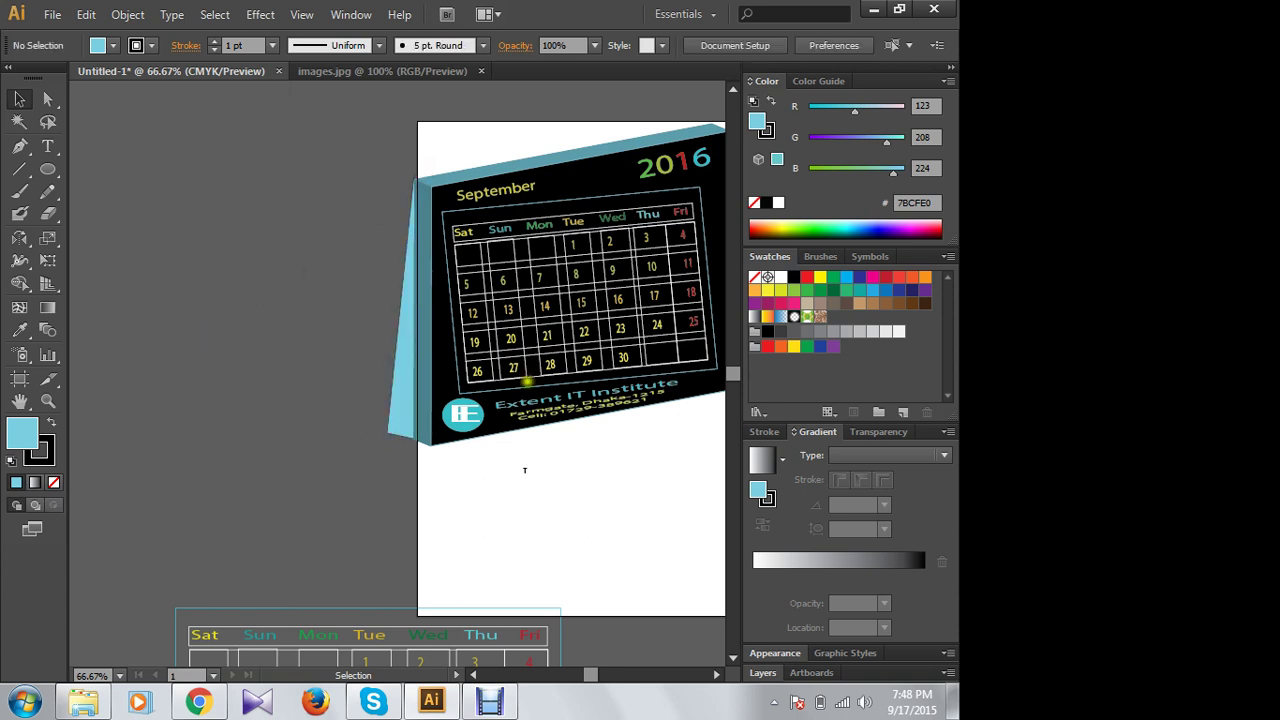
Step: Re-centre the calendar and open Window > Symbol Libraries > Flowers
{"action": "left_click_drag", "start_coordinate": [644, 320], "coordinate": [497, 296]}
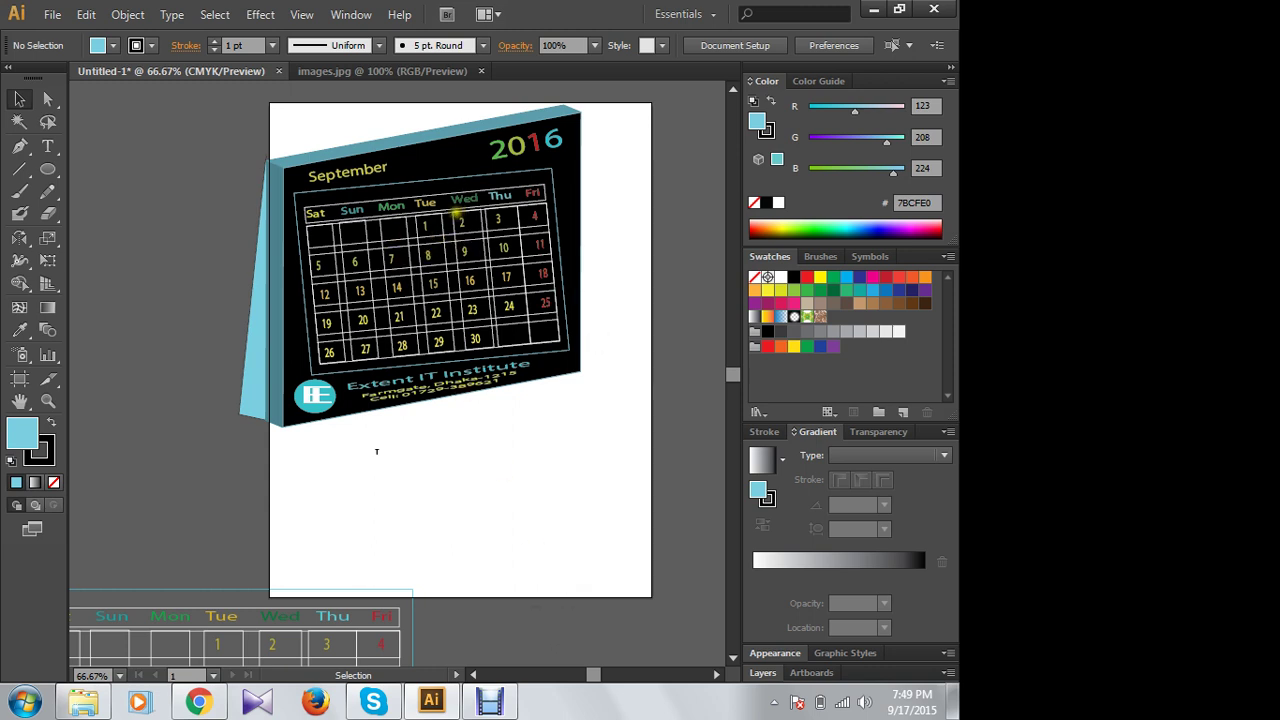
{"action": "left_click", "coordinate": [351, 15]}
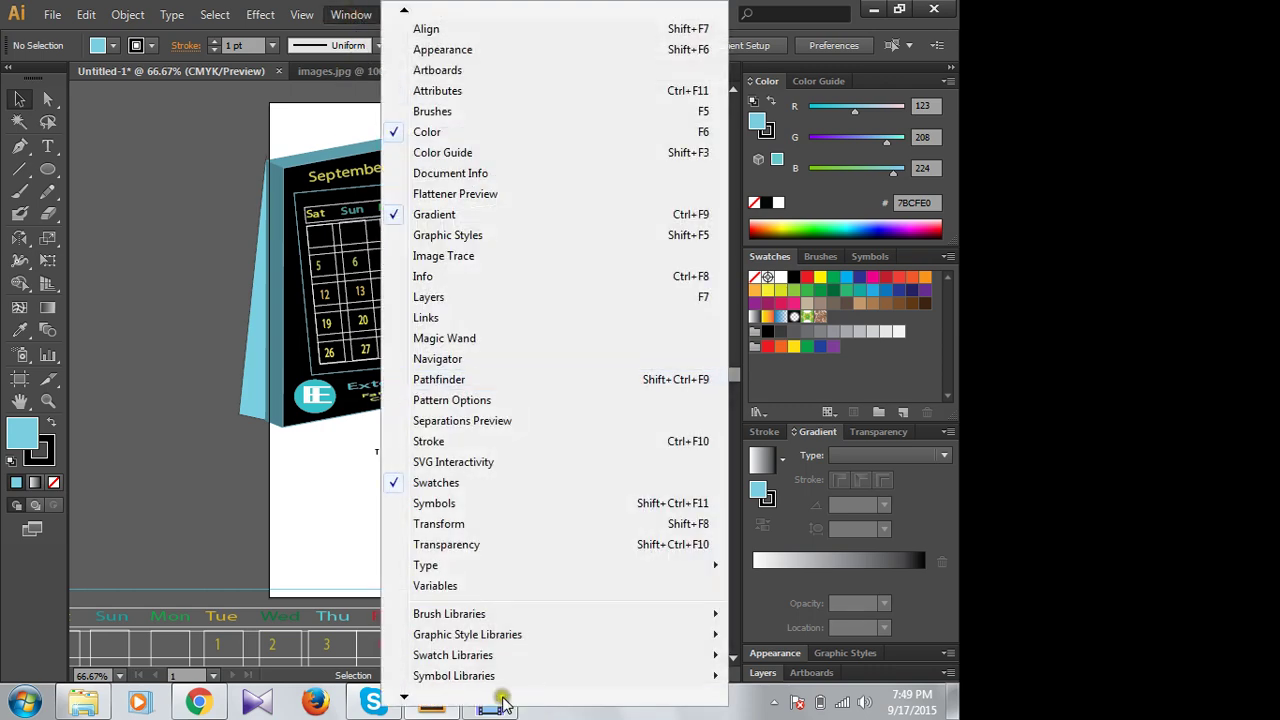
{"action": "mouse_move", "coordinate": [454, 676]}
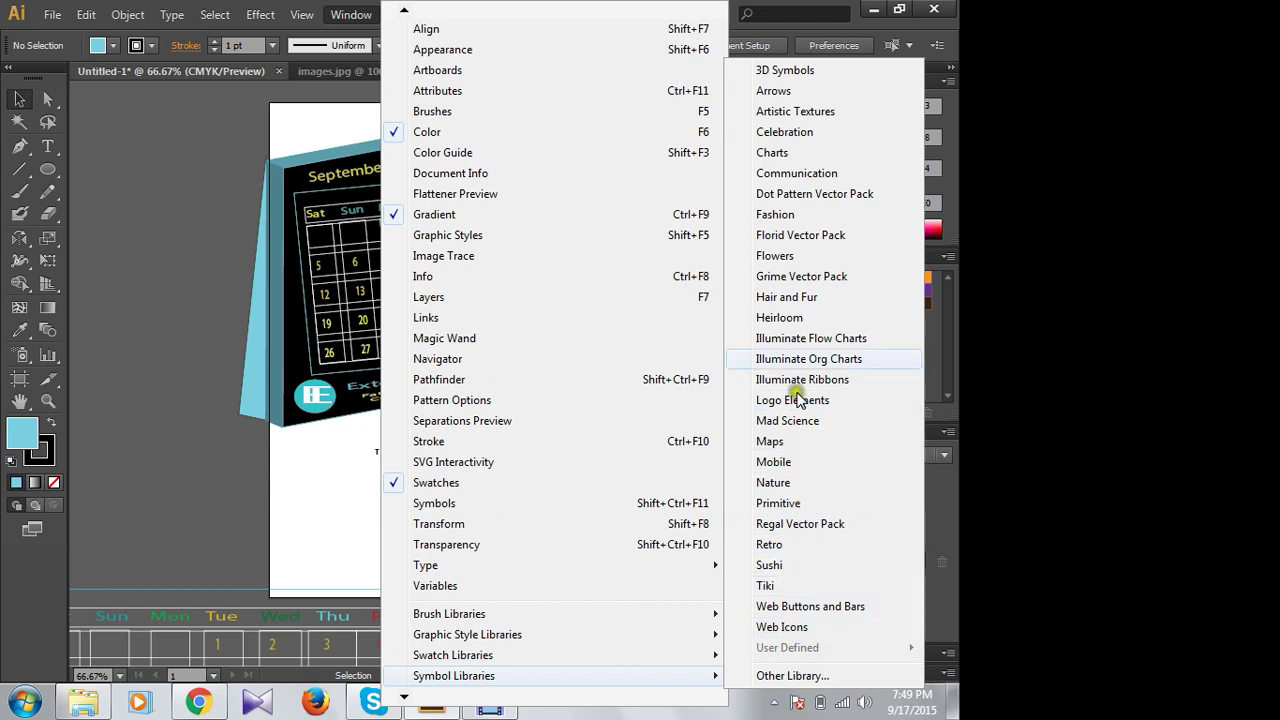
{"action": "left_click", "coordinate": [801, 255]}
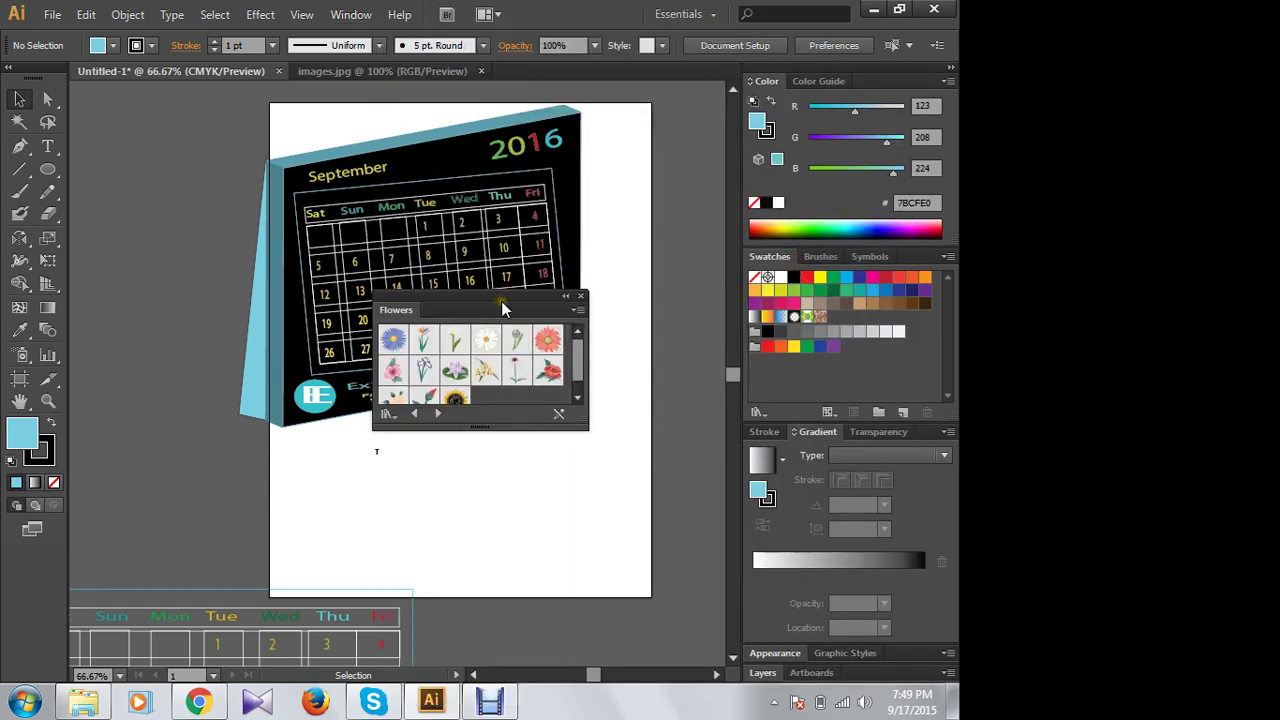
Step: Move the Flowers library aside and place a Bird of Paradise symbol on the artboard
{"action": "left_click_drag", "start_coordinate": [493, 297], "coordinate": [695, 399]}
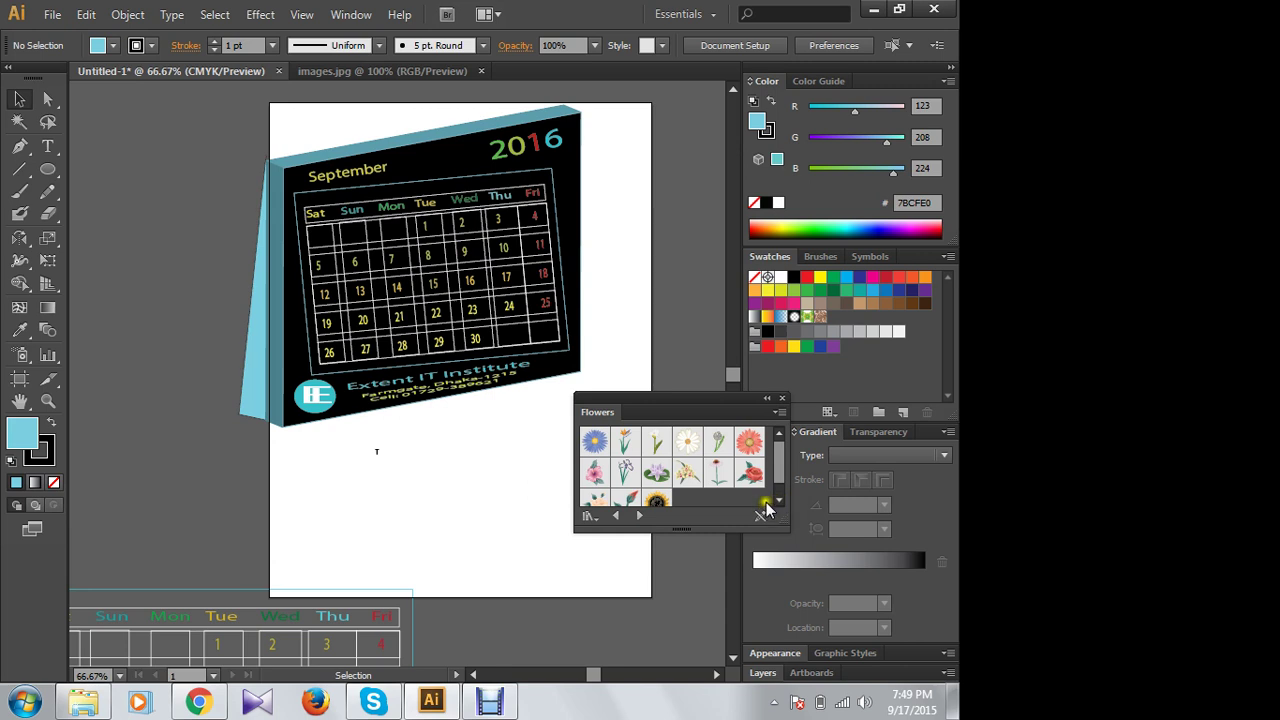
{"action": "left_click", "coordinate": [777, 499]}
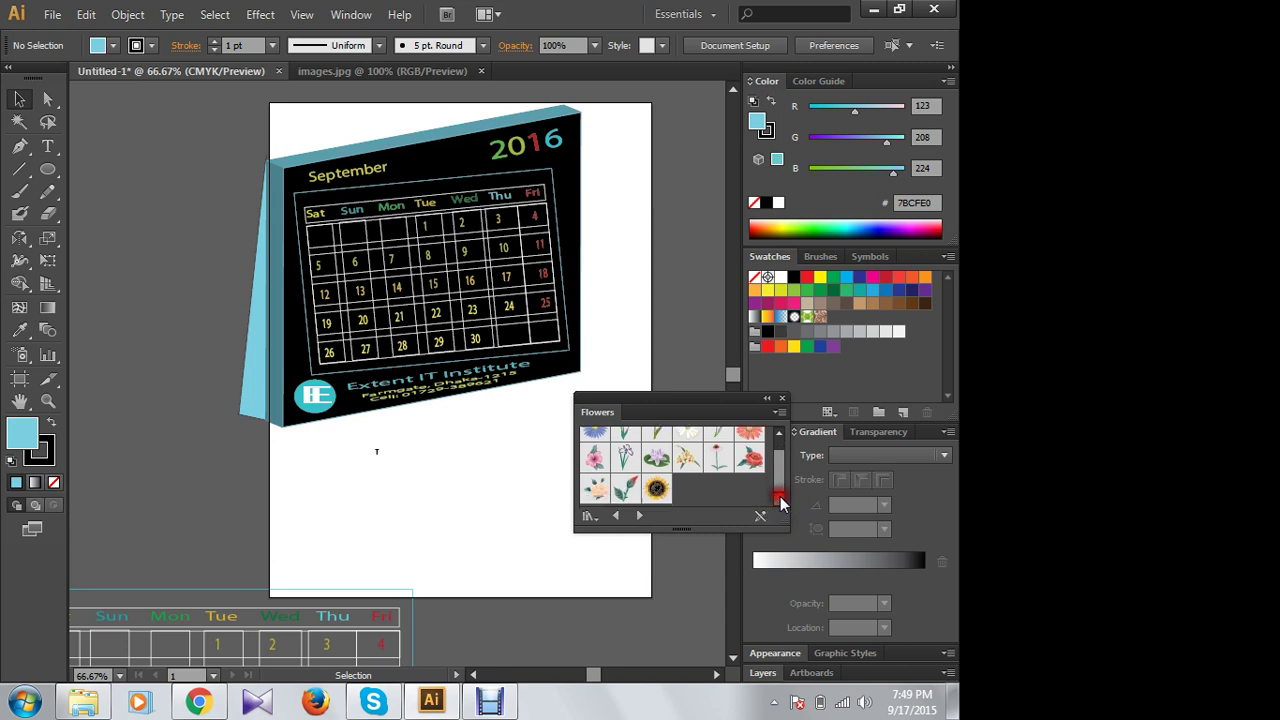
{"action": "left_click", "coordinate": [779, 430]}
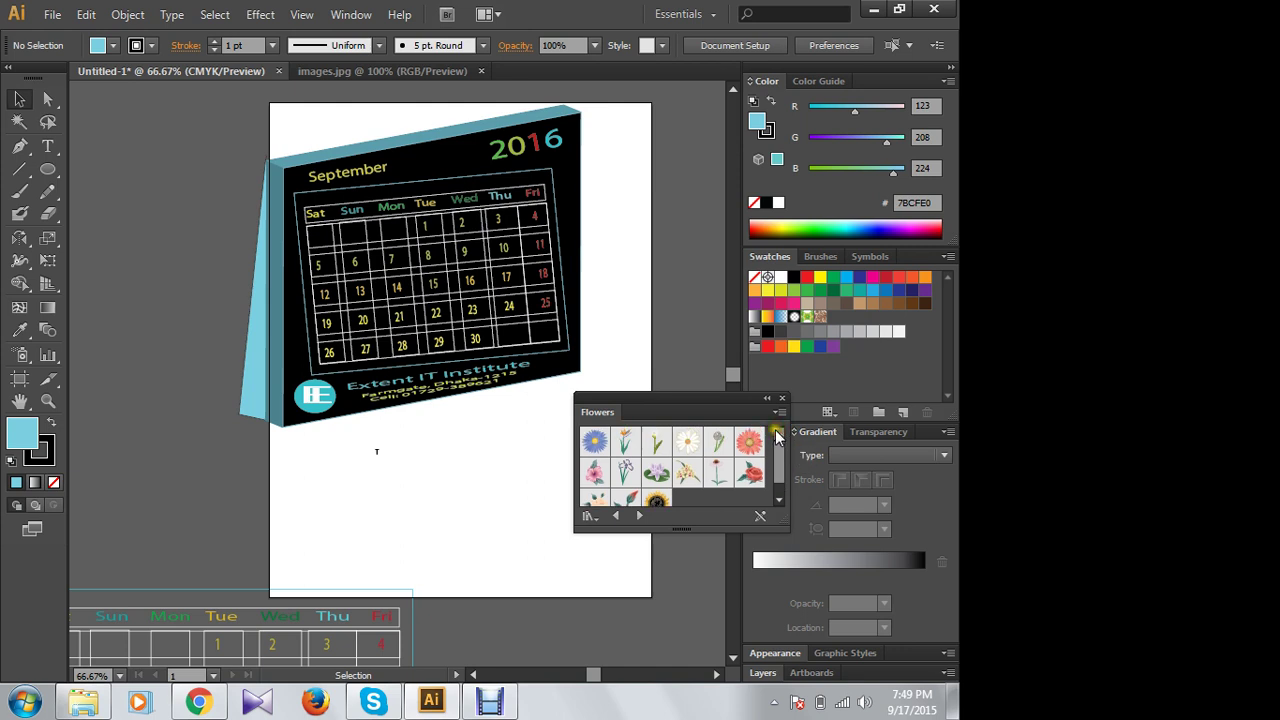
{"action": "mouse_move", "coordinate": [625, 441]}
{"action": "left_mouse_down"}
{"action": "mouse_move", "coordinate": [439, 529]}
{"action": "mouse_move", "coordinate": [452, 557]}
{"action": "left_mouse_up"}
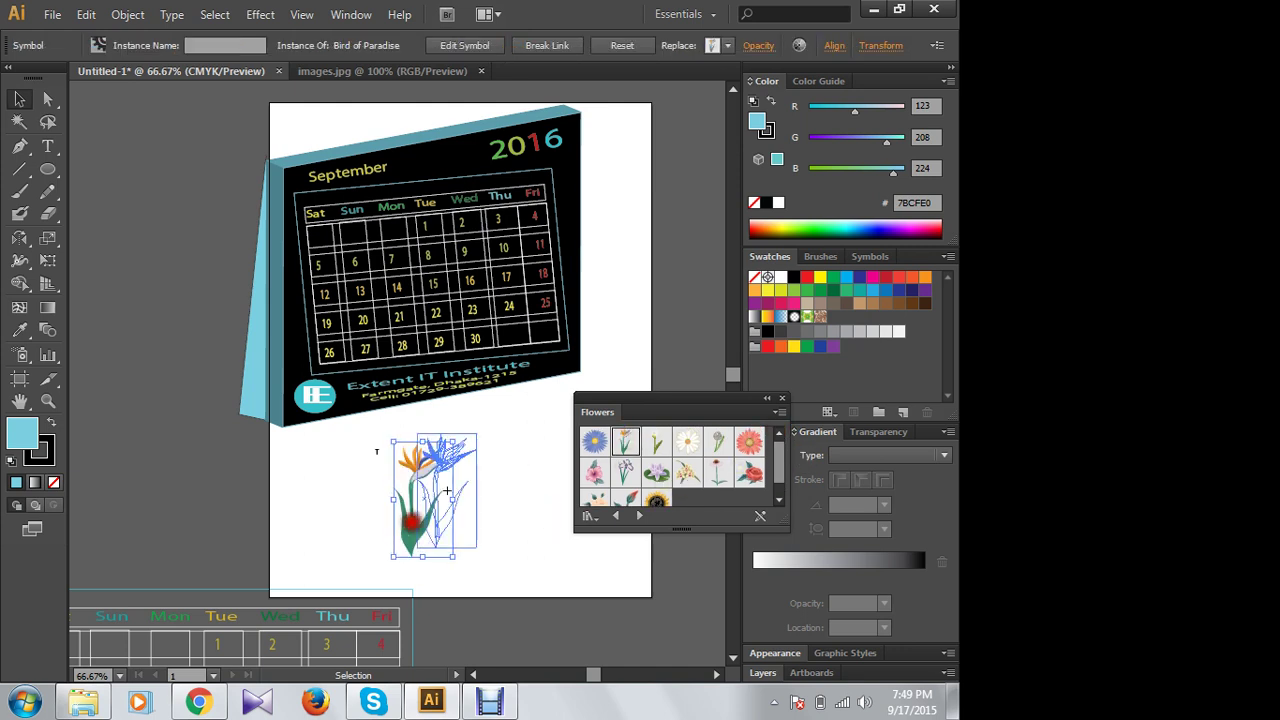
Step: Move, tilt and enlarge the Bird of Paradise flower to span the calendar grid
{"action": "left_click_drag", "start_coordinate": [447, 491], "coordinate": [505, 497]}
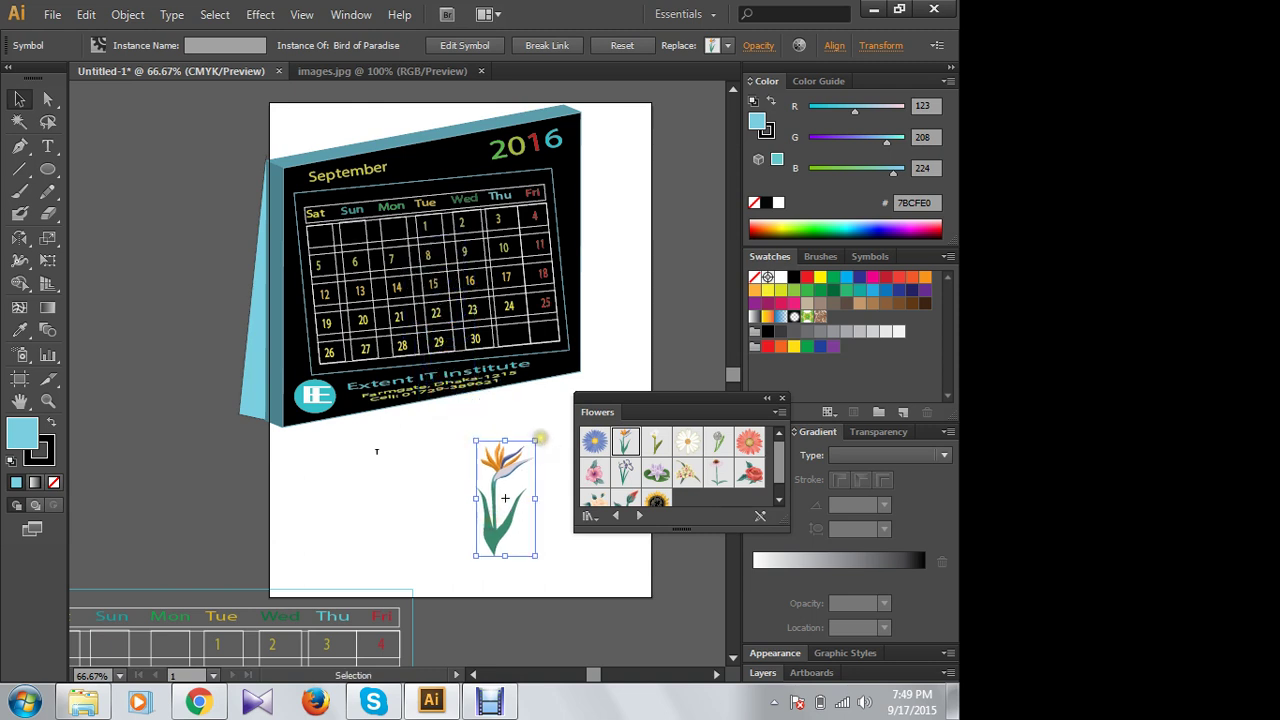
{"action": "left_click", "coordinate": [538, 438]}
{"action": "left_click", "coordinate": [509, 471]}
{"action": "left_click_drag", "start_coordinate": [540, 437], "coordinate": [498, 428]}
{"action": "mouse_move", "coordinate": [493, 507]}
{"action": "left_mouse_down"}
{"action": "mouse_move", "coordinate": [413, 290]}
{"action": "mouse_move", "coordinate": [561, 336]}
{"action": "left_mouse_up"}
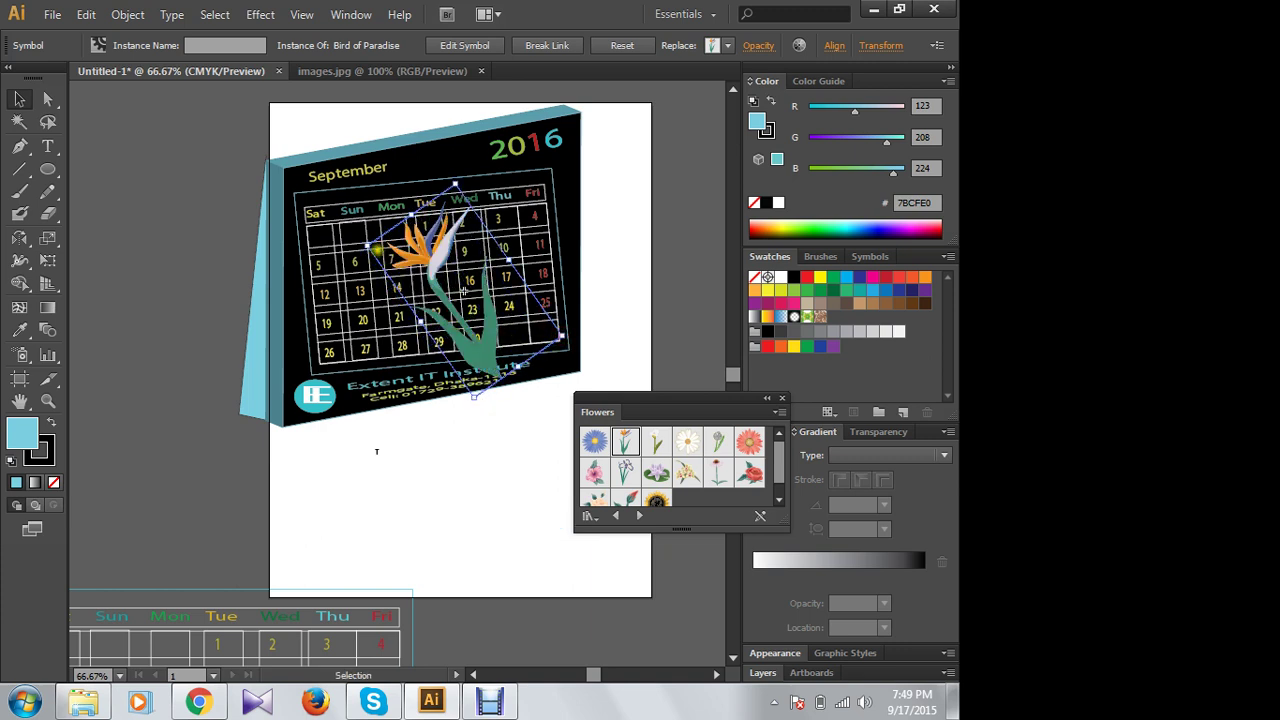
{"action": "left_click_drag", "start_coordinate": [367, 245], "coordinate": [310, 218]}
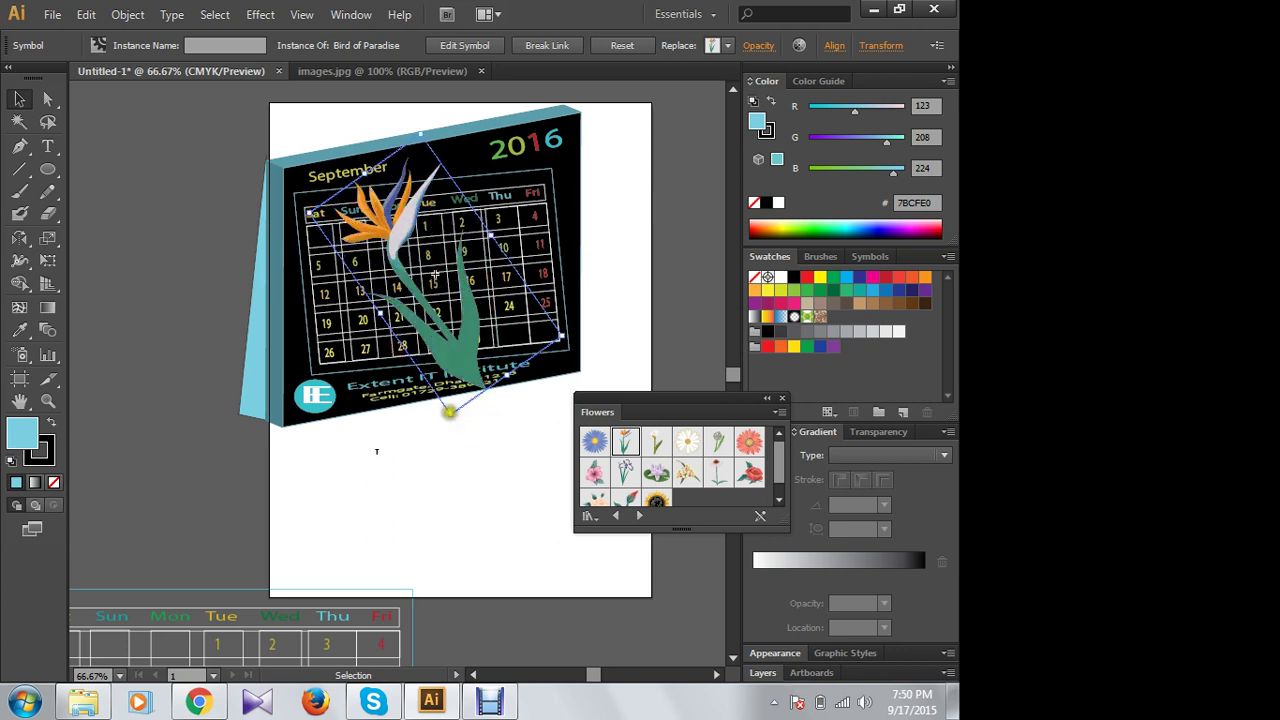
{"action": "left_click_drag", "start_coordinate": [450, 411], "coordinate": [448, 400]}
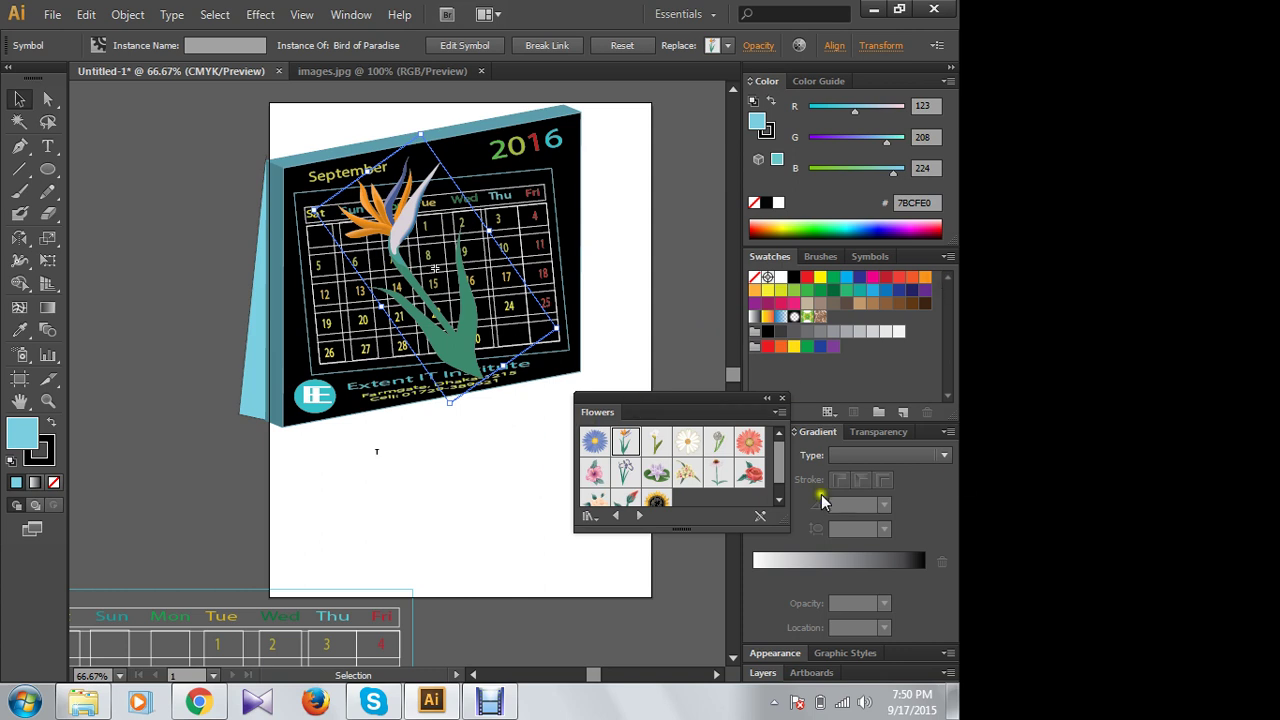
Step: Fade the Bird of Paradise flower from 40% through 30% to a final 20% opacity
{"action": "left_click", "coordinate": [866, 432]}
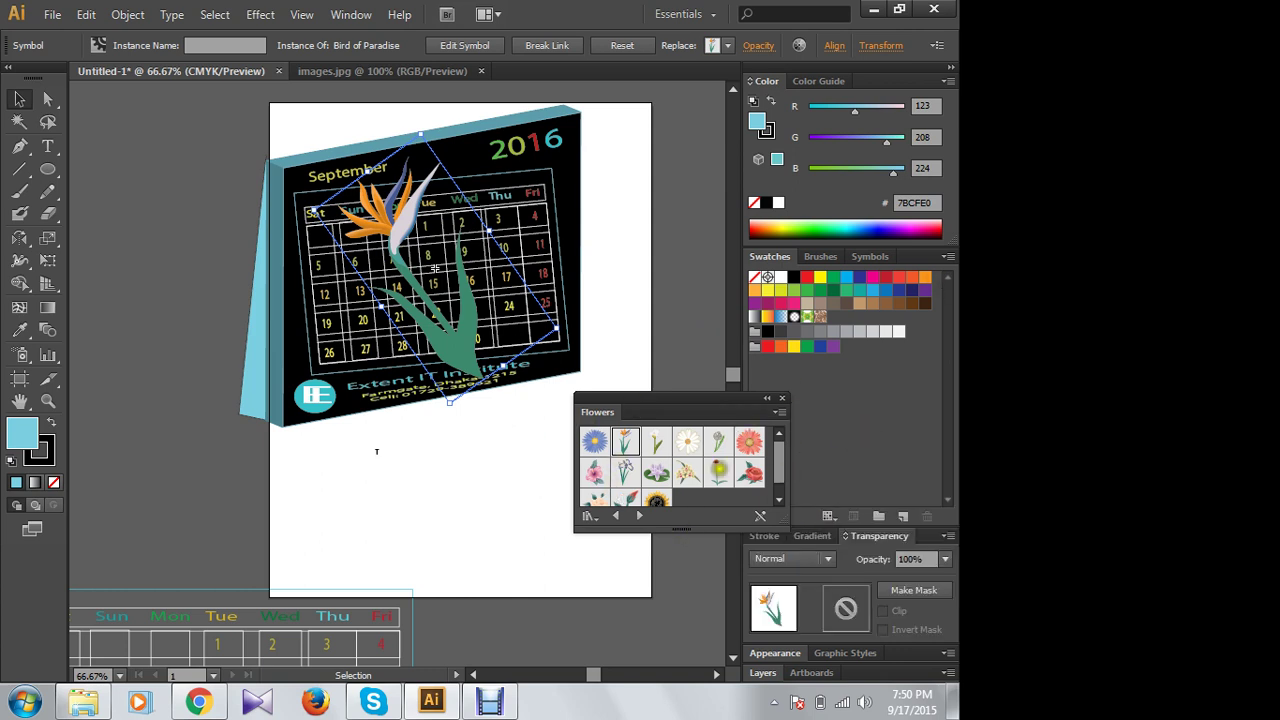
{"action": "left_click", "coordinate": [949, 561]}
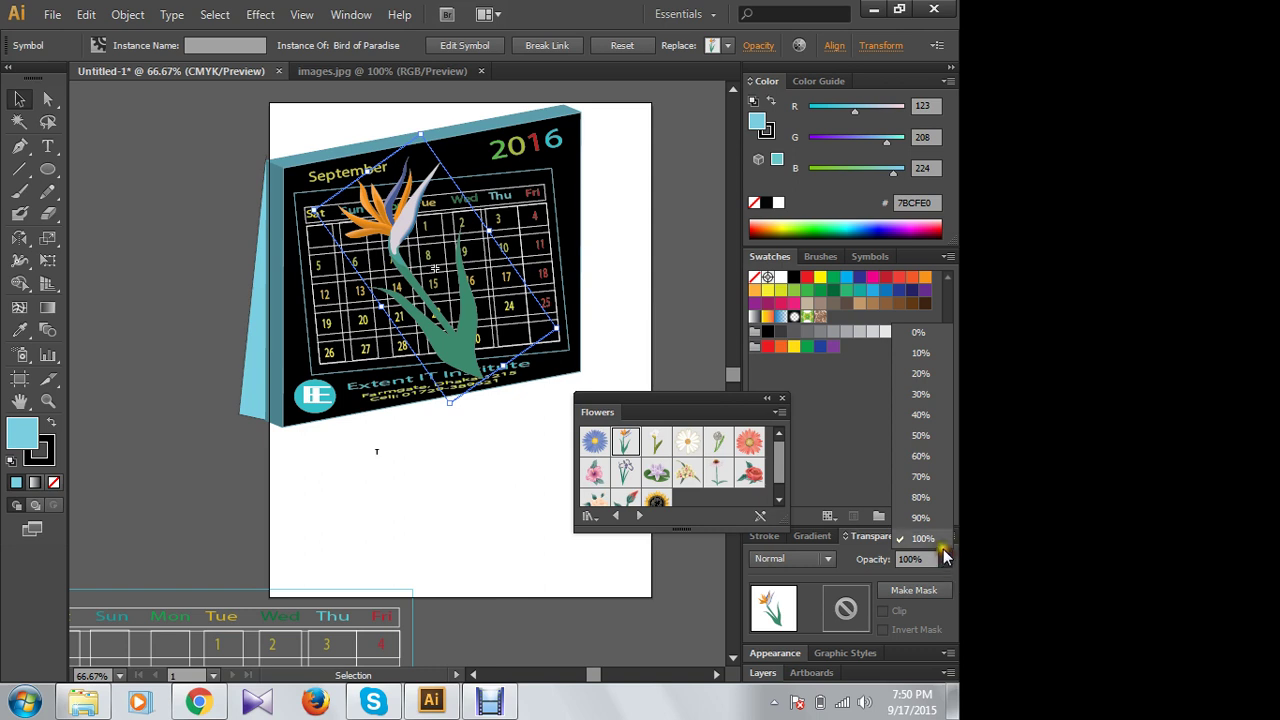
{"action": "left_click", "coordinate": [922, 415]}
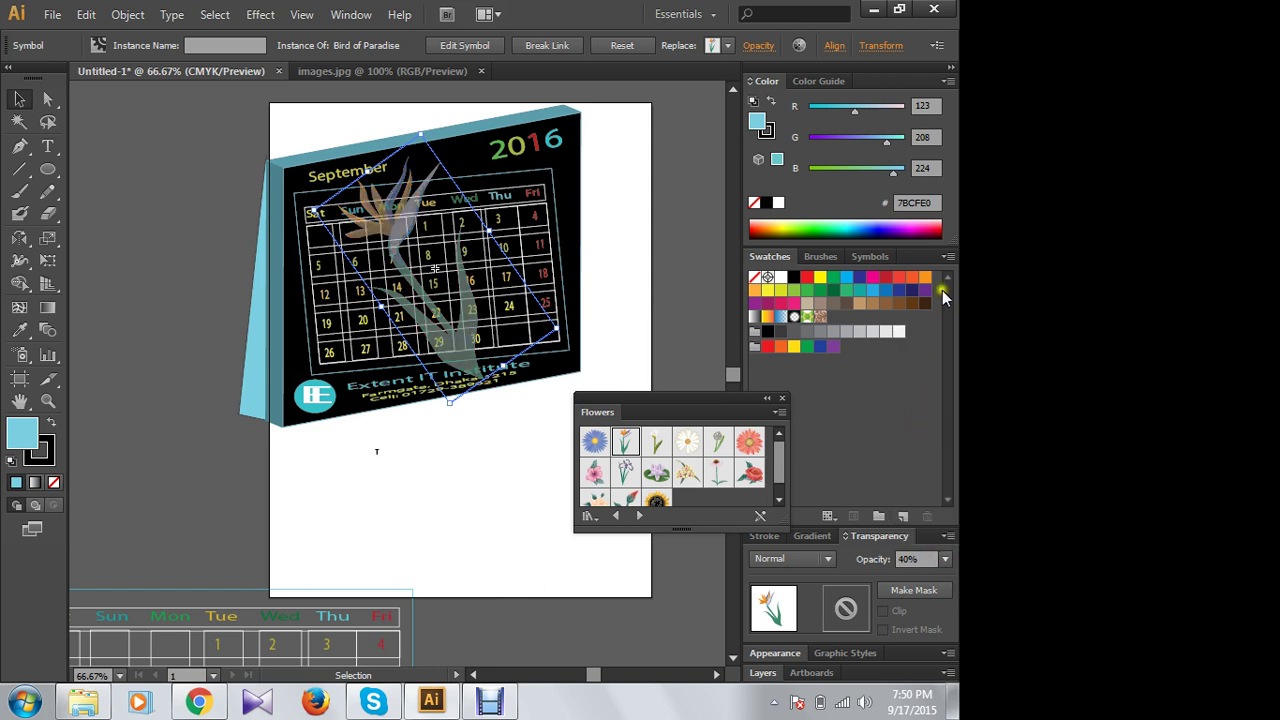
{"action": "left_click", "coordinate": [945, 560]}
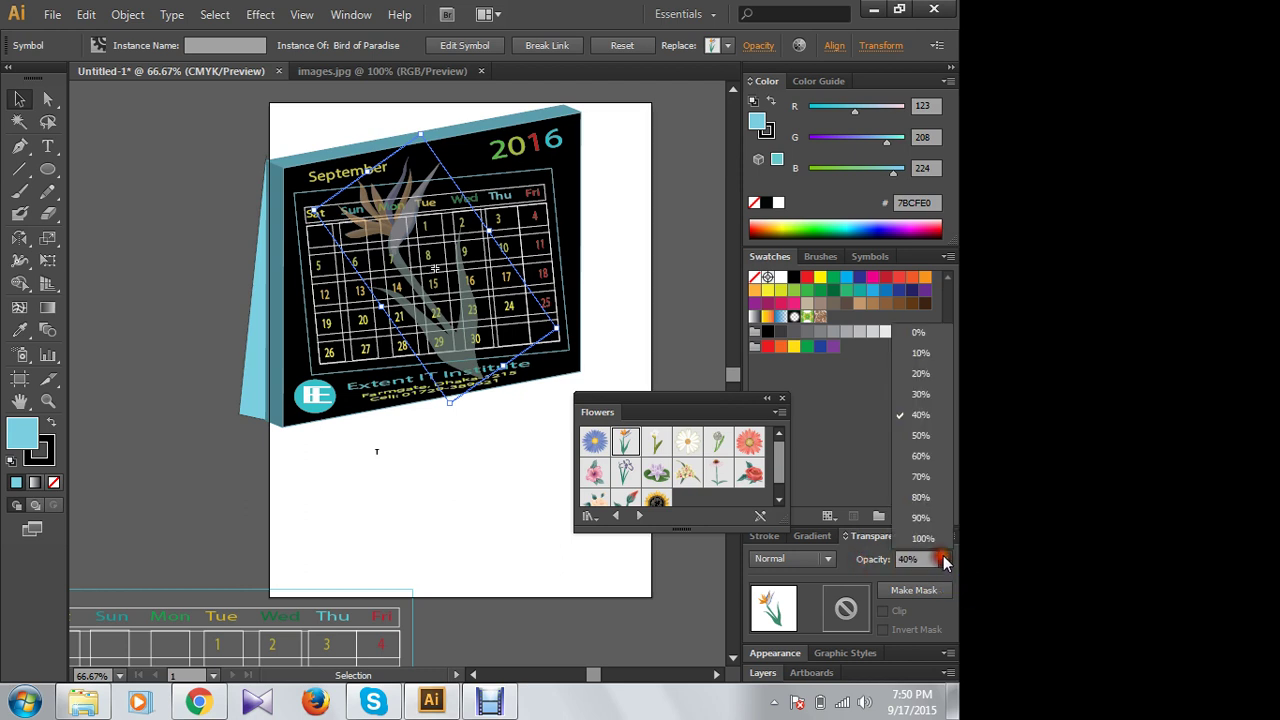
{"action": "left_click", "coordinate": [920, 394]}
{"action": "left_click", "coordinate": [426, 487]}
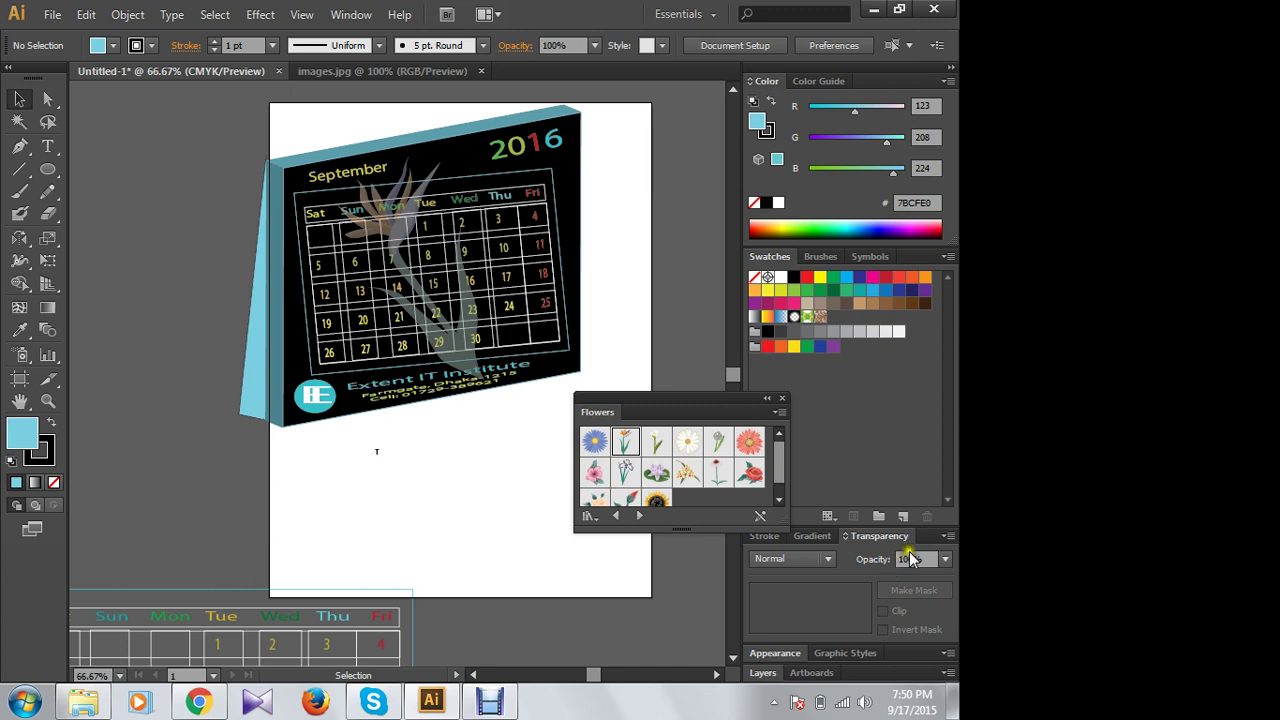
{"action": "left_click", "coordinate": [463, 362]}
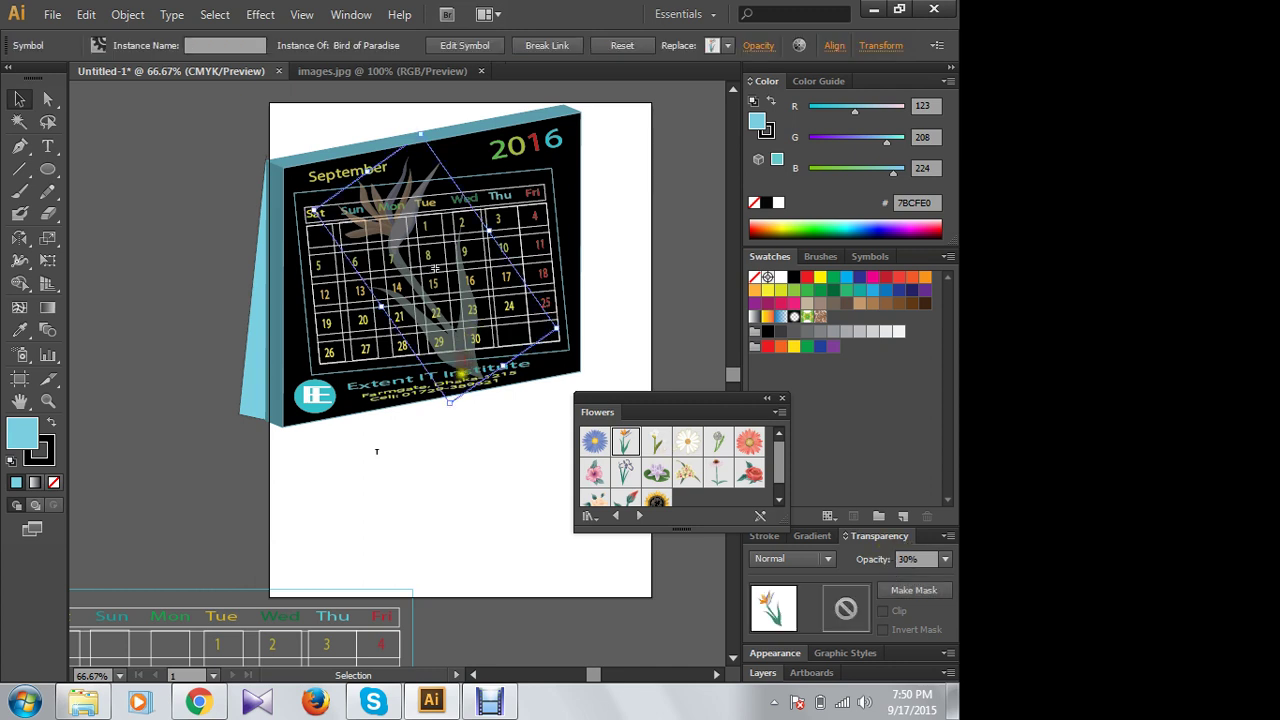
{"action": "left_click", "coordinate": [944, 561]}
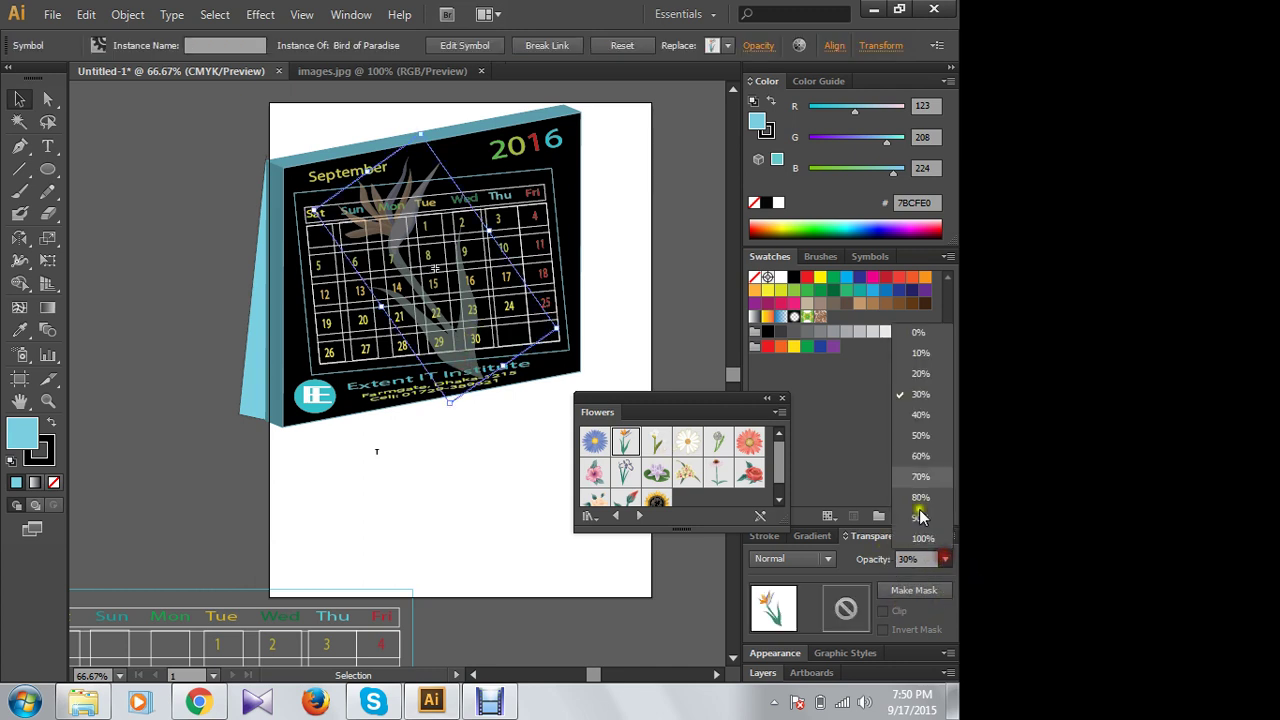
{"action": "left_click", "coordinate": [925, 372]}
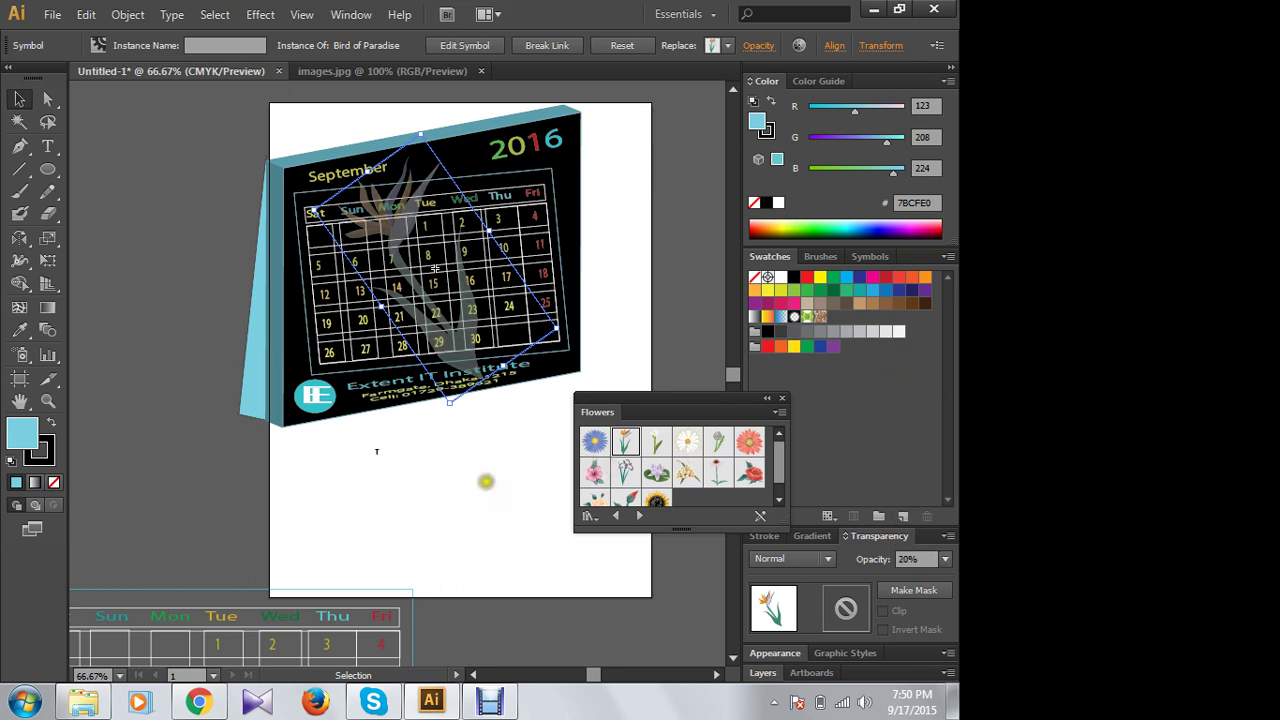
{"action": "left_click", "coordinate": [486, 481]}
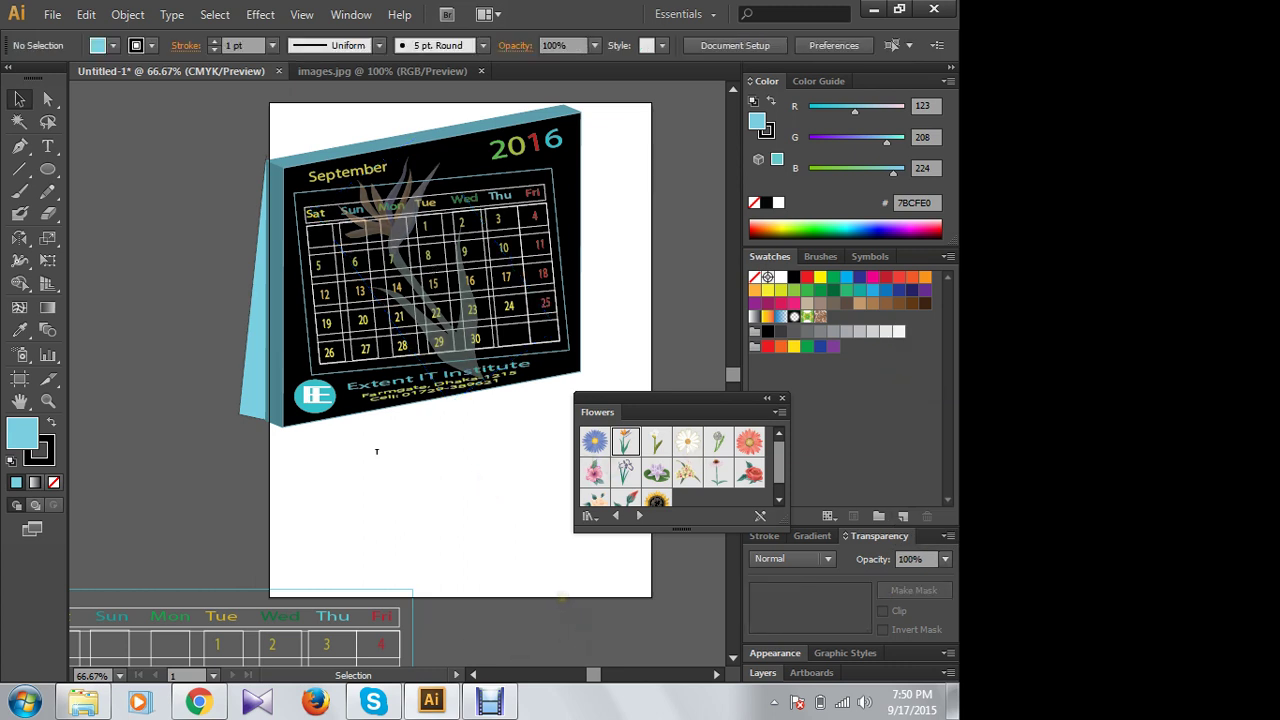